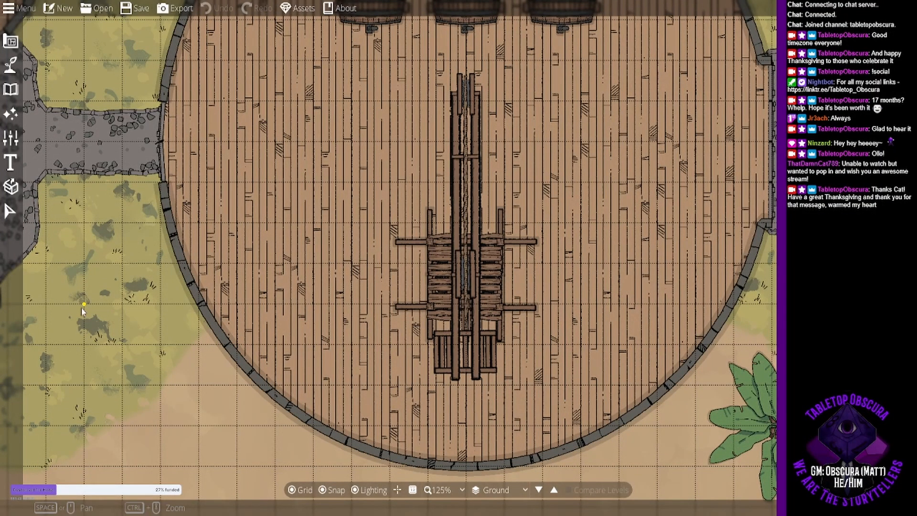
Examine the harbour map around the round platform, the two wells, the dock and the tent camp beside the road.
{"action": "left_click_drag", "start_coordinate": [81, 304], "coordinate": [324, 130]}
{"action": "left_click_drag", "start_coordinate": [294, 359], "coordinate": [558, 276]}
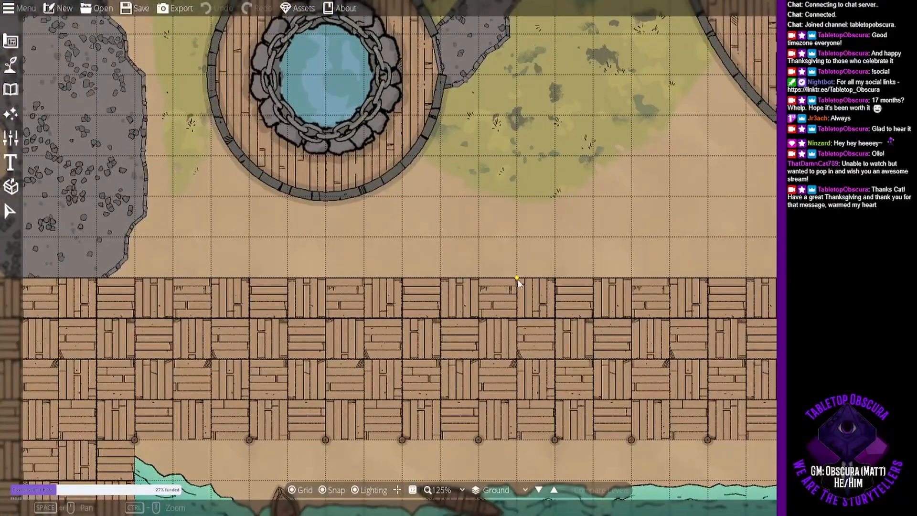
{"action": "scroll", "coordinate": [518, 276], "scroll_direction": "down", "scroll_amount": 5}
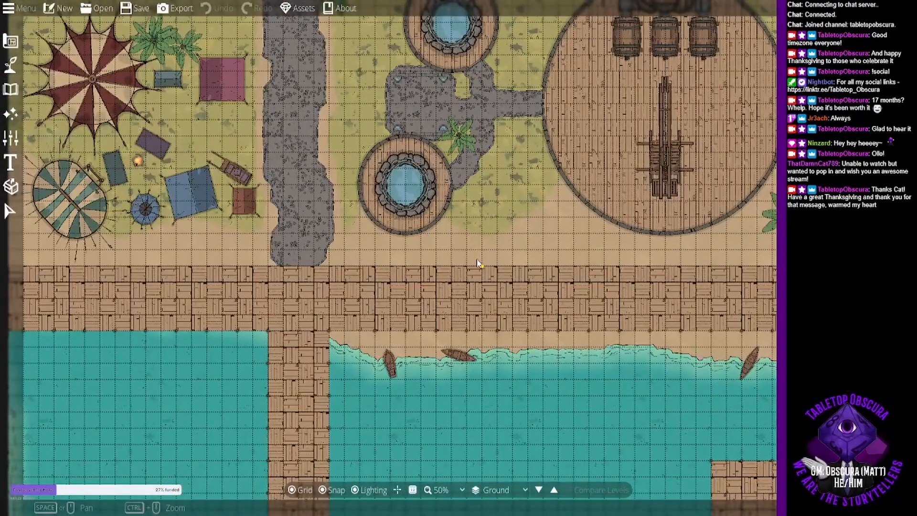
{"action": "left_click_drag", "start_coordinate": [410, 297], "coordinate": [654, 275]}
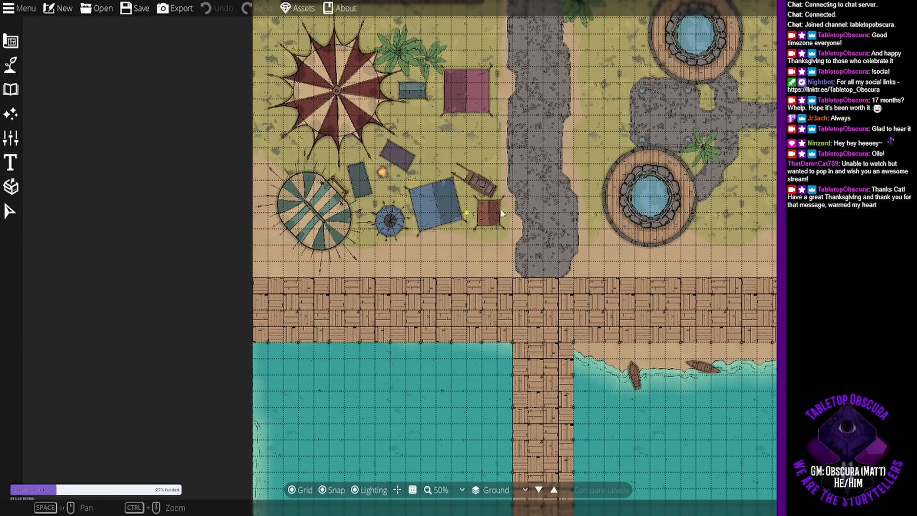
{"action": "left_click_drag", "start_coordinate": [602, 212], "coordinate": [490, 289]}
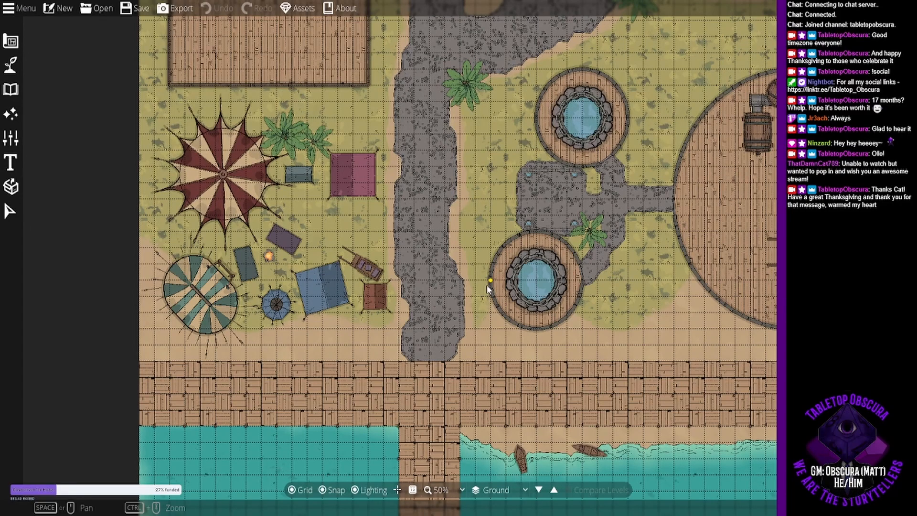
{"action": "left_click_drag", "start_coordinate": [536, 199], "coordinate": [578, 168]}
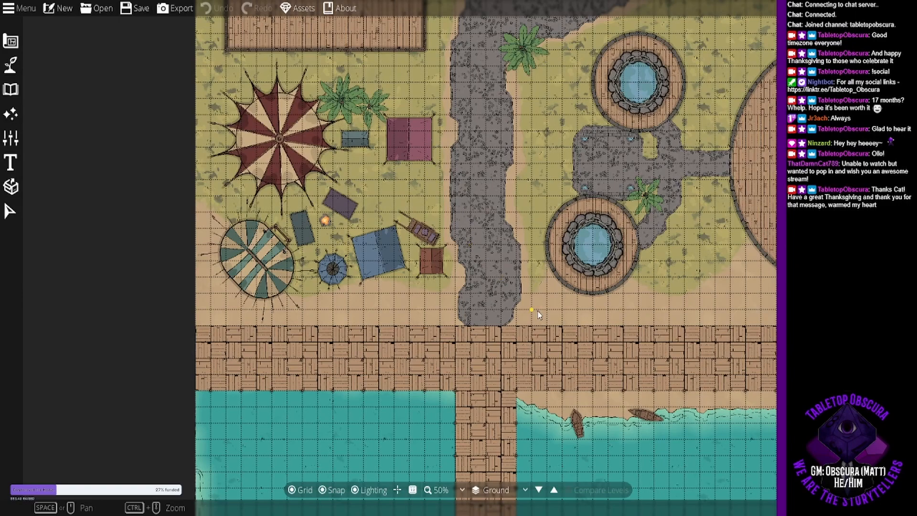
{"action": "scroll", "coordinate": [514, 262], "scroll_direction": "up", "scroll_amount": 1}
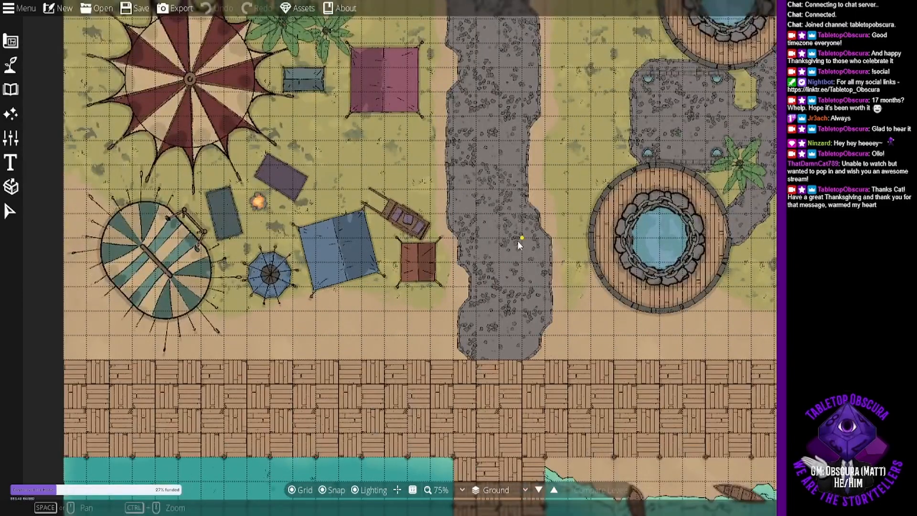
{"action": "scroll", "coordinate": [651, 197], "scroll_direction": "down", "scroll_amount": 1}
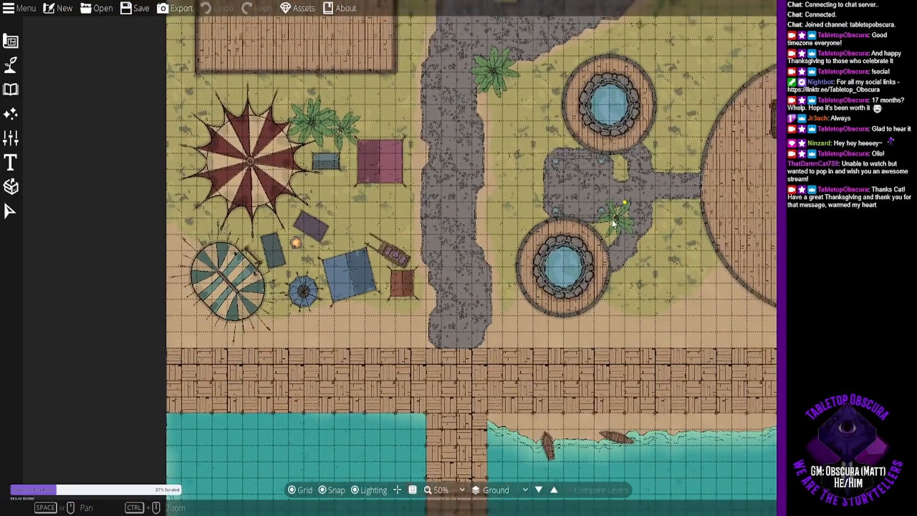
{"action": "scroll", "coordinate": [650, 197], "scroll_direction": "down", "scroll_amount": 1}
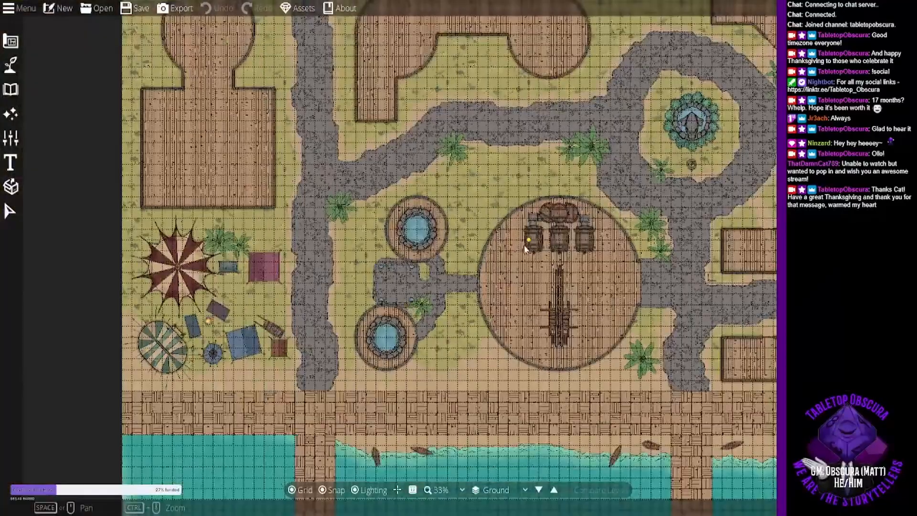
{"action": "left_click_drag", "start_coordinate": [526, 243], "coordinate": [331, 249]}
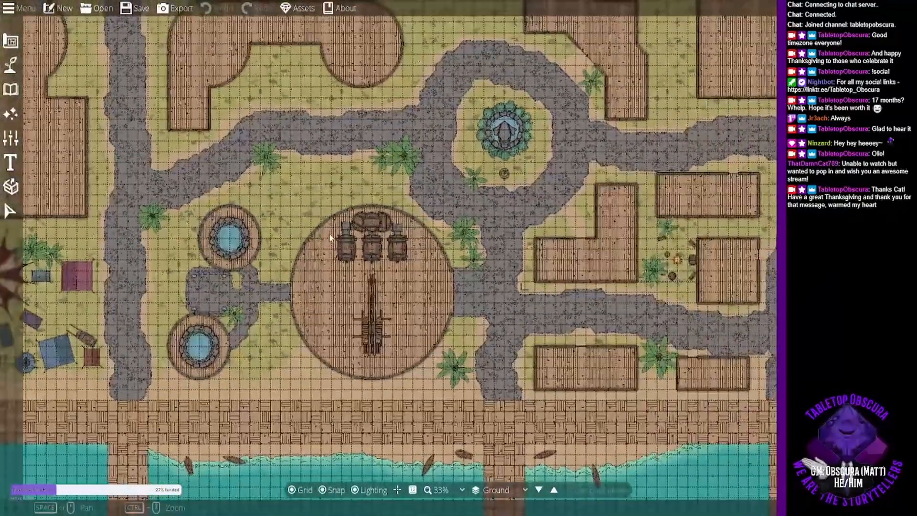
{"action": "left_click_drag", "start_coordinate": [173, 275], "coordinate": [326, 244]}
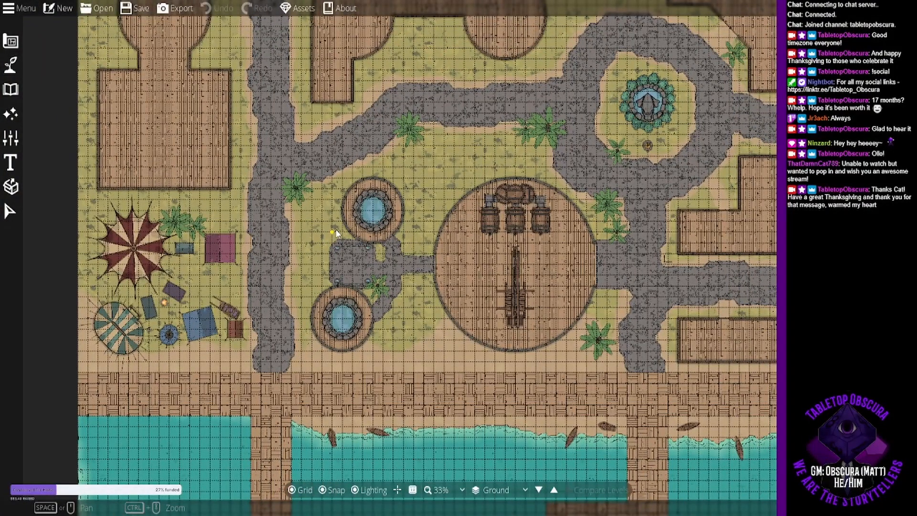
{"action": "left_click_drag", "start_coordinate": [335, 233], "coordinate": [275, 256]}
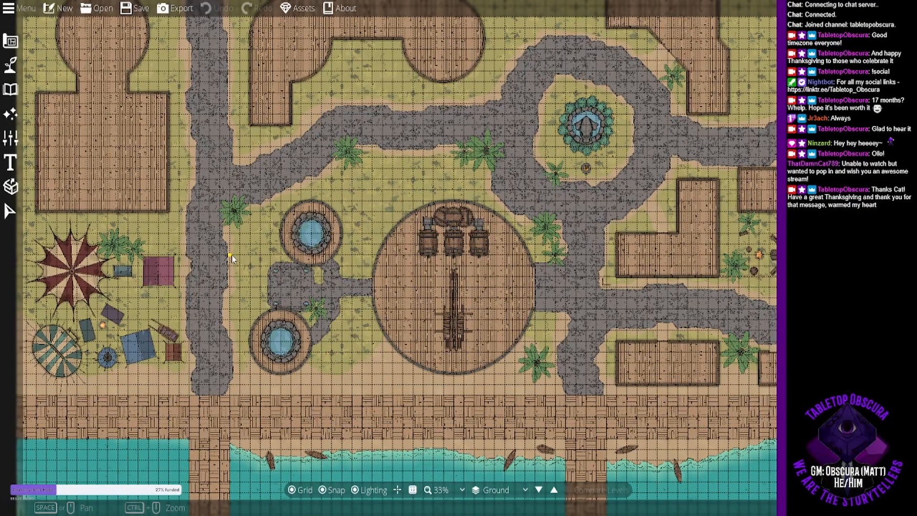
{"action": "left_click_drag", "start_coordinate": [230, 259], "coordinate": [392, 185]}
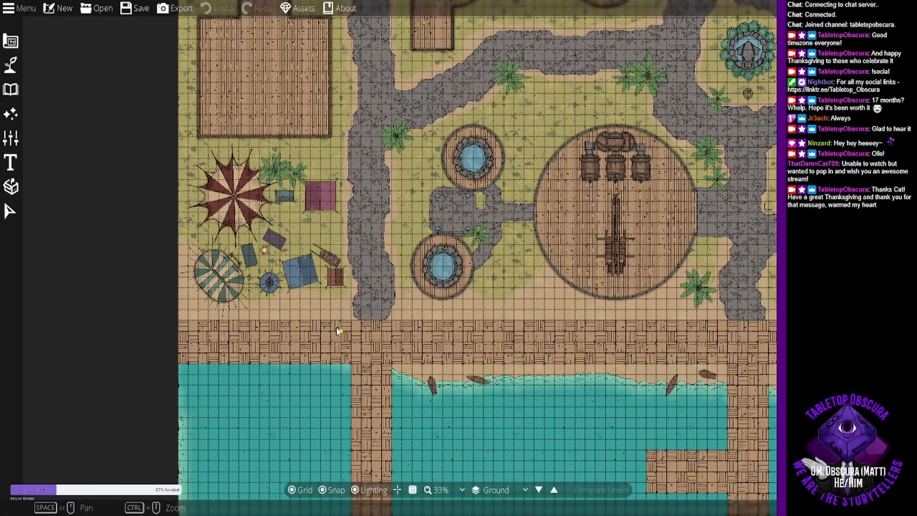
{"action": "scroll", "coordinate": [337, 331], "scroll_direction": "up", "scroll_amount": 5}
{"action": "left_click_drag", "start_coordinate": [254, 285], "coordinate": [455, 277]}
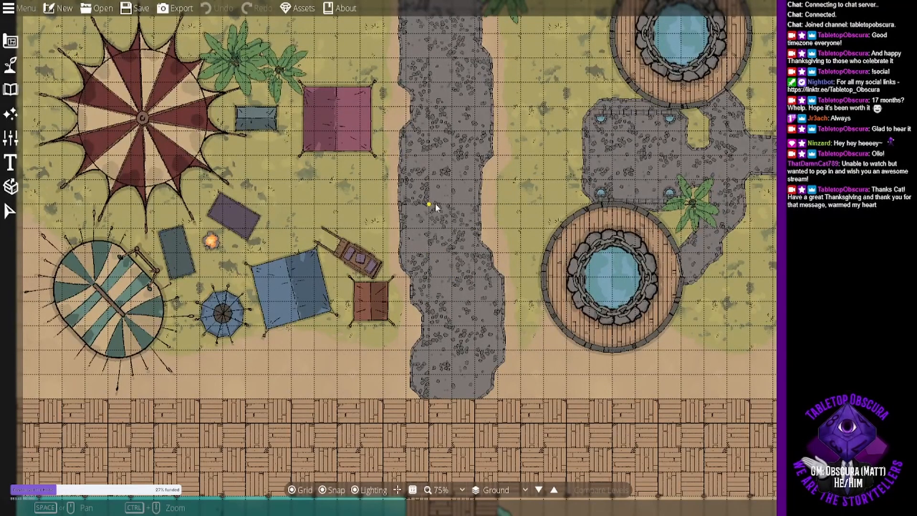
Draw a slightly curved Wagon Trail path from the road's western edge toward the hand cart in the tent camp.
{"action": "left_click", "coordinate": [10, 44]}
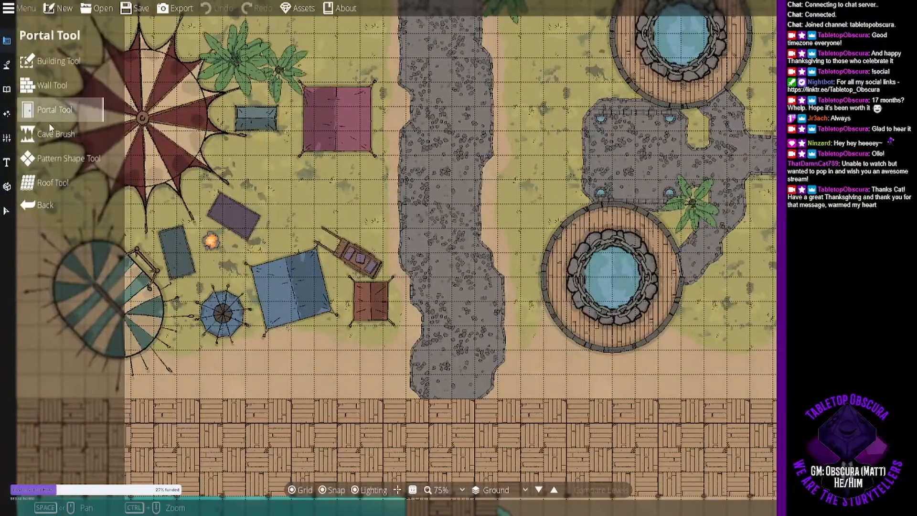
{"action": "left_click", "coordinate": [6, 65]}
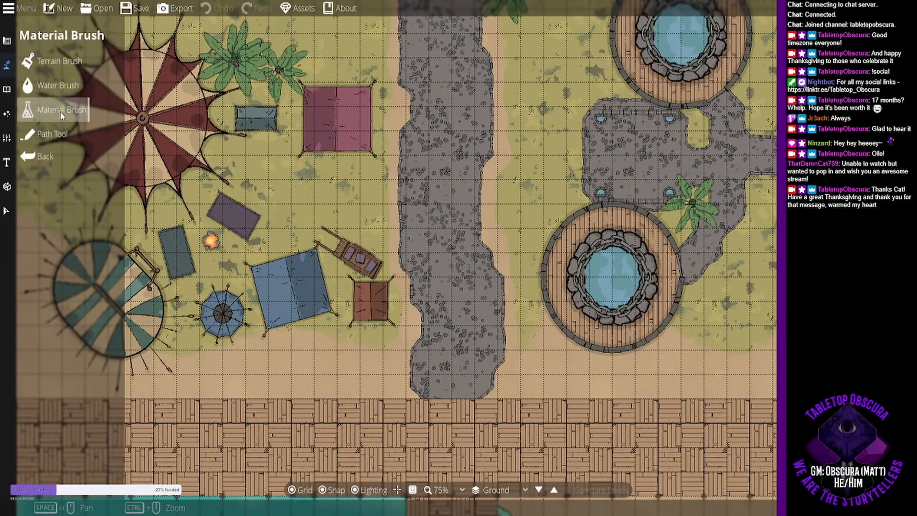
{"action": "left_click", "coordinate": [7, 40]}
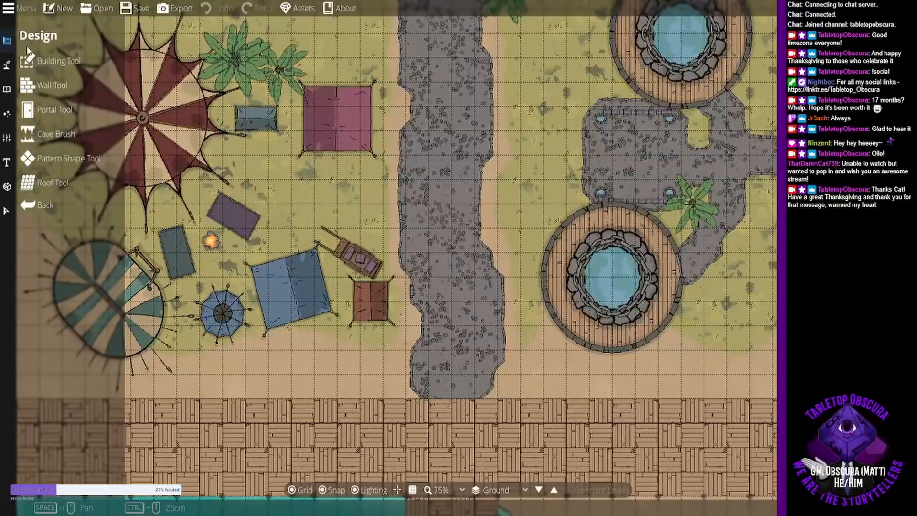
{"action": "left_click", "coordinate": [6, 64]}
{"action": "left_click", "coordinate": [37, 131]}
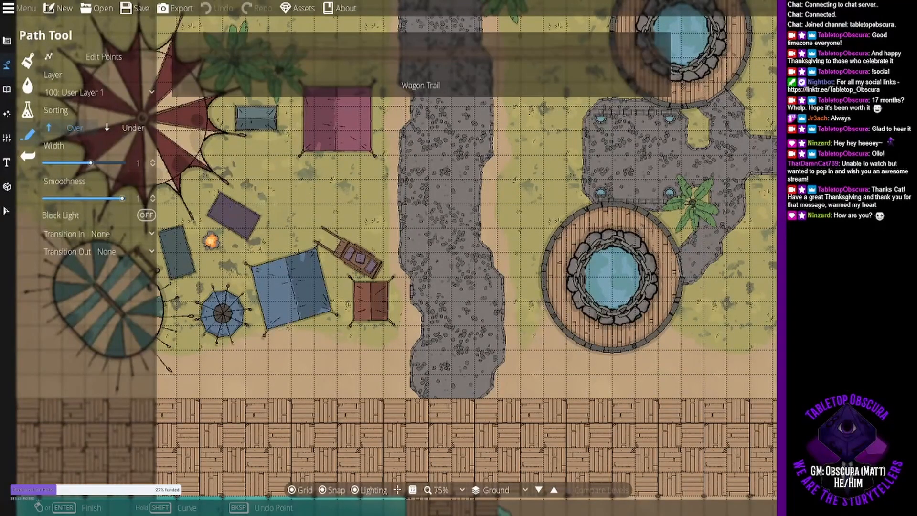
{"action": "left_click", "coordinate": [405, 204]}
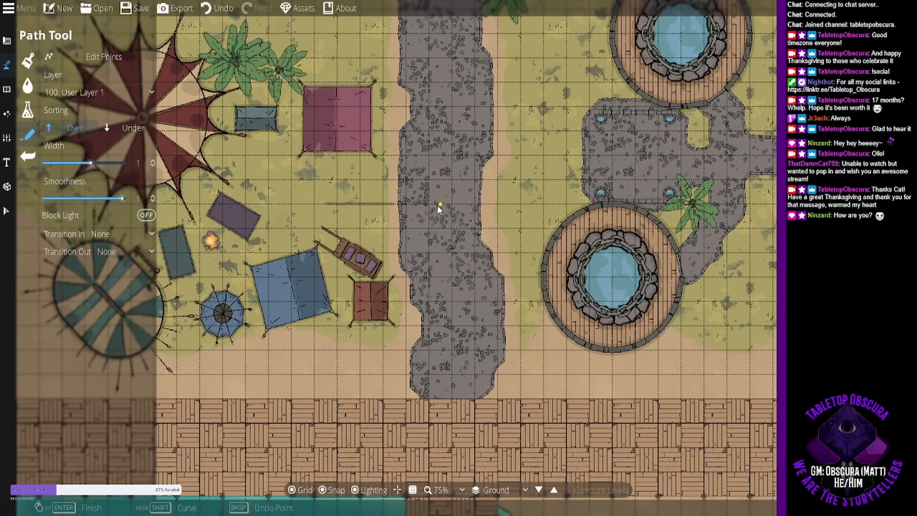
{"action": "key", "text": "ctrl+z"}
{"action": "left_click", "coordinate": [394, 216]}
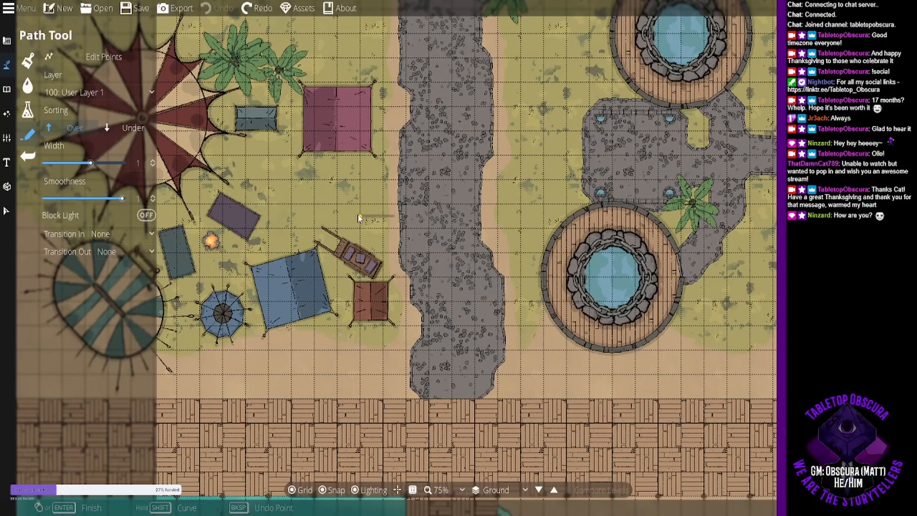
{"action": "left_click", "coordinate": [292, 228]}
{"action": "key", "text": "BackSpace"}
{"action": "key", "text": "Return"}
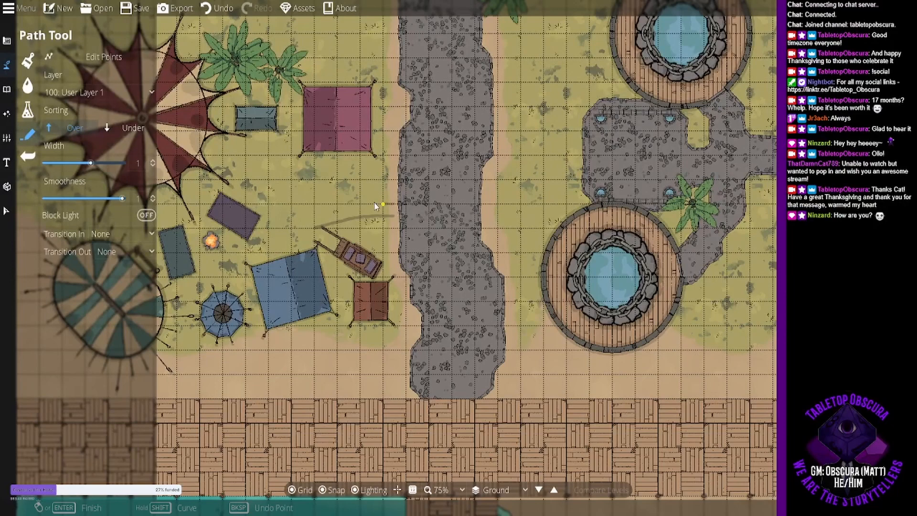
Add a second Wagon Trail track alongside the first and curve the trail down to the hand cart's handles.
{"action": "left_click", "coordinate": [357, 205]}
{"action": "right_click", "coordinate": [315, 217]}
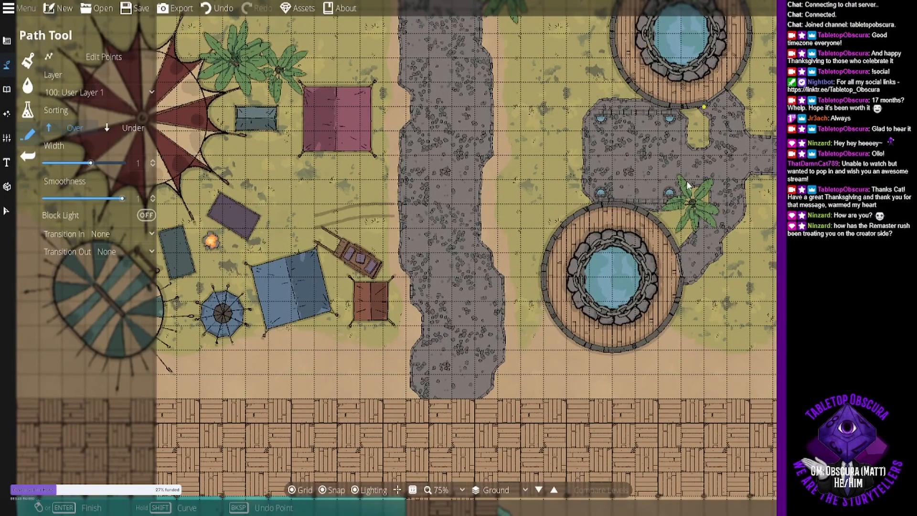
{"action": "left_click_drag", "start_coordinate": [475, 115], "coordinate": [571, 172]}
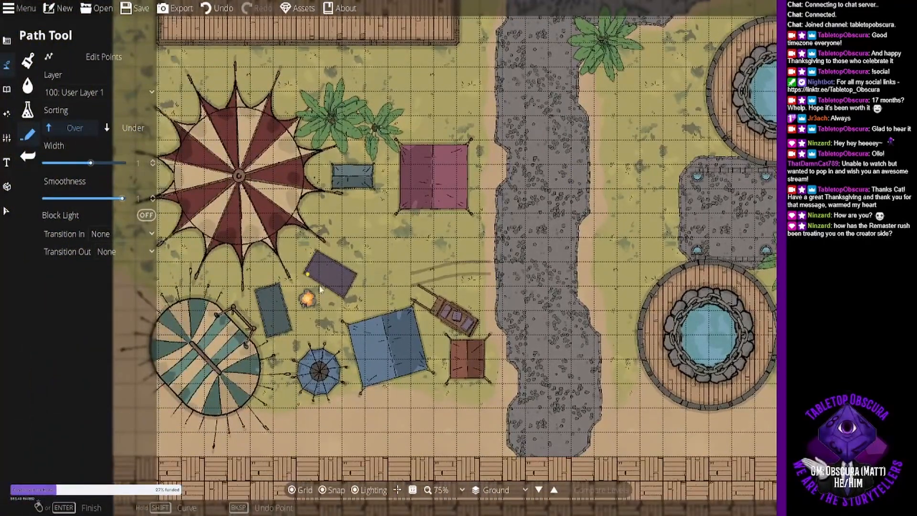
{"action": "left_click", "coordinate": [391, 287]}
{"action": "left_click", "coordinate": [432, 302]}
{"action": "left_click", "coordinate": [424, 310]}
{"action": "left_click_drag", "start_coordinate": [586, 217], "coordinate": [556, 180]}
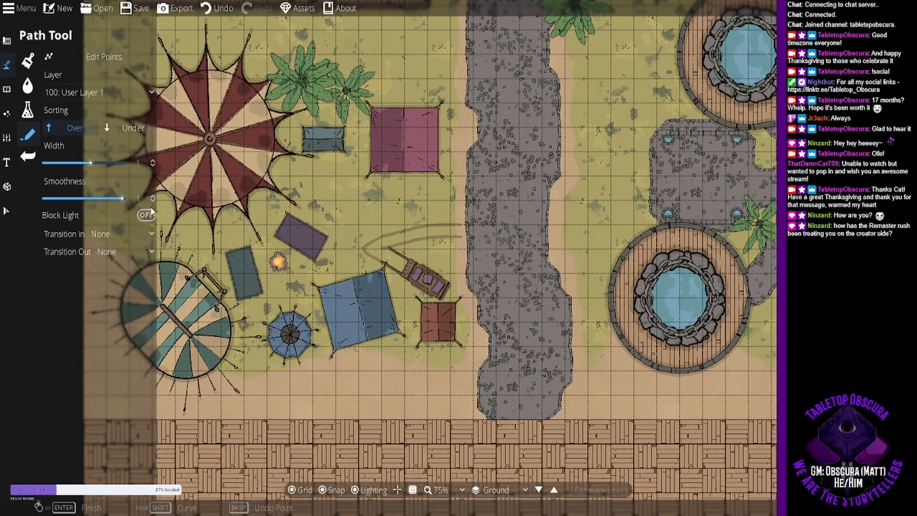
Place a muted green Carpet 02 rotated to -90 with Under sorting, partly beneath the southern edge of the pink tent.
{"action": "left_click", "coordinate": [7, 91]}
{"action": "left_click", "coordinate": [48, 59]}
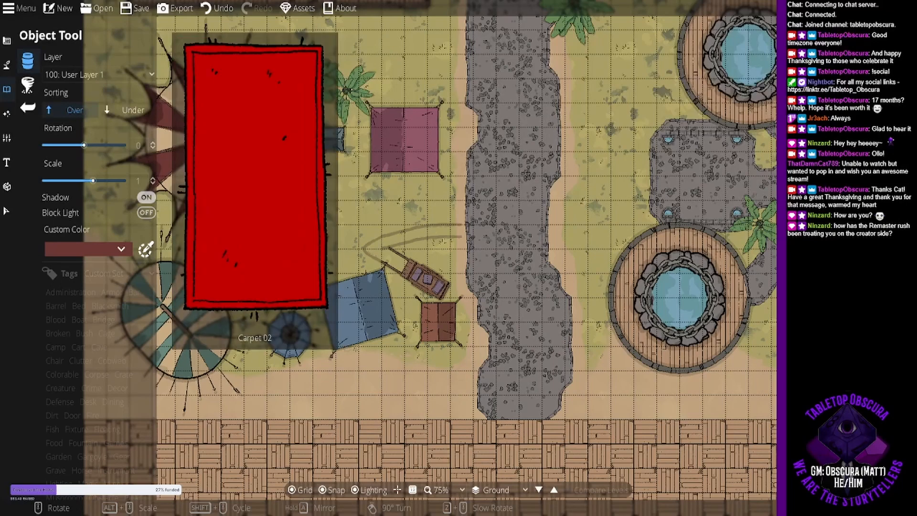
{"action": "left_click", "coordinate": [121, 250]}
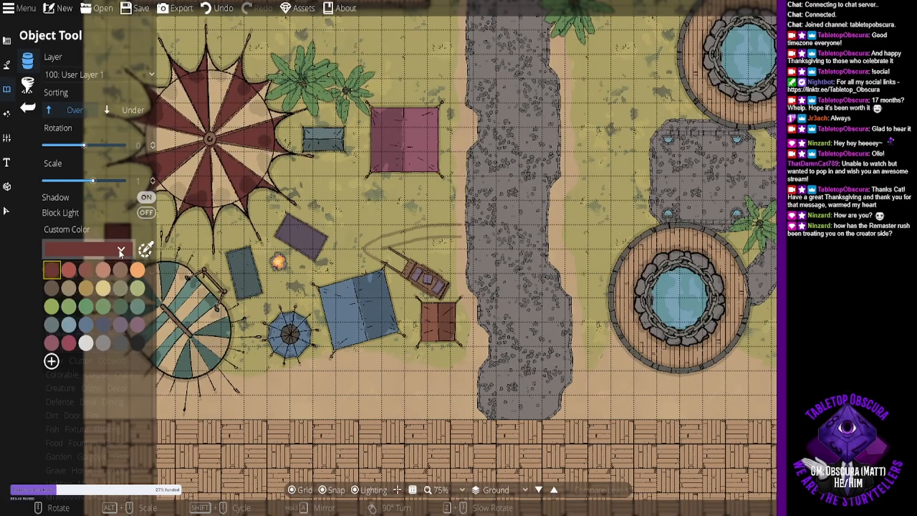
{"action": "left_click", "coordinate": [130, 302]}
{"action": "scroll", "coordinate": [420, 189], "scroll_direction": "down", "scroll_amount": 6}
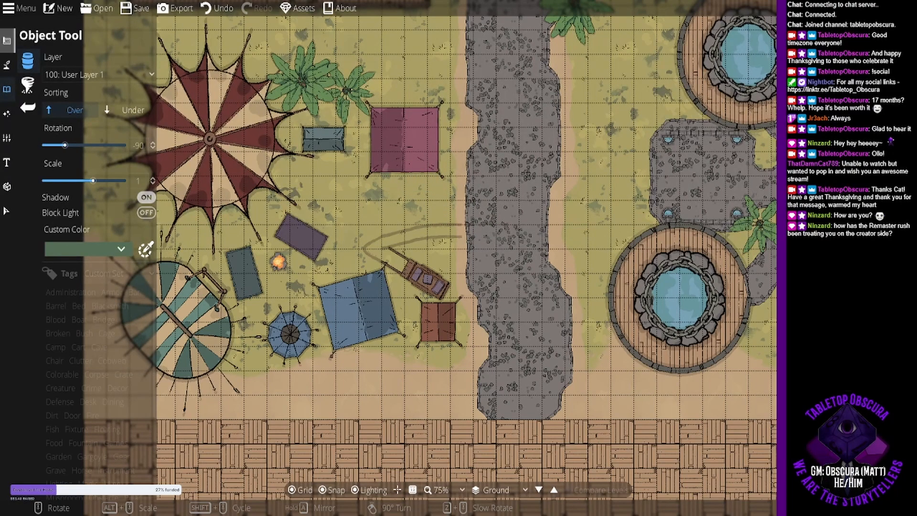
{"action": "left_click", "coordinate": [125, 110]}
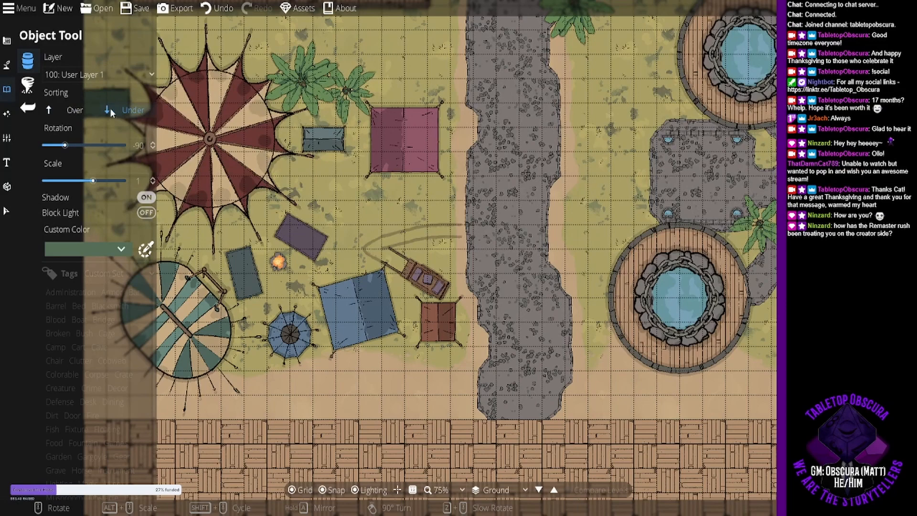
{"action": "left_click", "coordinate": [405, 178]}
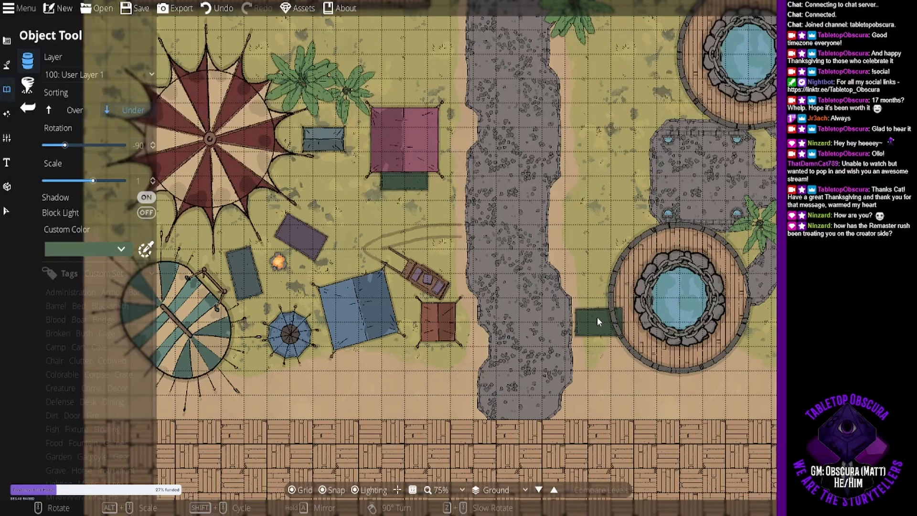
Examine the tent camp, the waterfront dock, the two wells and the large round platform.
{"action": "left_click_drag", "start_coordinate": [503, 282], "coordinate": [532, 249]}
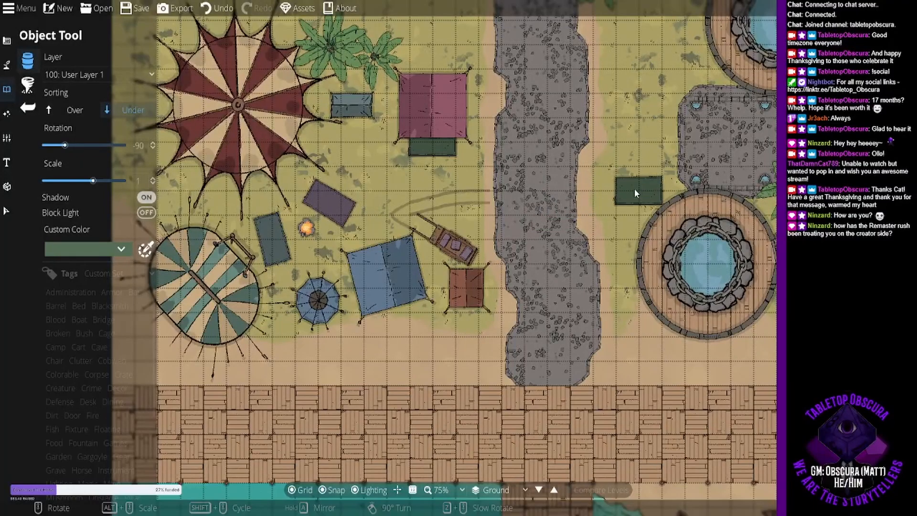
{"action": "left_click_drag", "start_coordinate": [613, 235], "coordinate": [576, 68]}
{"action": "left_click_drag", "start_coordinate": [548, 208], "coordinate": [575, 187]}
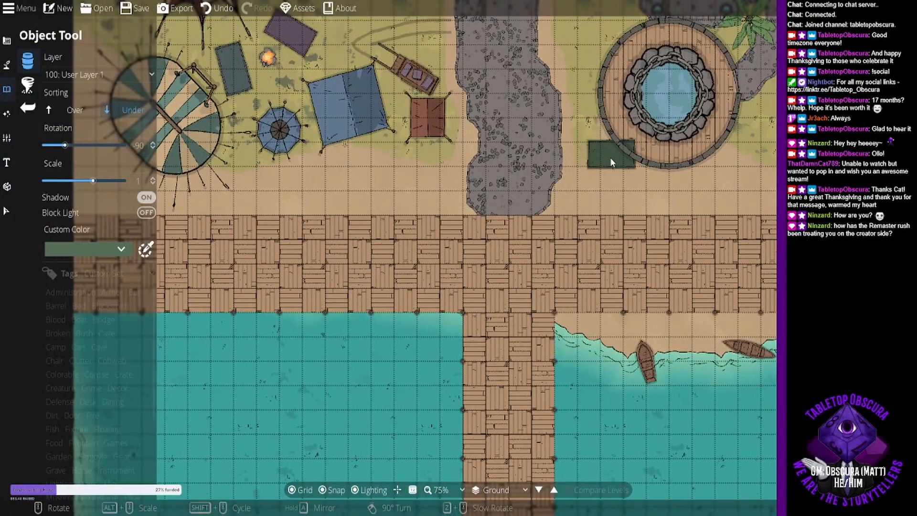
{"action": "left_click_drag", "start_coordinate": [641, 190], "coordinate": [517, 207]}
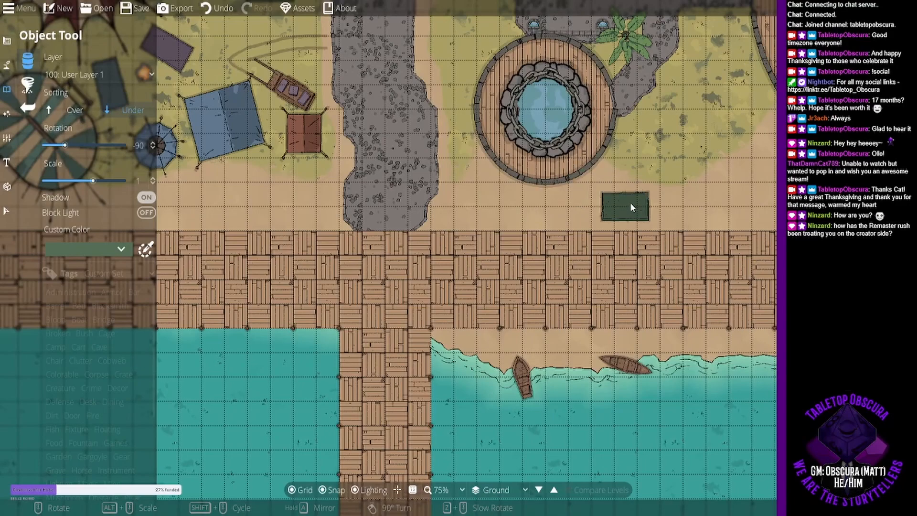
{"action": "left_click_drag", "start_coordinate": [606, 181], "coordinate": [597, 300]}
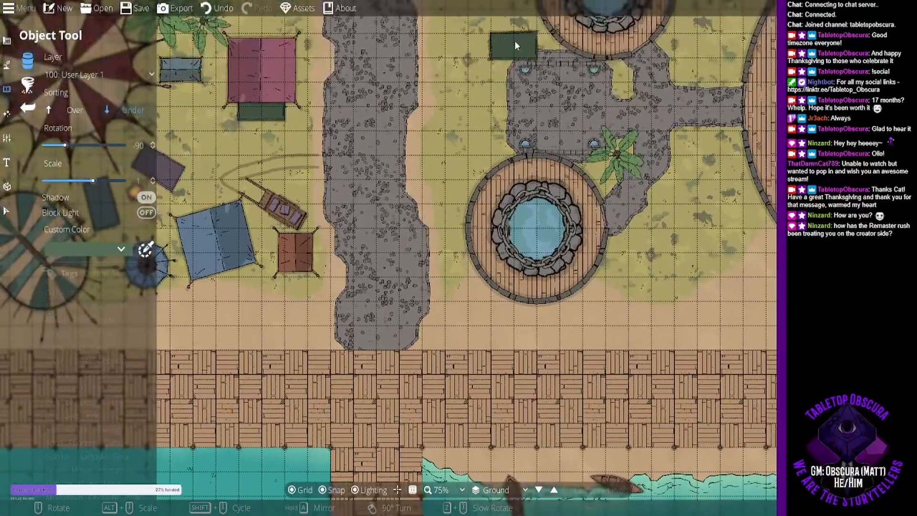
{"action": "left_click_drag", "start_coordinate": [514, 43], "coordinate": [525, 253]}
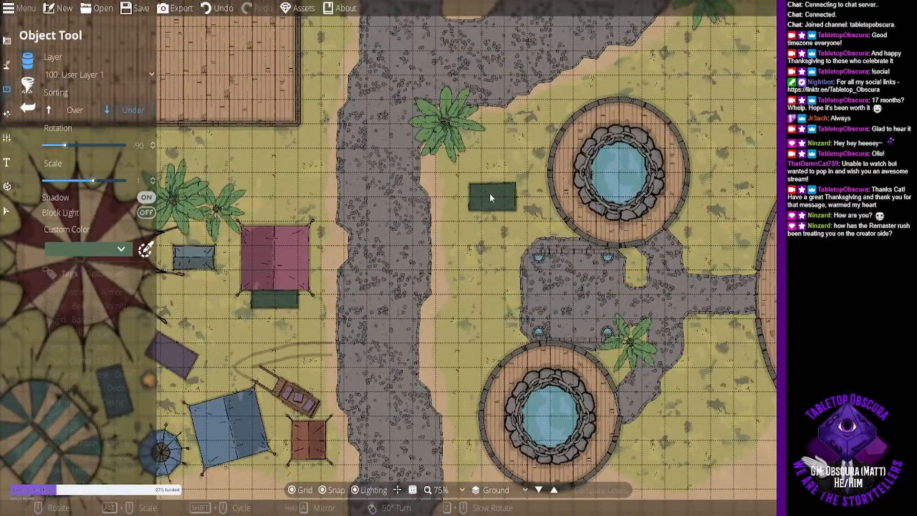
{"action": "left_click_drag", "start_coordinate": [568, 318], "coordinate": [308, 222]}
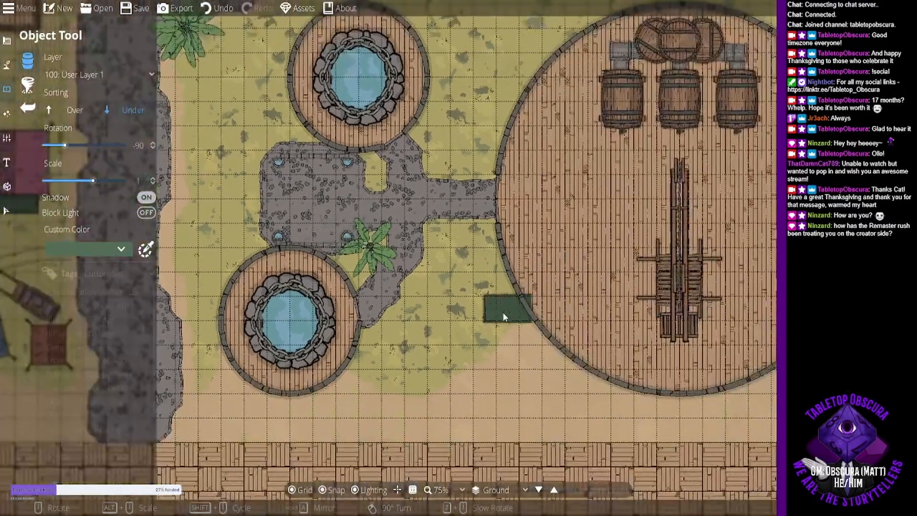
{"action": "left_click_drag", "start_coordinate": [475, 323], "coordinate": [405, 330]}
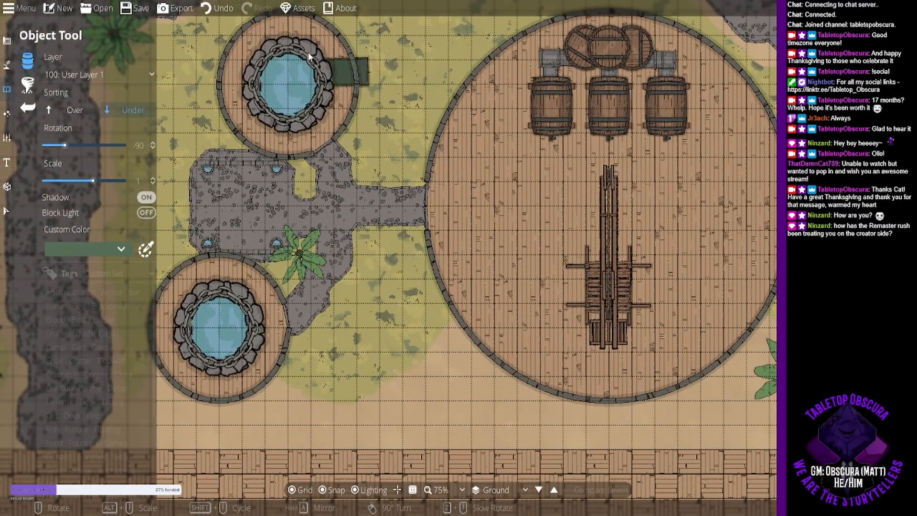
Add a grey cracked-stone rectangular pattern shape, about 8 by 4 squares, in the centre of the large round platform.
{"action": "left_click", "coordinate": [26, 85]}
{"action": "left_click", "coordinate": [28, 108]}
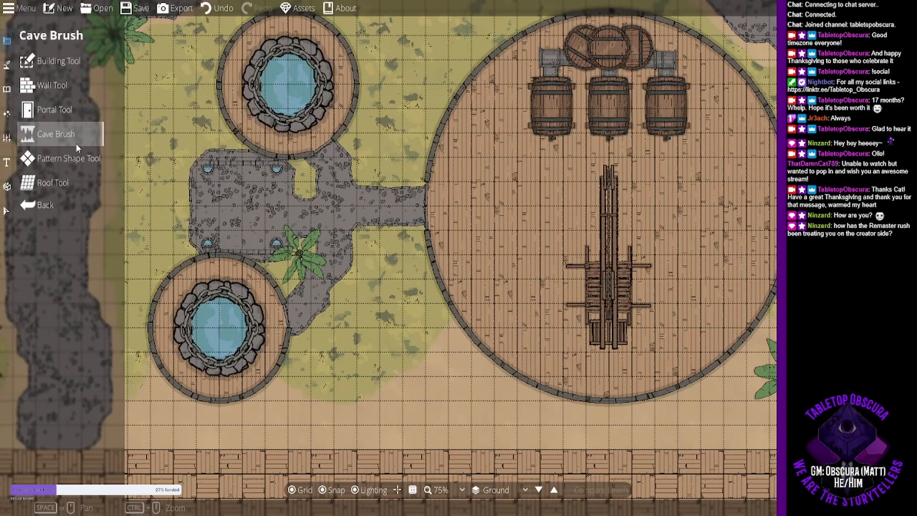
{"action": "left_click", "coordinate": [75, 156]}
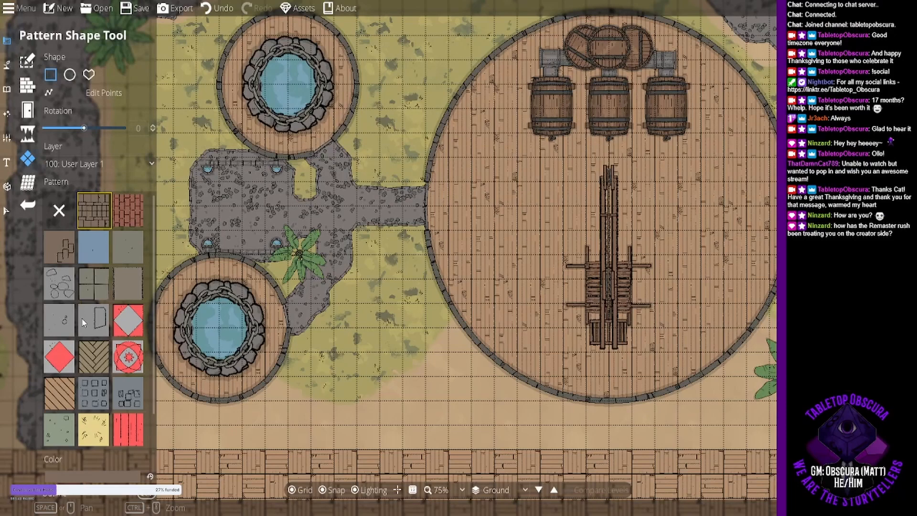
{"action": "left_click", "coordinate": [61, 315]}
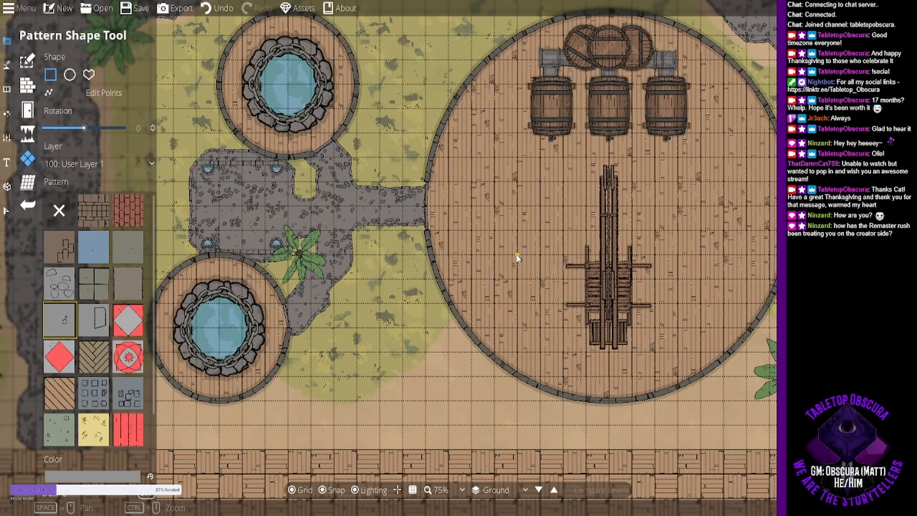
{"action": "left_click_drag", "start_coordinate": [518, 255], "coordinate": [698, 165]}
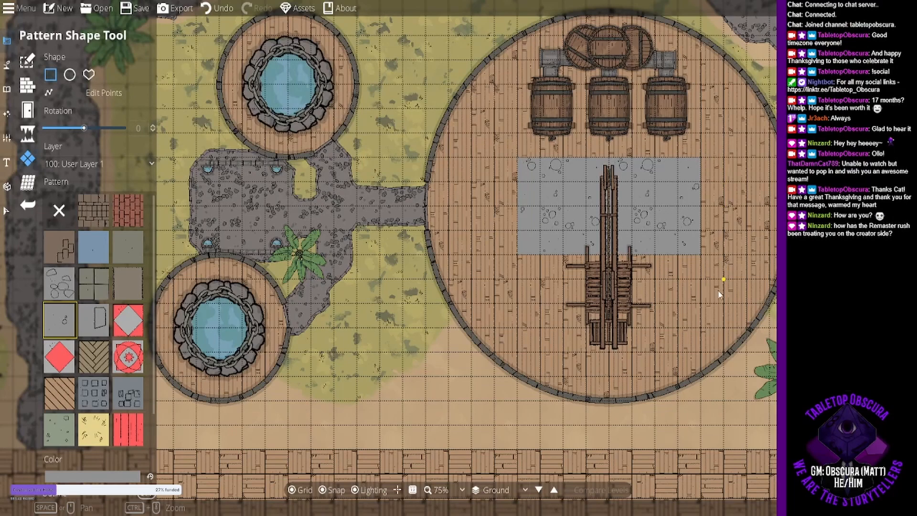
{"action": "left_click_drag", "start_coordinate": [730, 236], "coordinate": [616, 283]}
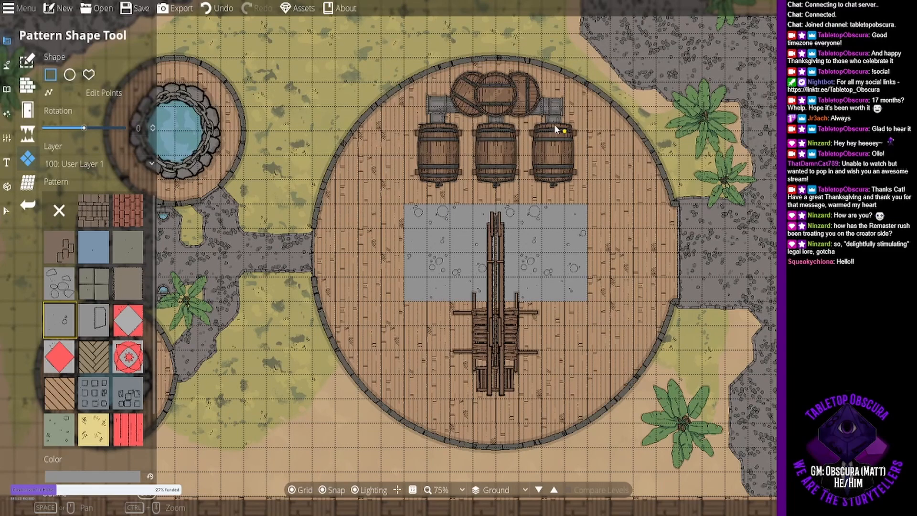
Place a small post object at each of the four corners of the grey stone rectangle.
{"action": "left_click", "coordinate": [8, 69]}
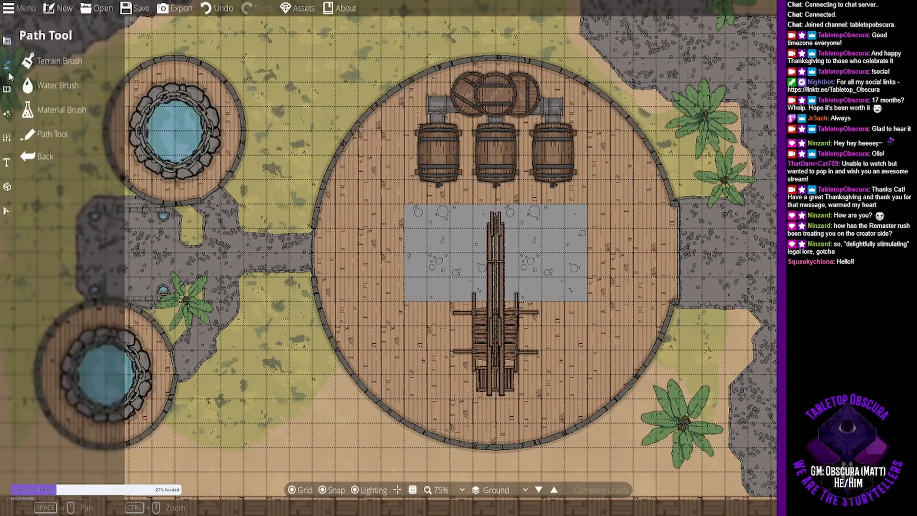
{"action": "left_click", "coordinate": [8, 41]}
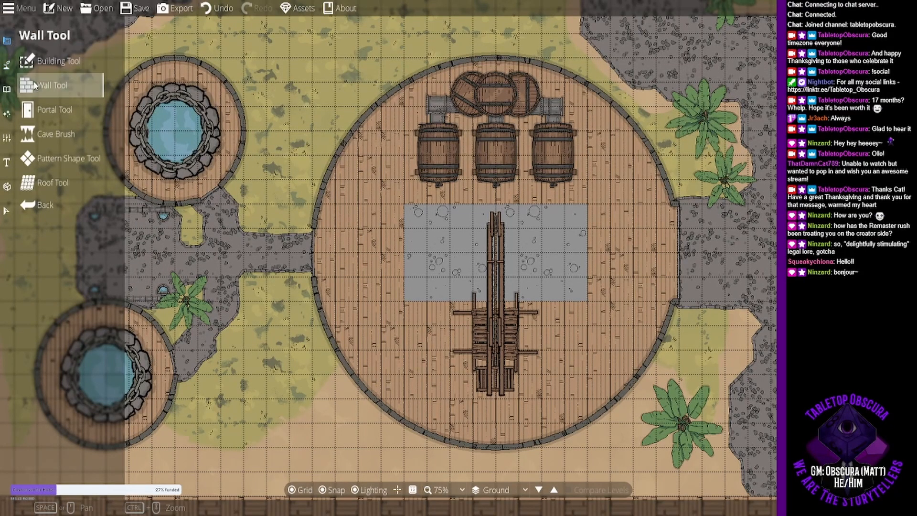
{"action": "left_click", "coordinate": [7, 66]}
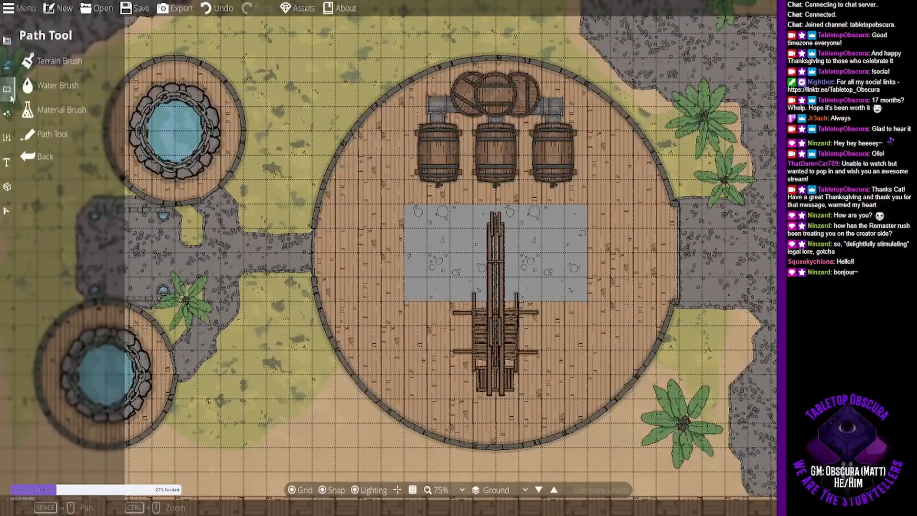
{"action": "left_click", "coordinate": [7, 90]}
{"action": "left_click", "coordinate": [50, 62]}
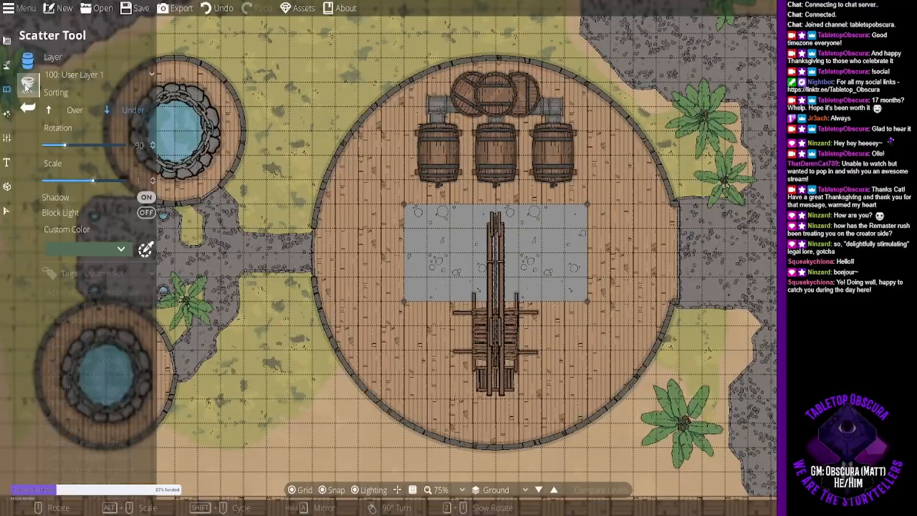
Draw Chain paths with Over sorting between the corner posts along the stone rectangle's northern and southern edges.
{"action": "left_click", "coordinate": [8, 66]}
{"action": "left_click", "coordinate": [48, 134]}
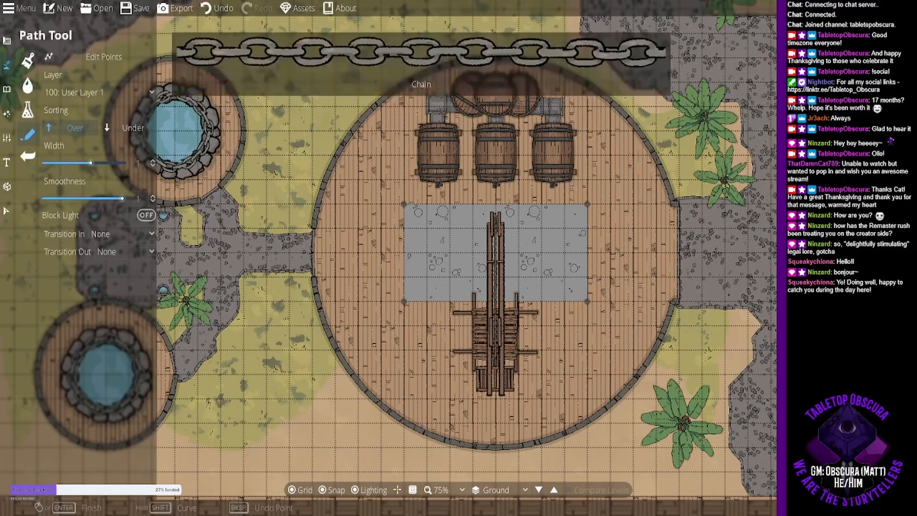
{"action": "left_click", "coordinate": [587, 206]}
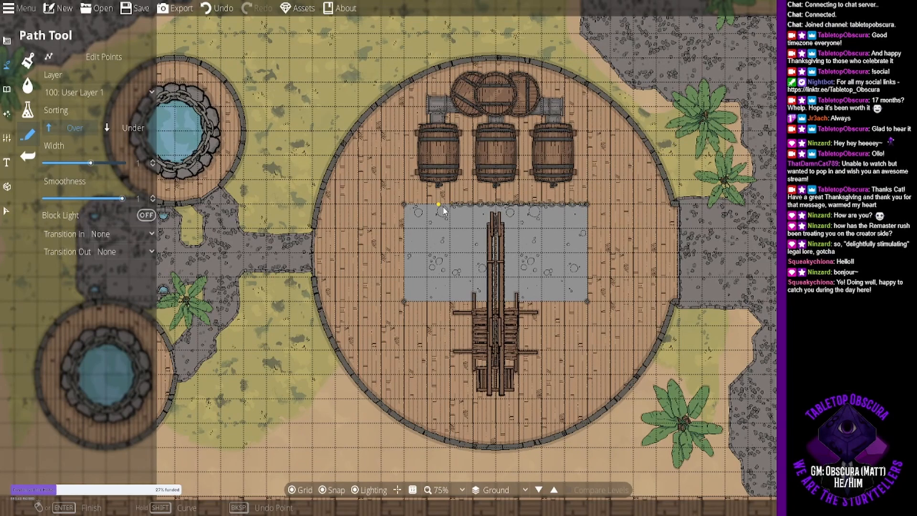
{"action": "right_click", "coordinate": [407, 205]}
{"action": "left_click", "coordinate": [586, 301]}
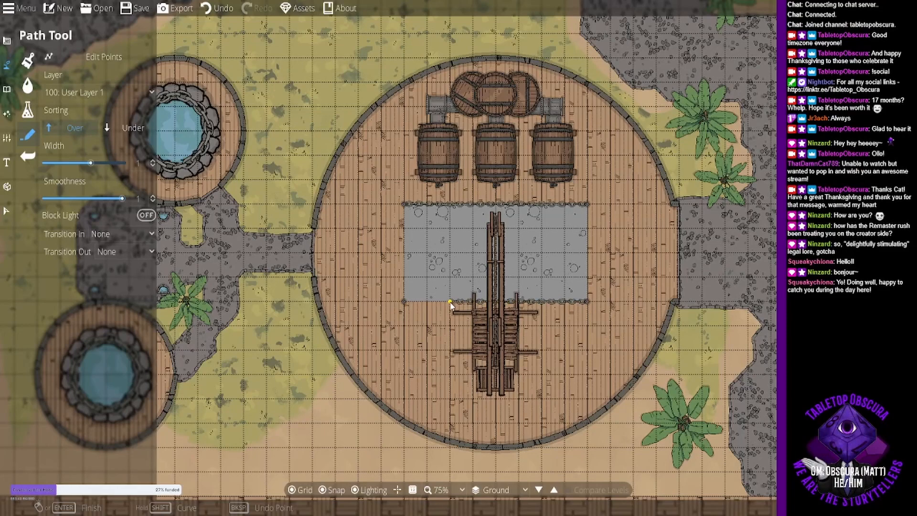
{"action": "right_click", "coordinate": [401, 300]}
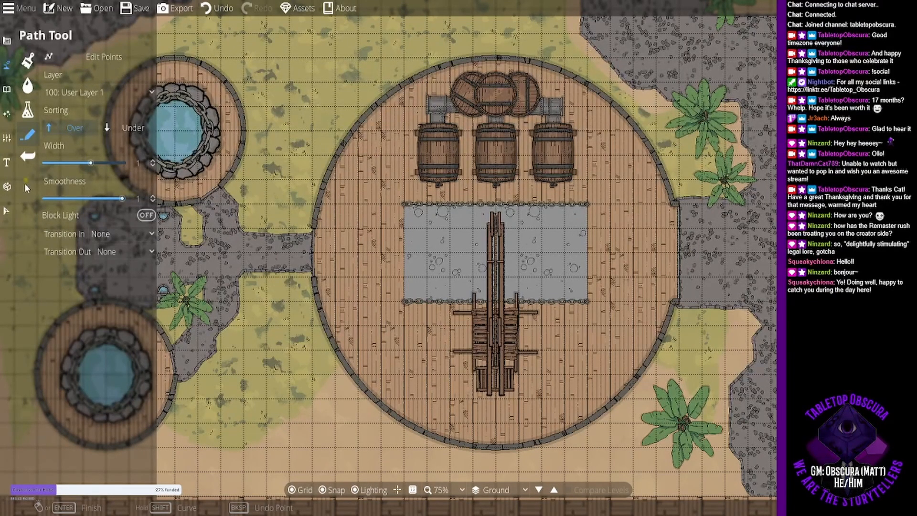
Lock the long wooden siege engine on the large round platform, leaving nothing selected.
{"action": "left_click", "coordinate": [7, 210]}
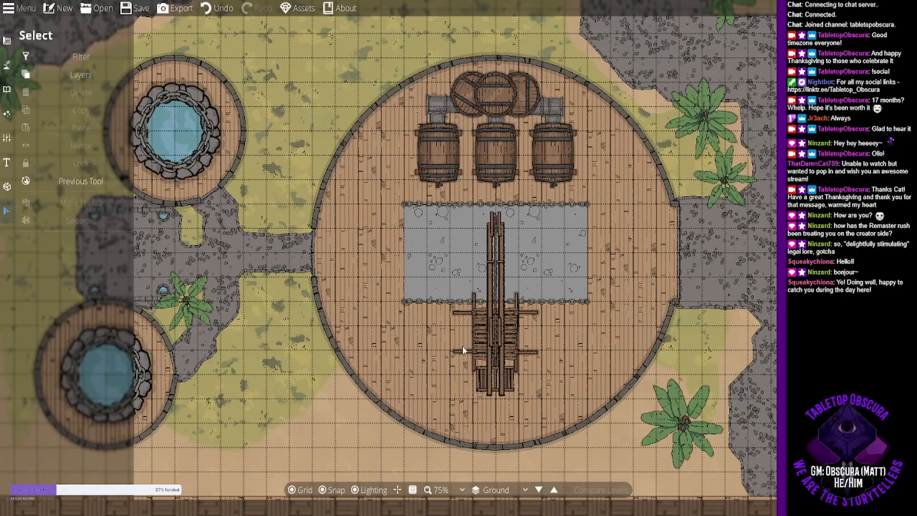
{"action": "left_click", "coordinate": [473, 305]}
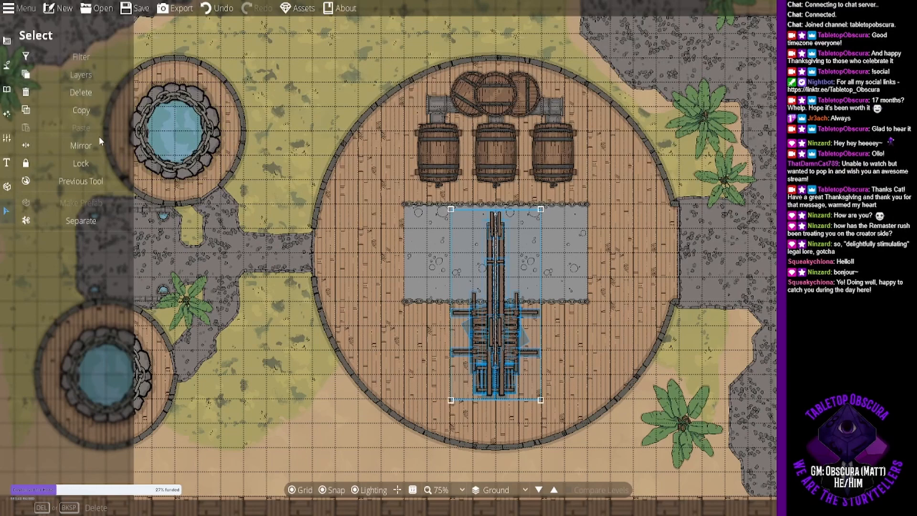
{"action": "left_click", "coordinate": [102, 71]}
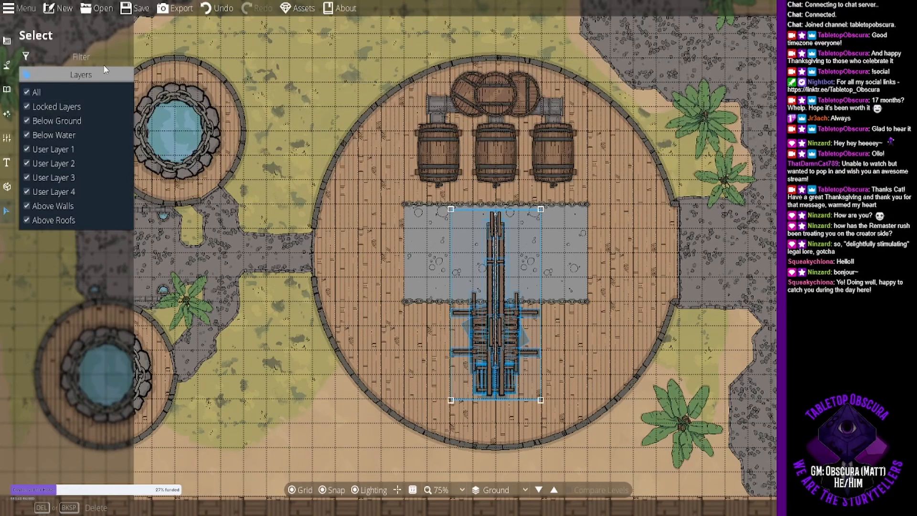
{"action": "left_click", "coordinate": [103, 67]}
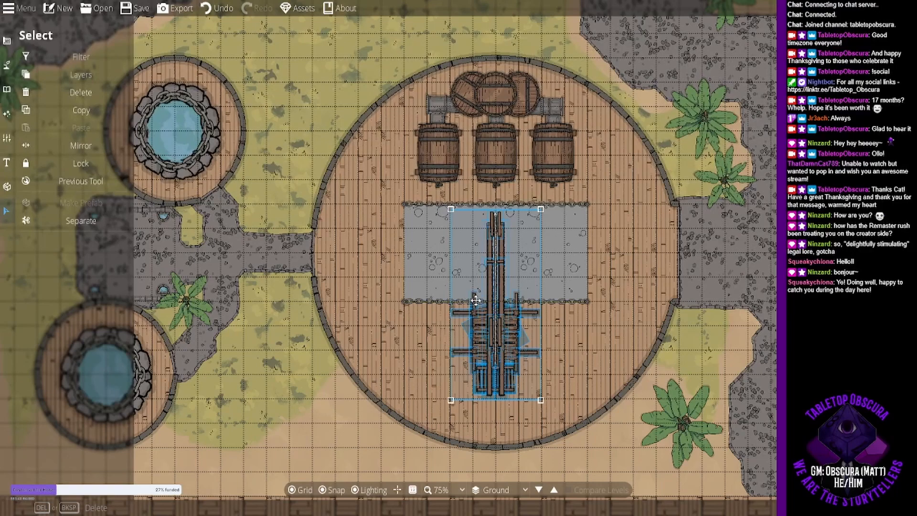
{"action": "left_click", "coordinate": [616, 307]}
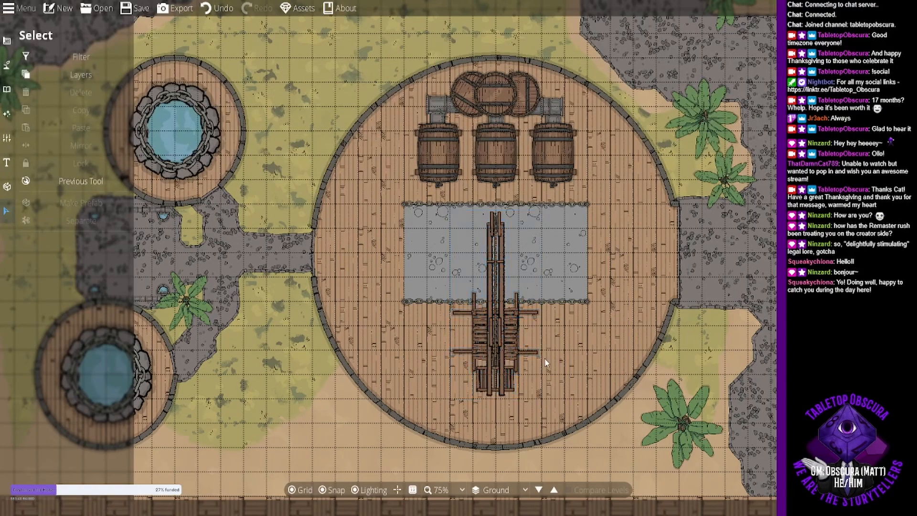
{"action": "left_click", "coordinate": [474, 305]}
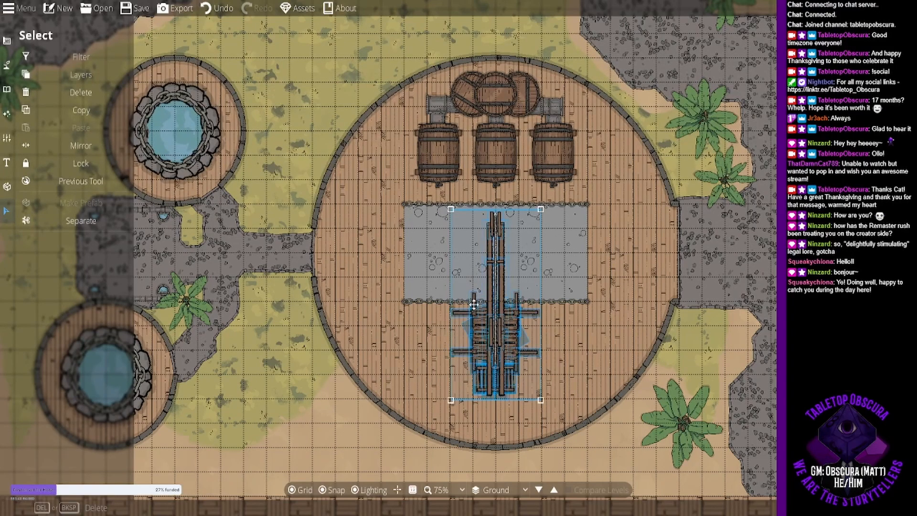
{"action": "left_click", "coordinate": [89, 165]}
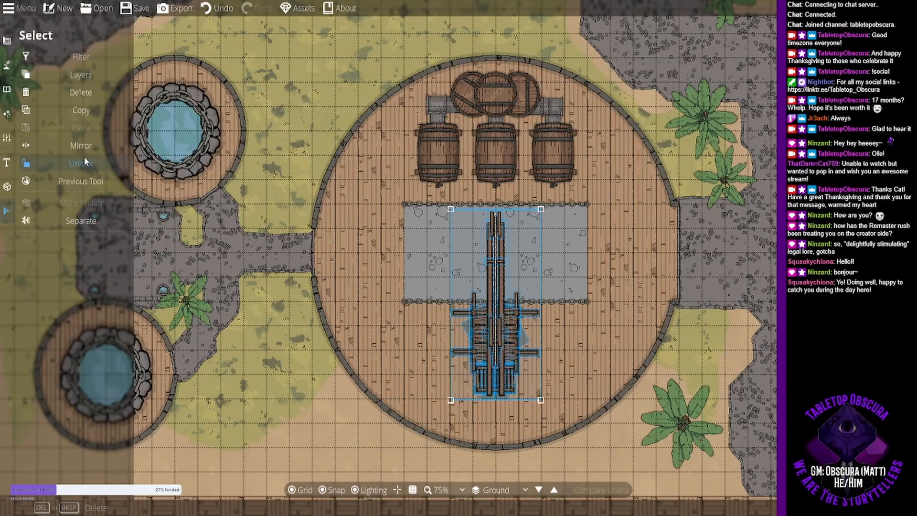
{"action": "left_click", "coordinate": [589, 331]}
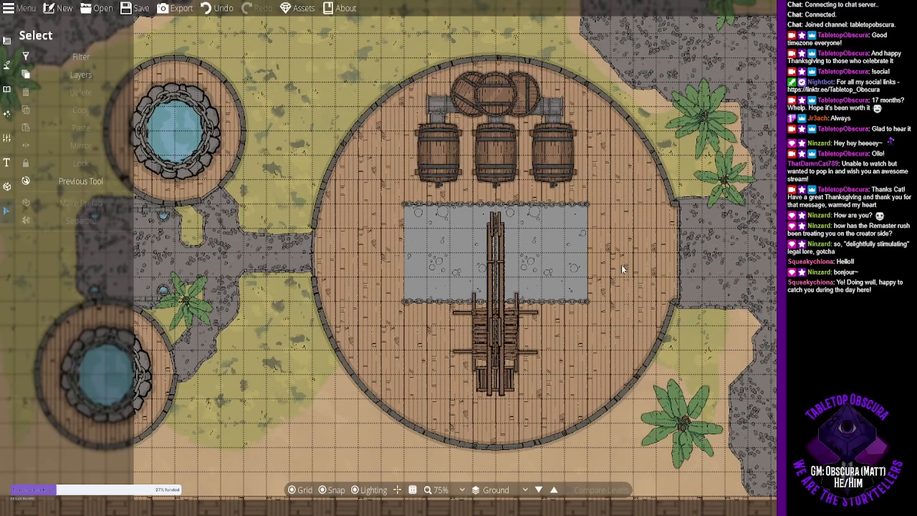
Examine the large round platform, the waterfront boardwalk and the buildings and courtyard along the eastern streets.
{"action": "left_click_drag", "start_coordinate": [622, 265], "coordinate": [598, 221]}
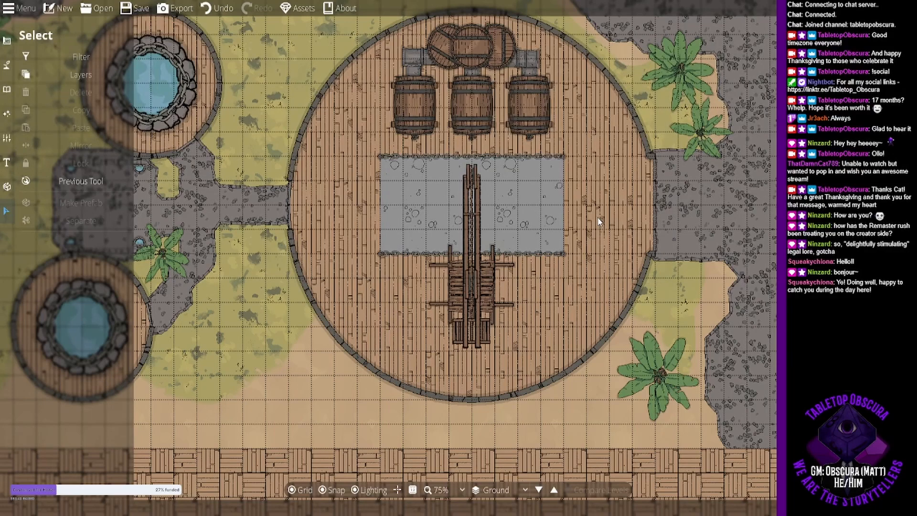
{"action": "left_click_drag", "start_coordinate": [580, 236], "coordinate": [553, 252]}
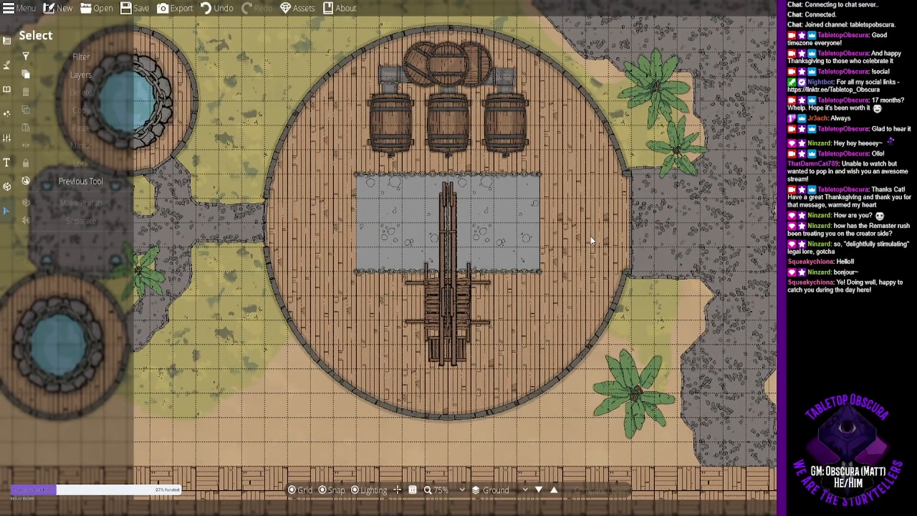
{"action": "left_click_drag", "start_coordinate": [565, 270], "coordinate": [573, 287]}
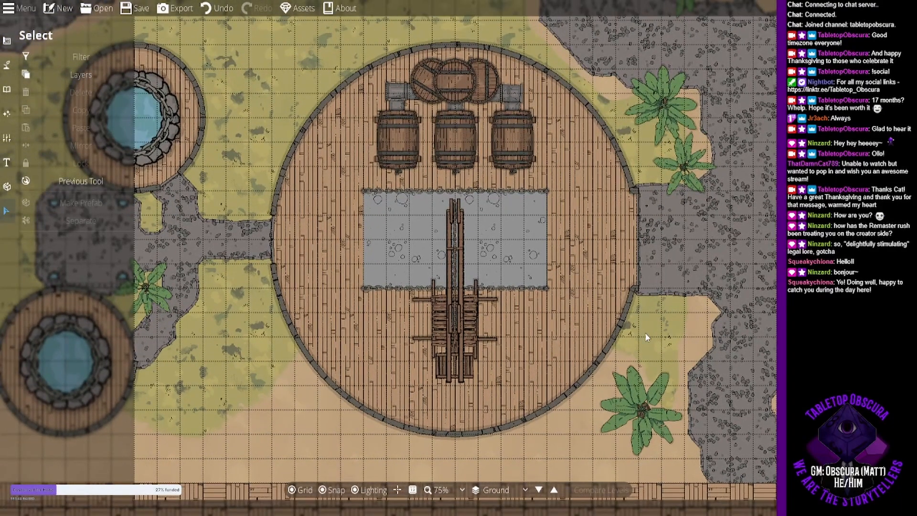
{"action": "left_click_drag", "start_coordinate": [645, 333], "coordinate": [568, 151]}
{"action": "left_click_drag", "start_coordinate": [587, 337], "coordinate": [741, 232]}
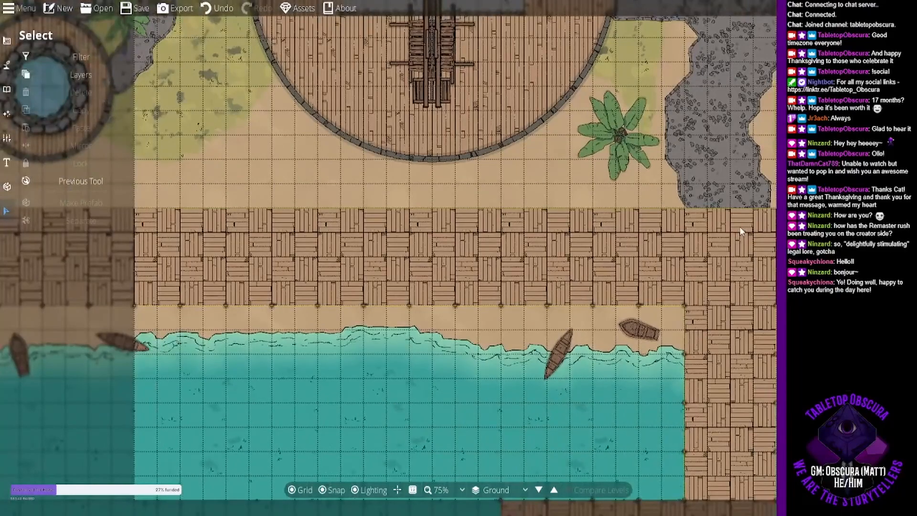
{"action": "left_click_drag", "start_coordinate": [400, 158], "coordinate": [408, 271]}
{"action": "left_click_drag", "start_coordinate": [619, 200], "coordinate": [669, 231]}
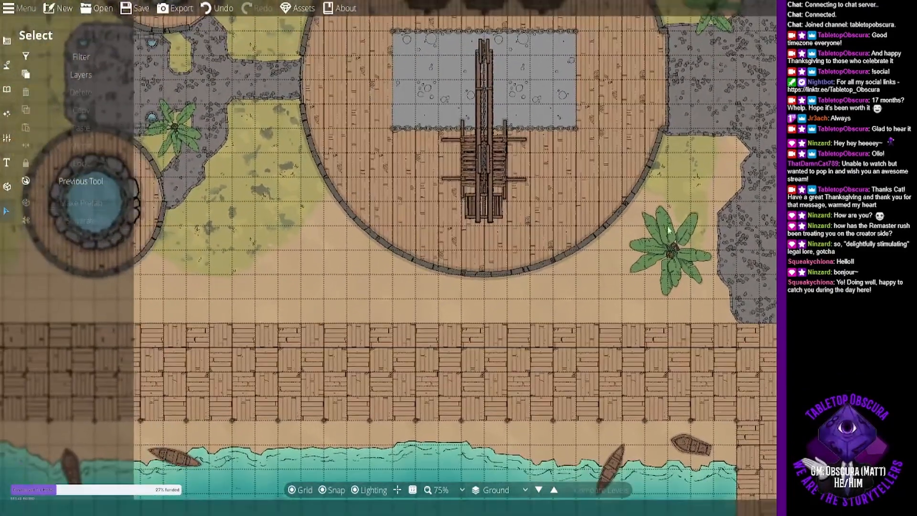
{"action": "left_click_drag", "start_coordinate": [754, 261], "coordinate": [519, 234]}
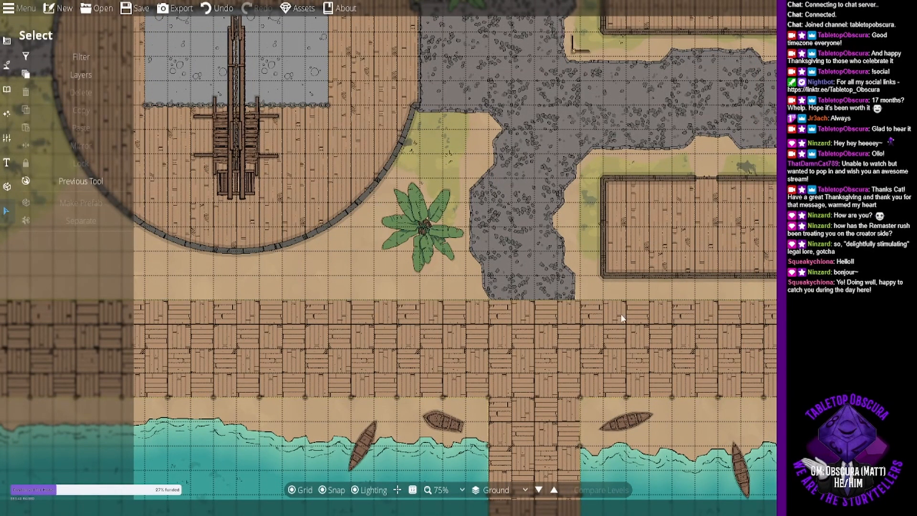
{"action": "left_click_drag", "start_coordinate": [669, 317], "coordinate": [495, 257]}
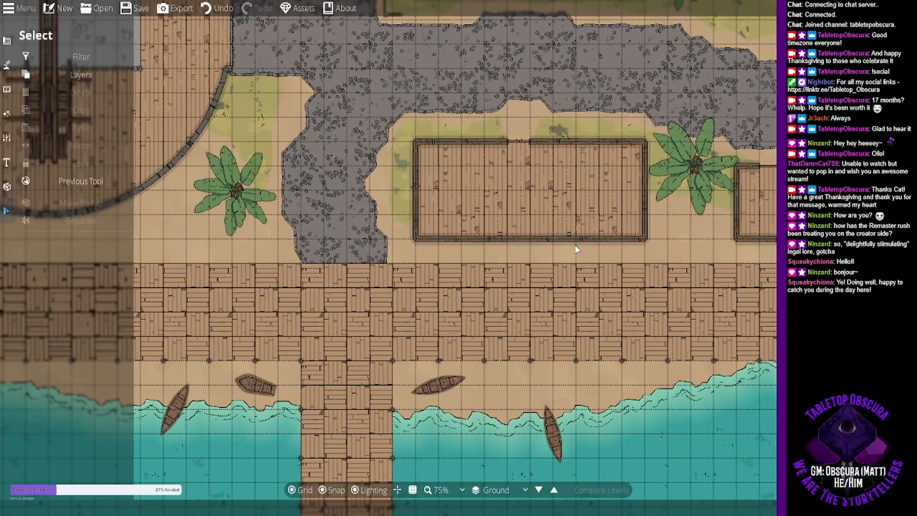
{"action": "left_click_drag", "start_coordinate": [627, 274], "coordinate": [410, 301]}
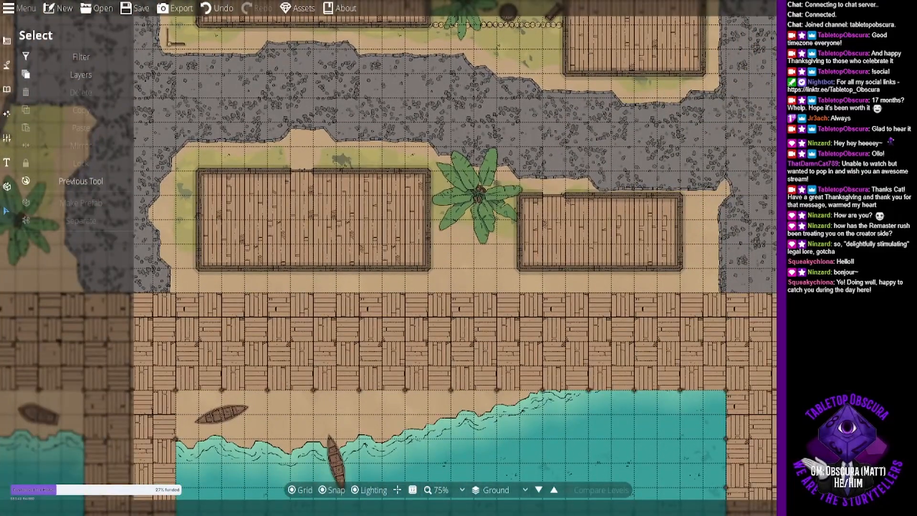
{"action": "left_click_drag", "start_coordinate": [766, 227], "coordinate": [721, 325]}
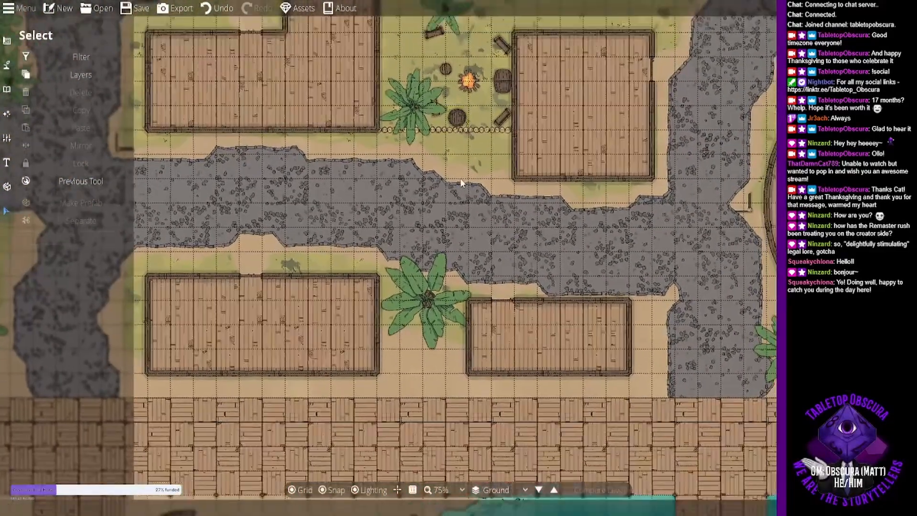
{"action": "left_click_drag", "start_coordinate": [460, 178], "coordinate": [438, 339]}
{"action": "left_click_drag", "start_coordinate": [620, 216], "coordinate": [577, 301]}
{"action": "left_click_drag", "start_coordinate": [605, 222], "coordinate": [565, 355]}
{"action": "left_click_drag", "start_coordinate": [362, 177], "coordinate": [419, 44]}
{"action": "left_click_drag", "start_coordinate": [423, 363], "coordinate": [447, 148]}
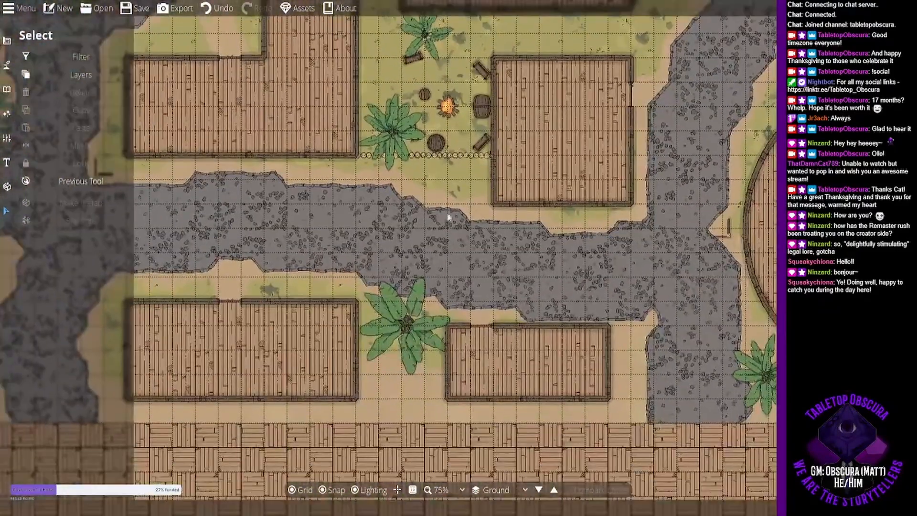
{"action": "left_click_drag", "start_coordinate": [450, 239], "coordinate": [413, 242]}
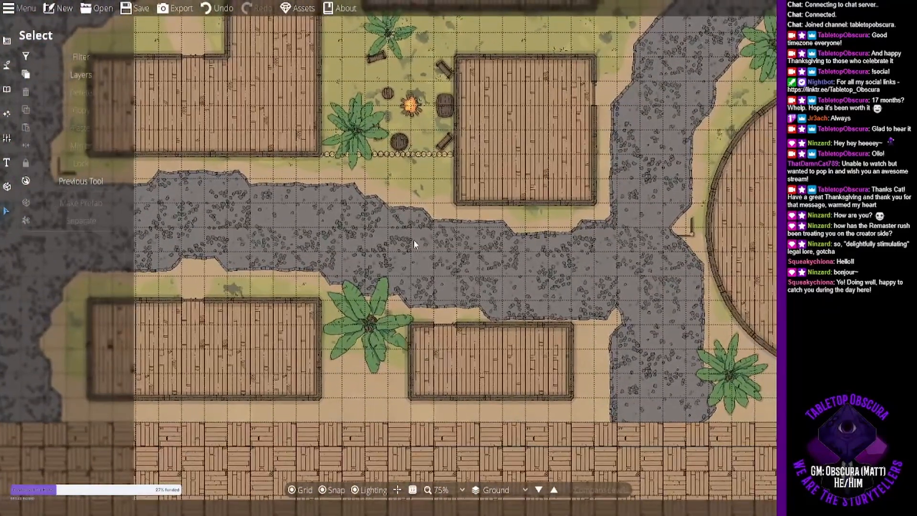
Open the small stone room map with the purple and yellow diamond floor tiles in place of the harbour town.
{"action": "scroll", "coordinate": [415, 234], "scroll_direction": "down", "scroll_amount": 5}
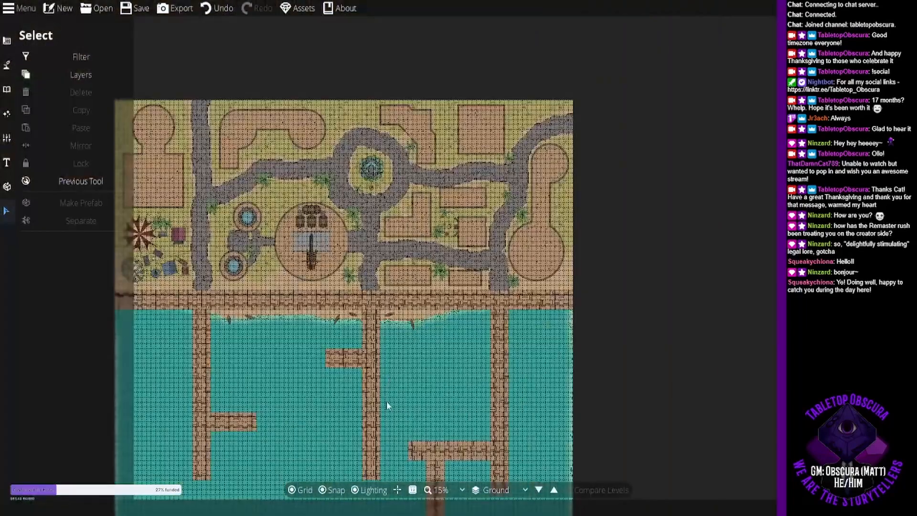
{"action": "left_click_drag", "start_coordinate": [387, 403], "coordinate": [494, 403]}
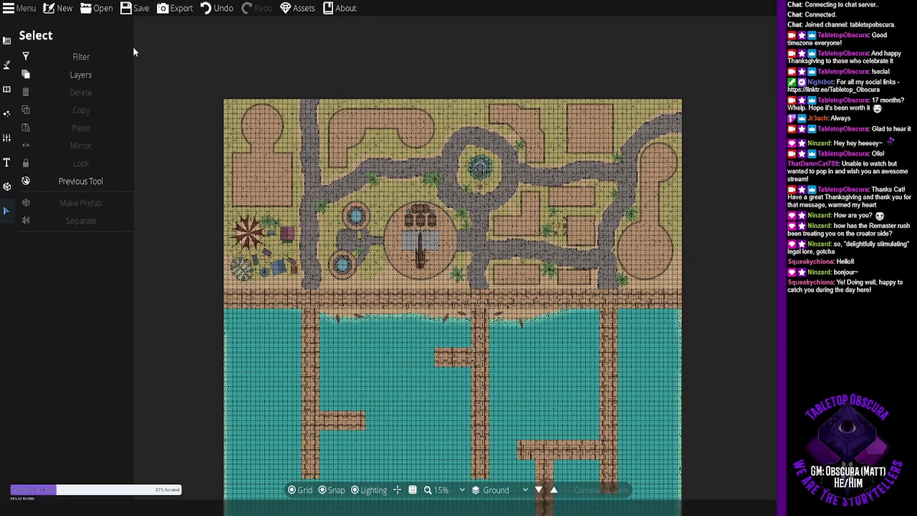
{"action": "left_click", "coordinate": [97, 10]}
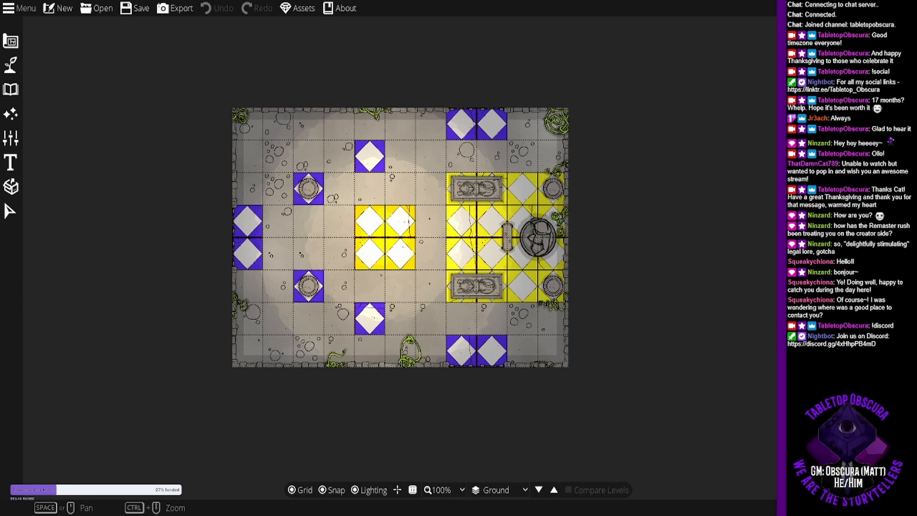
Create a new map from the A4 Paper template, 11 by 8 tiles, in place of the purple and yellow tiled room.
{"action": "left_click_drag", "start_coordinate": [436, 254], "coordinate": [465, 262]}
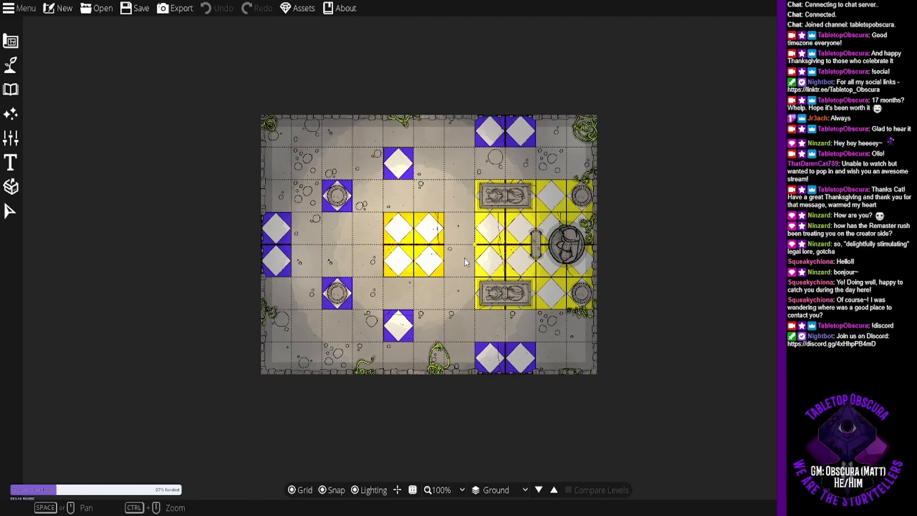
{"action": "scroll", "coordinate": [465, 261], "scroll_direction": "up", "scroll_amount": 2}
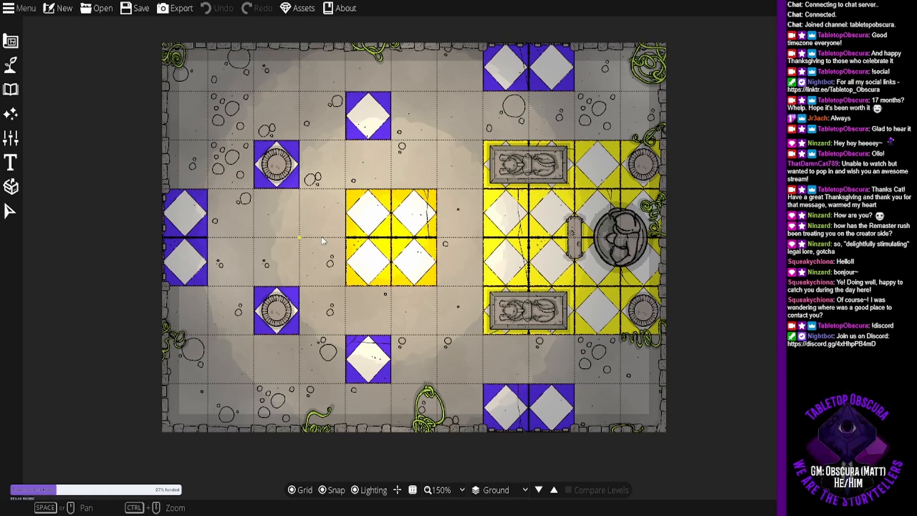
{"action": "left_click_drag", "start_coordinate": [323, 241], "coordinate": [359, 251]}
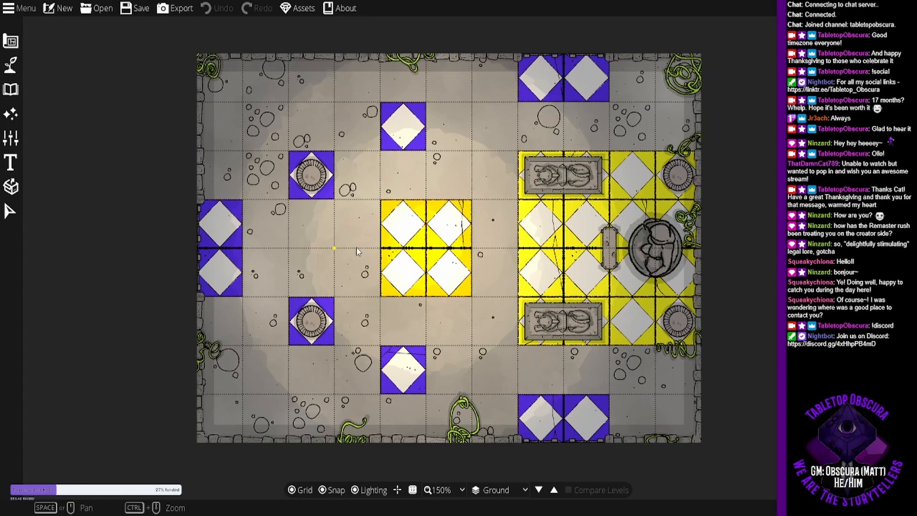
{"action": "left_click", "coordinate": [61, 10]}
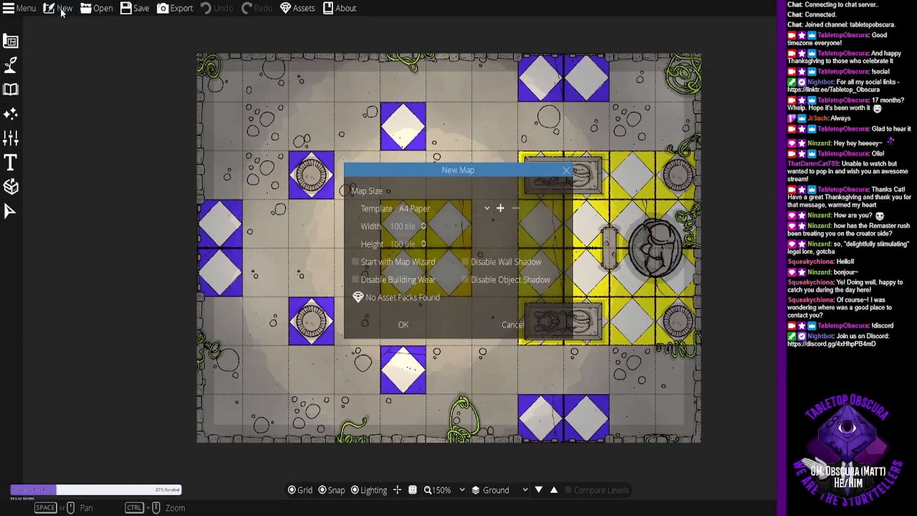
{"action": "left_click", "coordinate": [421, 211]}
{"action": "left_click", "coordinate": [440, 240]}
{"action": "left_click", "coordinate": [438, 210]}
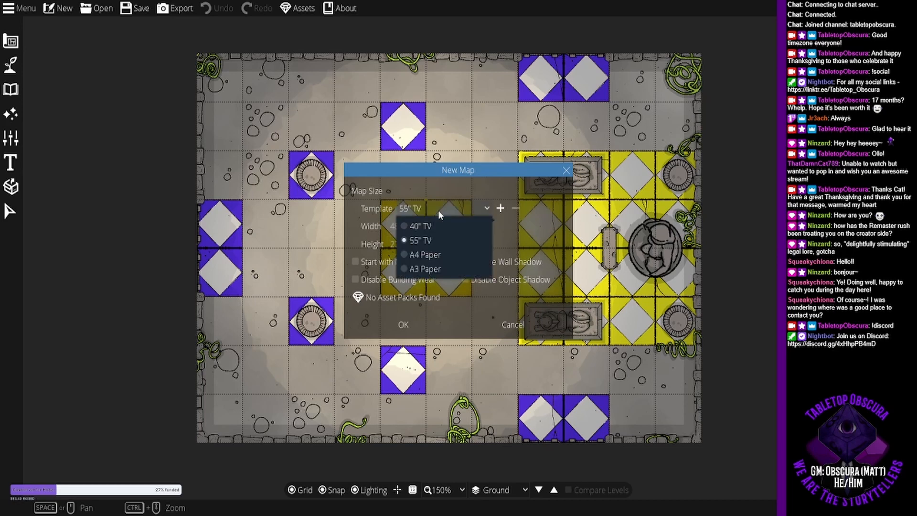
{"action": "left_click", "coordinate": [437, 255]}
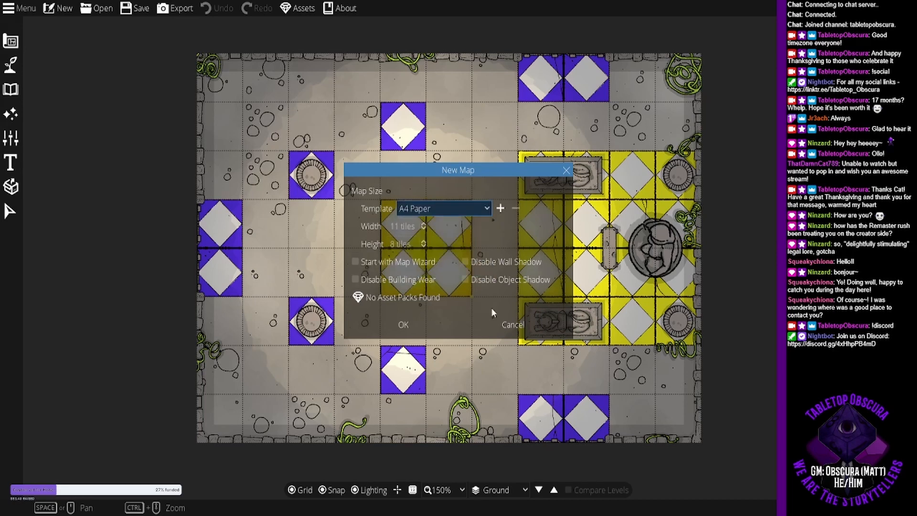
{"action": "left_click", "coordinate": [426, 322]}
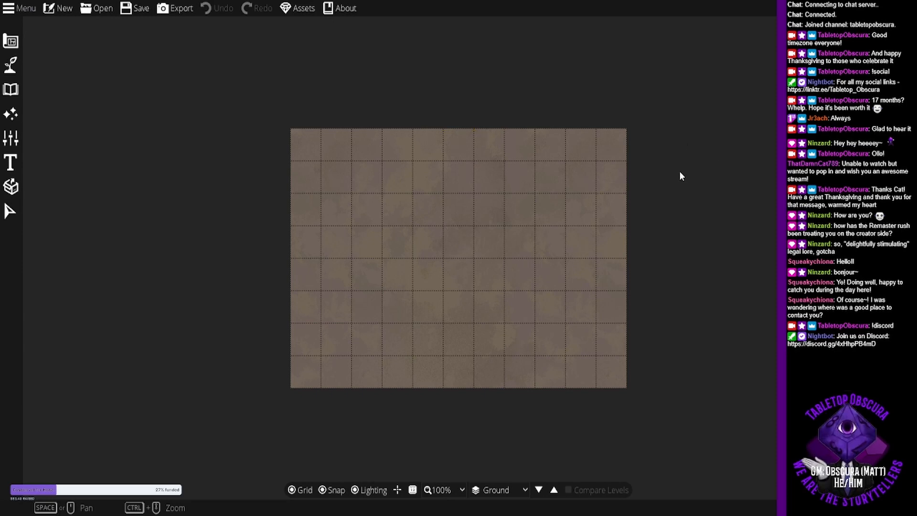
Open the stone room map with rows of blue and purple diamond tiles and examine its whole layout.
{"action": "left_click", "coordinate": [90, 14]}
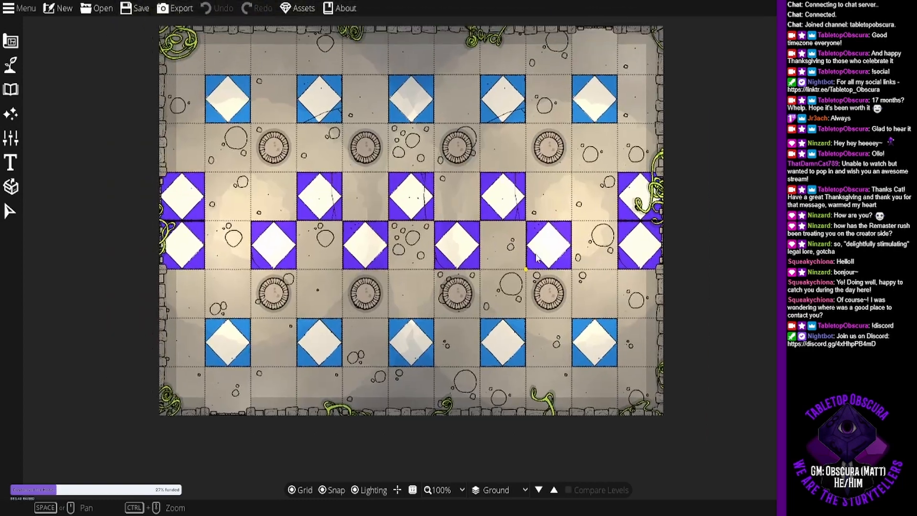
{"action": "left_click_drag", "start_coordinate": [536, 258], "coordinate": [619, 318]}
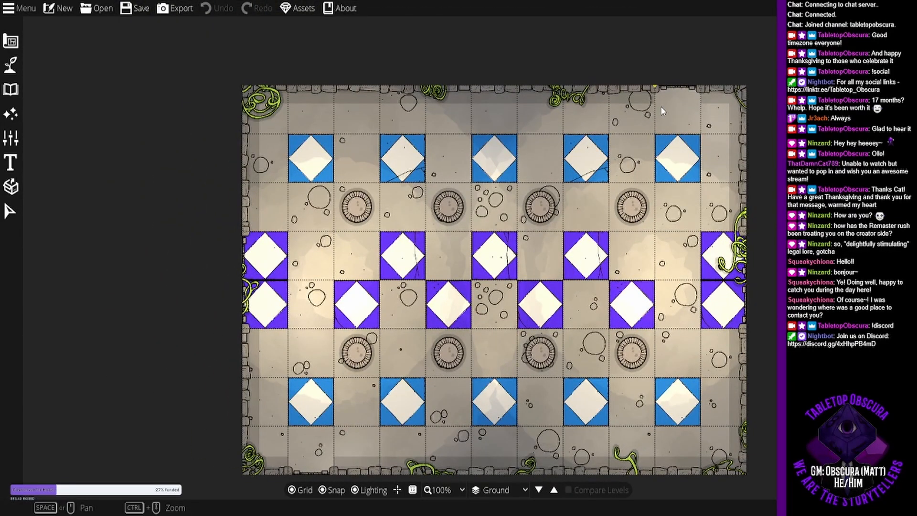
{"action": "left_click_drag", "start_coordinate": [662, 107], "coordinate": [622, 132]}
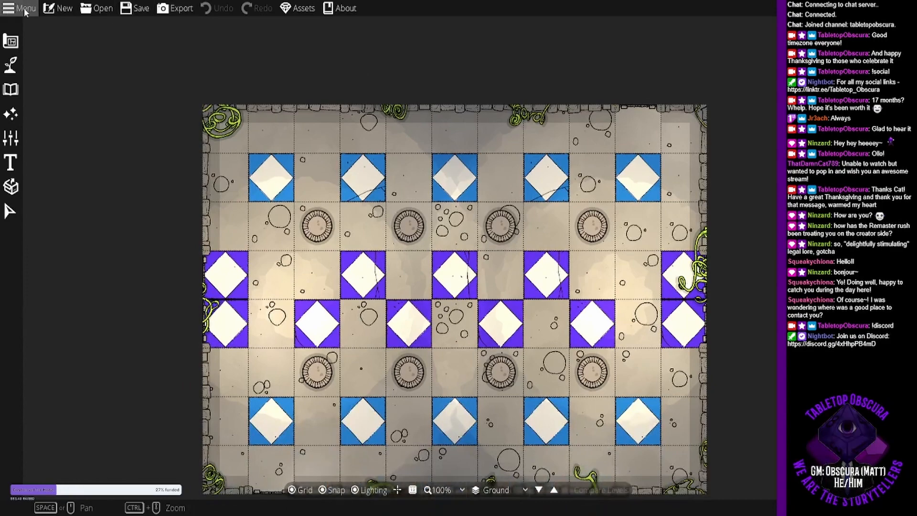
Start another blank A4 Paper map of 11 by 8 tiles in place of the blue and purple tiled room.
{"action": "left_click", "coordinate": [58, 8]}
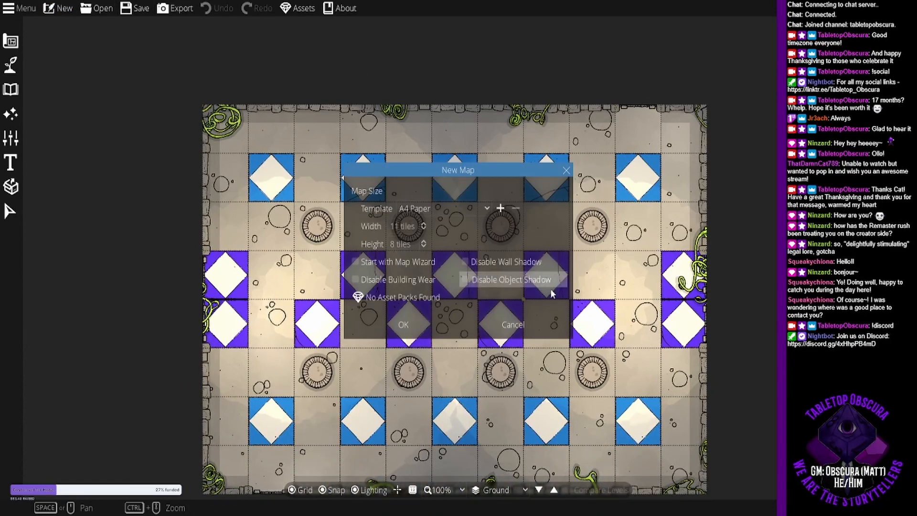
{"action": "left_click", "coordinate": [428, 327]}
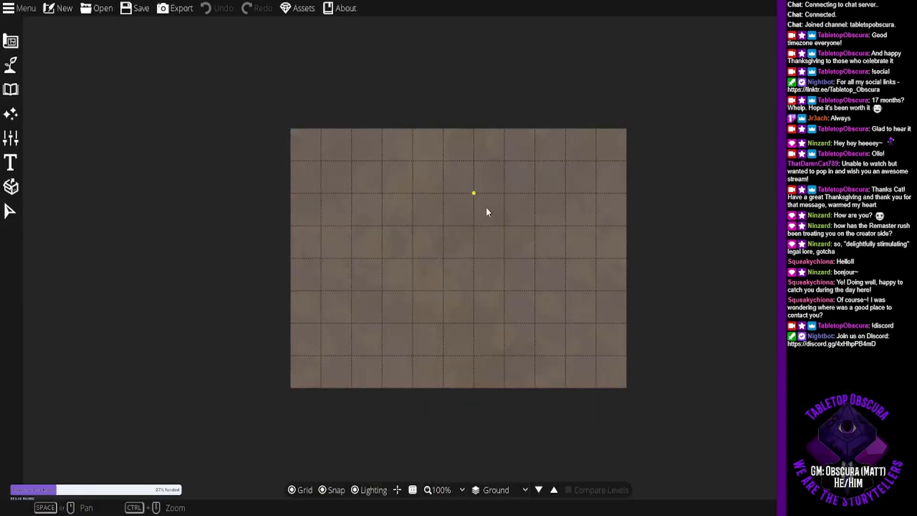
{"action": "left_click_drag", "start_coordinate": [535, 327], "coordinate": [508, 328]}
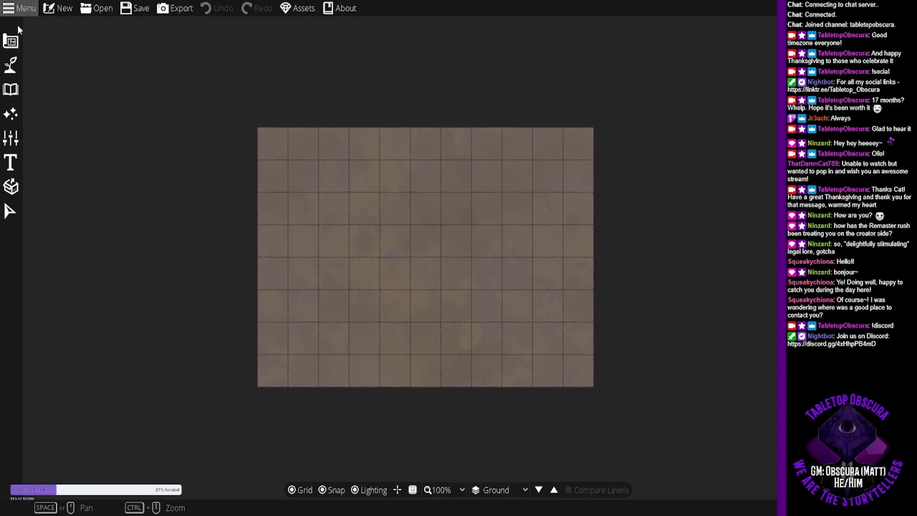
Draw a rectangular building over the whole map with the scattered grey cobble floor and the rough stone block wall.
{"action": "left_click", "coordinate": [10, 42]}
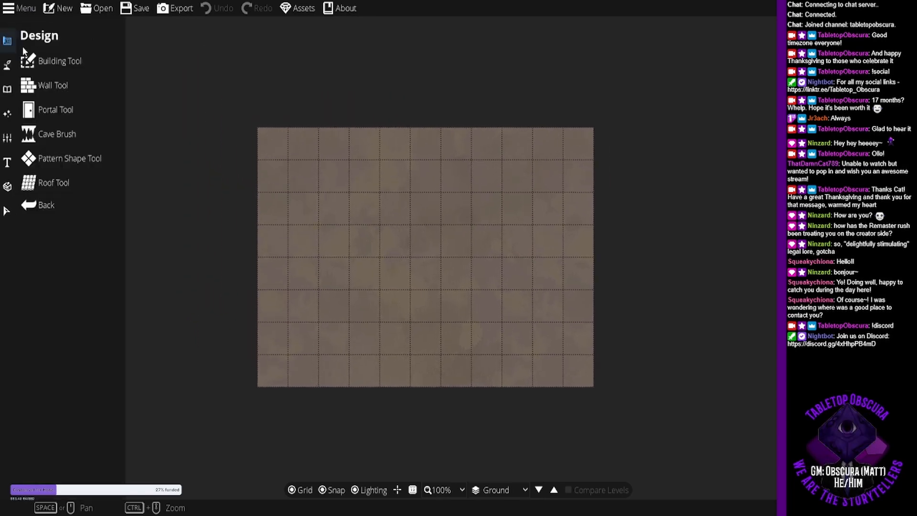
{"action": "left_click", "coordinate": [63, 58]}
{"action": "left_click", "coordinate": [128, 171]}
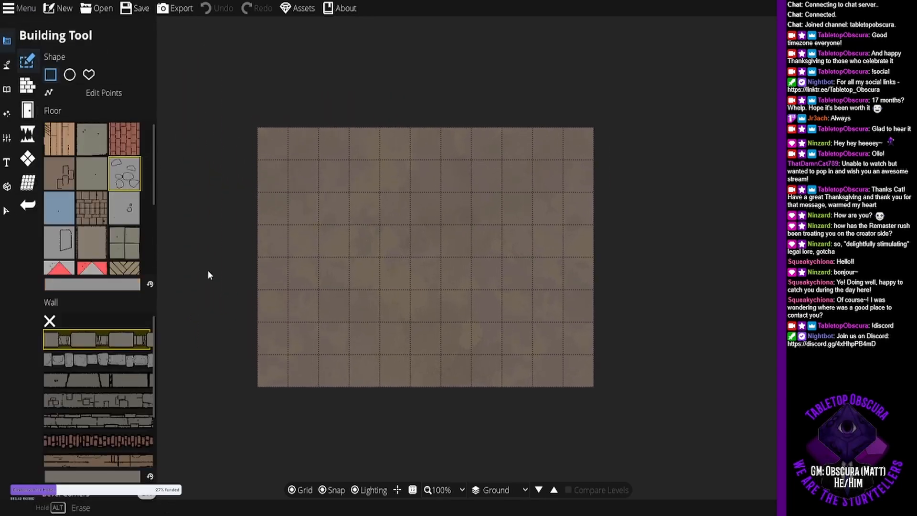
{"action": "left_click", "coordinate": [103, 365]}
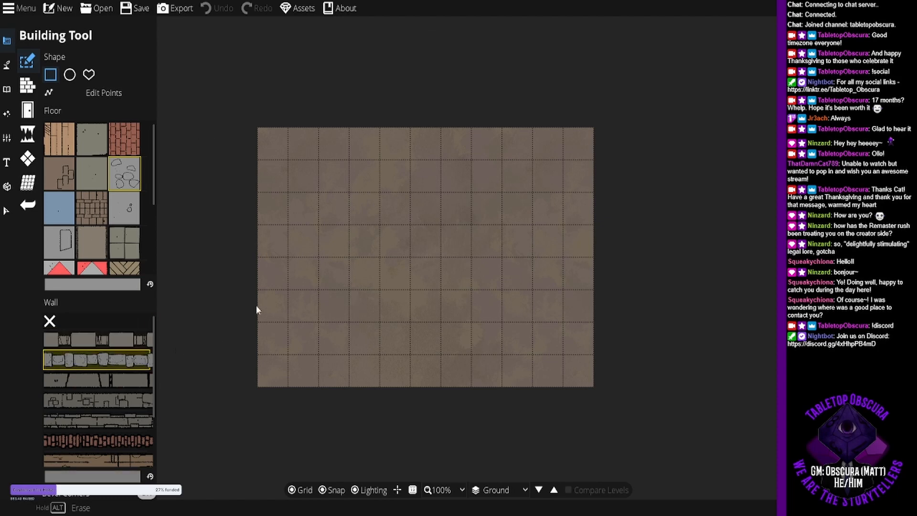
{"action": "left_click_drag", "start_coordinate": [260, 127], "coordinate": [591, 384]}
Place a grey door portal in the building's southern wall, on the second tile from the west.
{"action": "left_click", "coordinate": [27, 85]}
{"action": "left_click", "coordinate": [27, 110]}
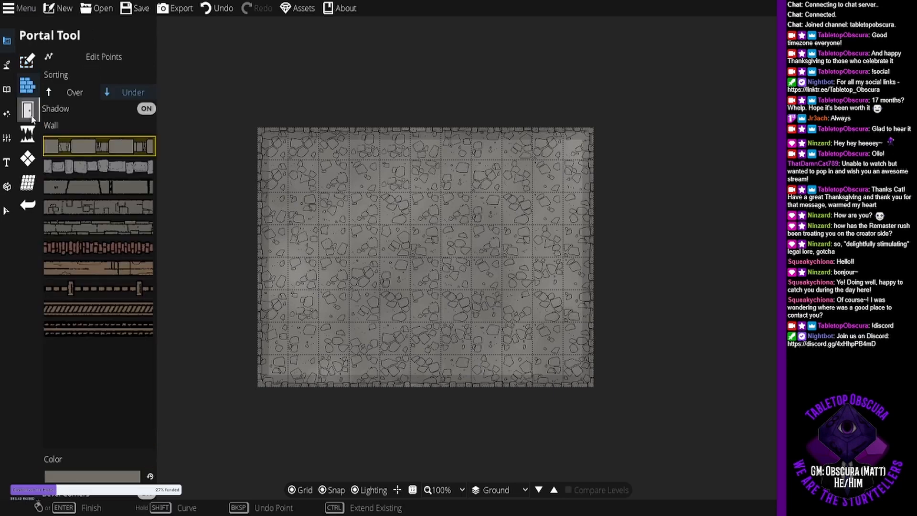
{"action": "mouse_move", "coordinate": [95, 142]}
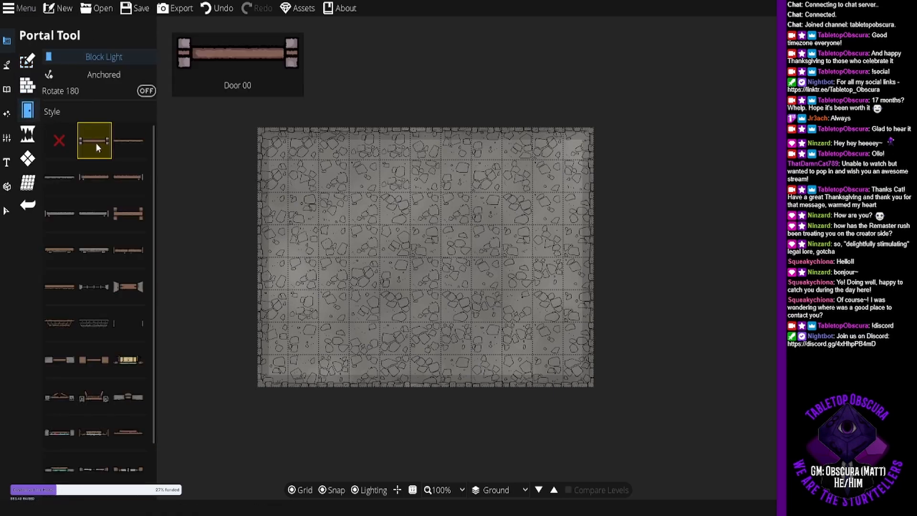
{"action": "left_click", "coordinate": [101, 246]}
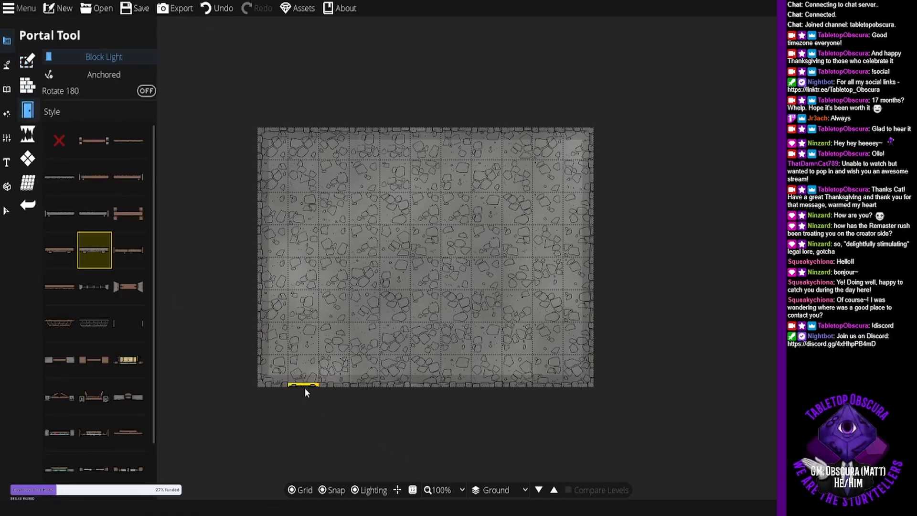
{"action": "left_click", "coordinate": [305, 387]}
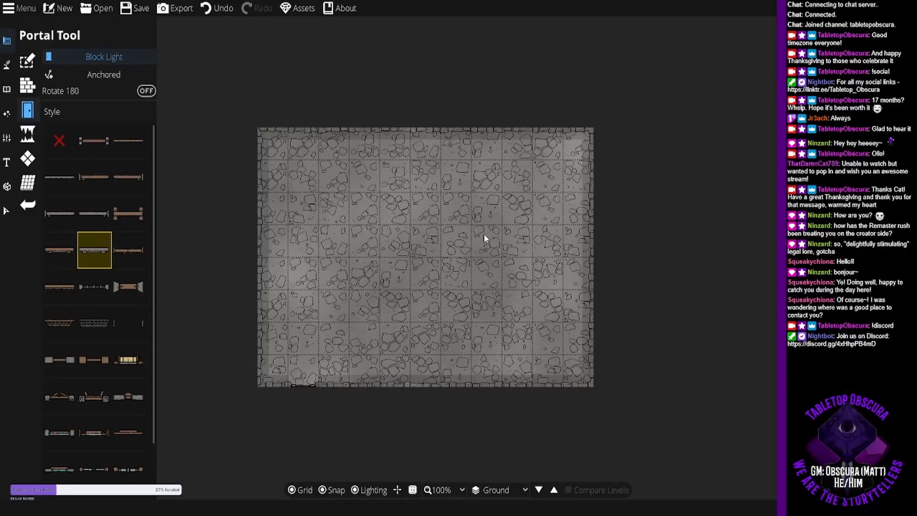
{"action": "left_click_drag", "start_coordinate": [498, 251], "coordinate": [506, 223]}
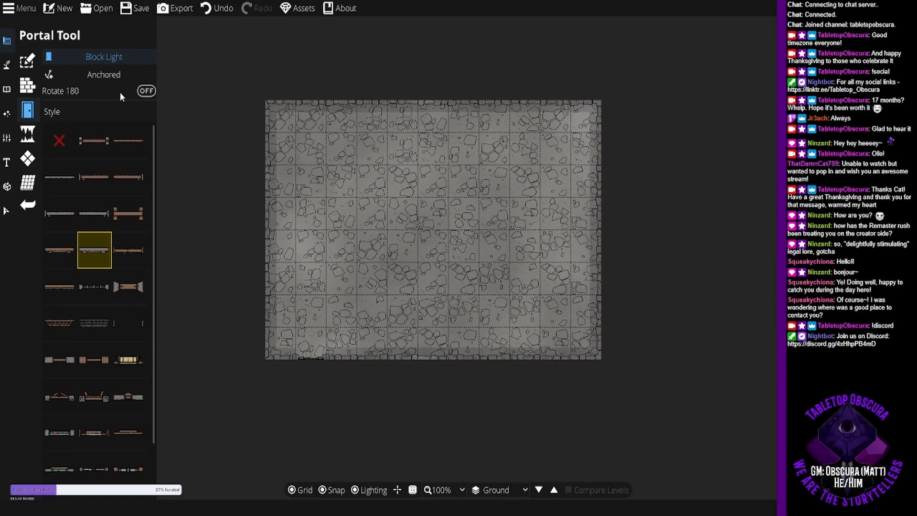
Bring up the Material Brush, then reopen the small stone room map with the purple and yellow diamond floor tiles.
{"action": "left_click", "coordinate": [7, 64]}
{"action": "left_click", "coordinate": [83, 108]}
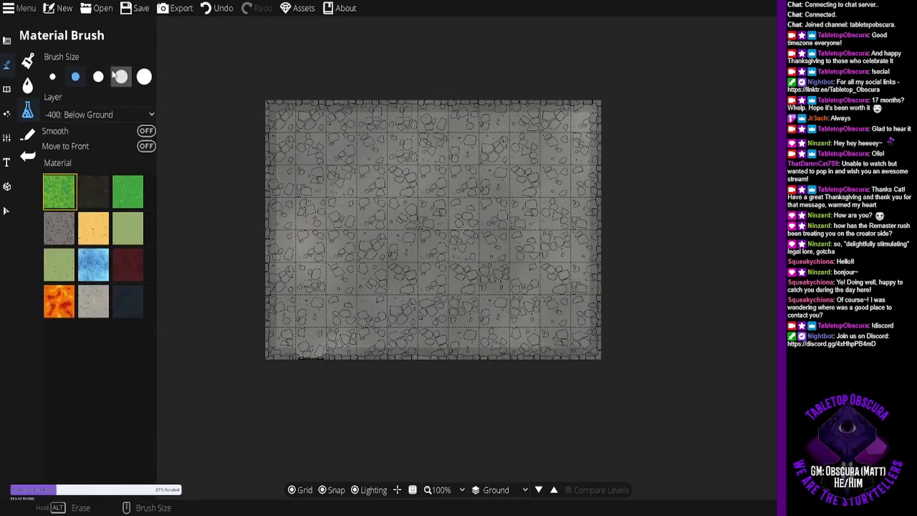
{"action": "left_click", "coordinate": [95, 9]}
{"action": "left_click", "coordinate": [454, 285]}
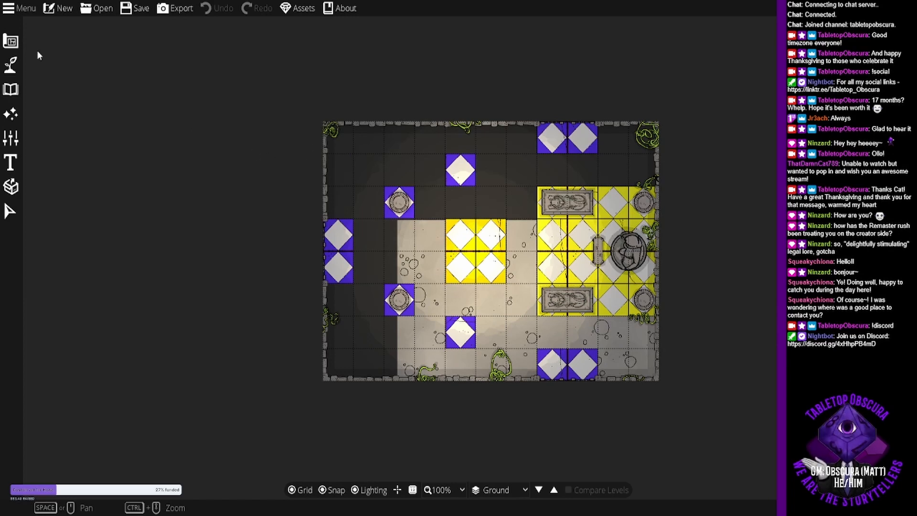
Create a fresh blank map from the A4 Paper template, 11 tiles wide and 8 tiles high.
{"action": "left_click", "coordinate": [19, 8]}
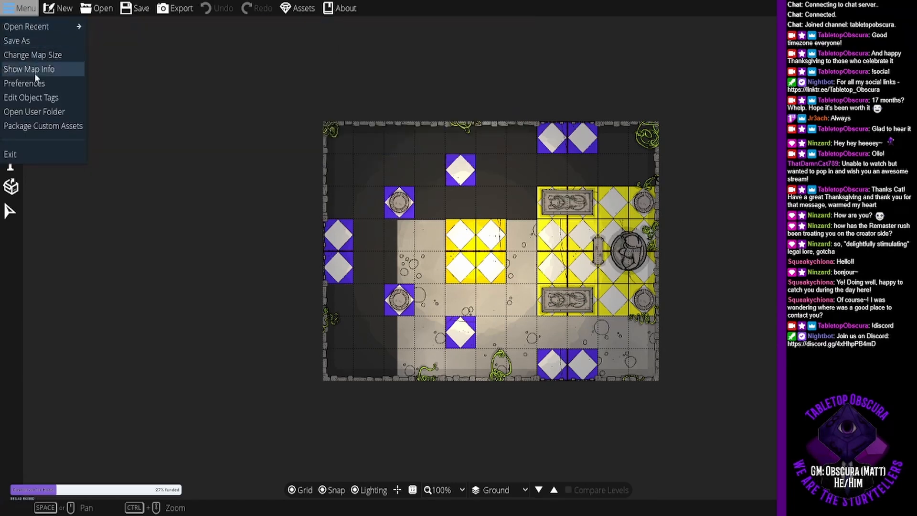
{"action": "left_click", "coordinate": [60, 8]}
{"action": "left_click", "coordinate": [60, 8]}
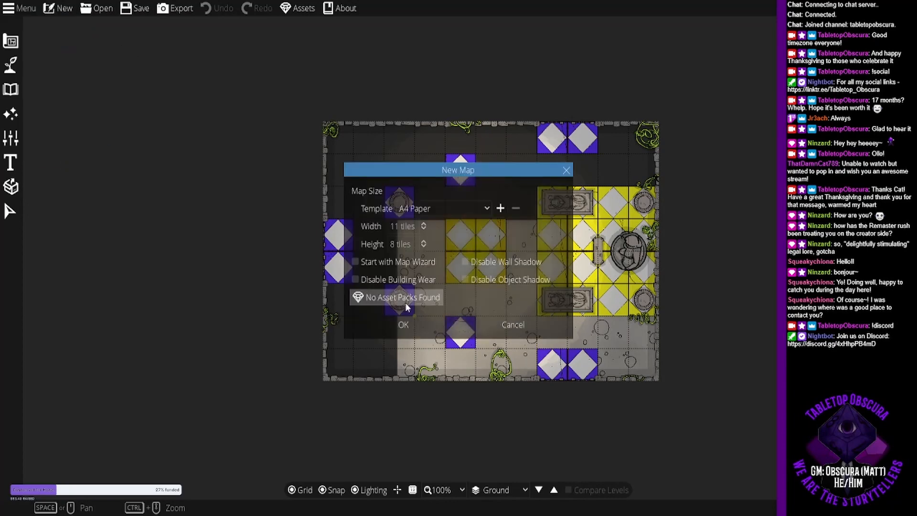
{"action": "left_click", "coordinate": [423, 323]}
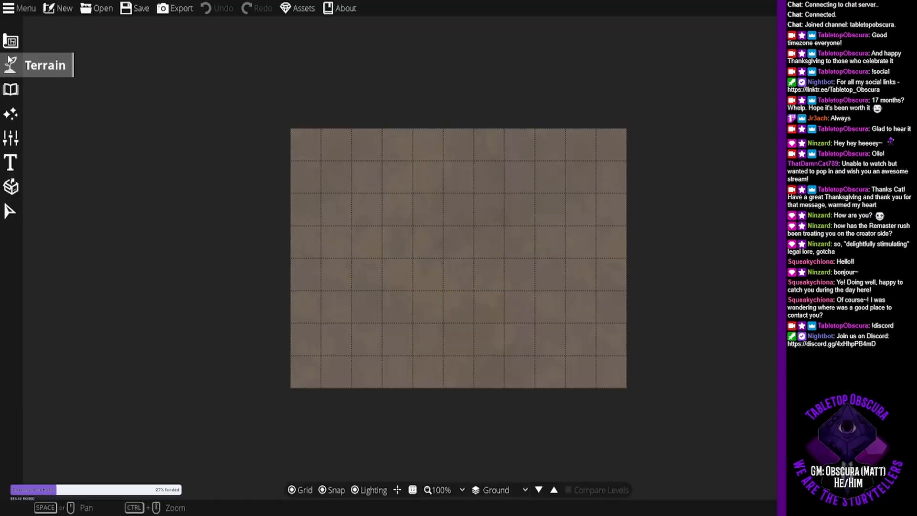
Try a full-map rectangular building with the angular slab floor and the rough stone block wall, and undo it.
{"action": "left_click", "coordinate": [11, 42]}
{"action": "left_click", "coordinate": [48, 61]}
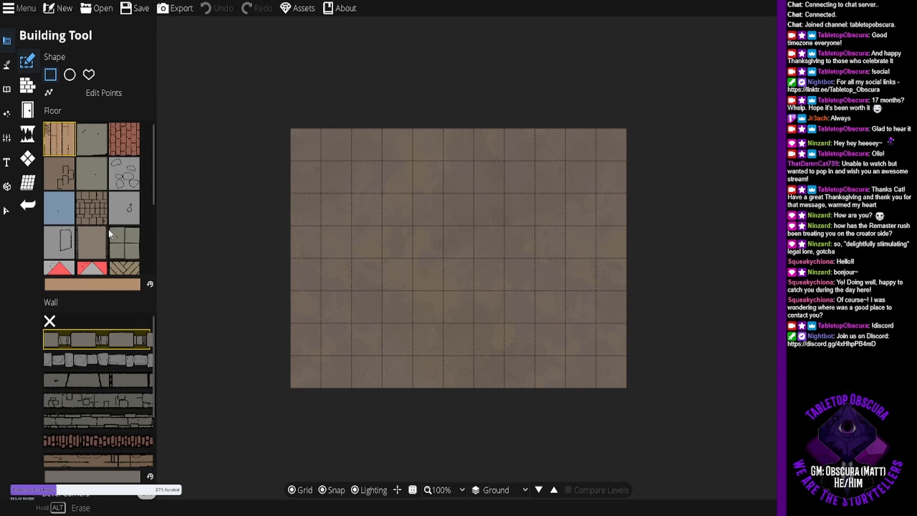
{"action": "left_click", "coordinate": [63, 243]}
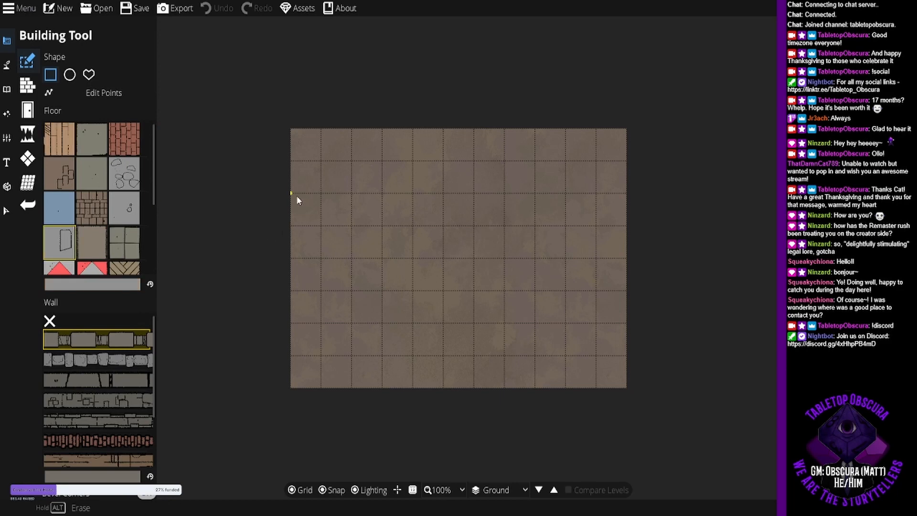
{"action": "left_click", "coordinate": [122, 361]}
{"action": "left_click_drag", "start_coordinate": [286, 131], "coordinate": [629, 387]}
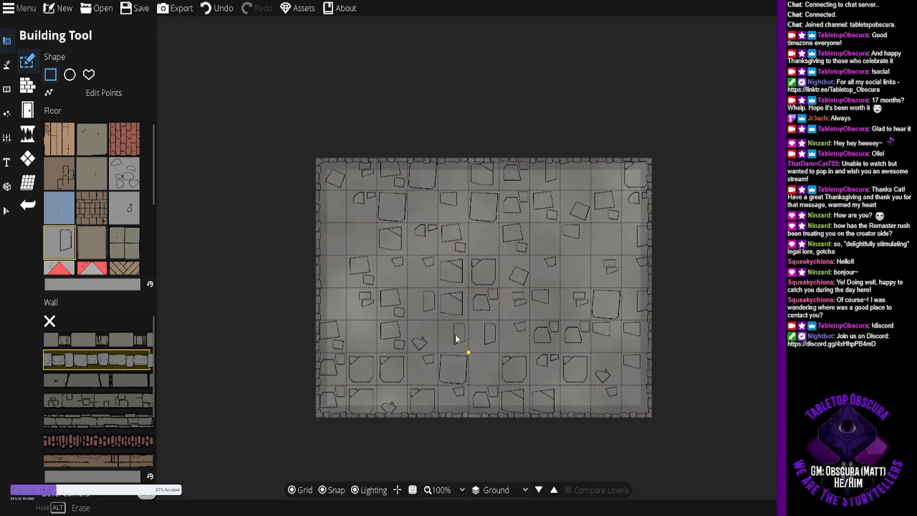
{"action": "key", "text": "ctrl+z"}
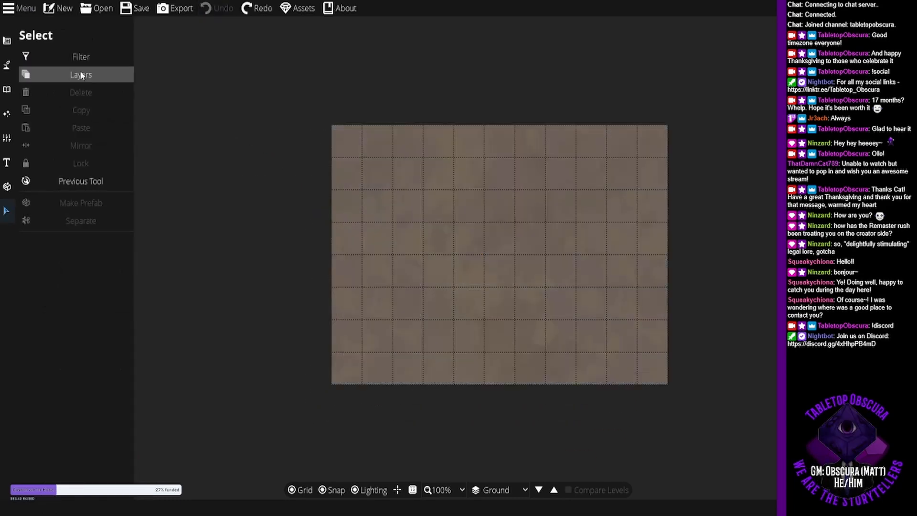
Draw a rectangular building covering the whole map with the grey pebbled stone floor and the rough stone block wall.
{"action": "left_click", "coordinate": [7, 42]}
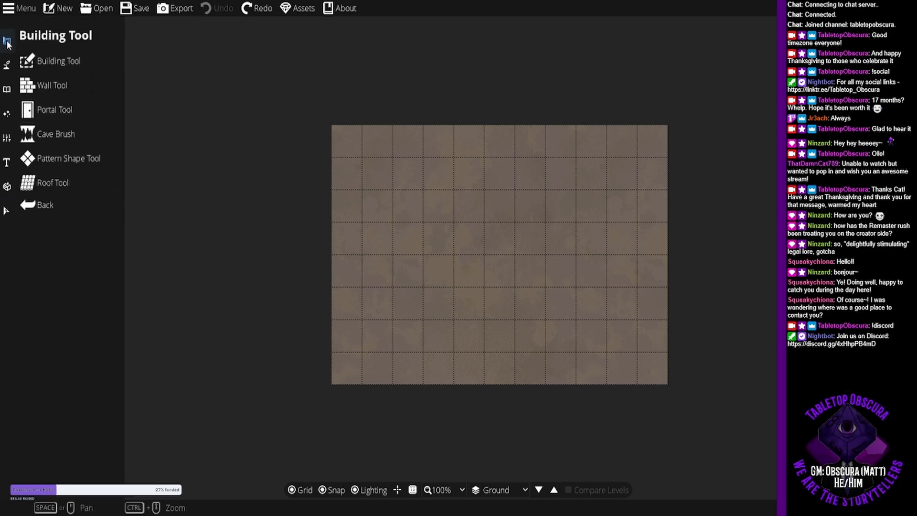
{"action": "left_click", "coordinate": [50, 65]}
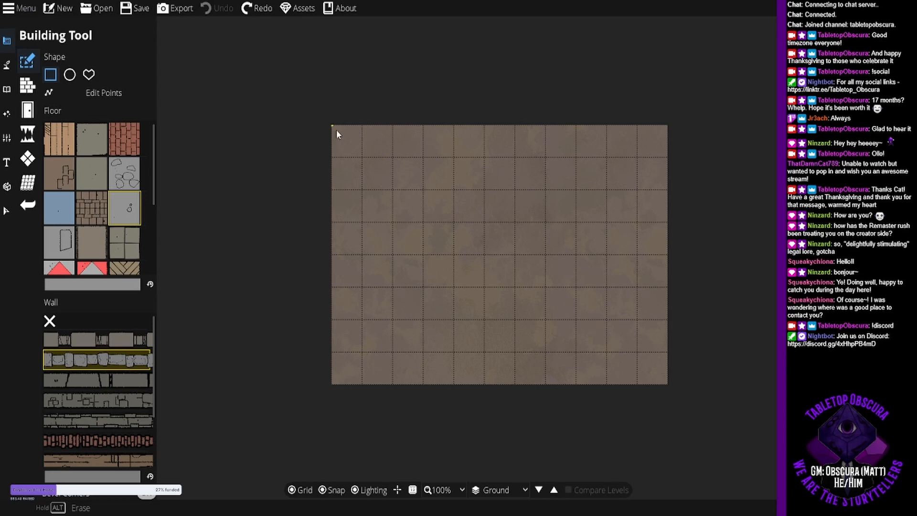
{"action": "left_click_drag", "start_coordinate": [336, 131], "coordinate": [667, 383]}
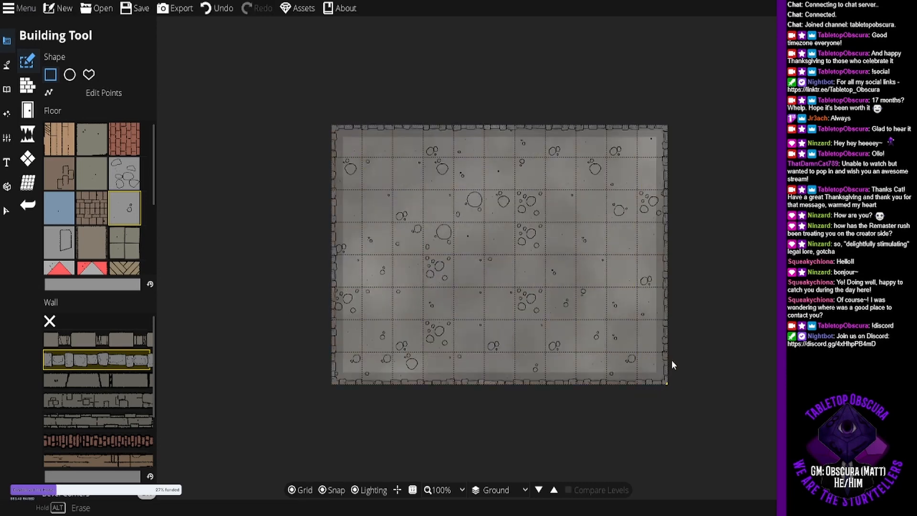
{"action": "left_click_drag", "start_coordinate": [663, 320], "coordinate": [567, 324]}
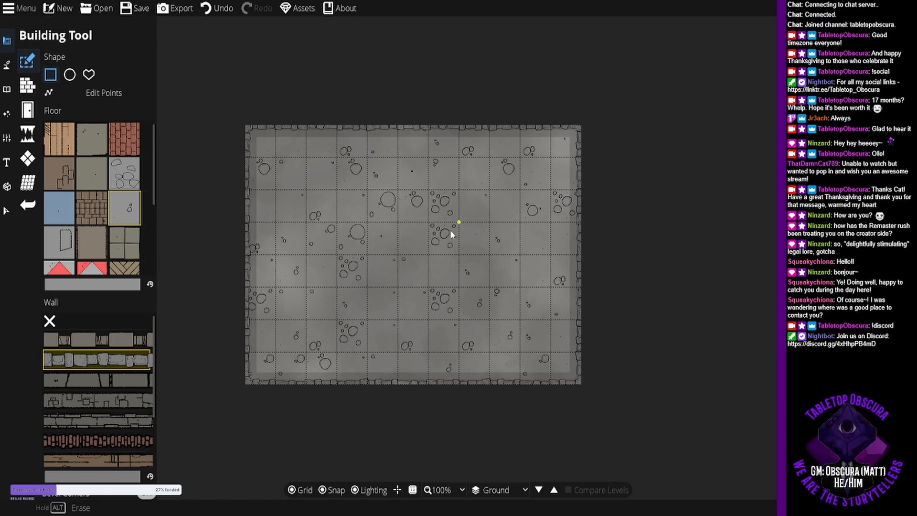
{"action": "mouse_move", "coordinate": [373, 301]}
{"action": "left_mouse_down"}
{"action": "mouse_move", "coordinate": [375, 287]}
{"action": "mouse_move", "coordinate": [387, 308]}
{"action": "left_mouse_up"}
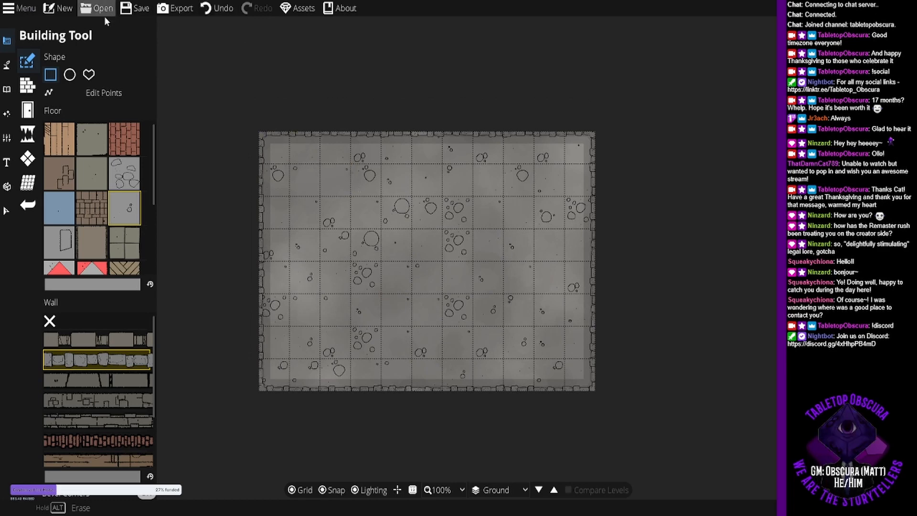
Place a light-blocking grey door in the room's lower wall, at the third tile from the left corner.
{"action": "left_click", "coordinate": [27, 110]}
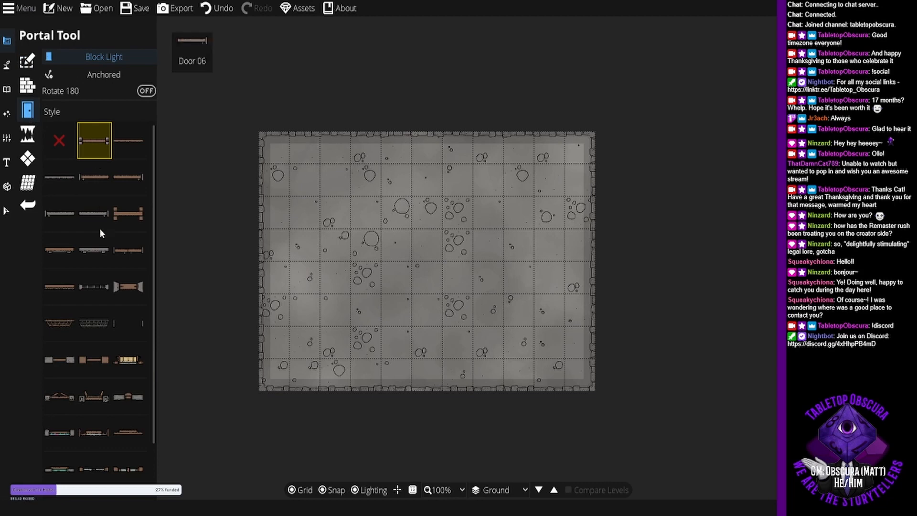
{"action": "left_click", "coordinate": [89, 241]}
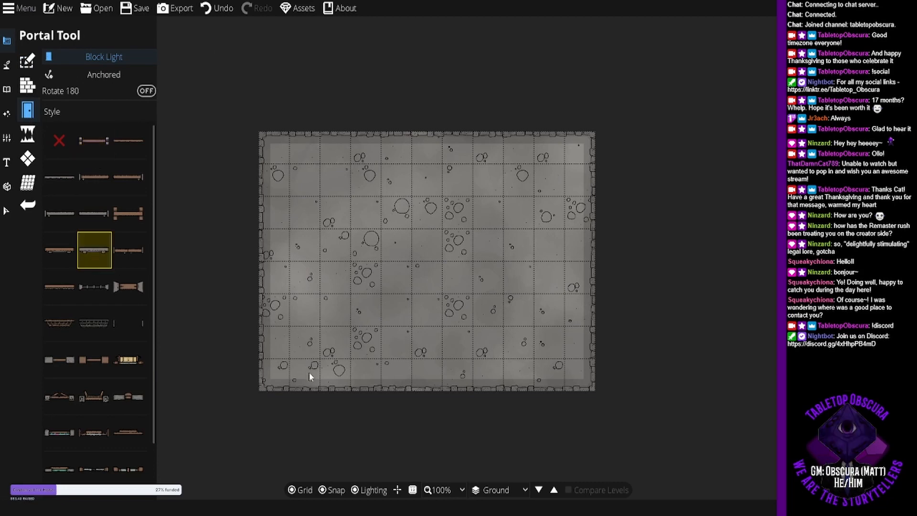
{"action": "left_click", "coordinate": [343, 387]}
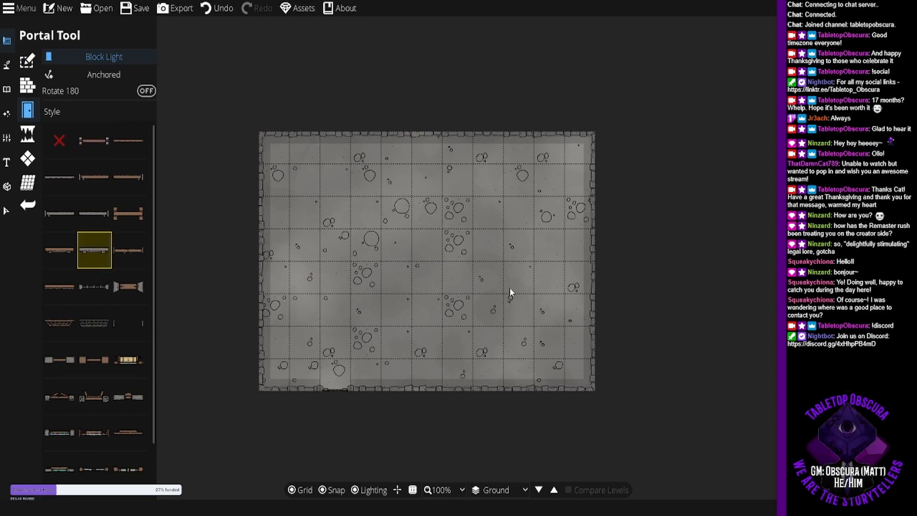
{"action": "left_click_drag", "start_coordinate": [458, 275], "coordinate": [451, 241]}
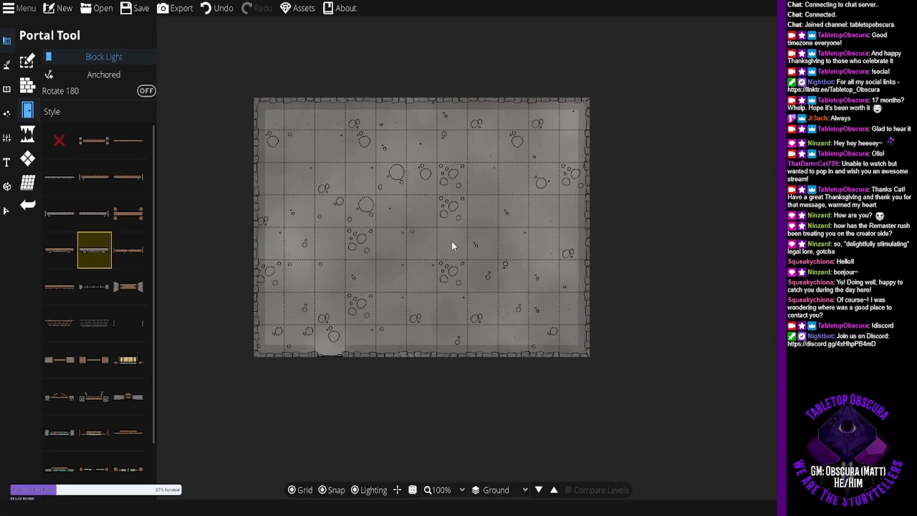
Prepare the solid-diamond tile pattern for a rectangular pattern shape and set its colour to blue-purple 463db7.
{"action": "left_click", "coordinate": [19, 191]}
{"action": "left_click", "coordinate": [27, 158]}
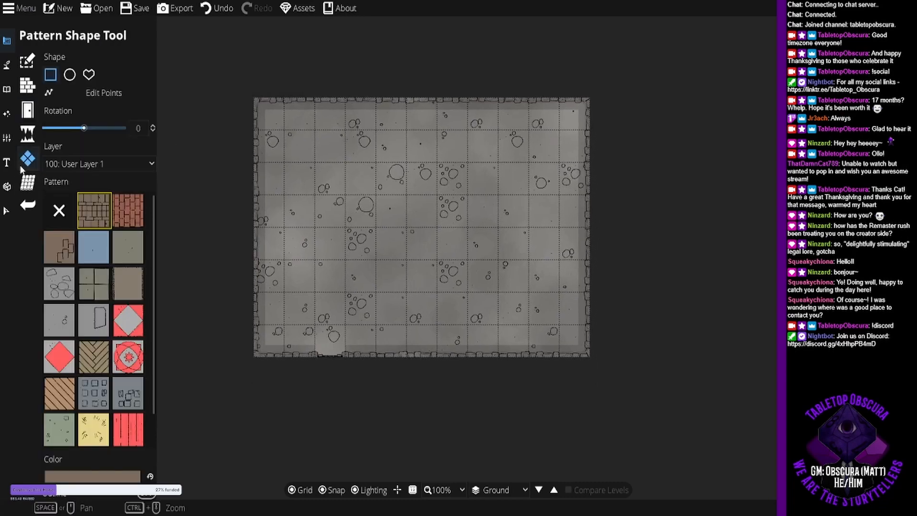
{"action": "left_click", "coordinate": [72, 366]}
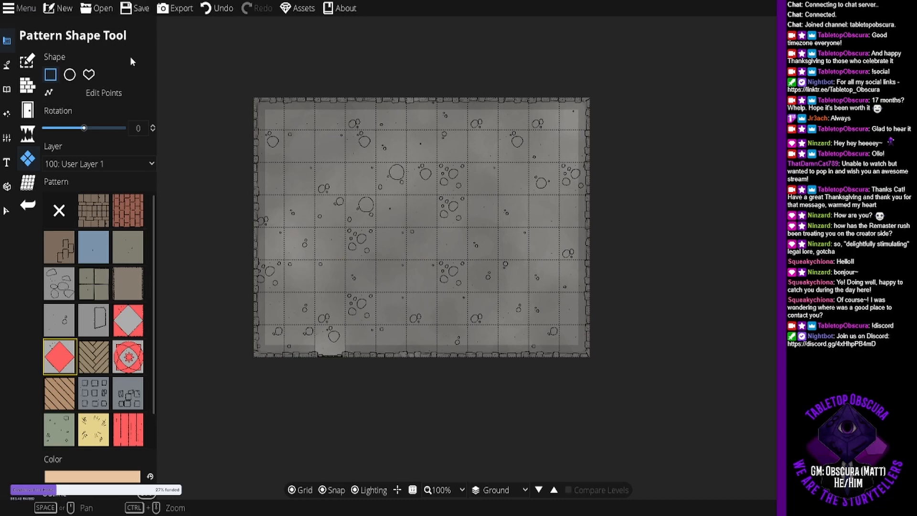
{"action": "left_click", "coordinate": [98, 476]}
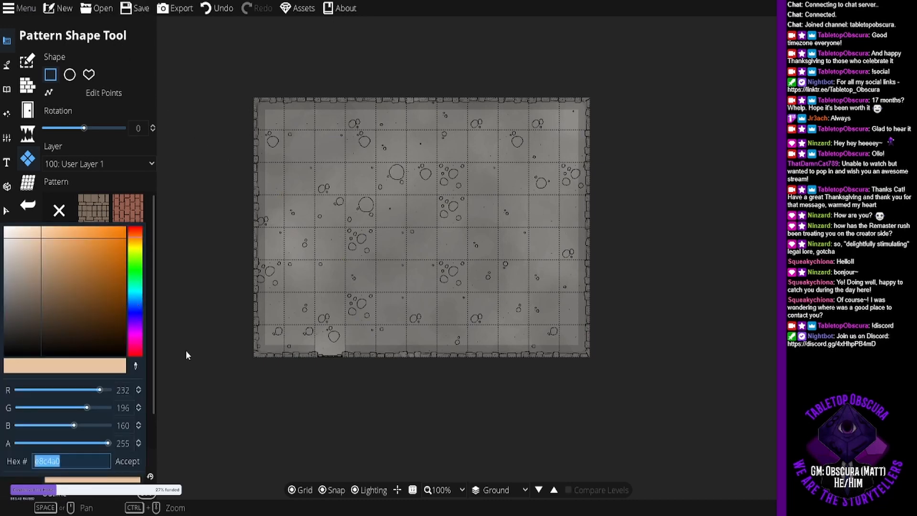
{"action": "left_click", "coordinate": [137, 305]}
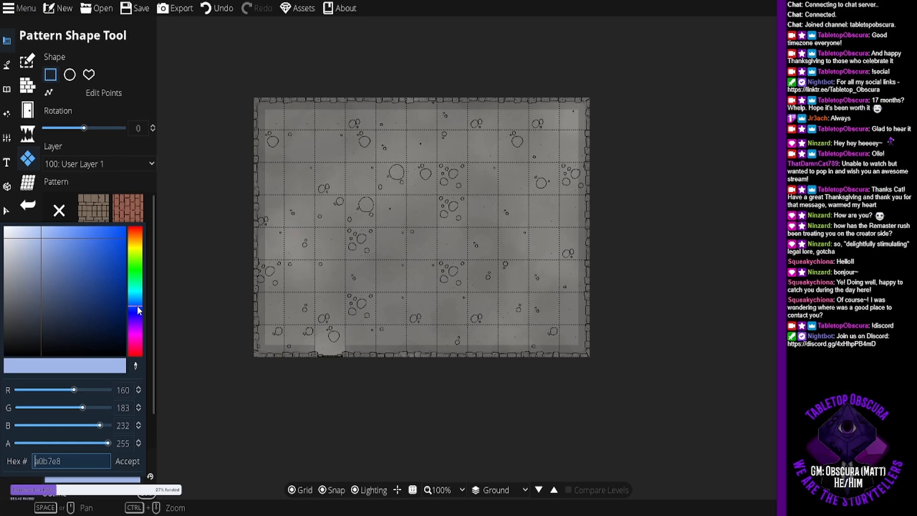
{"action": "left_click_drag", "start_coordinate": [138, 307], "coordinate": [138, 314]}
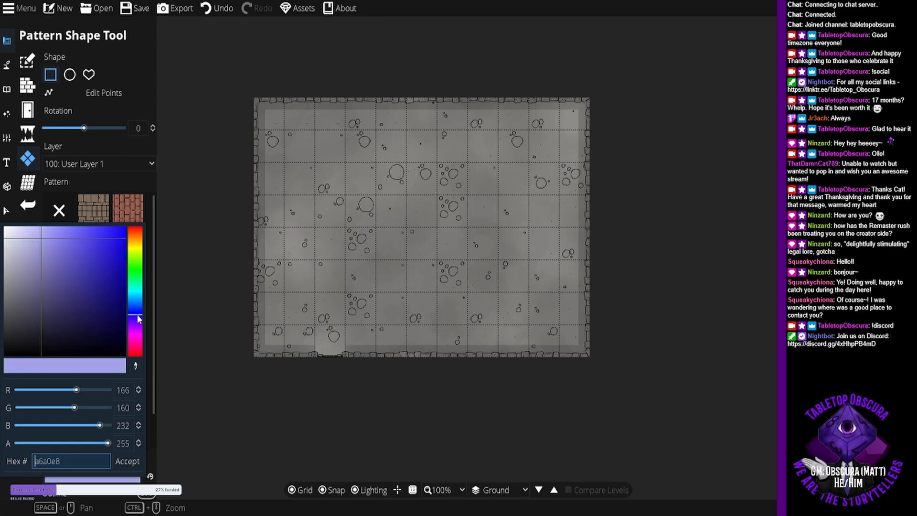
{"action": "left_click_drag", "start_coordinate": [88, 244], "coordinate": [85, 263]}
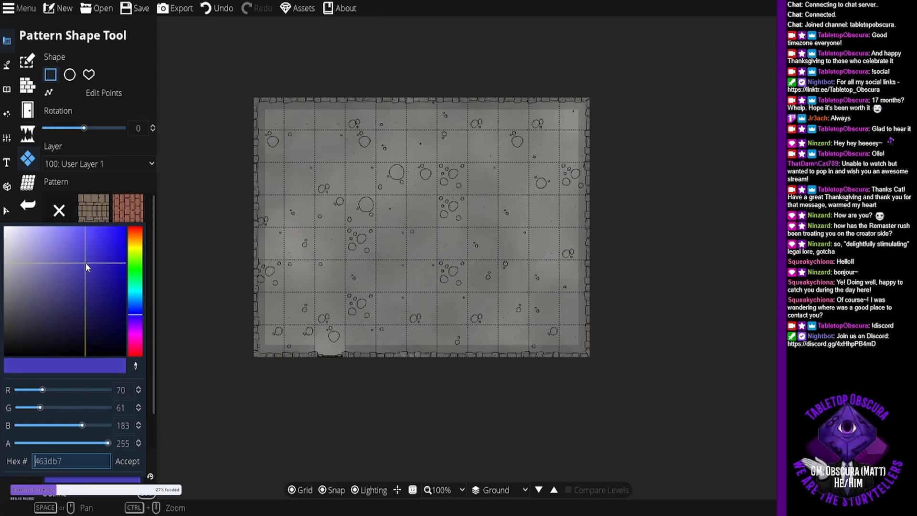
{"action": "left_click", "coordinate": [127, 462]}
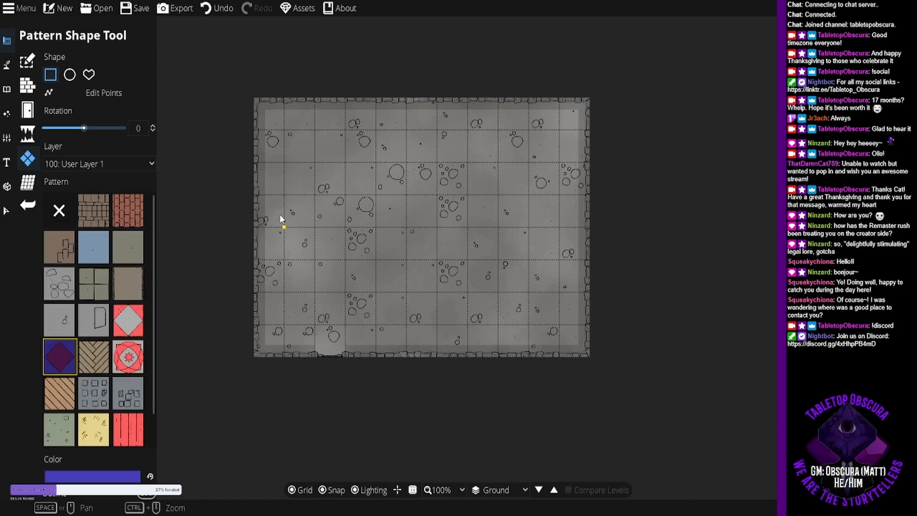
Try a two-tile strip of the blue-purple diamonds, undo it, and draw a 3 by 3 tile square in the room's centre instead.
{"action": "mouse_move", "coordinate": [284, 279]}
{"action": "left_mouse_down"}
{"action": "mouse_move", "coordinate": [292, 313]}
{"action": "mouse_move", "coordinate": [340, 319]}
{"action": "left_mouse_up"}
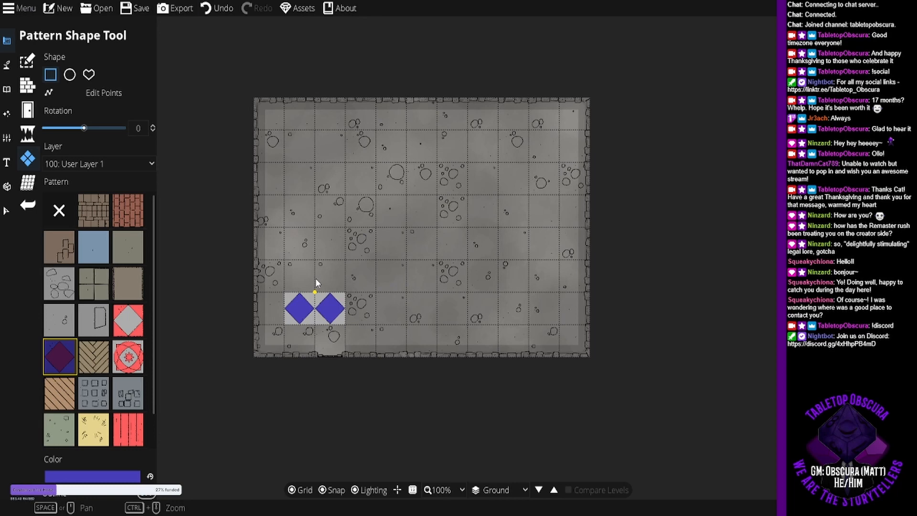
{"action": "key", "text": "ctrl+z"}
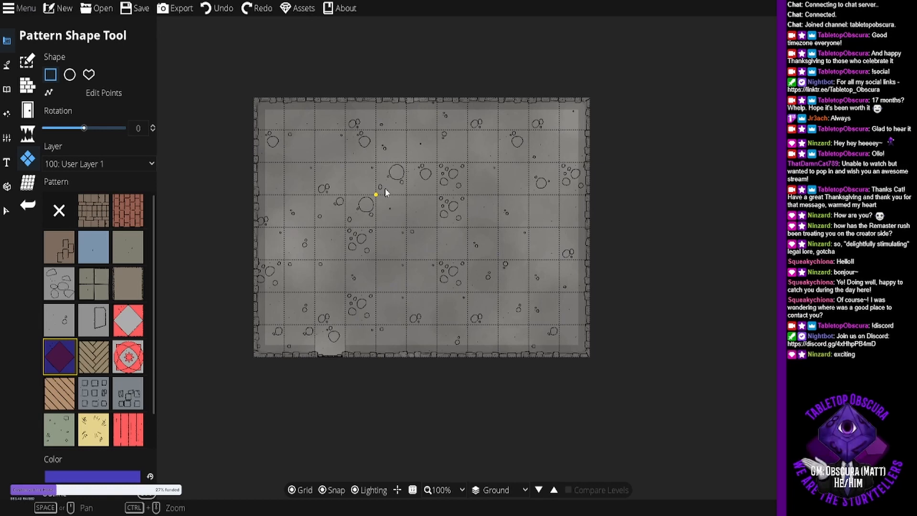
{"action": "left_click_drag", "start_coordinate": [385, 189], "coordinate": [475, 292]}
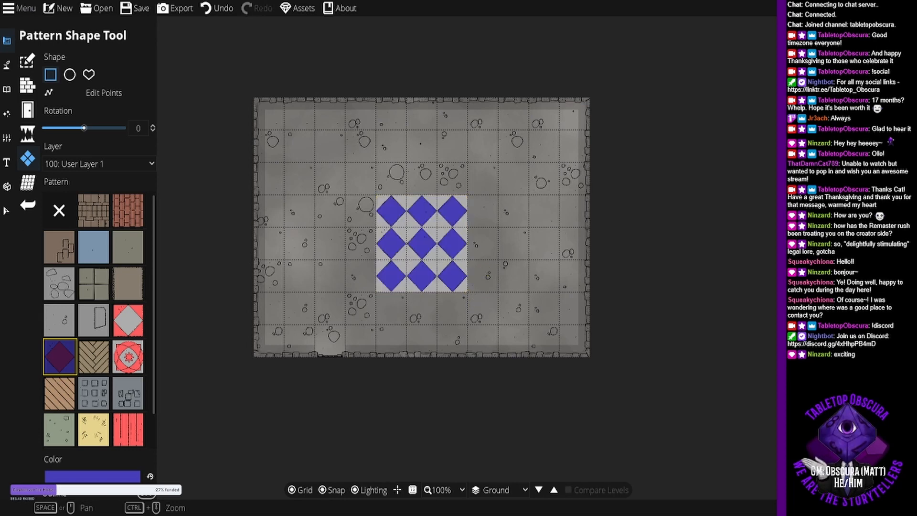
Recolour the inverse diamond pattern a more saturated teal and place a single tile of it in the middle of the blue-purple square.
{"action": "left_click", "coordinate": [120, 323]}
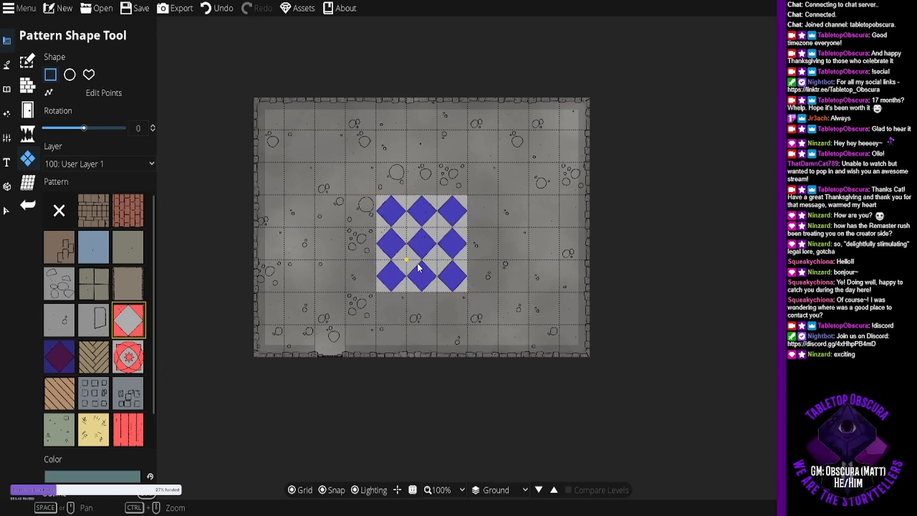
{"action": "mouse_move", "coordinate": [417, 263]}
{"action": "left_mouse_down"}
{"action": "mouse_move", "coordinate": [449, 269]}
{"action": "mouse_move", "coordinate": [435, 242]}
{"action": "left_mouse_up"}
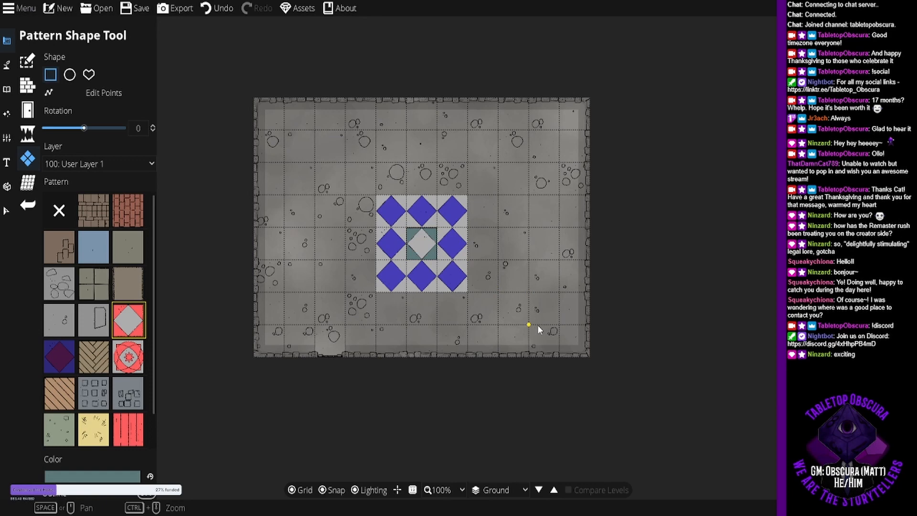
{"action": "key", "text": "ctrl+z"}
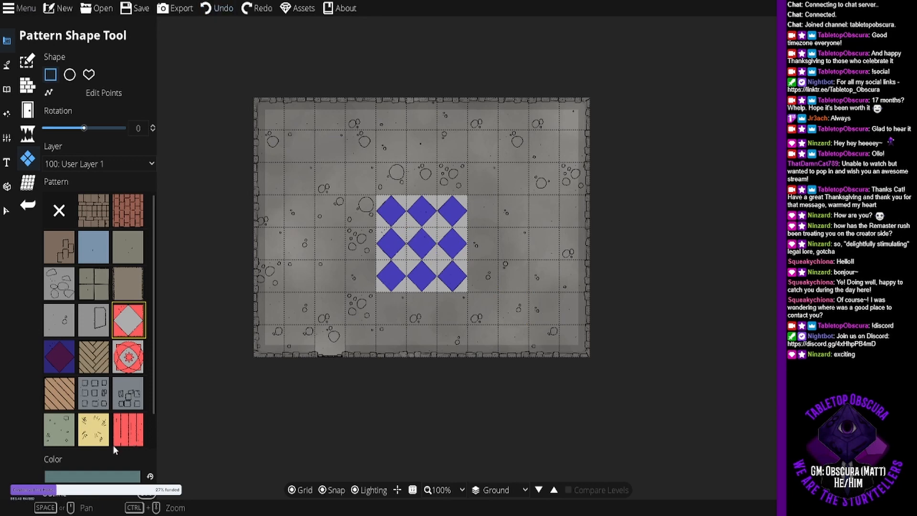
{"action": "left_click", "coordinate": [104, 478]}
{"action": "left_click_drag", "start_coordinate": [60, 291], "coordinate": [92, 301]}
{"action": "left_click", "coordinate": [126, 461]}
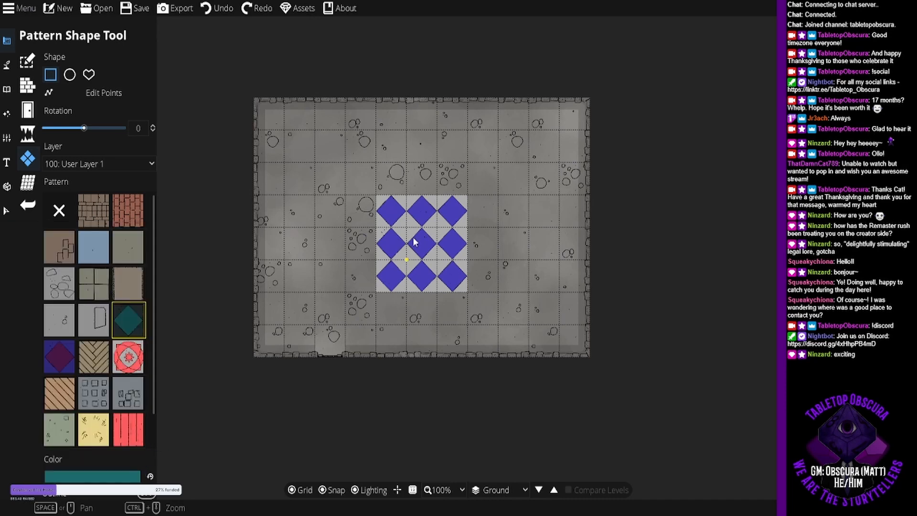
{"action": "left_click_drag", "start_coordinate": [413, 264], "coordinate": [445, 228]}
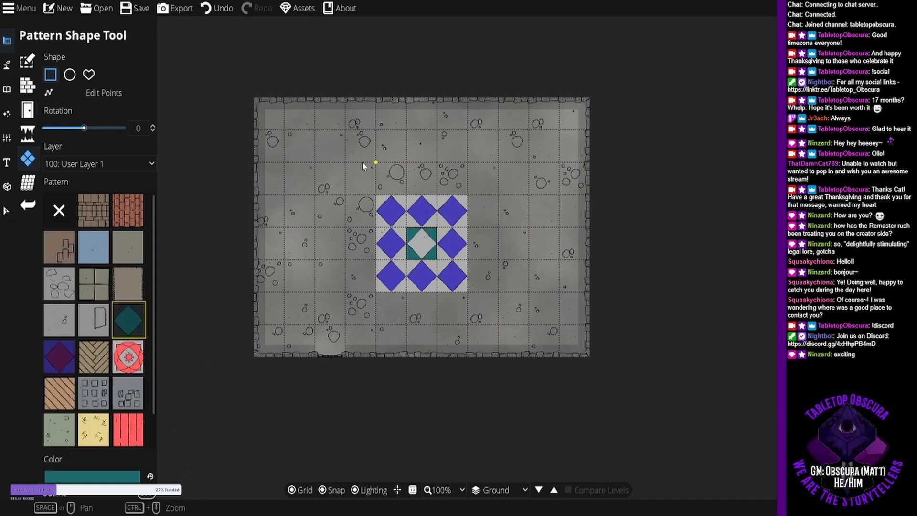
Try and undo a 5 by 5 teal block, and draw a strip one tile wide and five high along the purple square's left side.
{"action": "left_click_drag", "start_coordinate": [344, 162], "coordinate": [491, 318]}
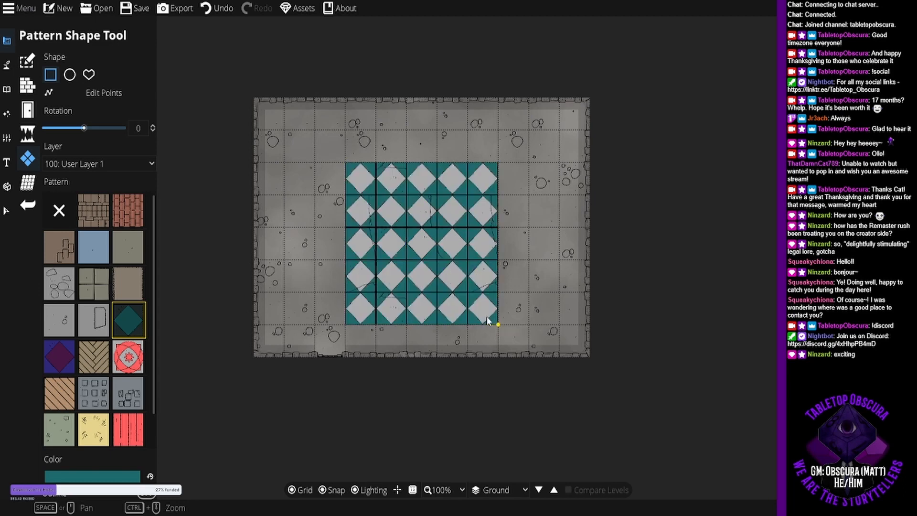
{"action": "key", "text": "ctrl+z"}
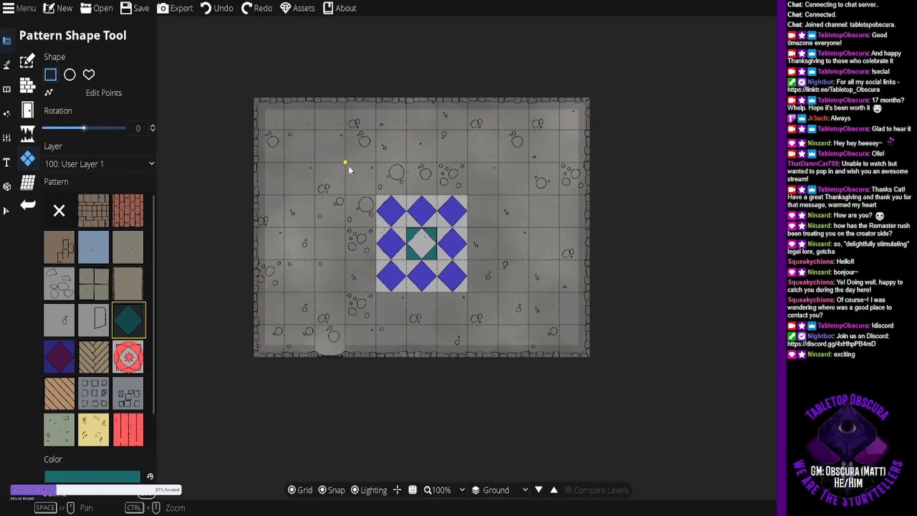
{"action": "left_click_drag", "start_coordinate": [348, 166], "coordinate": [376, 324]}
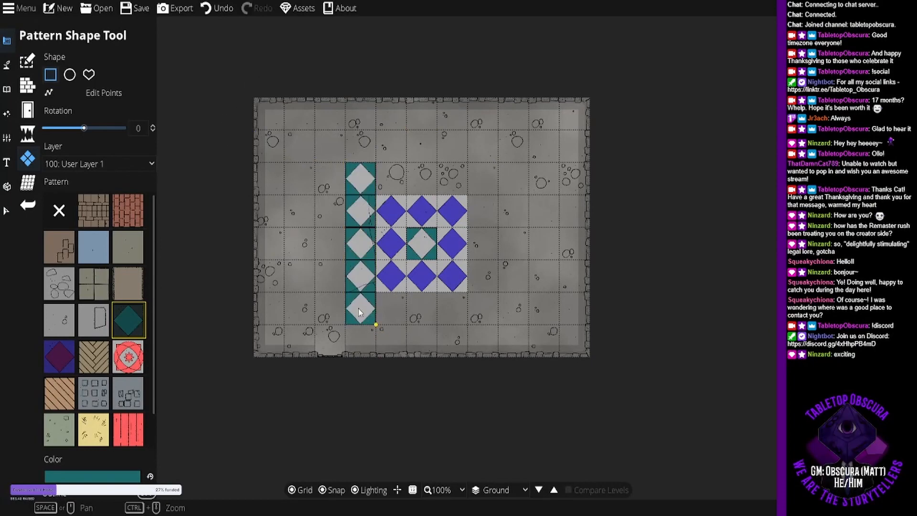
Edit the teal strip's points to extend it into an L running five tiles wide beneath the purple square.
{"action": "left_click", "coordinate": [99, 96]}
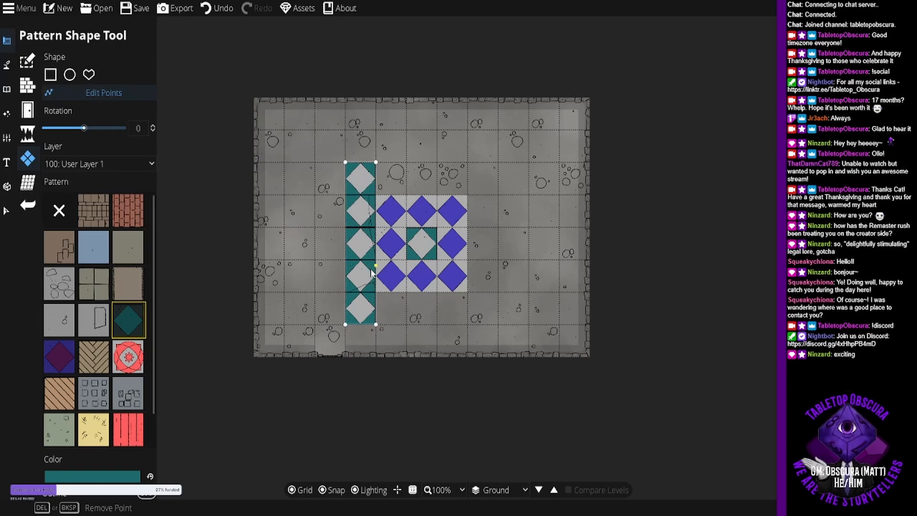
{"action": "left_click", "coordinate": [377, 291]}
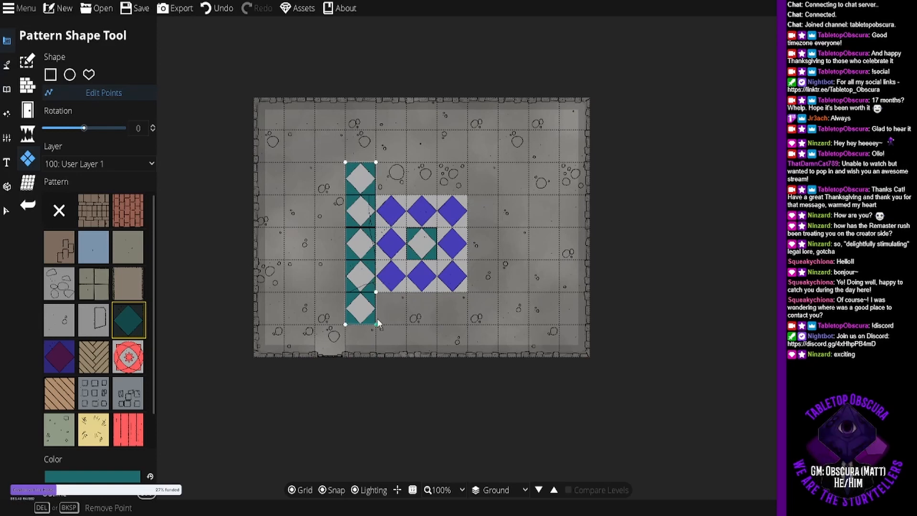
{"action": "left_click_drag", "start_coordinate": [377, 324], "coordinate": [492, 322]}
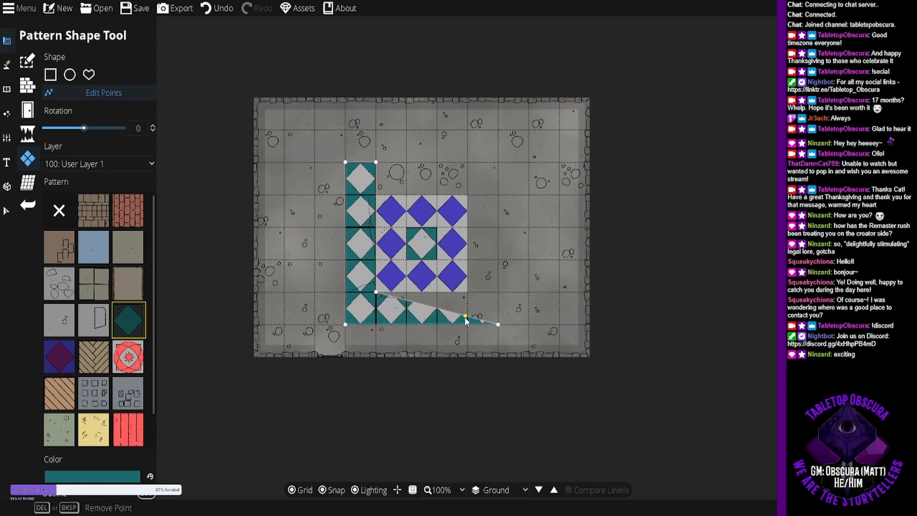
{"action": "left_click_drag", "start_coordinate": [465, 317], "coordinate": [474, 299]}
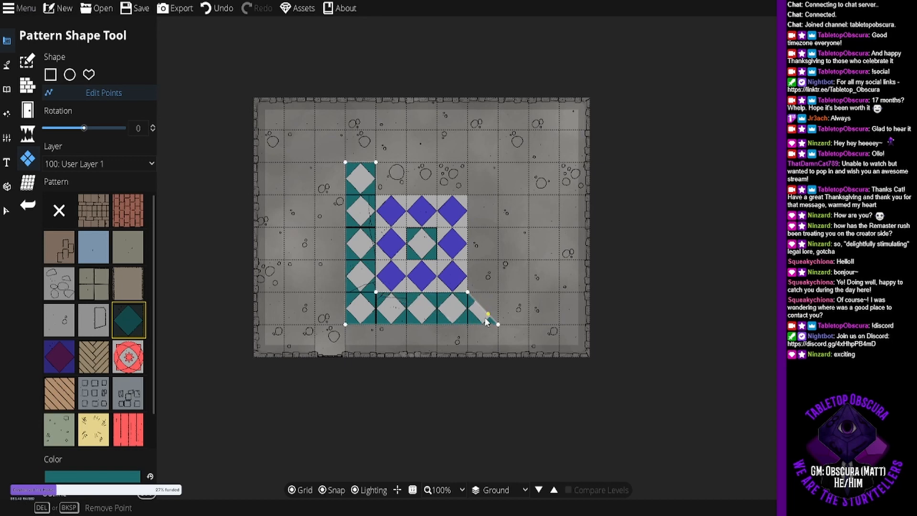
{"action": "left_click_drag", "start_coordinate": [468, 293], "coordinate": [497, 292]}
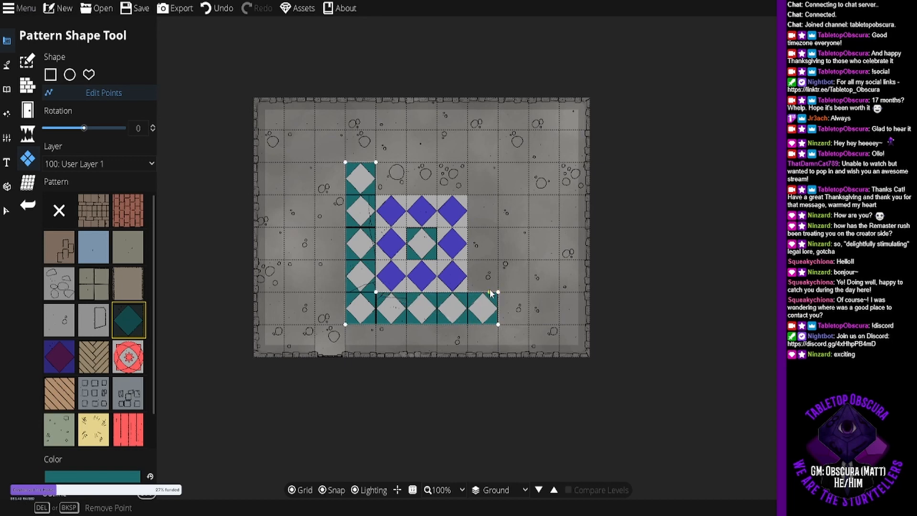
Reshape the teal L with added points so a one-tile-wide column runs up the purple square's right side.
{"action": "left_click", "coordinate": [475, 292]}
{"action": "left_click_drag", "start_coordinate": [467, 292], "coordinate": [497, 165]}
{"action": "left_click", "coordinate": [490, 197]}
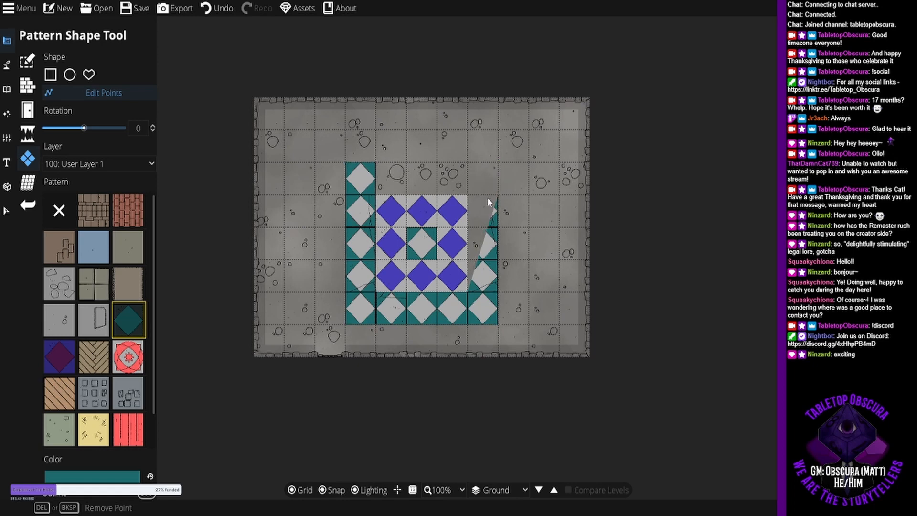
{"action": "left_click_drag", "start_coordinate": [498, 195], "coordinate": [467, 195]}
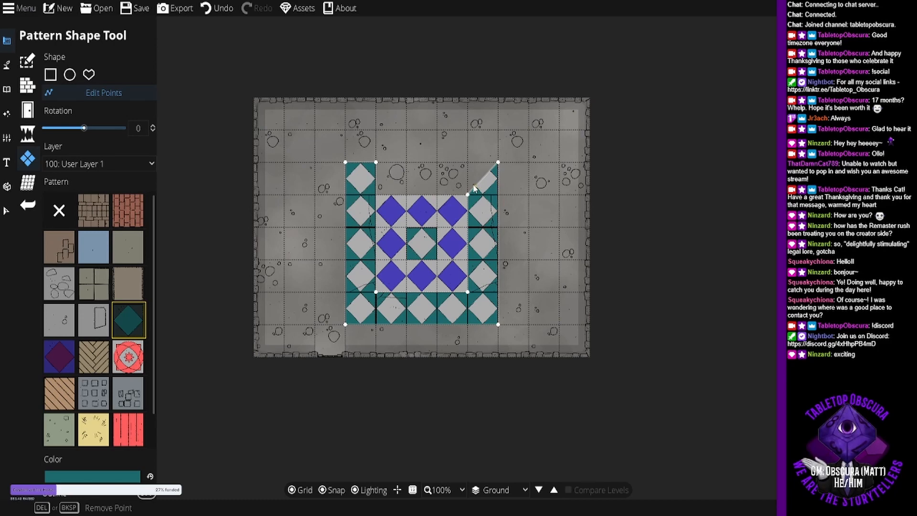
Extend the teal shape's points across the top of the purple square to close the one-tile-wide border around it.
{"action": "left_click", "coordinate": [483, 180]}
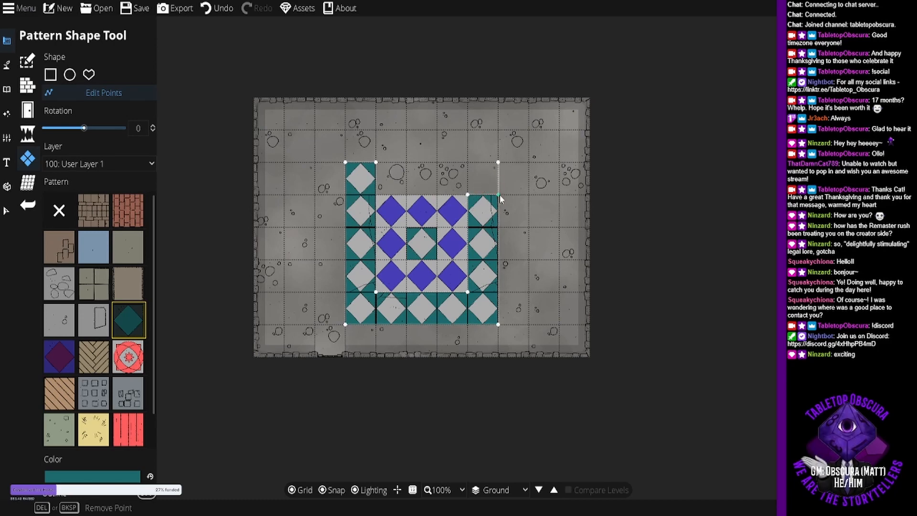
{"action": "left_click", "coordinate": [453, 180]}
{"action": "left_click_drag", "start_coordinate": [453, 180], "coordinate": [377, 195]}
{"action": "left_click", "coordinate": [427, 176]}
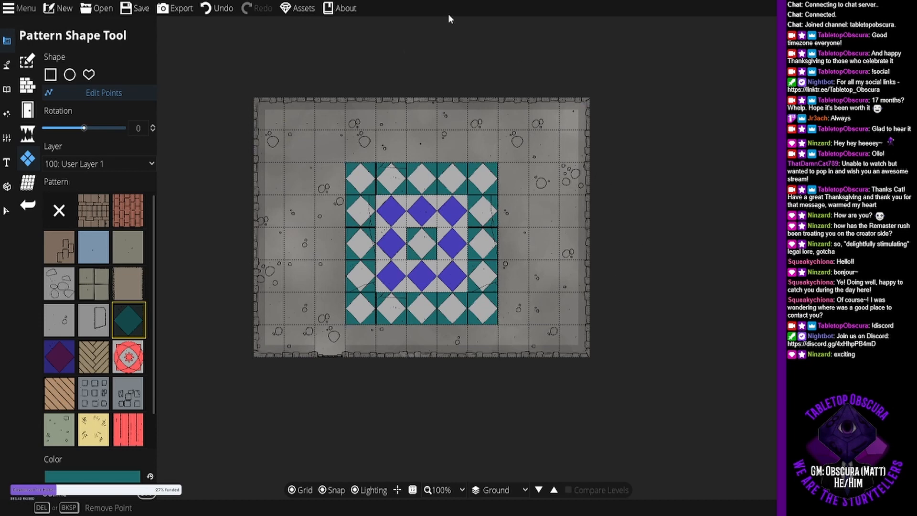
Draw a rectangle of teal diamond tiles, three wide and two high, from the border's top edge up to the upper wall.
{"action": "left_click", "coordinate": [56, 345]}
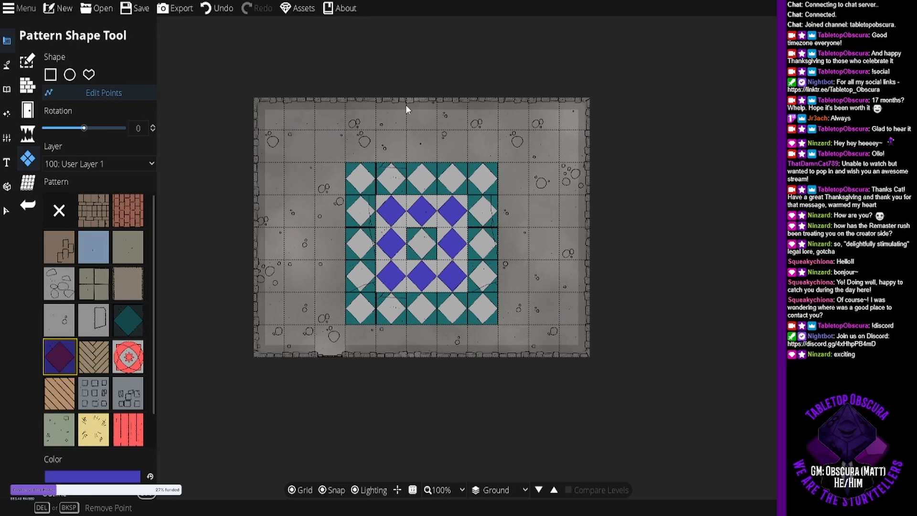
{"action": "left_click", "coordinate": [50, 74]}
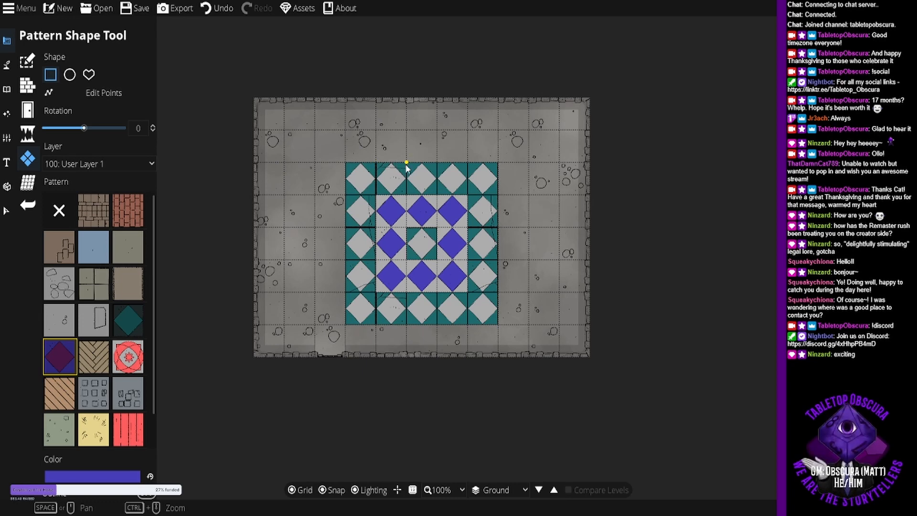
{"action": "left_click", "coordinate": [141, 310]}
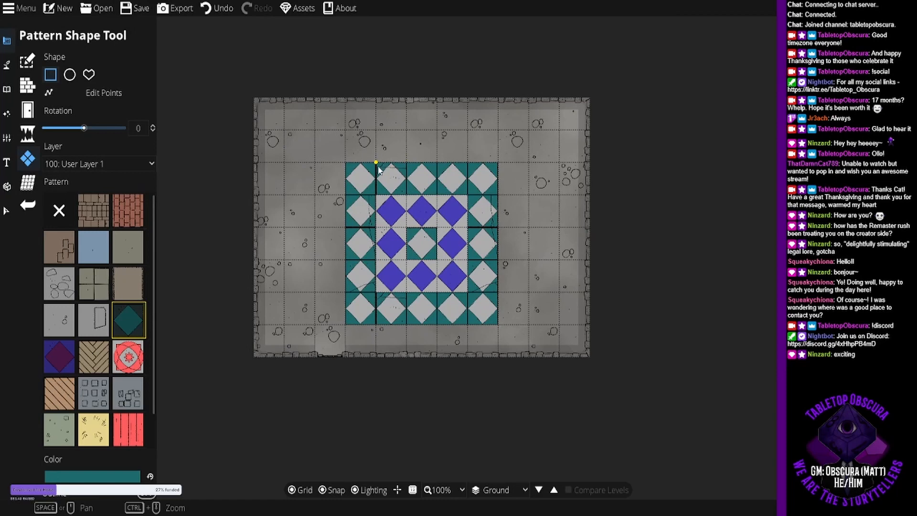
{"action": "left_click_drag", "start_coordinate": [378, 161], "coordinate": [456, 110]}
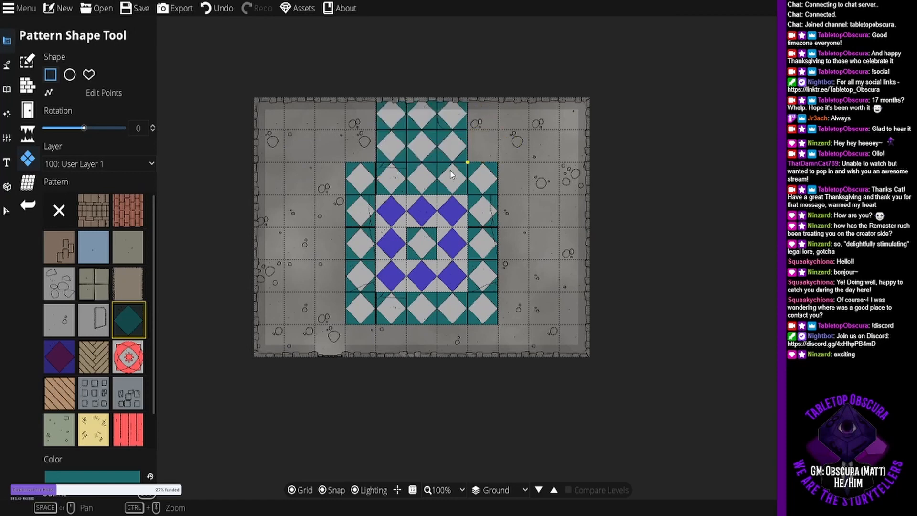
Draw a single purple diamond tile in the middle of the lower row of the teal strip leading to the upper wall.
{"action": "left_click", "coordinate": [59, 356]}
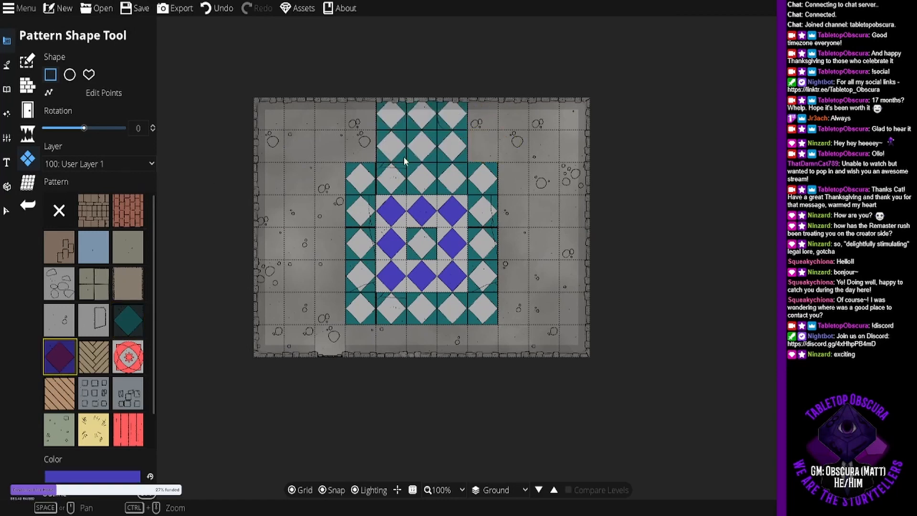
{"action": "left_click_drag", "start_coordinate": [406, 162], "coordinate": [438, 131]}
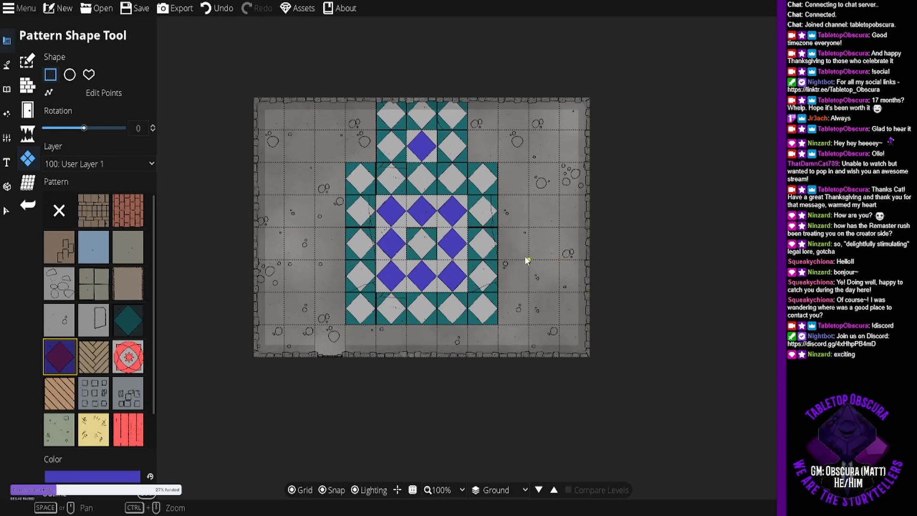
{"action": "mouse_move", "coordinate": [527, 260]}
{"action": "left_mouse_down"}
{"action": "mouse_move", "coordinate": [507, 263]}
{"action": "mouse_move", "coordinate": [505, 235]}
{"action": "mouse_move", "coordinate": [529, 233]}
{"action": "mouse_move", "coordinate": [524, 259]}
{"action": "left_mouse_up"}
Edit the teal border's corner points to widen it by two tiles on each side, making it nine tiles wide.
{"action": "left_click", "coordinate": [96, 91]}
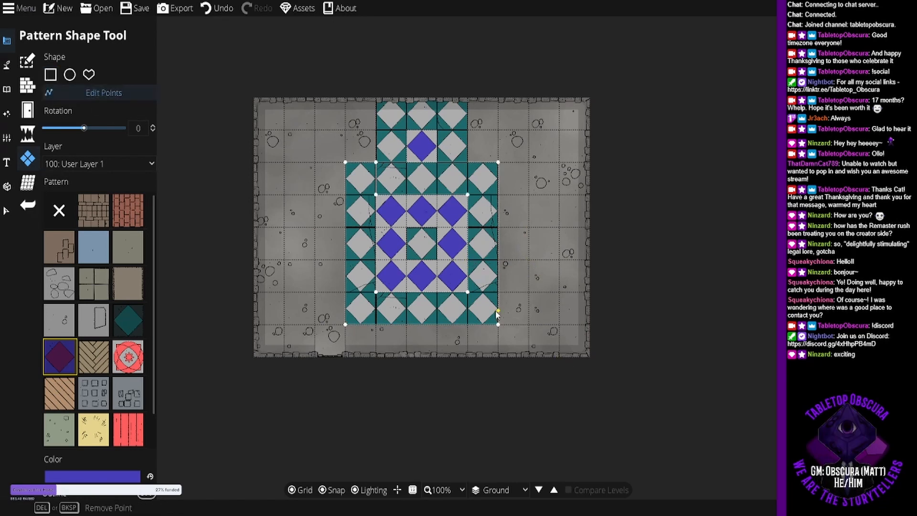
{"action": "left_click_drag", "start_coordinate": [498, 324], "coordinate": [568, 325]}
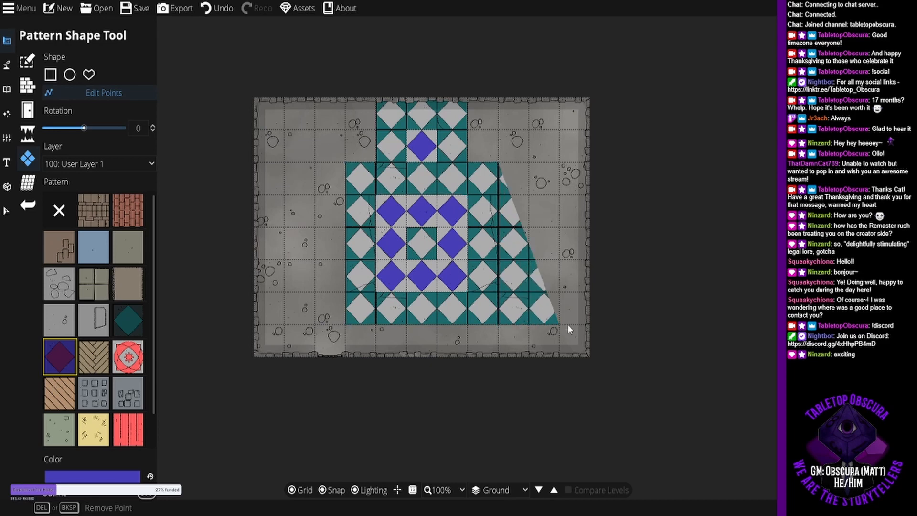
{"action": "left_click_drag", "start_coordinate": [498, 165], "coordinate": [565, 163]}
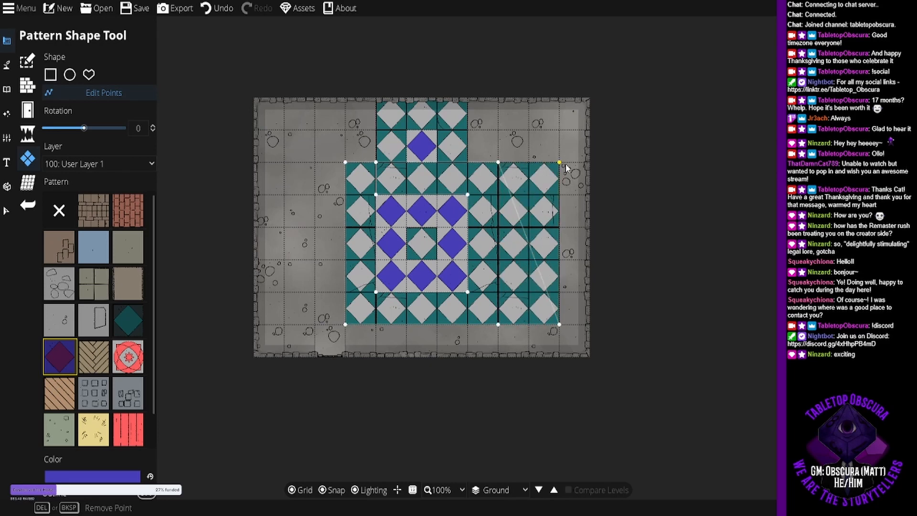
{"action": "left_click_drag", "start_coordinate": [346, 162], "coordinate": [285, 163]}
{"action": "left_click_drag", "start_coordinate": [362, 323], "coordinate": [284, 325]}
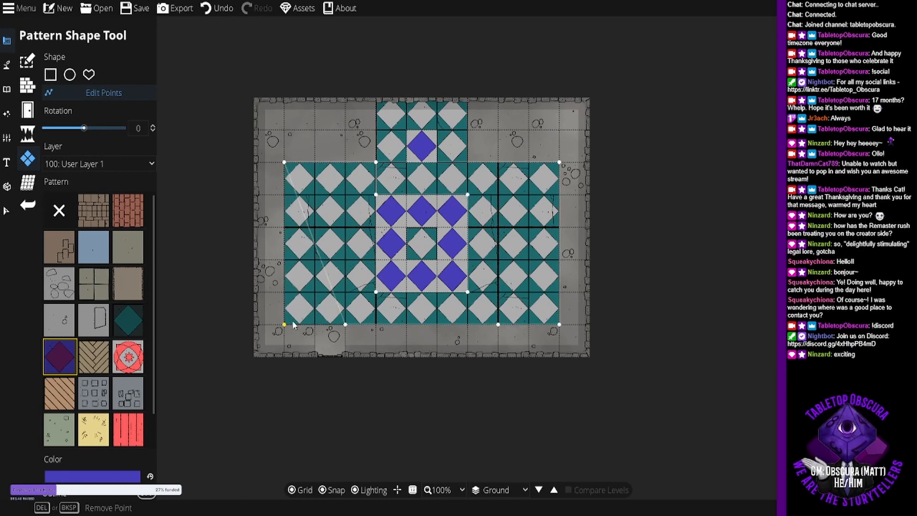
Try to draw a teal diamond column, one tile wide and three high, on 200: User Layer 2 beside the central square.
{"action": "left_click", "coordinate": [128, 320]}
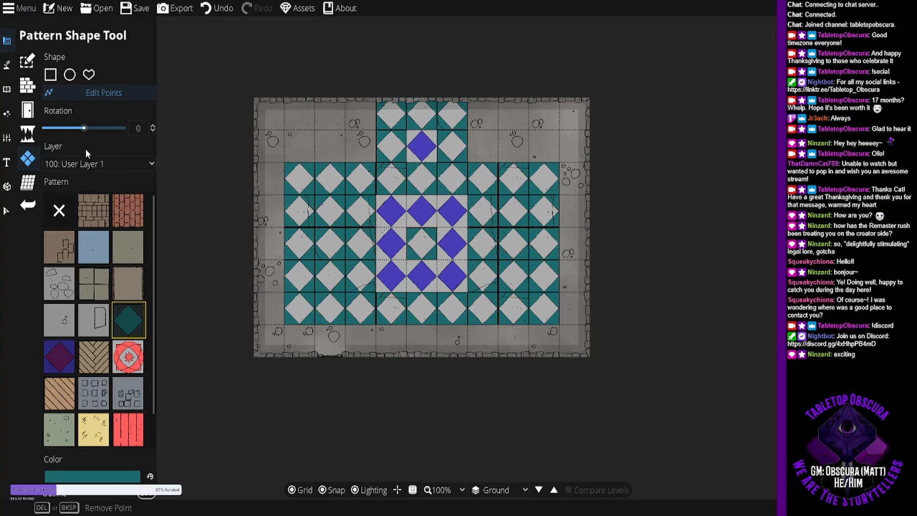
{"action": "left_click", "coordinate": [51, 75]}
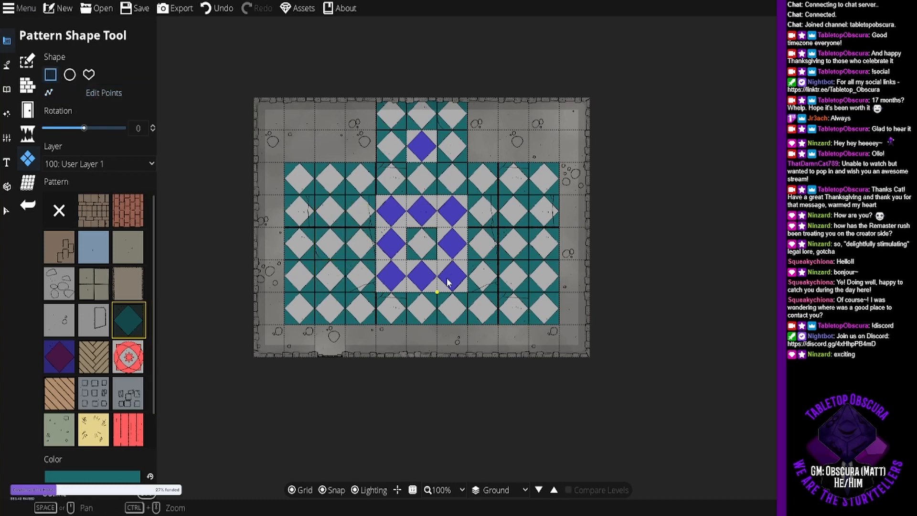
{"action": "left_click", "coordinate": [104, 165]}
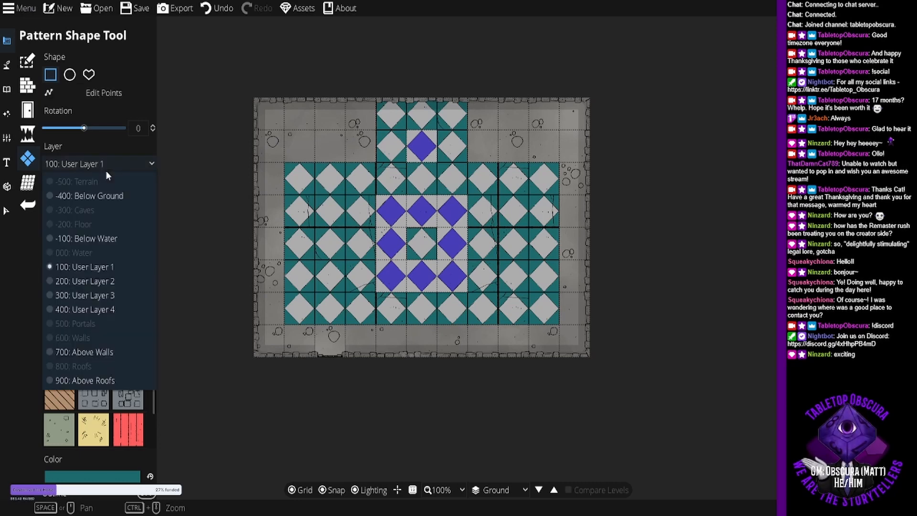
{"action": "left_click", "coordinate": [125, 279]}
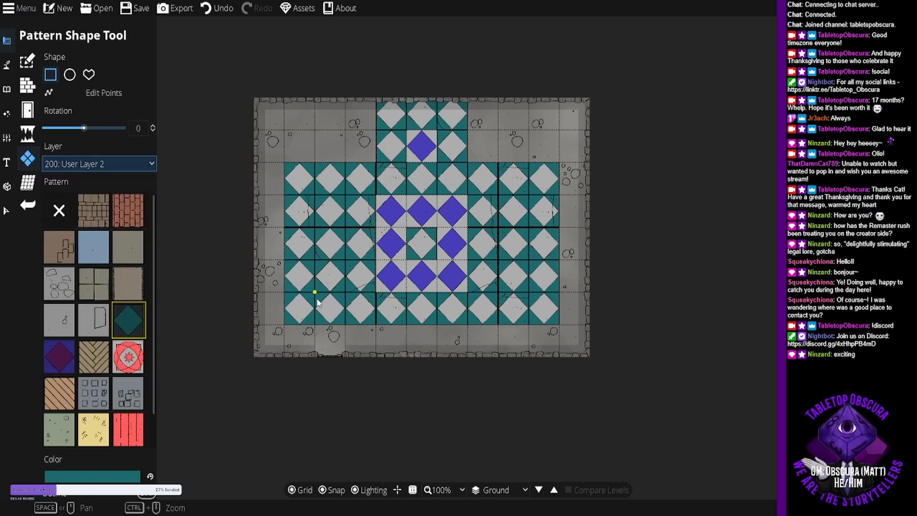
{"action": "left_click_drag", "start_coordinate": [317, 299], "coordinate": [354, 192]}
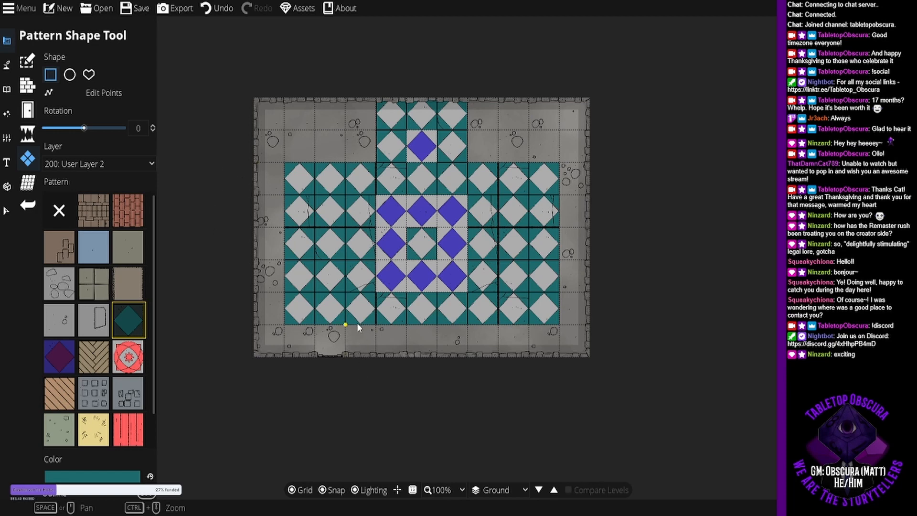
Try to draw a one-tile-wide purple diamond column left of the central square on -100: Below Water and on 100: User Layer 1.
{"action": "left_click", "coordinate": [56, 361]}
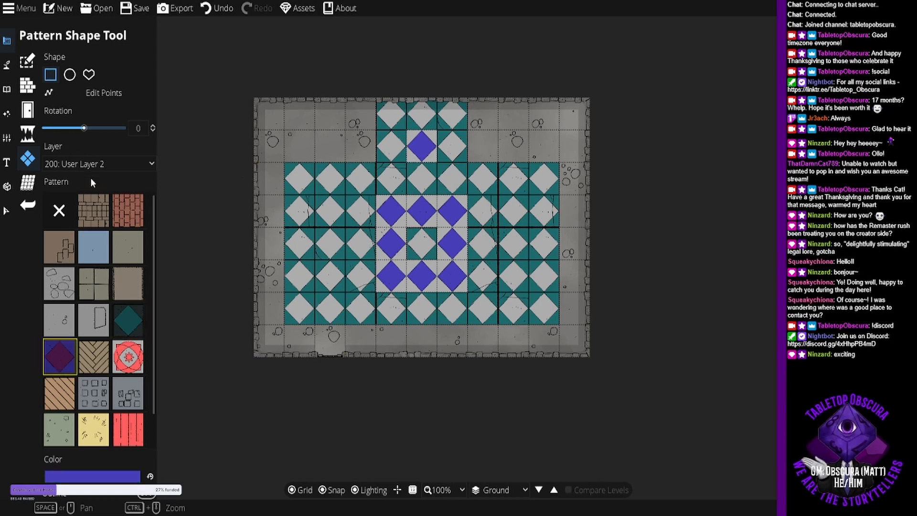
{"action": "left_click", "coordinate": [96, 165]}
{"action": "left_click", "coordinate": [107, 235]}
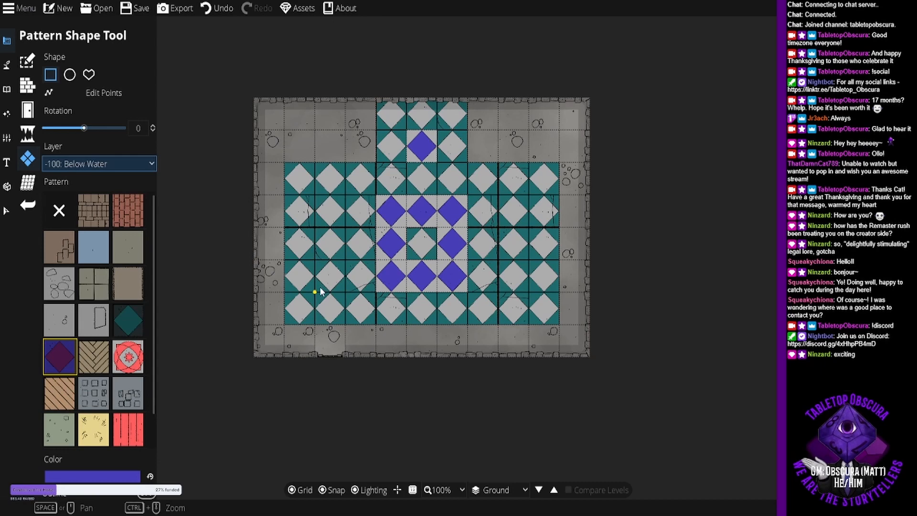
{"action": "left_click_drag", "start_coordinate": [318, 291], "coordinate": [337, 213]}
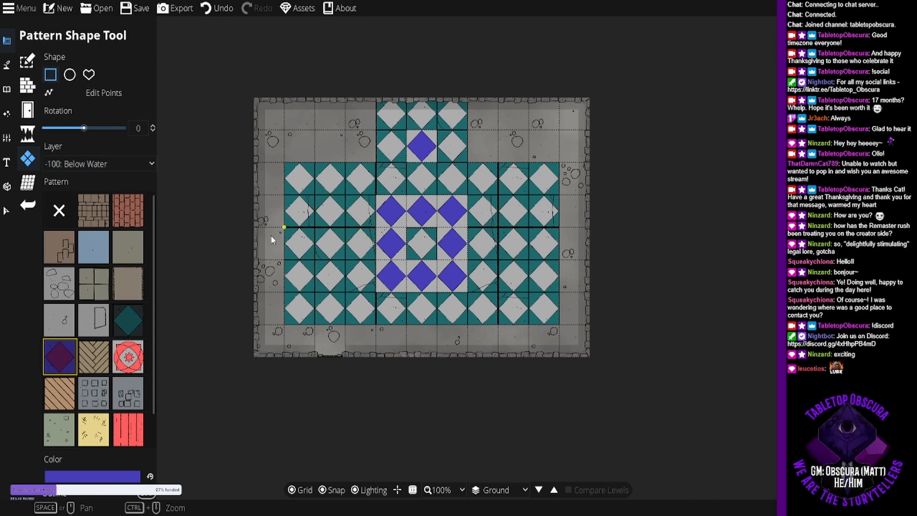
{"action": "left_click", "coordinate": [122, 168]}
{"action": "left_click", "coordinate": [113, 267]}
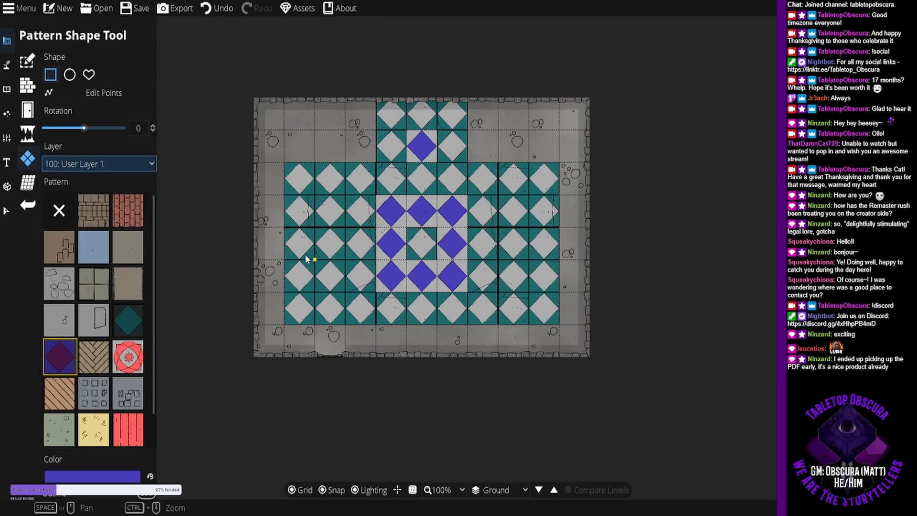
{"action": "left_click_drag", "start_coordinate": [317, 294], "coordinate": [337, 201]}
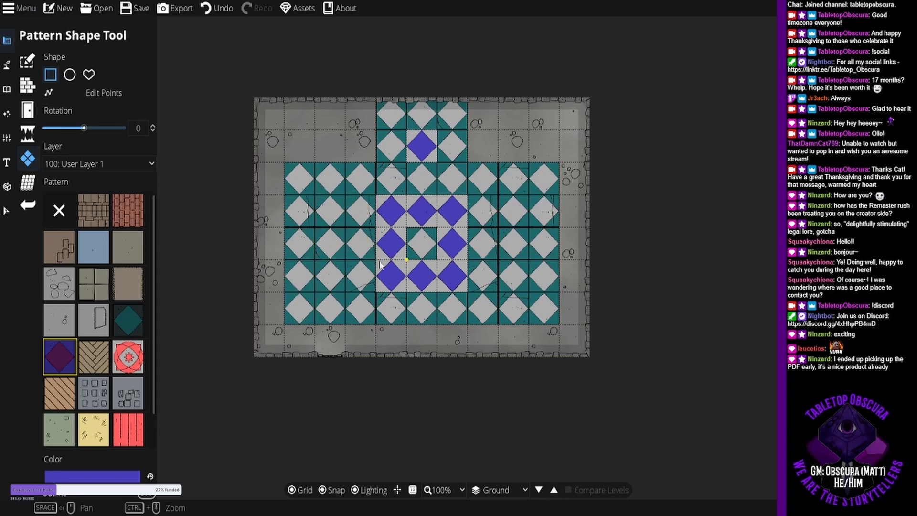
Draw two purple diamond columns, one tile wide and three high, on 200: User Layer 2, centred in the teal areas flanking the central square.
{"action": "left_click", "coordinate": [135, 168]}
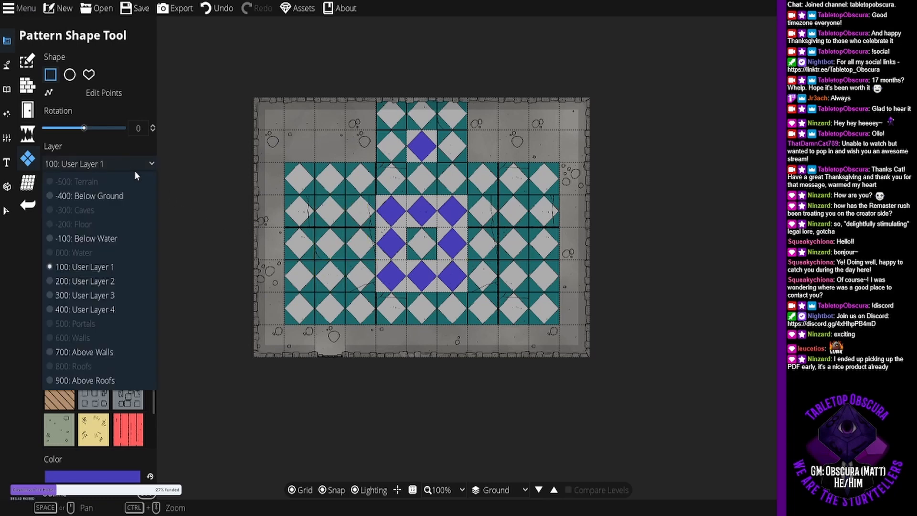
{"action": "left_click", "coordinate": [85, 282]}
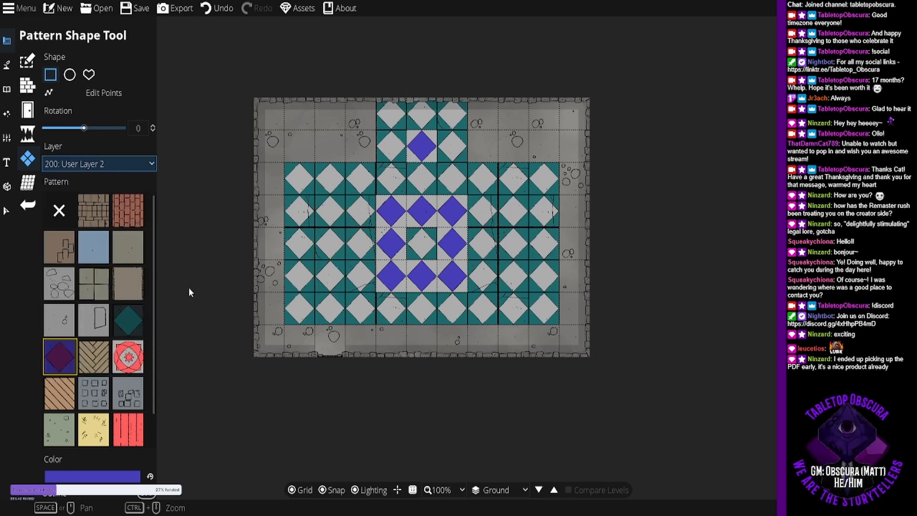
{"action": "left_click_drag", "start_coordinate": [313, 289], "coordinate": [348, 200]}
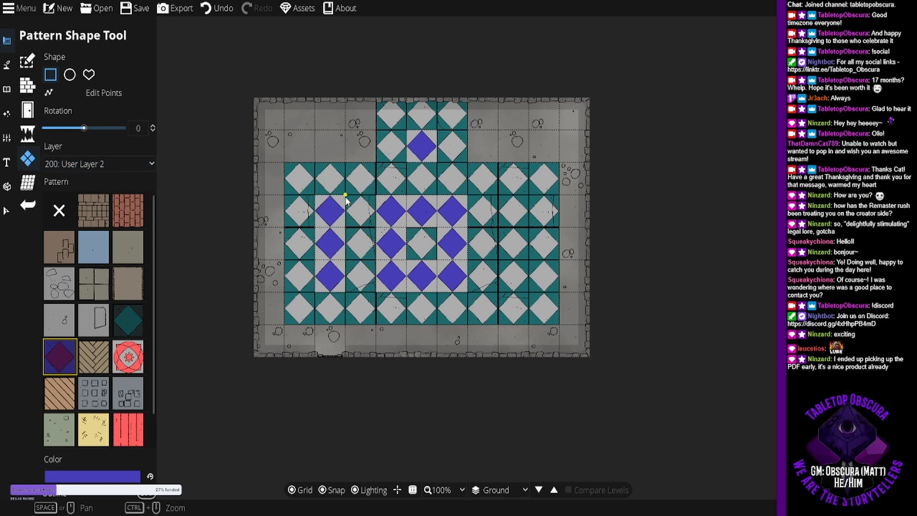
{"action": "left_click_drag", "start_coordinate": [500, 293], "coordinate": [535, 205]}
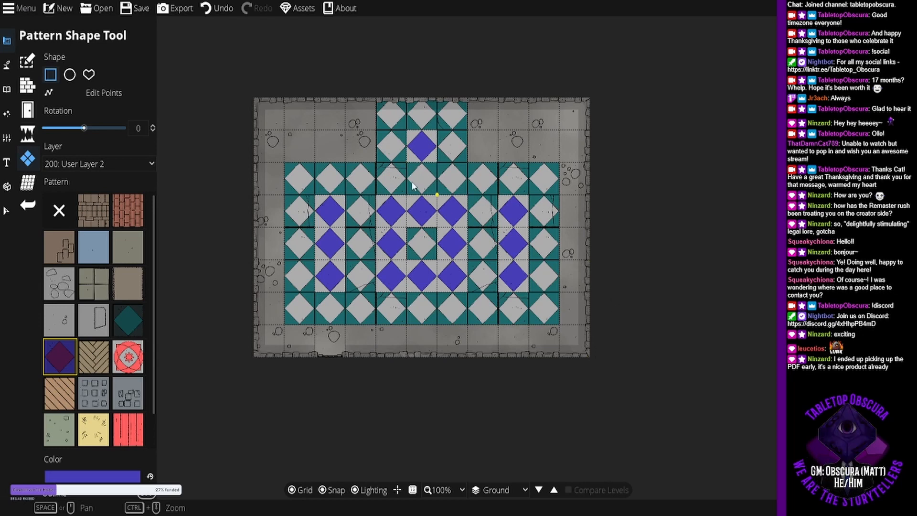
Try a second door opening near the right end of the room's lower wall and undo it.
{"action": "left_click", "coordinate": [27, 61]}
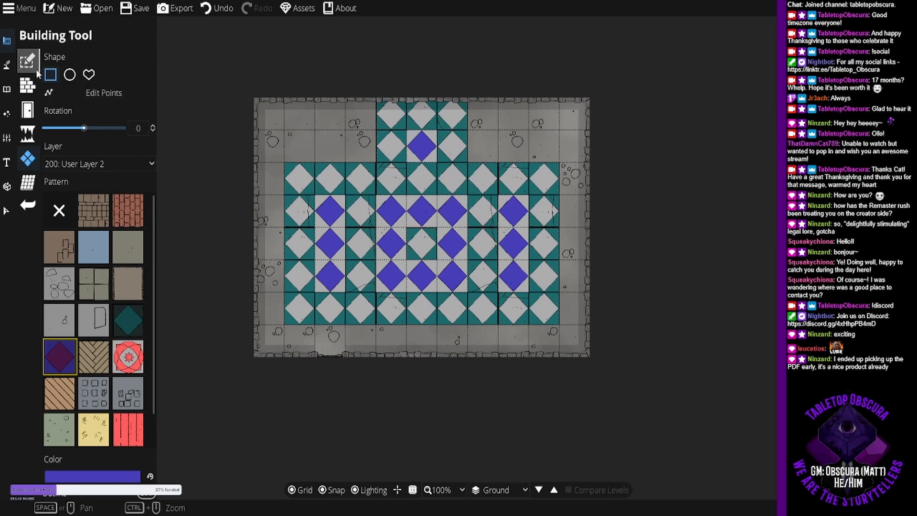
{"action": "left_click", "coordinate": [27, 86]}
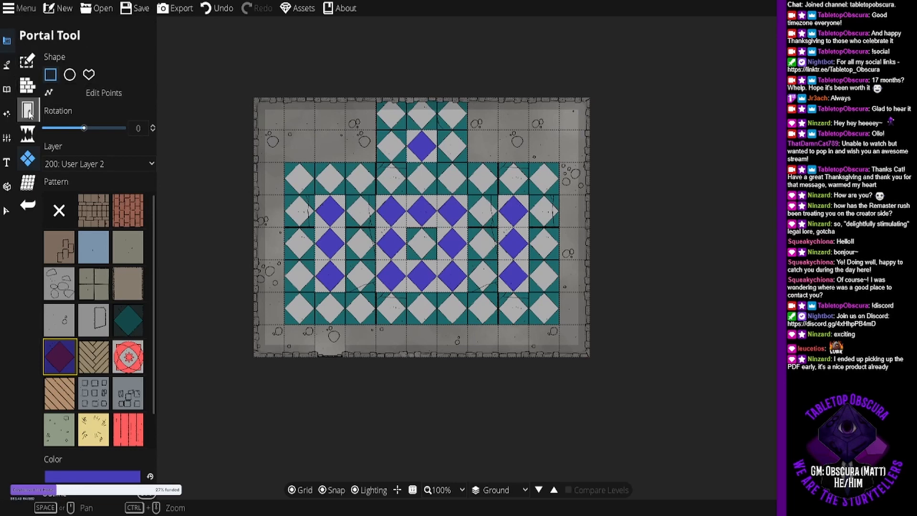
{"action": "left_click", "coordinate": [28, 112]}
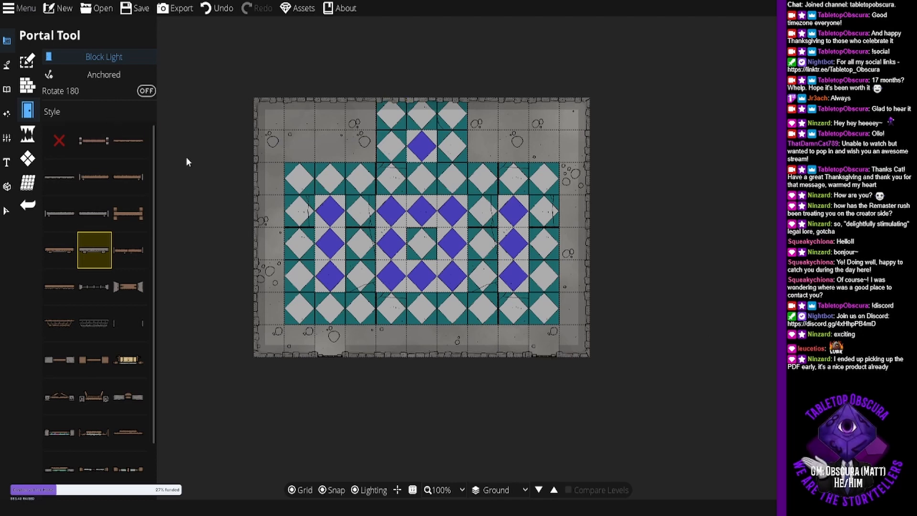
{"action": "left_click", "coordinate": [27, 89]}
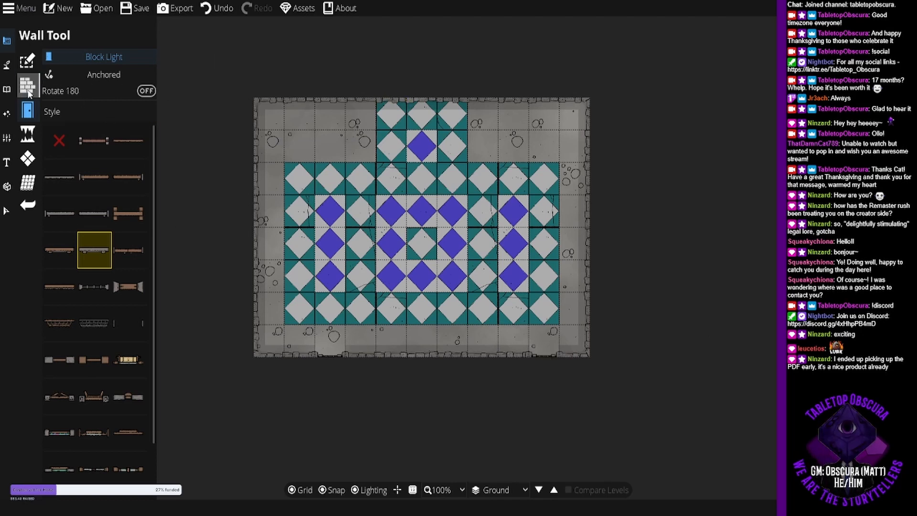
{"action": "key", "text": "ctrl+z"}
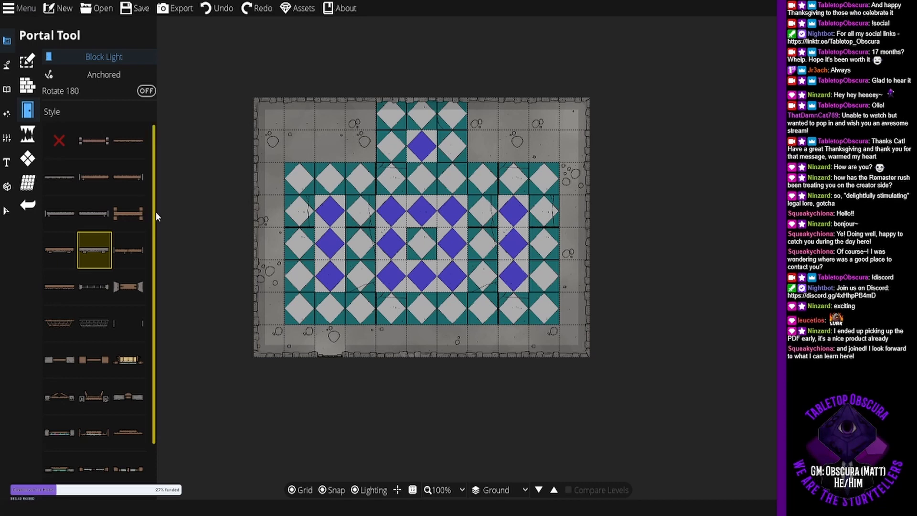
Place the Throne 08 object on 100: User Layer 1 against the upper wall, centred in the top row of the teal strip.
{"action": "mouse_move", "coordinate": [148, 213]}
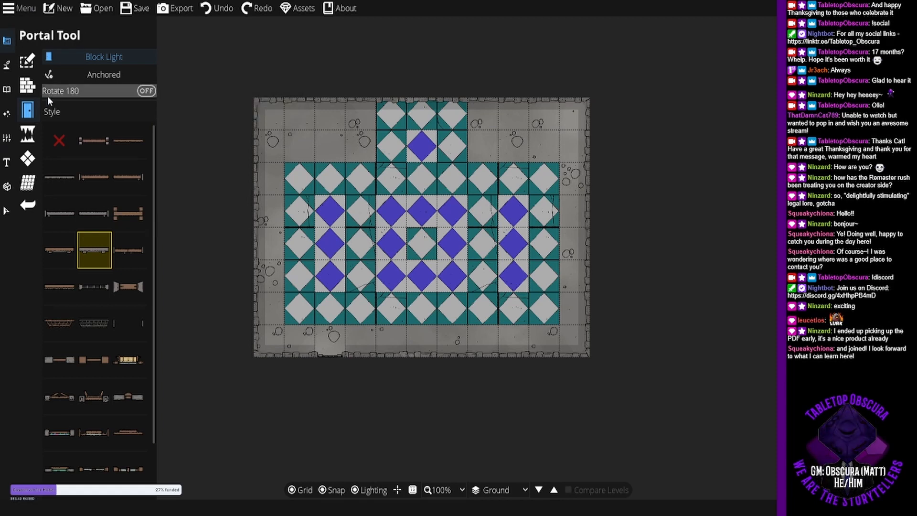
{"action": "left_click", "coordinate": [14, 67]}
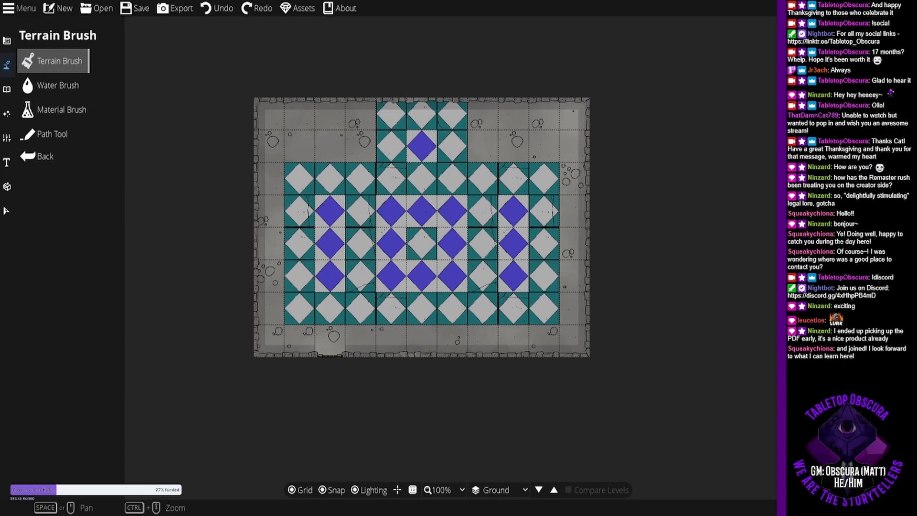
{"action": "left_click", "coordinate": [6, 89]}
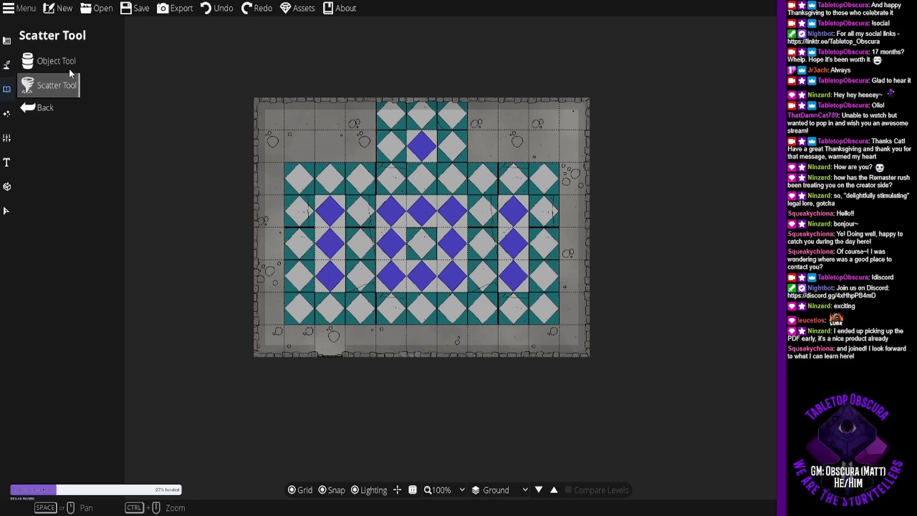
{"action": "left_click", "coordinate": [50, 60]}
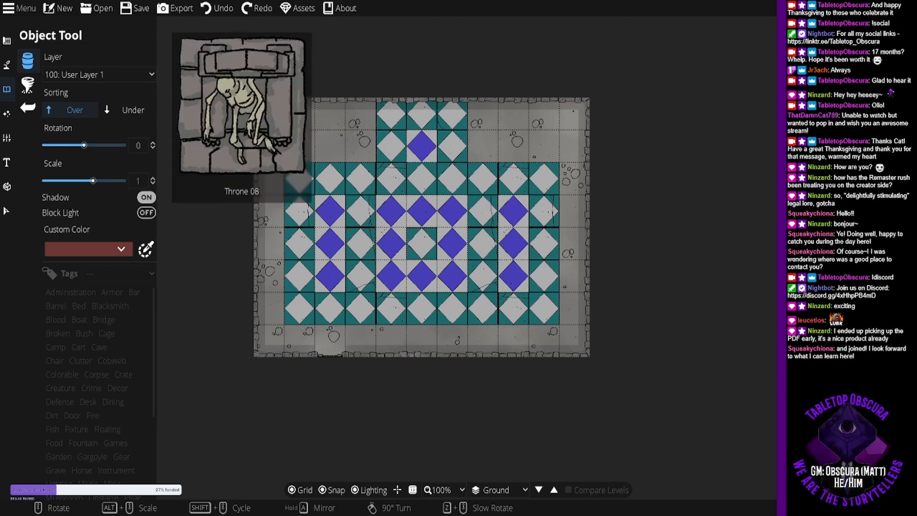
{"action": "left_click", "coordinate": [846, 287]}
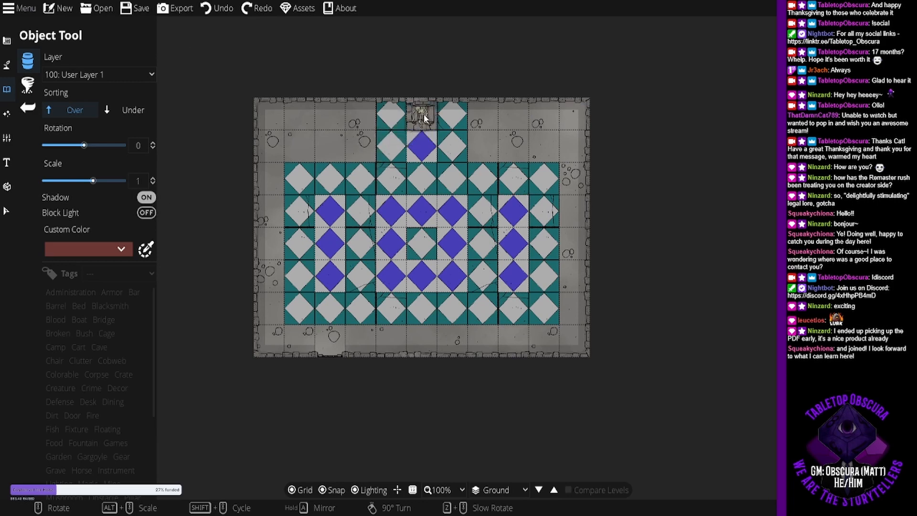
{"action": "left_click", "coordinate": [424, 118]}
Place a round stone pillar on each of the four outer corners of the nine-by-five teal floor area.
{"action": "left_click", "coordinate": [559, 163]}
{"action": "left_click", "coordinate": [284, 163]}
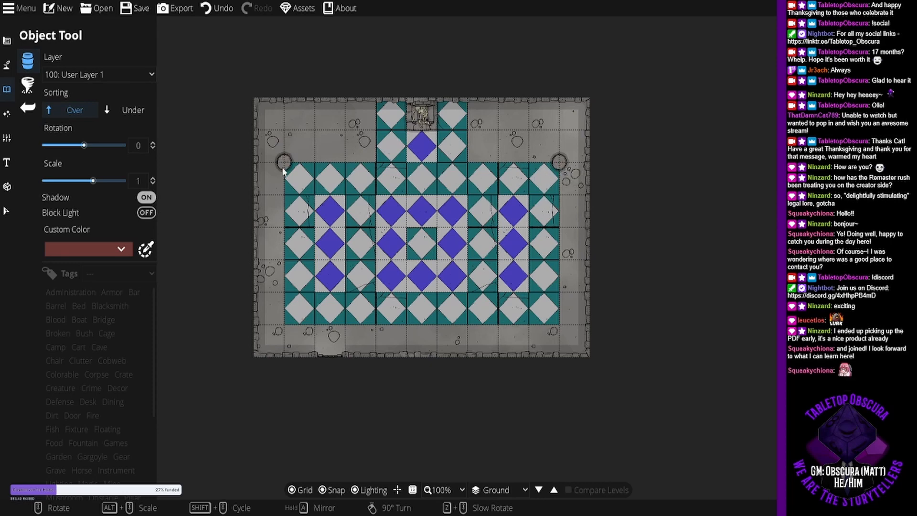
{"action": "left_click", "coordinate": [283, 326]}
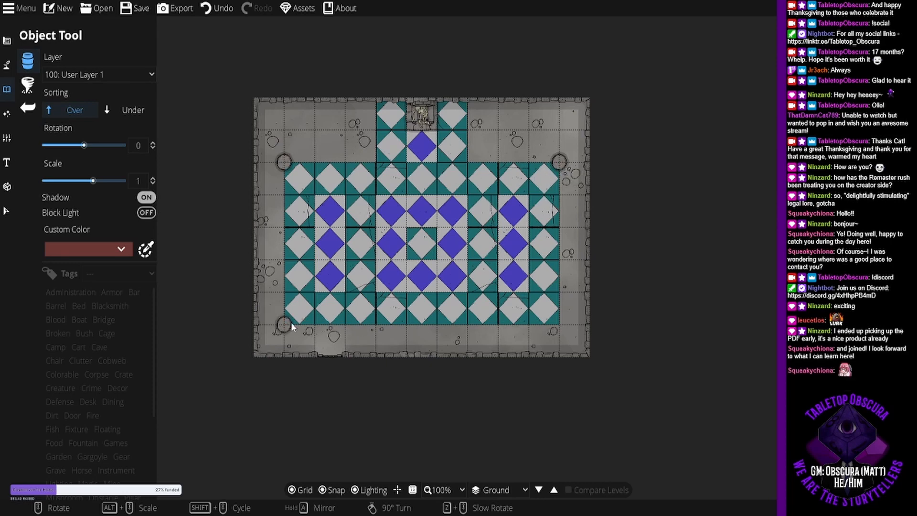
{"action": "left_click", "coordinate": [562, 330]}
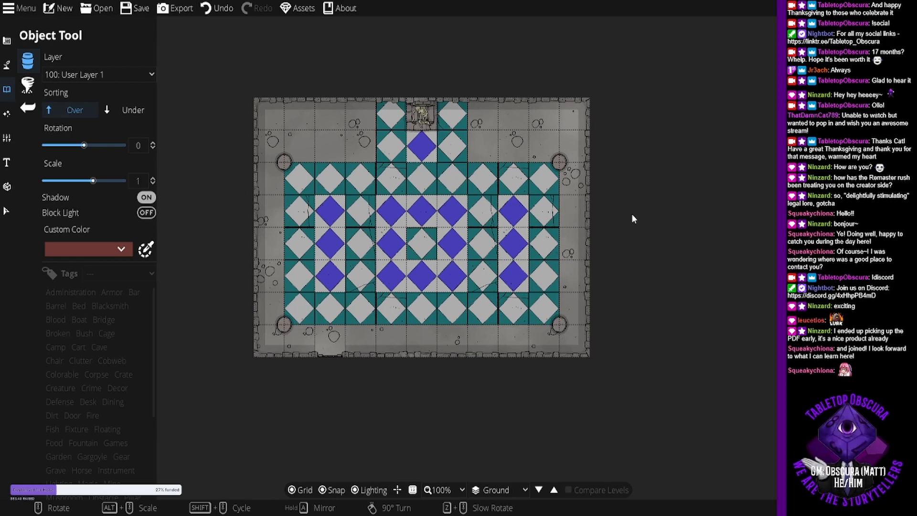
Place a round stone pillar on each of the four corners of the central three-by-three purple diamond ring.
{"action": "left_click", "coordinate": [468, 197]}
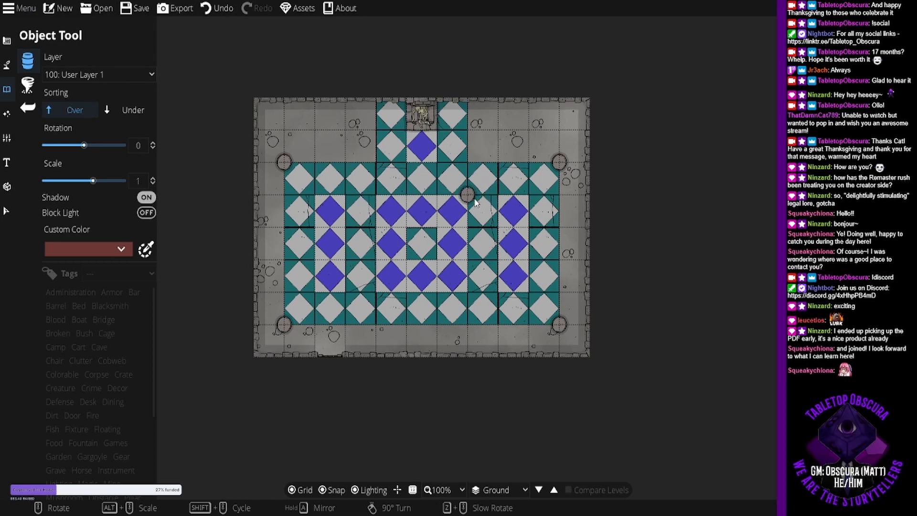
{"action": "left_click", "coordinate": [377, 195]}
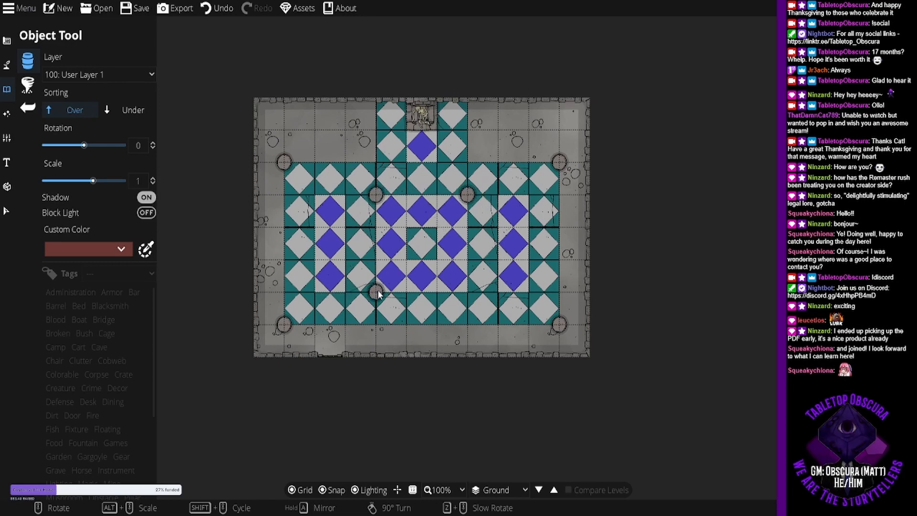
{"action": "left_click", "coordinate": [377, 293]}
{"action": "left_click", "coordinate": [468, 293]}
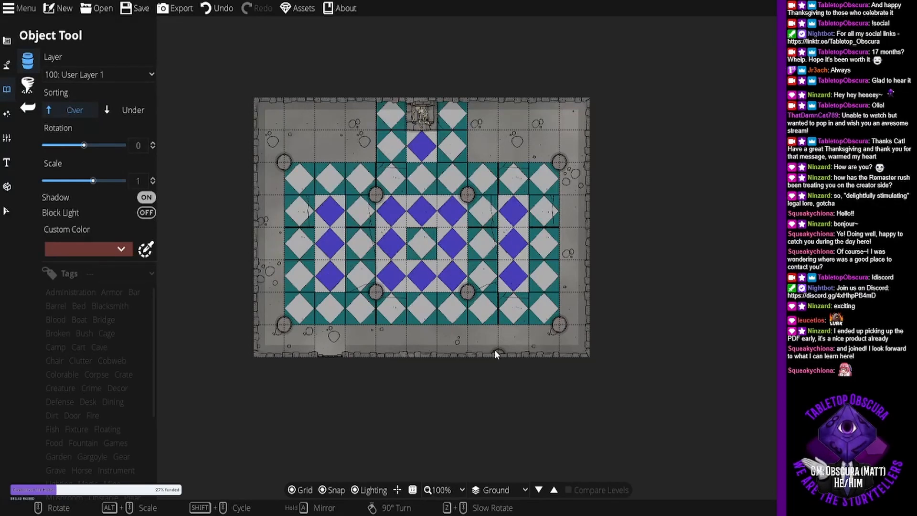
{"action": "scroll", "coordinate": [509, 270], "scroll_direction": "up", "scroll_amount": 1}
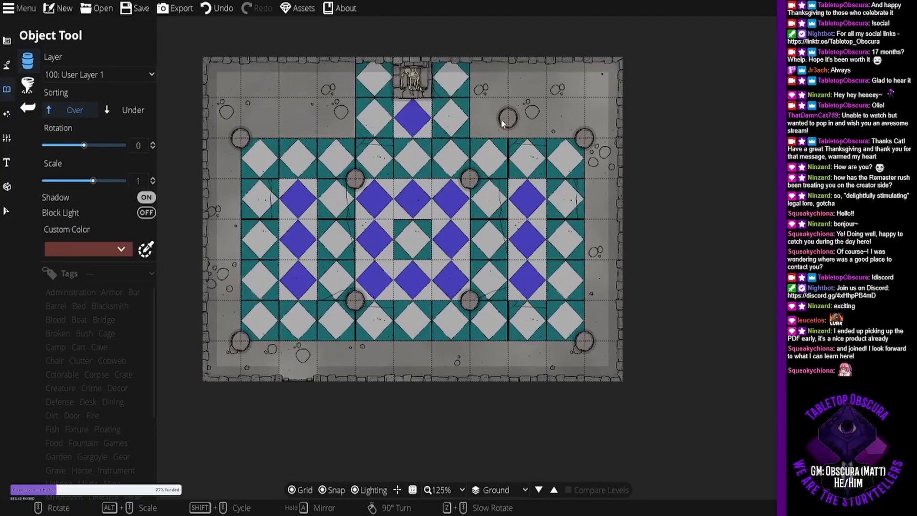
{"action": "left_click_drag", "start_coordinate": [502, 123], "coordinate": [529, 152]}
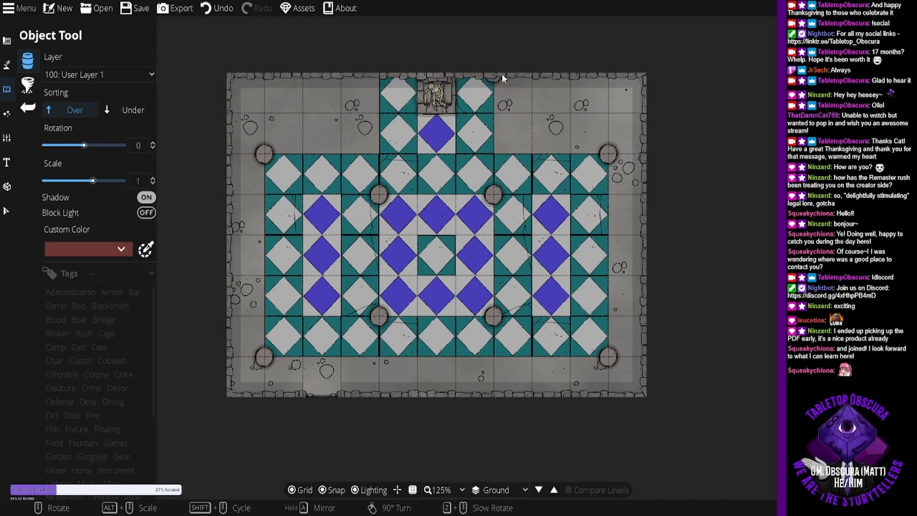
{"action": "left_click_drag", "start_coordinate": [512, 103], "coordinate": [508, 81]}
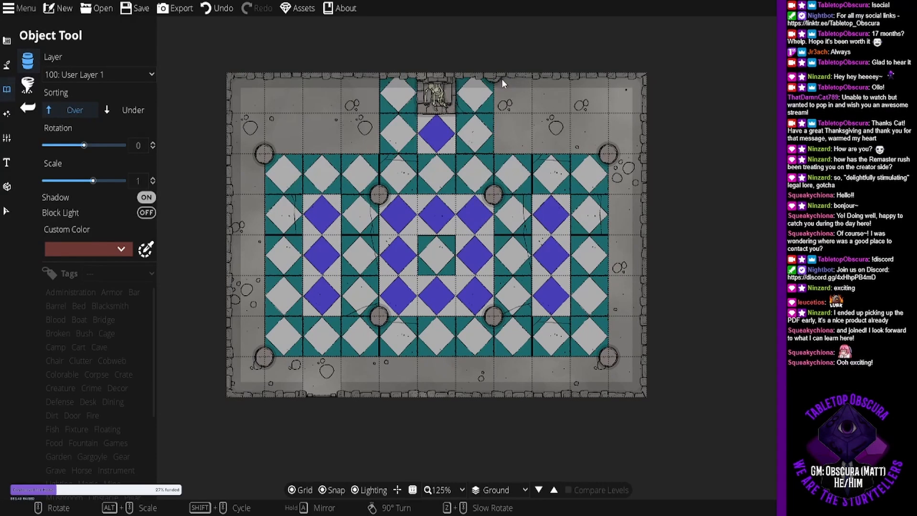
{"action": "left_click_drag", "start_coordinate": [502, 78], "coordinate": [33, 68]}
{"action": "left_click_drag", "start_coordinate": [567, 162], "coordinate": [511, 140]}
{"action": "key", "text": "Delete"}
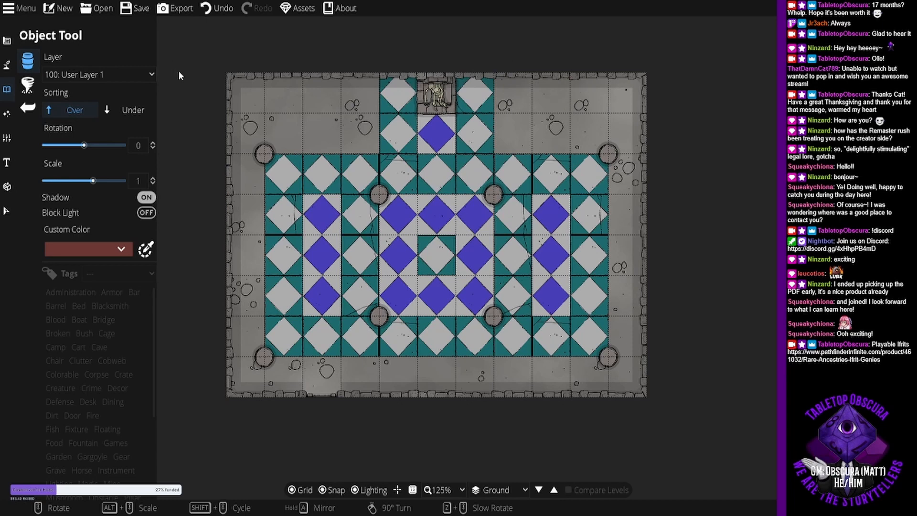
On layer 700: Above Walls with snapping off, place tendrils rotated 75 in the room's upper-right corner and 120 in its upper-left corner.
{"action": "left_click", "coordinate": [109, 76]}
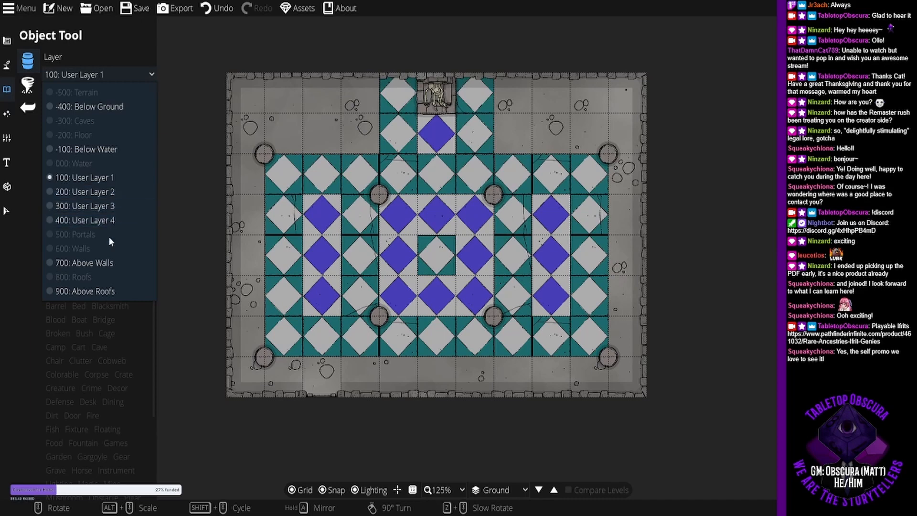
{"action": "left_click", "coordinate": [98, 263]}
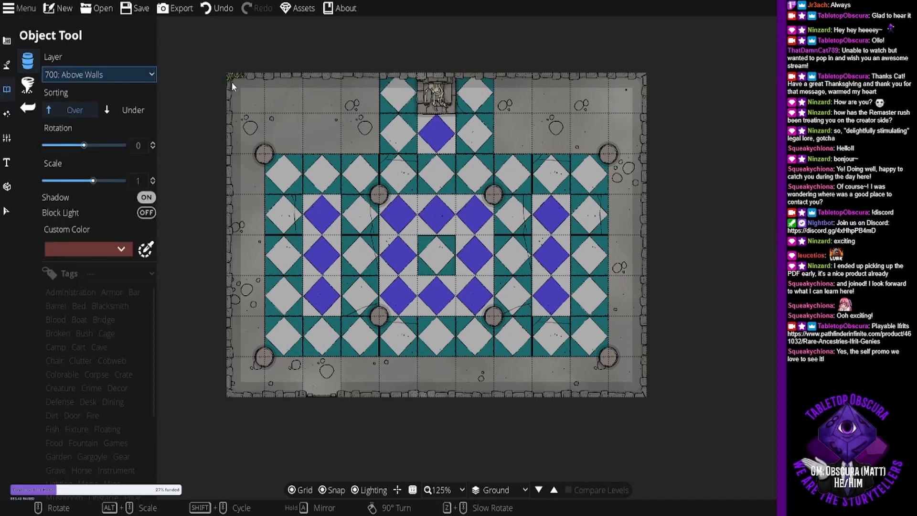
{"action": "scroll", "coordinate": [232, 82], "scroll_direction": "down", "scroll_amount": 1}
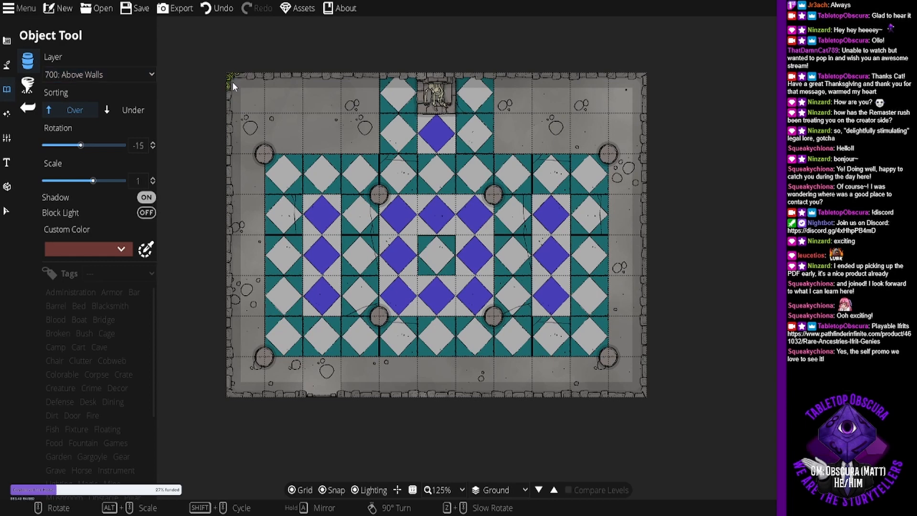
{"action": "left_click", "coordinate": [330, 492]}
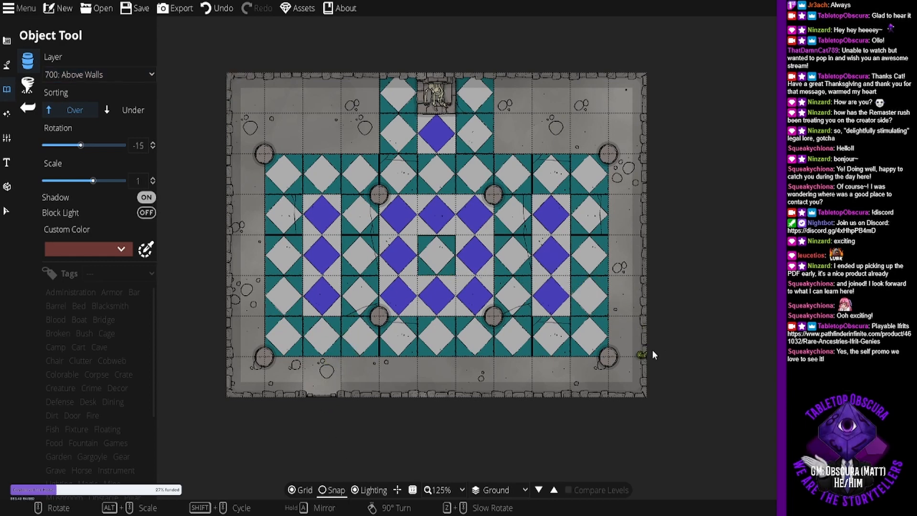
{"action": "scroll", "coordinate": [643, 371], "scroll_direction": "up", "scroll_amount": 7}
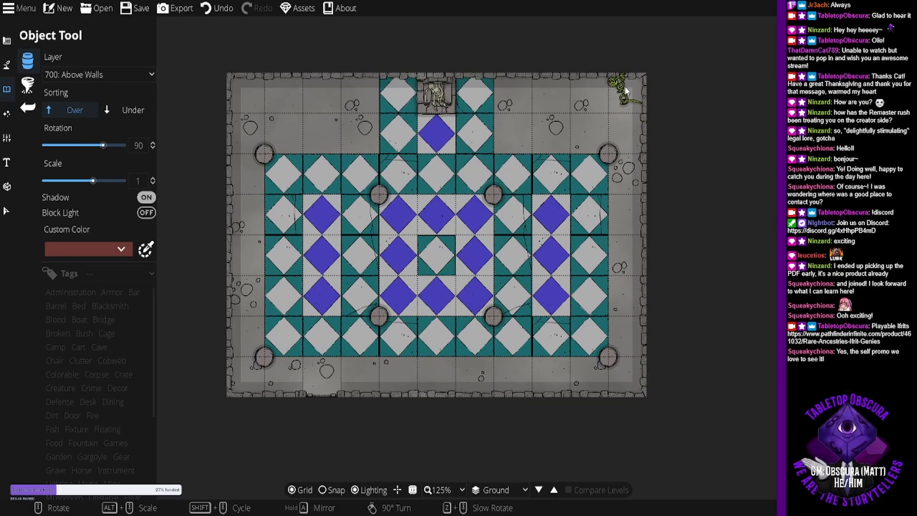
{"action": "scroll", "coordinate": [639, 88], "scroll_direction": "down", "scroll_amount": 1}
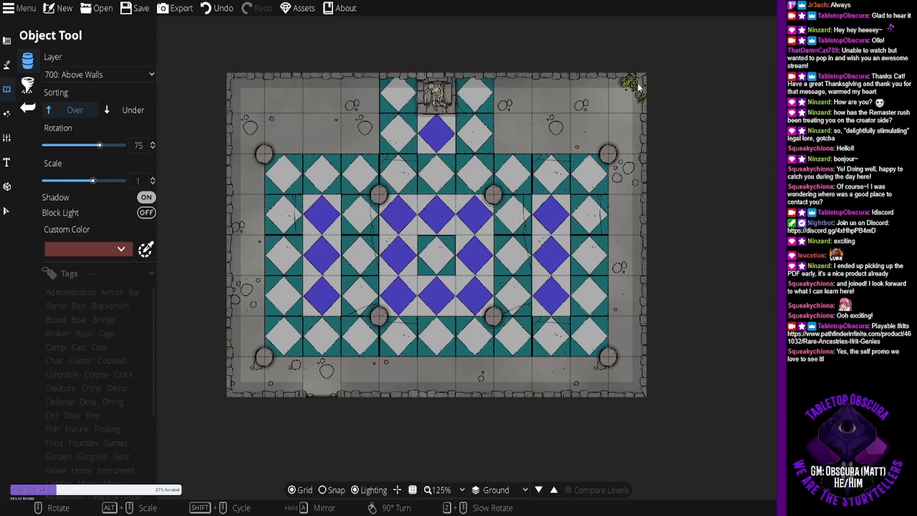
{"action": "left_click", "coordinate": [639, 88]}
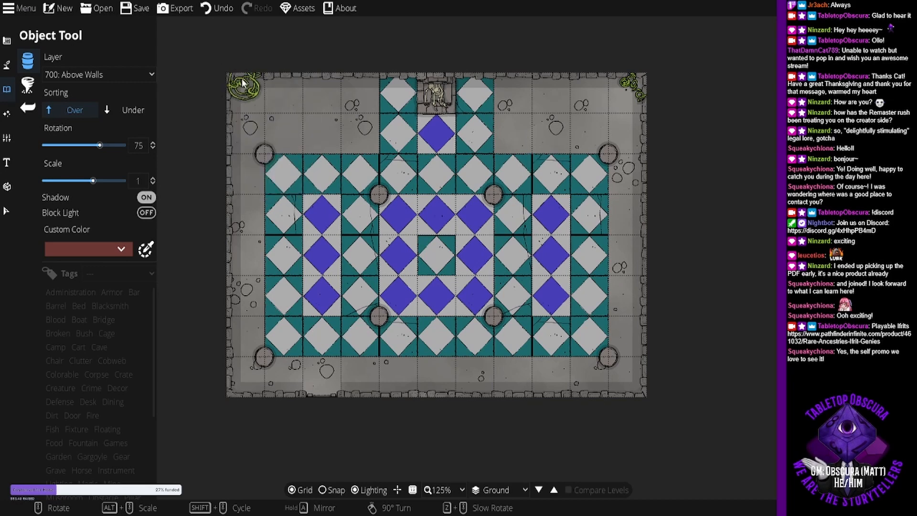
{"action": "scroll", "coordinate": [242, 90], "scroll_direction": "up", "scroll_amount": 2}
{"action": "scroll", "coordinate": [241, 90], "scroll_direction": "up", "scroll_amount": 2}
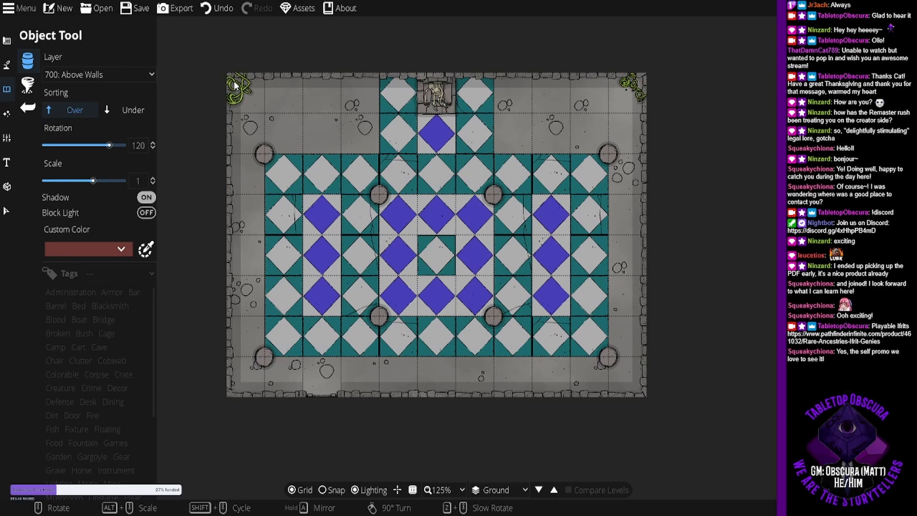
{"action": "left_click", "coordinate": [234, 86]}
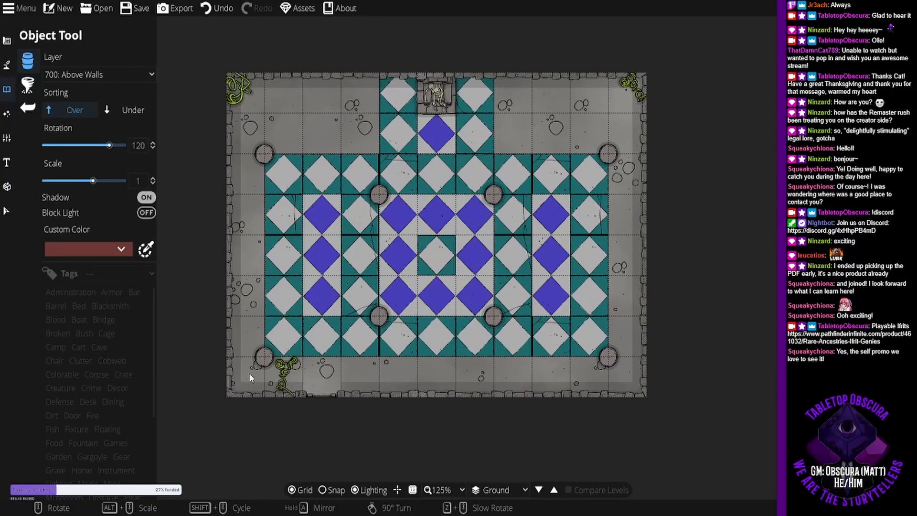
Place tendrils over the lower part of the left wall at rotation -90 and of the right wall at rotation 30.
{"action": "scroll", "coordinate": [253, 363], "scroll_direction": "up", "scroll_amount": 9}
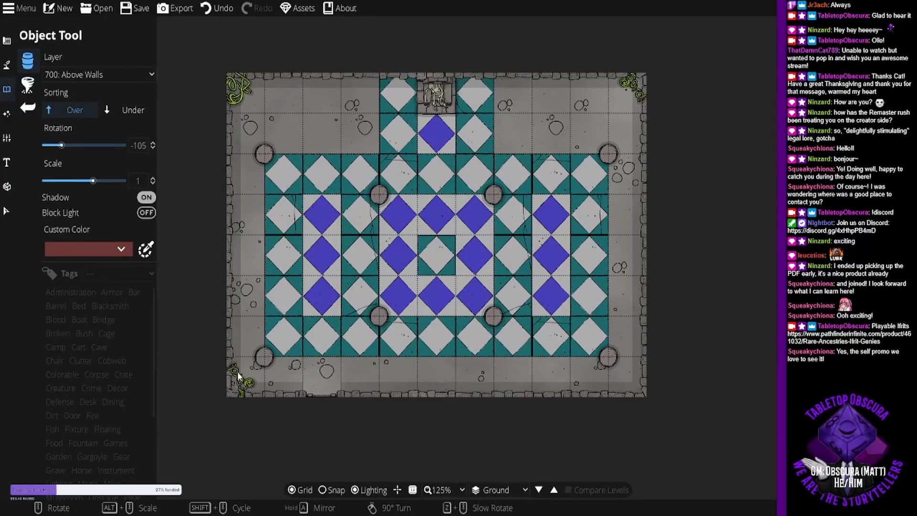
{"action": "scroll", "coordinate": [225, 279], "scroll_direction": "up", "scroll_amount": 1}
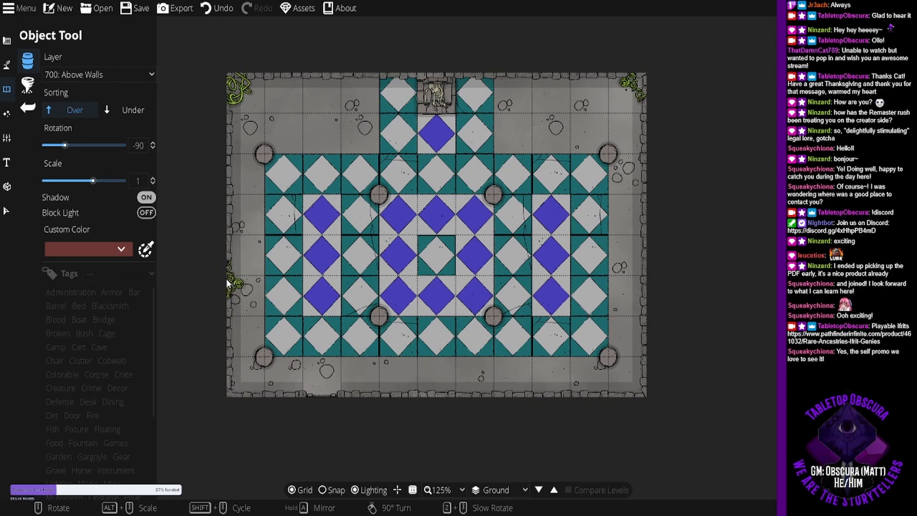
{"action": "left_click", "coordinate": [229, 283]}
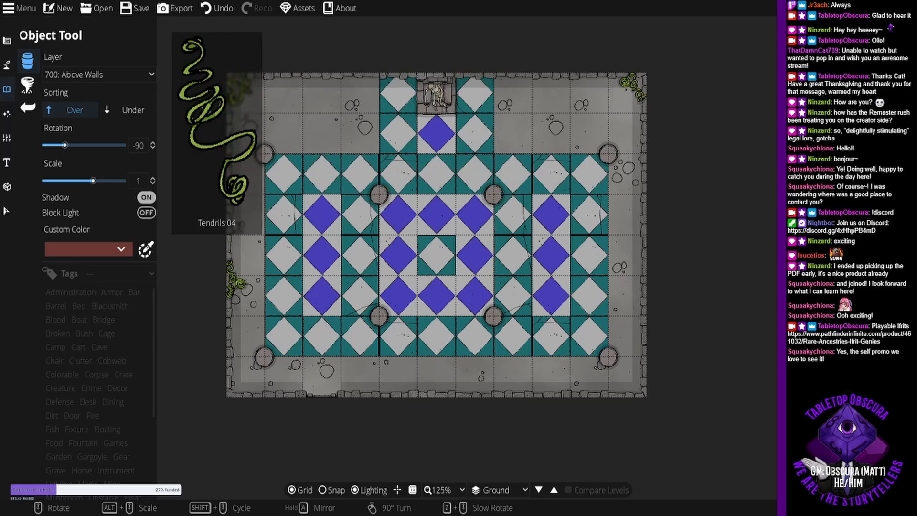
{"action": "scroll", "coordinate": [648, 296], "scroll_direction": "up", "scroll_amount": 8}
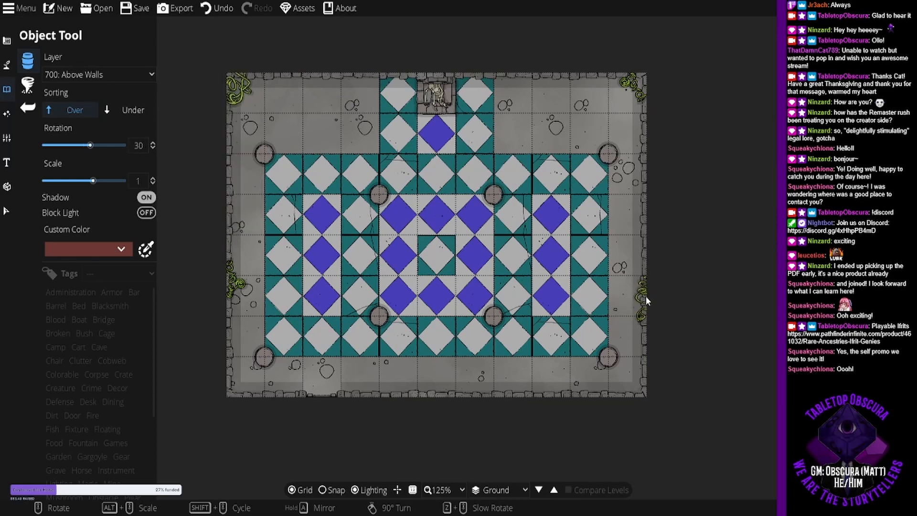
{"action": "left_click", "coordinate": [645, 296]}
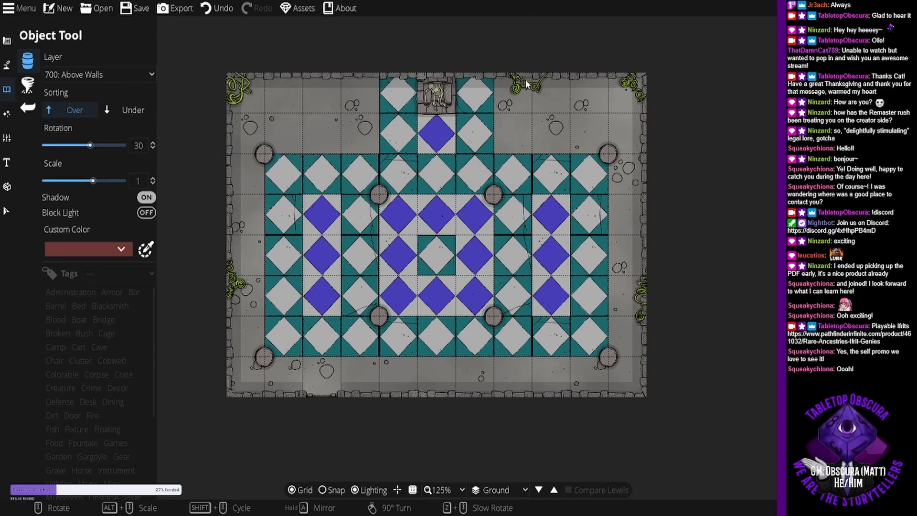
Place two tendrils along the room's lower wall, one right of centre and one nearer the door at rotation 60.
{"action": "scroll", "coordinate": [524, 79], "scroll_direction": "down", "scroll_amount": 2}
{"action": "scroll", "coordinate": [521, 75], "scroll_direction": "up", "scroll_amount": 1}
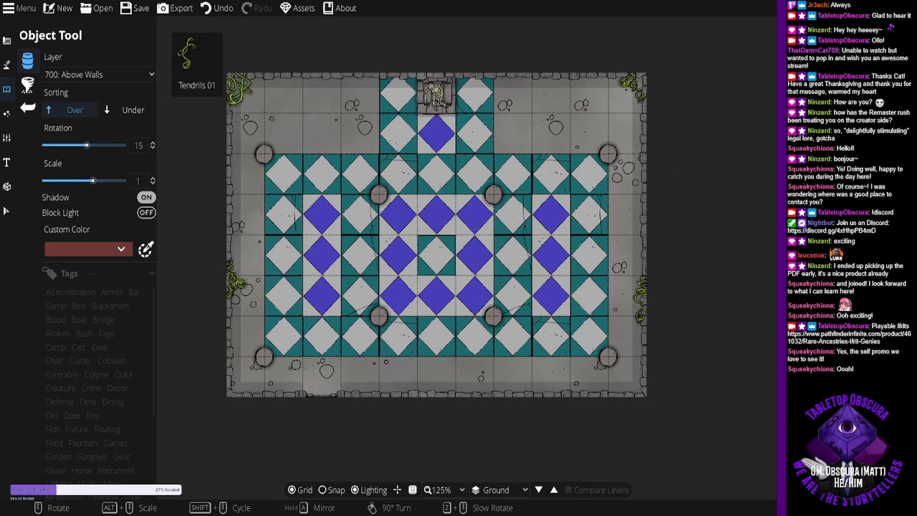
{"action": "scroll", "coordinate": [604, 356], "scroll_direction": "down", "scroll_amount": 1}
{"action": "scroll", "coordinate": [603, 355], "scroll_direction": "up", "scroll_amount": 4}
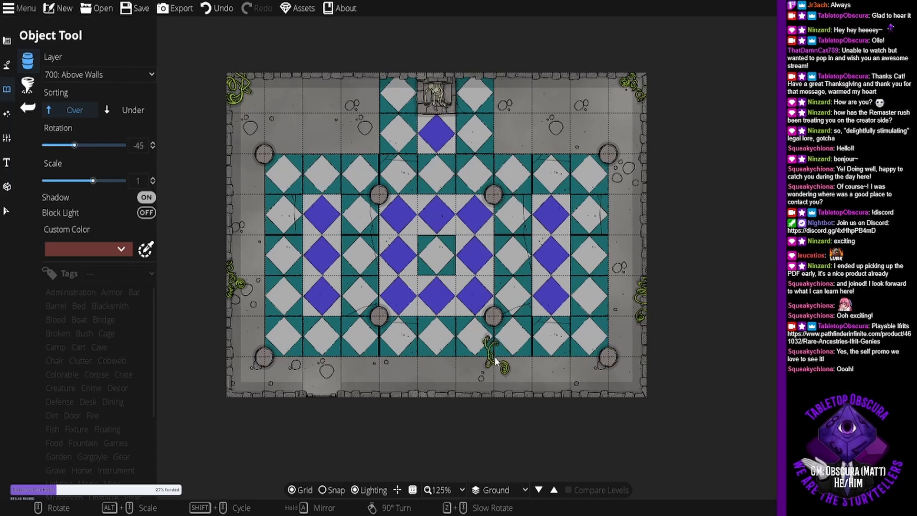
{"action": "scroll", "coordinate": [483, 399], "scroll_direction": "up", "scroll_amount": 1}
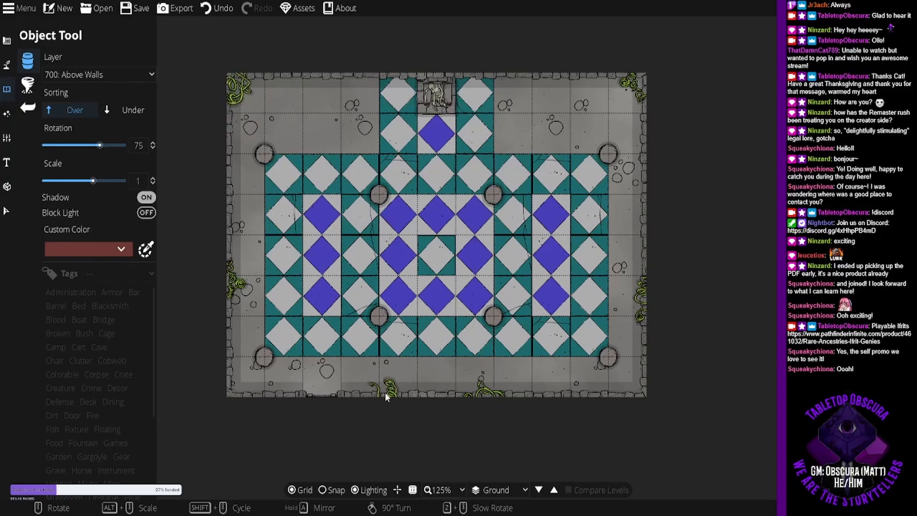
{"action": "scroll", "coordinate": [385, 392], "scroll_direction": "down", "scroll_amount": 1}
{"action": "left_click", "coordinate": [385, 393]}
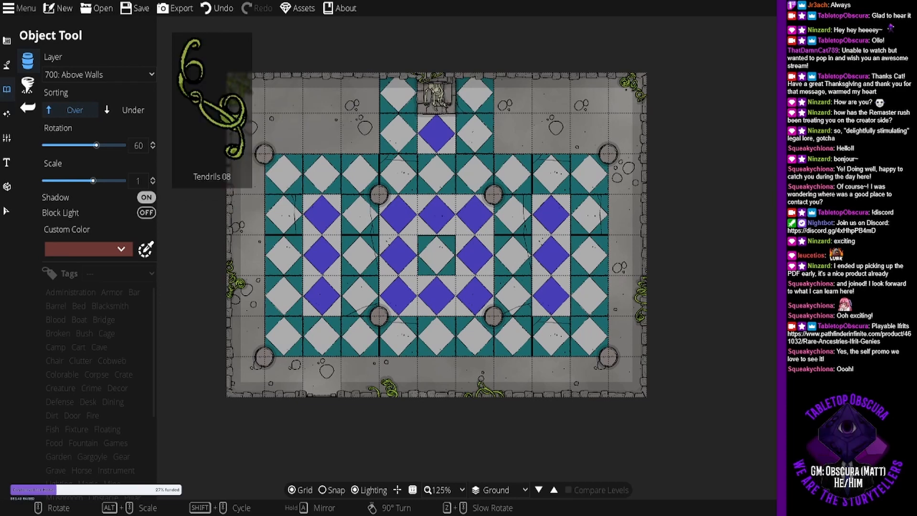
Place a tendril rotated -30 on the upper wall right of the throne and a small one near the lower wall's right end.
{"action": "scroll", "coordinate": [535, 89], "scroll_direction": "down", "scroll_amount": 4}
{"action": "scroll", "coordinate": [535, 88], "scroll_direction": "down", "scroll_amount": 2}
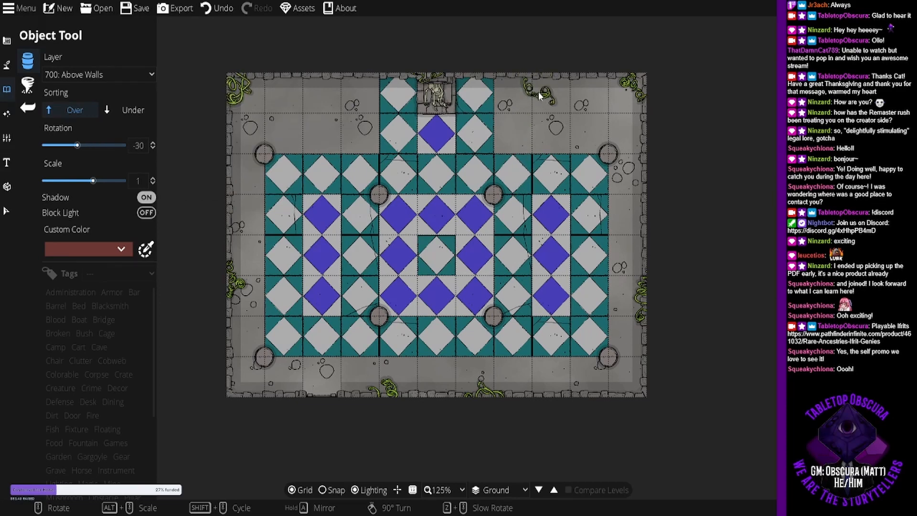
{"action": "left_click", "coordinate": [551, 79]}
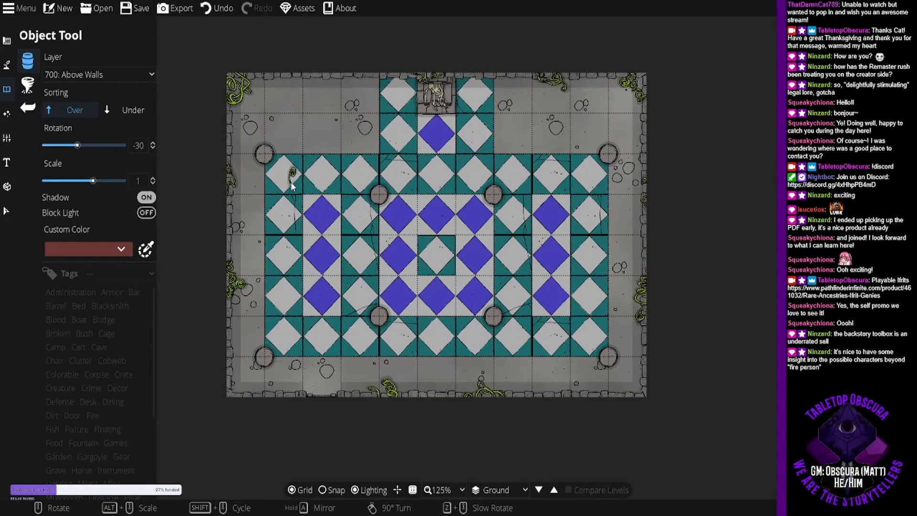
{"action": "scroll", "coordinate": [640, 392], "scroll_direction": "up", "scroll_amount": 3}
{"action": "scroll", "coordinate": [627, 390], "scroll_direction": "up", "scroll_amount": 3}
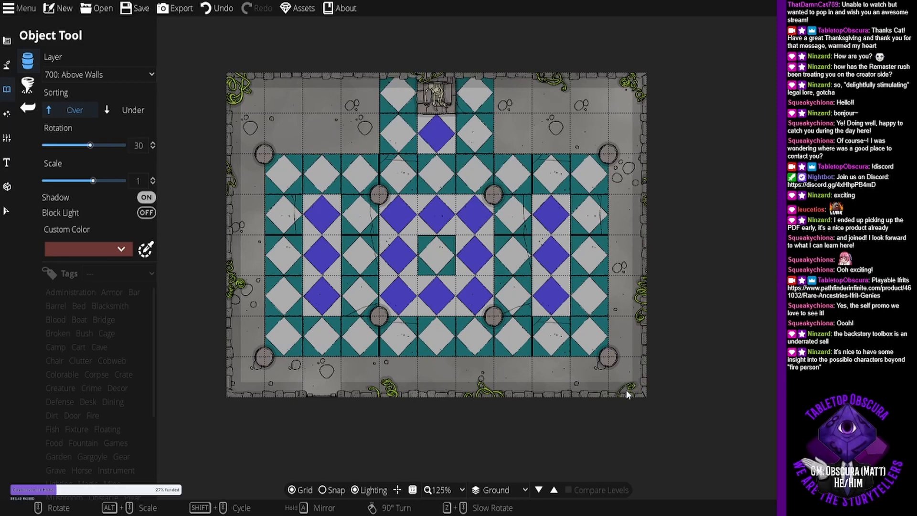
{"action": "scroll", "coordinate": [625, 392], "scroll_direction": "down", "scroll_amount": 2}
{"action": "left_click", "coordinate": [625, 394]}
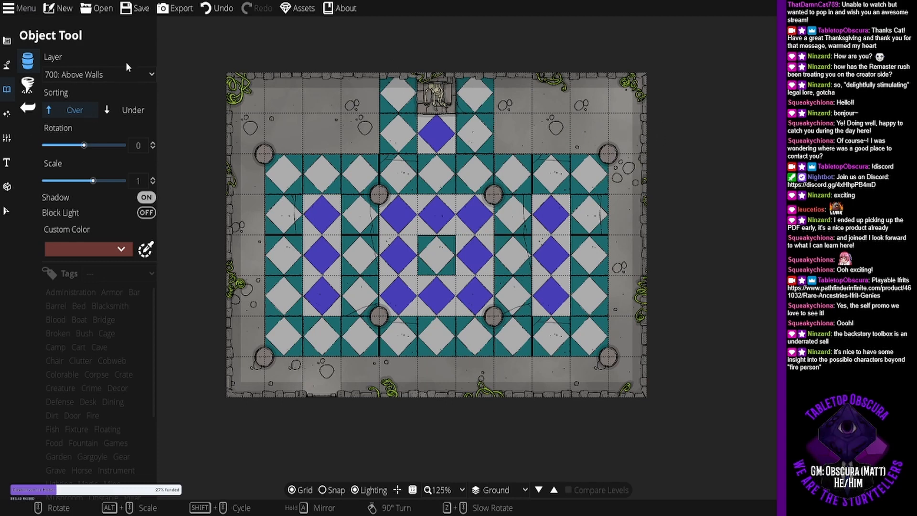
Set the object layer to 100: User Layer 1 and place a warm light with range 3.5 on the room's central tile.
{"action": "left_click", "coordinate": [127, 76]}
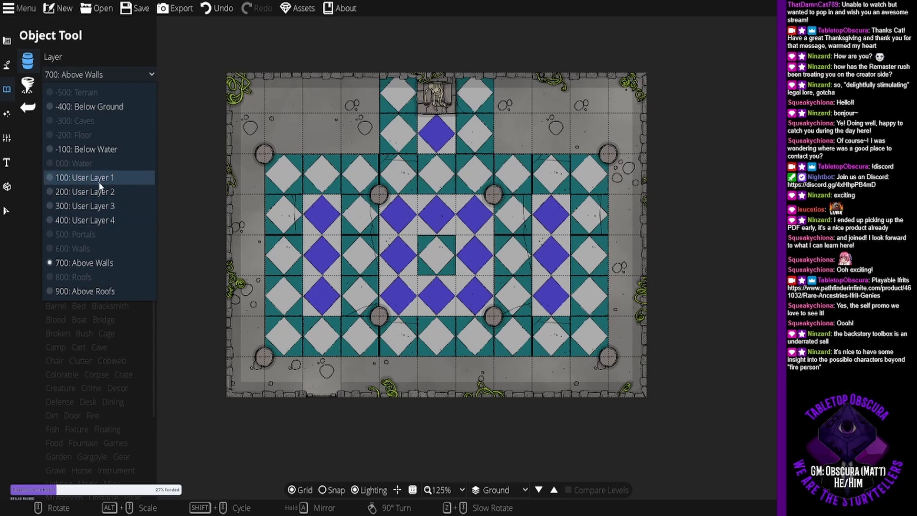
{"action": "left_click", "coordinate": [86, 178]}
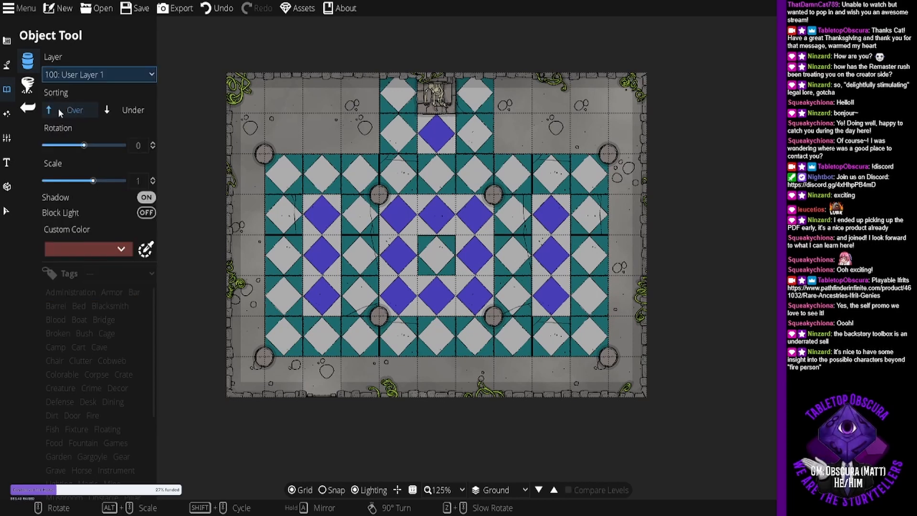
{"action": "left_click", "coordinate": [7, 113]}
{"action": "left_click", "coordinate": [71, 83]}
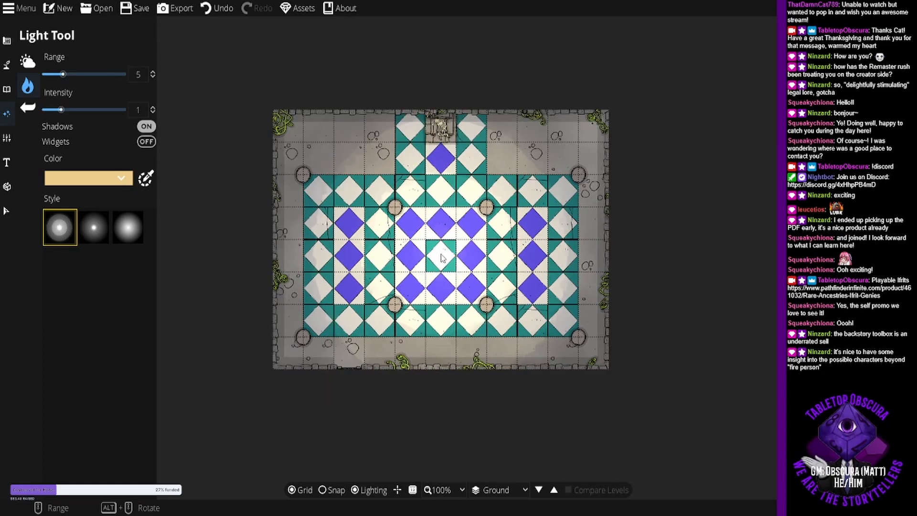
{"action": "scroll", "coordinate": [442, 258], "scroll_direction": "down", "scroll_amount": 2}
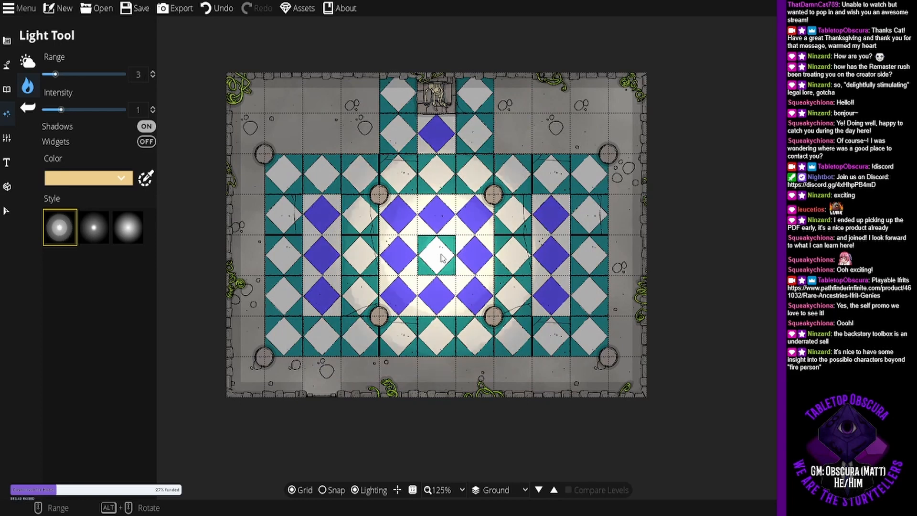
{"action": "scroll", "coordinate": [442, 258], "scroll_direction": "up", "scroll_amount": 1}
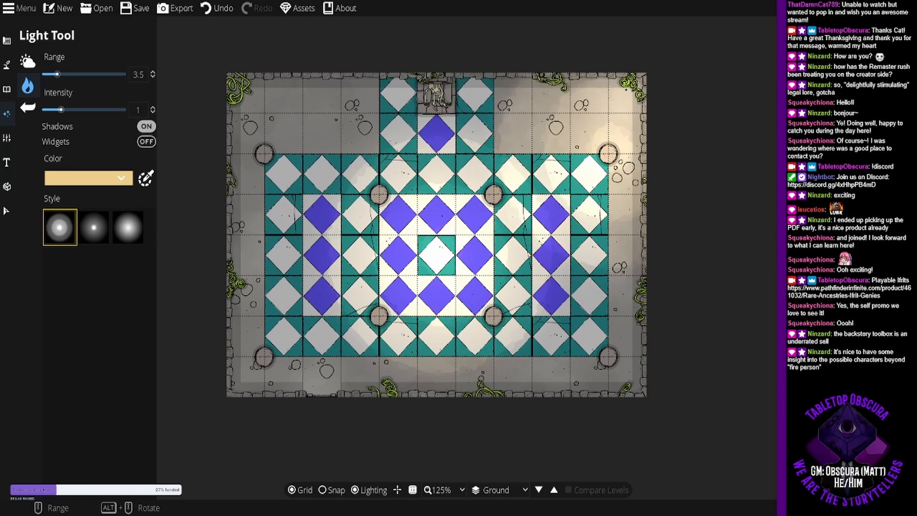
{"action": "mouse_move", "coordinate": [252, 169]}
{"action": "left_mouse_down"}
{"action": "mouse_move", "coordinate": [240, 236]}
{"action": "mouse_move", "coordinate": [220, 184]}
{"action": "mouse_move", "coordinate": [254, 164]}
{"action": "left_mouse_up"}
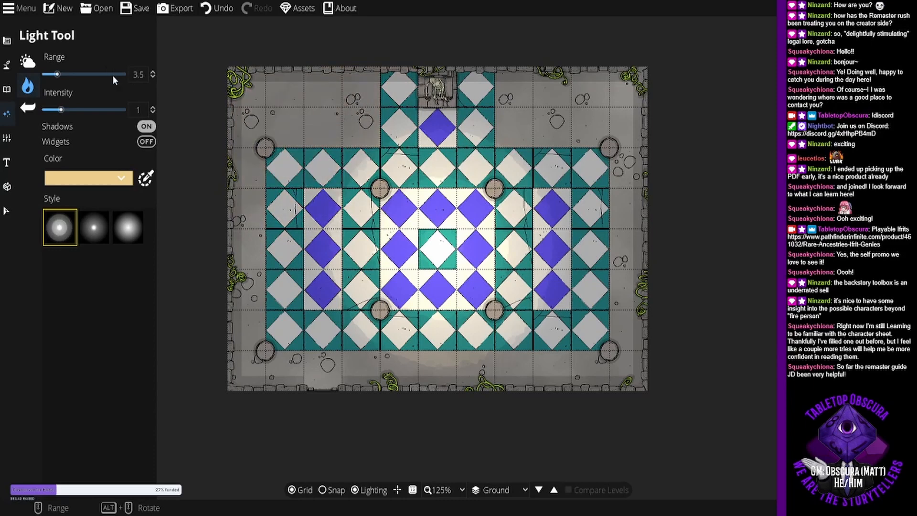
With snapping on, place four long stone benches rotated 90, two along the tile floor's left edge and two along its right edge.
{"action": "left_click", "coordinate": [8, 64]}
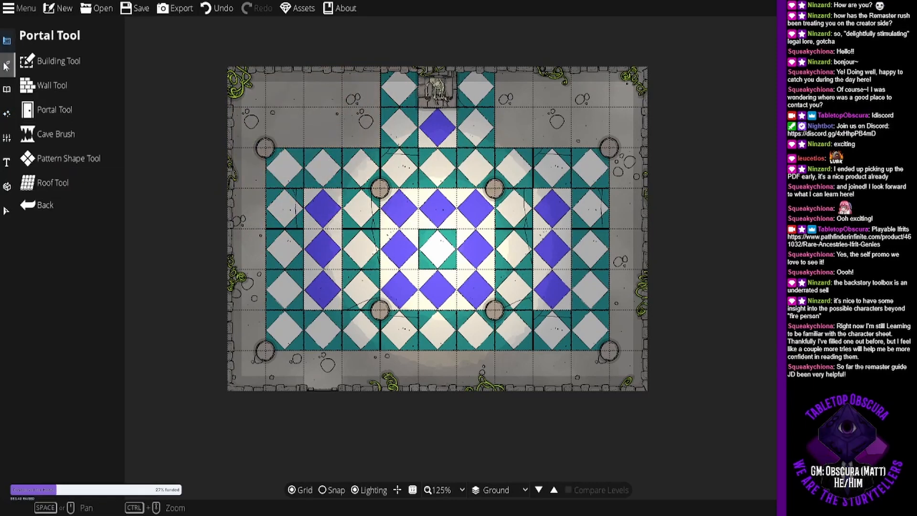
{"action": "left_click", "coordinate": [9, 66]}
{"action": "left_click", "coordinate": [7, 42]}
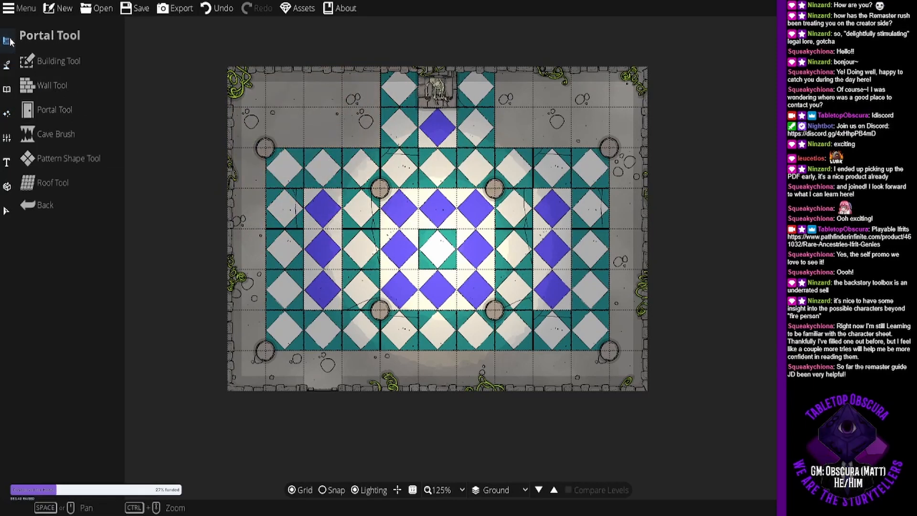
{"action": "left_click", "coordinate": [9, 92]}
{"action": "left_click", "coordinate": [71, 60]}
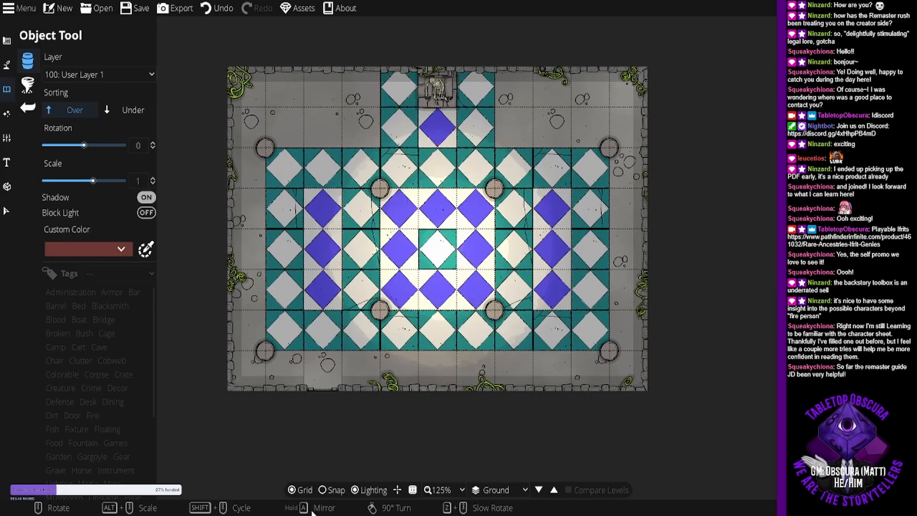
{"action": "left_click", "coordinate": [326, 491]}
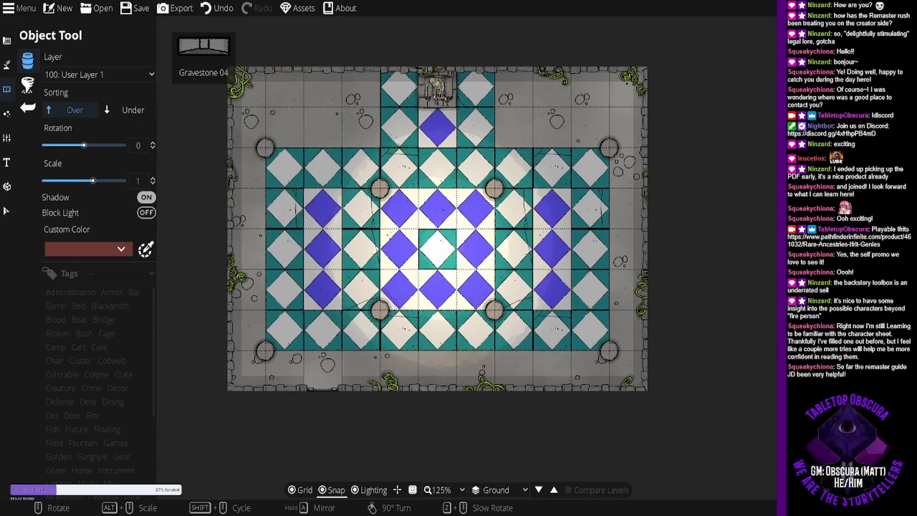
{"action": "left_click", "coordinate": [803, 311]}
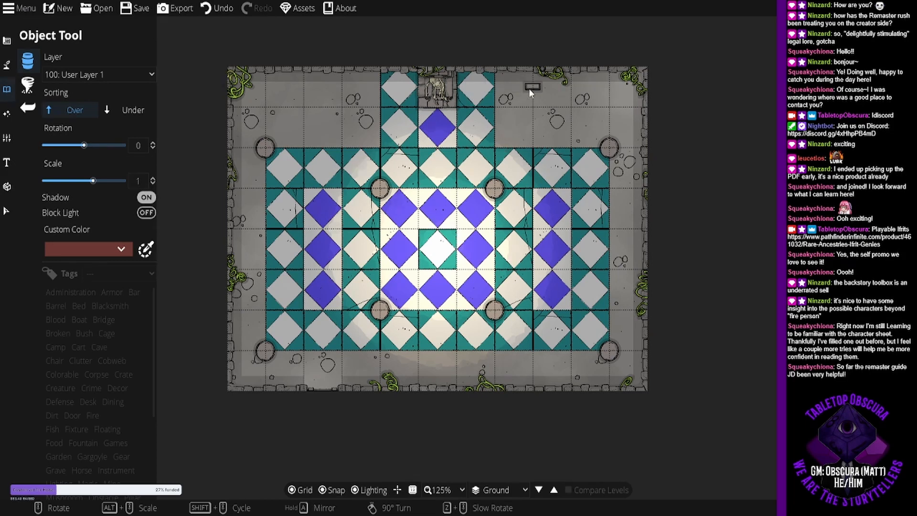
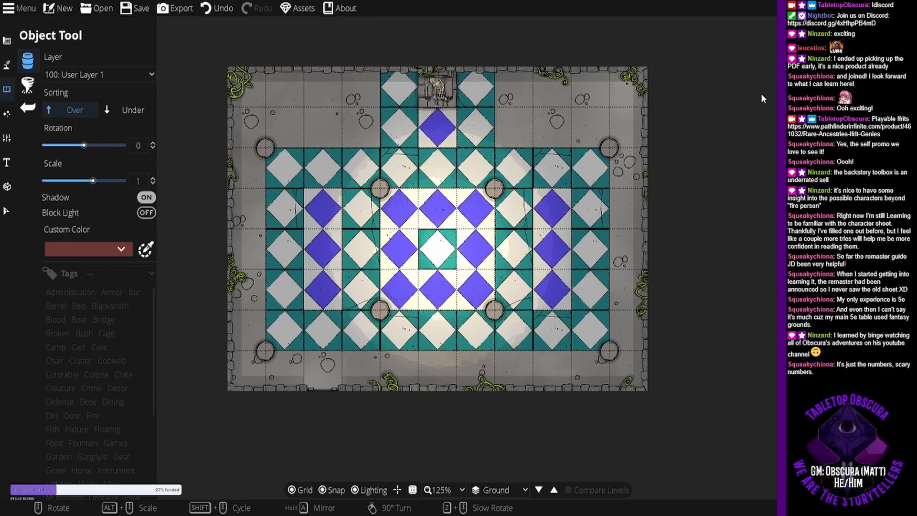
{"action": "scroll", "coordinate": [617, 268], "scroll_direction": "up", "scroll_amount": 6}
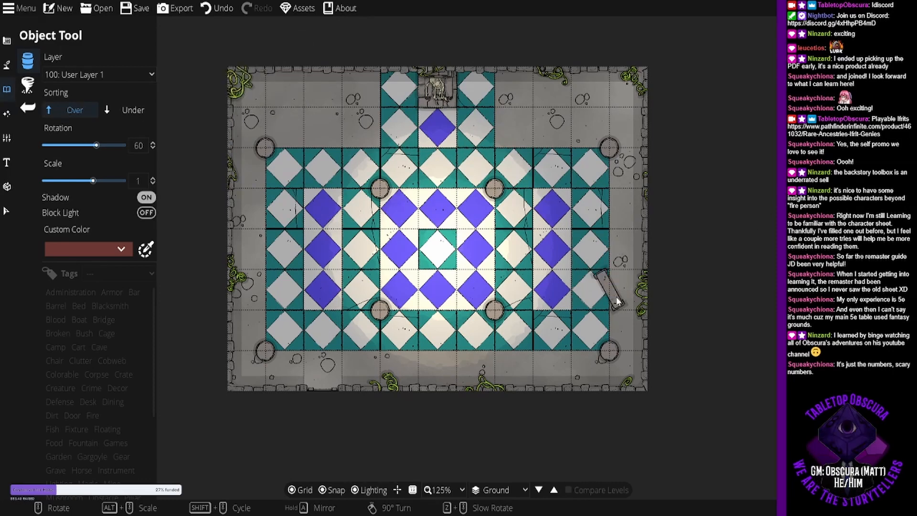
{"action": "left_click", "coordinate": [616, 297]}
{"action": "left_click", "coordinate": [617, 216]}
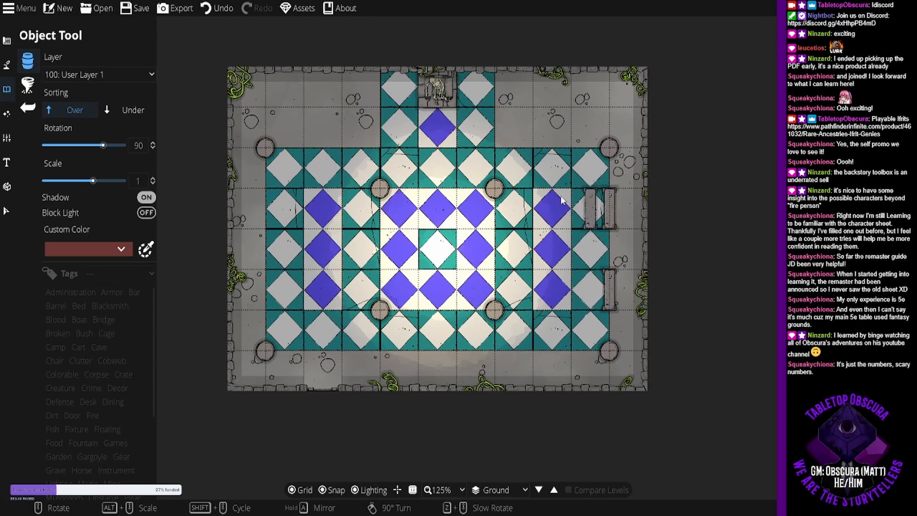
{"action": "left_click", "coordinate": [262, 209]}
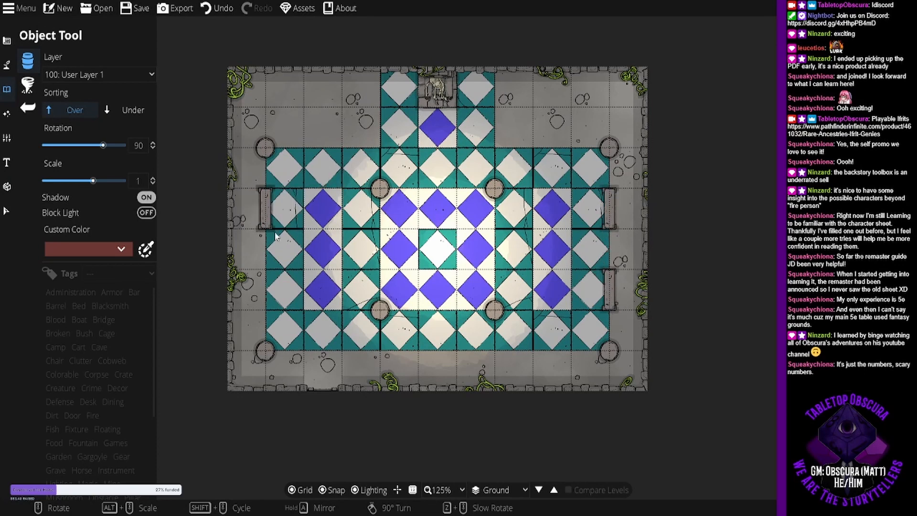
{"action": "left_click", "coordinate": [263, 293]}
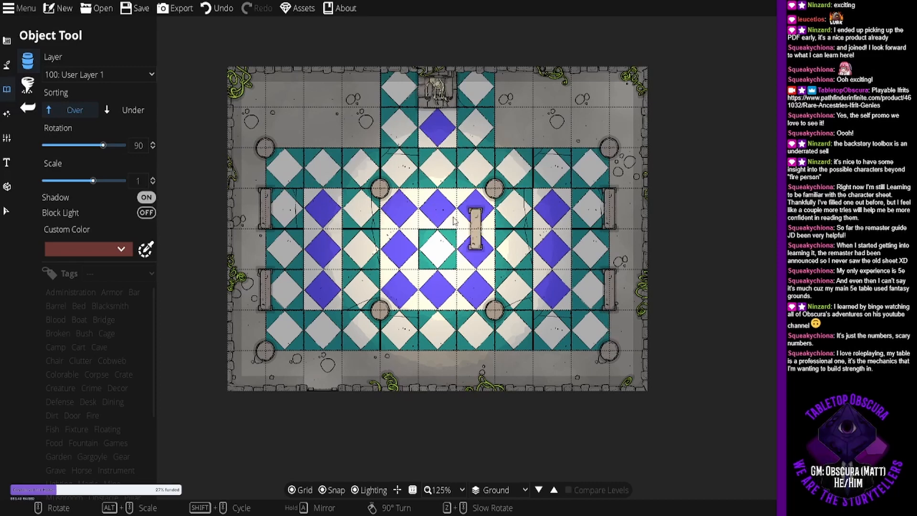
Place two stone benches rotated -180 on the tile floor's upper edge, each one tile in from the corner pillar.
{"action": "scroll", "coordinate": [332, 140], "scroll_direction": "up", "scroll_amount": 6}
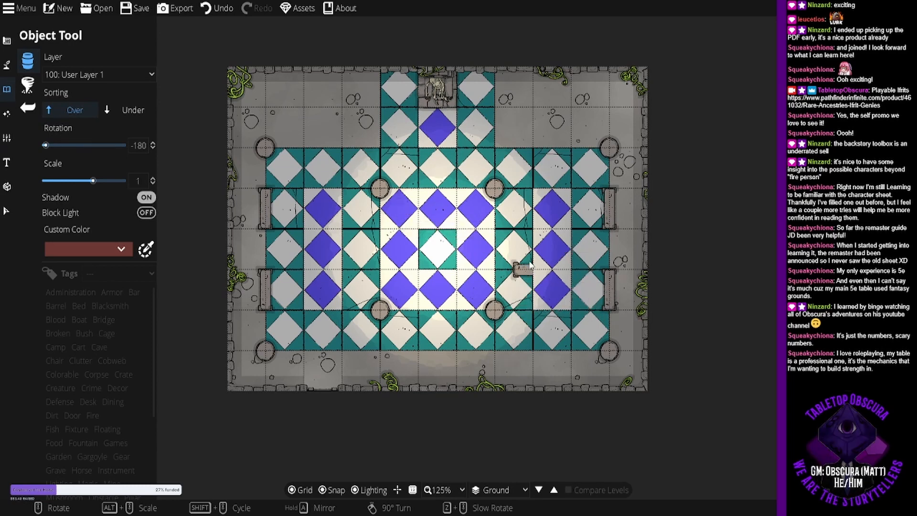
{"action": "scroll", "coordinate": [530, 265], "scroll_direction": "down", "scroll_amount": 6}
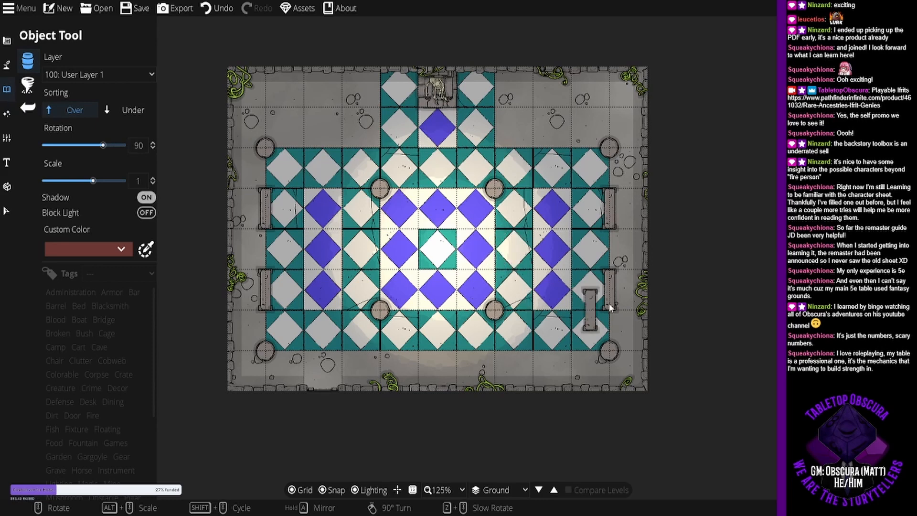
{"action": "scroll", "coordinate": [539, 143], "scroll_direction": "up", "scroll_amount": 6}
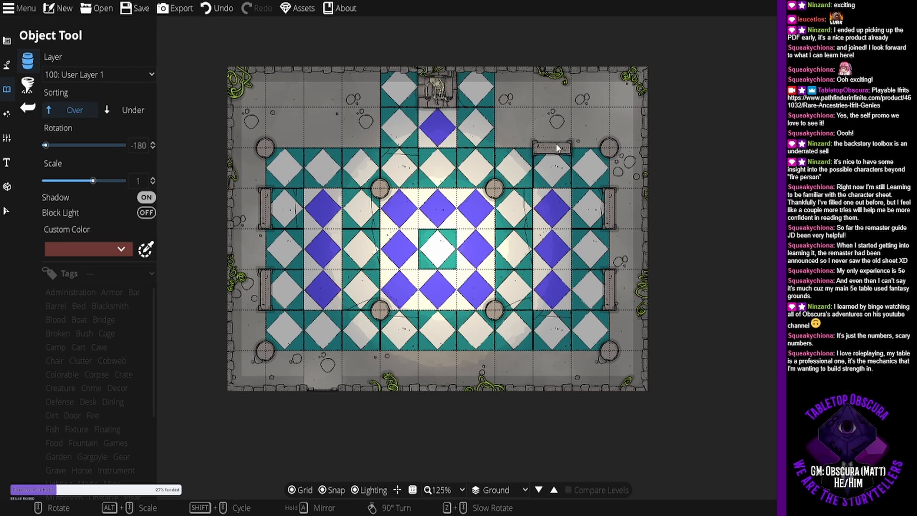
{"action": "left_click", "coordinate": [557, 148]}
{"action": "left_click", "coordinate": [323, 150]}
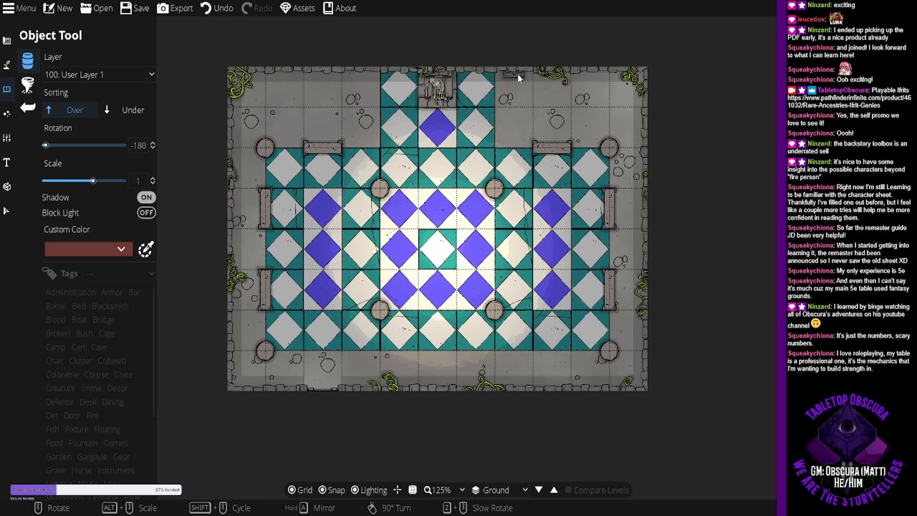
Place two square carved stone objects at rotation 0 against the upper wall, one on each side of the throne.
{"action": "scroll", "coordinate": [518, 82], "scroll_direction": "down", "scroll_amount": 6}
{"action": "scroll", "coordinate": [517, 79], "scroll_direction": "down", "scroll_amount": 6}
{"action": "left_click", "coordinate": [517, 78]}
{"action": "left_click", "coordinate": [366, 87]}
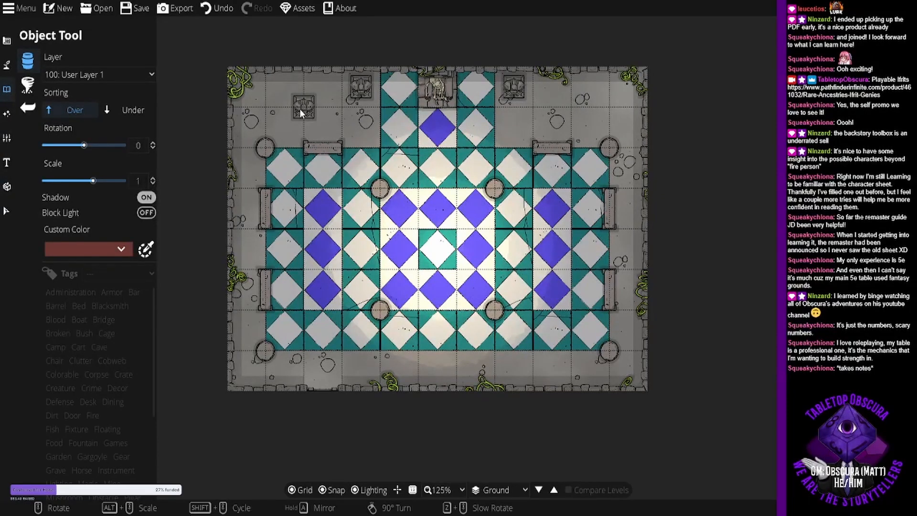
Prepare a rubble object with shadow off, rotation 45 and scale 0.3, and turn grid snapping off.
{"action": "left_click_drag", "start_coordinate": [299, 108], "coordinate": [460, 303]}
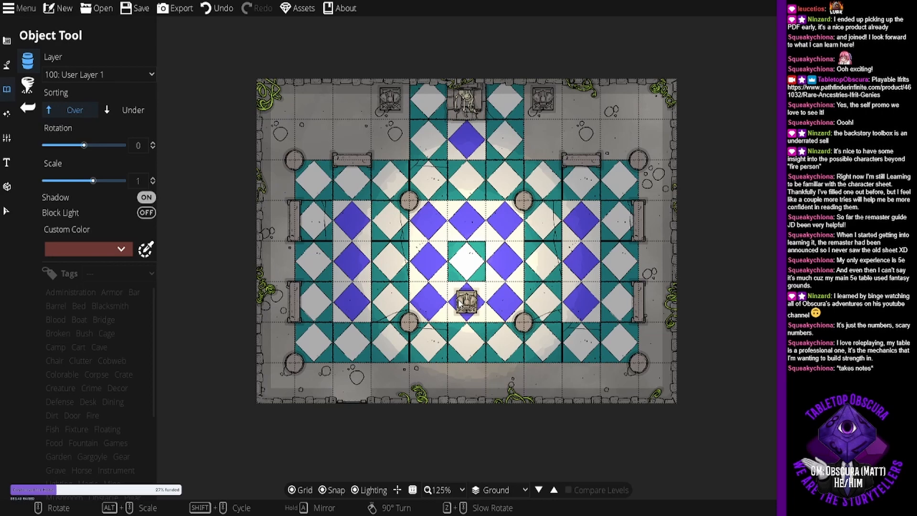
{"action": "left_click_drag", "start_coordinate": [460, 303], "coordinate": [666, 112]}
{"action": "scroll", "coordinate": [666, 112], "scroll_direction": "up", "scroll_amount": 3}
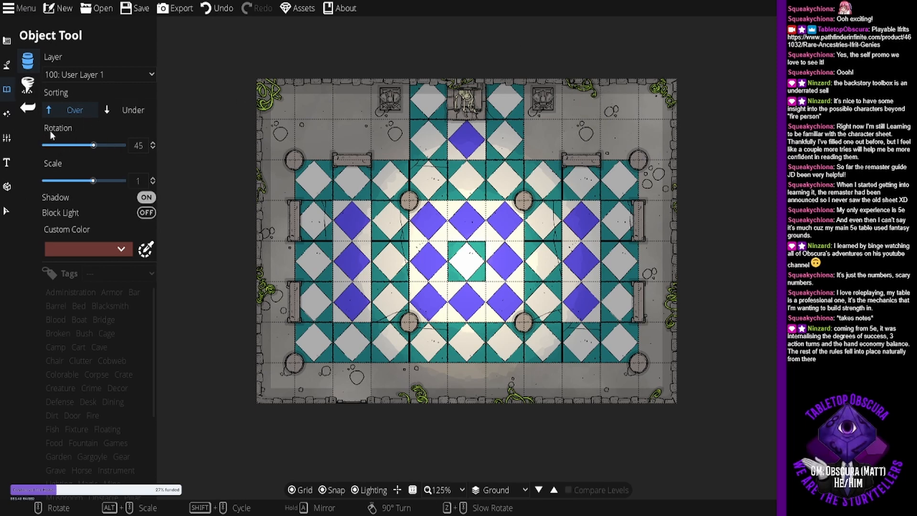
{"action": "left_click", "coordinate": [146, 198]}
{"action": "scroll", "coordinate": [315, 111], "scroll_direction": "down", "scroll_amount": 1}
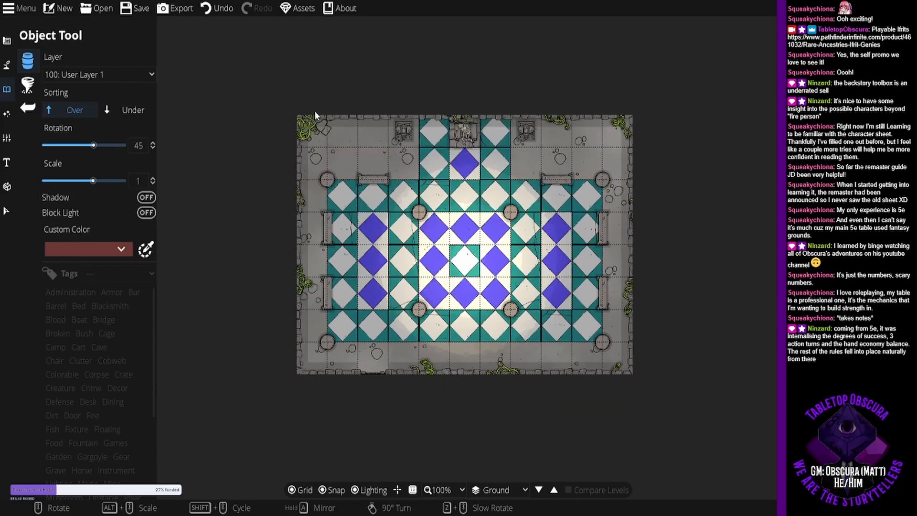
{"action": "scroll", "coordinate": [377, 154], "scroll_direction": "up", "scroll_amount": 1}
{"action": "scroll", "coordinate": [331, 116], "scroll_direction": "down", "scroll_amount": 4, "text": "alt"}
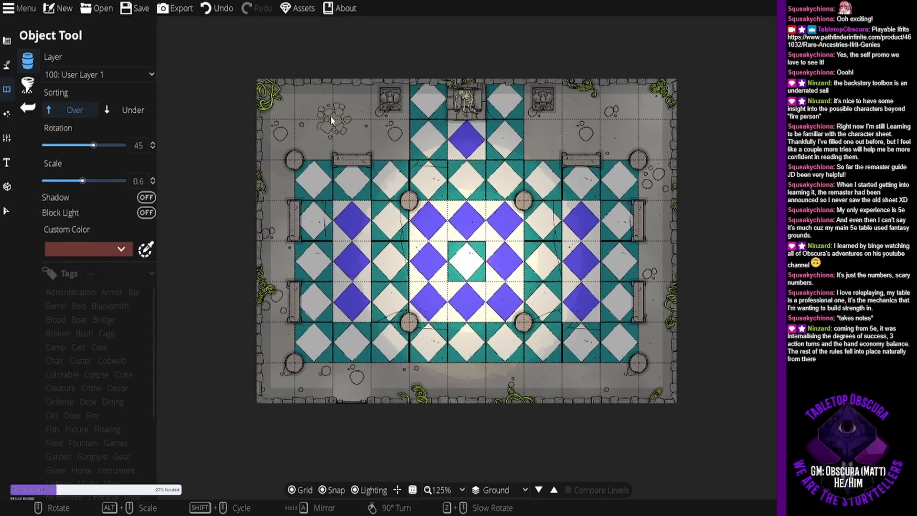
{"action": "scroll", "coordinate": [319, 123], "scroll_direction": "down", "scroll_amount": 3, "text": "alt"}
{"action": "left_click", "coordinate": [323, 490]}
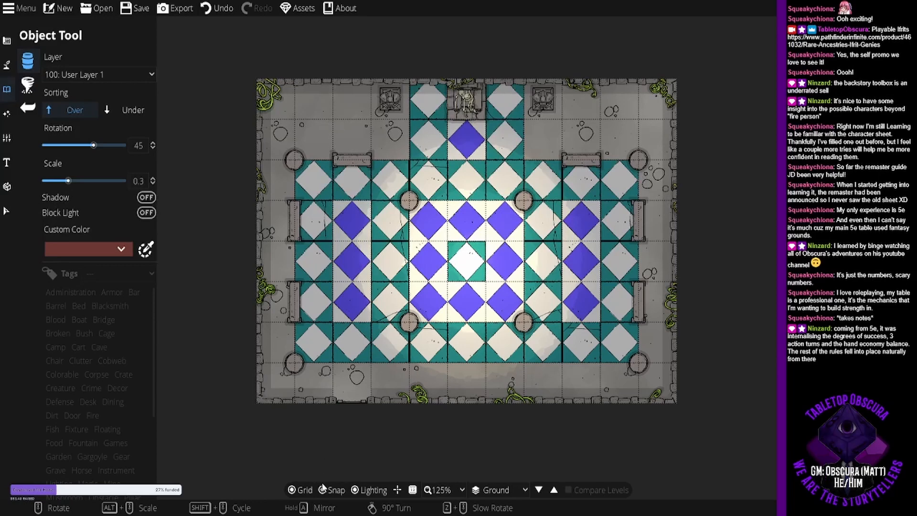
Place small rubble piles on the grey floor on both sides of the throne and beside the left and right walls, varying the rotation.
{"action": "left_click", "coordinate": [337, 96]}
{"action": "scroll", "coordinate": [648, 113], "scroll_direction": "down", "scroll_amount": 6}
{"action": "left_click", "coordinate": [649, 127]}
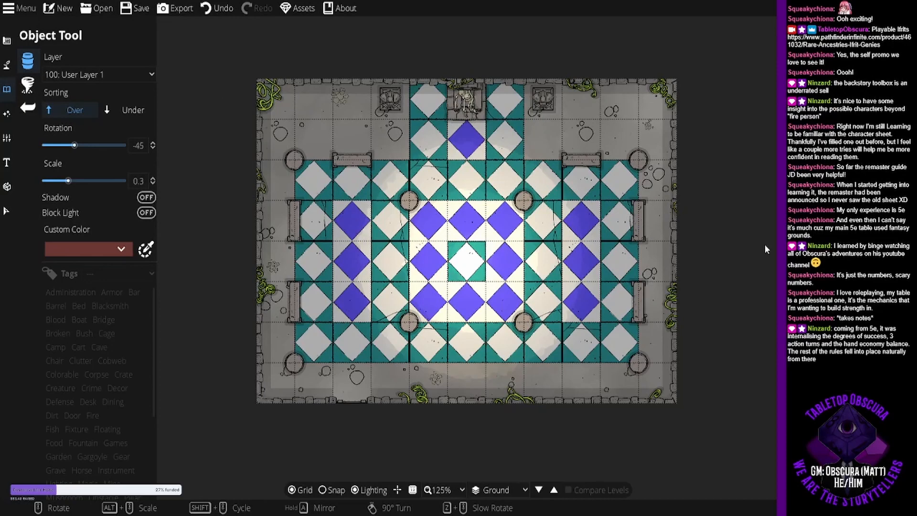
{"action": "scroll", "coordinate": [667, 253], "scroll_direction": "down", "scroll_amount": 5}
{"action": "scroll", "coordinate": [628, 358], "scroll_direction": "up", "scroll_amount": 17}
Turn the object shadow and grid snapping on again and set the object scale to 1.
{"action": "left_click", "coordinate": [146, 198]}
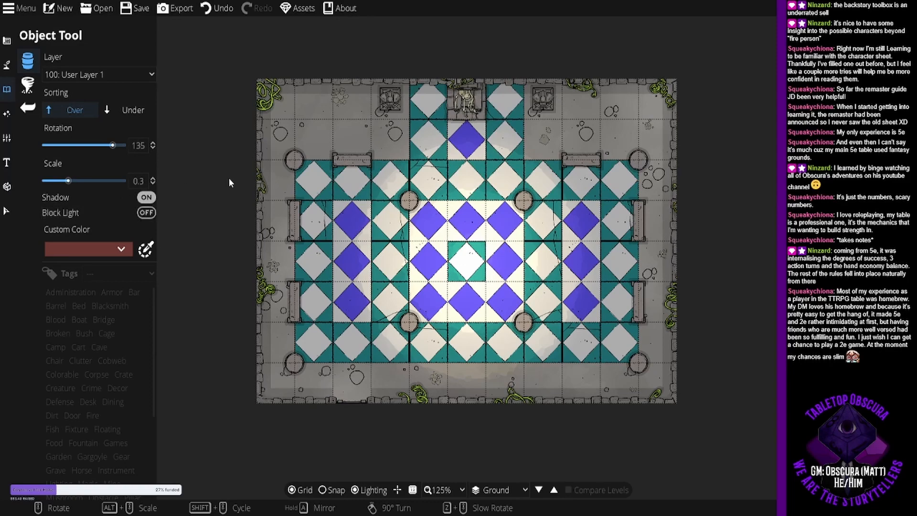
{"action": "scroll", "coordinate": [228, 178], "scroll_direction": "down", "scroll_amount": 2}
{"action": "scroll", "coordinate": [230, 182], "scroll_direction": "up", "scroll_amount": 2}
{"action": "scroll", "coordinate": [225, 179], "scroll_direction": "up", "scroll_amount": 4, "text": "alt"}
{"action": "scroll", "coordinate": [226, 180], "scroll_direction": "up", "scroll_amount": 3, "text": "alt"}
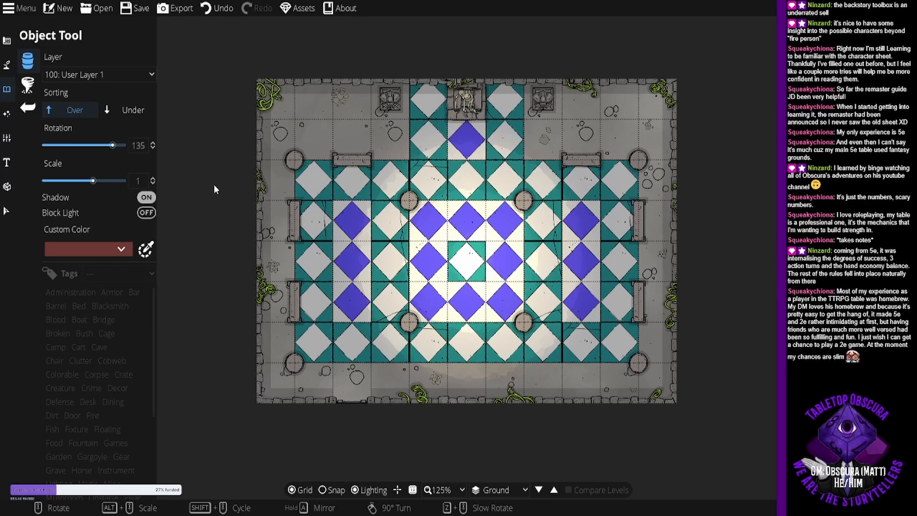
{"action": "left_click", "coordinate": [330, 490]}
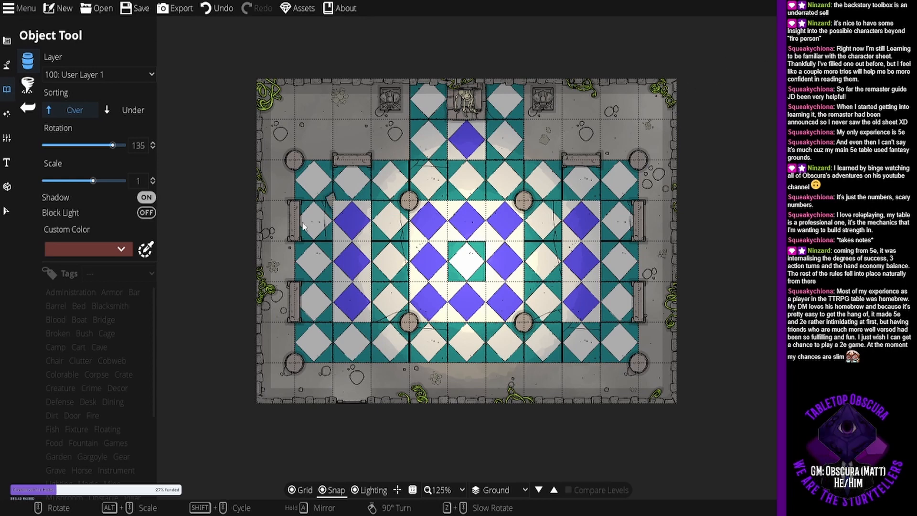
{"action": "left_click", "coordinate": [7, 41]}
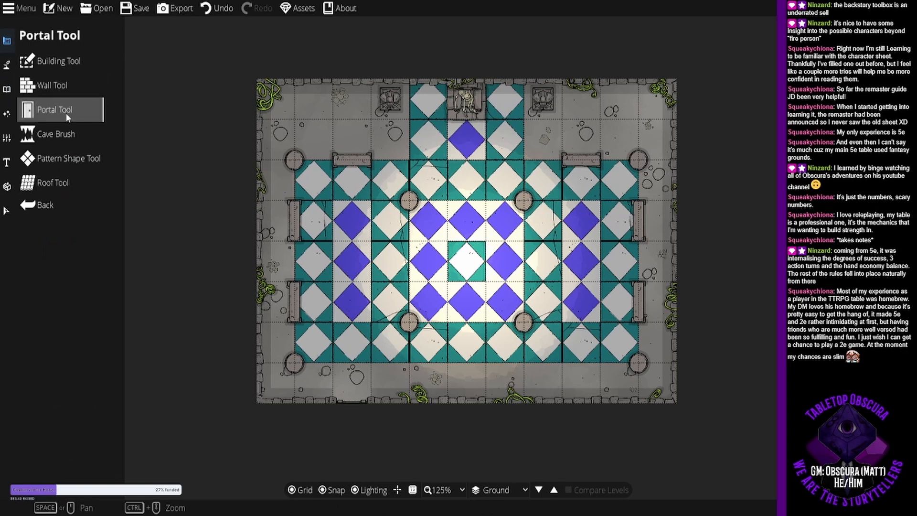
{"action": "left_click", "coordinate": [7, 66]}
{"action": "left_click", "coordinate": [7, 89]}
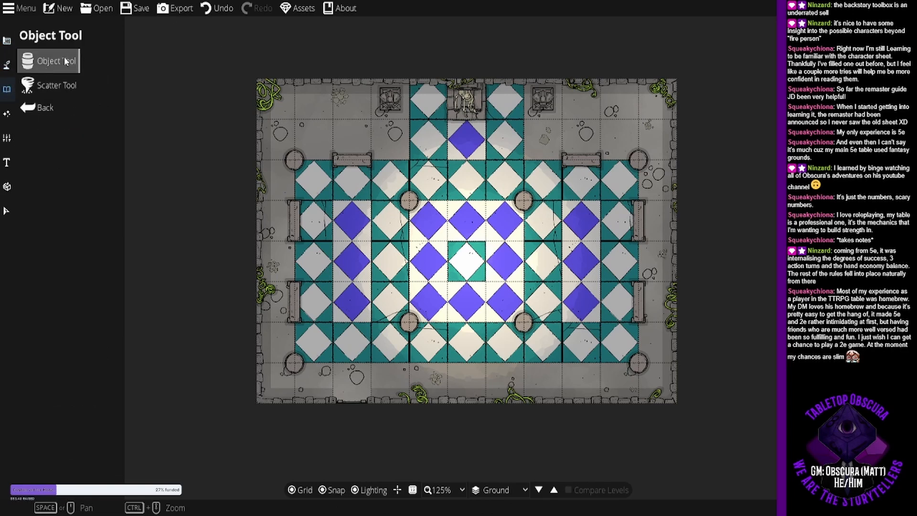
{"action": "left_click", "coordinate": [69, 57]}
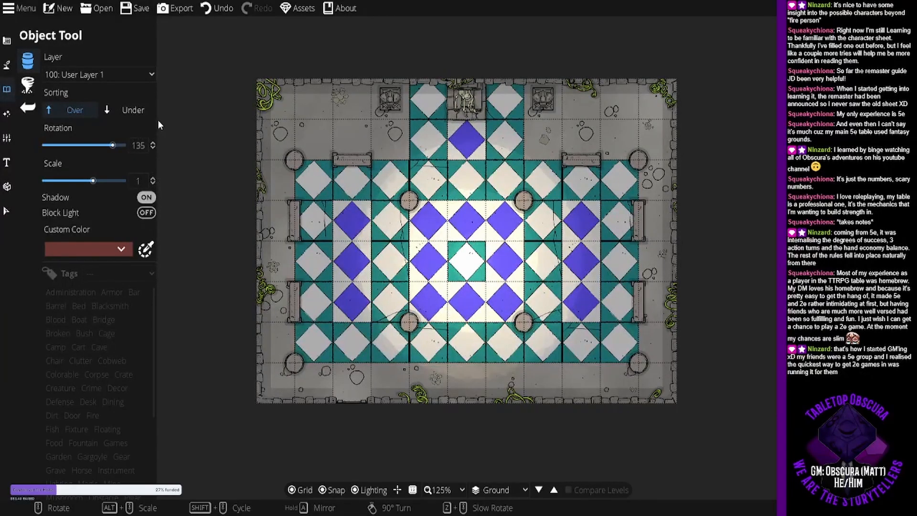
Save the map and export it in Universal VTT mode with grid and lighting on, at 100 pixels per grid square.
{"action": "left_click", "coordinate": [133, 10]}
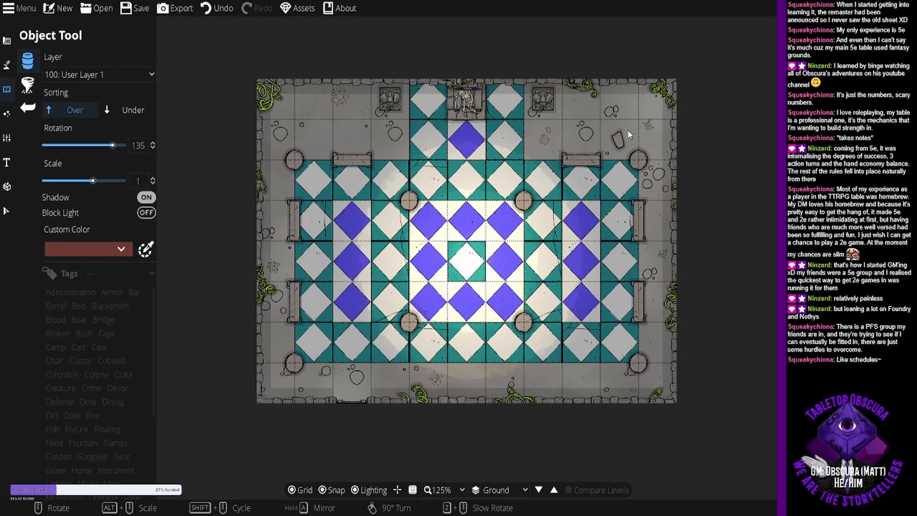
{"action": "left_click", "coordinate": [181, 10]}
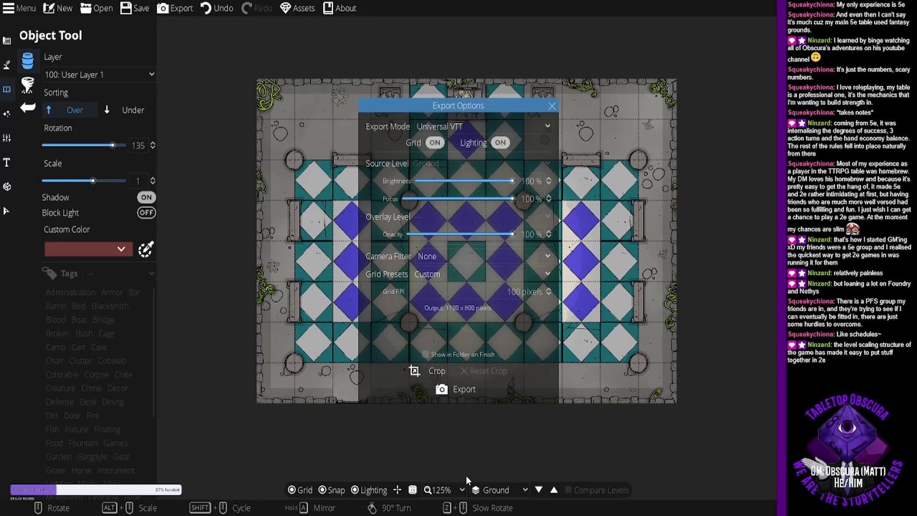
{"action": "left_click", "coordinate": [477, 390]}
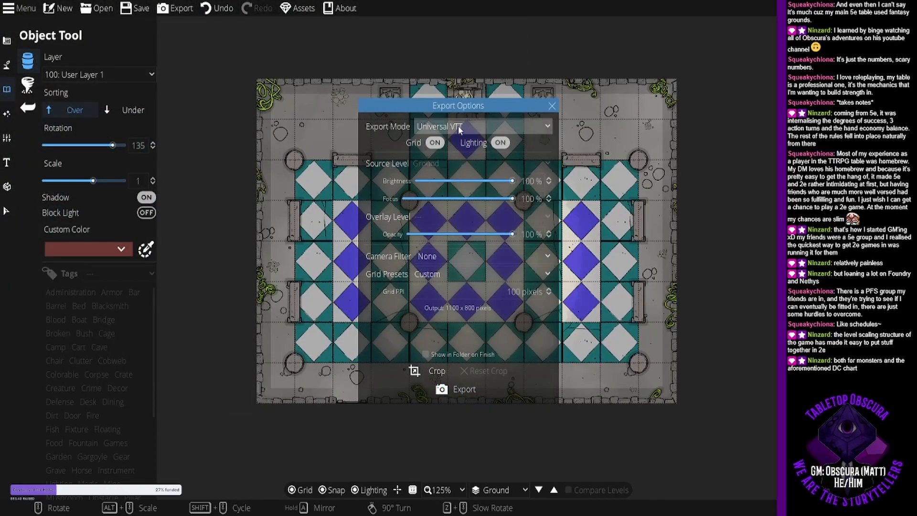
Export the map as a PNG with grid and lighting on, and close the export options.
{"action": "left_click", "coordinate": [459, 128]}
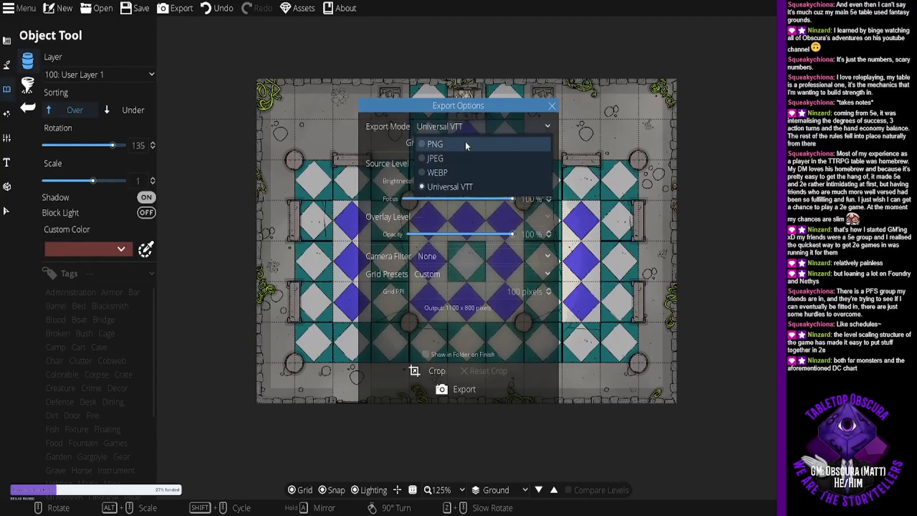
{"action": "left_click", "coordinate": [471, 146]}
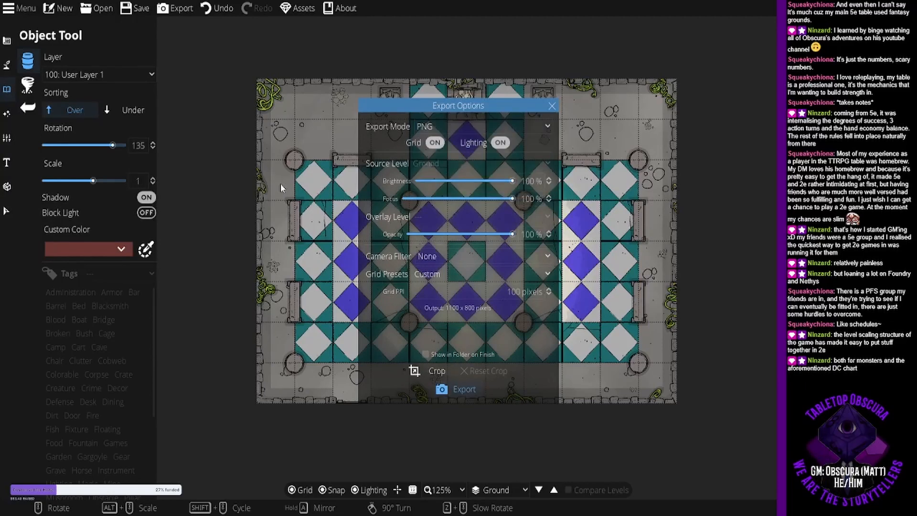
{"action": "left_click", "coordinate": [380, 262]}
{"action": "left_click", "coordinate": [552, 105]}
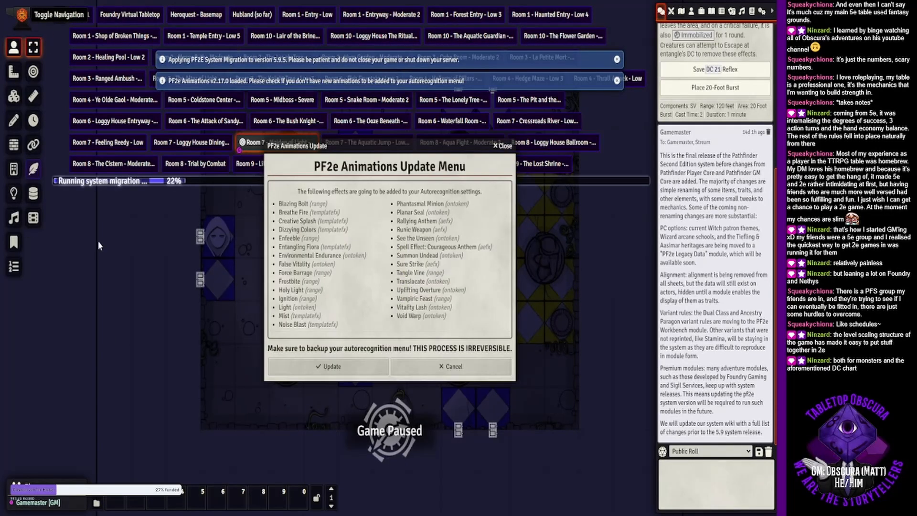
Switch to Foundry Virtual Tabletop, apply the PF2e Animations autorecognition update and dismiss the PF2E system migration summary.
{"action": "left_click", "coordinate": [315, 372]}
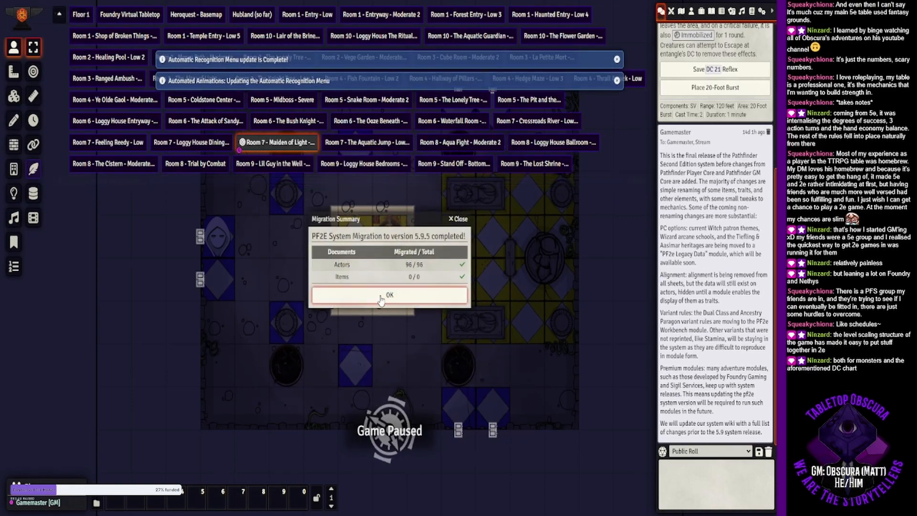
{"action": "left_click", "coordinate": [388, 295]}
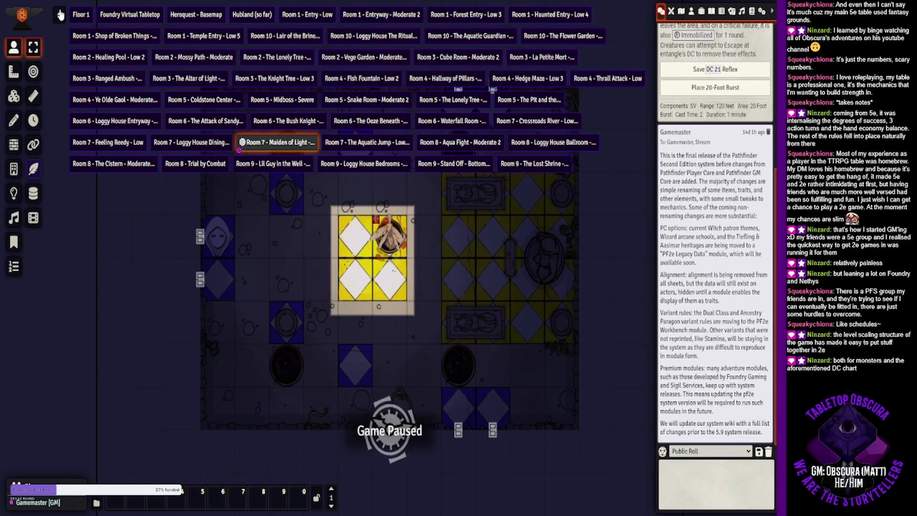
Import the exported Universal VTT throne room file as a new scene with the Universal Battlemap Importer.
{"action": "left_click", "coordinate": [59, 14]}
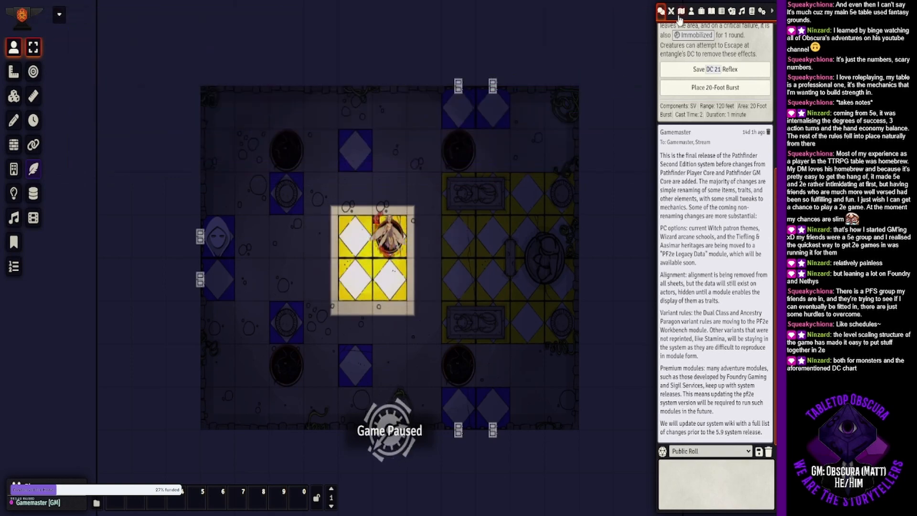
{"action": "left_click", "coordinate": [682, 12]}
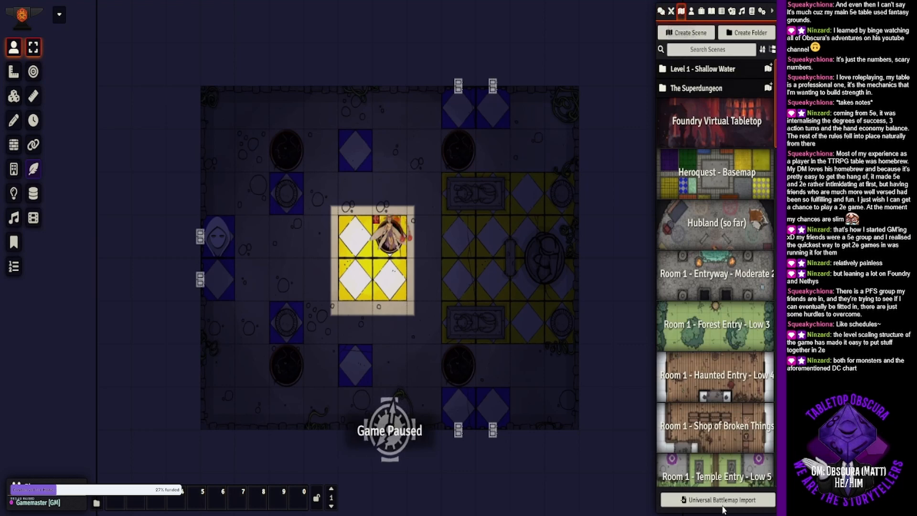
{"action": "left_click", "coordinate": [722, 502]}
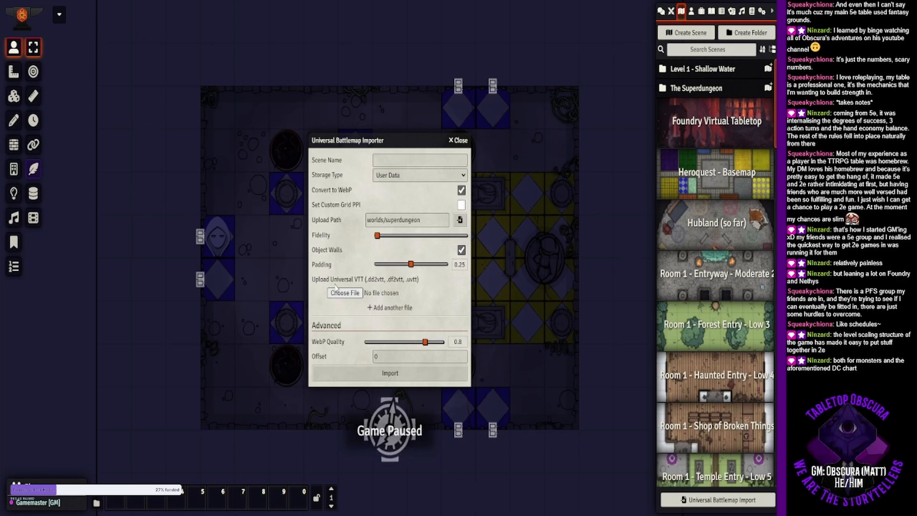
{"action": "left_click", "coordinate": [366, 371]}
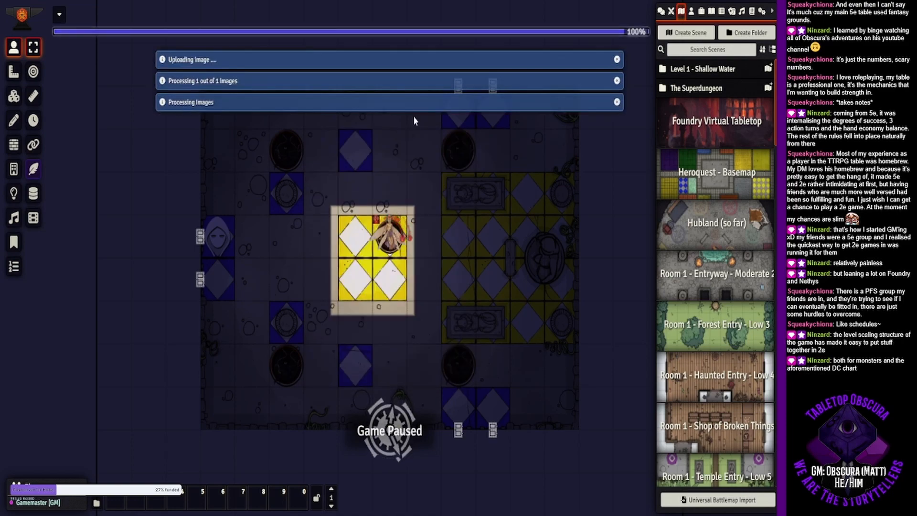
View the imported "Room 8 - Throne Cast in Darkness - Low 5" scene and unpause the game.
{"action": "scroll", "coordinate": [730, 451], "scroll_direction": "down", "scroll_amount": 7}
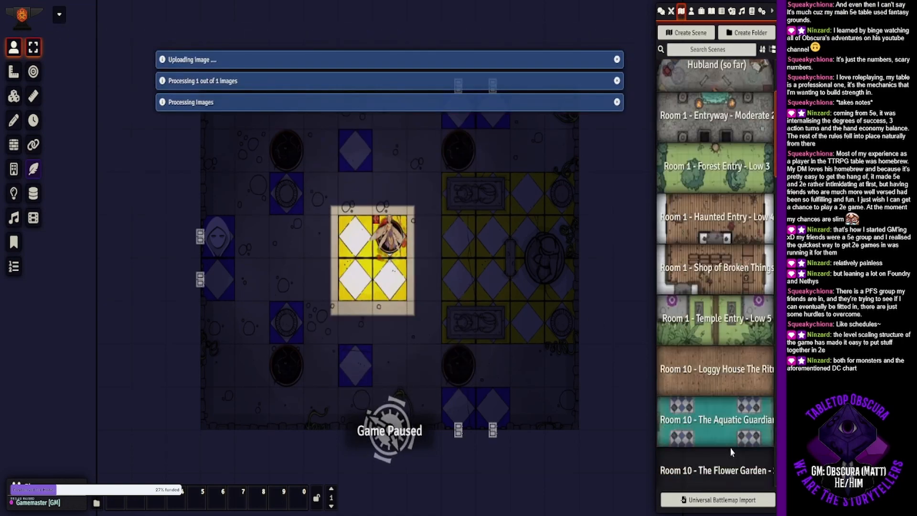
{"action": "scroll", "coordinate": [730, 451], "scroll_direction": "down", "scroll_amount": 7}
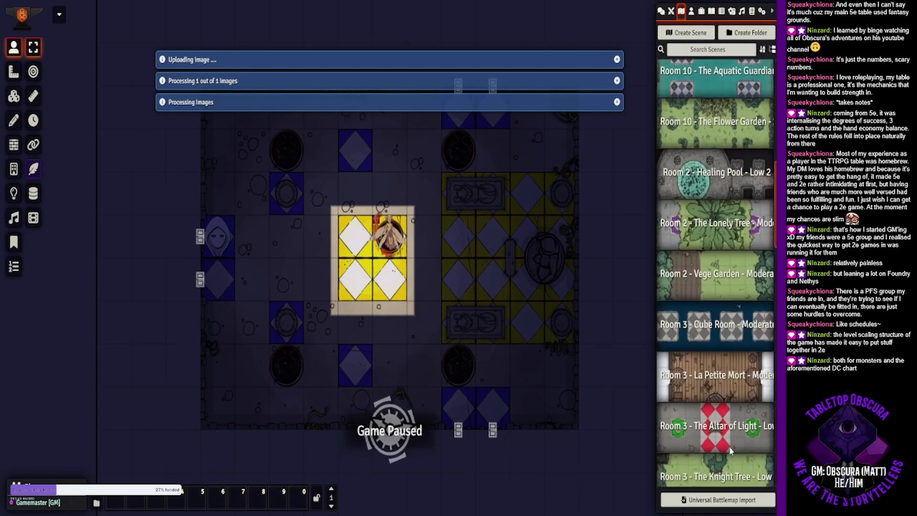
{"action": "scroll", "coordinate": [730, 451], "scroll_direction": "down", "scroll_amount": 10}
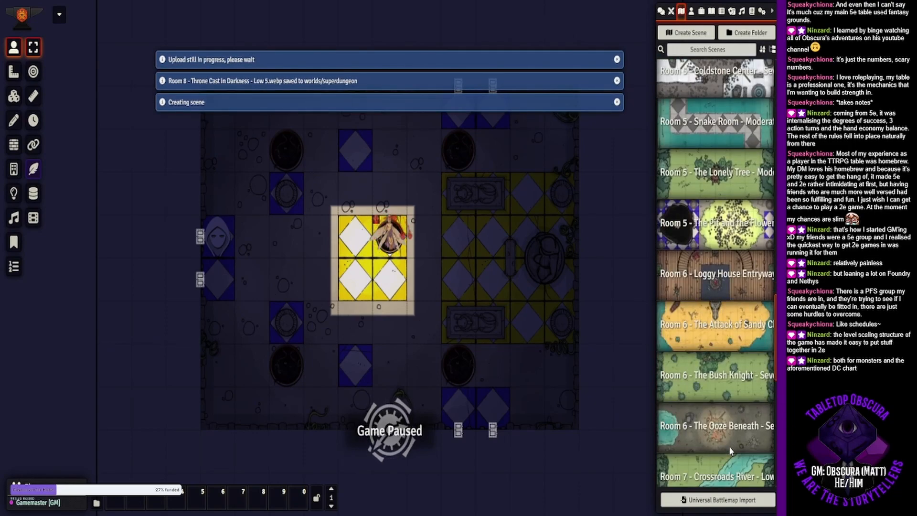
{"action": "scroll", "coordinate": [730, 451], "scroll_direction": "down", "scroll_amount": 12}
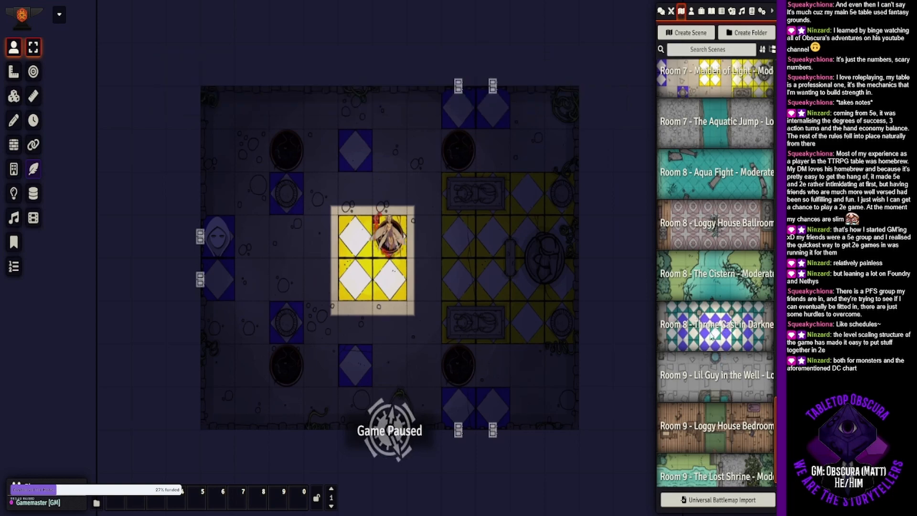
{"action": "right_click", "coordinate": [704, 343]}
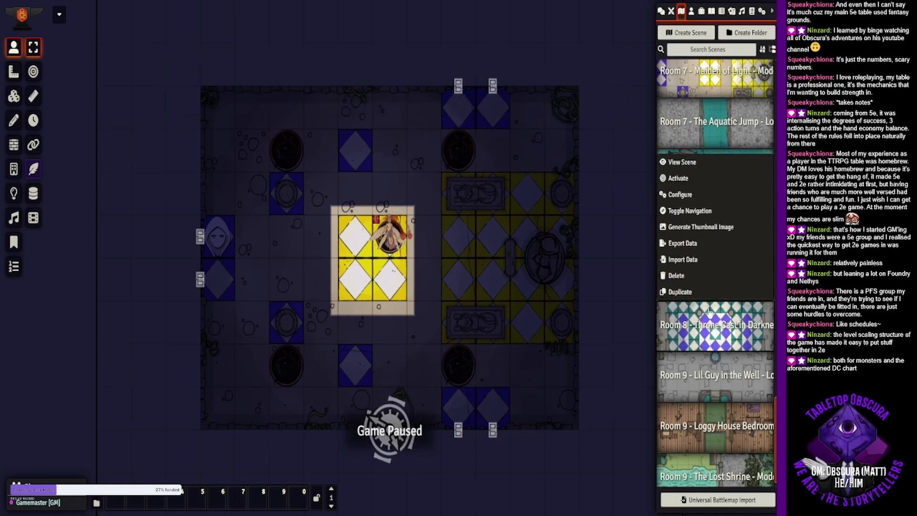
{"action": "left_click", "coordinate": [696, 165]}
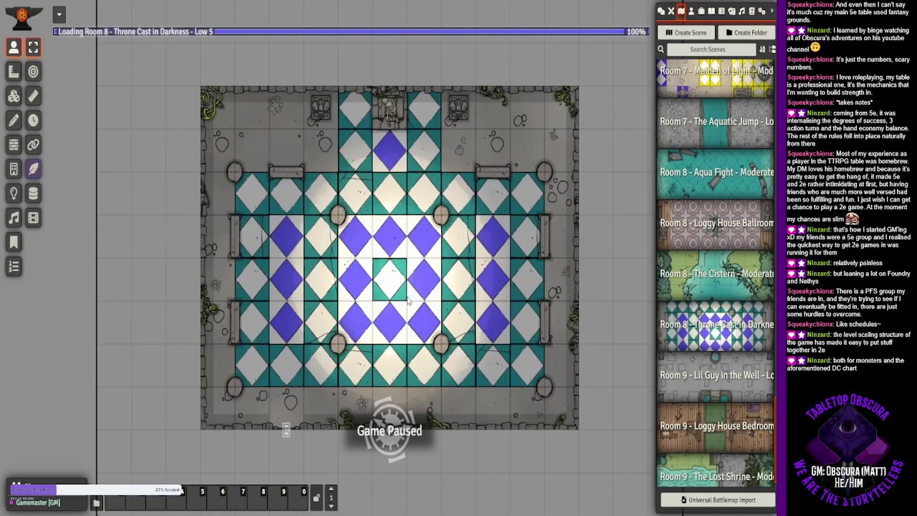
{"action": "key", "text": "space"}
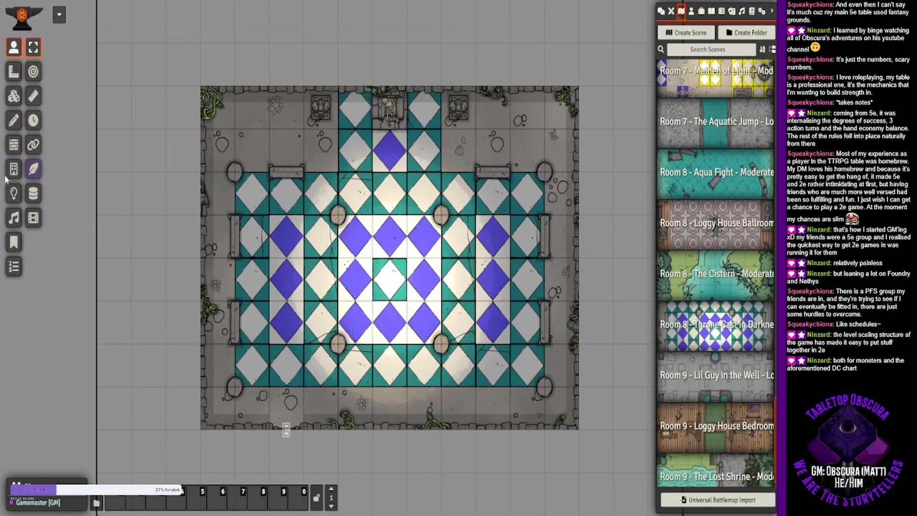
Switch the scene's lighting to darkness and place the Test character's token in the lower-left corner of the room.
{"action": "left_click", "coordinate": [14, 193]}
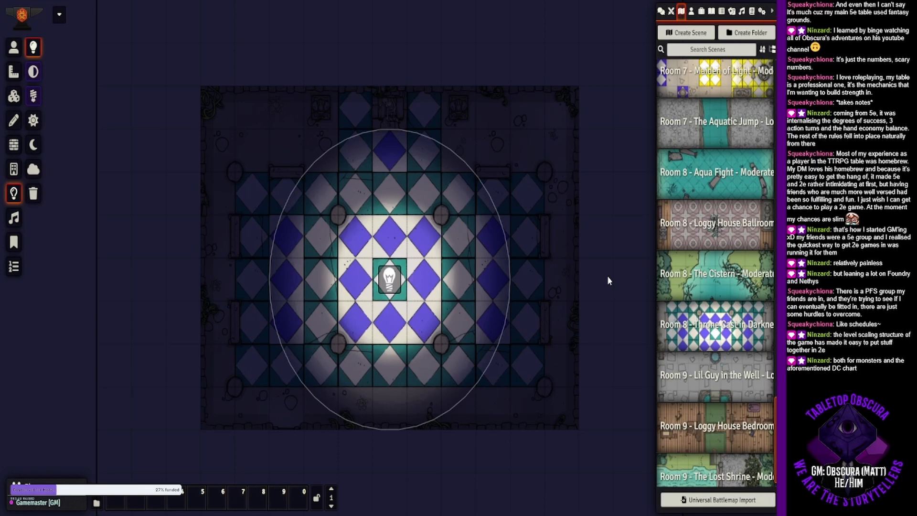
{"action": "left_click", "coordinate": [14, 47]}
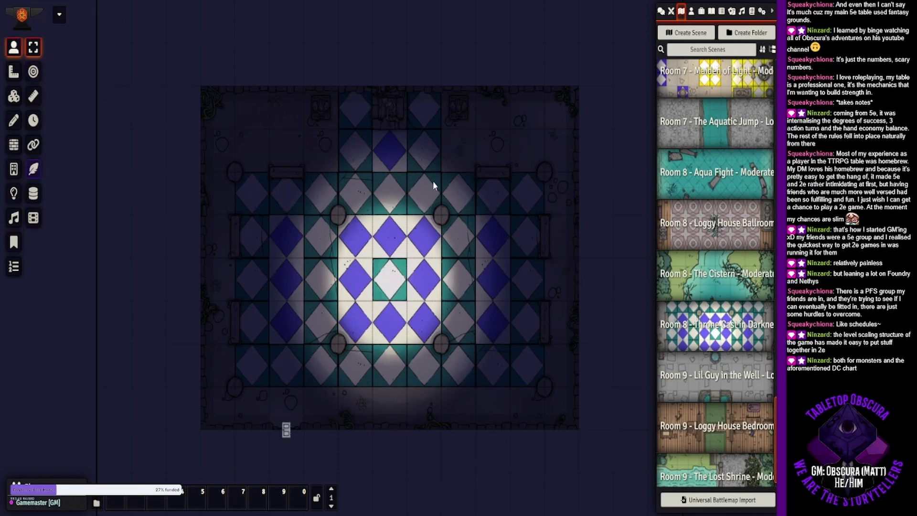
{"action": "left_click", "coordinate": [691, 11]}
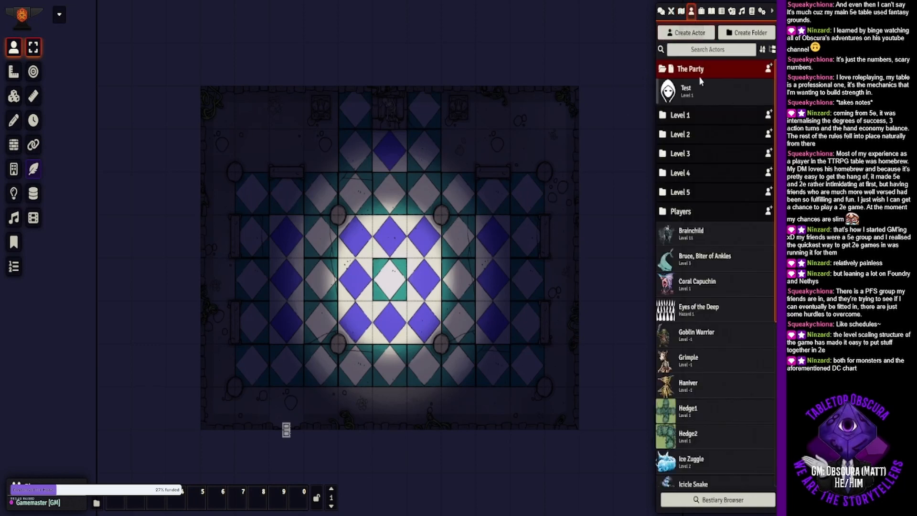
{"action": "left_click_drag", "start_coordinate": [565, 208], "coordinate": [229, 404]}
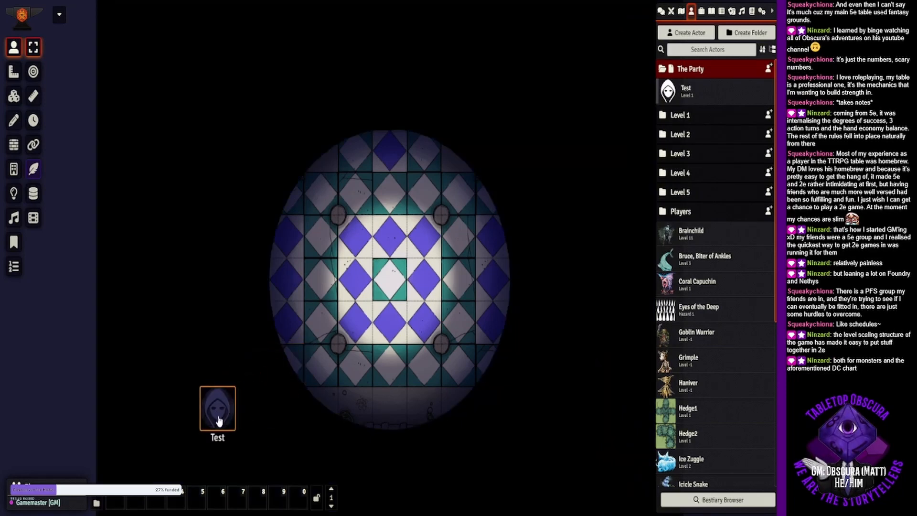
Light the torch in the Test character's encounter actions and close the character sheet.
{"action": "right_click", "coordinate": [216, 409]}
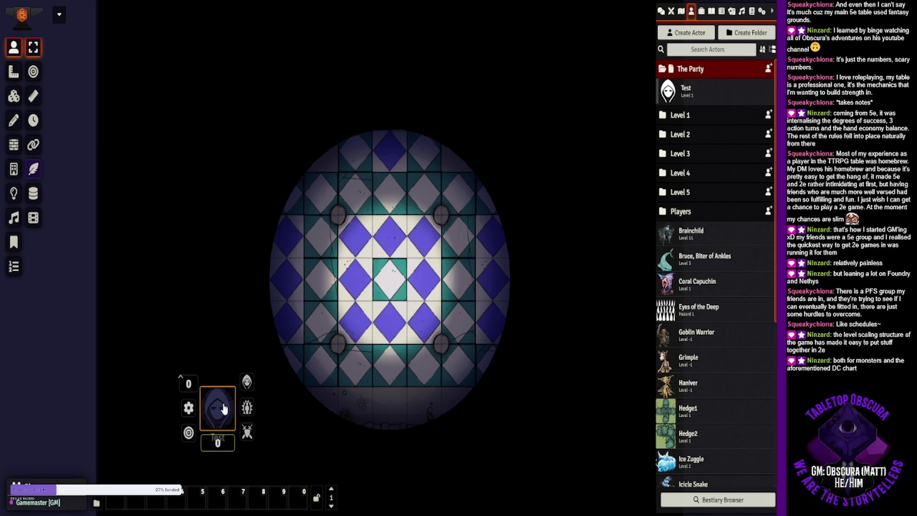
{"action": "double_click", "coordinate": [214, 408]}
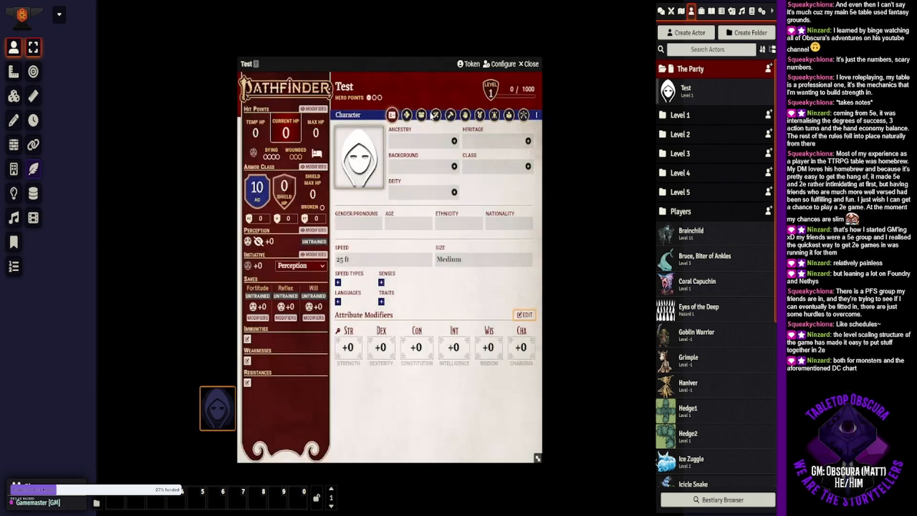
{"action": "left_click", "coordinate": [436, 114]}
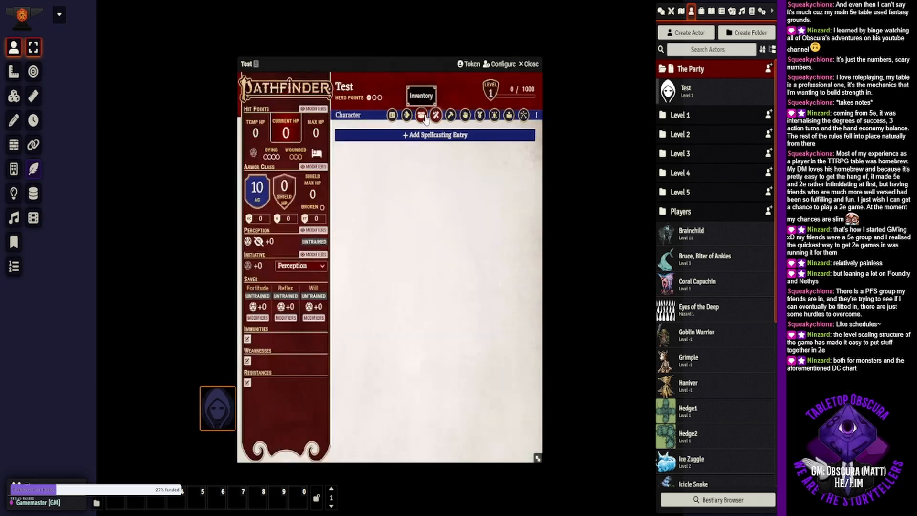
{"action": "left_click", "coordinate": [421, 115]}
{"action": "left_click", "coordinate": [451, 115]}
{"action": "left_click", "coordinate": [406, 114]}
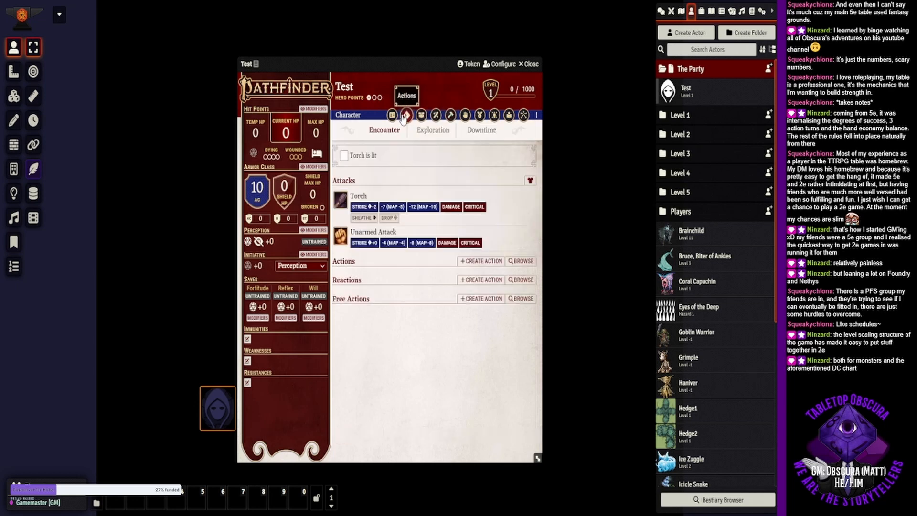
{"action": "left_click", "coordinate": [364, 156]}
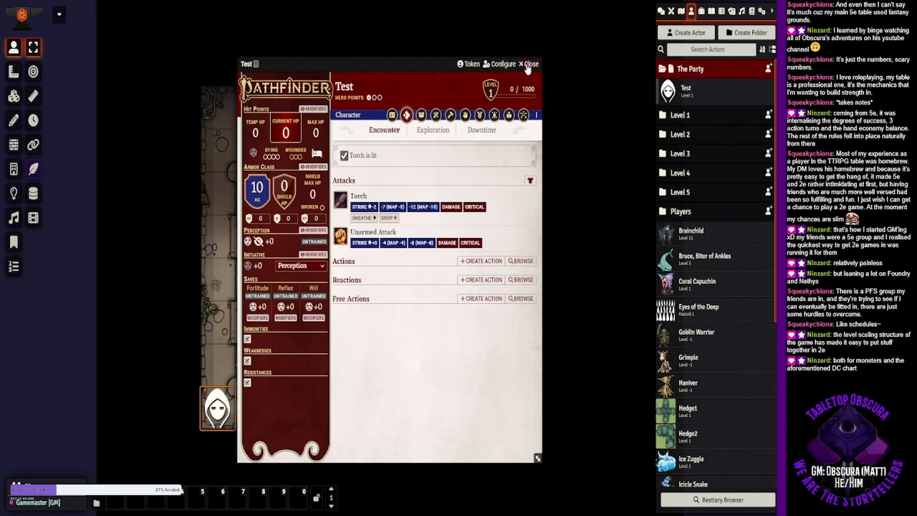
{"action": "left_click", "coordinate": [529, 64]}
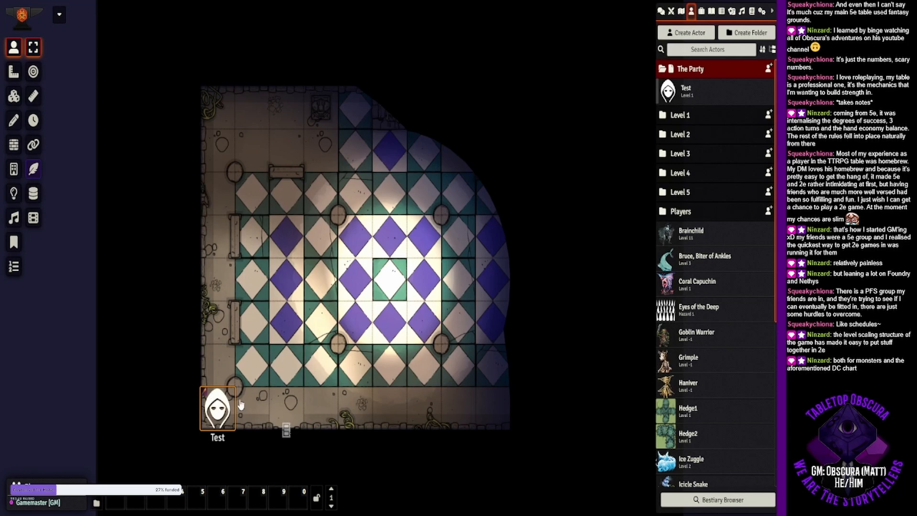
Move the Test token along the lower wall to the lower-right corner to check the torchlight, and delete the token.
{"action": "double_click", "coordinate": [239, 403]}
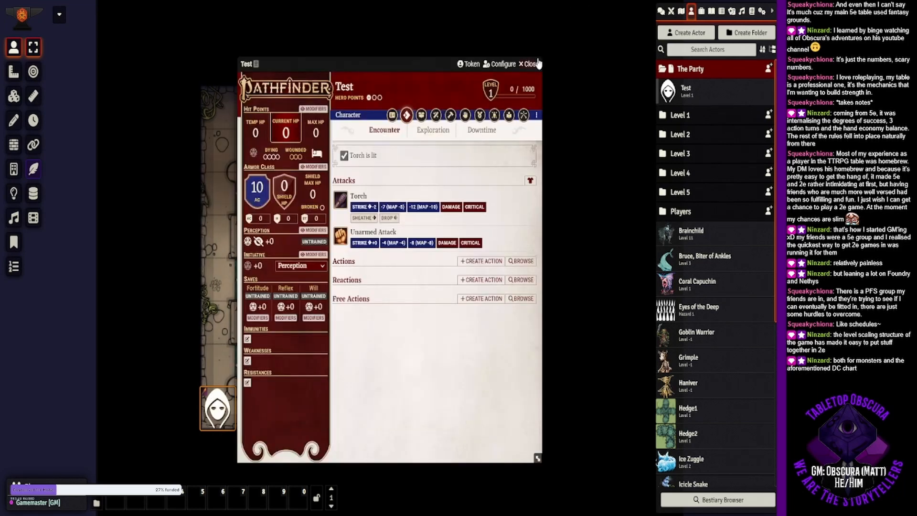
{"action": "left_click", "coordinate": [539, 64]}
{"action": "left_click_drag", "start_coordinate": [217, 408], "coordinate": [372, 397]}
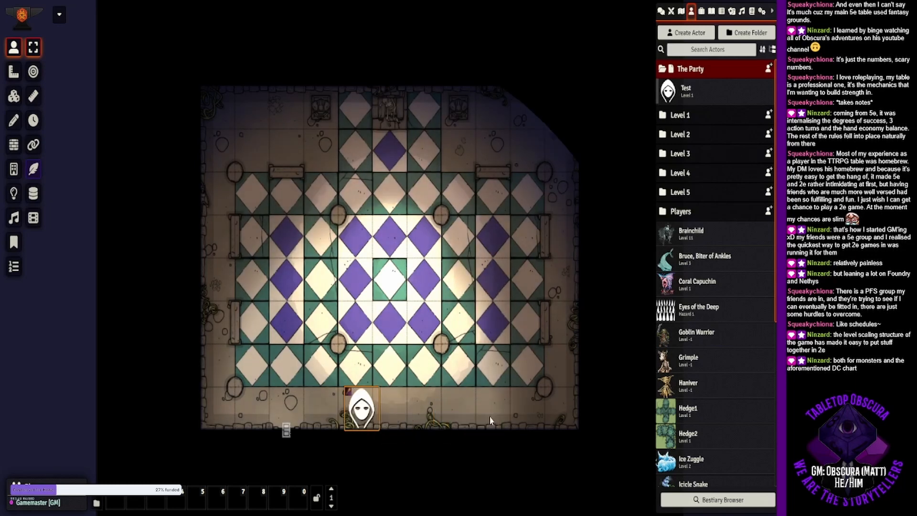
{"action": "left_click_drag", "start_coordinate": [491, 401], "coordinate": [562, 401]}
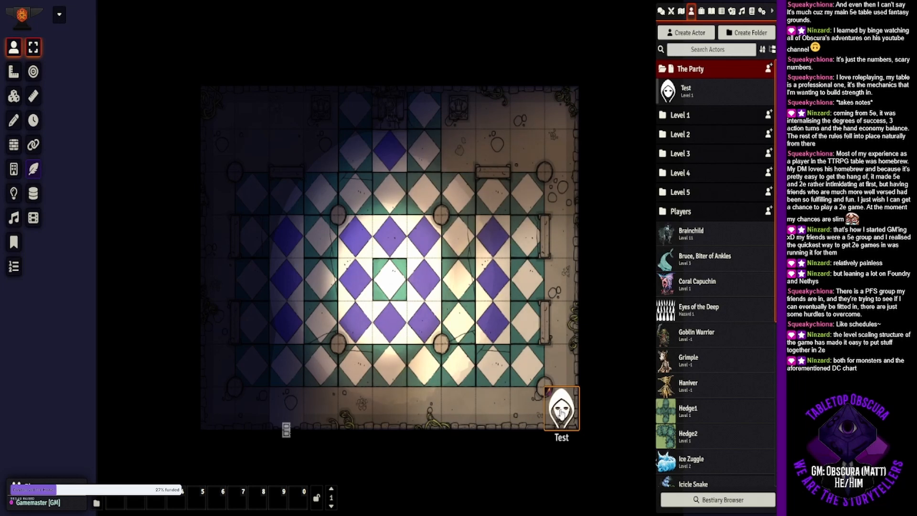
{"action": "key", "text": "Delete"}
Expand the Level 5 actors folder, review the Fetchfisher's creature sheet and close it.
{"action": "left_click_drag", "start_coordinate": [418, 175], "coordinate": [437, 172]}
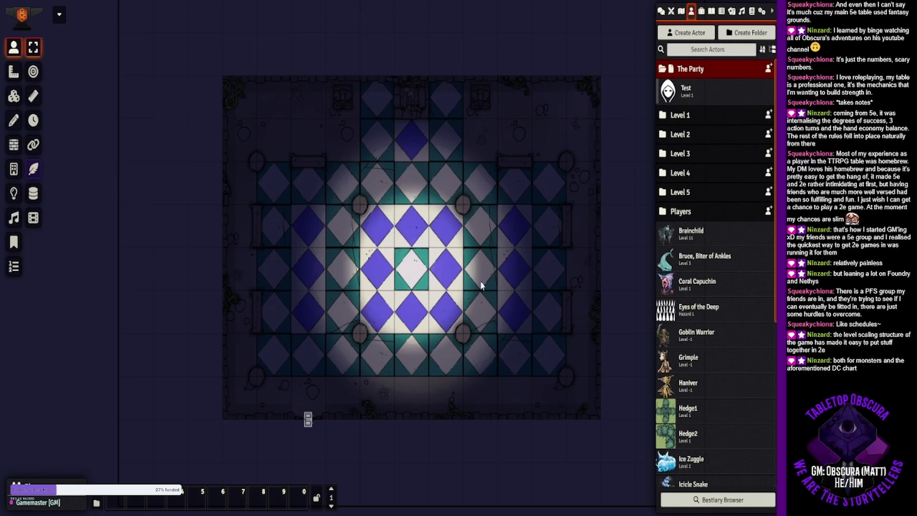
{"action": "scroll", "coordinate": [466, 231], "scroll_direction": "up", "scroll_amount": 1}
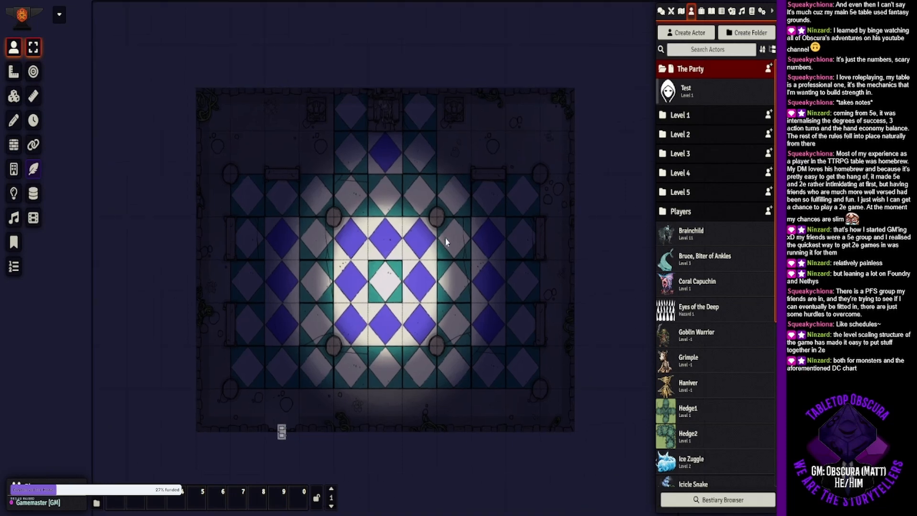
{"action": "scroll", "coordinate": [454, 241], "scroll_direction": "up", "scroll_amount": 1}
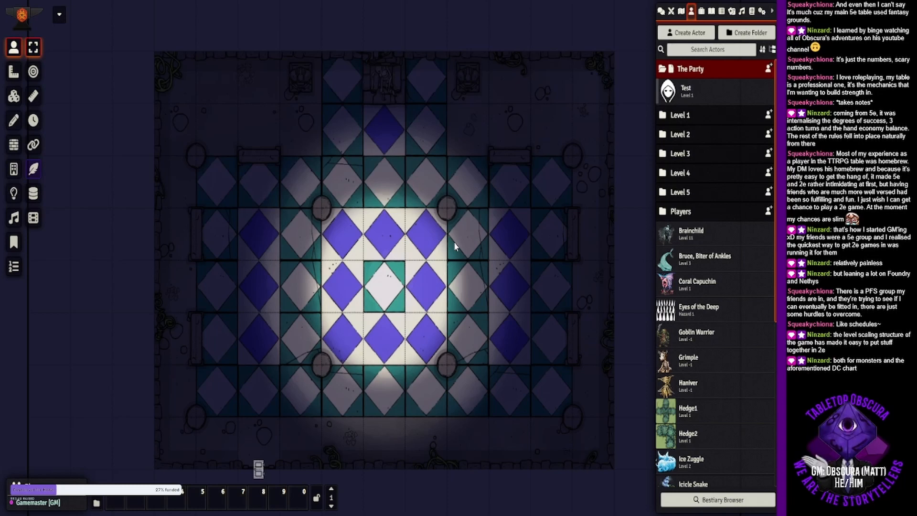
{"action": "left_click_drag", "start_coordinate": [458, 272], "coordinate": [460, 243]}
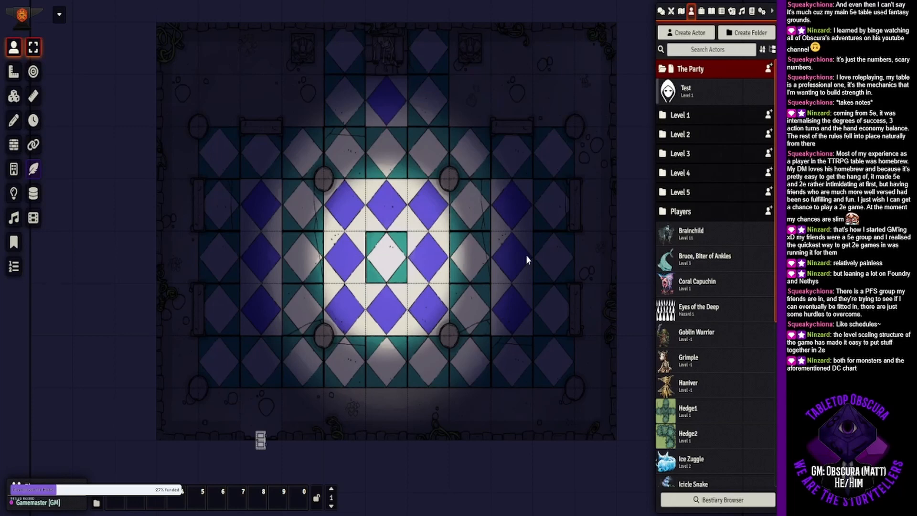
{"action": "left_click", "coordinate": [691, 196]}
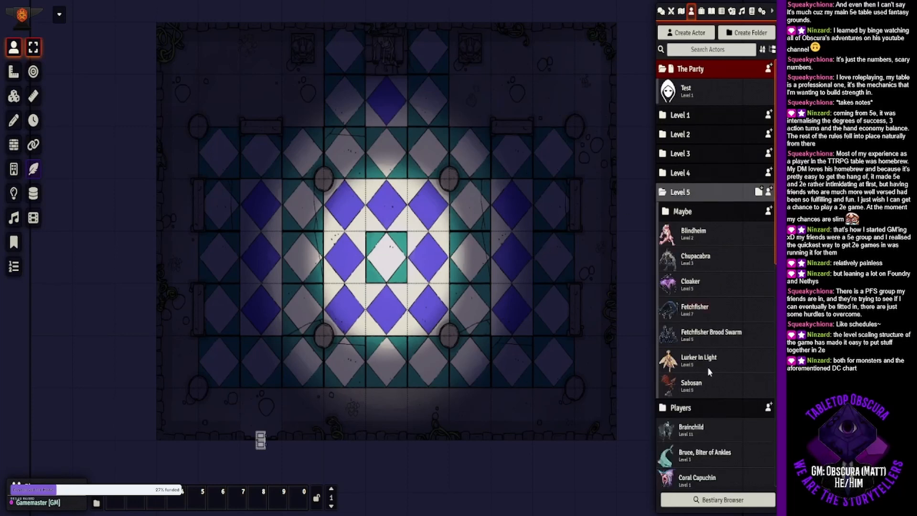
{"action": "left_click", "coordinate": [695, 308]}
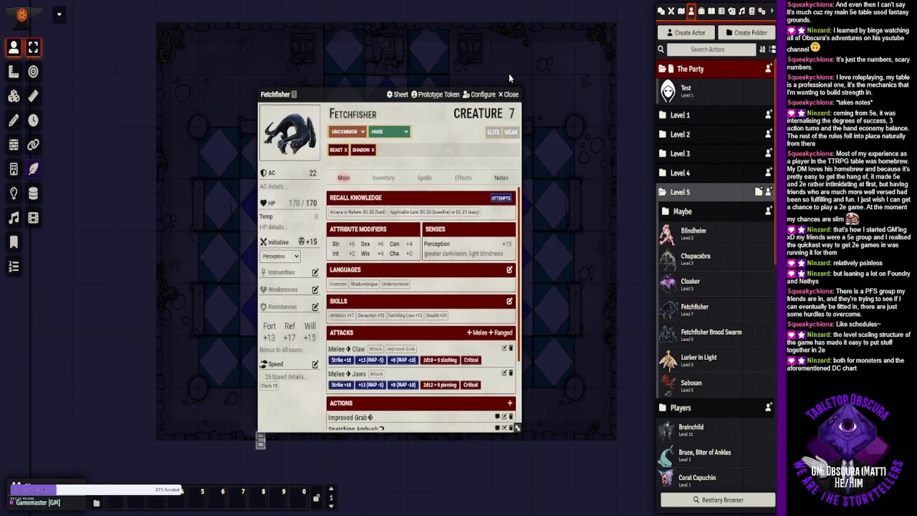
{"action": "left_click", "coordinate": [509, 95]}
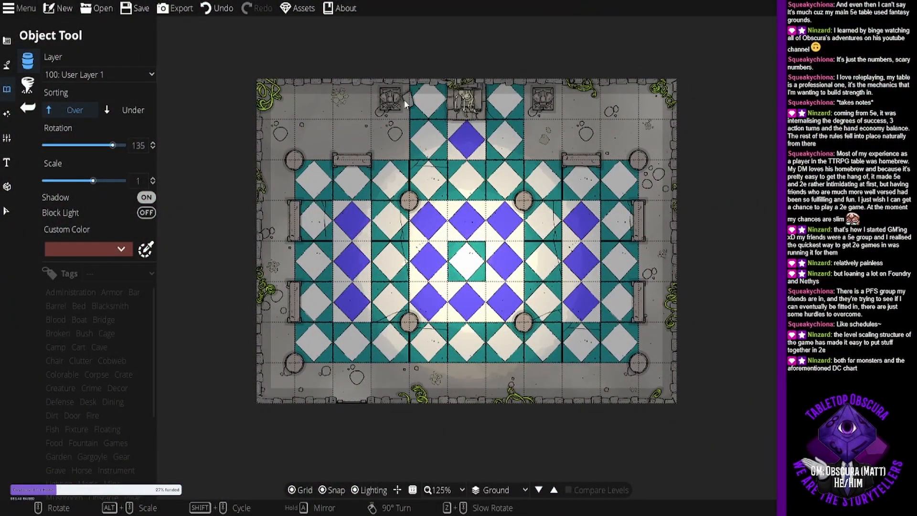
Create a new map 8 tiles wide and 11 tiles high.
{"action": "left_click", "coordinate": [63, 17]}
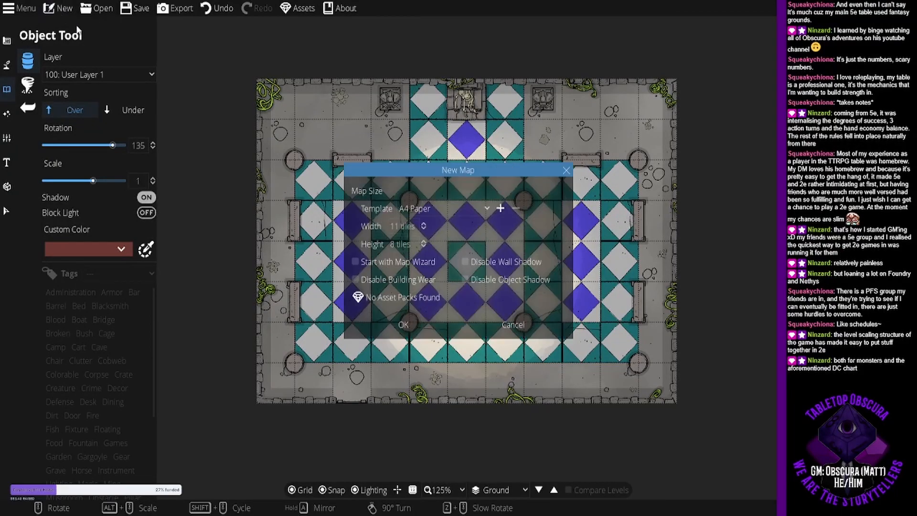
{"action": "left_click", "coordinate": [397, 226]}
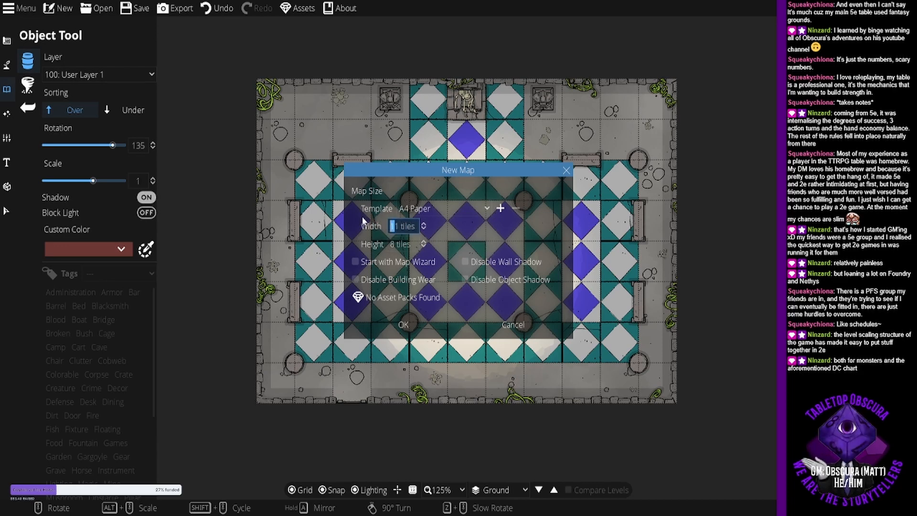
{"action": "key", "text": "BackSpace"}
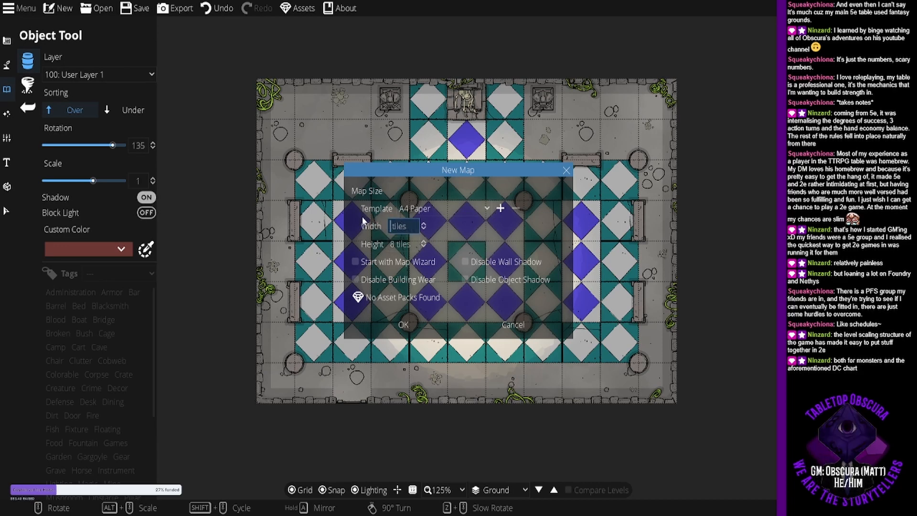
{"action": "type", "text": "8"}
{"action": "left_click", "coordinate": [389, 243]}
{"action": "key", "text": "BackSpace"}
{"action": "type", "text": "11"}
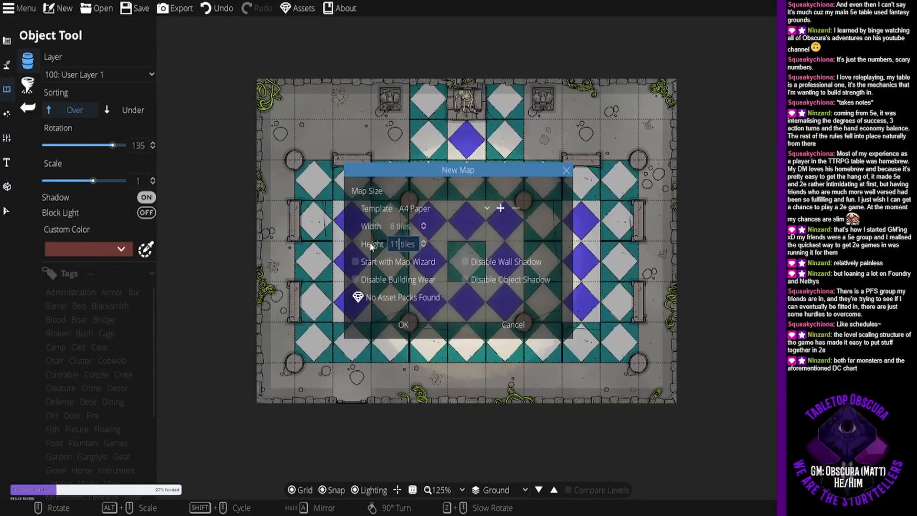
{"action": "left_click", "coordinate": [404, 325]}
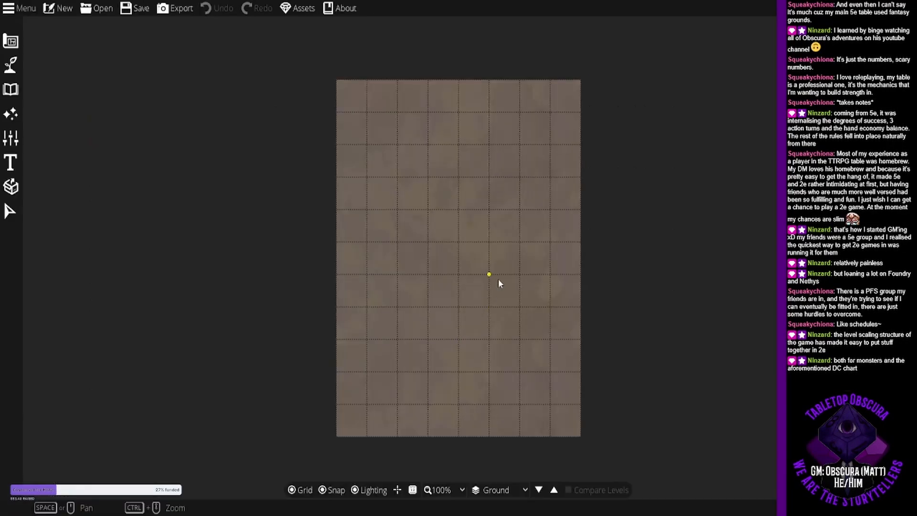
Draw a rectangular building over the whole map with the plain grey stone floor and Cobble walls.
{"action": "left_click", "coordinate": [11, 41]}
{"action": "left_click", "coordinate": [47, 60]}
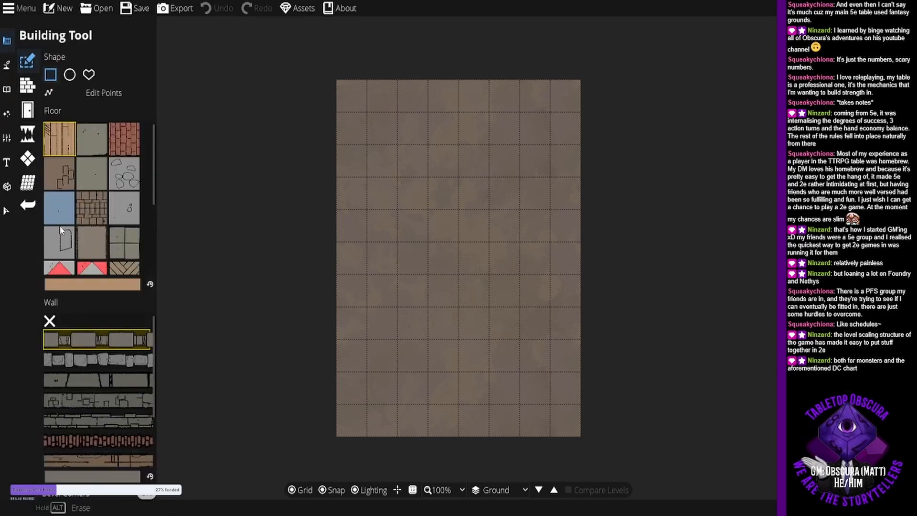
{"action": "left_click", "coordinate": [125, 208]}
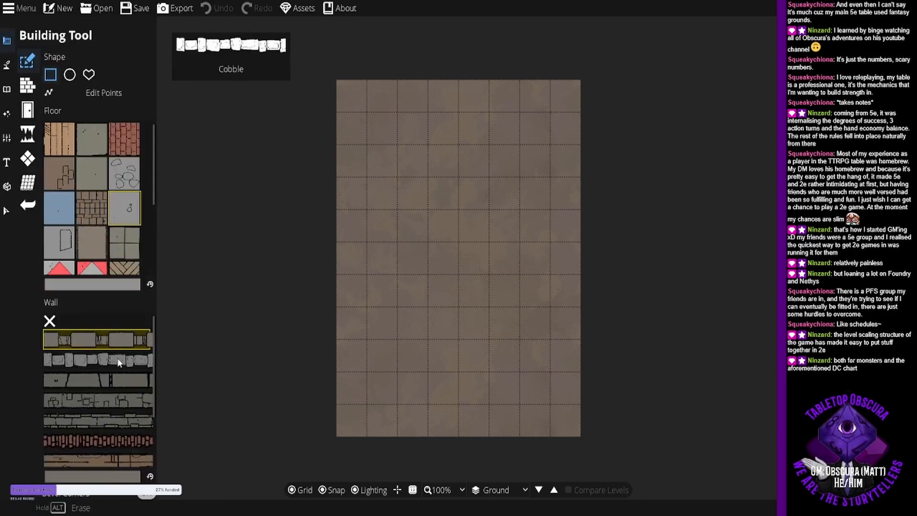
{"action": "left_click", "coordinate": [97, 359]}
{"action": "mouse_move", "coordinate": [339, 84]}
{"action": "left_mouse_down"}
{"action": "mouse_move", "coordinate": [549, 481]}
{"action": "mouse_move", "coordinate": [580, 427]}
{"action": "left_mouse_up"}
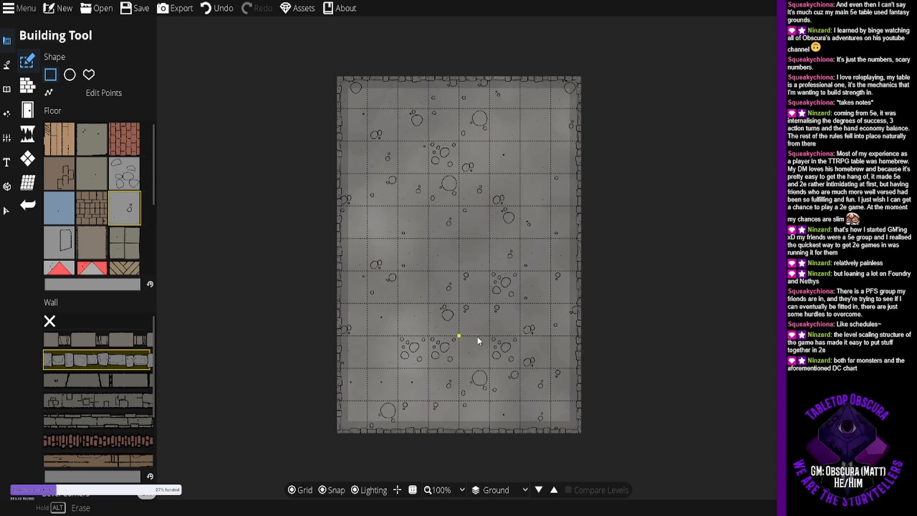
Cut a two-tile-wide opening in the centre of the lower wall using the two grey mirrored portal styles.
{"action": "left_click_drag", "start_coordinate": [456, 328], "coordinate": [439, 283]}
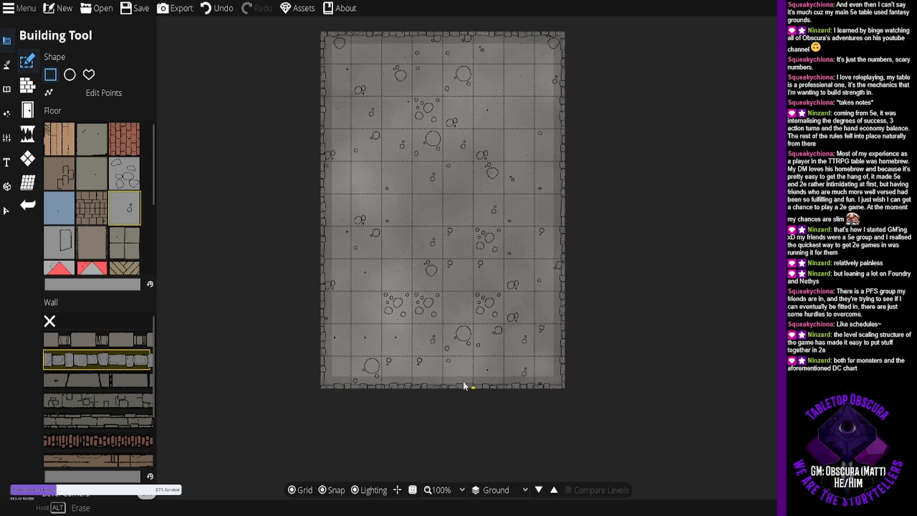
{"action": "left_click", "coordinate": [28, 110]}
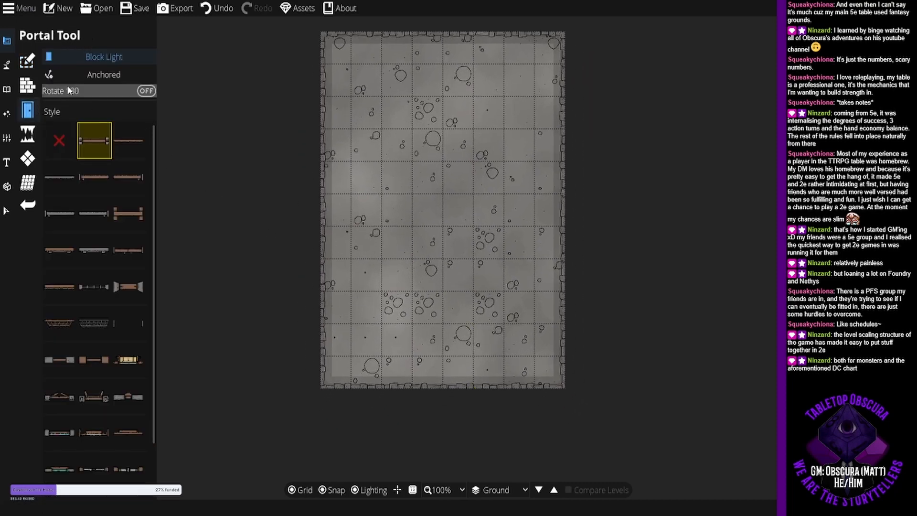
{"action": "left_click", "coordinate": [99, 222]}
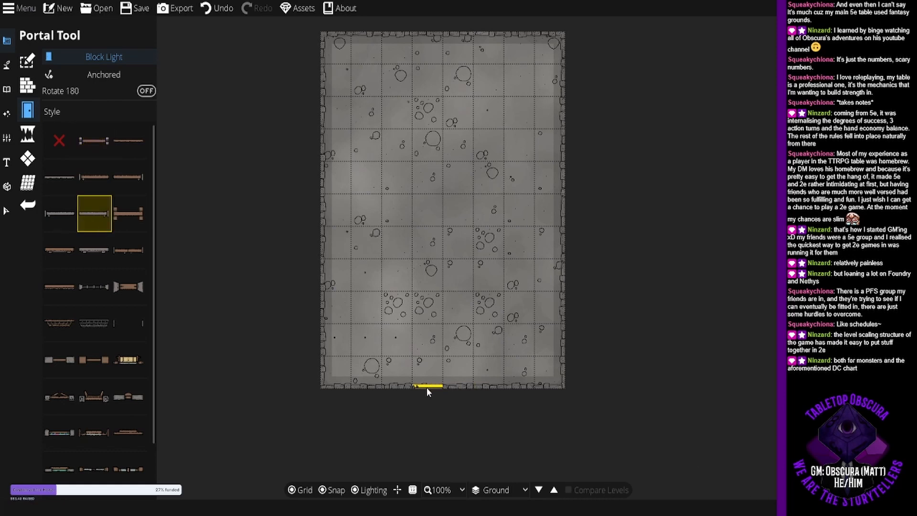
{"action": "left_click", "coordinate": [426, 387]}
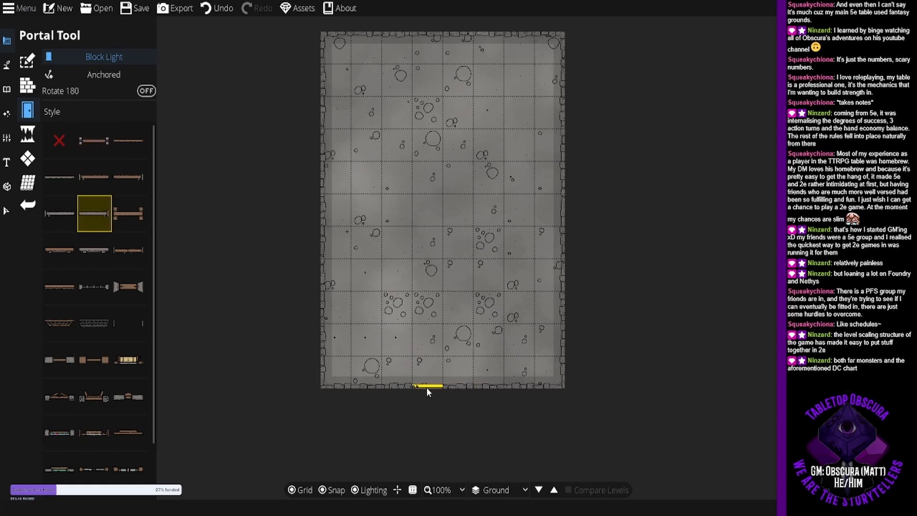
{"action": "left_click", "coordinate": [66, 207]}
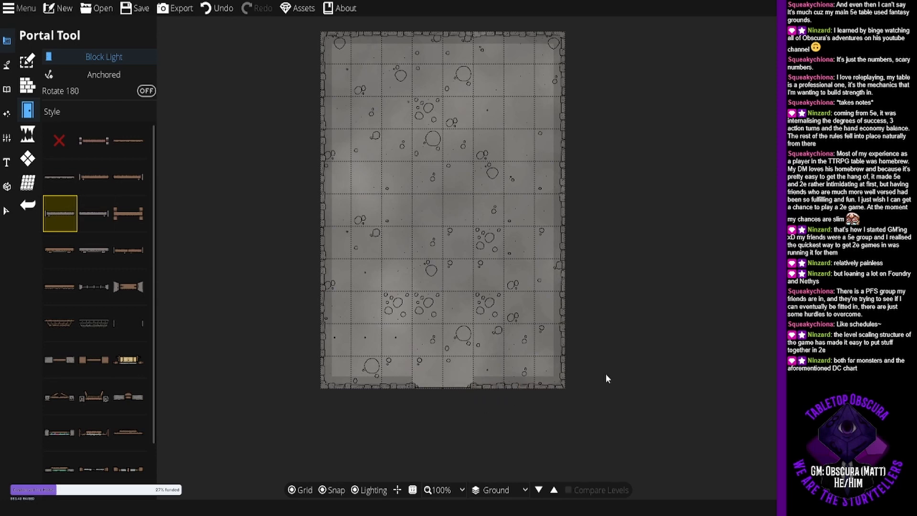
Cut a matching two-tile-wide opening in the centre of the upper wall with the same pair of grey portals.
{"action": "left_click_drag", "start_coordinate": [508, 284], "coordinate": [511, 321]}
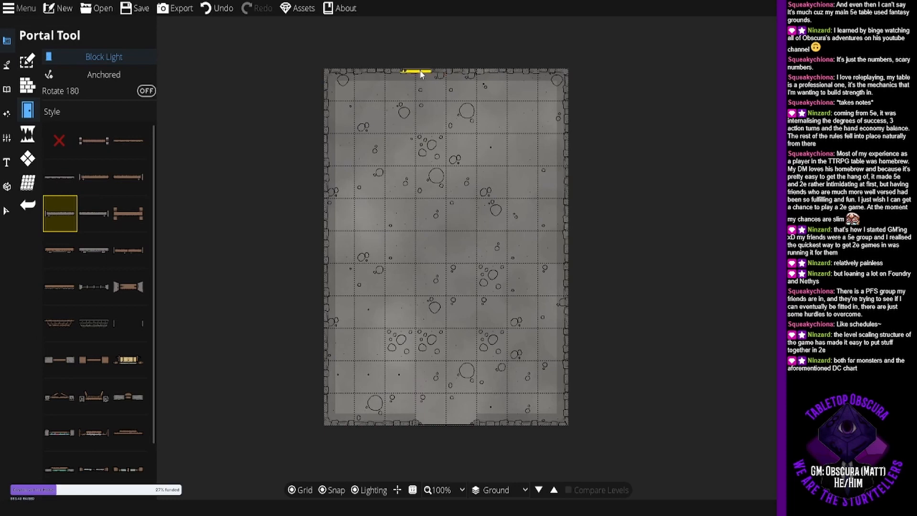
{"action": "left_click", "coordinate": [437, 72]}
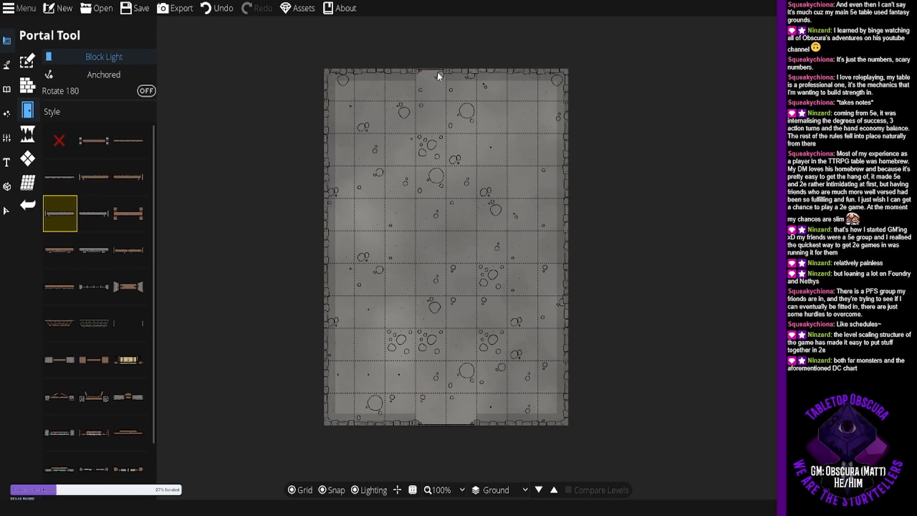
{"action": "left_click", "coordinate": [98, 206]}
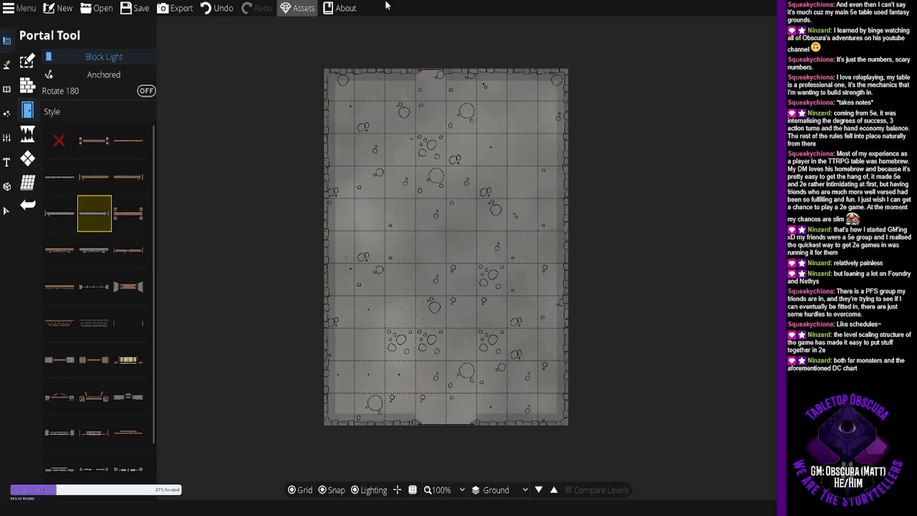
{"action": "left_click", "coordinate": [455, 74]}
Lay a four-tile-wide strip of coloured-corner diamond tiles in orange-brown 8b4919 between the lower and upper walls.
{"action": "left_click_drag", "start_coordinate": [491, 300], "coordinate": [445, 287]}
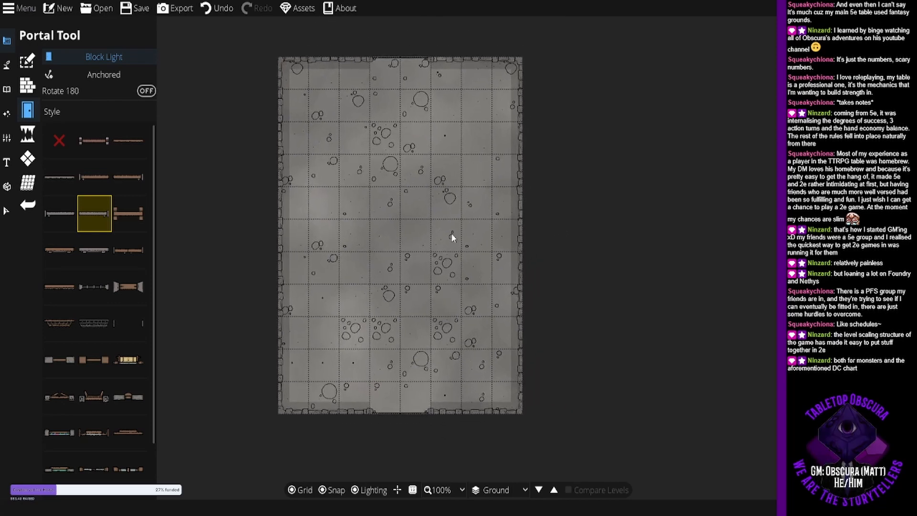
{"action": "left_click", "coordinate": [29, 183]}
{"action": "left_click", "coordinate": [27, 158]}
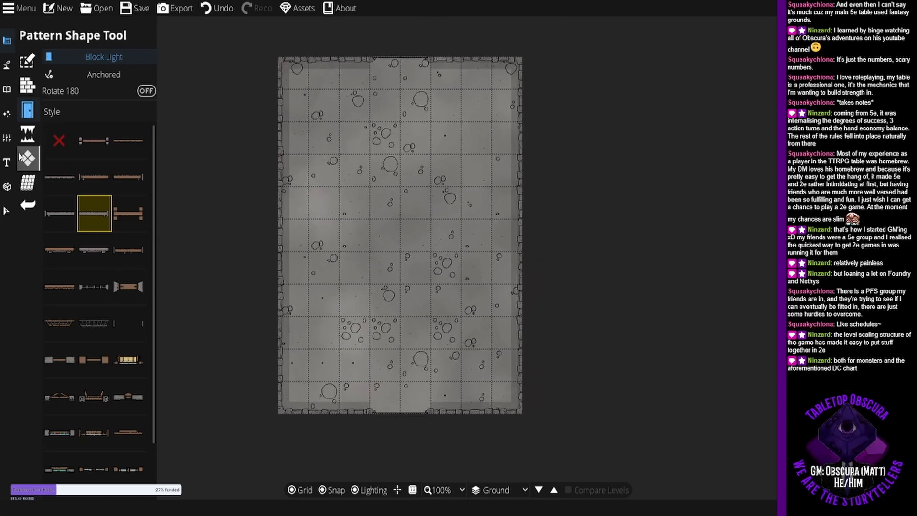
{"action": "left_click", "coordinate": [129, 321]}
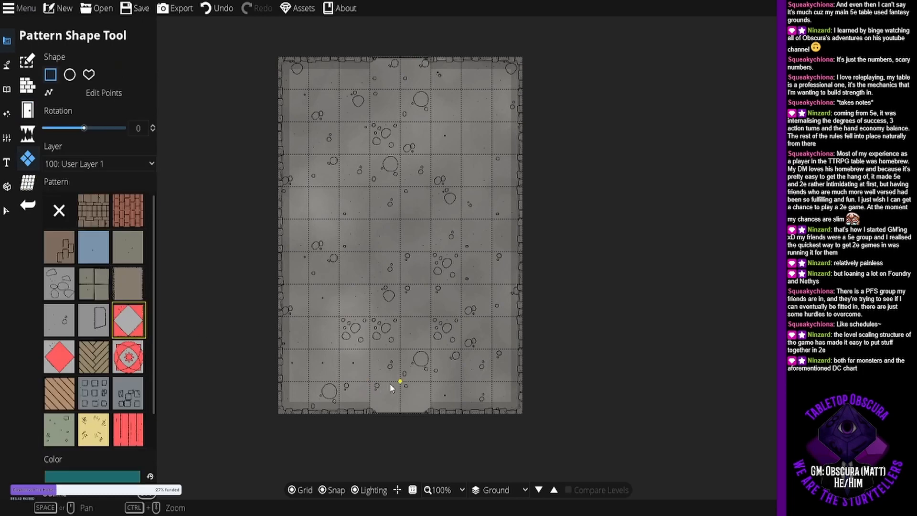
{"action": "left_click", "coordinate": [92, 476]}
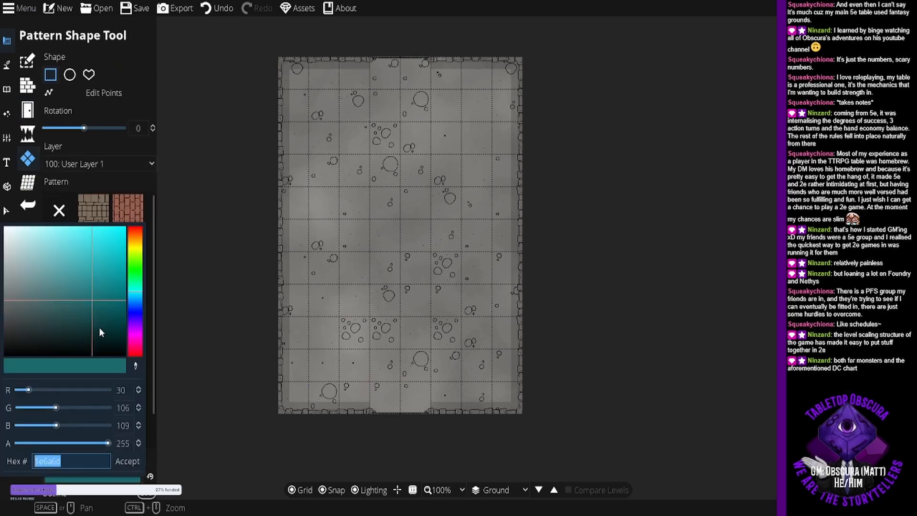
{"action": "left_click_drag", "start_coordinate": [134, 279], "coordinate": [104, 285]}
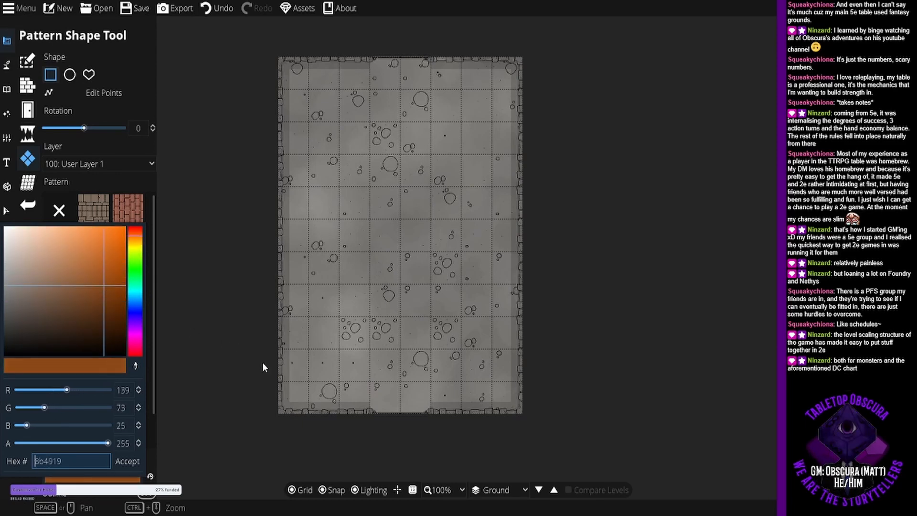
{"action": "left_click", "coordinate": [132, 462]}
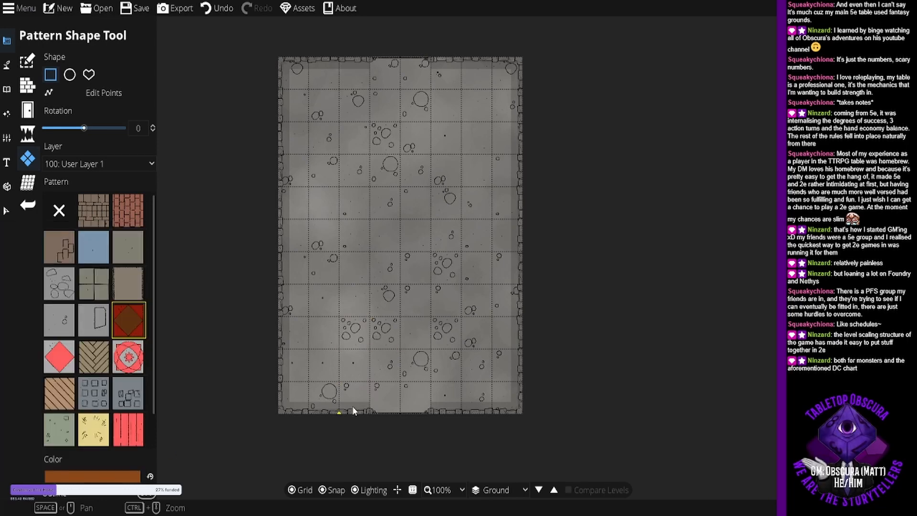
{"action": "left_click_drag", "start_coordinate": [351, 406], "coordinate": [458, 60]}
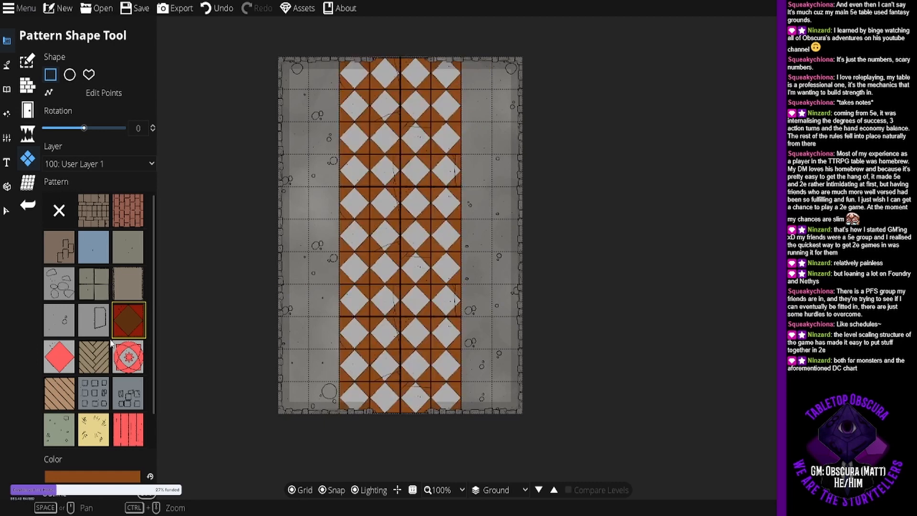
Set the coloured-centre diamond pattern to yellow aa990e and draw a 2 by 2 tile block one tile above the lower wall.
{"action": "left_click", "coordinate": [66, 354]}
{"action": "left_click", "coordinate": [87, 473]}
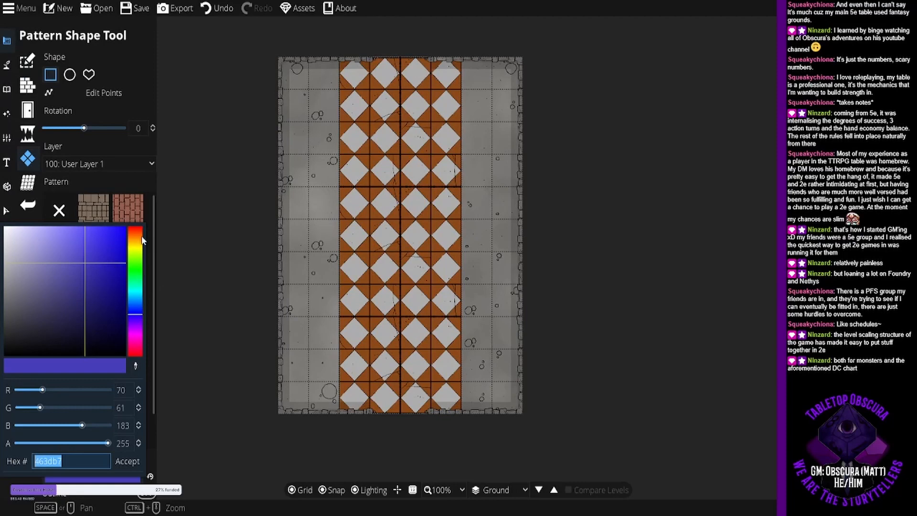
{"action": "left_click", "coordinate": [138, 248]}
{"action": "left_click_drag", "start_coordinate": [101, 300], "coordinate": [116, 270]}
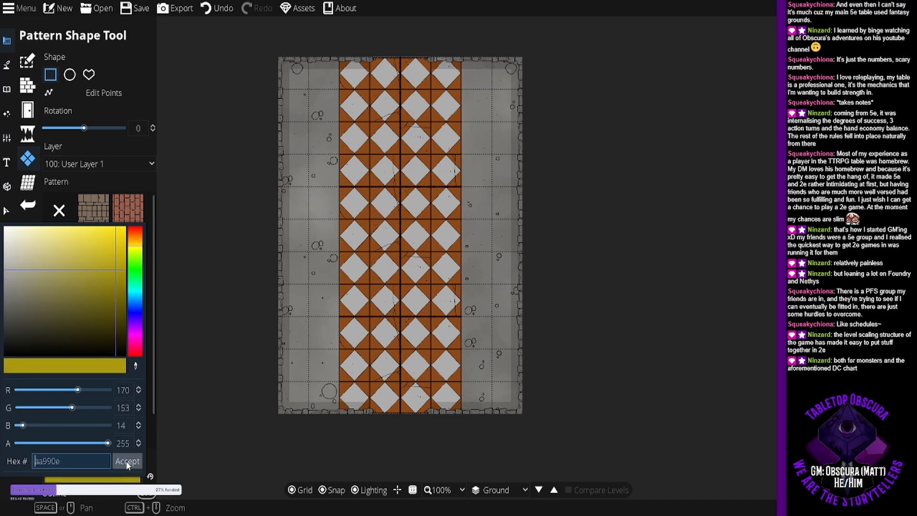
{"action": "left_click", "coordinate": [129, 466]}
{"action": "left_click_drag", "start_coordinate": [382, 368], "coordinate": [430, 316]}
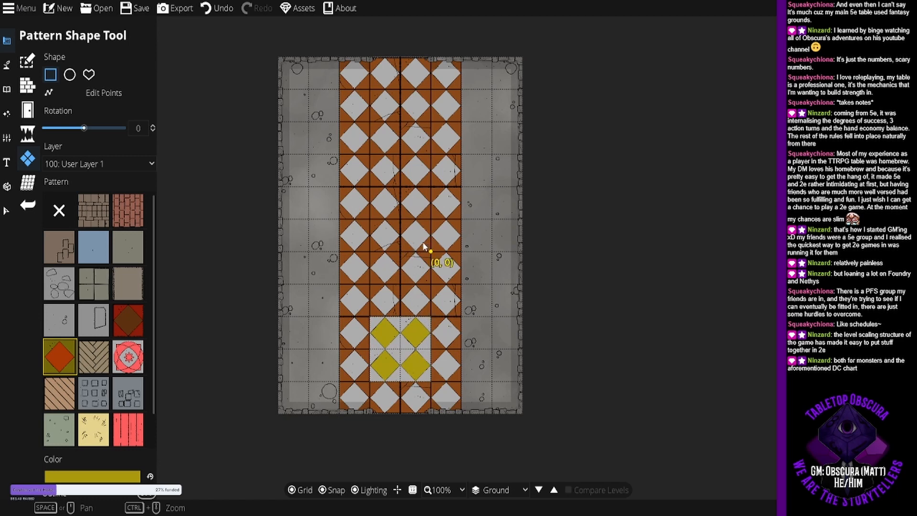
{"action": "left_click_drag", "start_coordinate": [430, 252], "coordinate": [370, 188]}
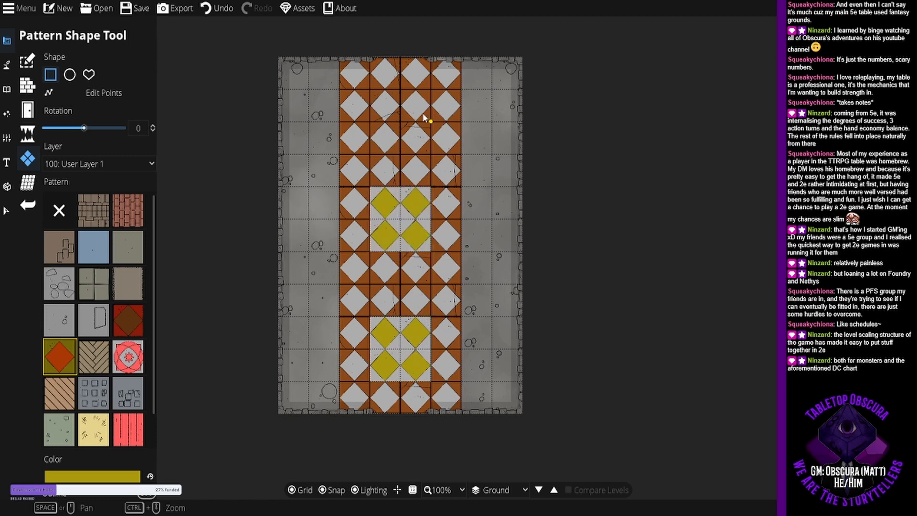
{"action": "left_click_drag", "start_coordinate": [432, 124], "coordinate": [380, 70]}
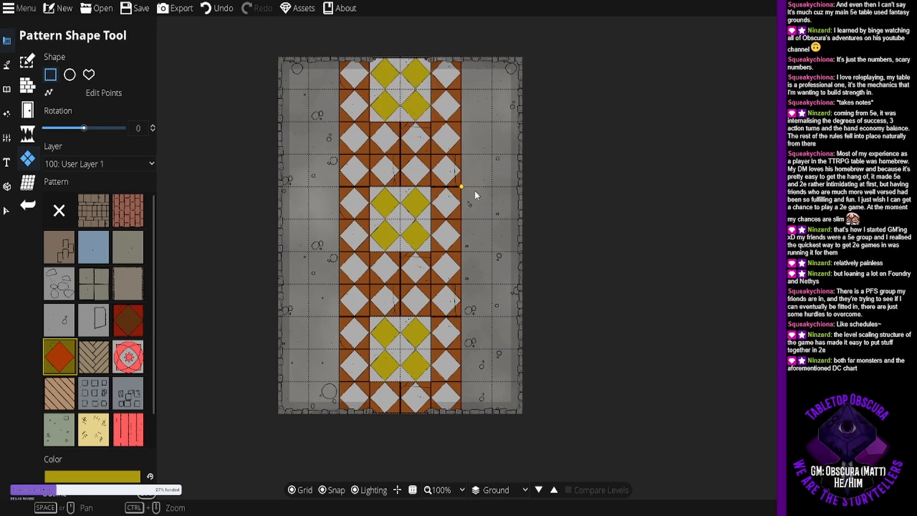
{"action": "key", "text": "ctrl+z"}
{"action": "key", "text": "ctrl+z"}
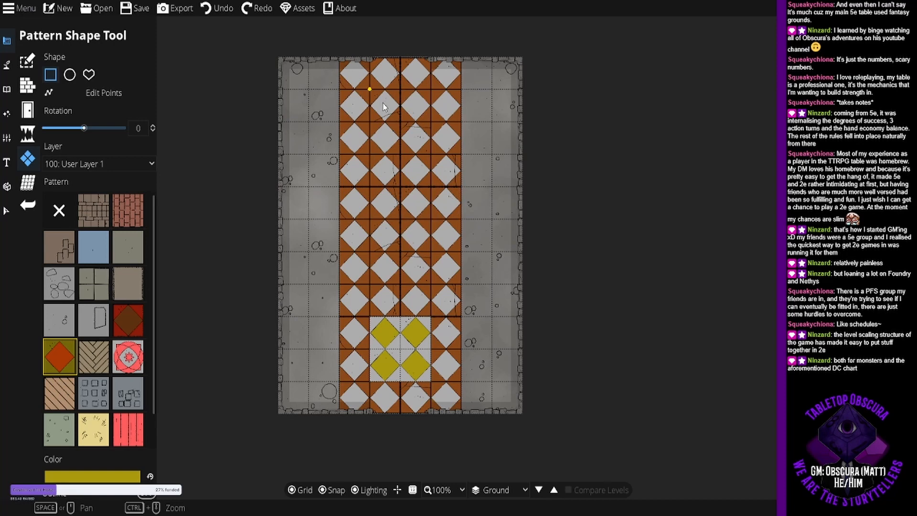
Draw a 2 by 2 yellow diamond block one tile below the upper wall and a 2 by 3 block in the strip's centre.
{"action": "left_click_drag", "start_coordinate": [369, 90], "coordinate": [432, 157]}
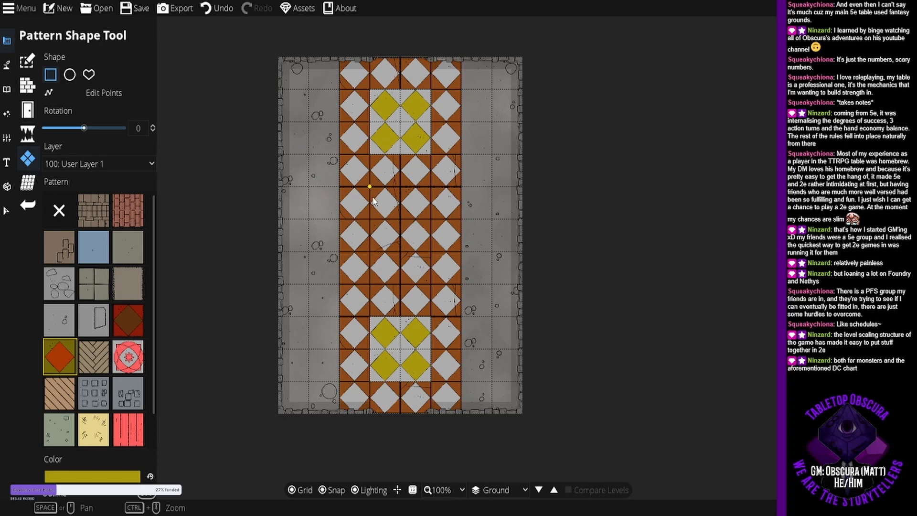
{"action": "left_click_drag", "start_coordinate": [371, 188], "coordinate": [432, 286]}
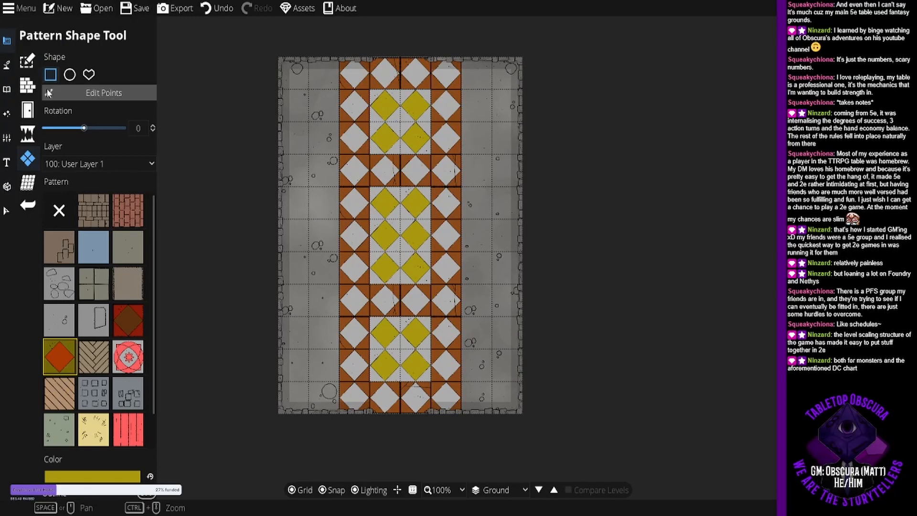
Place a Pillar Stone 31 on the tiled strip's right edge, two tiles above the lower wall.
{"action": "left_click", "coordinate": [9, 70]}
{"action": "left_click", "coordinate": [9, 87]}
{"action": "left_click", "coordinate": [48, 62]}
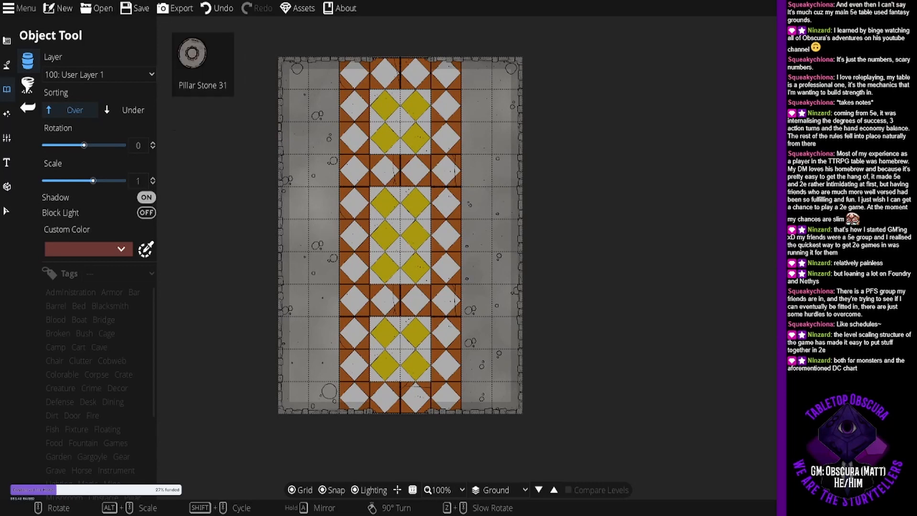
{"action": "left_click", "coordinate": [460, 349]}
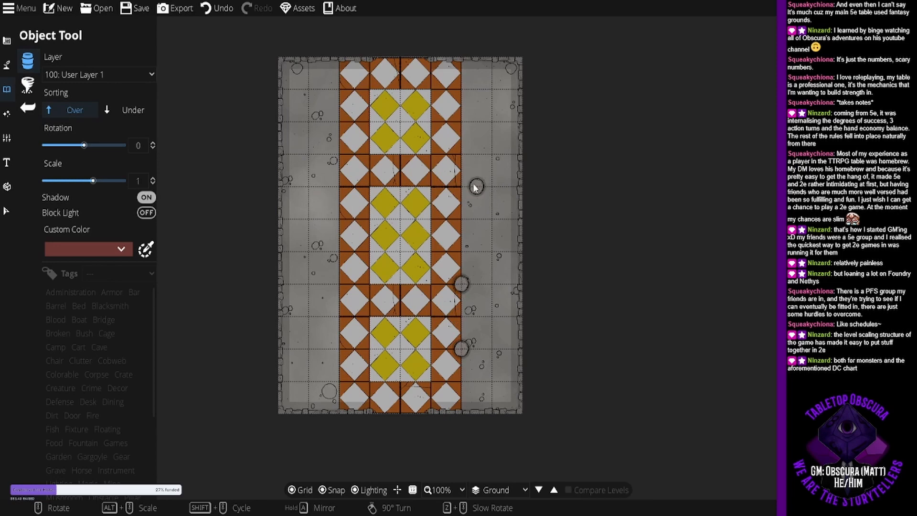
{"action": "left_click", "coordinate": [462, 219]}
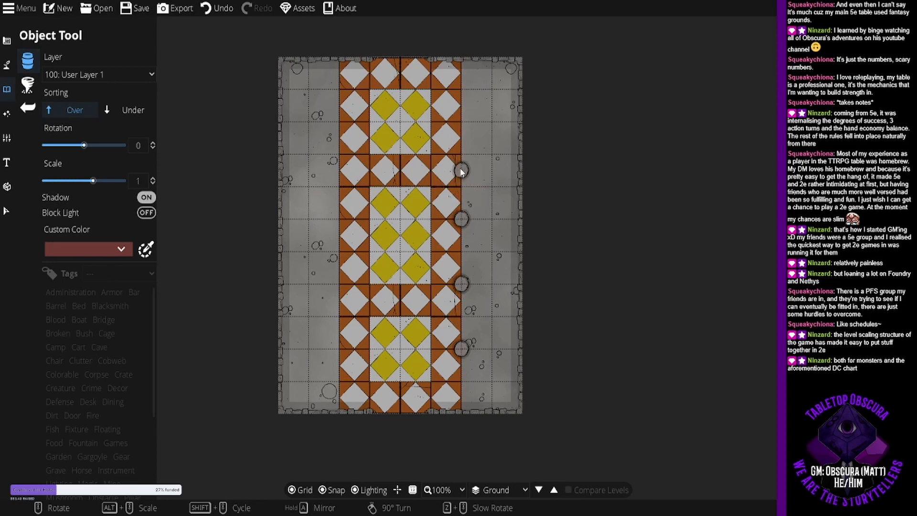
{"action": "left_click", "coordinate": [464, 157]}
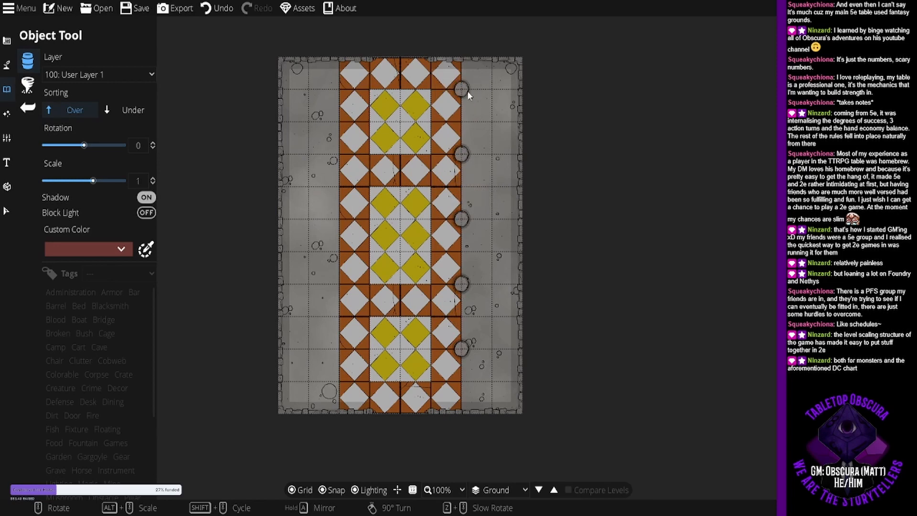
{"action": "key", "text": "ctrl+z"}
{"action": "key", "text": "ctrl+z"}
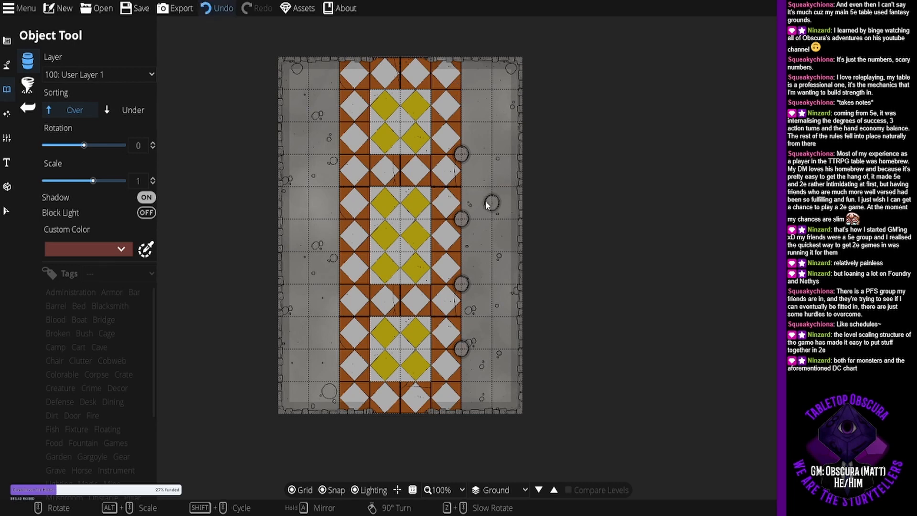
{"action": "key", "text": "ctrl+z"}
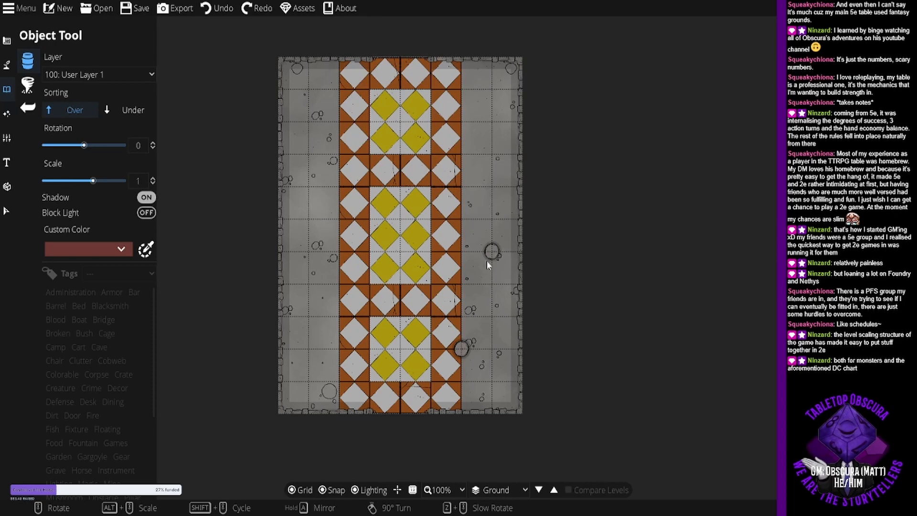
Place three more stone pillars along the strip's right edge, four, seven and nine tiles above the lower wall.
{"action": "left_click", "coordinate": [455, 286]}
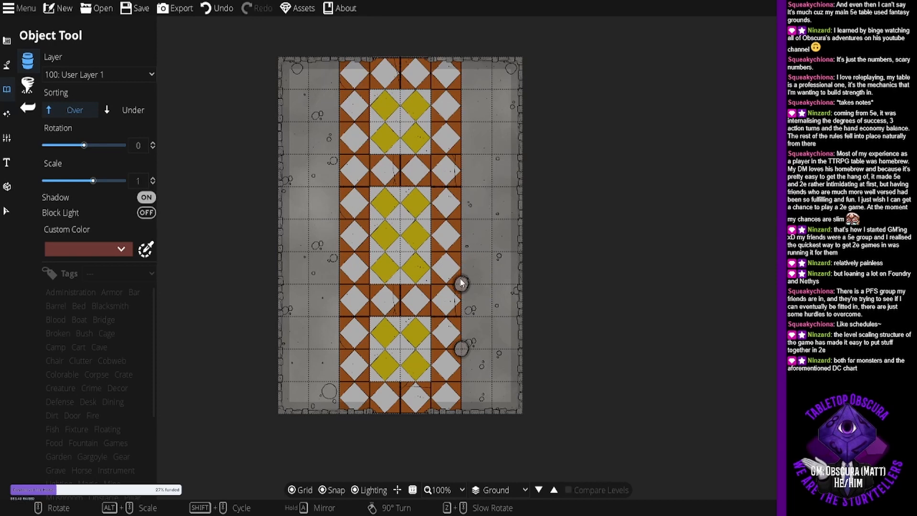
{"action": "left_click", "coordinate": [460, 190]}
{"action": "left_click", "coordinate": [462, 124]}
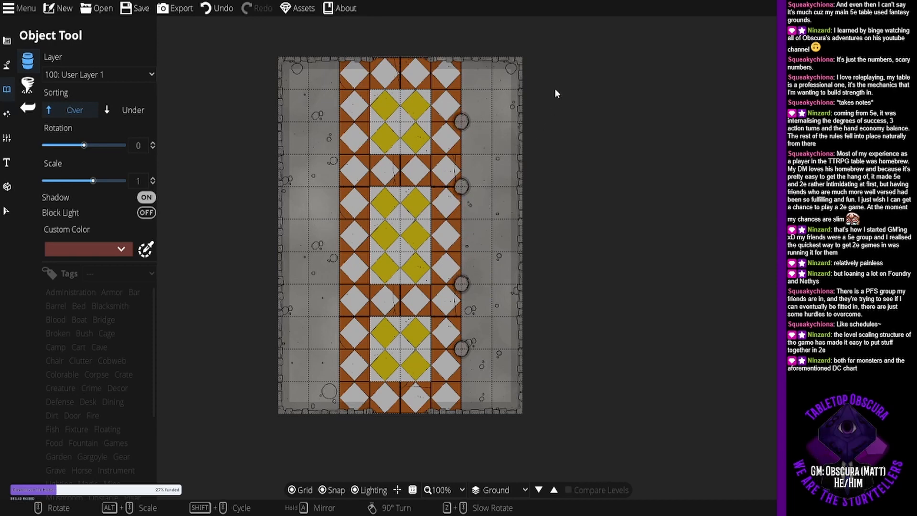
Place four matching stone pillars on the strip's left edge, directly opposite those on the right edge.
{"action": "left_click", "coordinate": [340, 124]}
{"action": "key", "text": "ctrl+z"}
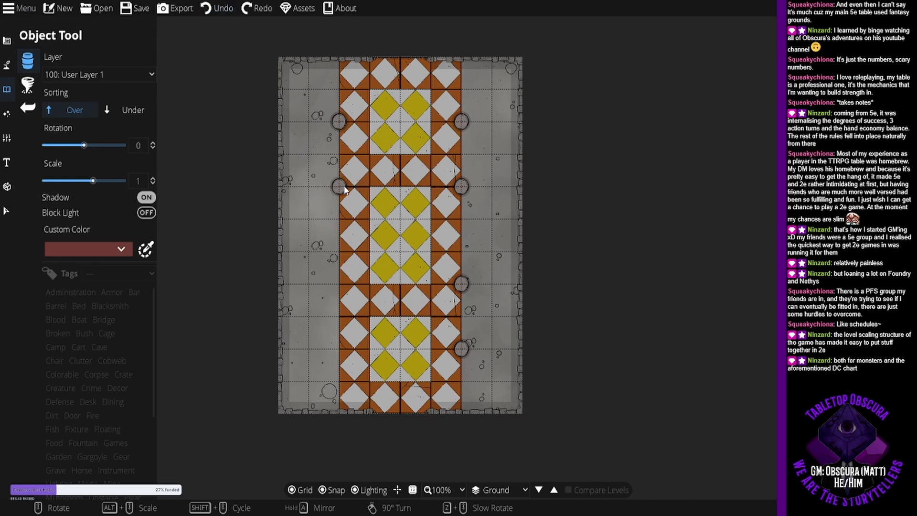
{"action": "left_click", "coordinate": [345, 190]}
{"action": "left_click", "coordinate": [345, 289]}
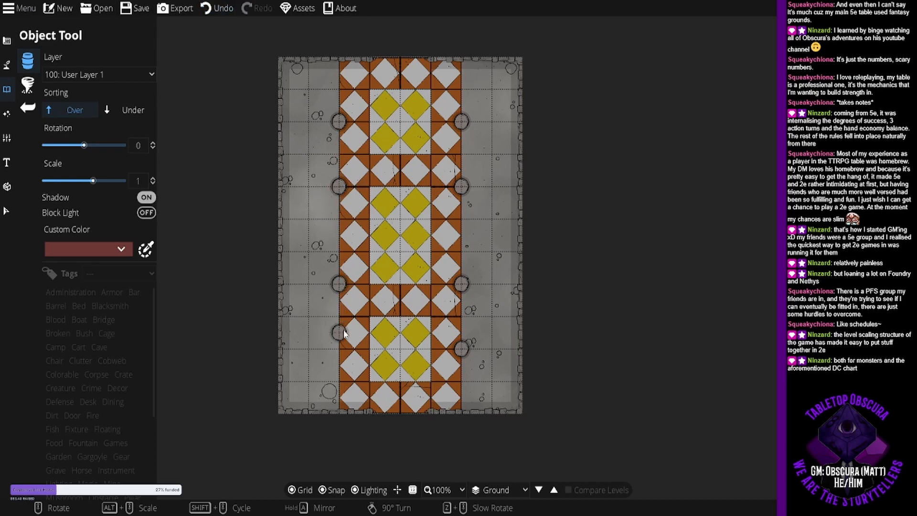
{"action": "left_click", "coordinate": [345, 354]}
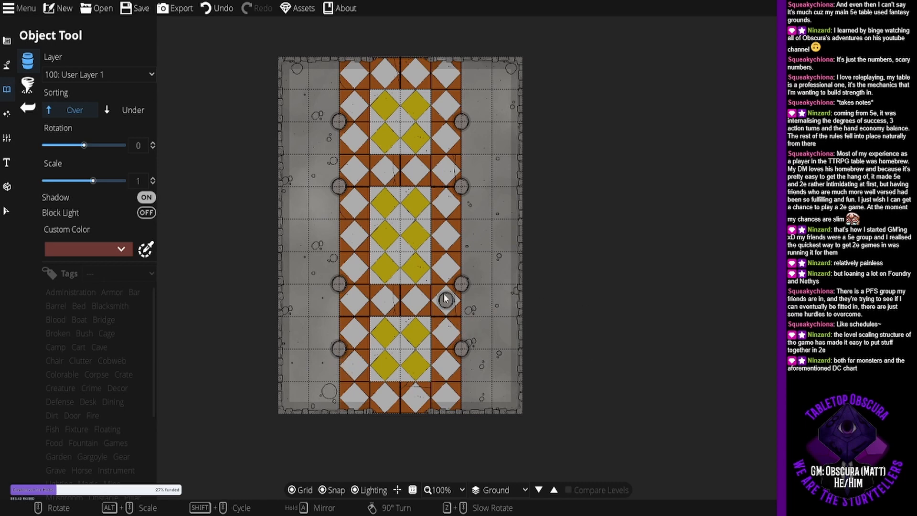
With snapping off on layer 900: Above Roofs, place tendrils rotated 45° in the hall's lower-right corner and Tendrils 07 rotated 105° on the right wall.
{"action": "left_click", "coordinate": [104, 74]}
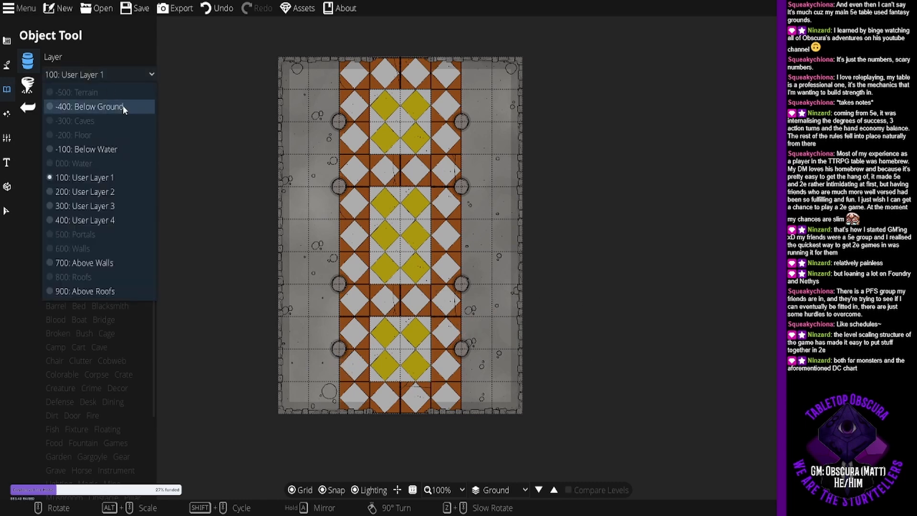
{"action": "left_click", "coordinate": [95, 292]}
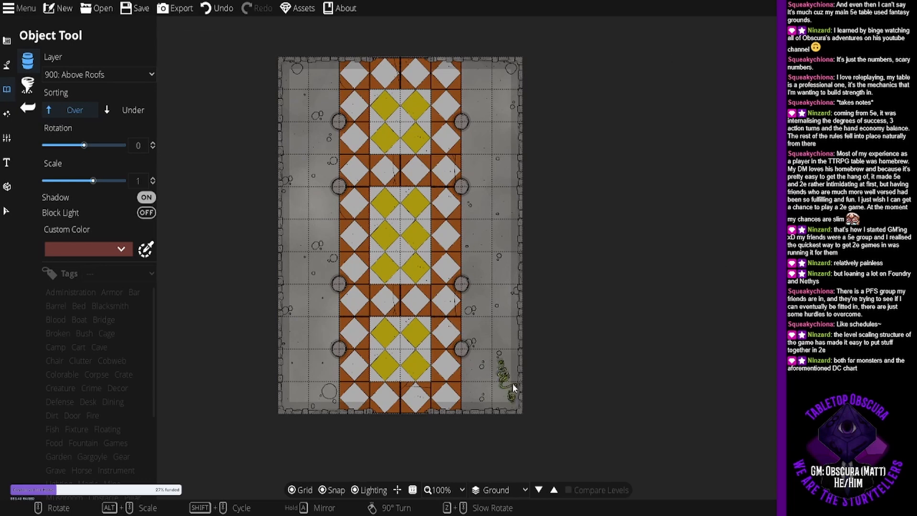
{"action": "scroll", "coordinate": [512, 384], "scroll_direction": "up", "scroll_amount": 3}
{"action": "left_click", "coordinate": [321, 490]}
{"action": "left_click", "coordinate": [515, 405]}
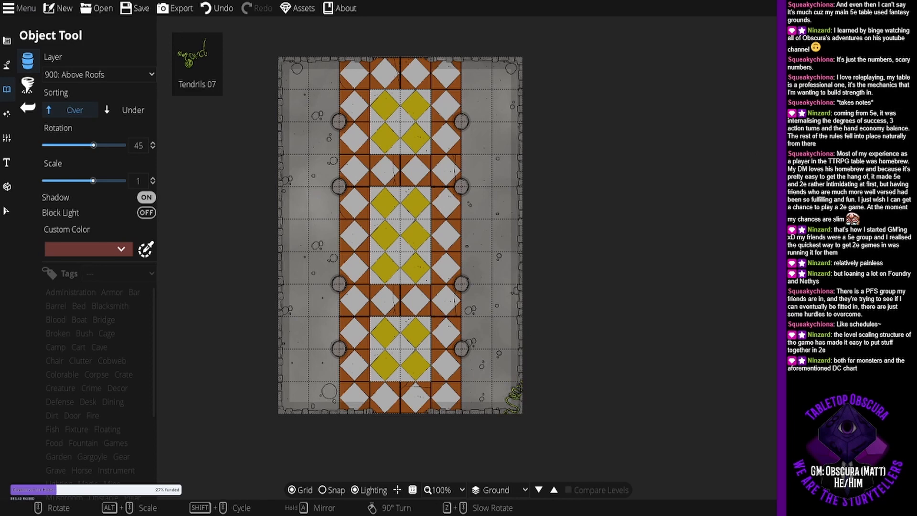
{"action": "scroll", "coordinate": [513, 80], "scroll_direction": "up", "scroll_amount": 2}
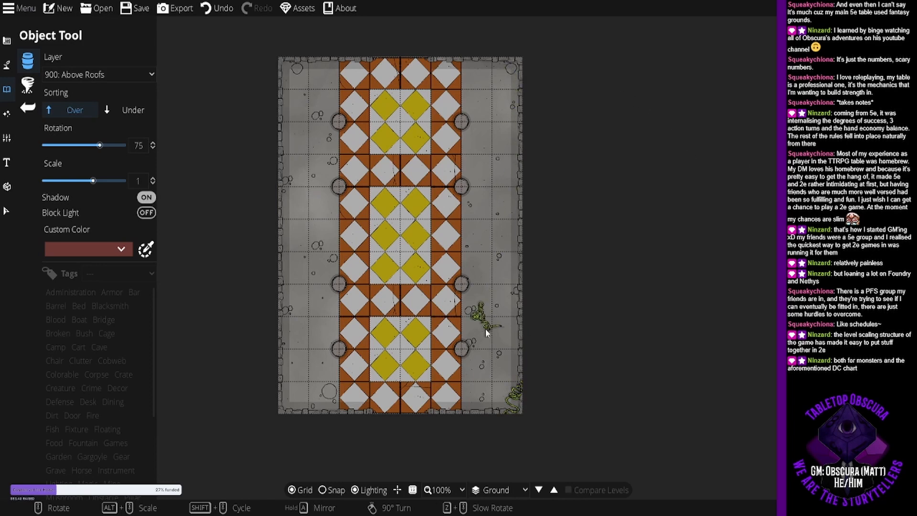
{"action": "scroll", "coordinate": [489, 315], "scroll_direction": "up", "scroll_amount": 2}
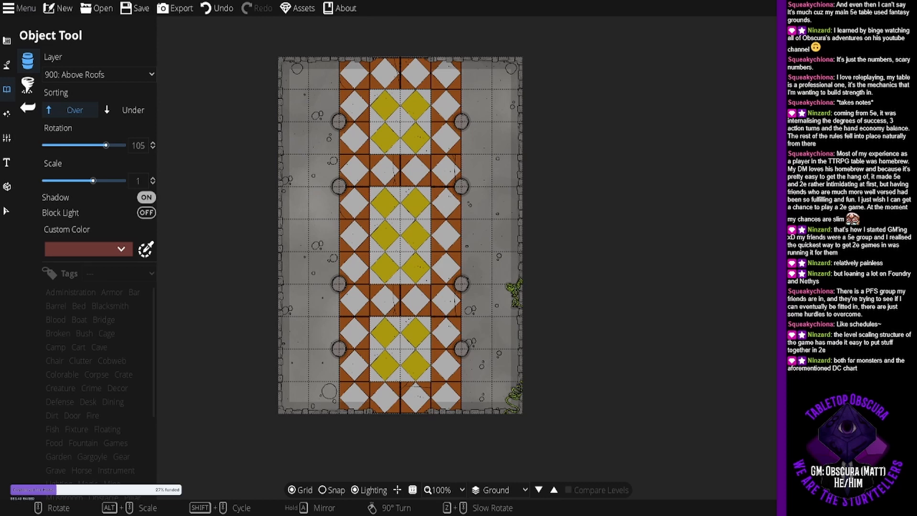
Place rotated vine tendrils in the map's upper-left corner, on the upper part of the left wall, and on the right wall opposite.
{"action": "scroll", "coordinate": [283, 65], "scroll_direction": "up", "scroll_amount": 4}
{"action": "left_click", "coordinate": [283, 67]}
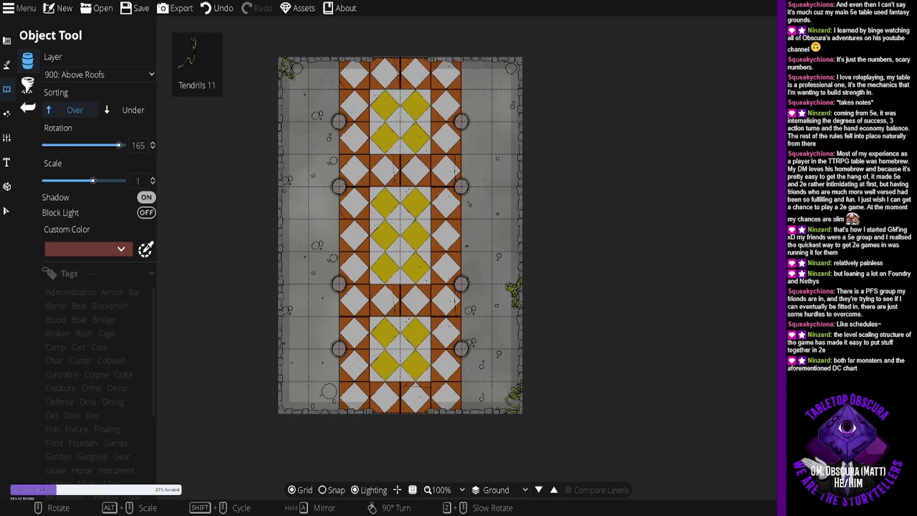
{"action": "scroll", "coordinate": [296, 181], "scroll_direction": "down", "scroll_amount": 12}
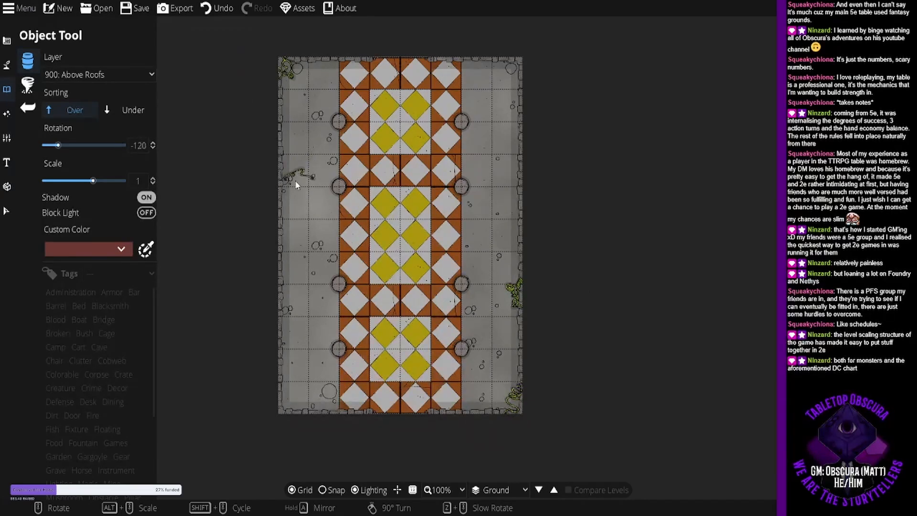
{"action": "scroll", "coordinate": [290, 187], "scroll_direction": "down", "scroll_amount": 1}
{"action": "left_click", "coordinate": [278, 194]}
{"action": "scroll", "coordinate": [517, 191], "scroll_direction": "down", "scroll_amount": 5}
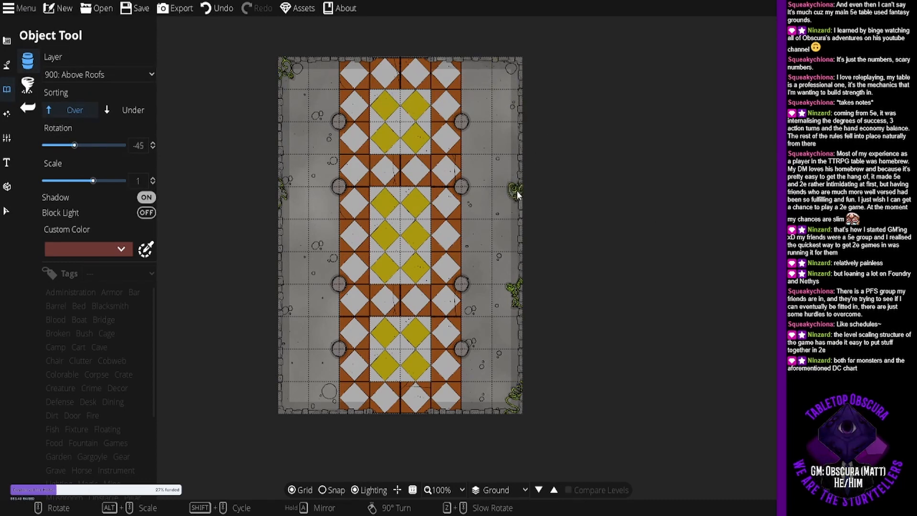
{"action": "scroll", "coordinate": [518, 189], "scroll_direction": "down", "scroll_amount": 1}
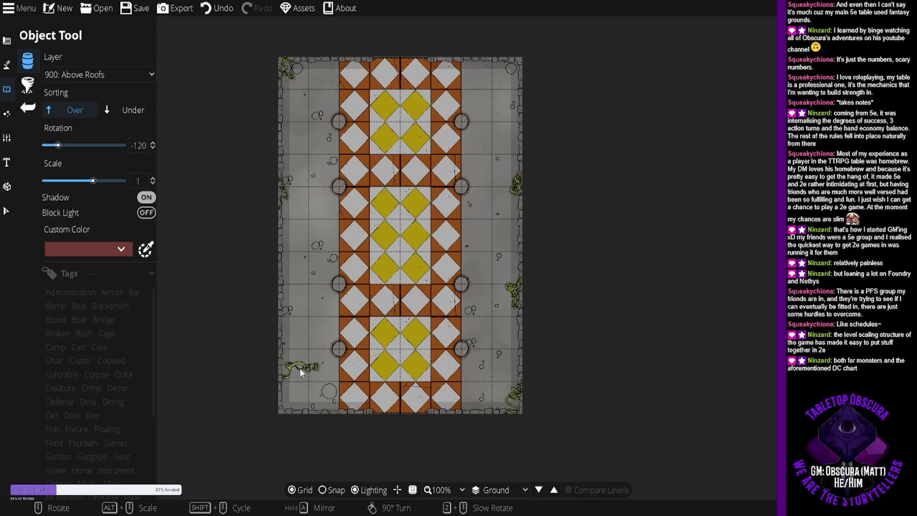
Place a vine tendril rotated -45 in the room's lower-left corner and another rotated 165 on the lower part of the left wall.
{"action": "scroll", "coordinate": [313, 372], "scroll_direction": "up", "scroll_amount": 6}
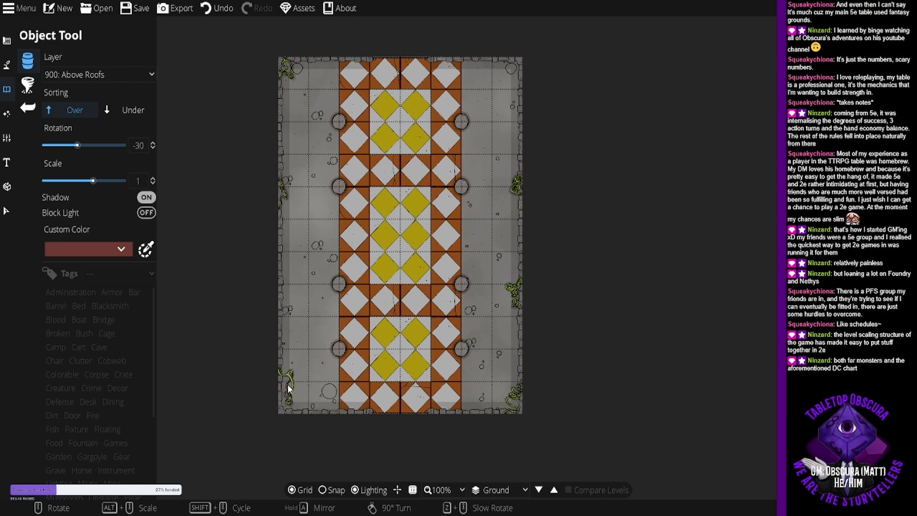
{"action": "scroll", "coordinate": [288, 384], "scroll_direction": "down", "scroll_amount": 2}
{"action": "scroll", "coordinate": [287, 385], "scroll_direction": "up", "scroll_amount": 1}
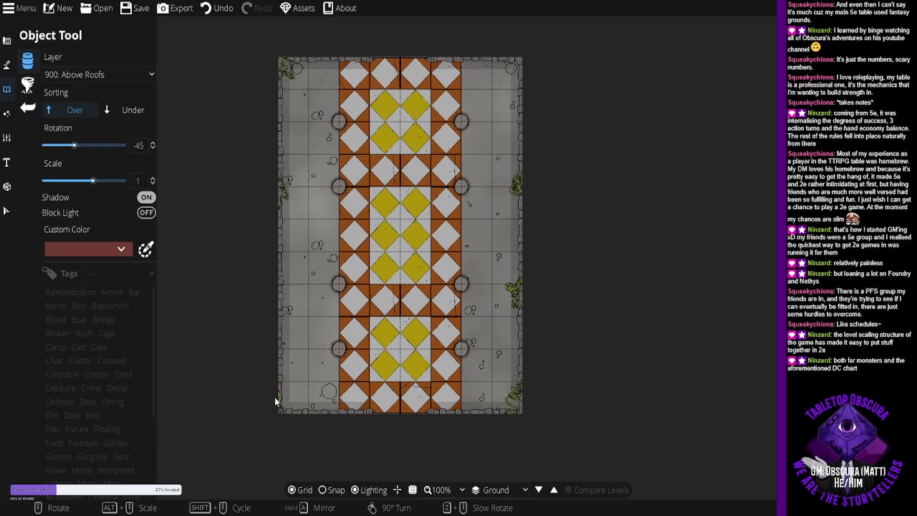
{"action": "left_click", "coordinate": [285, 400]}
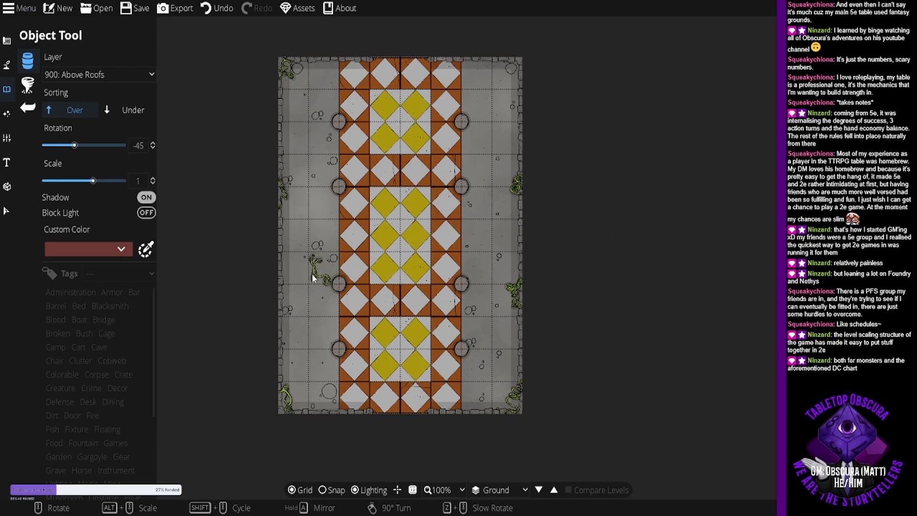
{"action": "scroll", "coordinate": [309, 274], "scroll_direction": "down", "scroll_amount": 10}
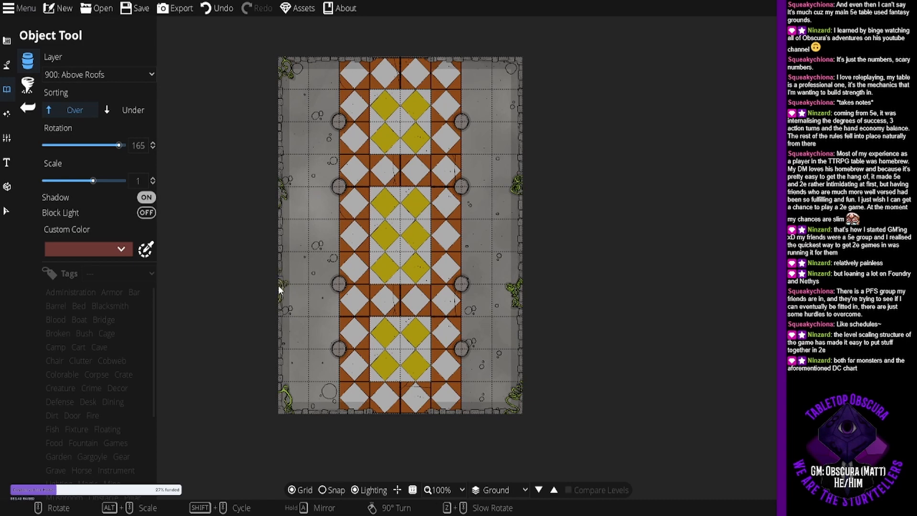
{"action": "left_click", "coordinate": [282, 284]}
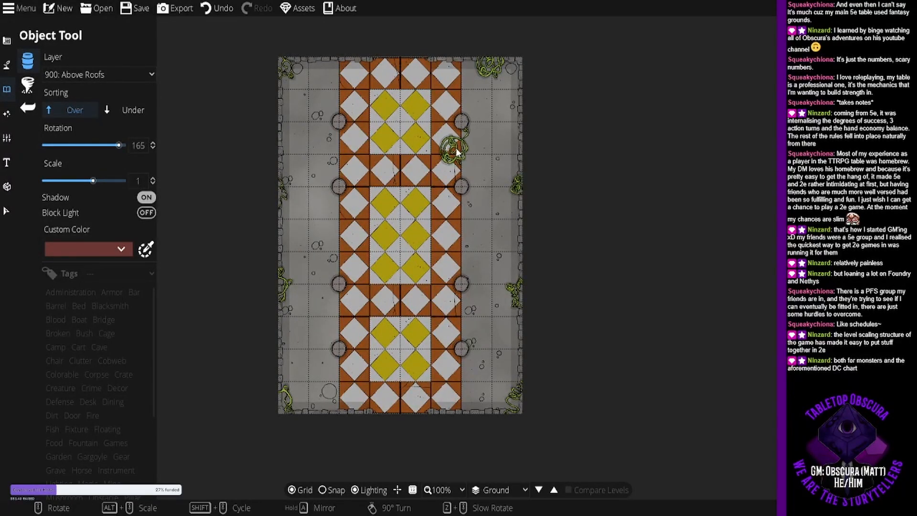
Place a rotated vine tendril on the bottom wall by the orange tiles' left edge and another on the left wall below the upper-left corner.
{"action": "left_click_drag", "start_coordinate": [456, 148], "coordinate": [462, 193]}
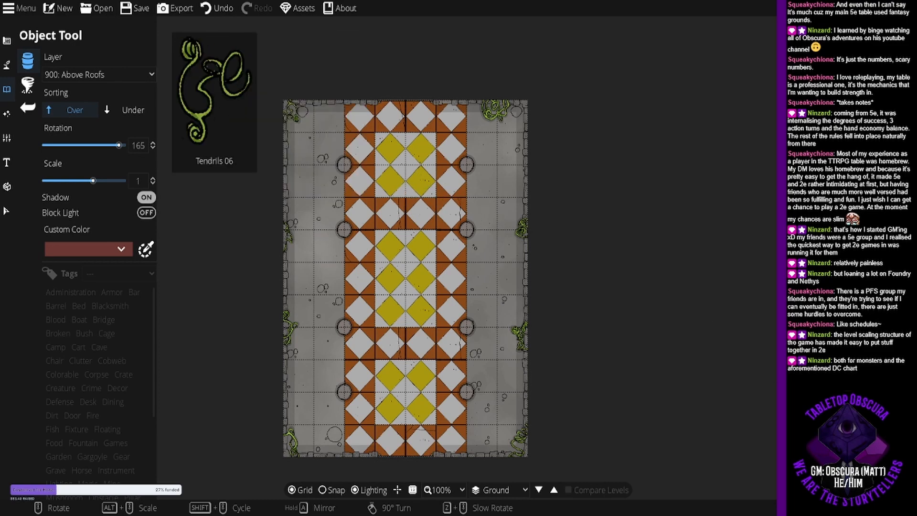
{"action": "scroll", "coordinate": [354, 451], "scroll_direction": "up", "scroll_amount": 5}
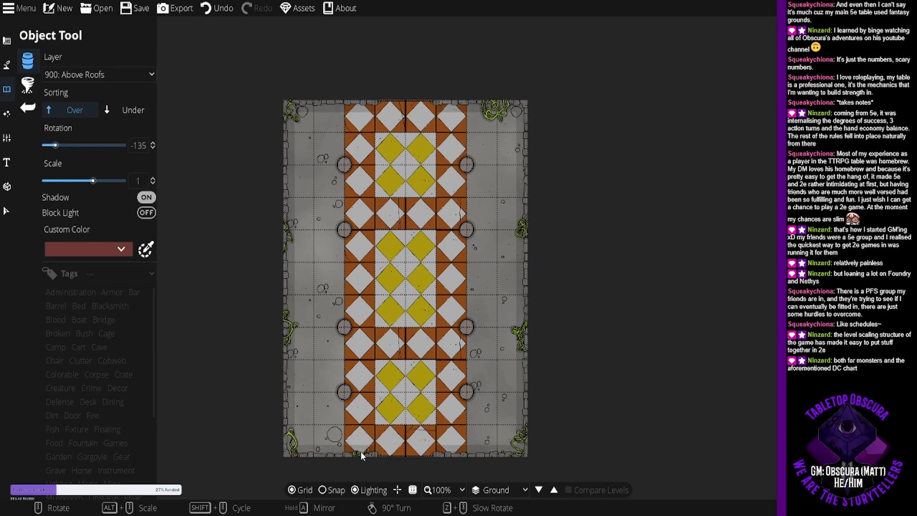
{"action": "scroll", "coordinate": [359, 452], "scroll_direction": "up", "scroll_amount": 3}
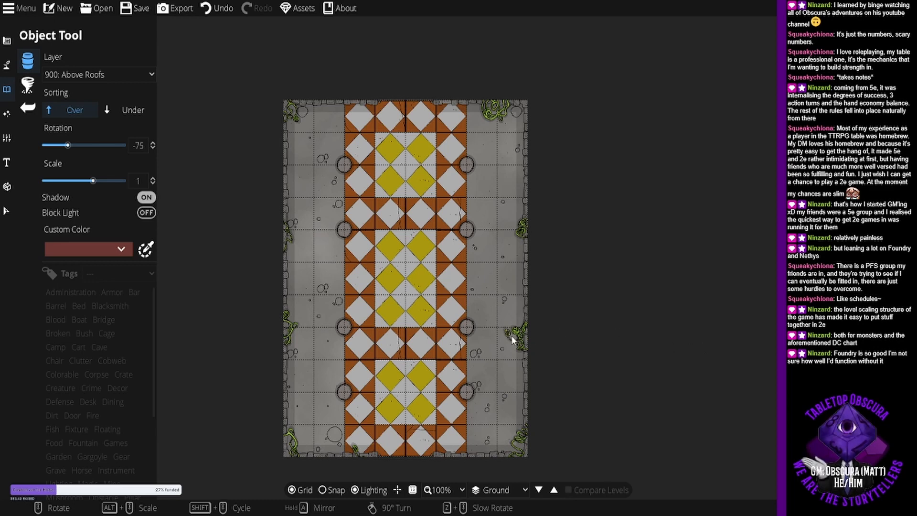
{"action": "left_click_drag", "start_coordinate": [483, 336], "coordinate": [561, 294]}
{"action": "scroll", "coordinate": [520, 321], "scroll_direction": "up", "scroll_amount": 1}
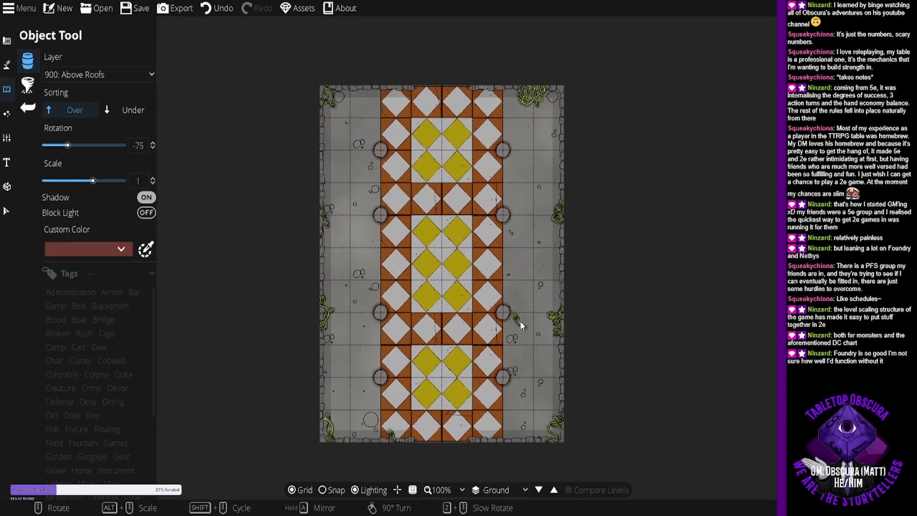
{"action": "scroll", "coordinate": [520, 323], "scroll_direction": "up", "scroll_amount": 1}
{"action": "left_click_drag", "start_coordinate": [520, 322], "coordinate": [547, 265]}
{"action": "scroll", "coordinate": [548, 265], "scroll_direction": "down", "scroll_amount": 1}
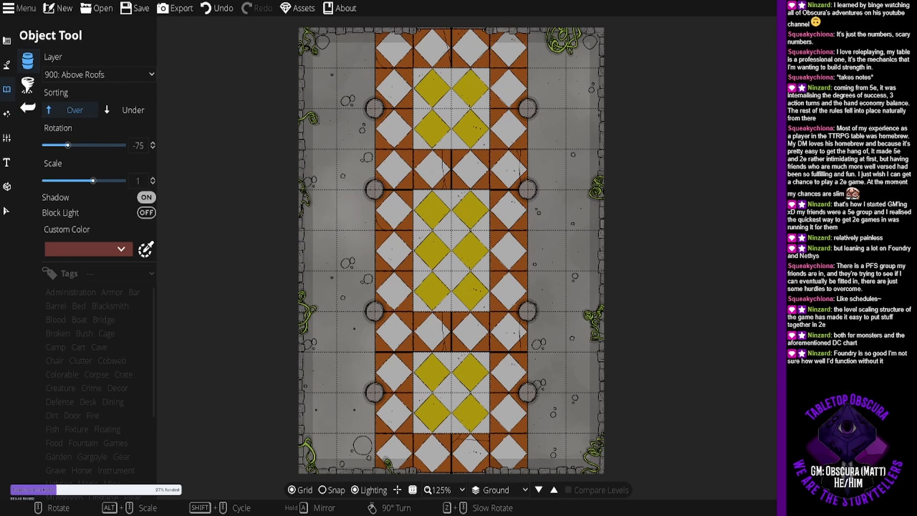
Place a rotated vine tendril on the top wall above the left end of the orange-tiled floor.
{"action": "mouse_move", "coordinate": [470, 199]}
{"action": "left_mouse_down"}
{"action": "mouse_move", "coordinate": [509, 174]}
{"action": "mouse_move", "coordinate": [478, 166]}
{"action": "mouse_move", "coordinate": [475, 195]}
{"action": "left_mouse_up"}
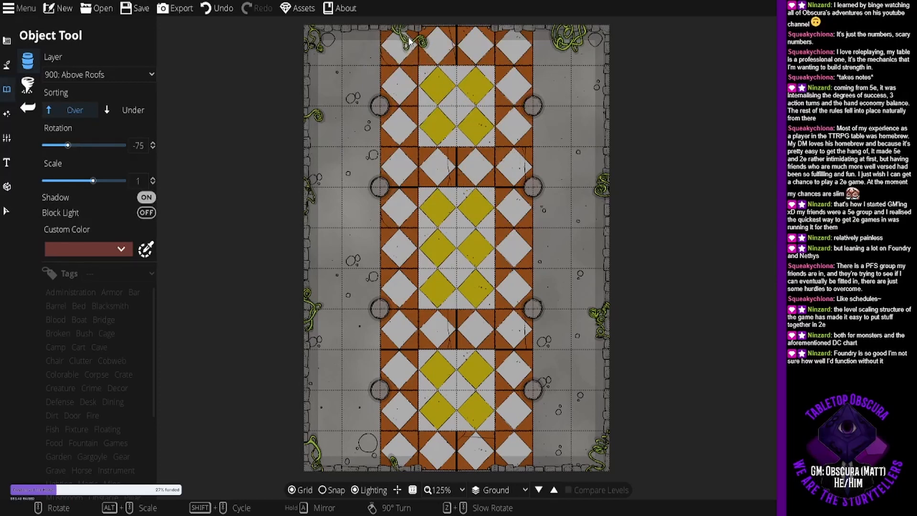
{"action": "scroll", "coordinate": [409, 29], "scroll_direction": "down", "scroll_amount": 1}
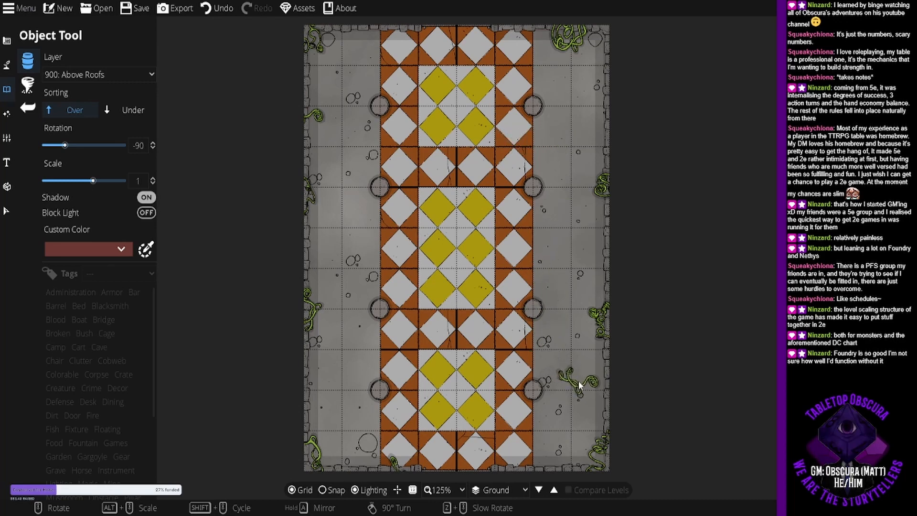
{"action": "scroll", "coordinate": [592, 386], "scroll_direction": "up", "scroll_amount": 3}
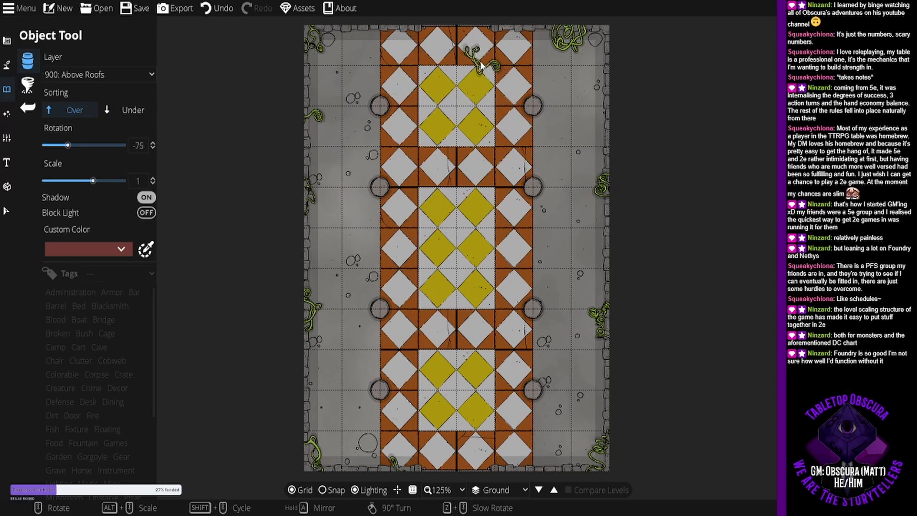
{"action": "scroll", "coordinate": [480, 59], "scroll_direction": "down", "scroll_amount": 4}
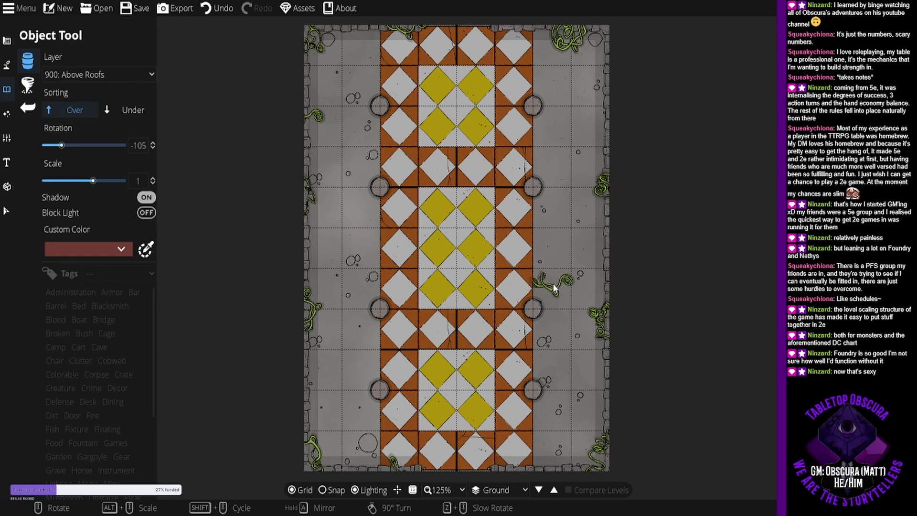
{"action": "mouse_move", "coordinate": [538, 346]}
{"action": "left_mouse_down"}
{"action": "mouse_move", "coordinate": [561, 197]}
{"action": "mouse_move", "coordinate": [558, 325]}
{"action": "left_mouse_up"}
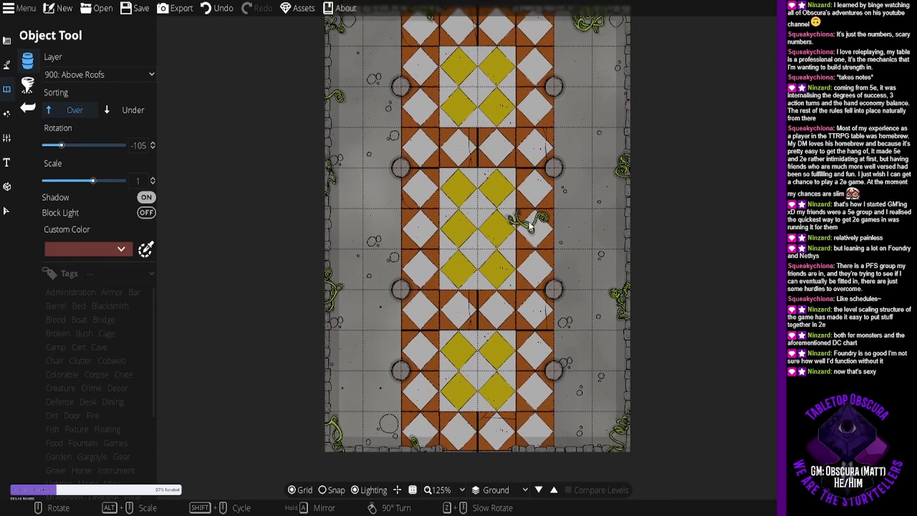
{"action": "mouse_move", "coordinate": [528, 223]}
{"action": "left_mouse_down"}
{"action": "mouse_move", "coordinate": [528, 281]}
{"action": "mouse_move", "coordinate": [530, 259]}
{"action": "left_mouse_up"}
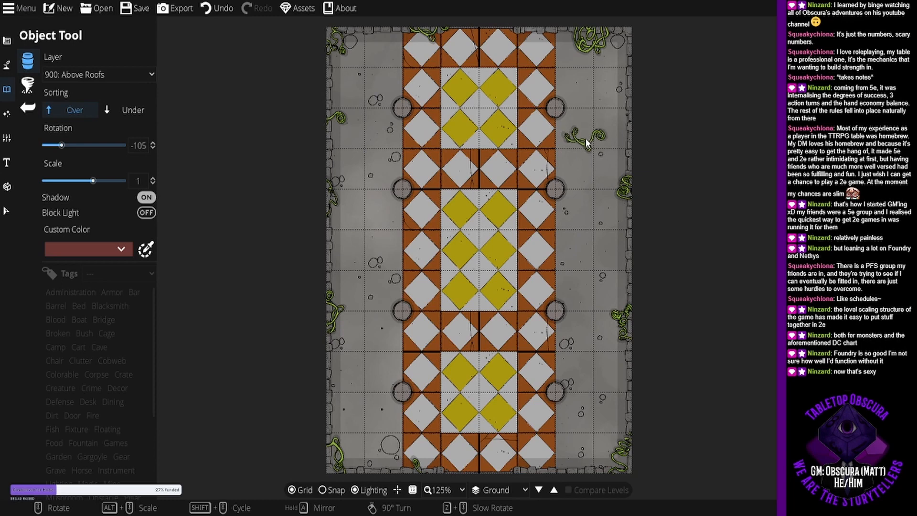
{"action": "left_click_drag", "start_coordinate": [569, 183], "coordinate": [555, 161]}
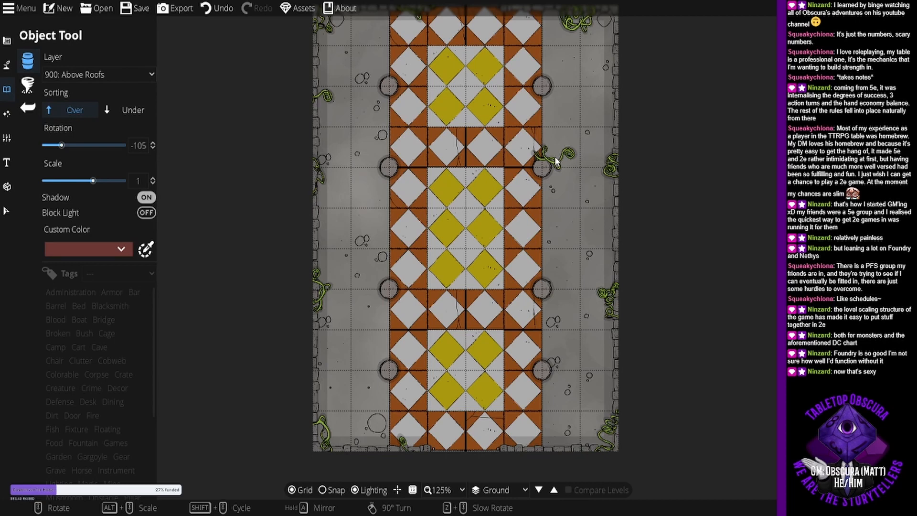
{"action": "left_click_drag", "start_coordinate": [556, 161], "coordinate": [557, 191]}
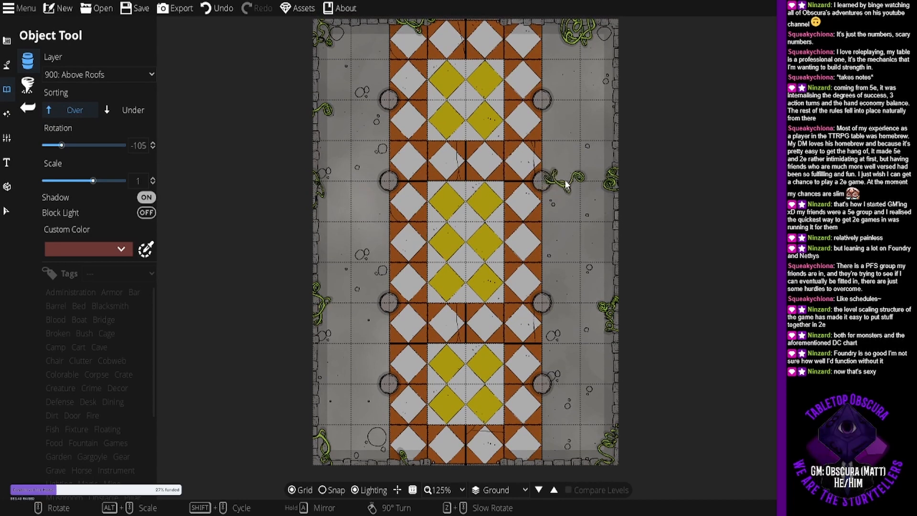
{"action": "left_click_drag", "start_coordinate": [577, 168], "coordinate": [576, 176]}
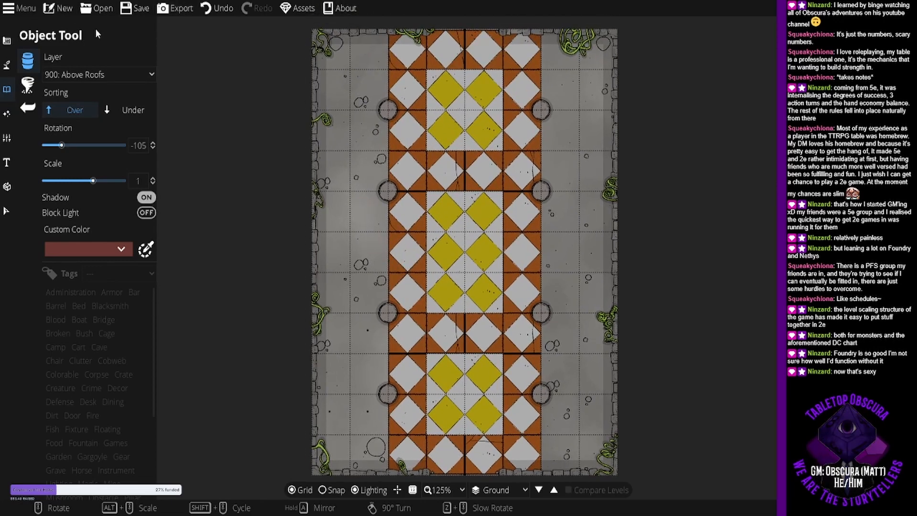
Save the map and export it in Universal VTT format.
{"action": "left_click", "coordinate": [136, 10]}
{"action": "left_click", "coordinate": [386, 258]}
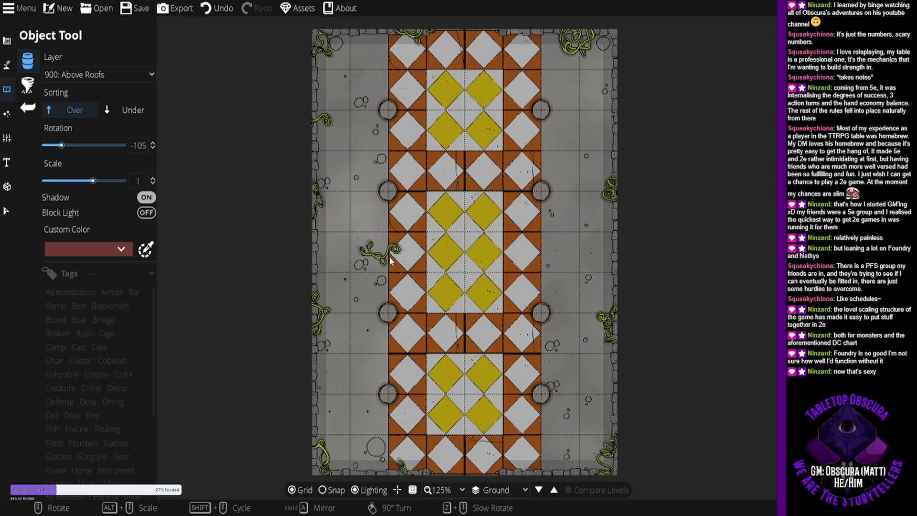
{"action": "left_click", "coordinate": [189, 9]}
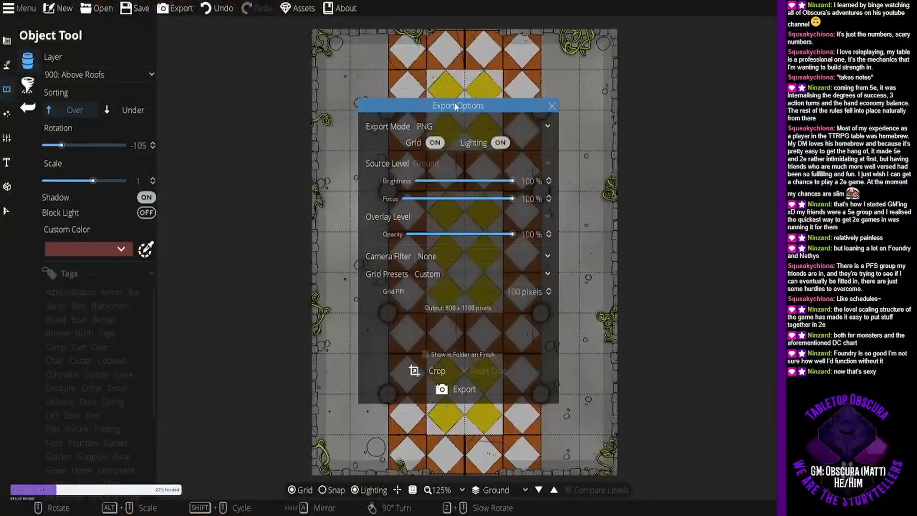
{"action": "left_click", "coordinate": [458, 125]}
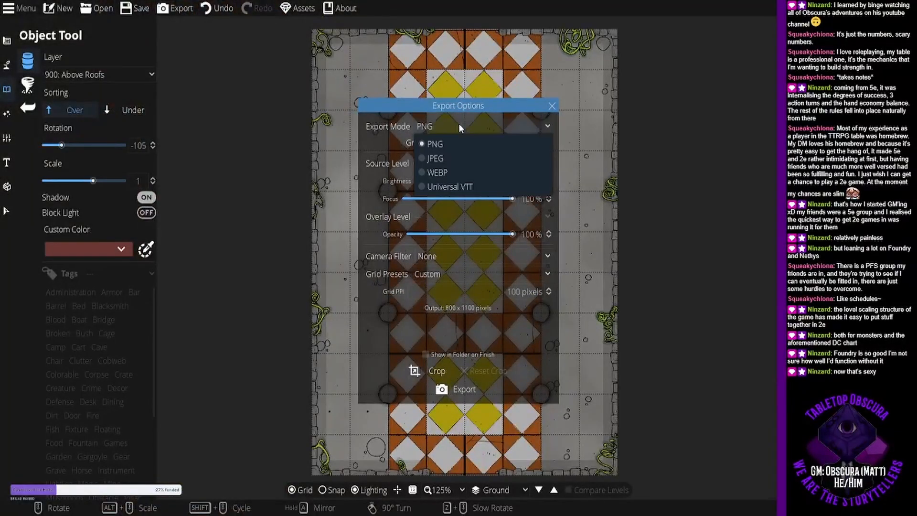
{"action": "left_click", "coordinate": [450, 187]}
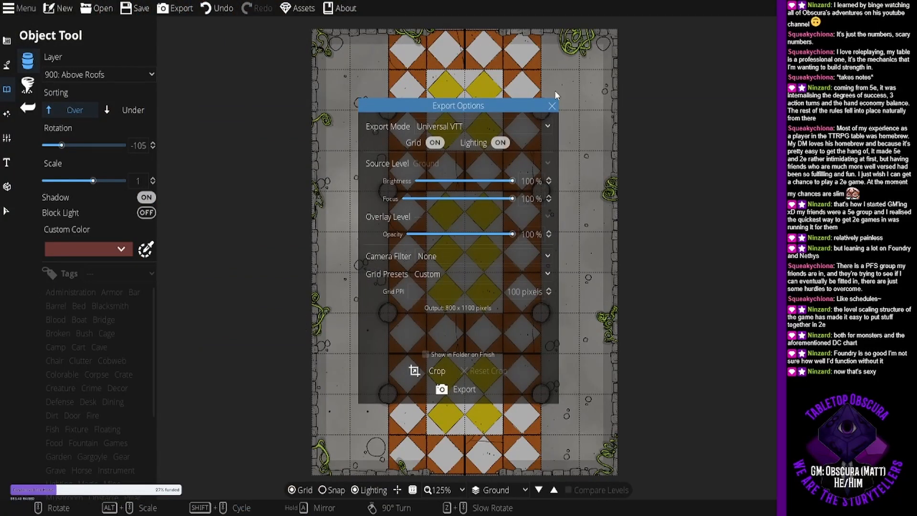
{"action": "left_click", "coordinate": [553, 107]}
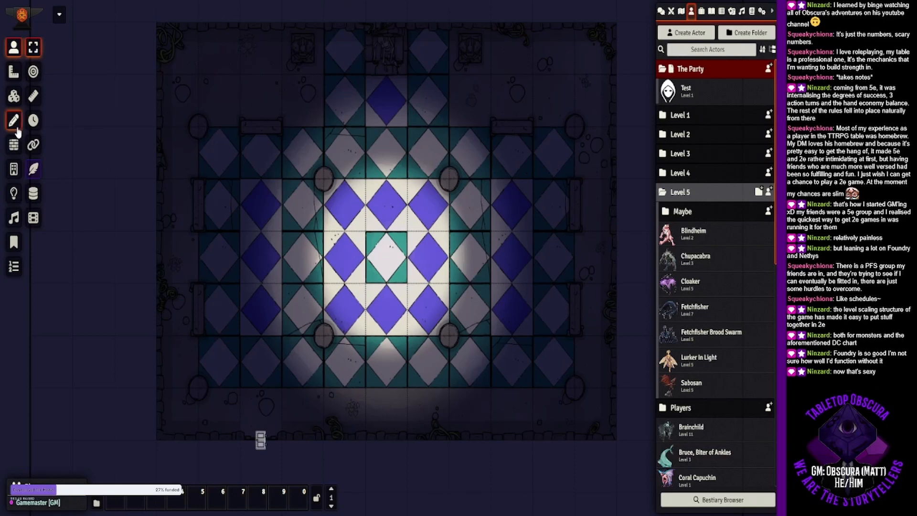
Switch to Foundry VTT and import the exported Room 9 - Last Ray of Light - Moderate 5 map with the Universal Battlemap Importer.
{"action": "left_click", "coordinate": [681, 10]}
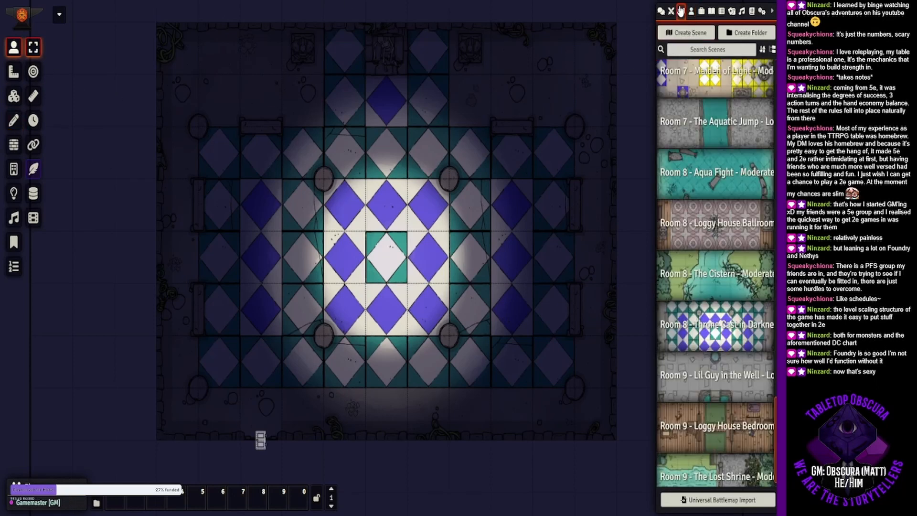
{"action": "left_click", "coordinate": [684, 501]}
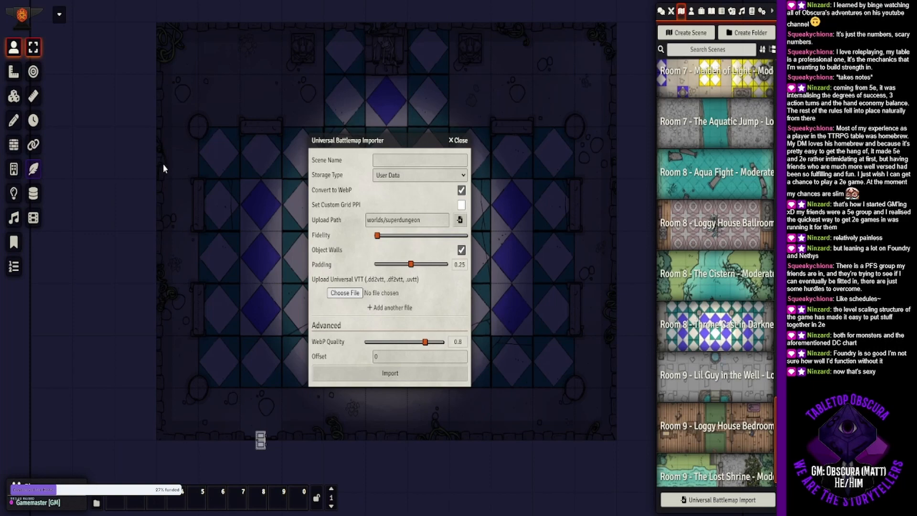
{"action": "left_click", "coordinate": [371, 373]}
Find the Room 9 - Last Ray of Light scene among the scenes and open it.
{"action": "scroll", "coordinate": [709, 318], "scroll_direction": "down", "scroll_amount": 2}
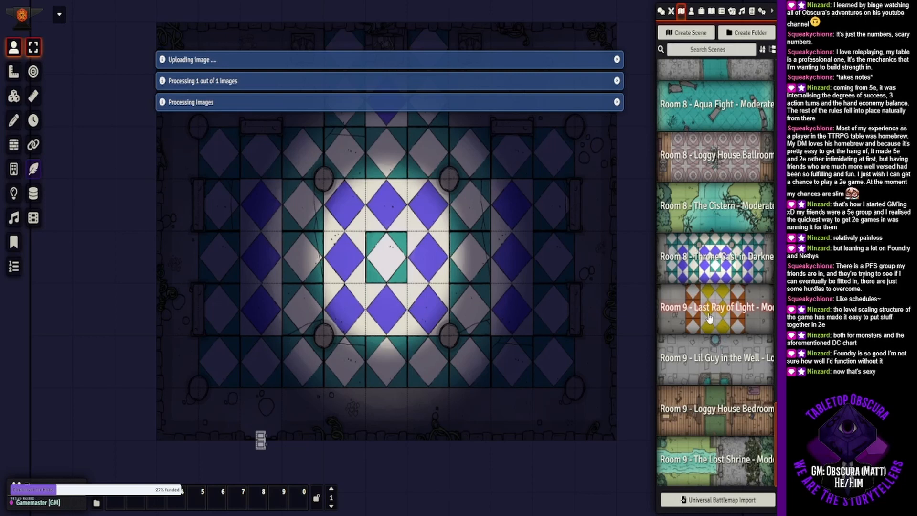
{"action": "right_click", "coordinate": [685, 325]}
{"action": "left_click", "coordinate": [679, 360]}
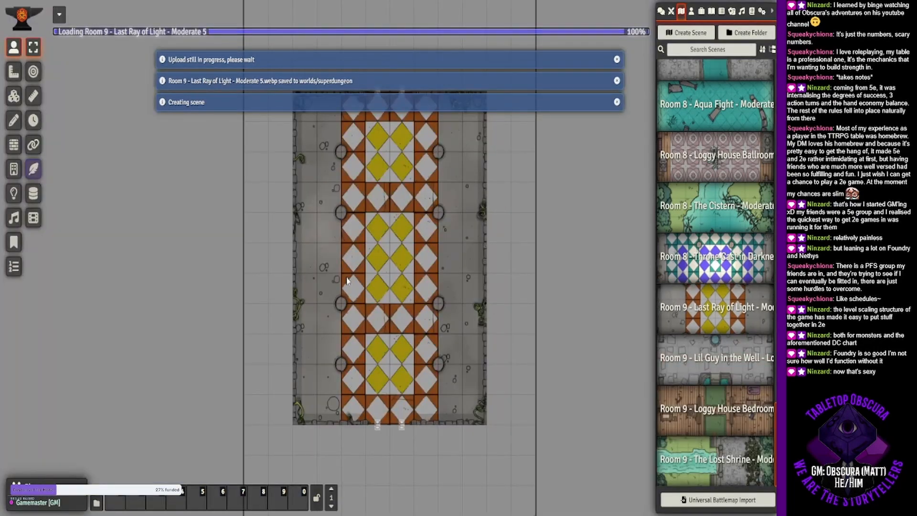
Transition the Last Ray of Light scene's lighting to darkness.
{"action": "left_click", "coordinate": [15, 196]}
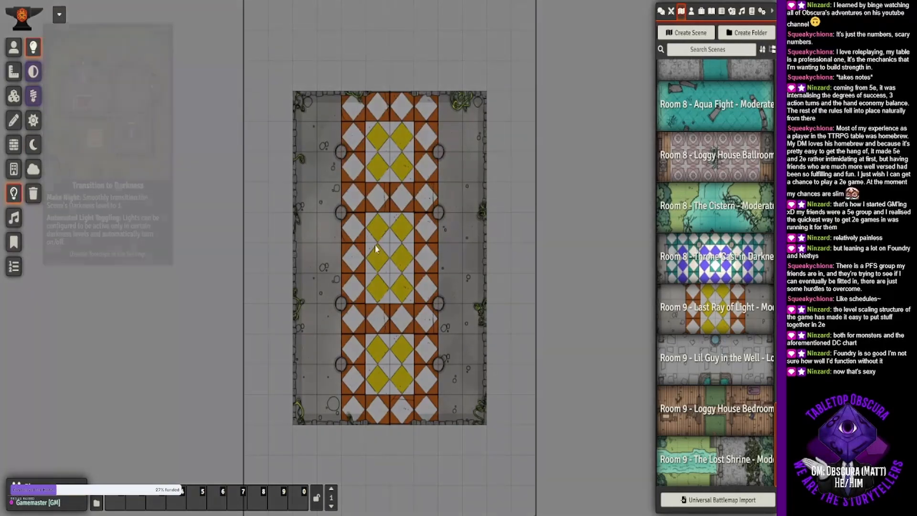
{"action": "scroll", "coordinate": [383, 266], "scroll_direction": "up", "scroll_amount": 6}
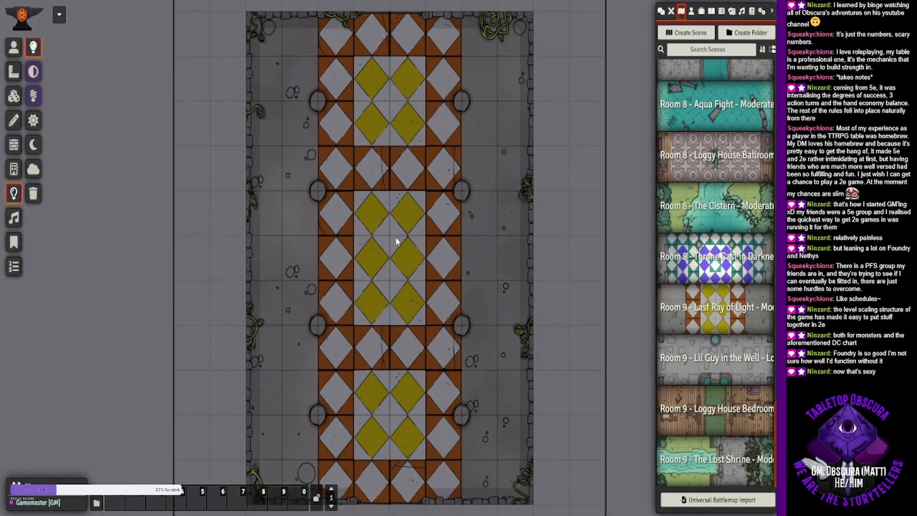
{"action": "left_click_drag", "start_coordinate": [393, 260], "coordinate": [386, 234]}
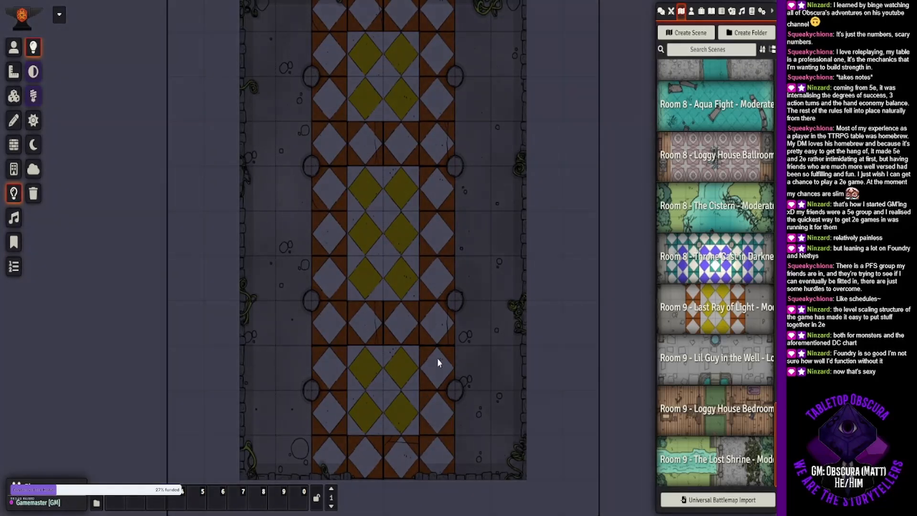
Place two Fetchfisher Brood Swarm tokens in the room, one in each lower corner beside the tiled floor.
{"action": "mouse_move", "coordinate": [374, 141]}
{"action": "left_mouse_down"}
{"action": "mouse_move", "coordinate": [402, 153]}
{"action": "mouse_move", "coordinate": [391, 152]}
{"action": "mouse_move", "coordinate": [386, 231]}
{"action": "mouse_move", "coordinate": [377, 143]}
{"action": "mouse_move", "coordinate": [386, 151]}
{"action": "left_mouse_up"}
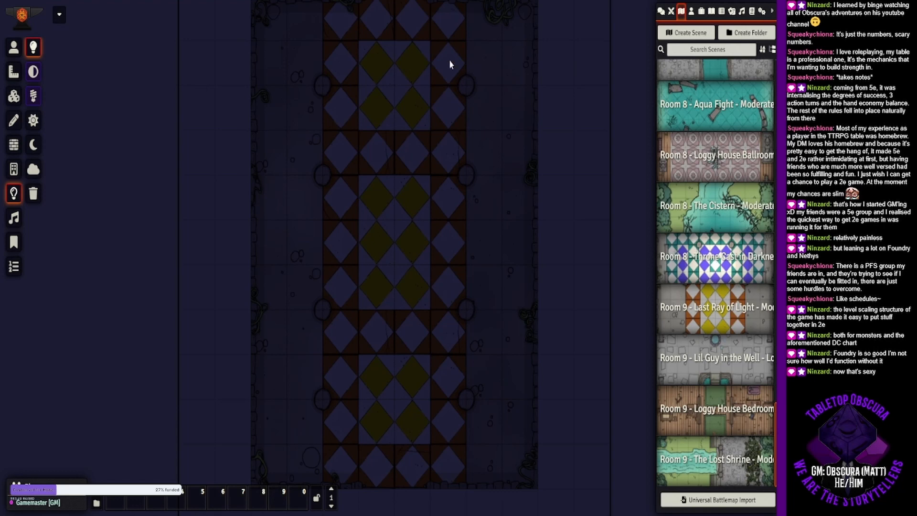
{"action": "mouse_move", "coordinate": [454, 115]}
{"action": "left_mouse_down"}
{"action": "mouse_move", "coordinate": [449, 139]}
{"action": "mouse_move", "coordinate": [443, 108]}
{"action": "left_mouse_up"}
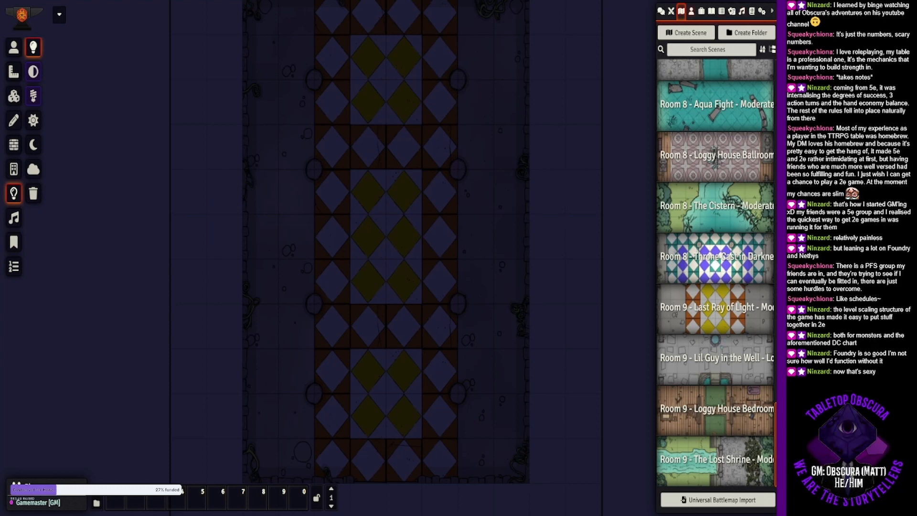
{"action": "left_click", "coordinate": [692, 11]}
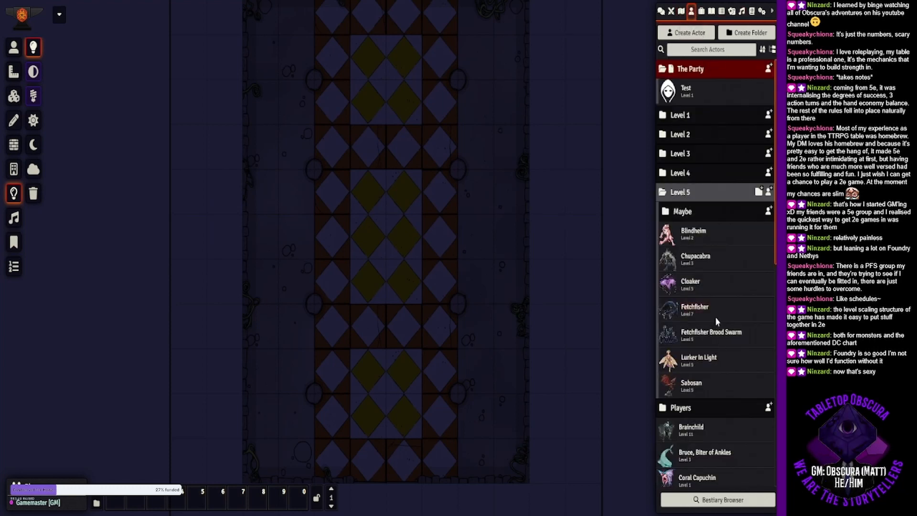
{"action": "left_click_drag", "start_coordinate": [711, 338], "coordinate": [491, 426]}
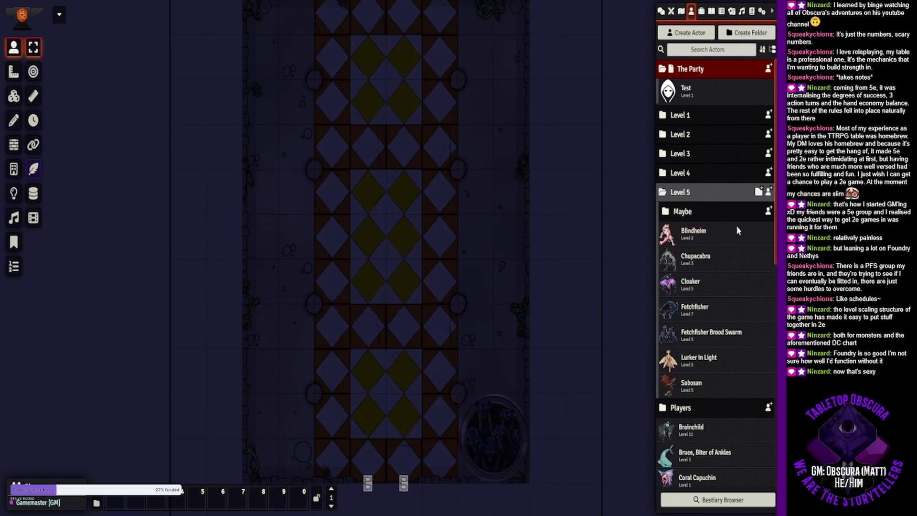
{"action": "left_click_drag", "start_coordinate": [703, 334], "coordinate": [275, 422]}
Open the Fetchfisher Brood Swarm token's sheet, read its Shifting Mass passive, and close the sheet.
{"action": "left_click_drag", "start_coordinate": [429, 367], "coordinate": [404, 236]}
{"action": "double_click", "coordinate": [472, 300]}
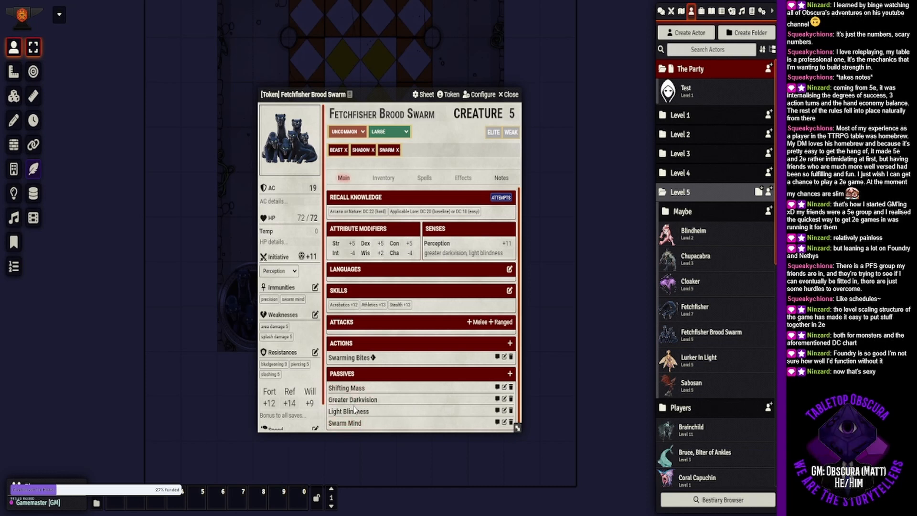
{"action": "left_click", "coordinate": [372, 388]}
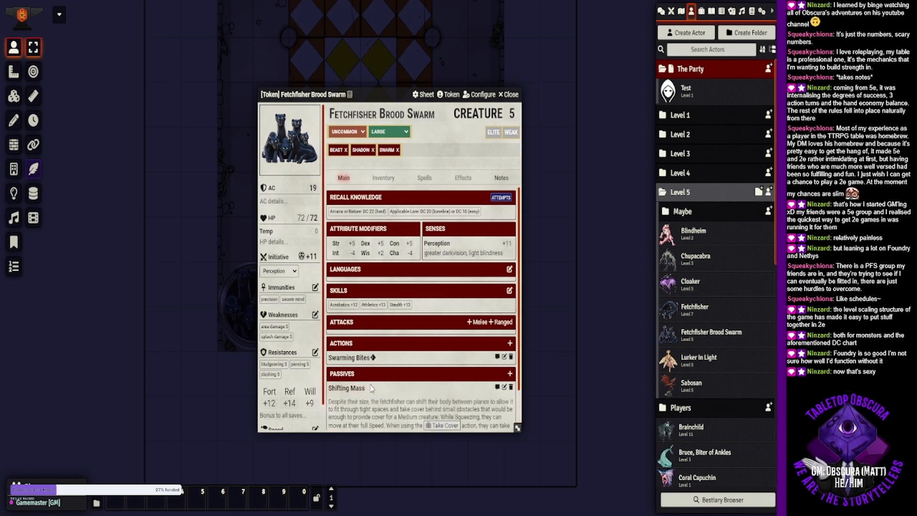
{"action": "scroll", "coordinate": [389, 385], "scroll_direction": "down", "scroll_amount": 2}
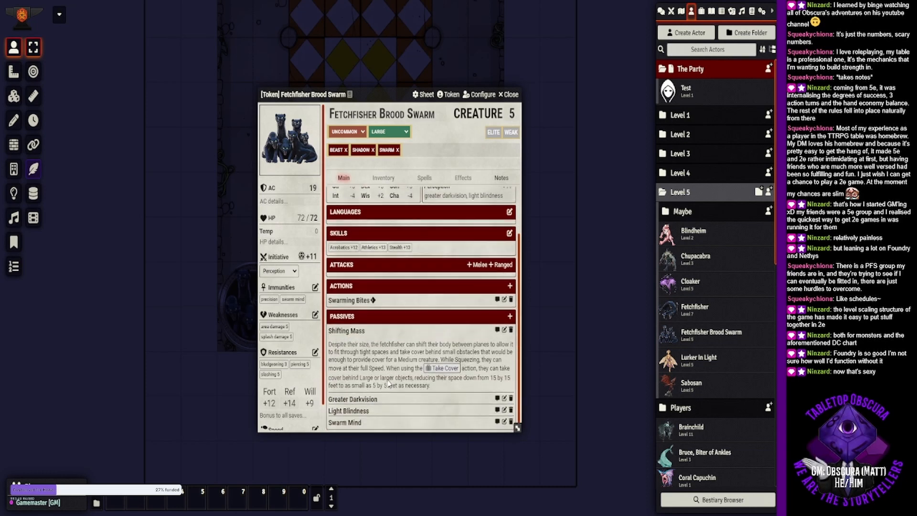
{"action": "left_click", "coordinate": [356, 331]}
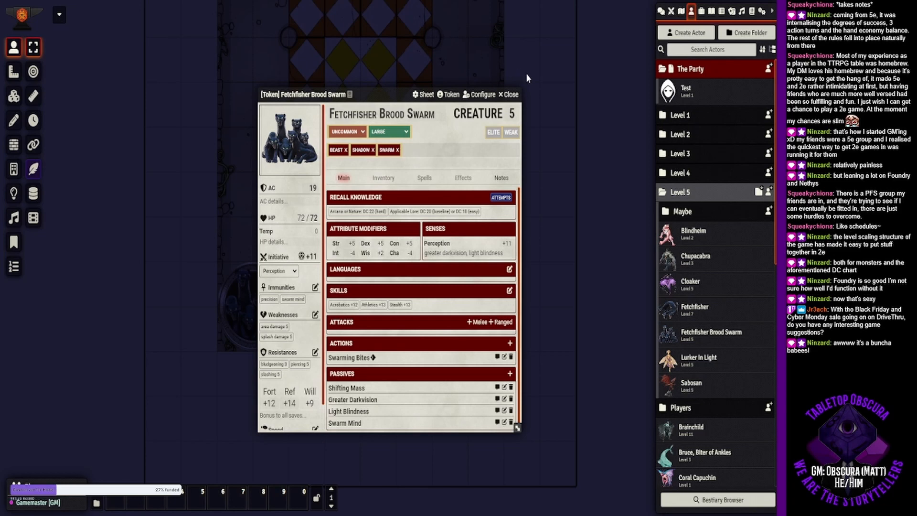
{"action": "left_click", "coordinate": [511, 94]}
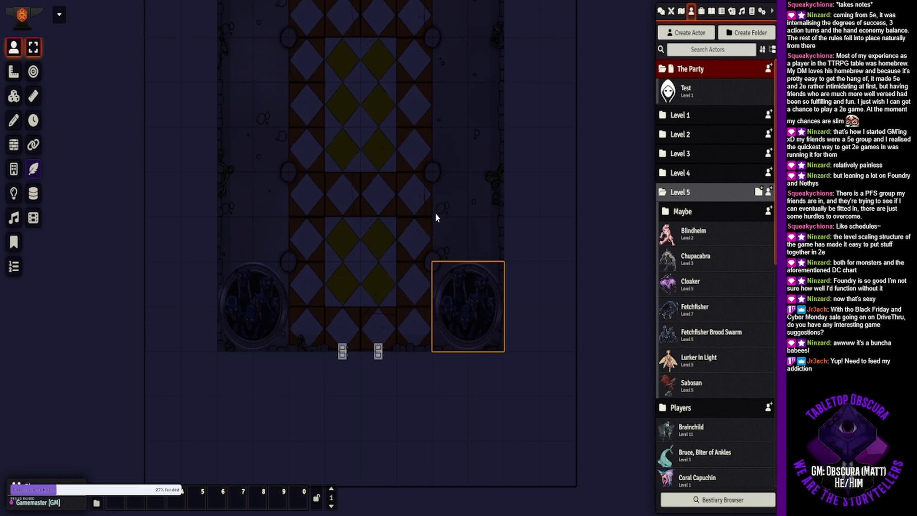
Hide both Fetchfisher Brood Swarm tokens from the players.
{"action": "left_click", "coordinate": [380, 200]}
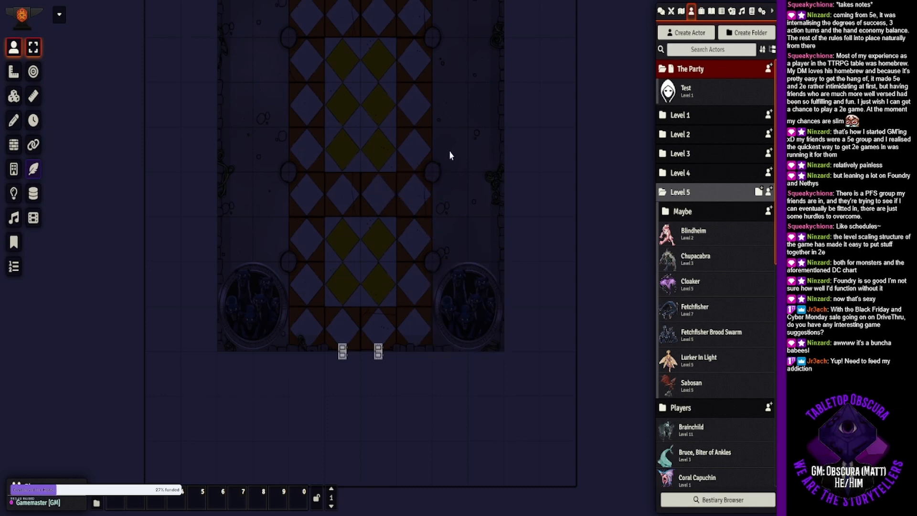
{"action": "left_click_drag", "start_coordinate": [450, 108], "coordinate": [468, 199]}
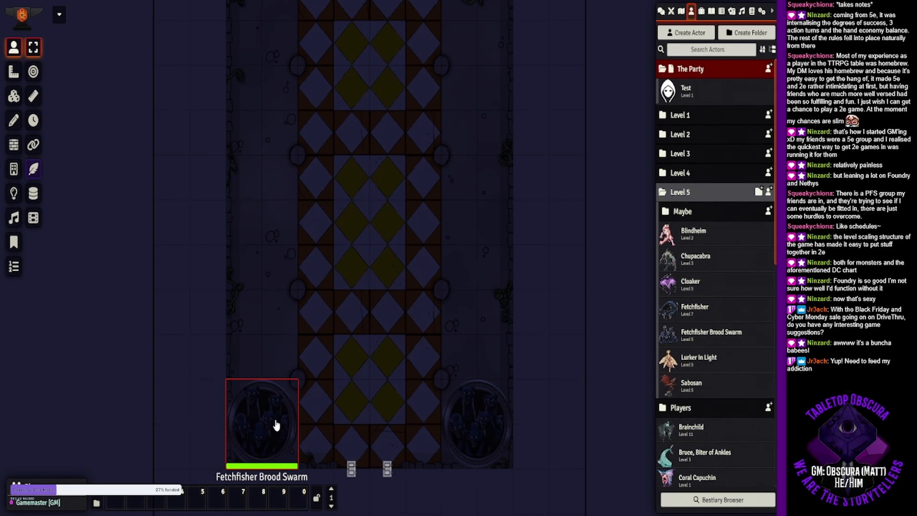
{"action": "right_click", "coordinate": [276, 425]}
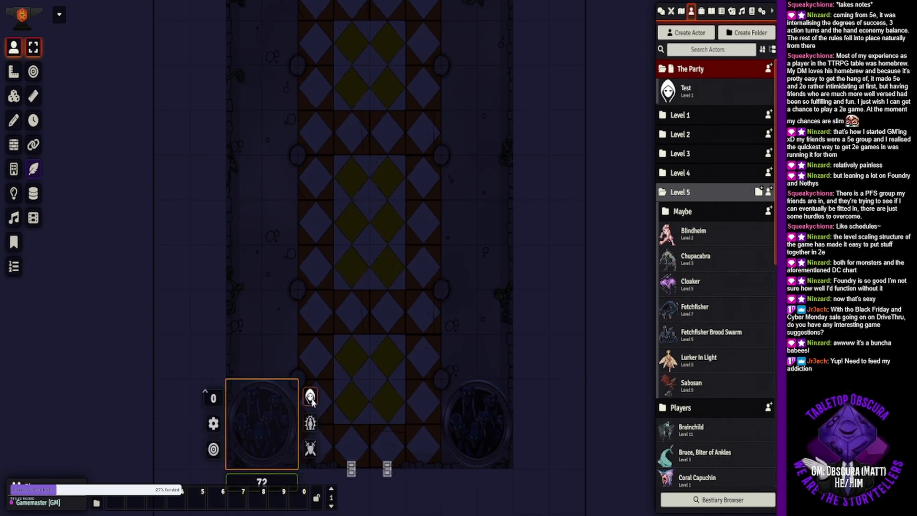
{"action": "right_click", "coordinate": [503, 420]}
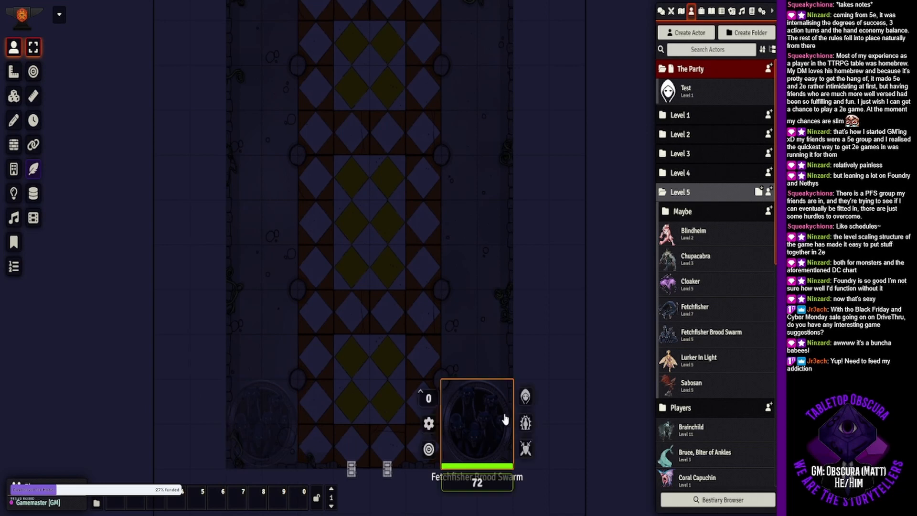
{"action": "left_click", "coordinate": [525, 403]}
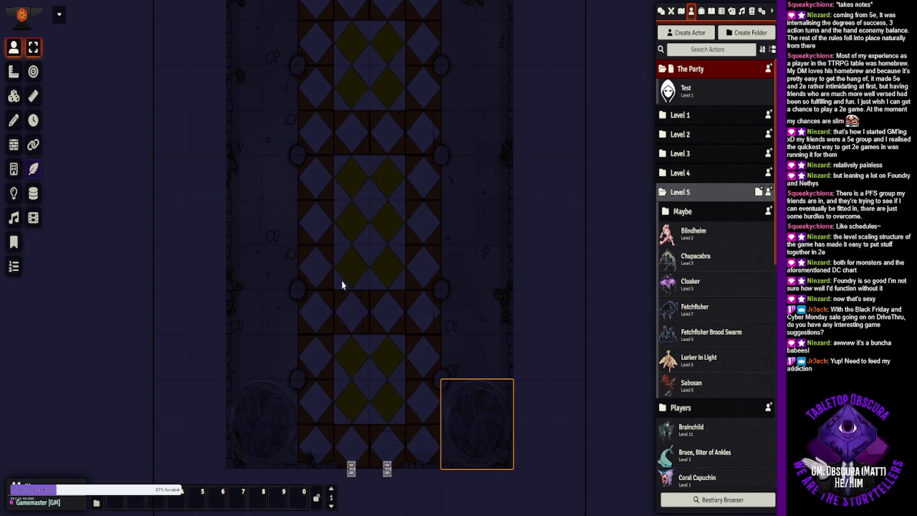
{"action": "left_click_drag", "start_coordinate": [360, 239], "coordinate": [379, 156]}
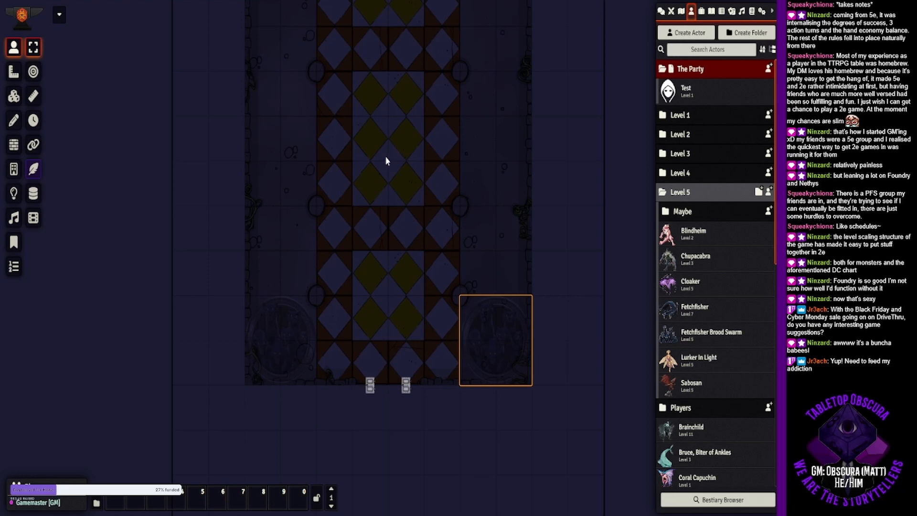
{"action": "left_click_drag", "start_coordinate": [410, 120], "coordinate": [413, 183]}
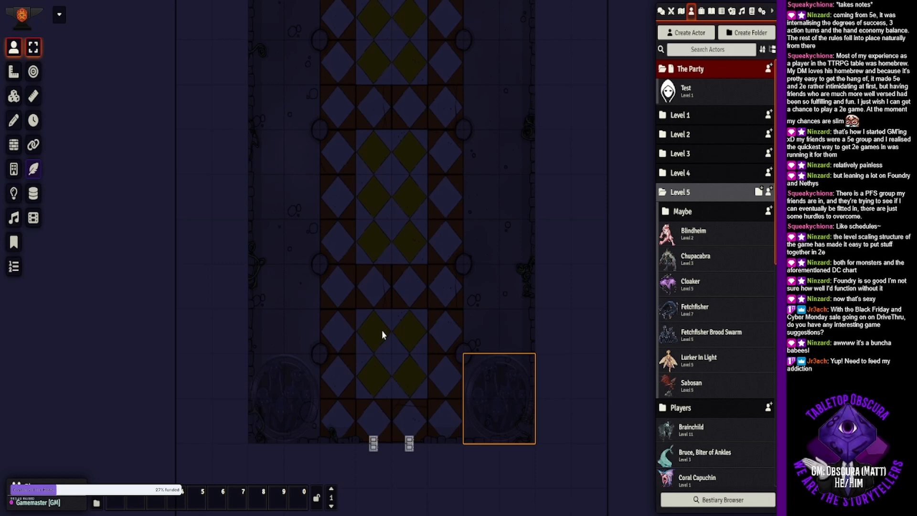
{"action": "left_click_drag", "start_coordinate": [436, 99], "coordinate": [435, 138]}
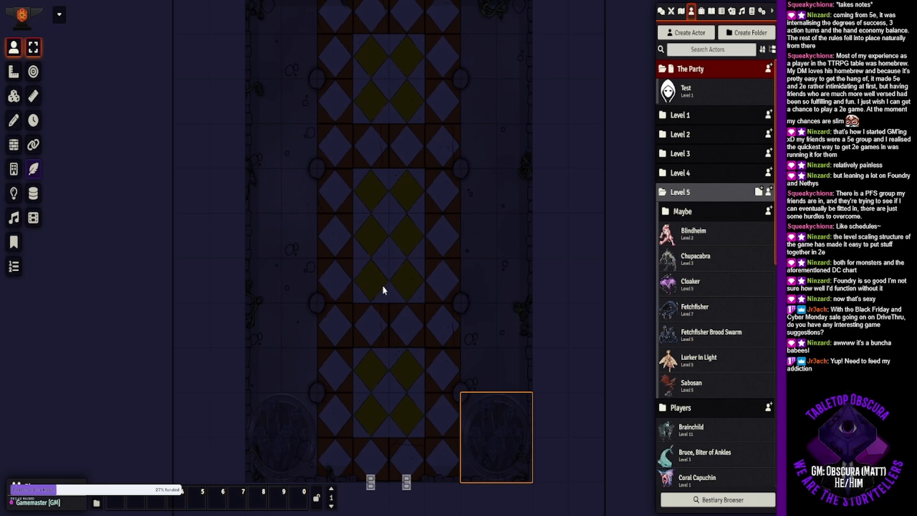
Review the stat sheet of the hidden swarm token in the lower-right corner of the room, then close it and deselect the token.
{"action": "double_click", "coordinate": [489, 412]}
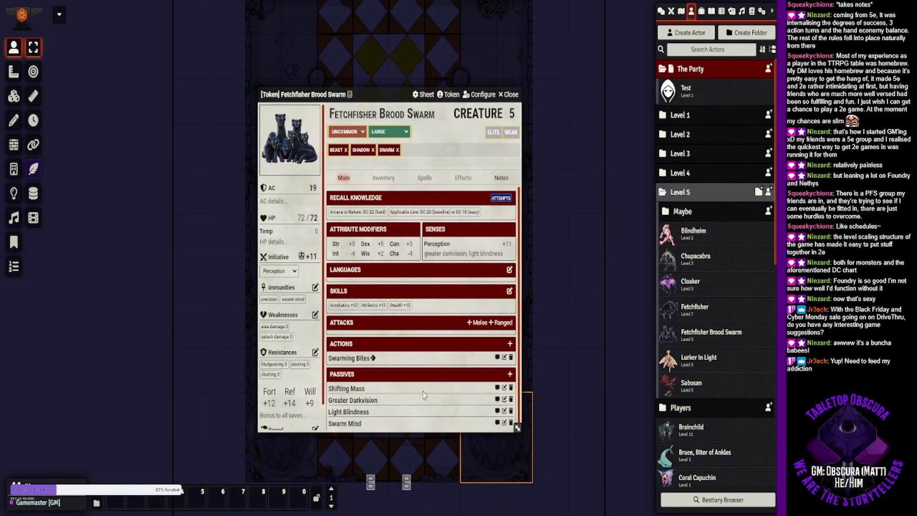
{"action": "scroll", "coordinate": [424, 396], "scroll_direction": "down", "scroll_amount": 1}
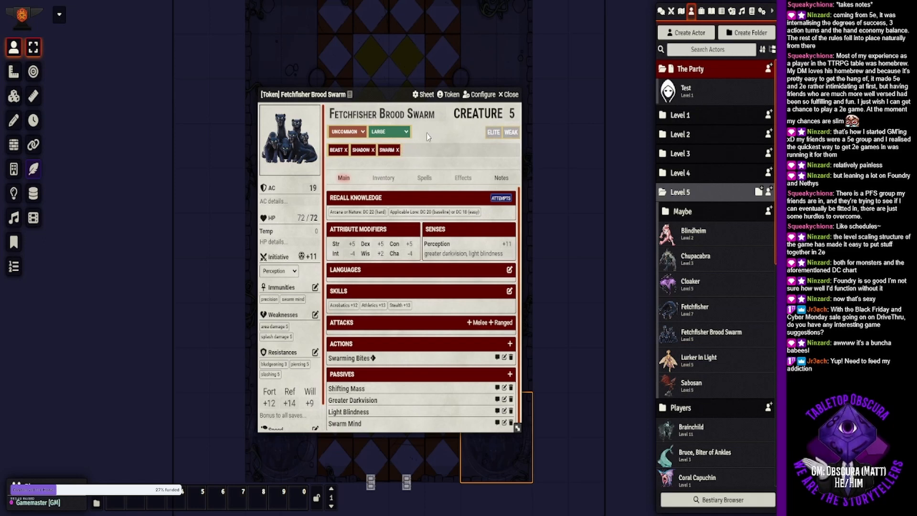
{"action": "left_click", "coordinate": [511, 95]}
{"action": "left_click", "coordinate": [352, 247]}
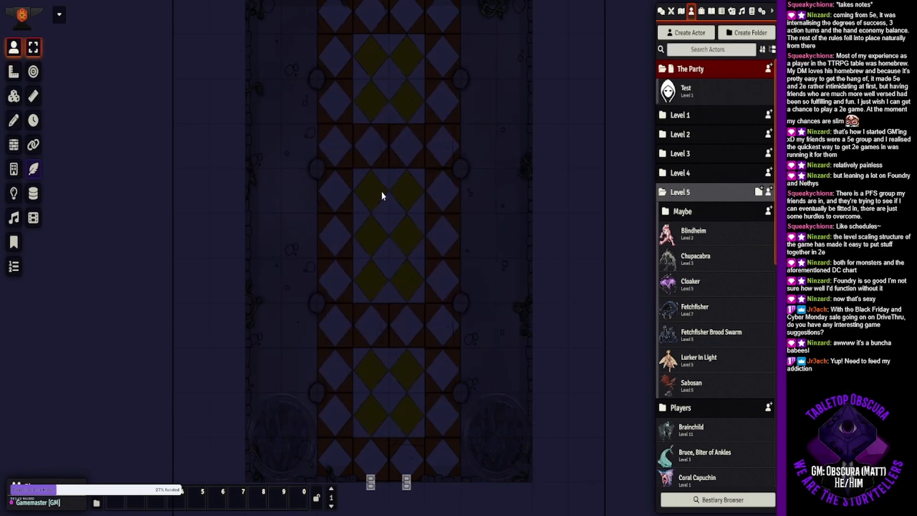
{"action": "left_click_drag", "start_coordinate": [381, 191], "coordinate": [393, 209]}
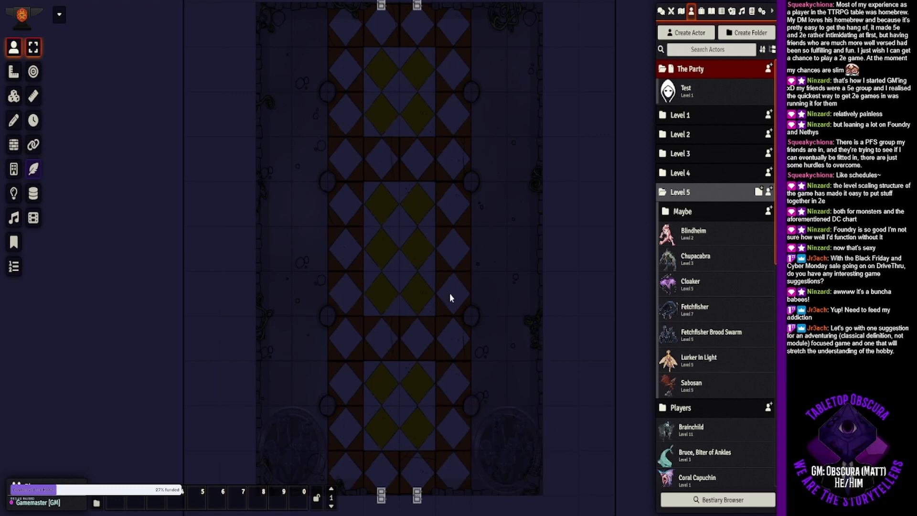
{"action": "left_click_drag", "start_coordinate": [439, 309], "coordinate": [439, 256]}
{"action": "left_click_drag", "start_coordinate": [437, 212], "coordinate": [434, 198]}
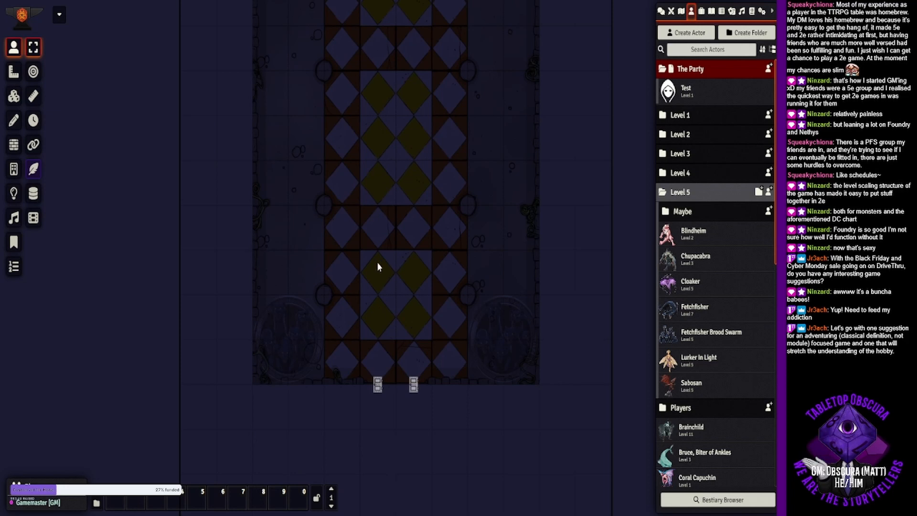
Switch to Dungeondraft and create a new map 16 tiles wide and 22 tiles high.
{"action": "left_click_drag", "start_coordinate": [378, 208], "coordinate": [367, 270]}
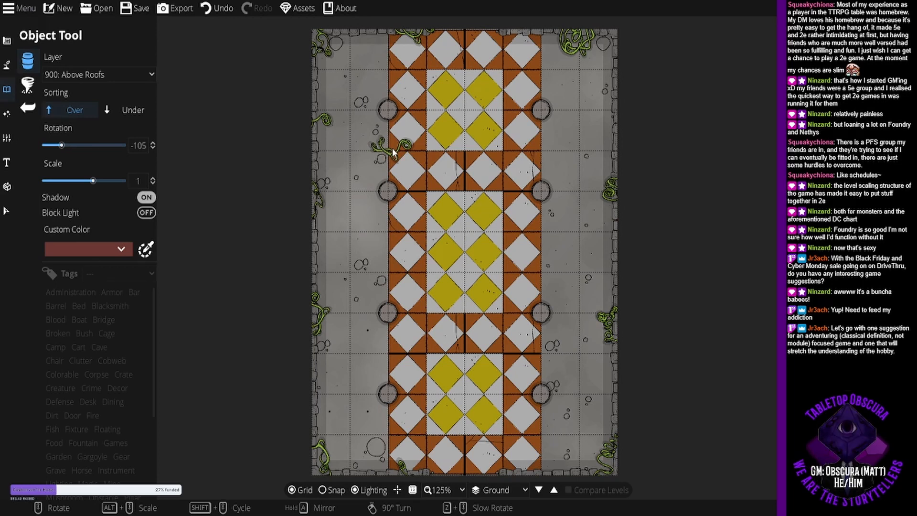
{"action": "left_click_drag", "start_coordinate": [398, 173], "coordinate": [403, 158]}
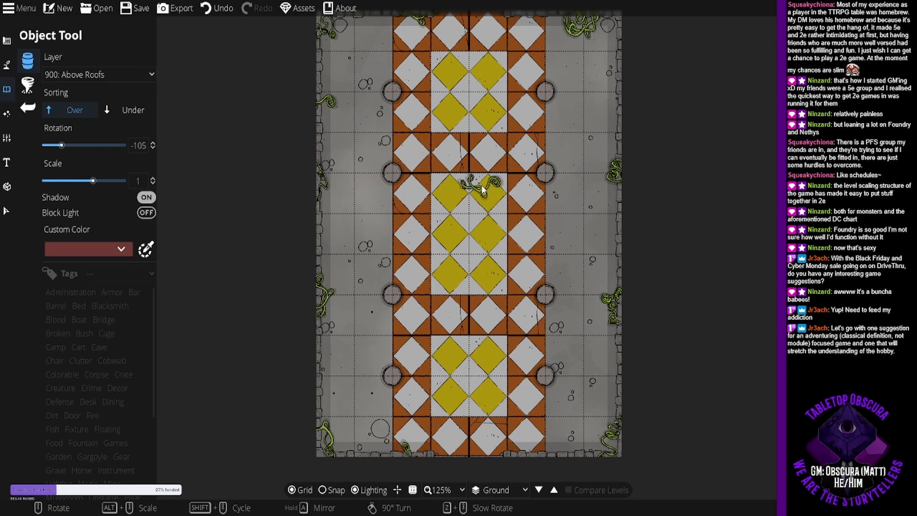
{"action": "mouse_move", "coordinate": [482, 190]}
{"action": "left_mouse_down"}
{"action": "mouse_move", "coordinate": [477, 212]}
{"action": "mouse_move", "coordinate": [477, 198]}
{"action": "left_mouse_up"}
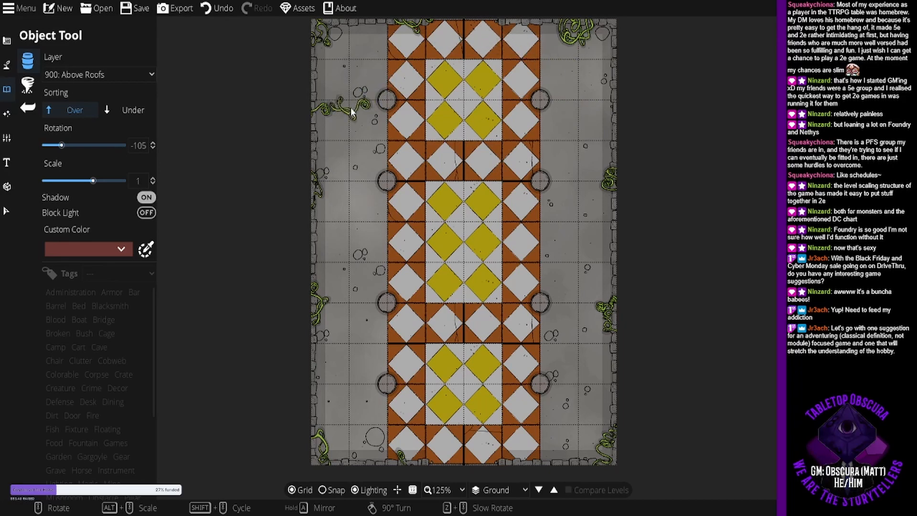
{"action": "left_click", "coordinate": [64, 10]}
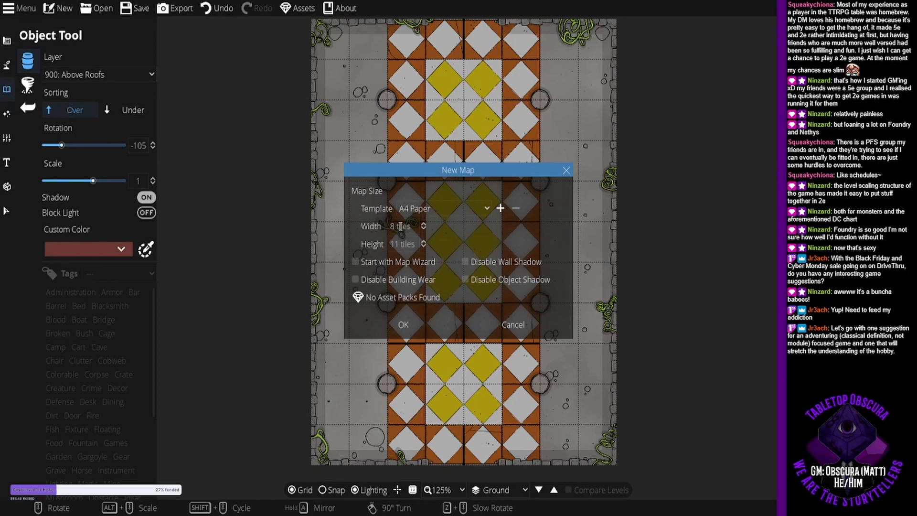
{"action": "left_click_drag", "start_coordinate": [396, 226], "coordinate": [371, 229]}
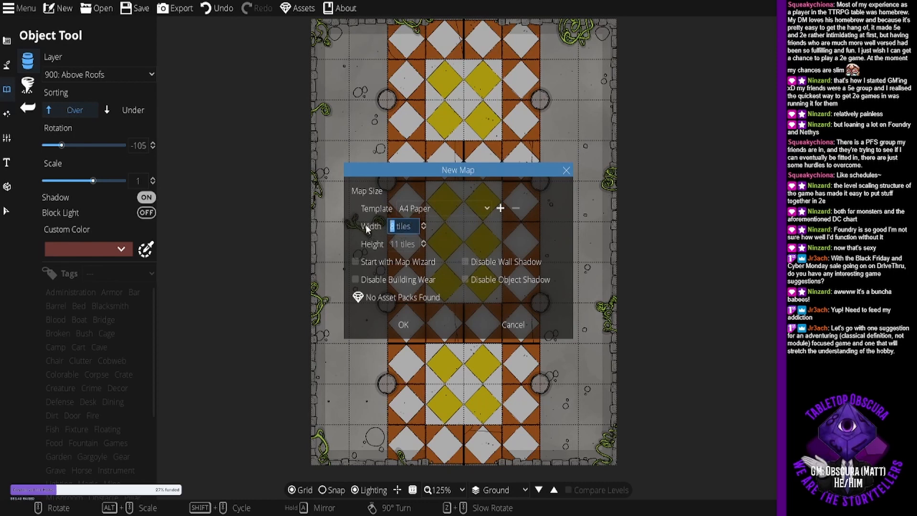
{"action": "type", "text": "16"}
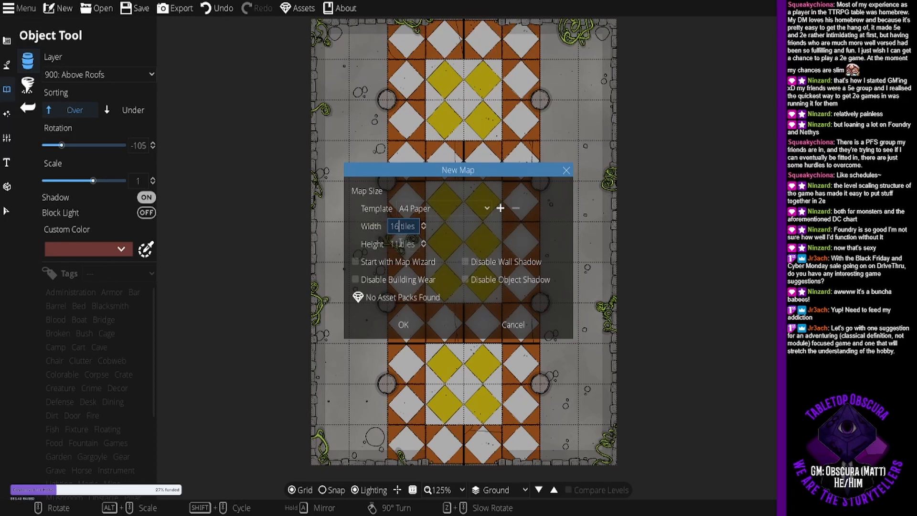
{"action": "left_click", "coordinate": [396, 244]}
{"action": "type", "text": "22"}
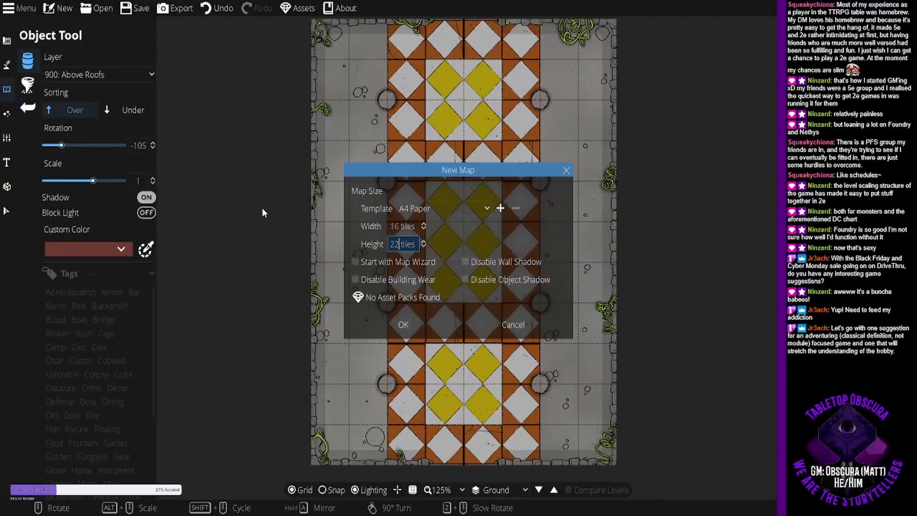
{"action": "left_click", "coordinate": [406, 324]}
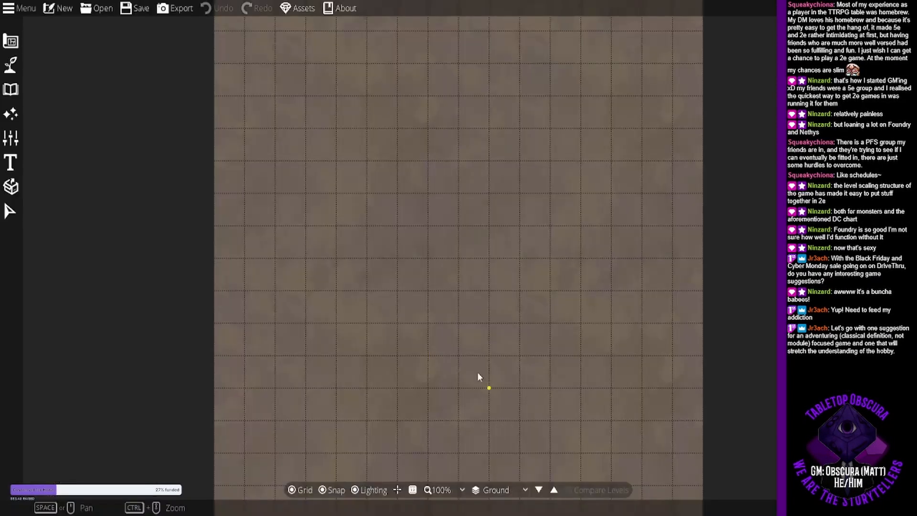
{"action": "scroll", "coordinate": [509, 254], "scroll_direction": "down", "scroll_amount": 1}
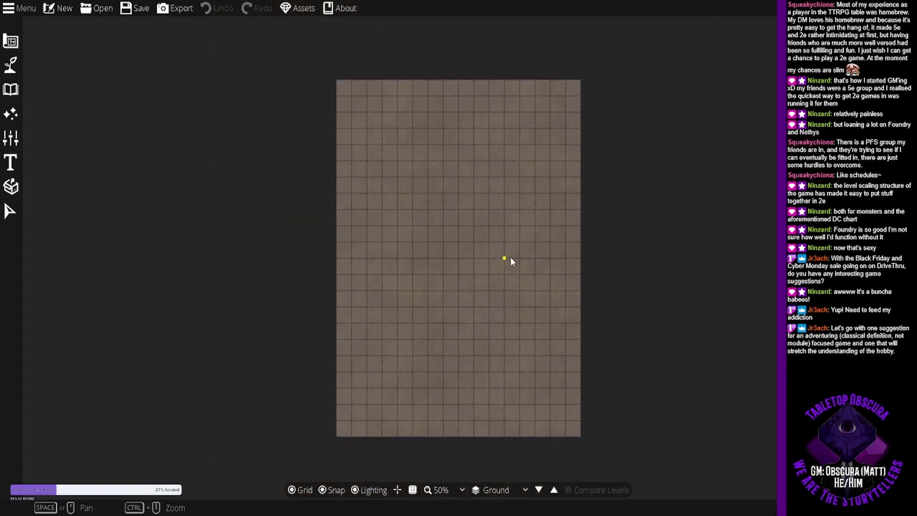
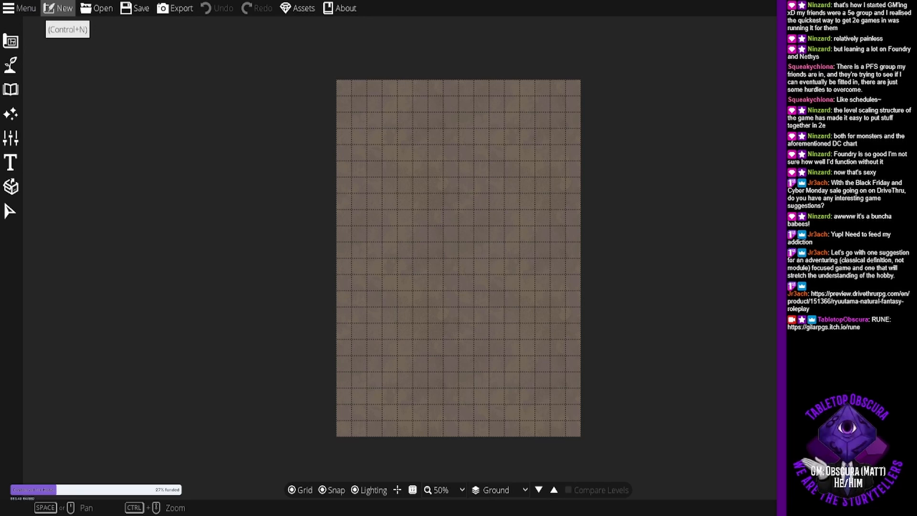
Draw a rectangular room with plain grey stone flooring and Cobble walls covering the entire map.
{"action": "left_click", "coordinate": [11, 41]}
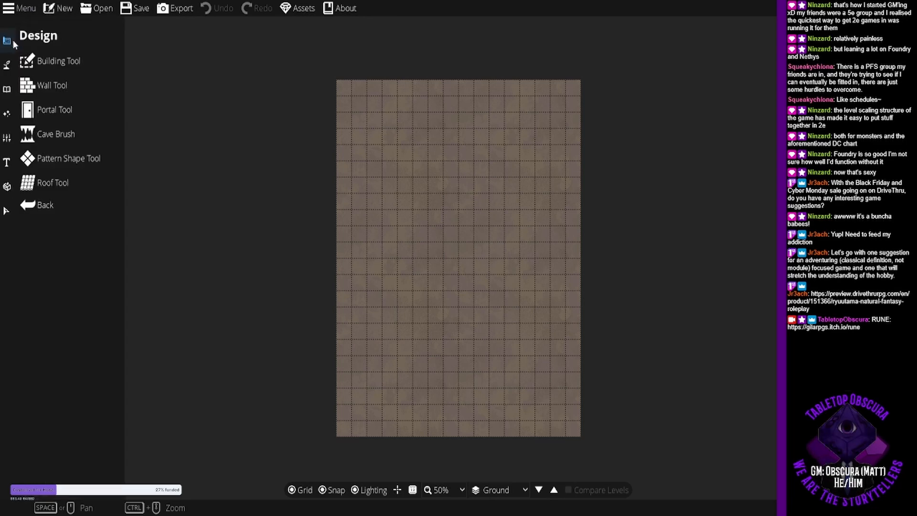
{"action": "left_click", "coordinate": [48, 62]}
{"action": "left_click", "coordinate": [118, 219]}
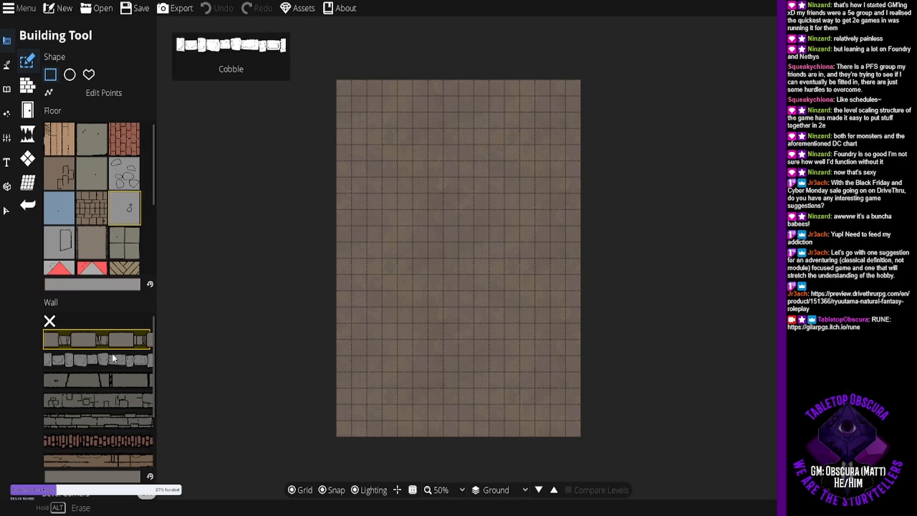
{"action": "left_click", "coordinate": [127, 357]}
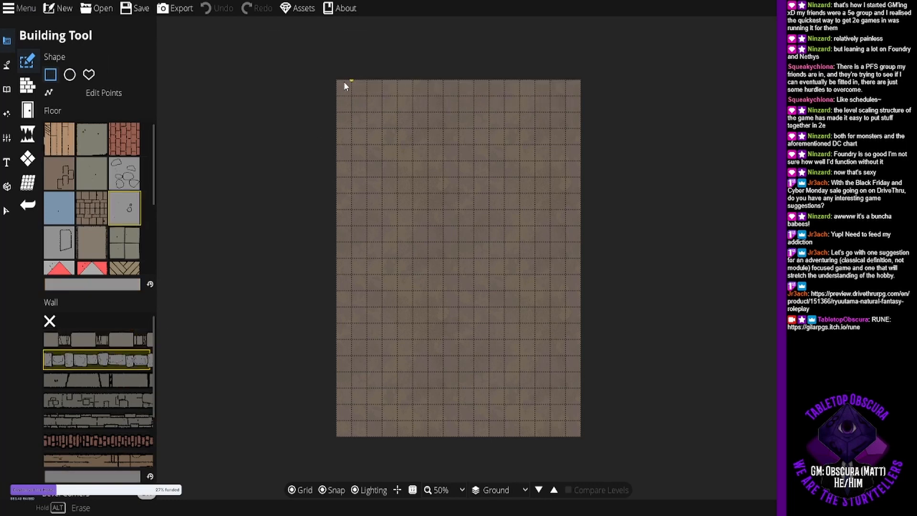
{"action": "left_click_drag", "start_coordinate": [337, 81], "coordinate": [573, 435]}
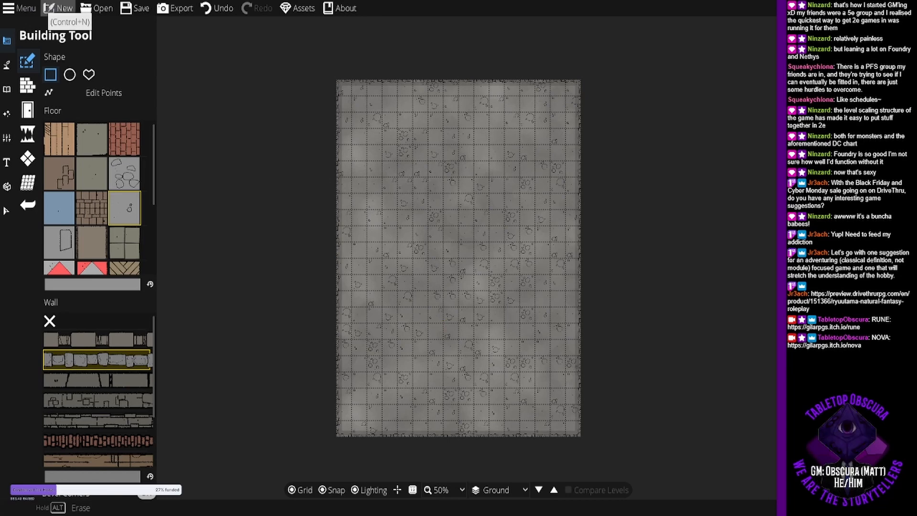
Place a grey, two-tile-wide door portal in the middle of the room's south wall.
{"action": "left_click", "coordinate": [27, 110]}
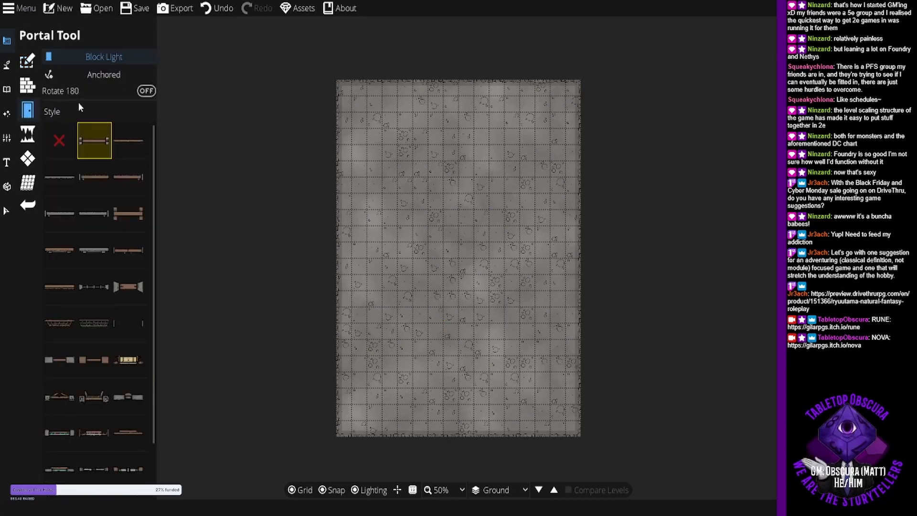
{"action": "left_click", "coordinate": [103, 206]}
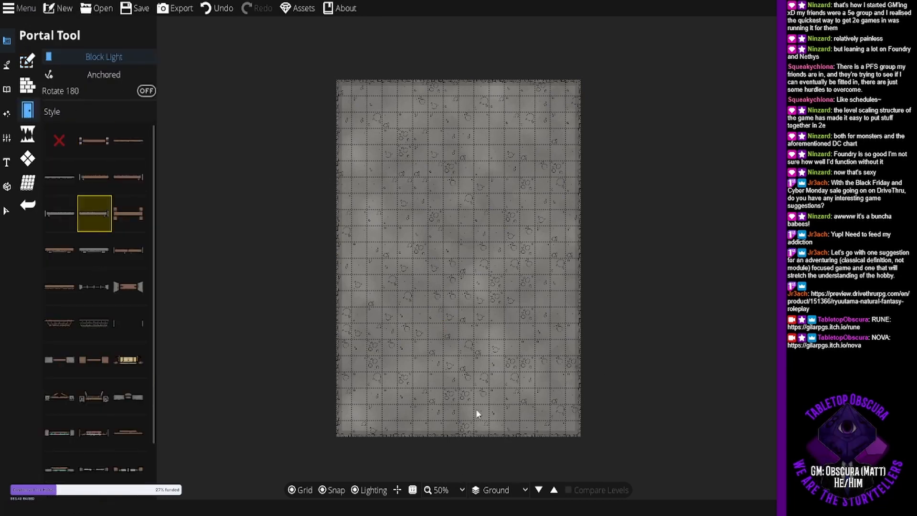
{"action": "scroll", "coordinate": [477, 394], "scroll_direction": "up", "scroll_amount": 2}
{"action": "left_click_drag", "start_coordinate": [477, 397], "coordinate": [458, 222]}
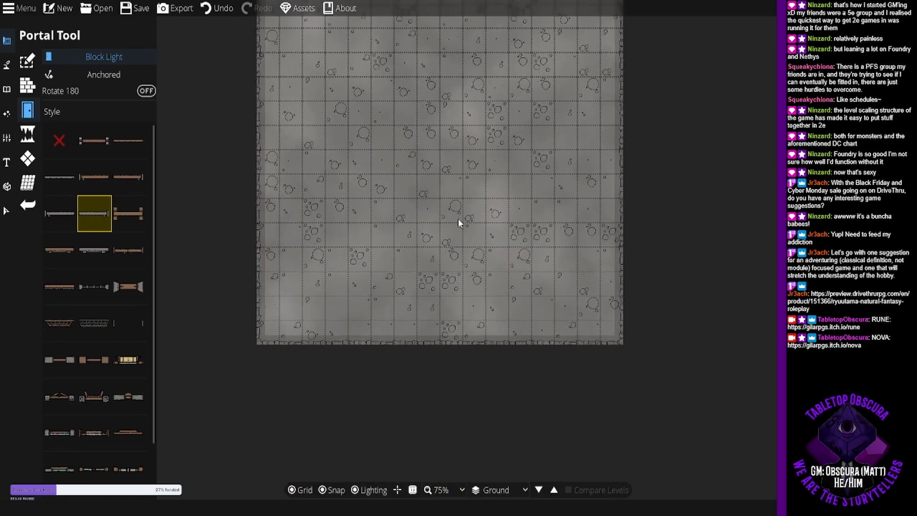
{"action": "left_click", "coordinate": [66, 217]}
{"action": "left_click", "coordinate": [446, 342]}
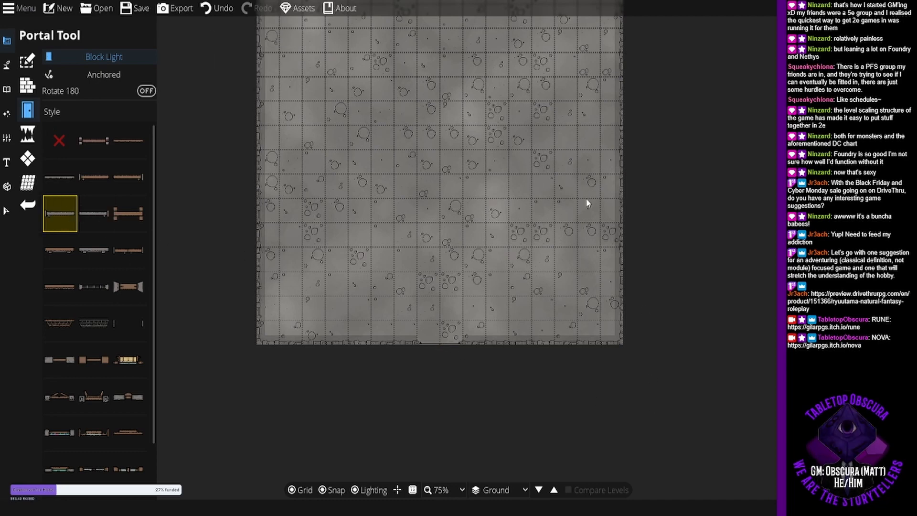
Set up the Pattern Shape Tool with the grey-diamond tile pattern on brown (8b4919).
{"action": "left_click_drag", "start_coordinate": [494, 166], "coordinate": [486, 206]}
{"action": "left_click", "coordinate": [28, 158]}
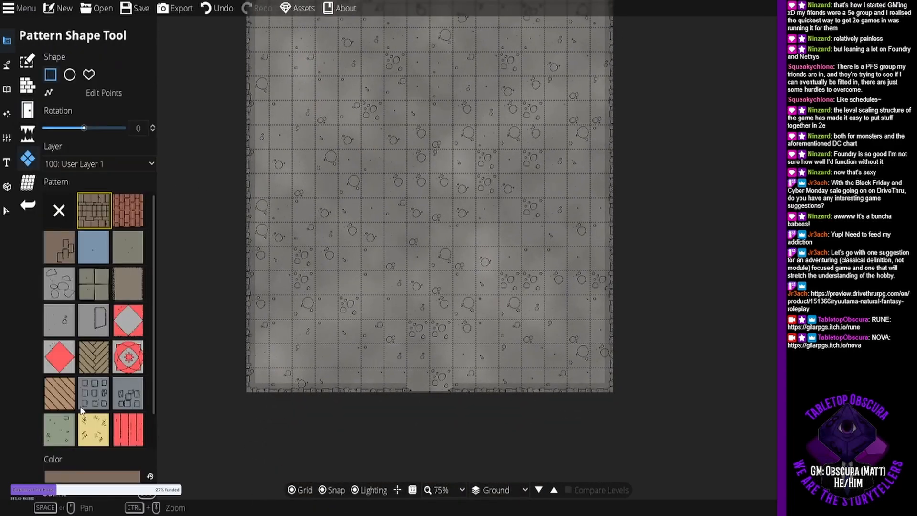
{"action": "left_click", "coordinate": [97, 478]}
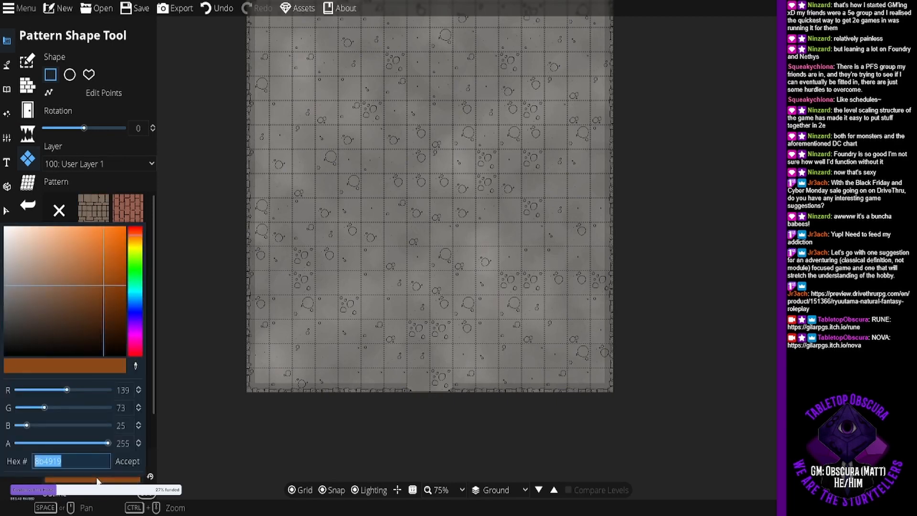
{"action": "left_click", "coordinate": [451, 295]}
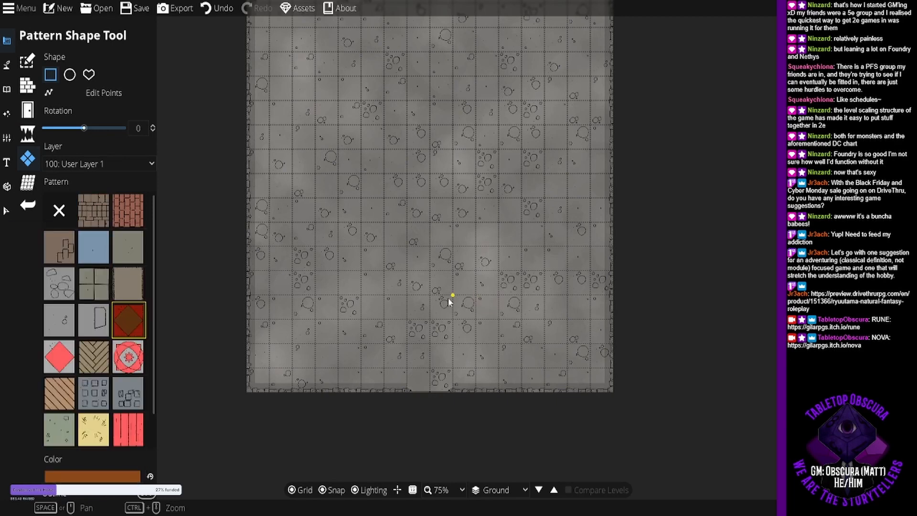
{"action": "left_click_drag", "start_coordinate": [451, 294], "coordinate": [383, 246]}
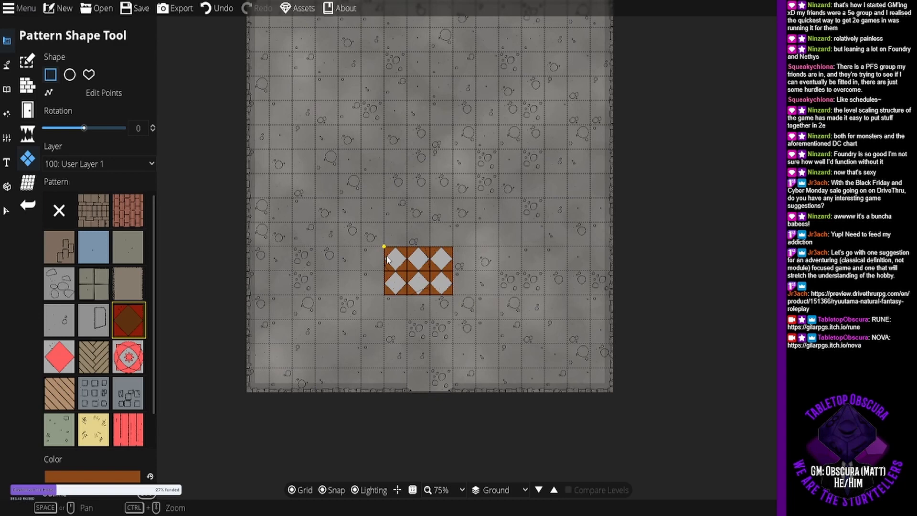
{"action": "left_click", "coordinate": [430, 223]}
{"action": "key", "text": "ctrl+z"}
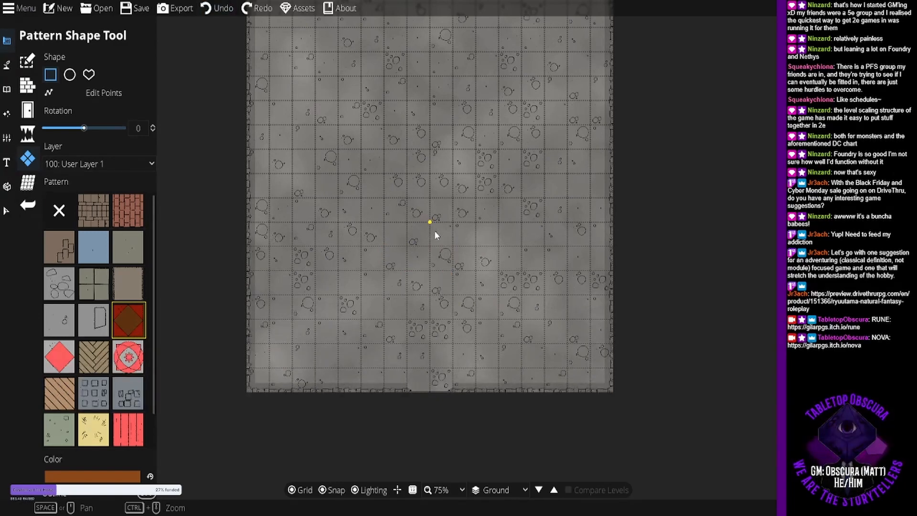
Lay a 12 by 12 tile square of the brown-and-grey diamond pattern, centred across the room's width.
{"action": "left_click_drag", "start_coordinate": [431, 191], "coordinate": [394, 356]}
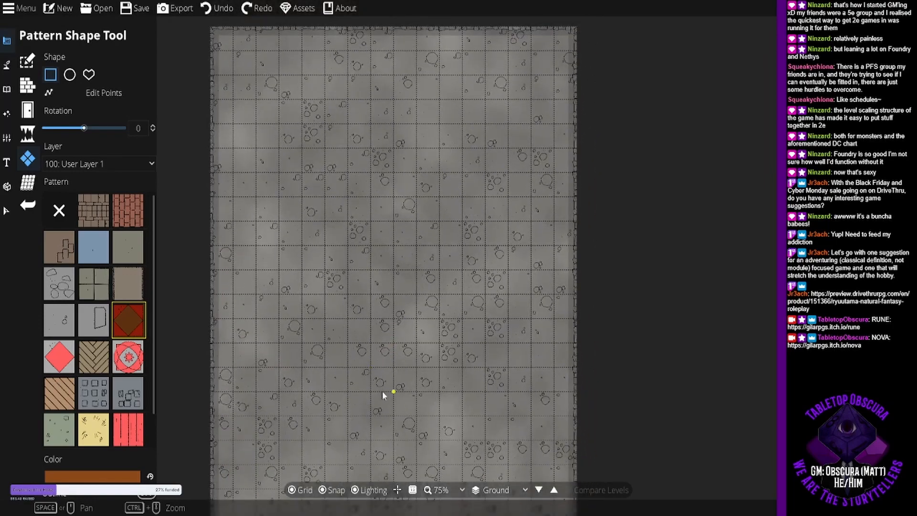
{"action": "left_click_drag", "start_coordinate": [370, 393], "coordinate": [371, 306]}
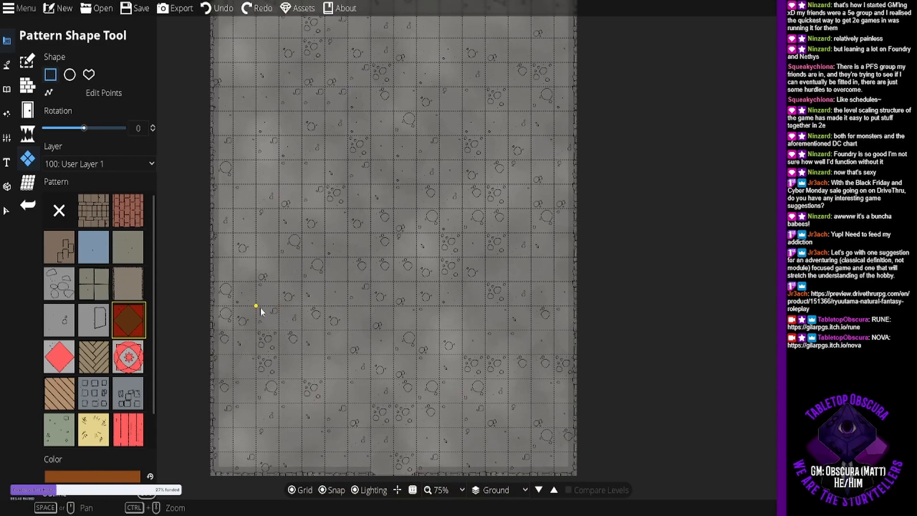
{"action": "left_click_drag", "start_coordinate": [261, 309], "coordinate": [520, 20]}
Add yellow-diamond tiles as a 2 by 2 block at the patterned floor's centre and three-tile diagonals running towards each corner.
{"action": "left_click_drag", "start_coordinate": [431, 211], "coordinate": [445, 268]}
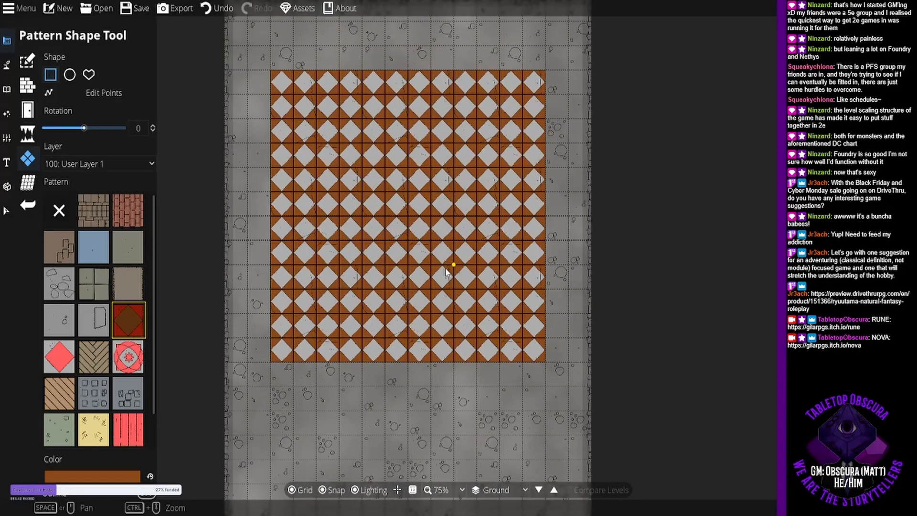
{"action": "left_click", "coordinate": [59, 357]}
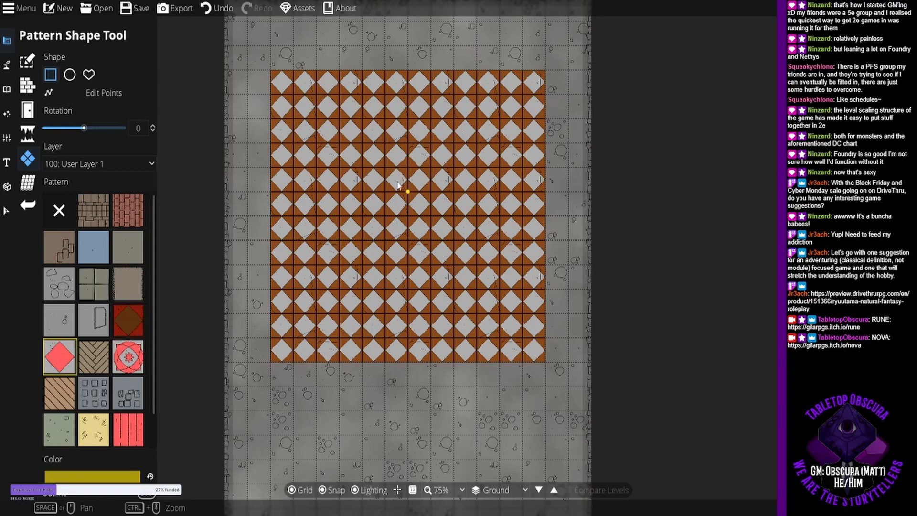
{"action": "mouse_move", "coordinate": [396, 202]}
{"action": "left_mouse_down"}
{"action": "mouse_move", "coordinate": [444, 245]}
{"action": "mouse_move", "coordinate": [436, 241]}
{"action": "left_mouse_up"}
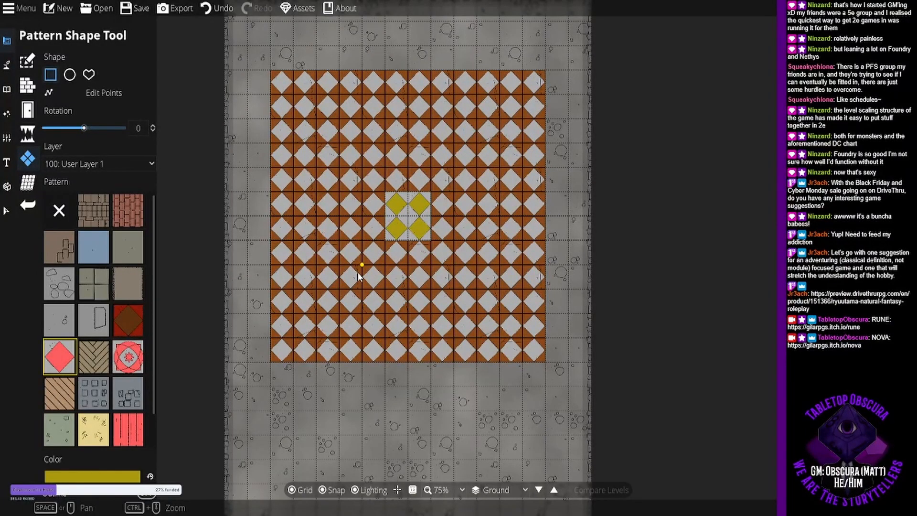
{"action": "left_click_drag", "start_coordinate": [359, 272], "coordinate": [293, 337]}
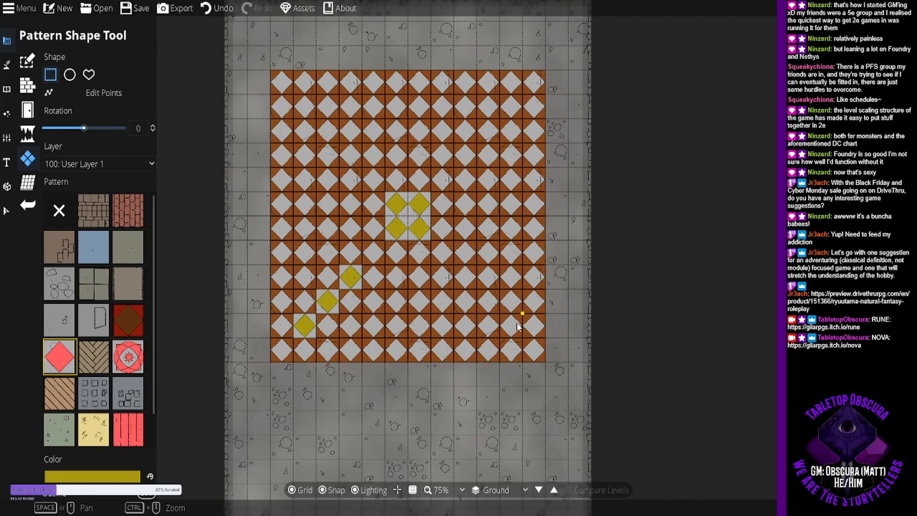
{"action": "left_click_drag", "start_coordinate": [523, 342], "coordinate": [465, 271]}
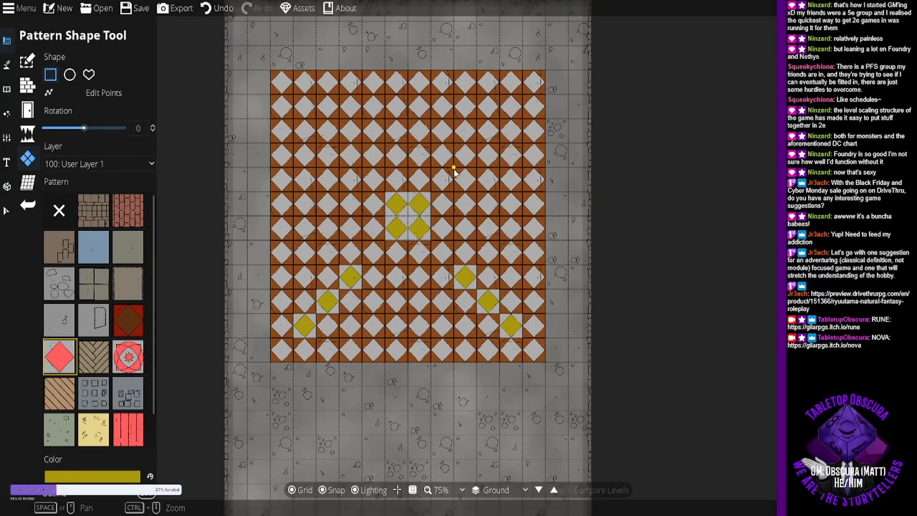
{"action": "left_click_drag", "start_coordinate": [454, 170], "coordinate": [523, 96]}
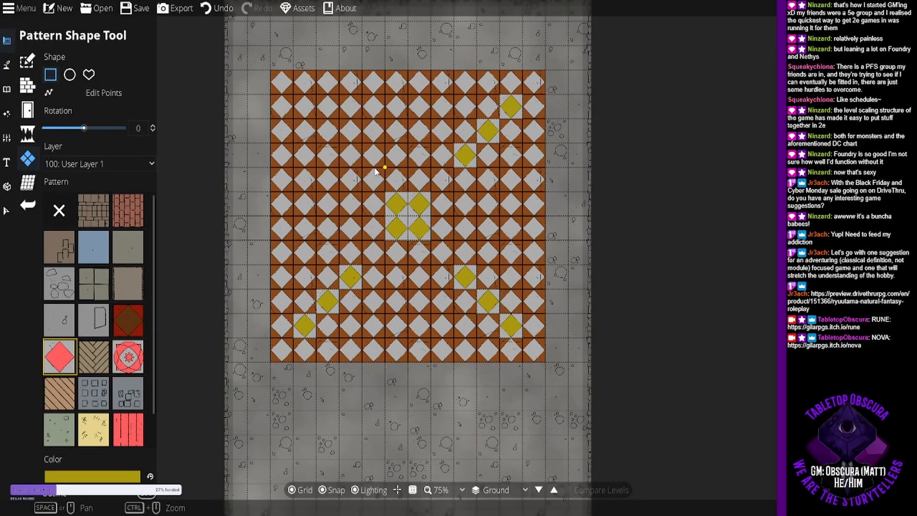
{"action": "left_click_drag", "start_coordinate": [385, 169], "coordinate": [299, 94]}
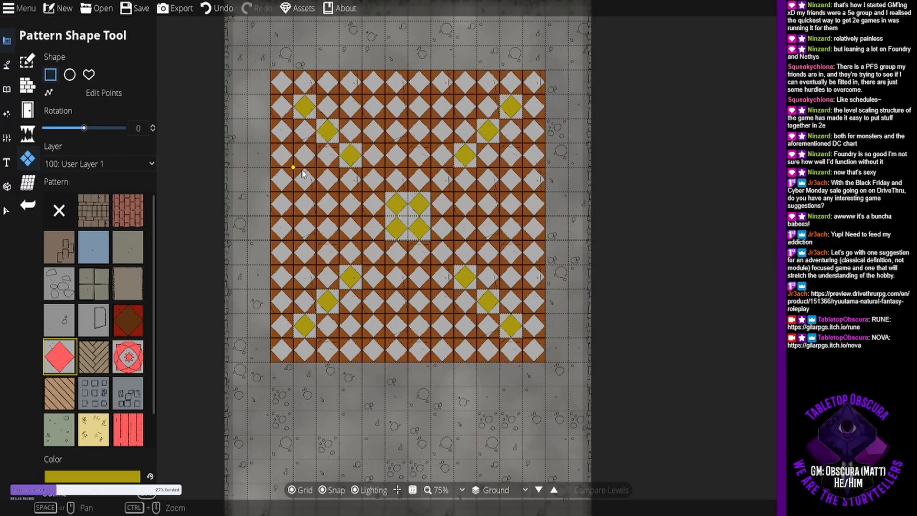
Add mirrored four-tile groups of yellow diamonds along the west and east sides of the patterned floor.
{"action": "left_click_drag", "start_coordinate": [302, 173], "coordinate": [339, 214]}
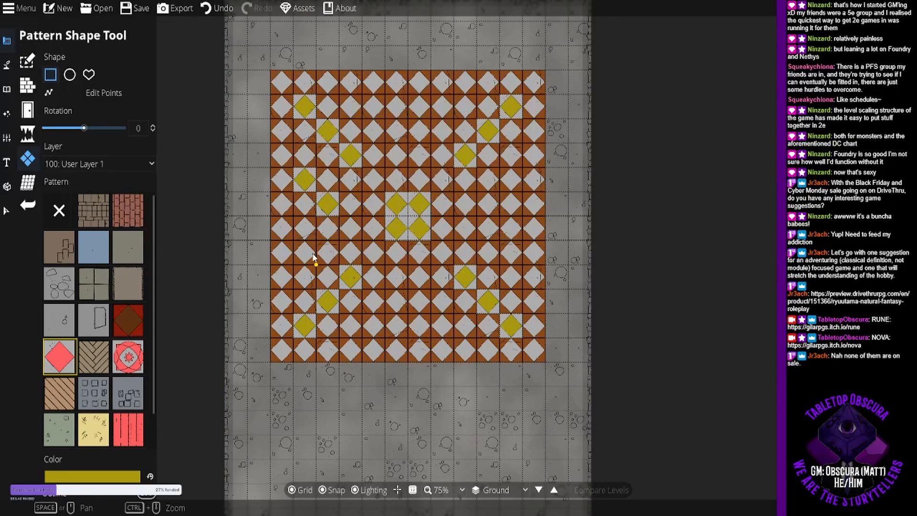
{"action": "left_click_drag", "start_coordinate": [313, 250], "coordinate": [334, 221]}
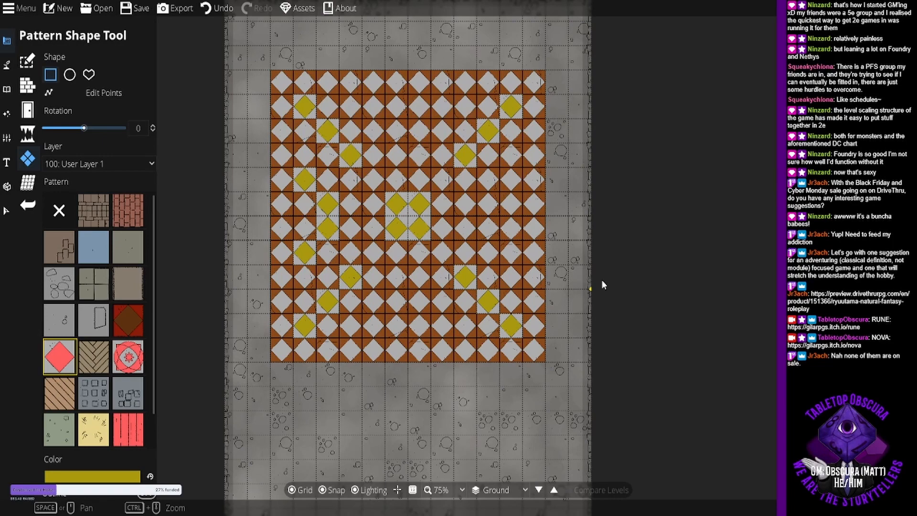
{"action": "left_click_drag", "start_coordinate": [459, 201], "coordinate": [472, 239]}
{"action": "left_click_drag", "start_coordinate": [496, 179], "coordinate": [491, 231]}
{"action": "key", "text": "ctrl+z"}
{"action": "left_click_drag", "start_coordinate": [505, 194], "coordinate": [521, 176]}
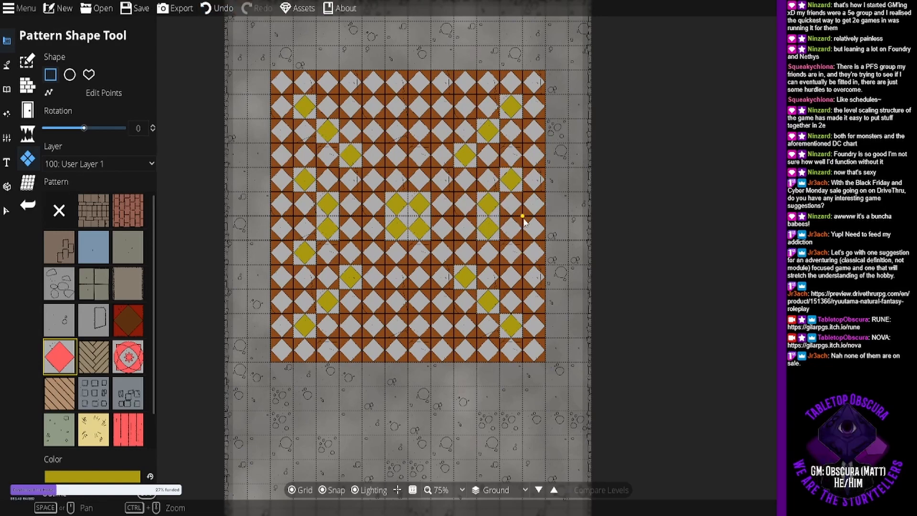
{"action": "left_click_drag", "start_coordinate": [510, 251], "coordinate": [515, 260]}
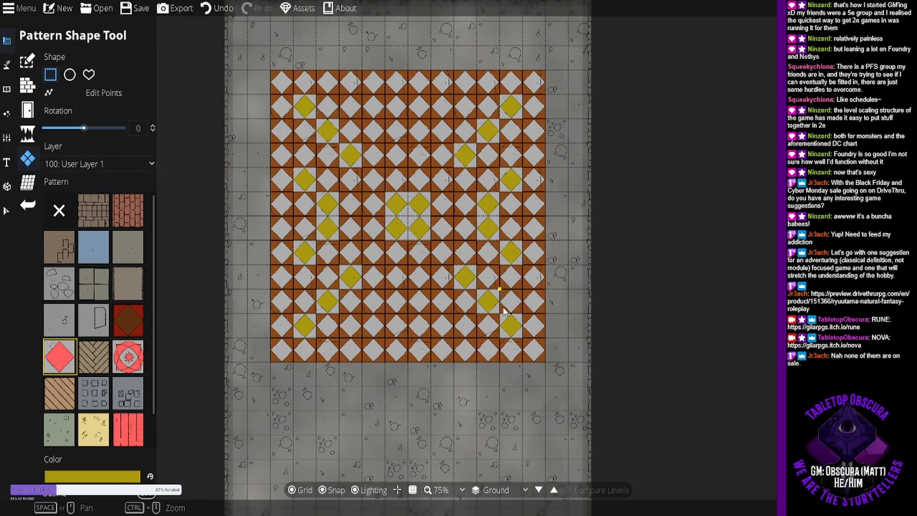
Add matching four-tile groups of yellow diamonds along the south and north sides of the patterned floor.
{"action": "left_click_drag", "start_coordinate": [382, 300], "coordinate": [373, 334]}
{"action": "left_click_drag", "start_coordinate": [432, 315], "coordinate": [456, 336]}
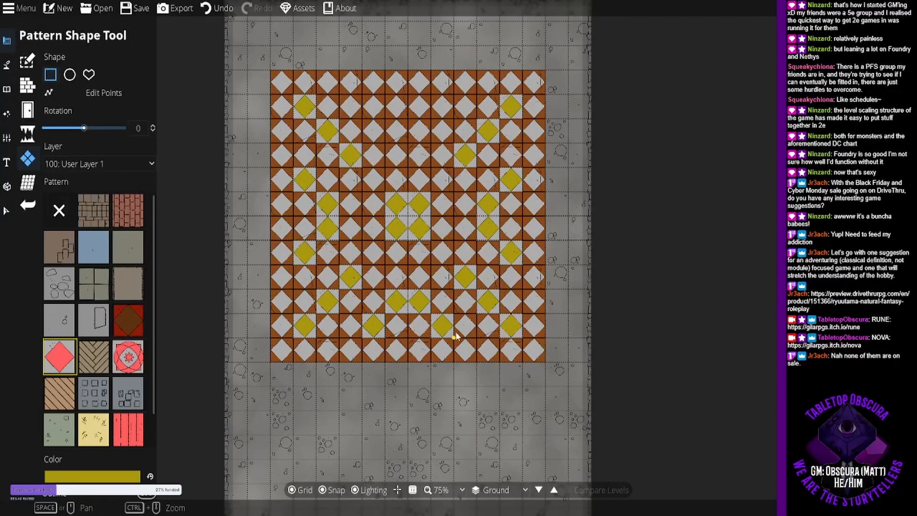
{"action": "scroll", "coordinate": [433, 216], "scroll_direction": "up", "scroll_amount": 1}
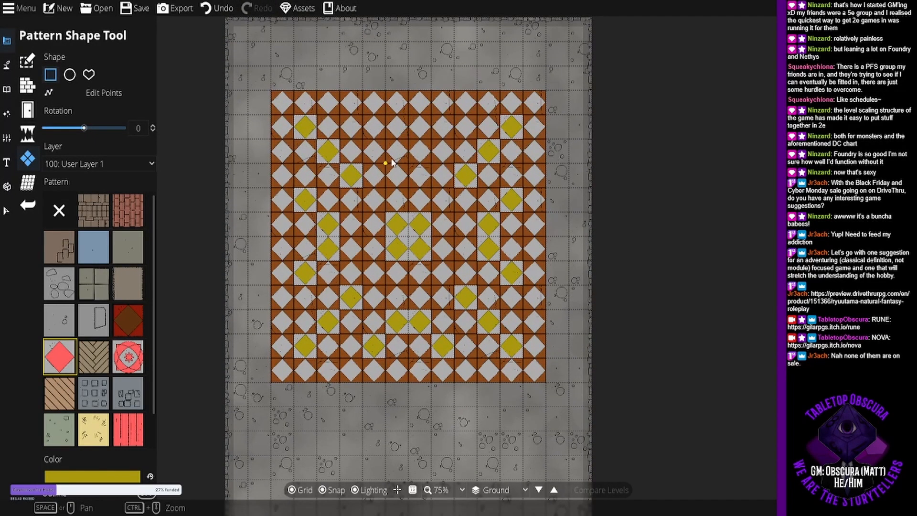
{"action": "left_click_drag", "start_coordinate": [392, 162], "coordinate": [373, 127]}
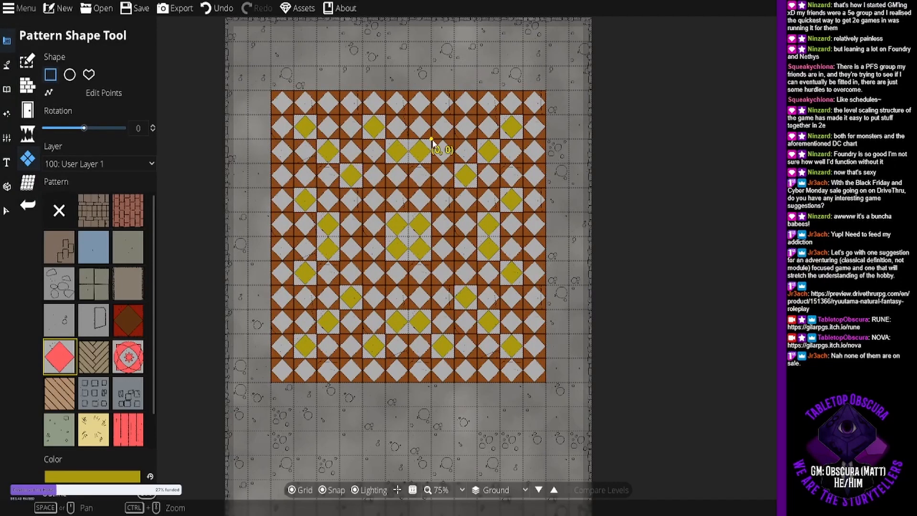
{"action": "left_click_drag", "start_coordinate": [450, 135], "coordinate": [447, 128]}
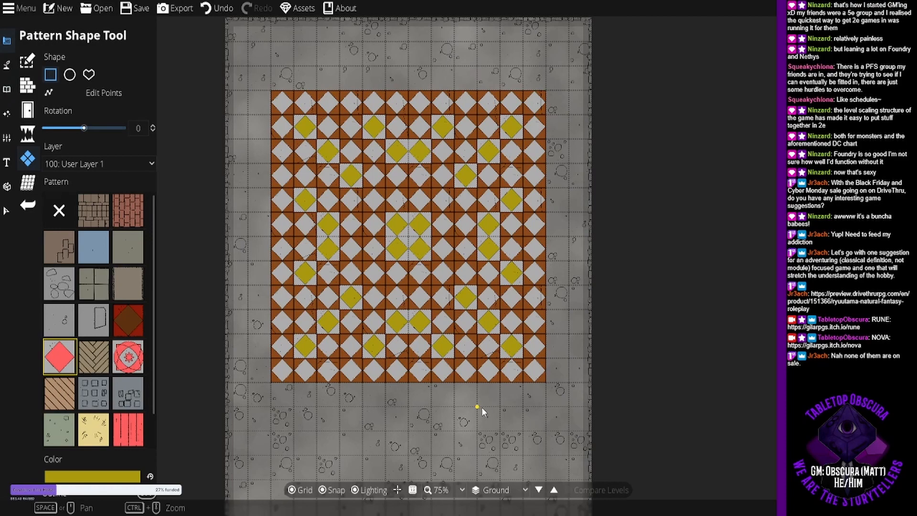
Select the whole patterned floor with its yellow diamonds and move it two tiles south.
{"action": "scroll", "coordinate": [400, 129], "scroll_direction": "down", "scroll_amount": 3}
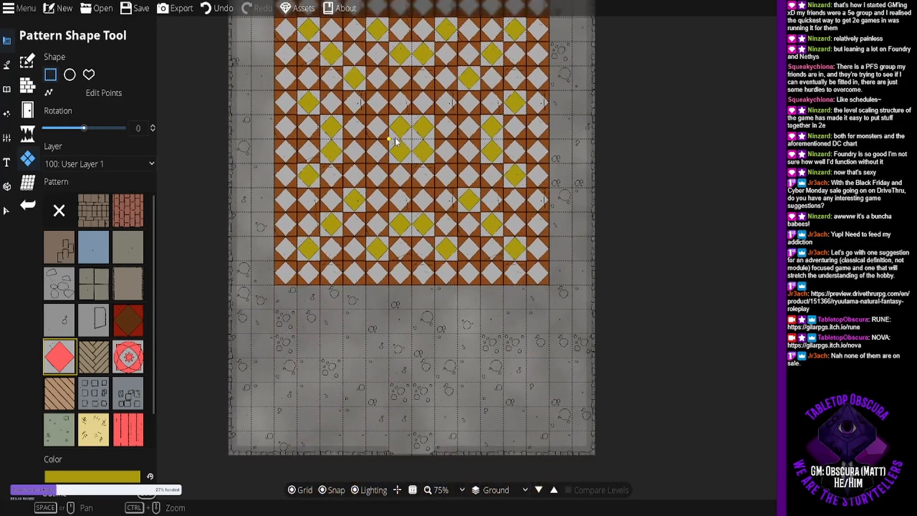
{"action": "scroll", "coordinate": [388, 203], "scroll_direction": "up", "scroll_amount": 1}
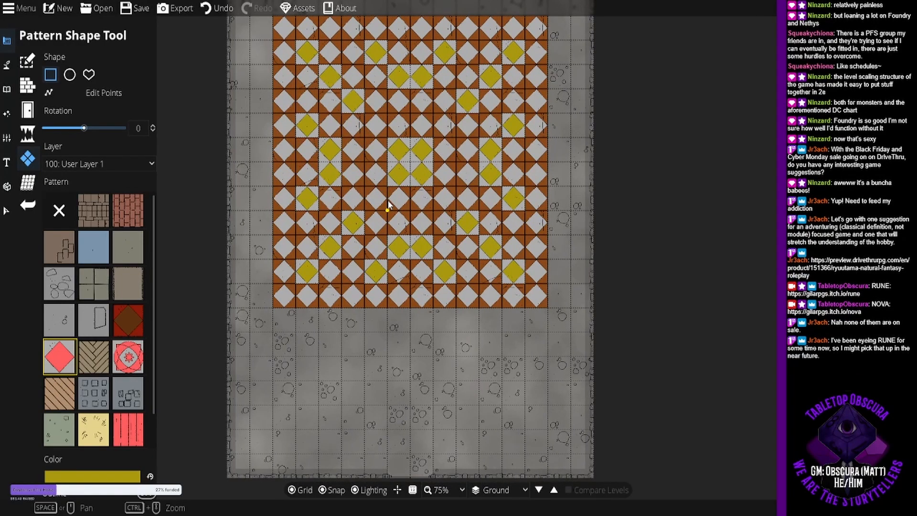
{"action": "left_click_drag", "start_coordinate": [388, 204], "coordinate": [352, 231]}
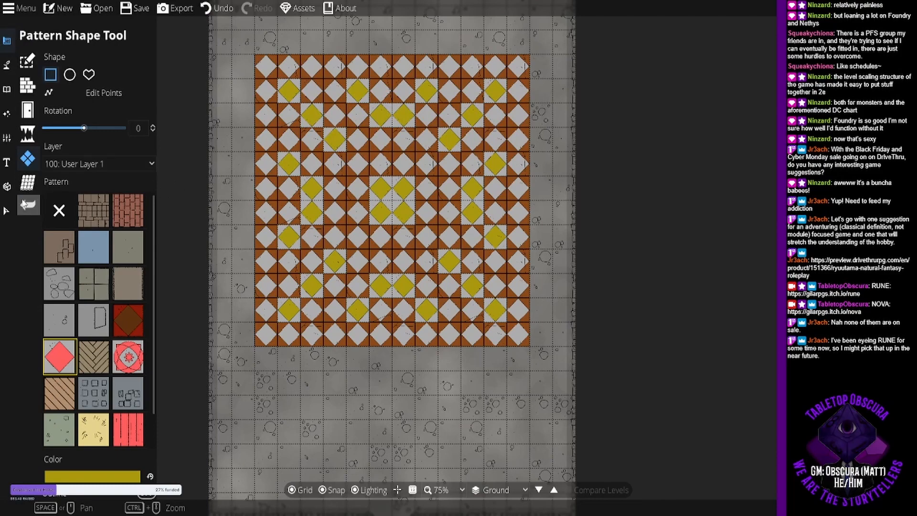
{"action": "left_click", "coordinate": [8, 211]}
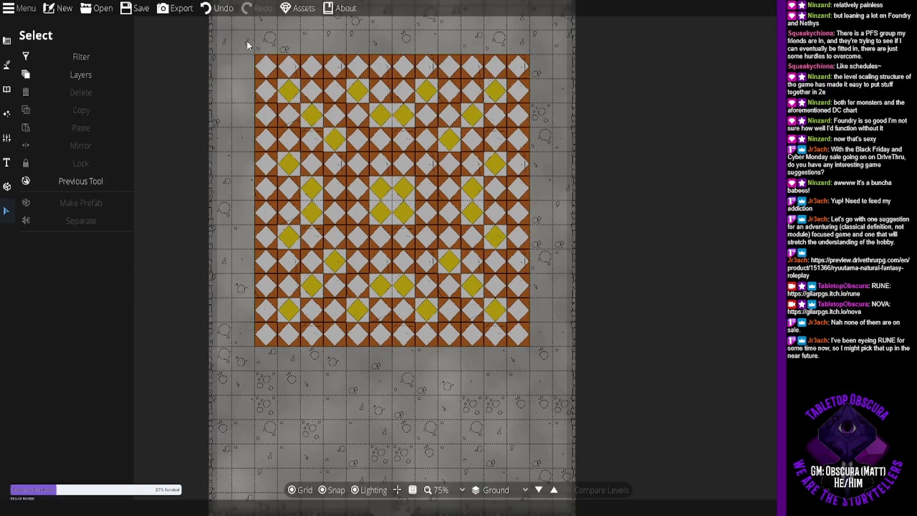
{"action": "left_click_drag", "start_coordinate": [246, 41], "coordinate": [546, 376]}
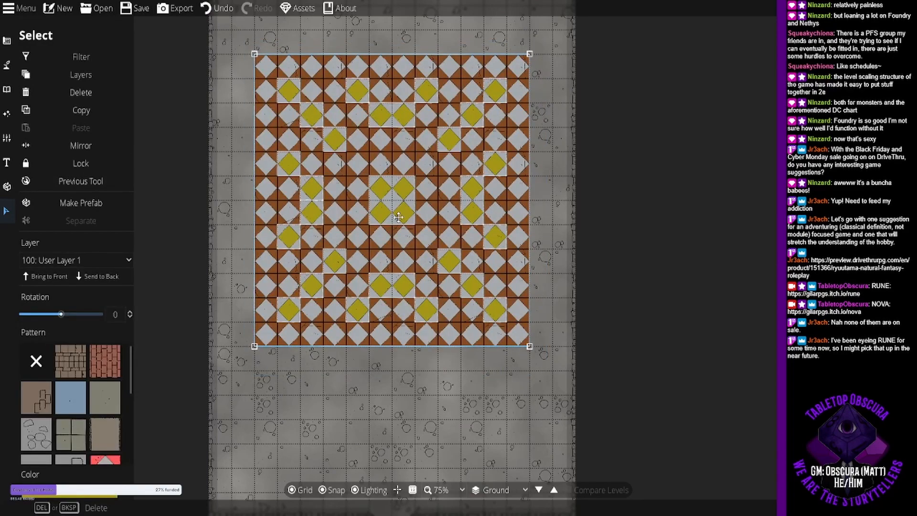
{"action": "left_click_drag", "start_coordinate": [399, 217], "coordinate": [400, 258]}
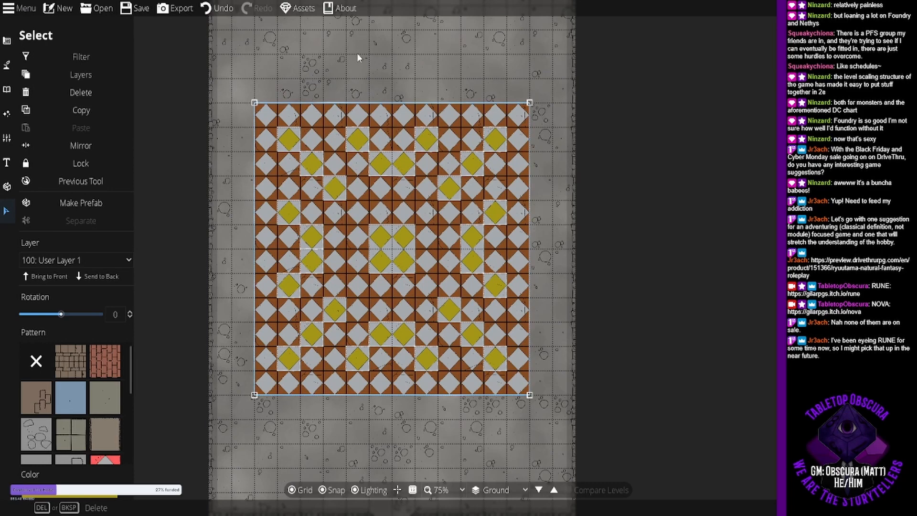
{"action": "left_click_drag", "start_coordinate": [357, 54], "coordinate": [349, 1]}
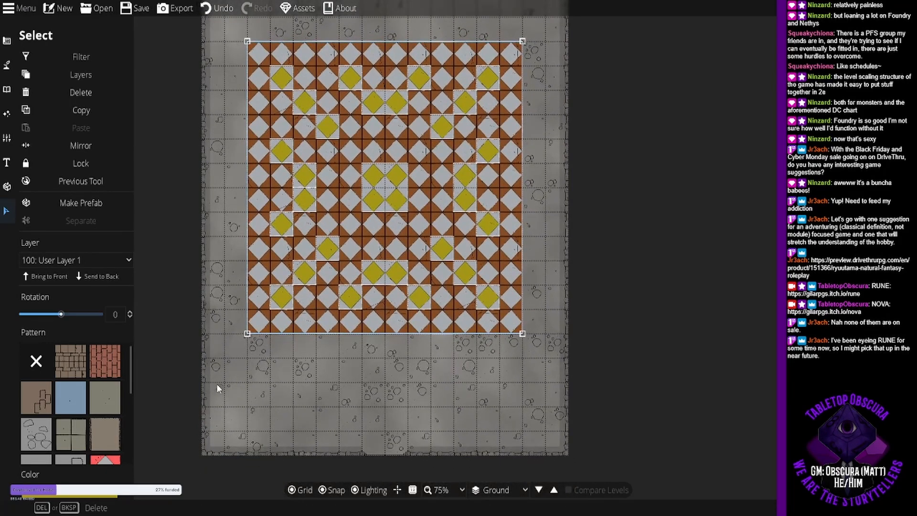
{"action": "left_click", "coordinate": [6, 41]}
{"action": "left_click_drag", "start_coordinate": [553, 115], "coordinate": [551, 206]}
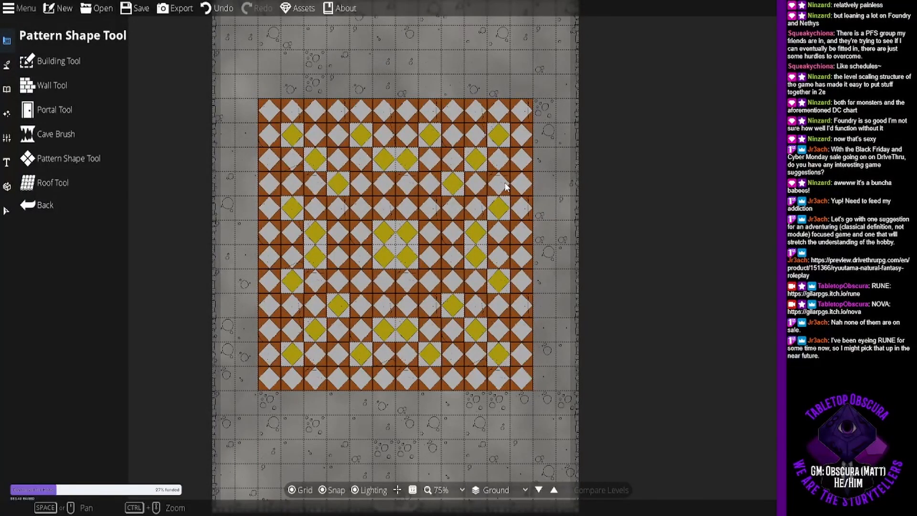
{"action": "mouse_move", "coordinate": [413, 184]}
{"action": "left_mouse_down"}
{"action": "mouse_move", "coordinate": [437, 164]}
{"action": "mouse_move", "coordinate": [428, 172]}
{"action": "left_mouse_up"}
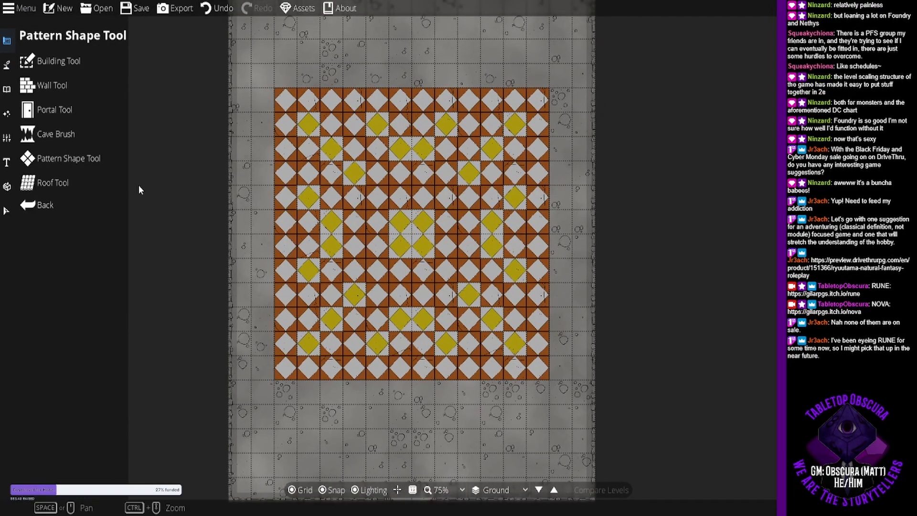
{"action": "left_click", "coordinate": [7, 65]}
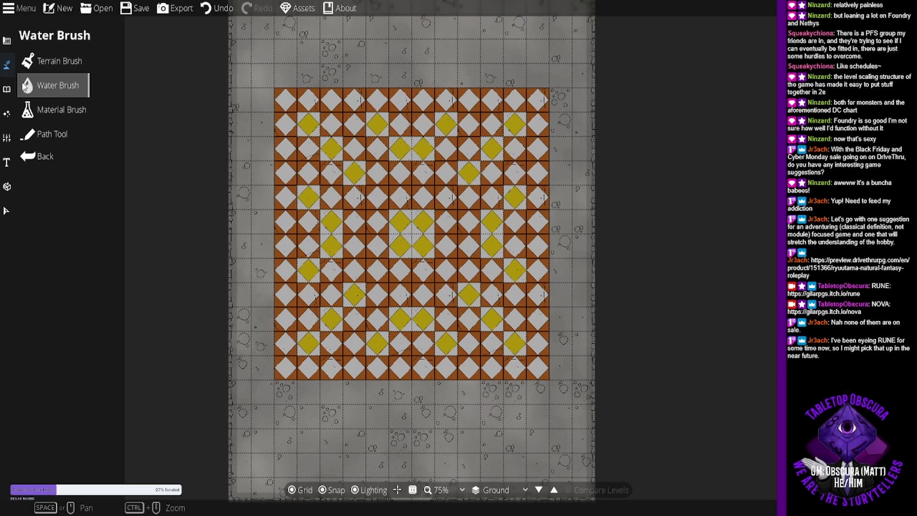
Place a Pillar Stone 41 object on each of the four corner yellow-diamond tiles of the patterned floor.
{"action": "left_click", "coordinate": [7, 89]}
{"action": "left_click", "coordinate": [50, 56]}
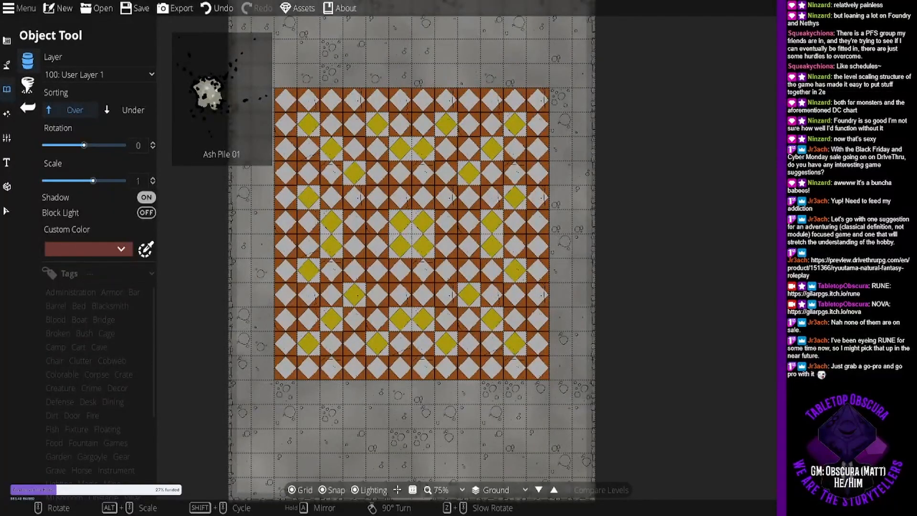
{"action": "left_click", "coordinate": [812, 425]}
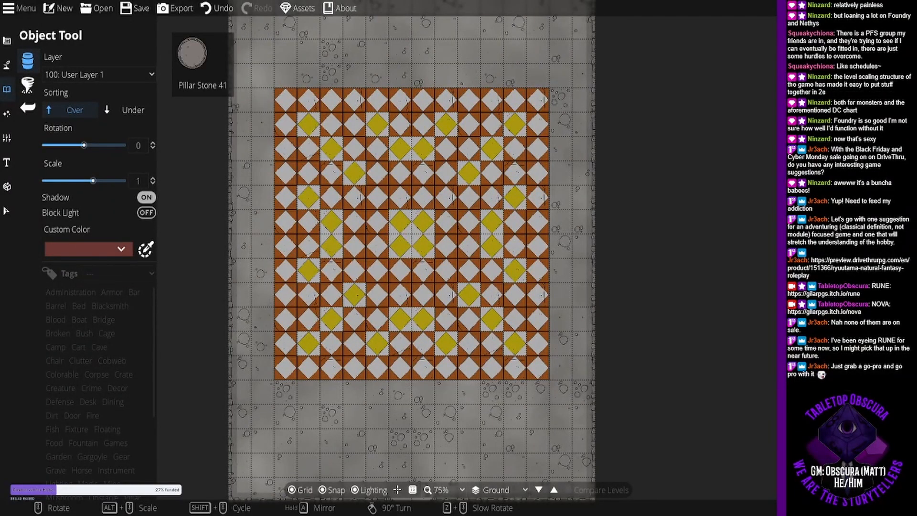
{"action": "left_click", "coordinate": [520, 123]}
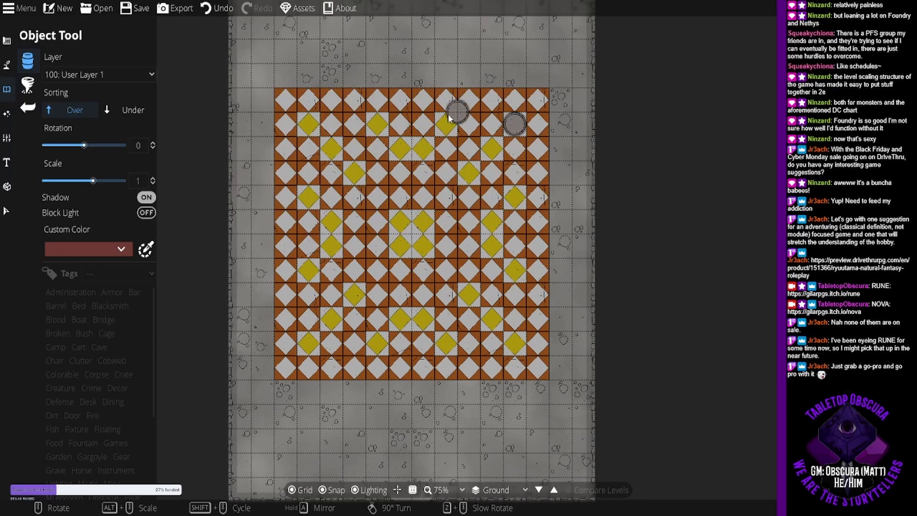
{"action": "left_click", "coordinate": [311, 124]}
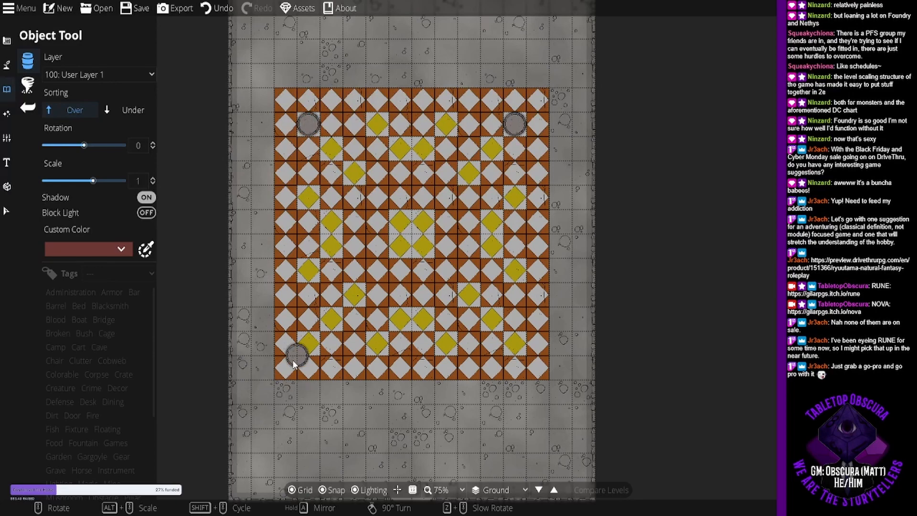
{"action": "left_click", "coordinate": [306, 352]}
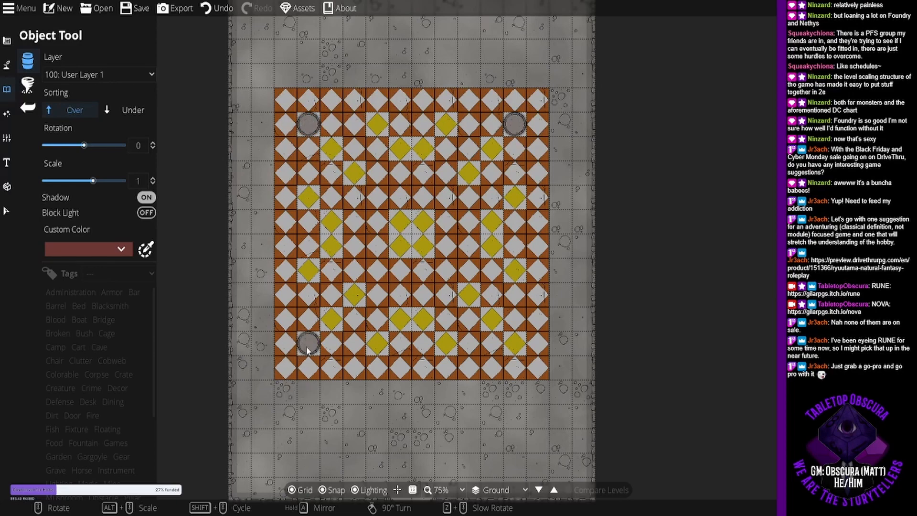
{"action": "left_click", "coordinate": [517, 345]}
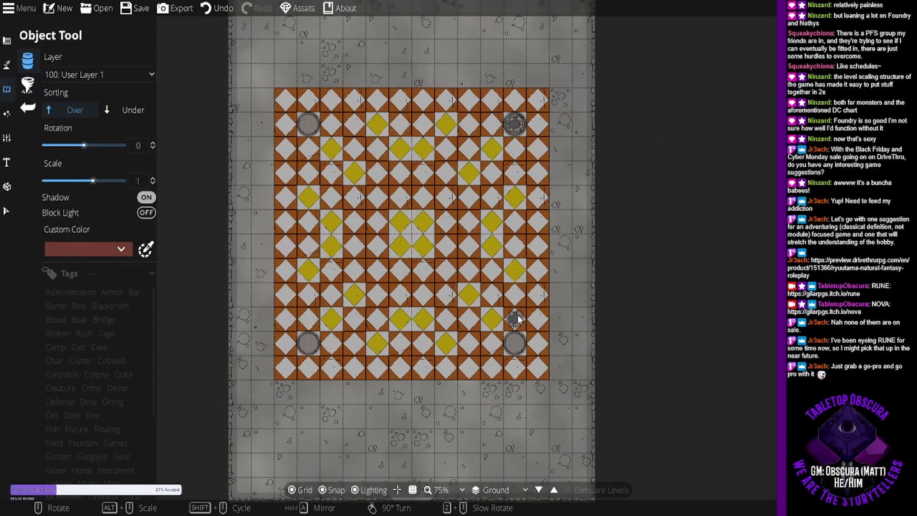
Place the dark round object on the southeast pillar at -105 degrees, on the southwest pillar, and on the northwest pillar at 105 degrees.
{"action": "scroll", "coordinate": [515, 318], "scroll_direction": "down", "scroll_amount": 7}
{"action": "left_click", "coordinate": [516, 335]}
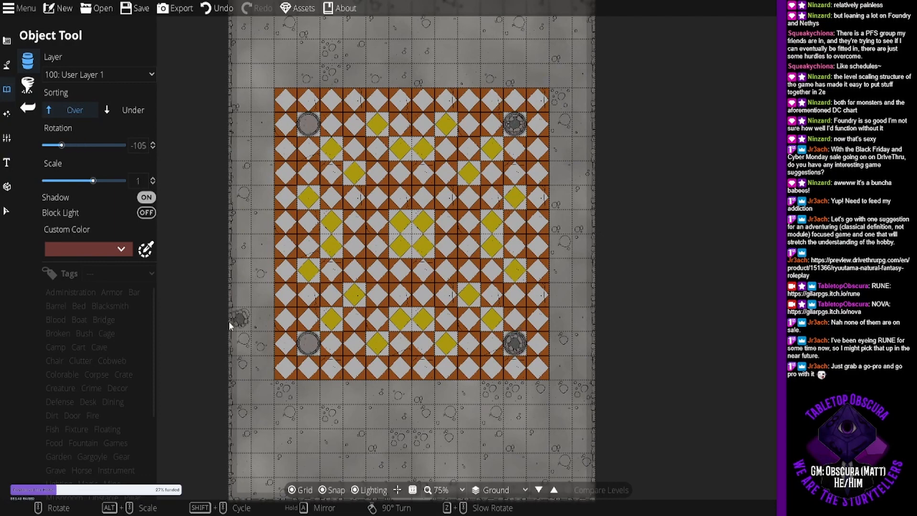
{"action": "scroll", "coordinate": [229, 322], "scroll_direction": "down", "scroll_amount": 2}
{"action": "scroll", "coordinate": [317, 346], "scroll_direction": "down", "scroll_amount": 1}
{"action": "left_click", "coordinate": [310, 344]}
{"action": "scroll", "coordinate": [297, 137], "scroll_direction": "down", "scroll_amount": 7}
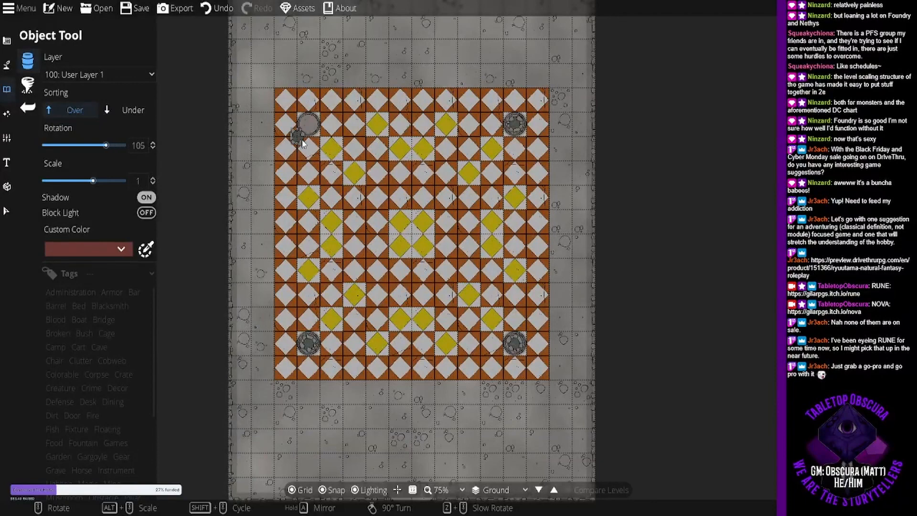
{"action": "left_click", "coordinate": [306, 125]}
Place a small round stone pillar at each outer corner of the patterned floor.
{"action": "left_click_drag", "start_coordinate": [533, 146], "coordinate": [536, 188]}
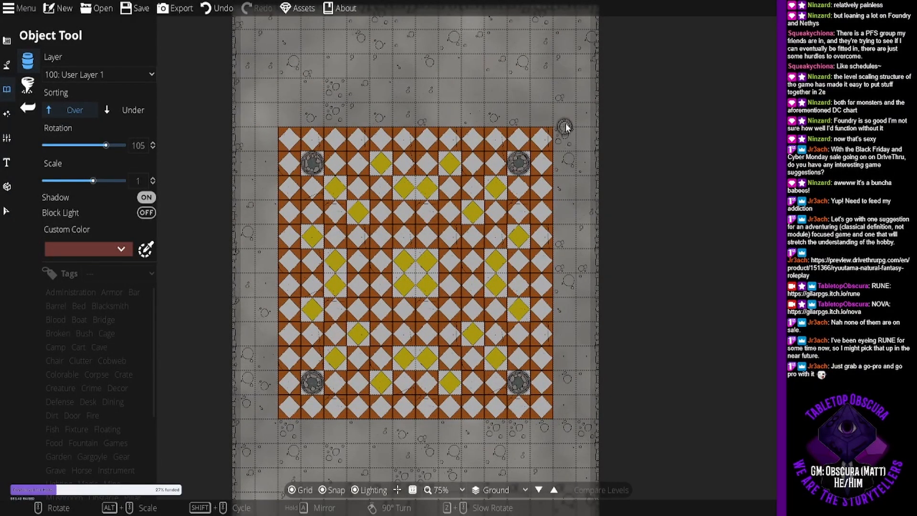
{"action": "left_click", "coordinate": [555, 124]}
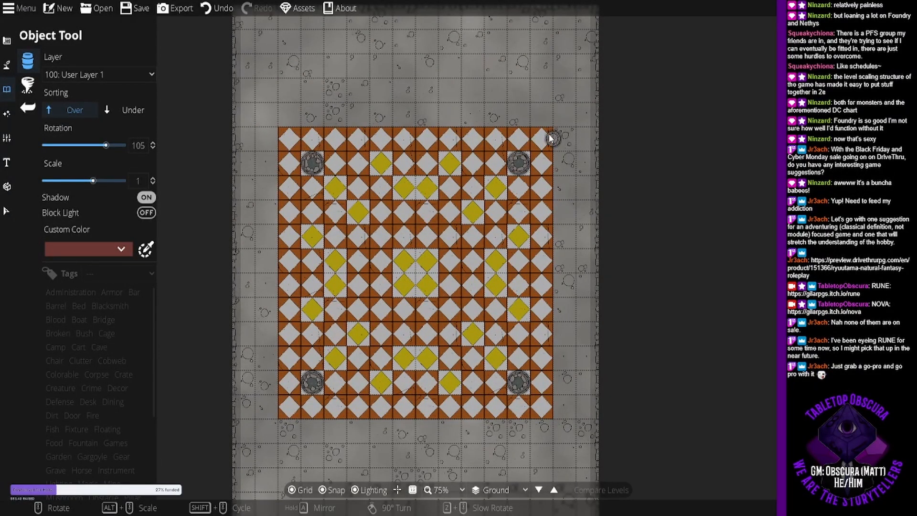
{"action": "left_click", "coordinate": [279, 128]}
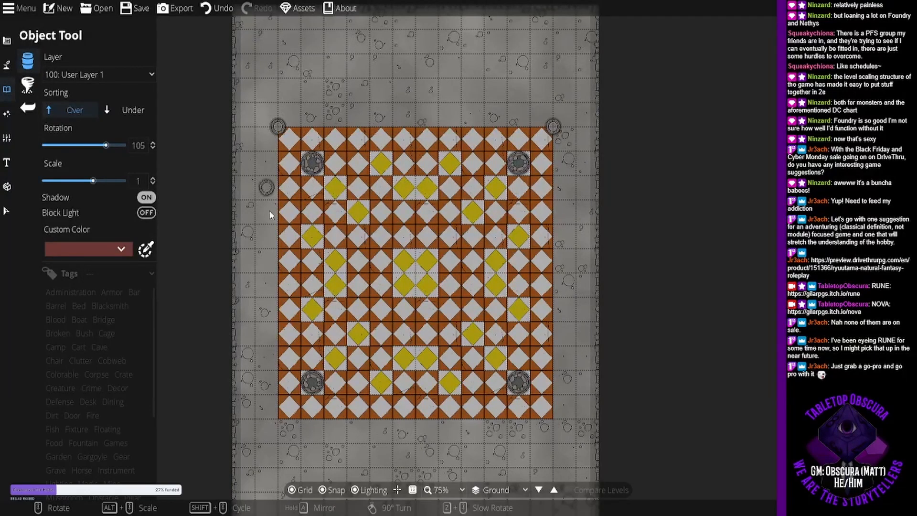
{"action": "left_click", "coordinate": [283, 418]}
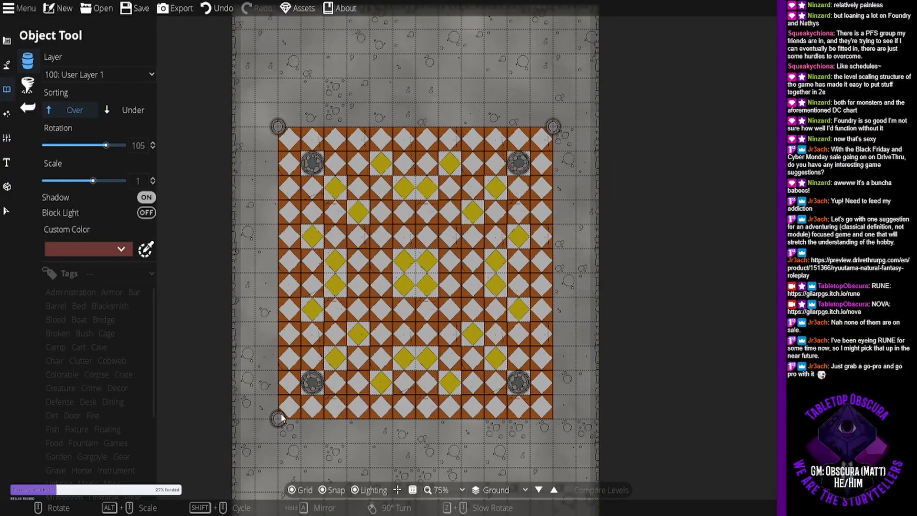
{"action": "left_click", "coordinate": [556, 418]}
Add two small round stone pillars along each edge of the patterned floor, spaced four tiles apart between the corners.
{"action": "scroll", "coordinate": [478, 334], "scroll_direction": "down", "scroll_amount": 5}
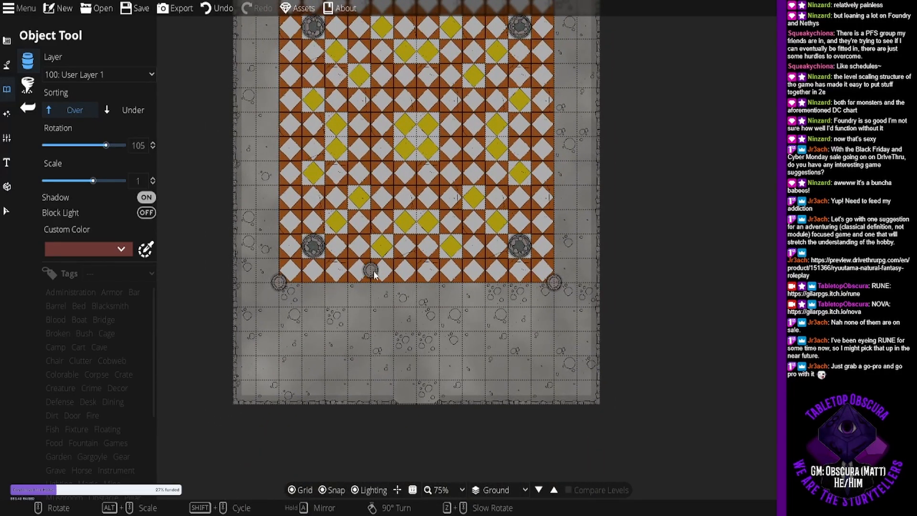
{"action": "left_click", "coordinate": [369, 286]}
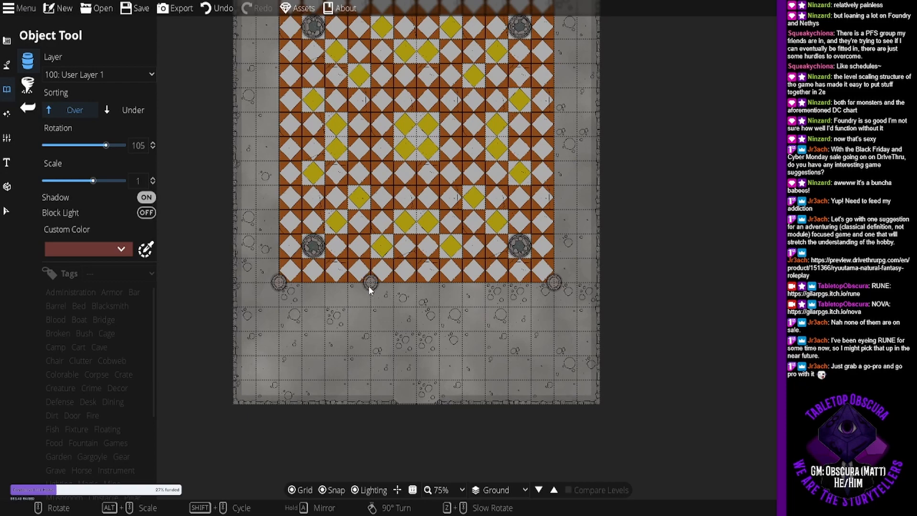
{"action": "left_click", "coordinate": [470, 283]}
{"action": "left_click_drag", "start_coordinate": [521, 156], "coordinate": [517, 228]}
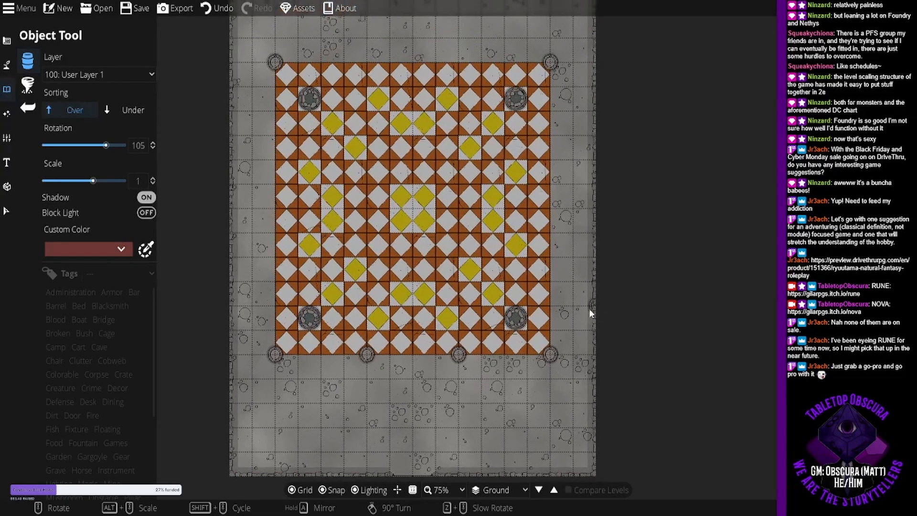
{"action": "left_click", "coordinate": [552, 260]}
{"action": "left_click", "coordinate": [553, 160]}
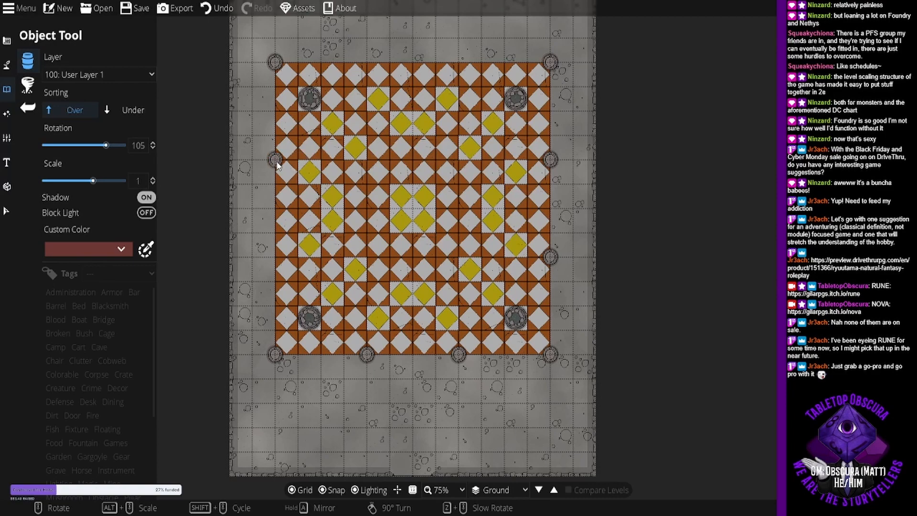
{"action": "left_click", "coordinate": [277, 162]}
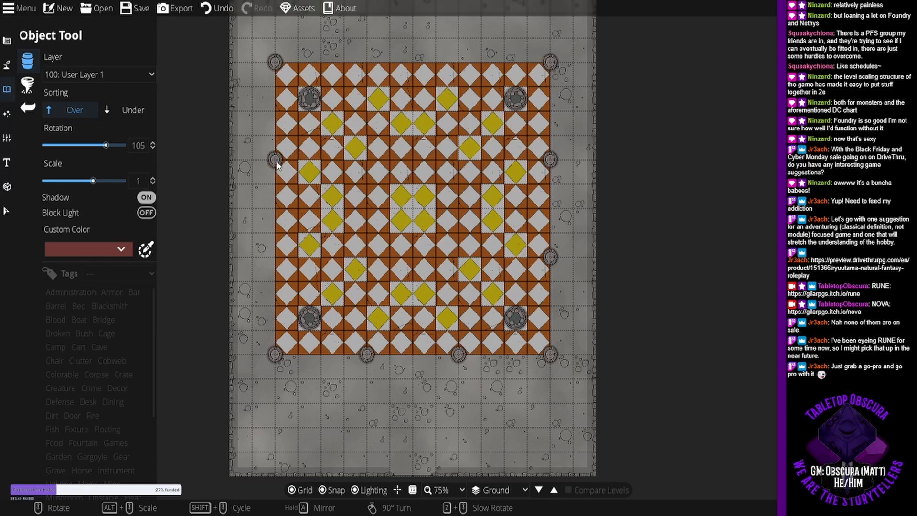
{"action": "left_click", "coordinate": [272, 258]}
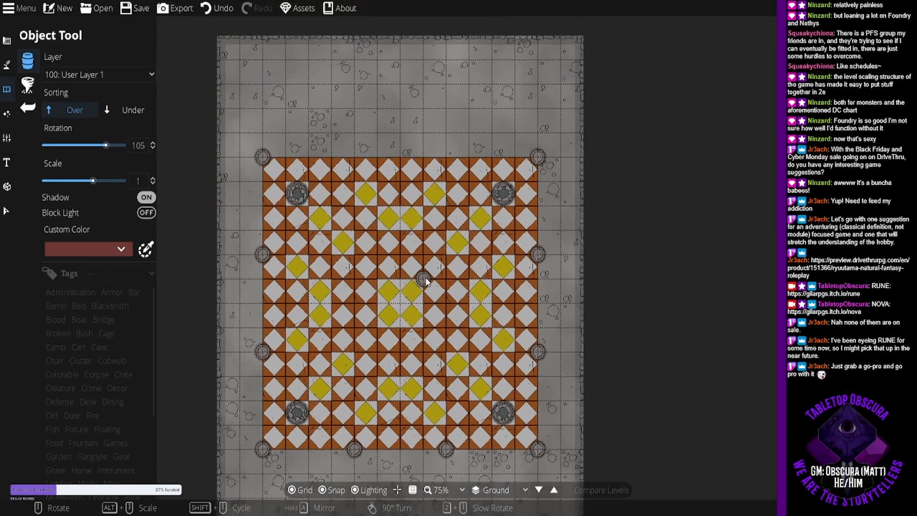
{"action": "left_click", "coordinate": [356, 162]}
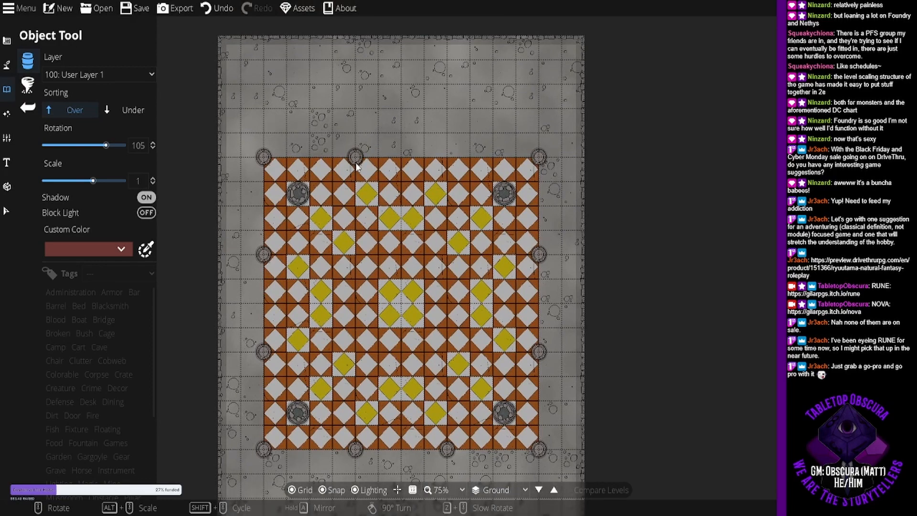
{"action": "left_click", "coordinate": [449, 161]}
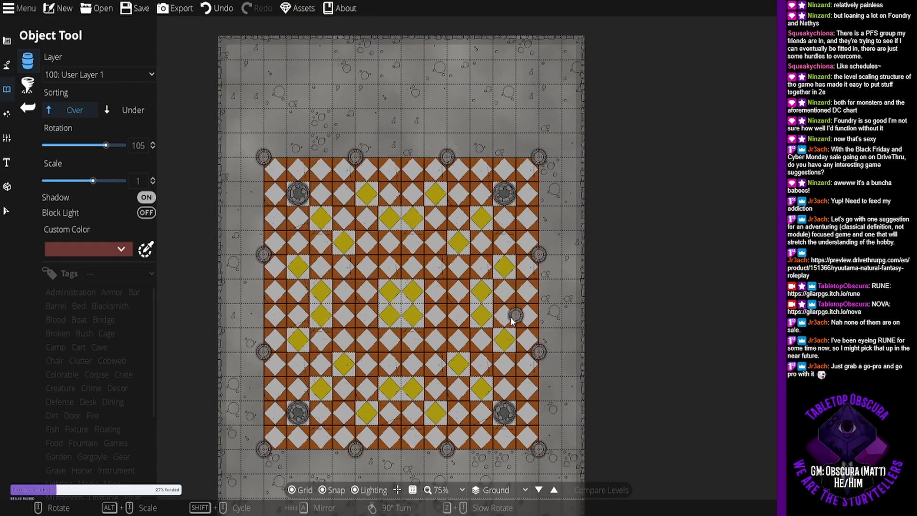
{"action": "left_click_drag", "start_coordinate": [503, 364], "coordinate": [497, 263]}
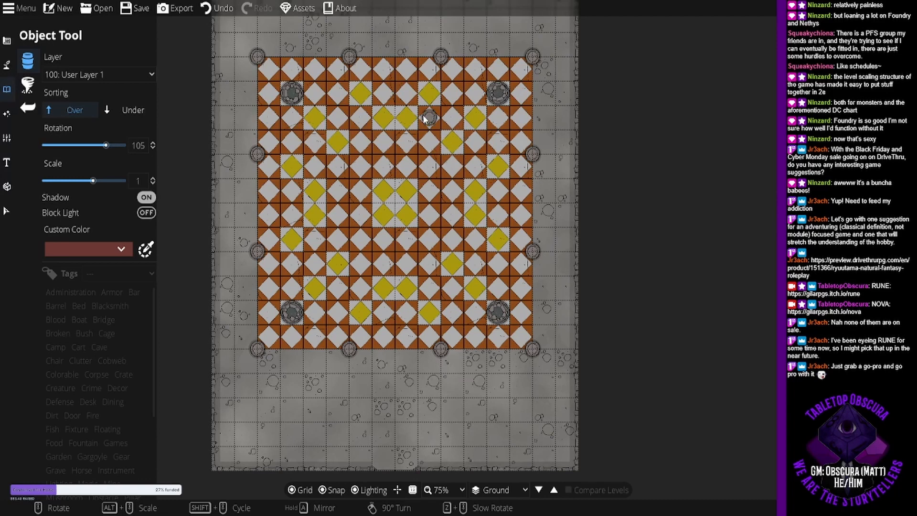
{"action": "left_click_drag", "start_coordinate": [420, 112], "coordinate": [408, 222]}
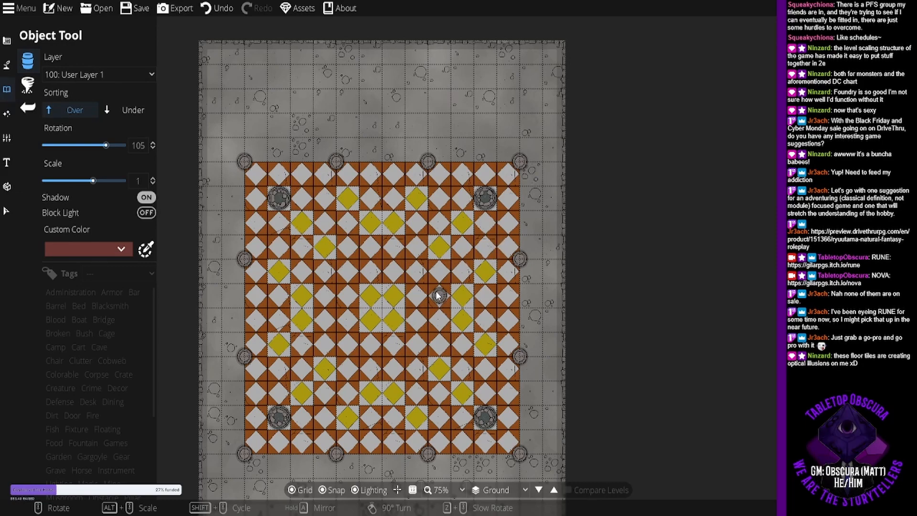
{"action": "left_click_drag", "start_coordinate": [436, 291], "coordinate": [446, 251]}
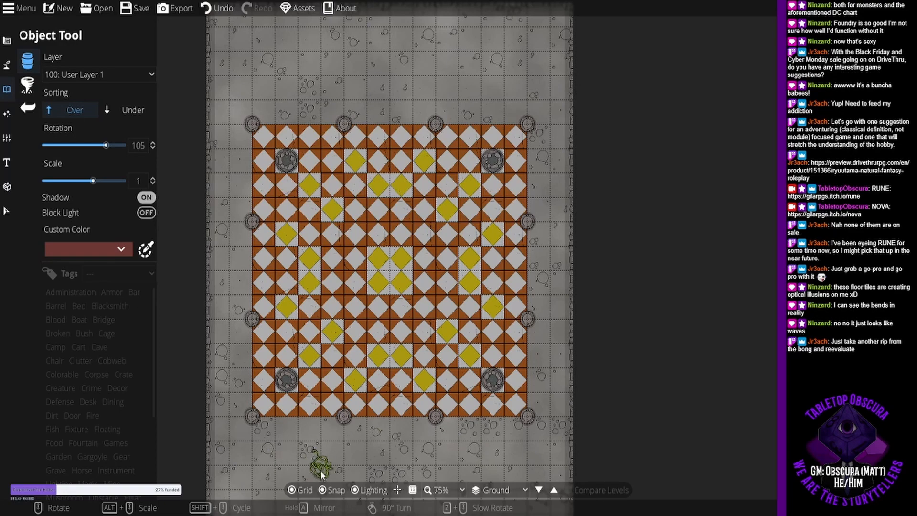
Turn off snapping, switch the object layer to 700: Above Walls, and place a tendril plant at -15 degrees in the room's southeast corner.
{"action": "left_click", "coordinate": [327, 492]}
{"action": "left_click_drag", "start_coordinate": [381, 454], "coordinate": [386, 341]}
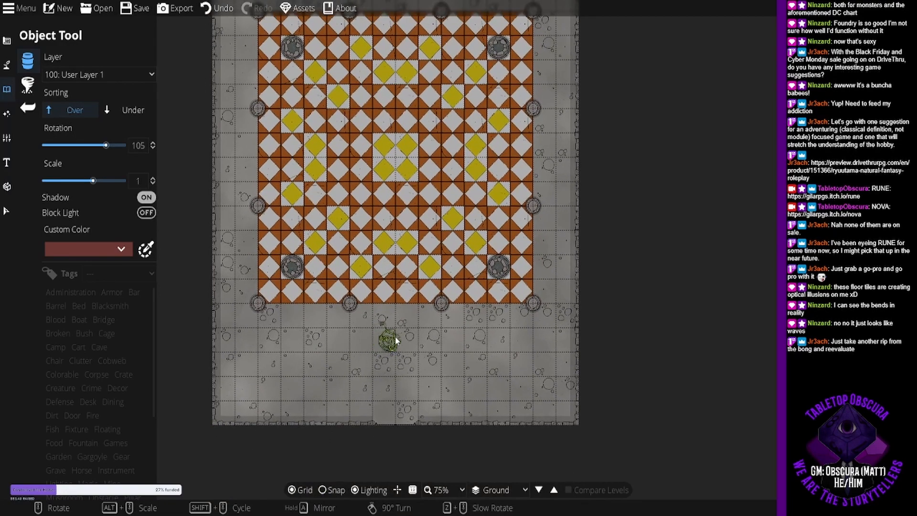
{"action": "scroll", "coordinate": [485, 369], "scroll_direction": "down", "scroll_amount": 1}
{"action": "scroll", "coordinate": [554, 408], "scroll_direction": "down", "scroll_amount": 7}
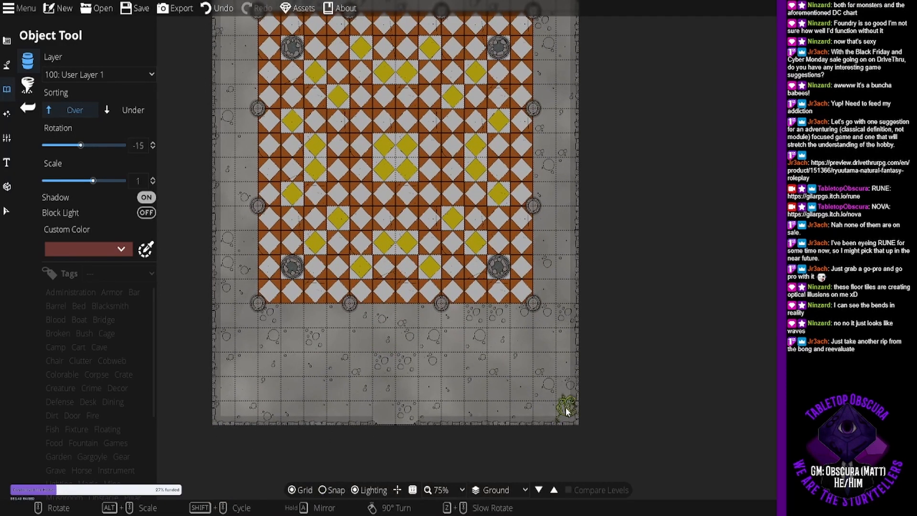
{"action": "left_click", "coordinate": [122, 74]}
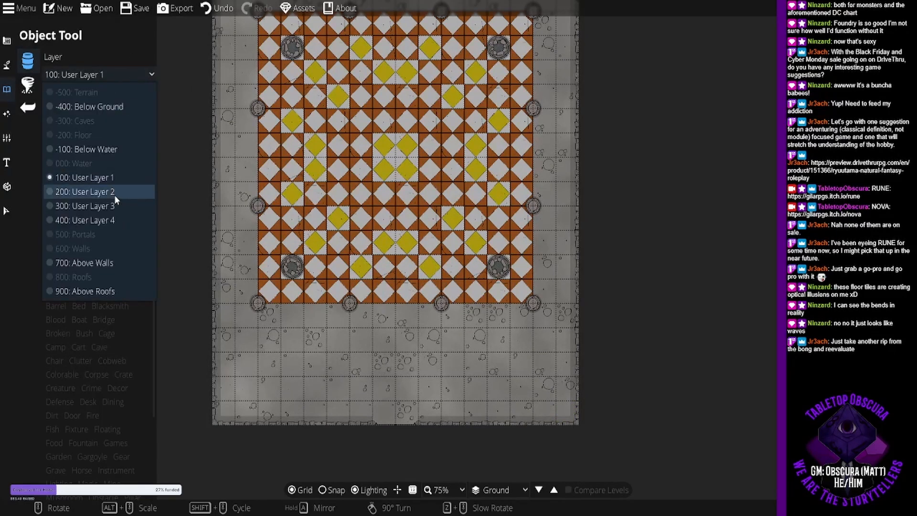
{"action": "left_click", "coordinate": [104, 264]}
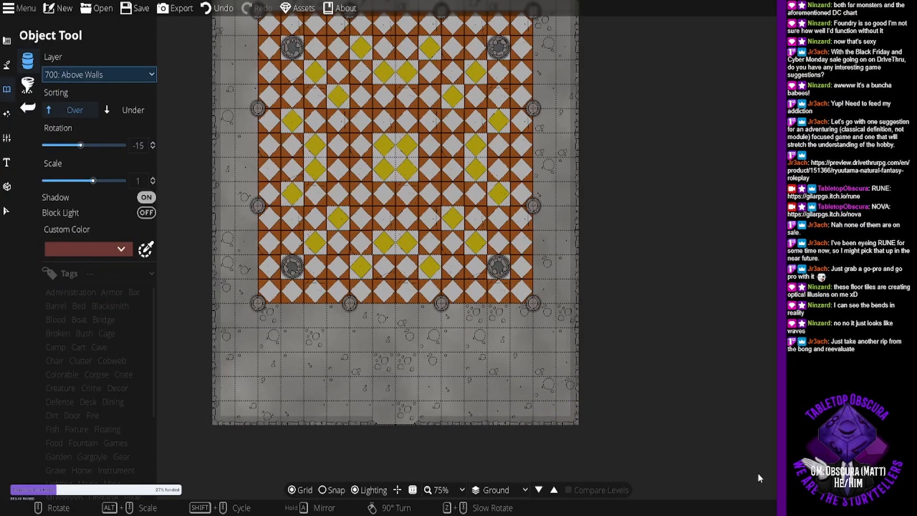
{"action": "left_click", "coordinate": [572, 414]}
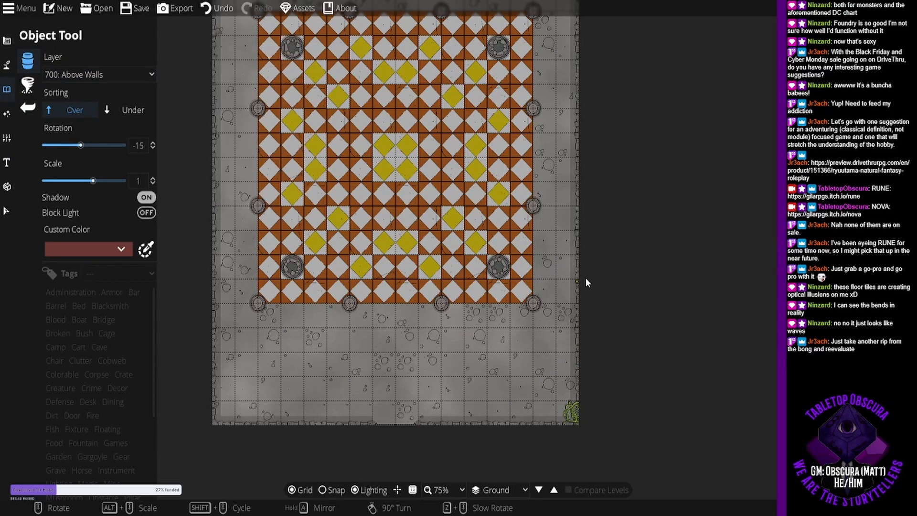
Place a tendril plant on the lower east wall and two side by side on the lower west wall, the second rotated to 90 degrees.
{"action": "scroll", "coordinate": [580, 279], "scroll_direction": "down", "scroll_amount": 7}
{"action": "scroll", "coordinate": [574, 270], "scroll_direction": "down", "scroll_amount": 1}
{"action": "scroll", "coordinate": [224, 417], "scroll_direction": "down", "scroll_amount": 4}
{"action": "scroll", "coordinate": [220, 333], "scroll_direction": "up", "scroll_amount": 2}
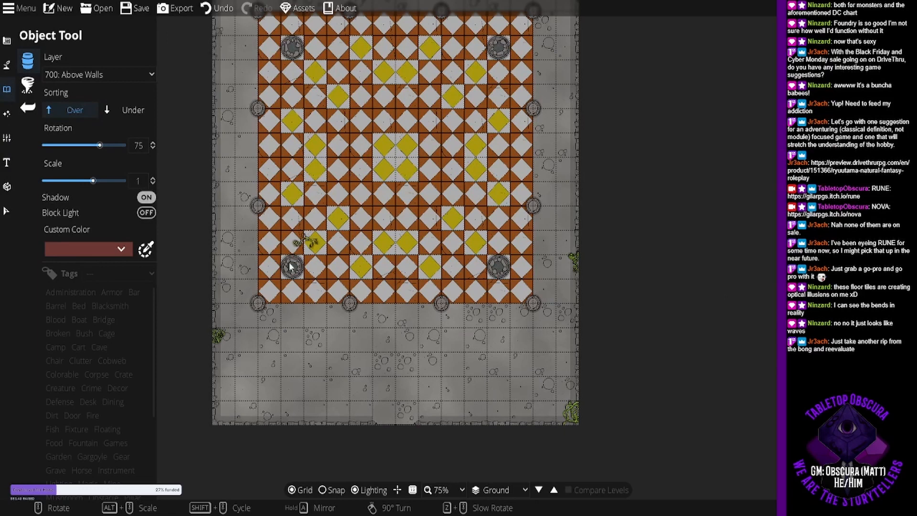
{"action": "scroll", "coordinate": [238, 257], "scroll_direction": "up", "scroll_amount": 1}
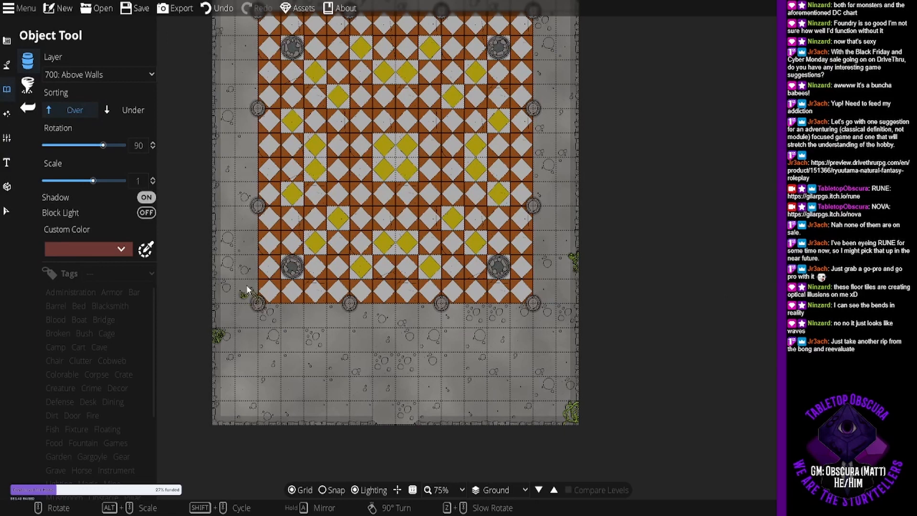
{"action": "left_click", "coordinate": [228, 336]}
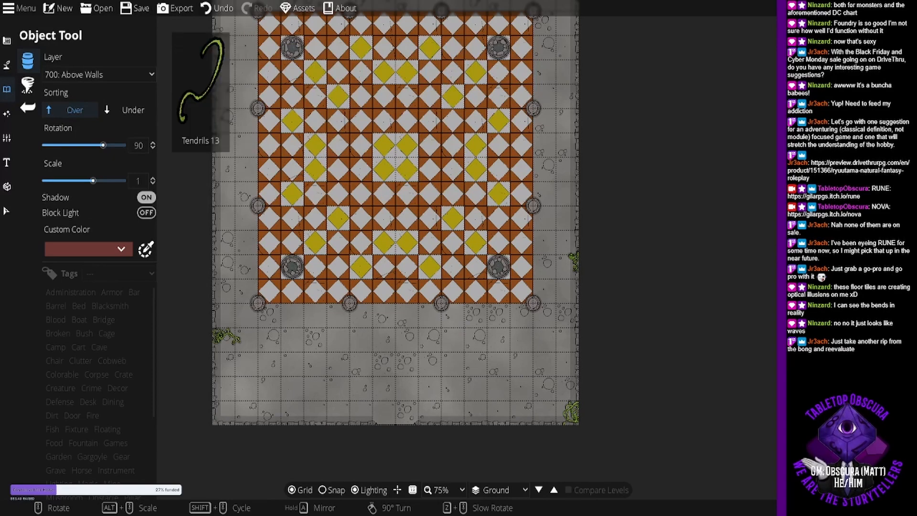
Add tendrils along the upper and middle part of the east wall, rotating the last one to 165 degrees.
{"action": "left_click_drag", "start_coordinate": [201, 246], "coordinate": [234, 311]}
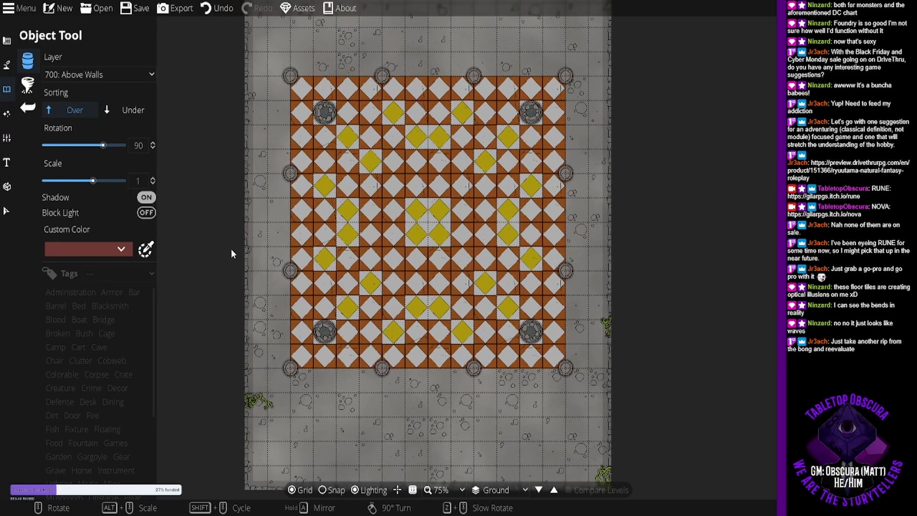
{"action": "scroll", "coordinate": [246, 258], "scroll_direction": "up", "scroll_amount": 6}
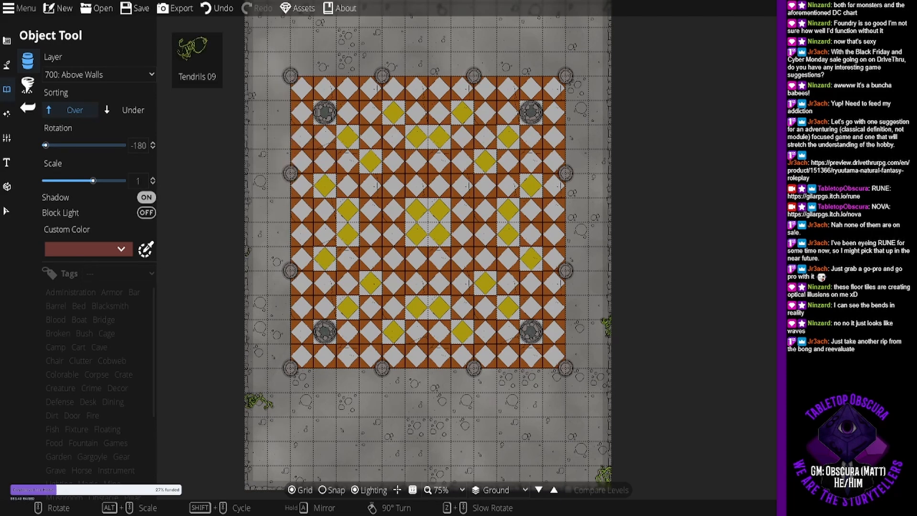
{"action": "scroll", "coordinate": [604, 148], "scroll_direction": "up", "scroll_amount": 1}
{"action": "scroll", "coordinate": [604, 148], "scroll_direction": "down", "scroll_amount": 7}
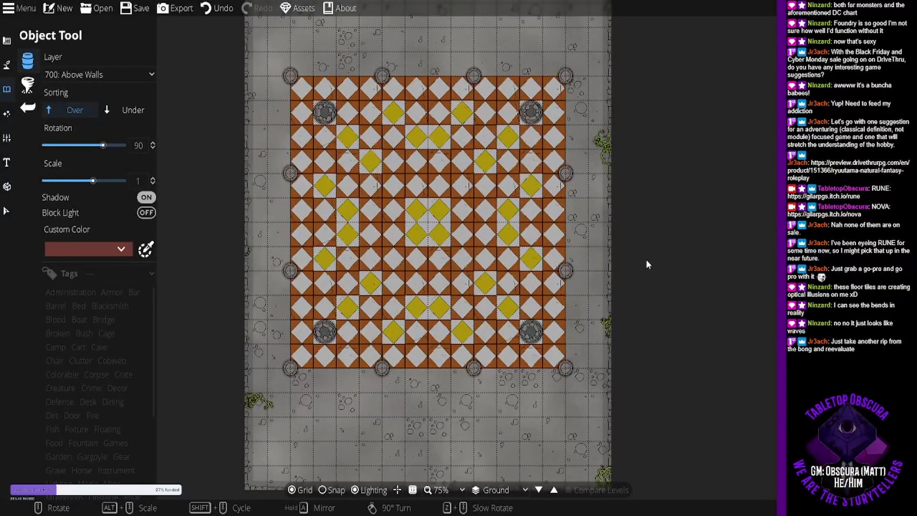
{"action": "scroll", "coordinate": [613, 233], "scroll_direction": "up", "scroll_amount": 1}
{"action": "scroll", "coordinate": [613, 233], "scroll_direction": "up", "scroll_amount": 4}
{"action": "left_click", "coordinate": [612, 234]}
{"action": "left_click_drag", "start_coordinate": [652, 189], "coordinate": [654, 301]}
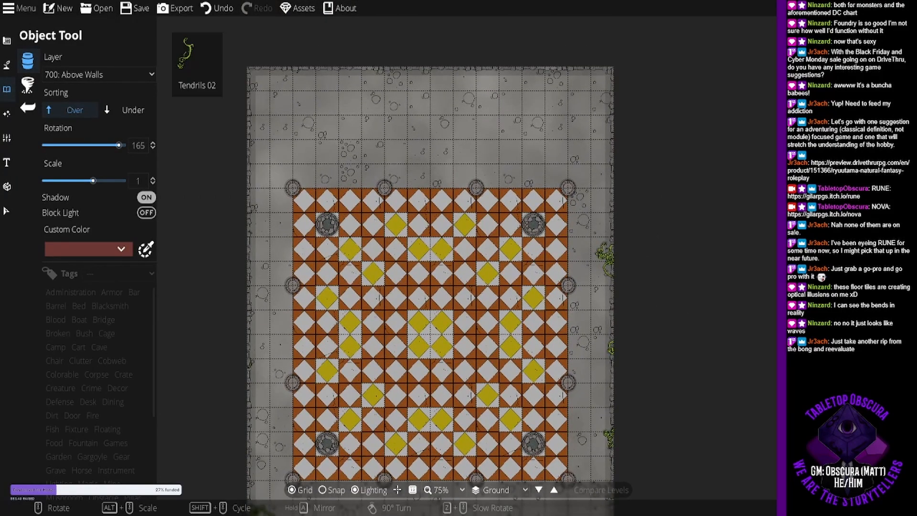
Place a Tendrils 02 object rotated to -60 degrees in the room's northeast corner.
{"action": "left_click", "coordinate": [812, 296]}
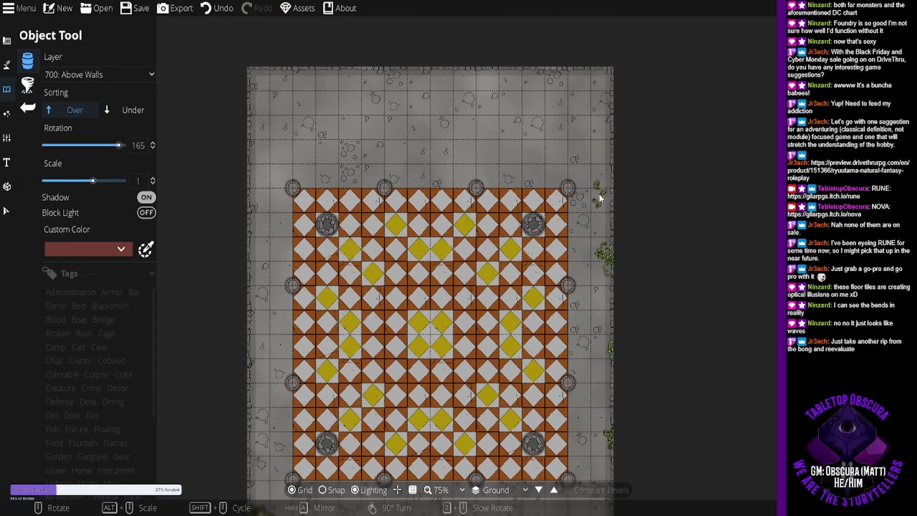
{"action": "scroll", "coordinate": [599, 194], "scroll_direction": "down", "scroll_amount": 12}
{"action": "scroll", "coordinate": [606, 99], "scroll_direction": "down", "scroll_amount": 3}
{"action": "left_click", "coordinate": [611, 74]}
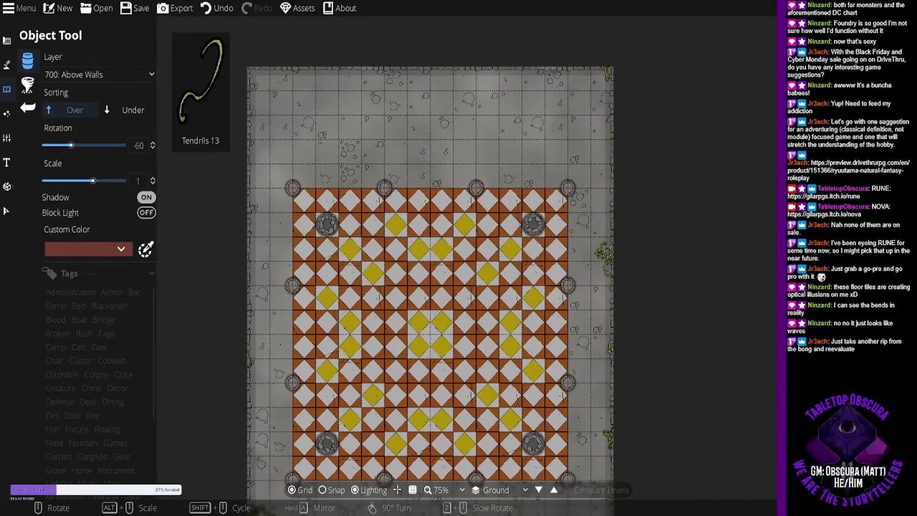
Pick another tendril object and place it at 30 degrees in the room's northwest corner.
{"action": "left_click", "coordinate": [813, 191]}
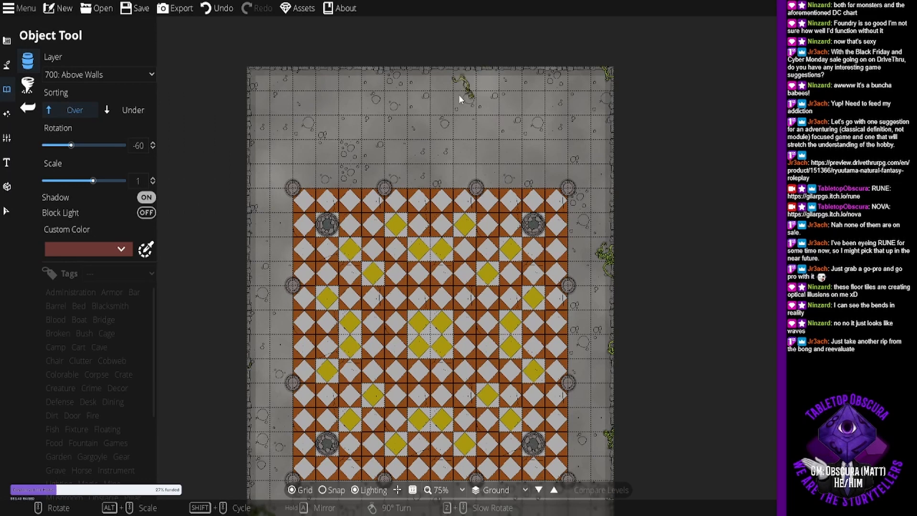
{"action": "scroll", "coordinate": [440, 126], "scroll_direction": "down", "scroll_amount": 6}
{"action": "scroll", "coordinate": [330, 112], "scroll_direction": "up", "scroll_amount": 12}
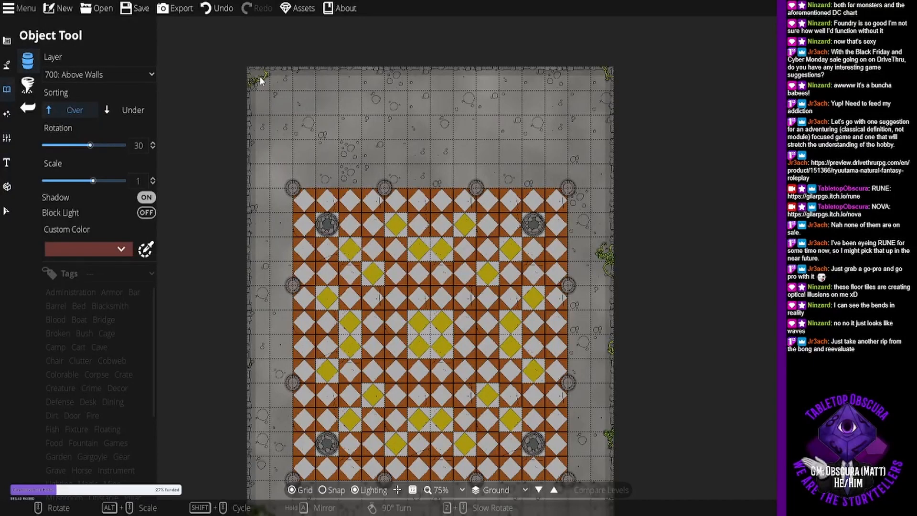
{"action": "left_click", "coordinate": [256, 77]}
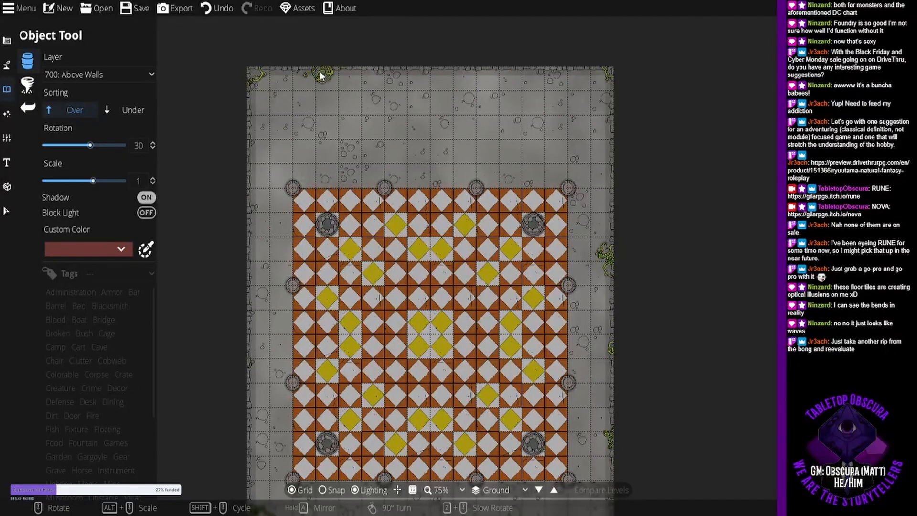
Place a coiled tendril at 75 degrees on the north wall and another tendril at 30 degrees farther east along it.
{"action": "scroll", "coordinate": [320, 75], "scroll_direction": "up", "scroll_amount": 3}
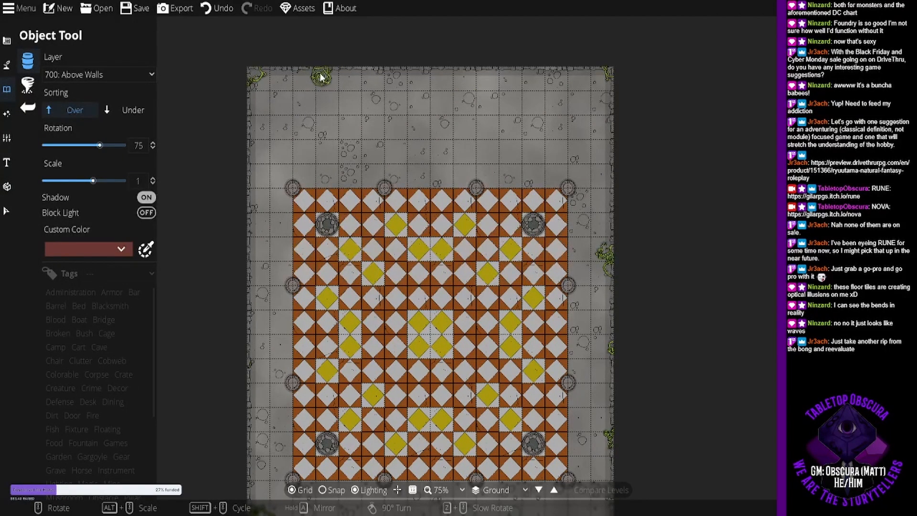
{"action": "left_click", "coordinate": [321, 76]}
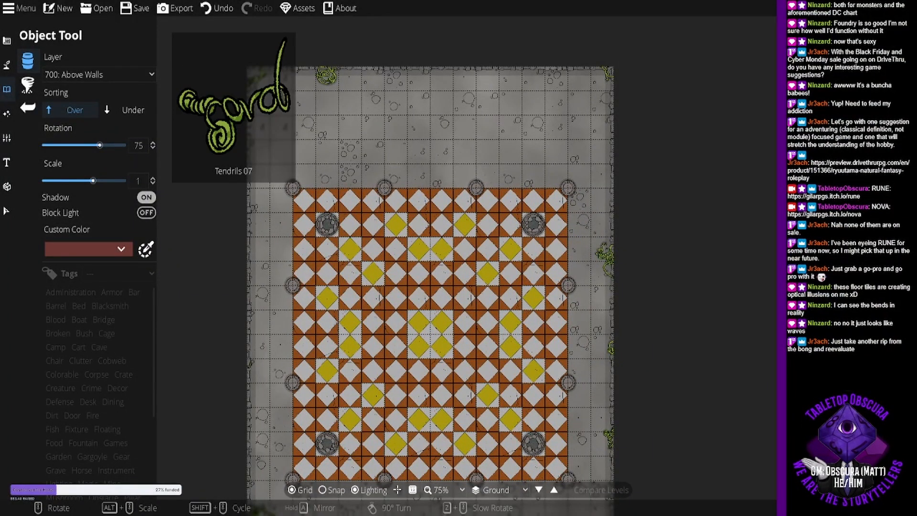
{"action": "scroll", "coordinate": [466, 97], "scroll_direction": "down", "scroll_amount": 3}
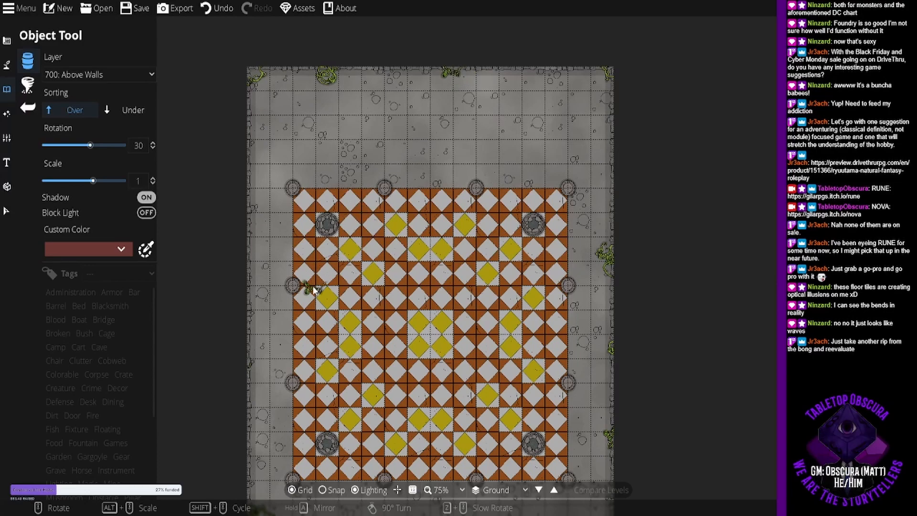
Place a tendril on the western part of the south wall and another rotated to -45 degrees in the southwest corner.
{"action": "left_click_drag", "start_coordinate": [311, 283], "coordinate": [298, 241]}
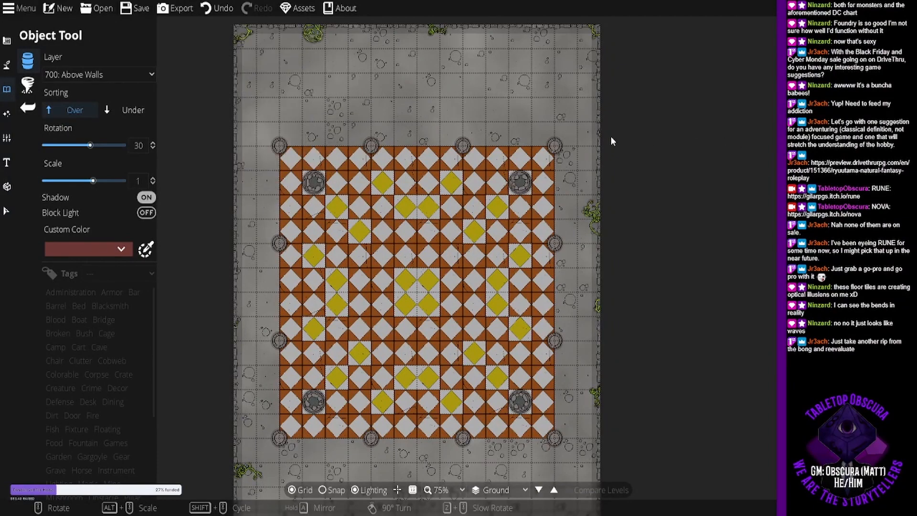
{"action": "scroll", "coordinate": [601, 138], "scroll_direction": "up", "scroll_amount": 4}
{"action": "left_click_drag", "start_coordinate": [315, 323], "coordinate": [348, 170]}
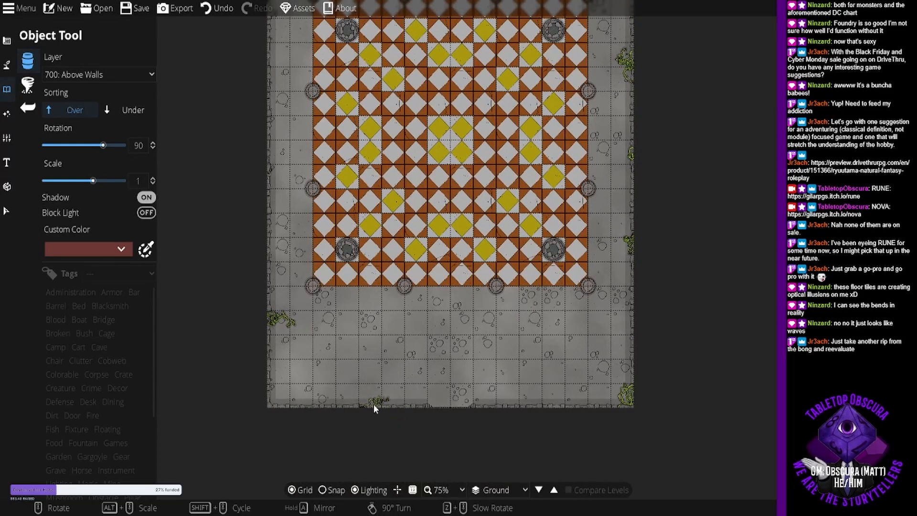
{"action": "scroll", "coordinate": [374, 404], "scroll_direction": "up", "scroll_amount": 2}
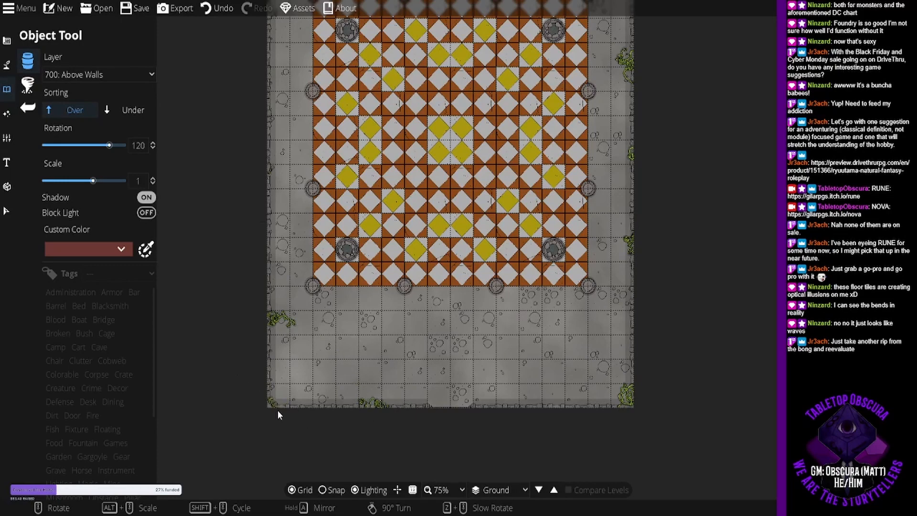
{"action": "scroll", "coordinate": [279, 414], "scroll_direction": "down", "scroll_amount": 7}
{"action": "scroll", "coordinate": [288, 380], "scroll_direction": "down", "scroll_amount": 4}
{"action": "left_click", "coordinate": [274, 397]}
Place a tendril rotated to -90 degrees on the upper part of the west wall.
{"action": "left_click_drag", "start_coordinate": [500, 242], "coordinate": [512, 364]}
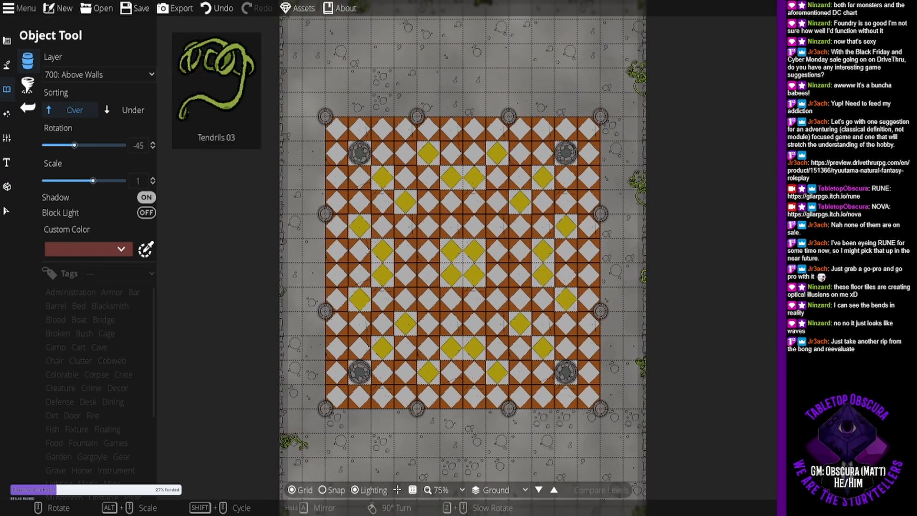
{"action": "scroll", "coordinate": [286, 253], "scroll_direction": "down", "scroll_amount": 3}
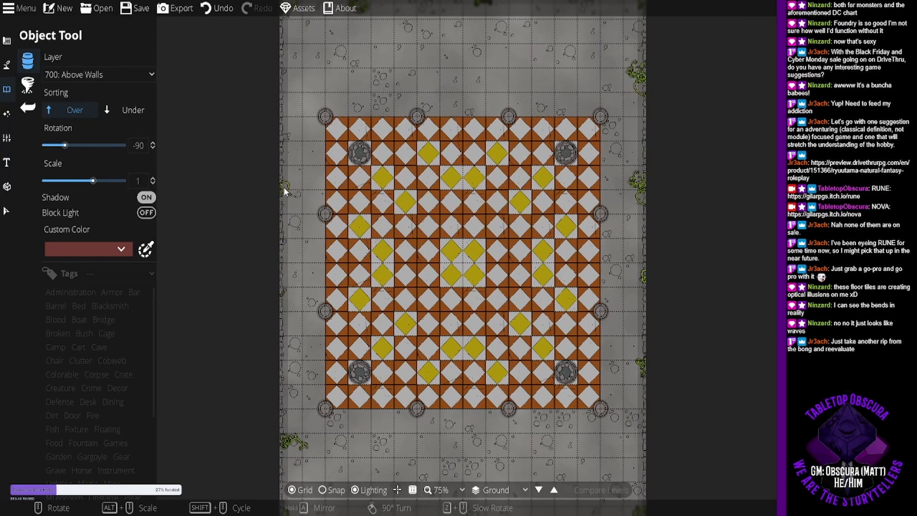
{"action": "left_click", "coordinate": [284, 188]}
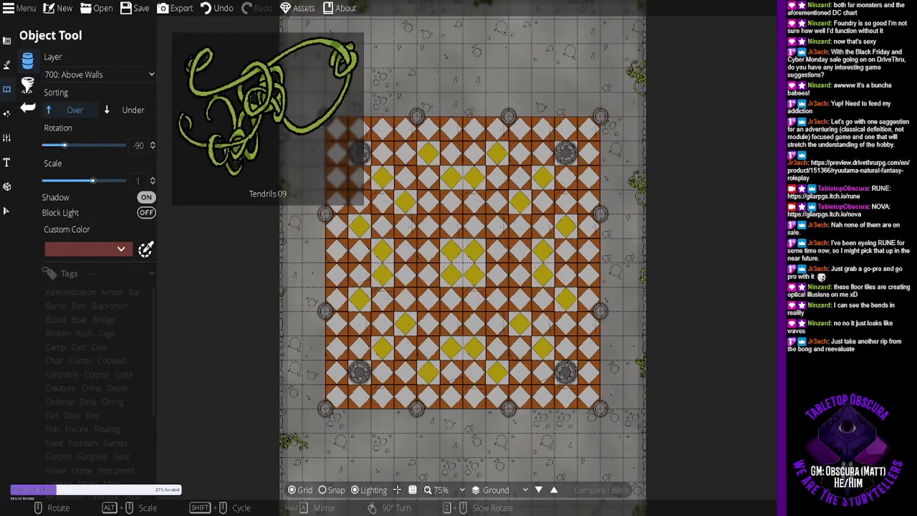
{"action": "scroll", "coordinate": [321, 205], "scroll_direction": "down", "scroll_amount": 1}
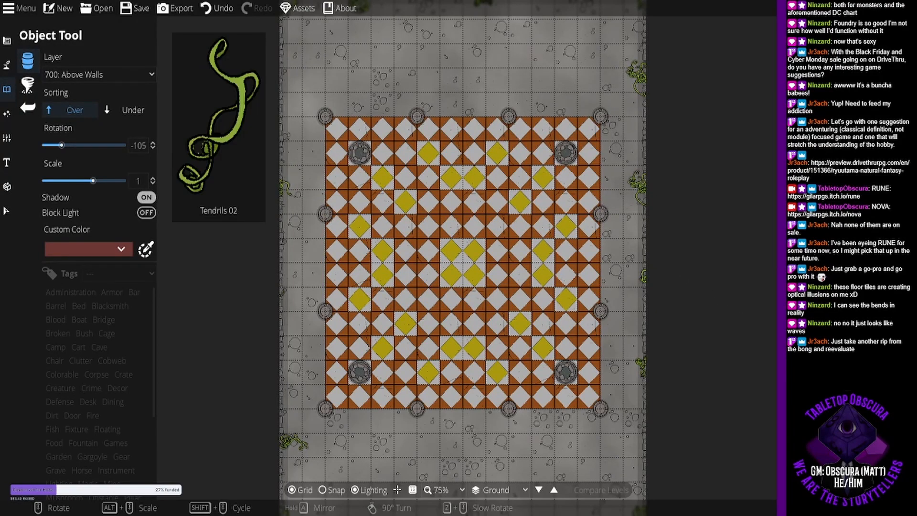
{"action": "scroll", "coordinate": [508, 248], "scroll_direction": "up", "scroll_amount": 3}
{"action": "left_click_drag", "start_coordinate": [345, 115], "coordinate": [362, 210]}
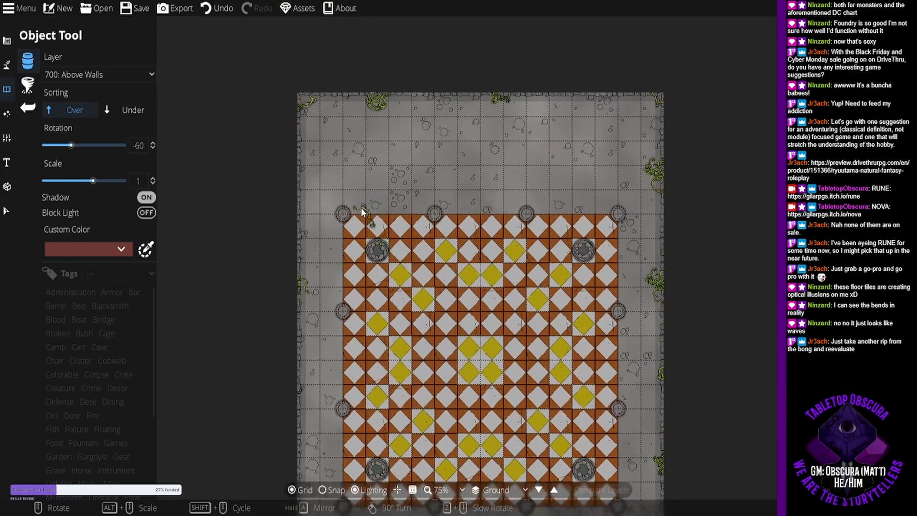
{"action": "scroll", "coordinate": [595, 136], "scroll_direction": "up", "scroll_amount": 7}
{"action": "scroll", "coordinate": [598, 97], "scroll_direction": "up", "scroll_amount": 2}
{"action": "left_click_drag", "start_coordinate": [536, 184], "coordinate": [543, 96]}
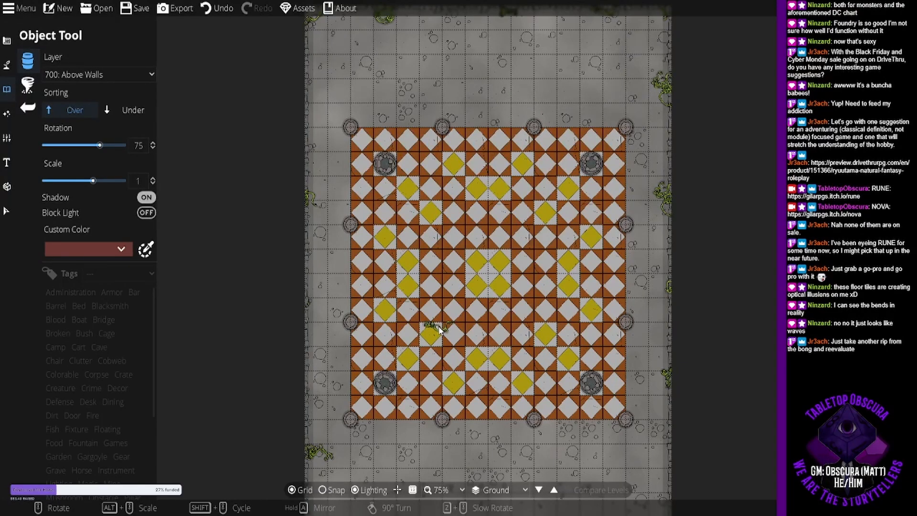
{"action": "left_click_drag", "start_coordinate": [426, 345], "coordinate": [418, 244]}
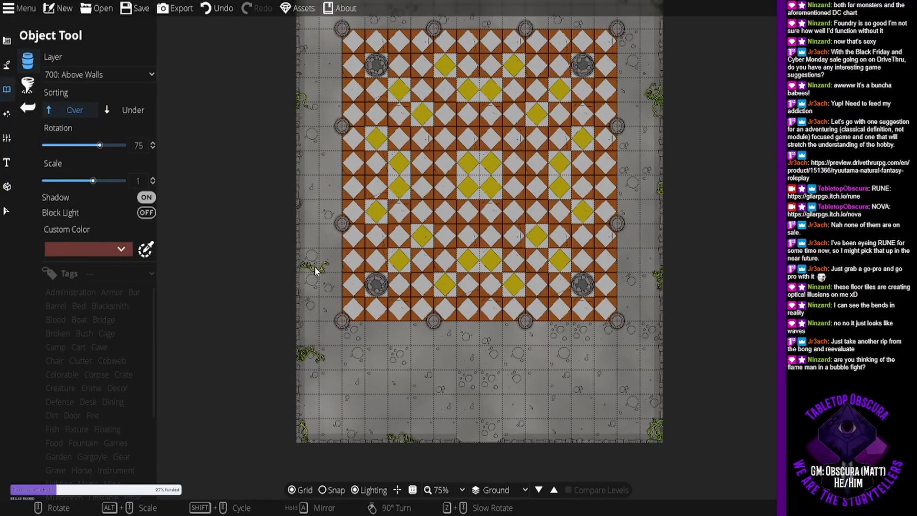
Try to pull the floor pattern's southwest corner point out to the west wall with Edit Points, undo back, and turn snapping on.
{"action": "left_click", "coordinate": [6, 41]}
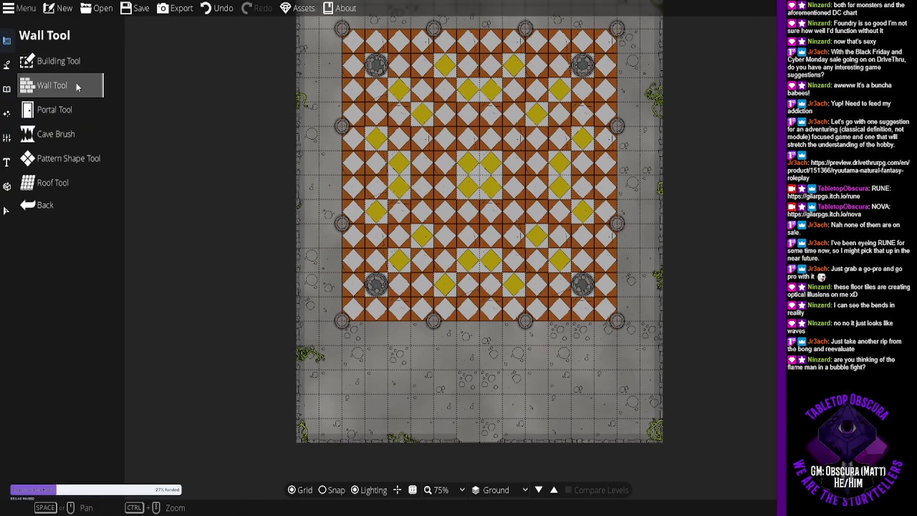
{"action": "left_click", "coordinate": [78, 162]}
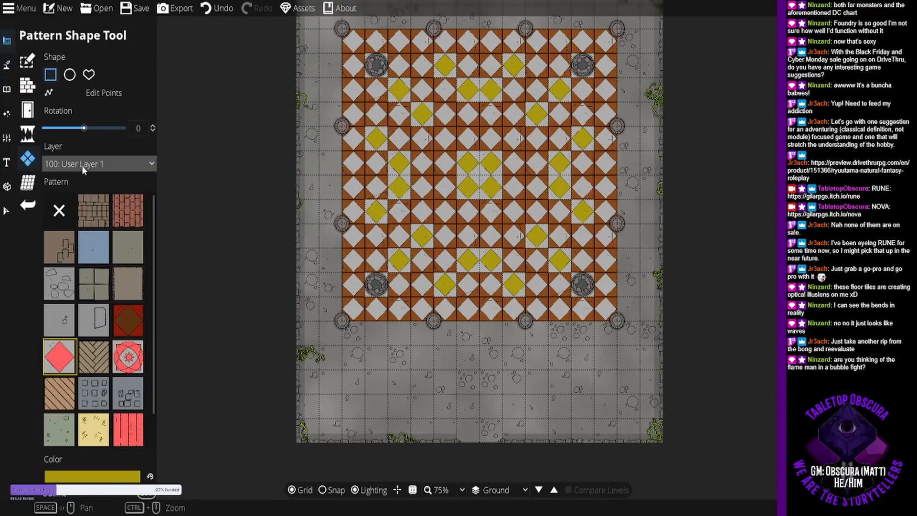
{"action": "left_click", "coordinate": [112, 91]}
{"action": "left_click_drag", "start_coordinate": [343, 320], "coordinate": [298, 369]}
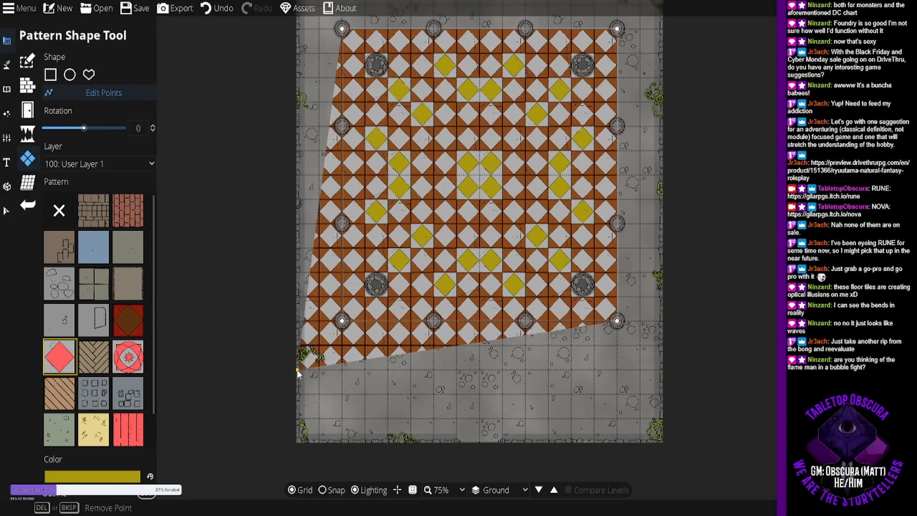
{"action": "key", "text": "ctrl+z"}
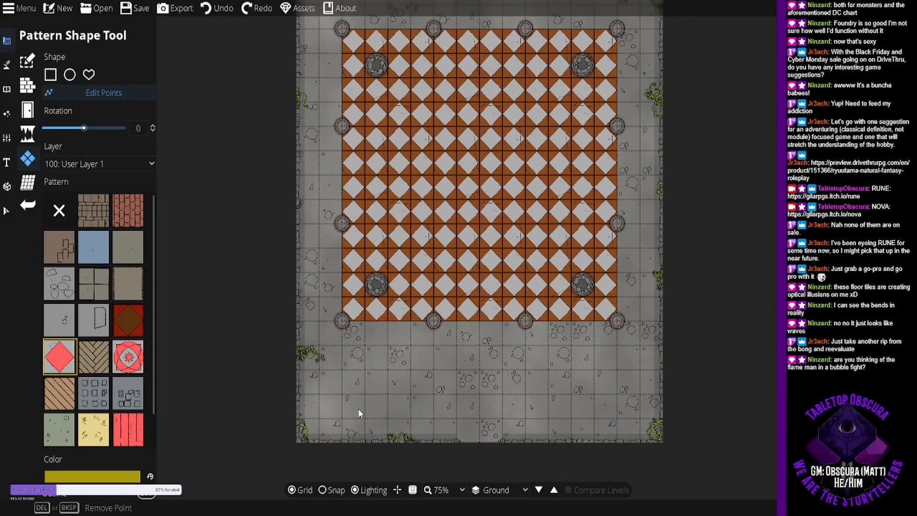
{"action": "left_click", "coordinate": [322, 491]}
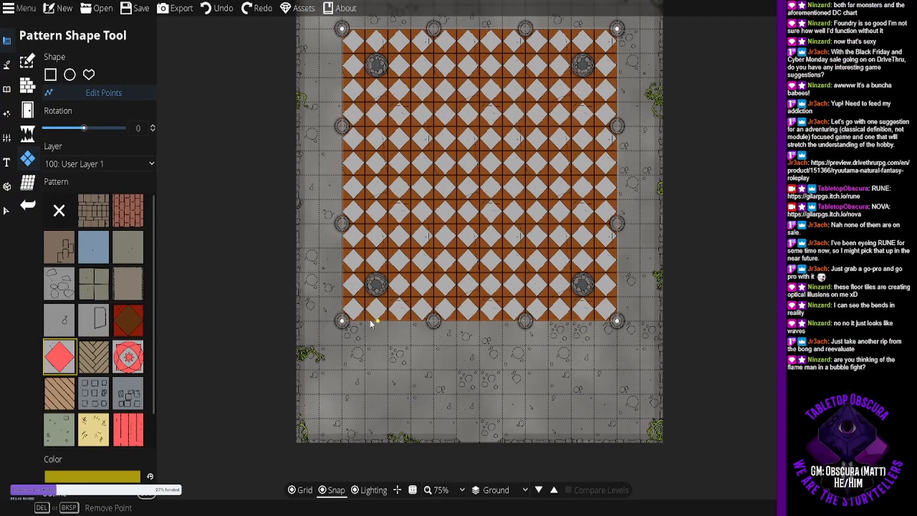
Move the four corner points of the orange floor pattern outward to the side walls, two squares farther out in each direction.
{"action": "left_click_drag", "start_coordinate": [337, 331], "coordinate": [300, 380]}
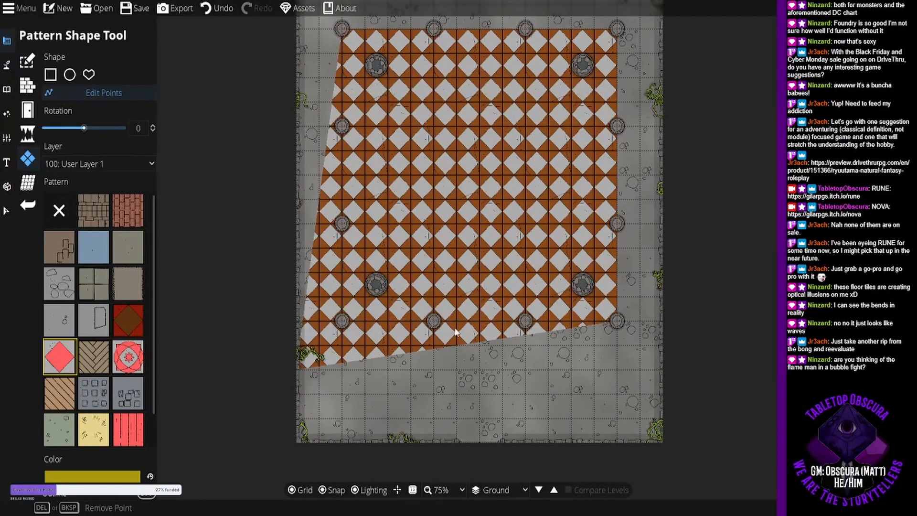
{"action": "left_click_drag", "start_coordinate": [616, 324], "coordinate": [663, 370]}
{"action": "left_click_drag", "start_coordinate": [421, 236], "coordinate": [430, 327]}
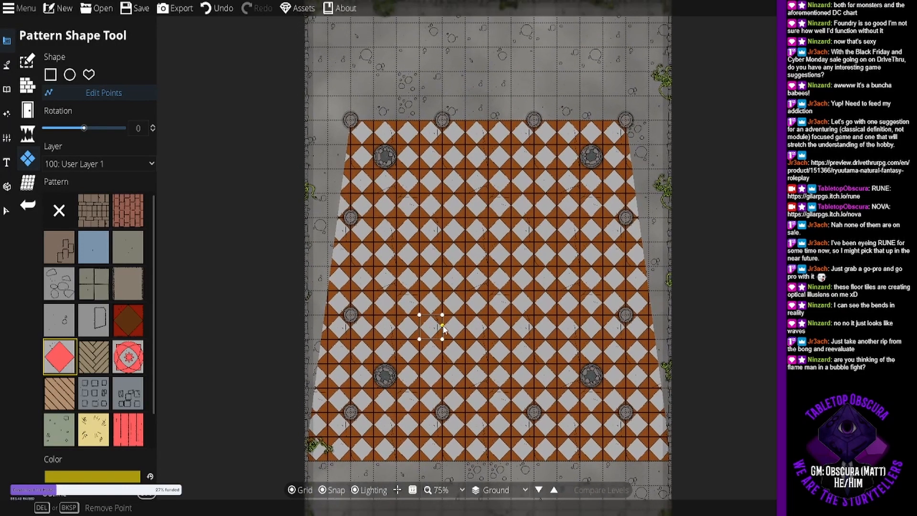
{"action": "left_click", "coordinate": [115, 167]}
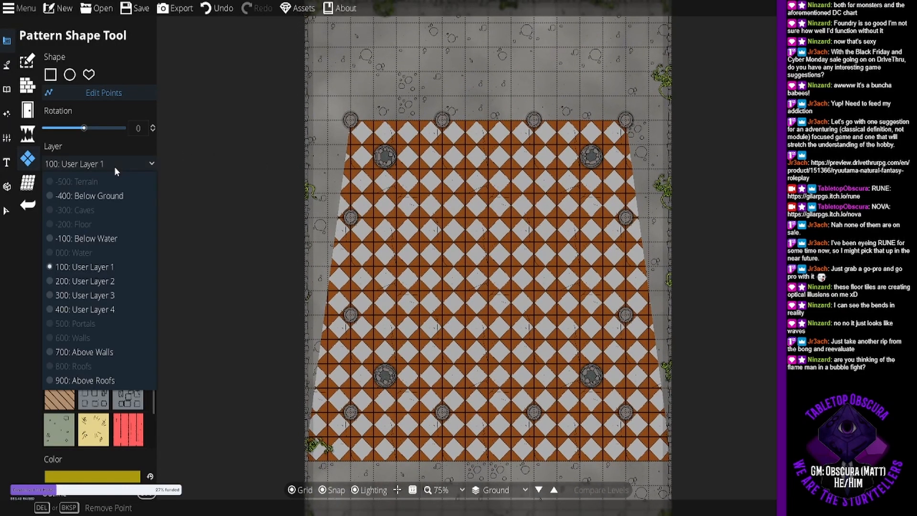
{"action": "left_click", "coordinate": [114, 239]}
{"action": "left_click_drag", "start_coordinate": [350, 120], "coordinate": [308, 59]}
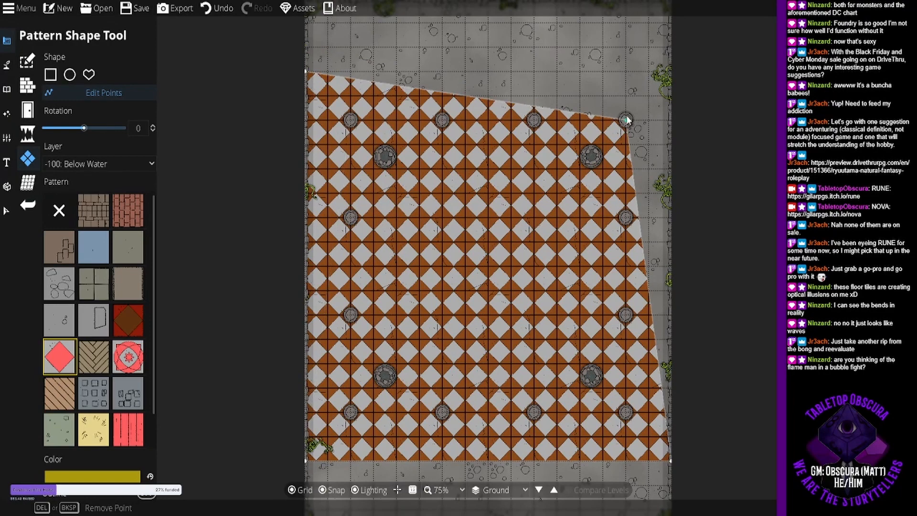
{"action": "left_click_drag", "start_coordinate": [627, 119], "coordinate": [670, 72]}
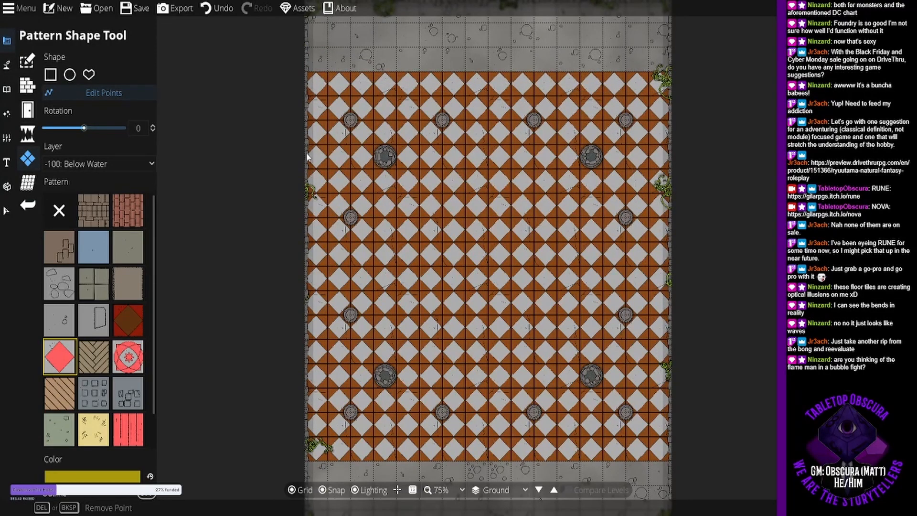
Select the enlarged orange floor pattern and send it to the back, behind the yellow diamond tiles.
{"action": "left_click", "coordinate": [24, 60]}
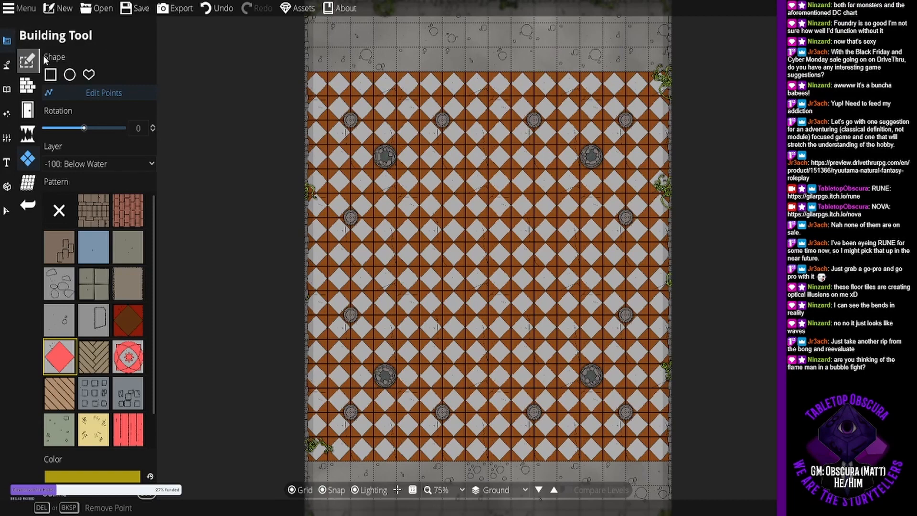
{"action": "left_click", "coordinate": [50, 74]}
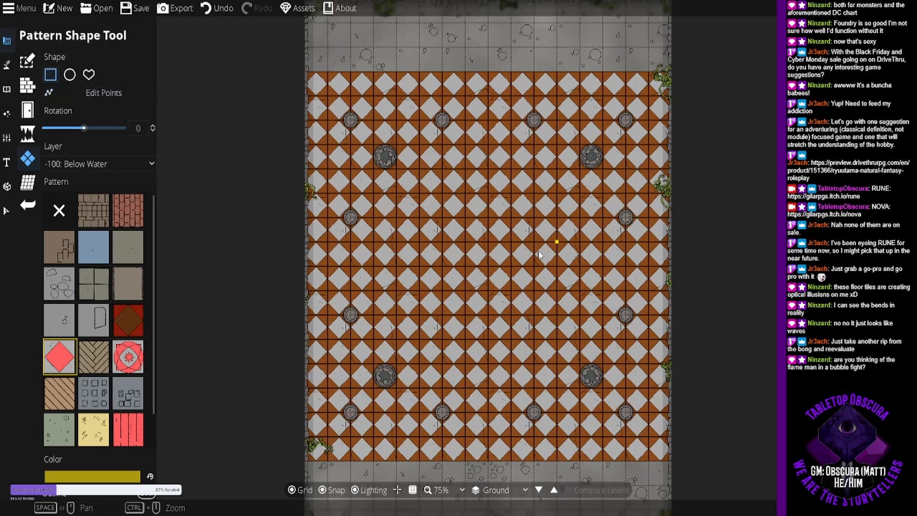
{"action": "left_click_drag", "start_coordinate": [484, 251], "coordinate": [402, 138]}
{"action": "left_click_drag", "start_coordinate": [422, 188], "coordinate": [425, 249]}
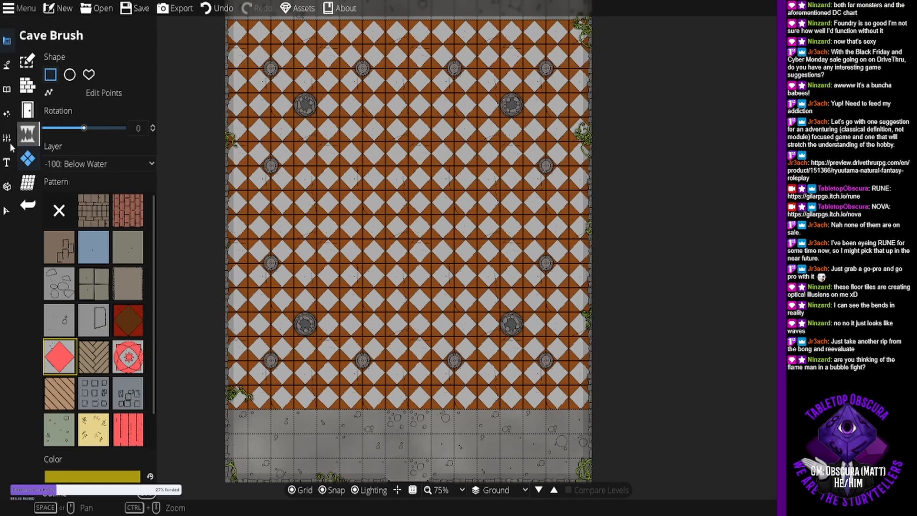
{"action": "left_click", "coordinate": [15, 210]}
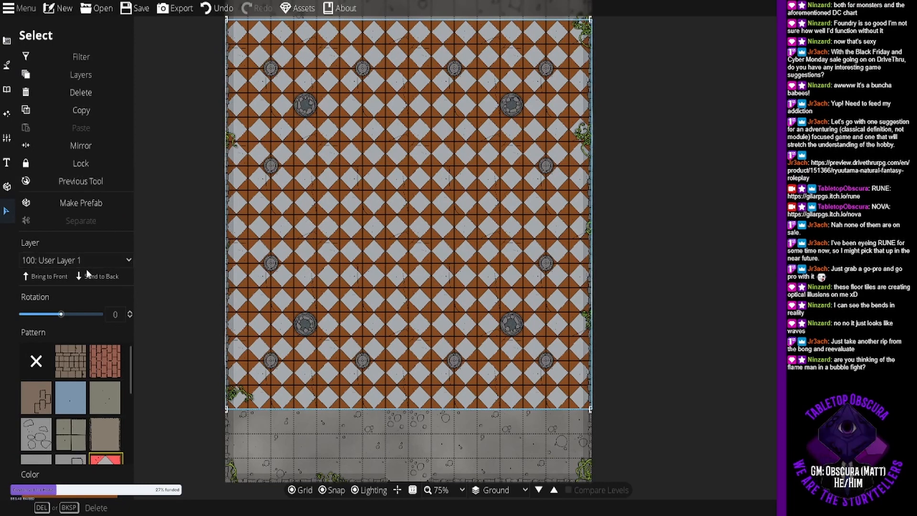
{"action": "left_click", "coordinate": [119, 278]}
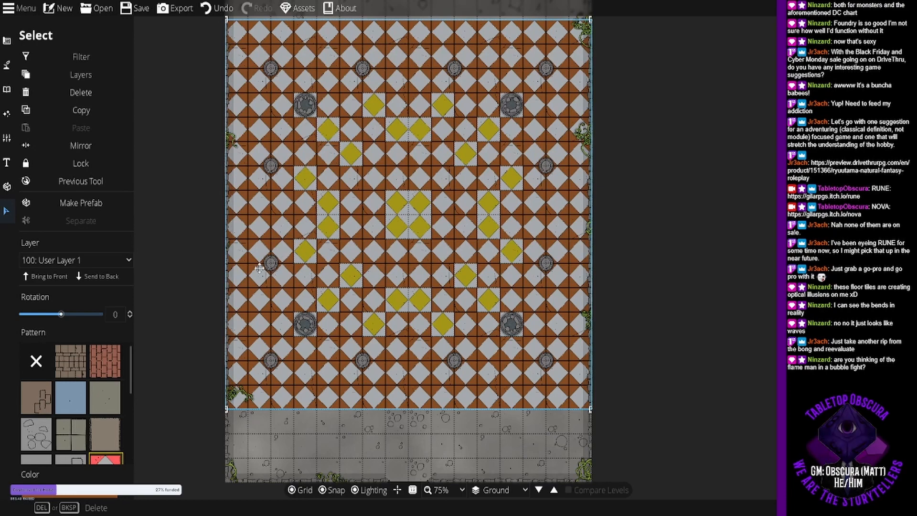
With the Pattern Shape Tool on 100: User Layer 1, add diagonal pairs of yellow diamond tiles at the two western pillars of the south row.
{"action": "left_click", "coordinate": [7, 41]}
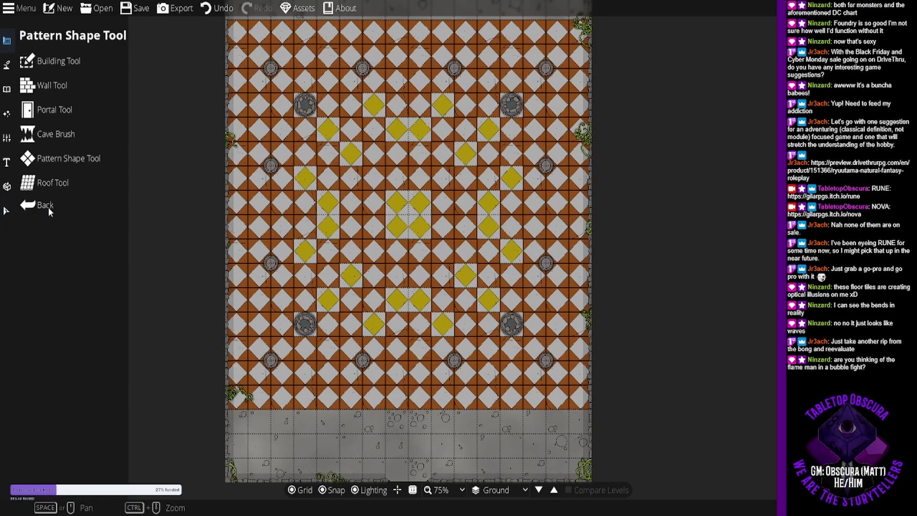
{"action": "left_click", "coordinate": [70, 157]}
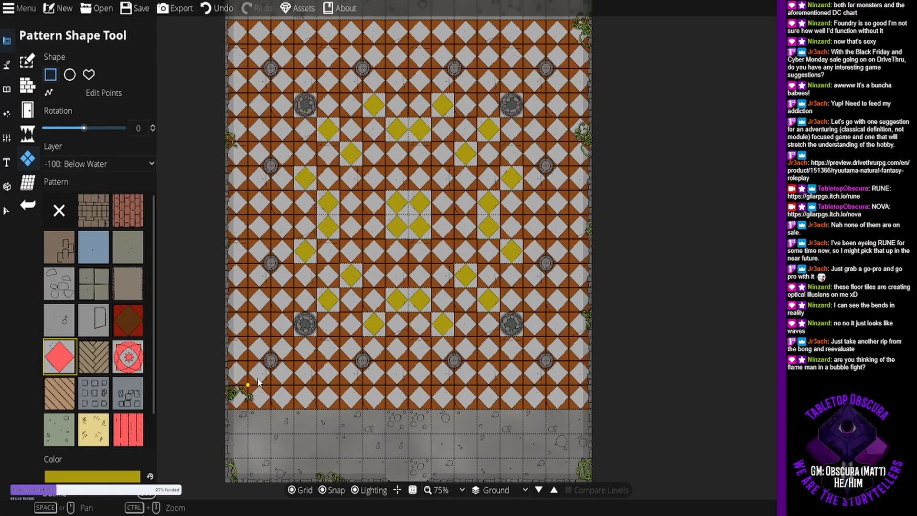
{"action": "left_click", "coordinate": [107, 163]}
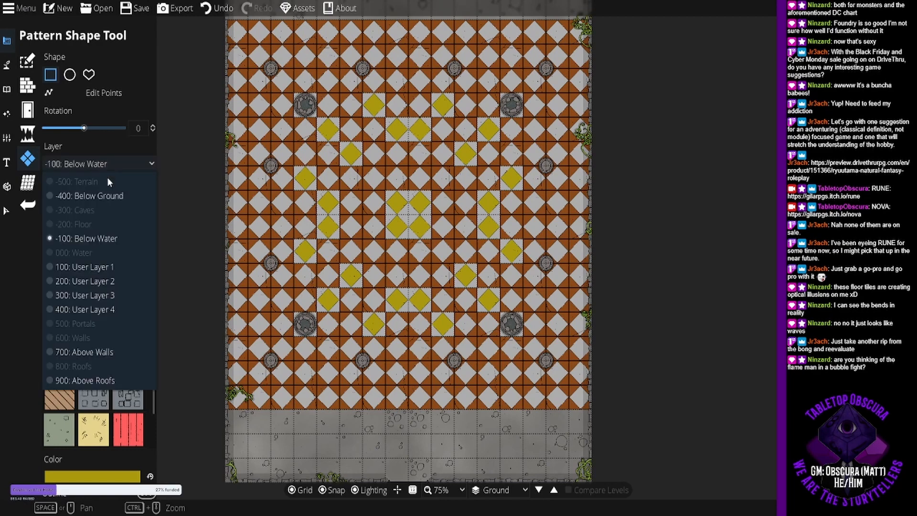
{"action": "left_click", "coordinate": [101, 270]}
{"action": "left_click_drag", "start_coordinate": [295, 343], "coordinate": [249, 380]}
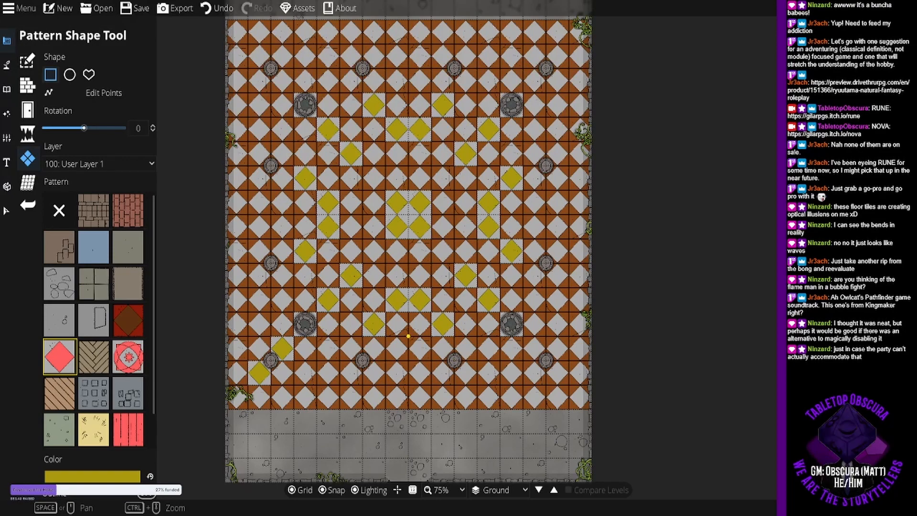
{"action": "left_click_drag", "start_coordinate": [340, 361], "coordinate": [347, 362]}
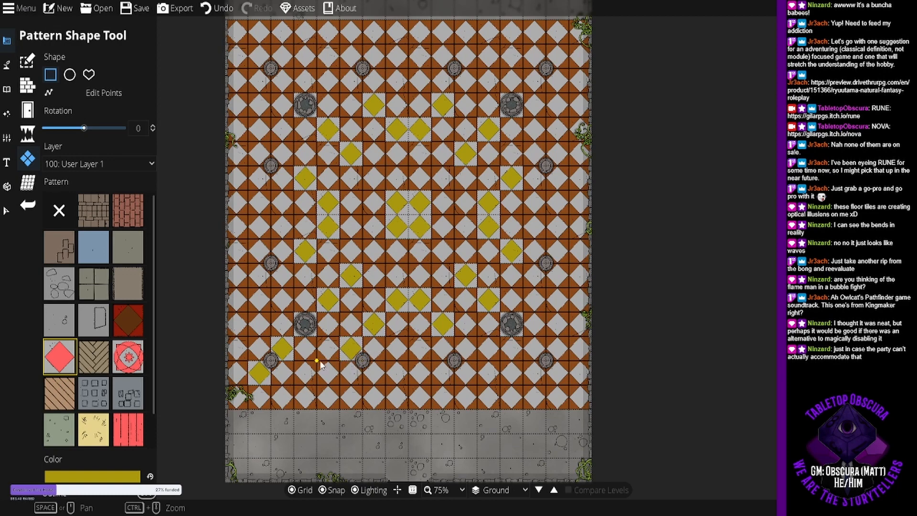
{"action": "left_click_drag", "start_coordinate": [313, 394], "coordinate": [313, 394]}
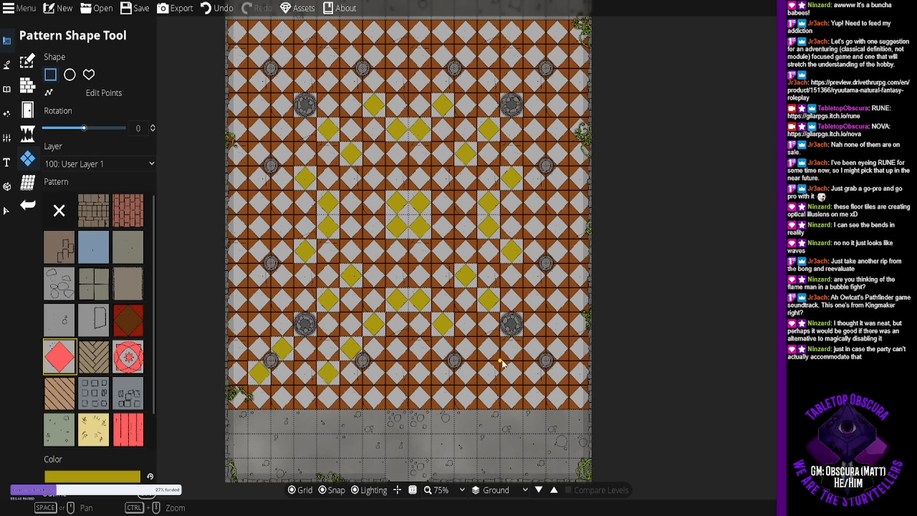
Add diagonal pairs of yellow diamond tiles at the two eastern pillars of the south row.
{"action": "left_click", "coordinate": [463, 348]}
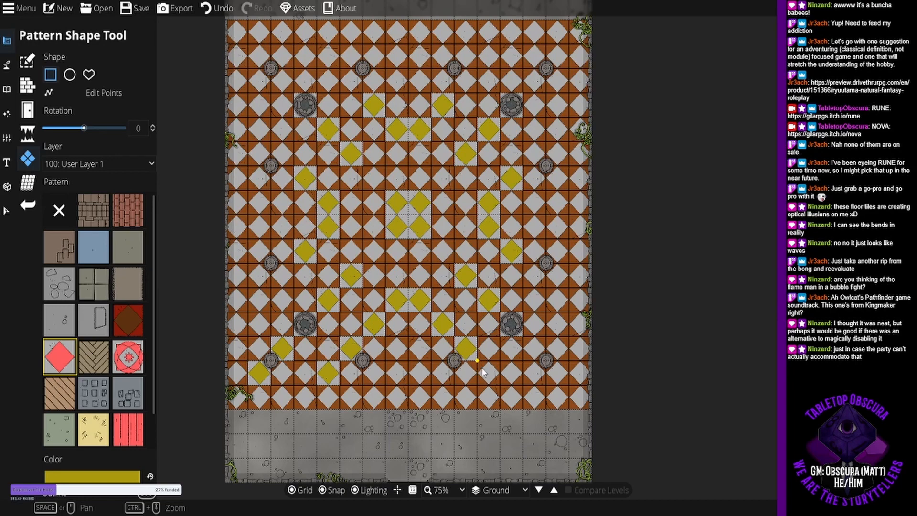
{"action": "left_click", "coordinate": [491, 377]}
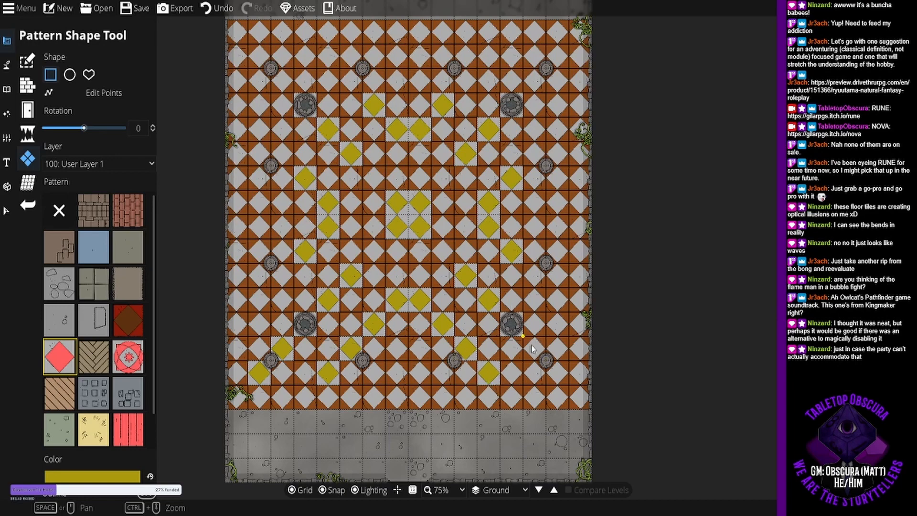
{"action": "left_click_drag", "start_coordinate": [531, 345], "coordinate": [544, 369]}
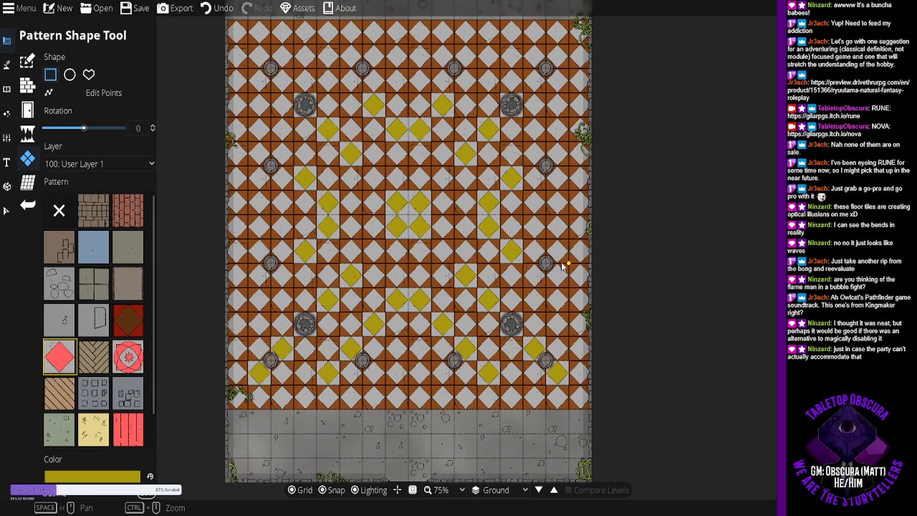
Add diagonal pairs of yellow diamond tiles at the two middle pillars of the east side and the northeast corner pillar.
{"action": "scroll", "coordinate": [560, 281], "scroll_direction": "up", "scroll_amount": 1}
{"action": "left_click_drag", "start_coordinate": [560, 281], "coordinate": [554, 315]}
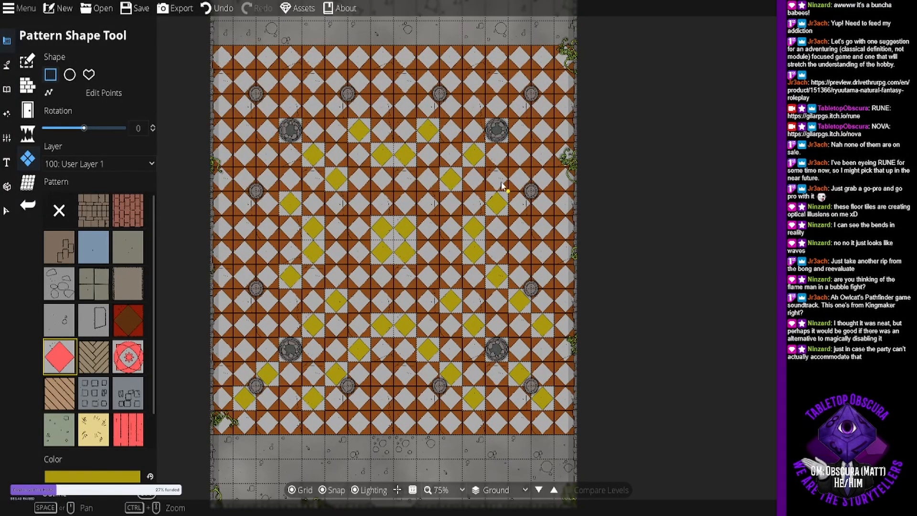
{"action": "left_click_drag", "start_coordinate": [510, 119], "coordinate": [555, 72]}
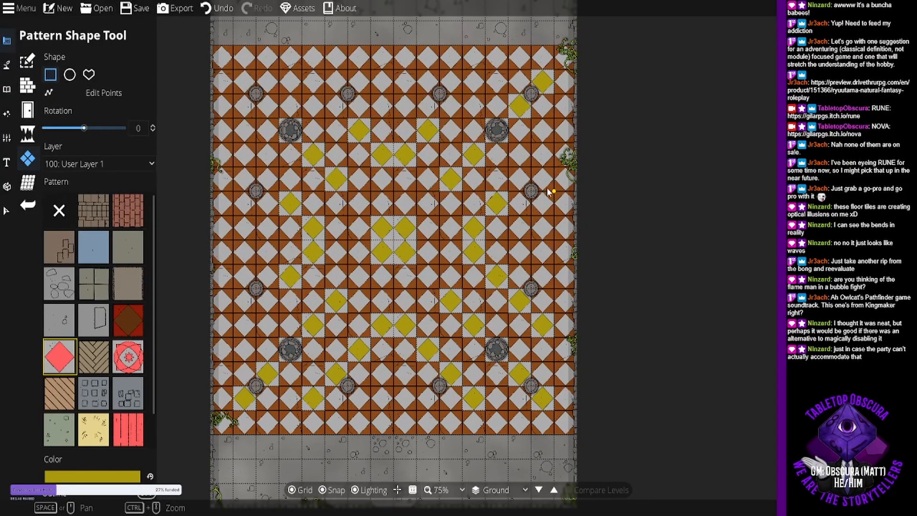
{"action": "left_click_drag", "start_coordinate": [509, 192], "coordinate": [551, 141]}
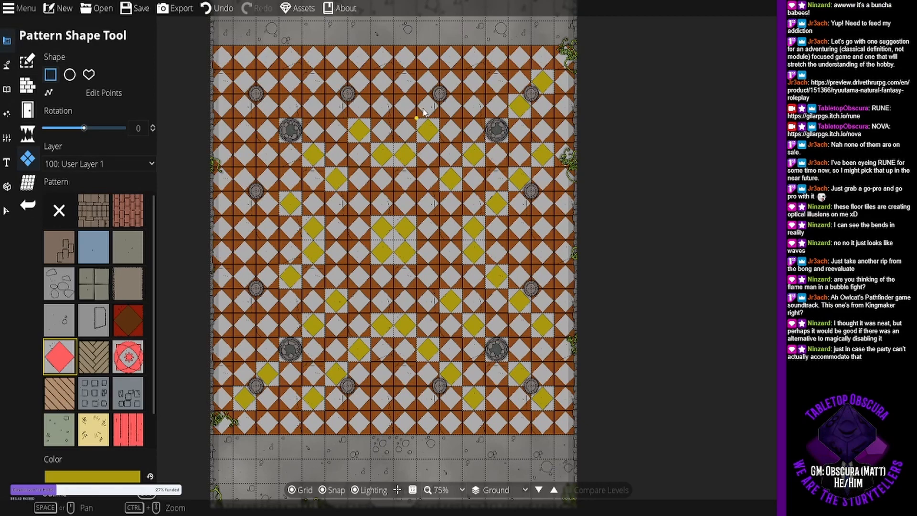
Add diagonal pairs of yellow diamond tiles at the two inner pillars of the north row and the northwest corner pillar.
{"action": "left_click_drag", "start_coordinate": [448, 108], "coordinate": [490, 71]}
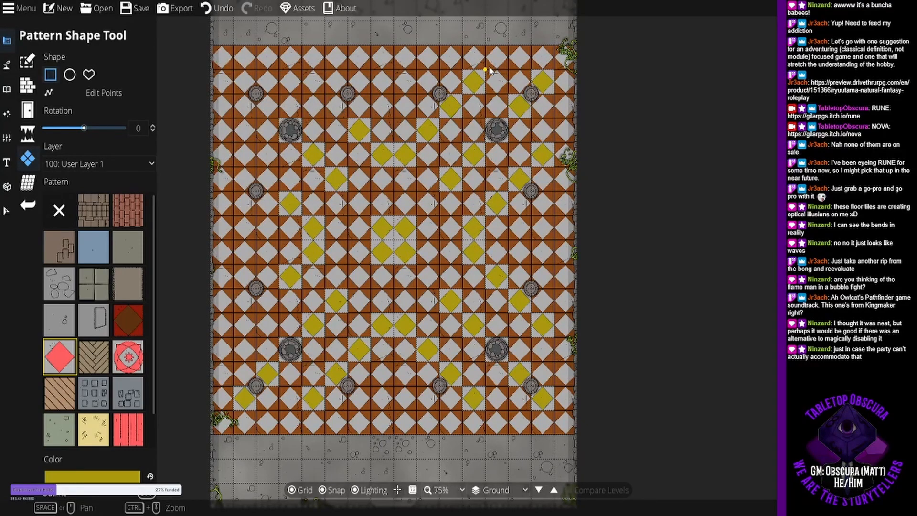
{"action": "left_click_drag", "start_coordinate": [348, 112], "coordinate": [313, 90]}
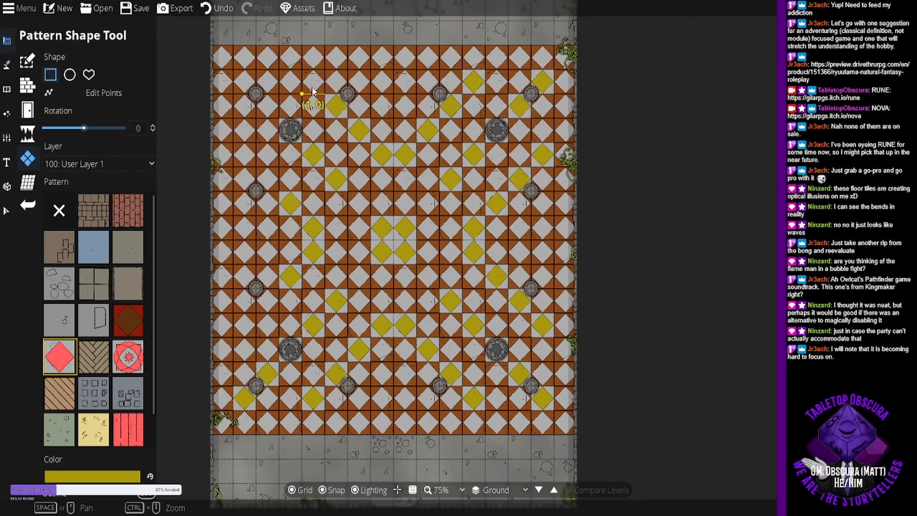
{"action": "left_click_drag", "start_coordinate": [312, 87], "coordinate": [305, 75]}
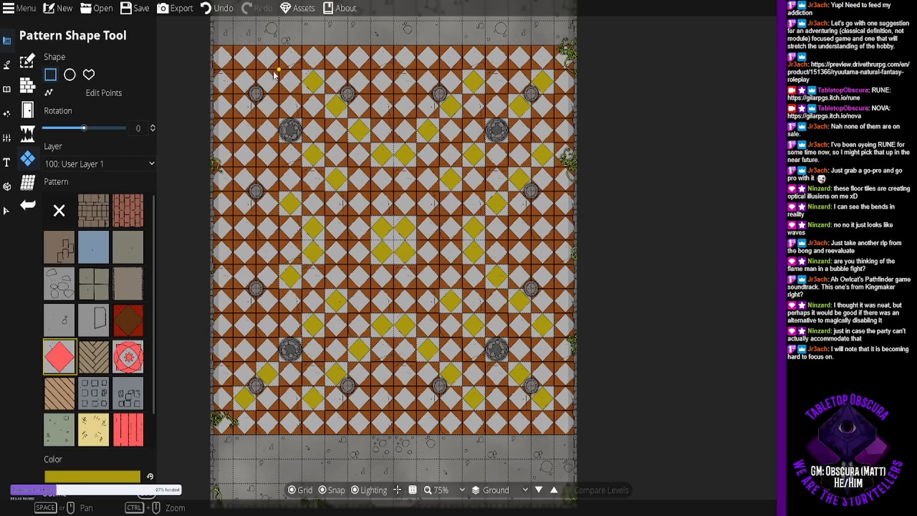
{"action": "left_click_drag", "start_coordinate": [279, 115], "coordinate": [235, 72]}
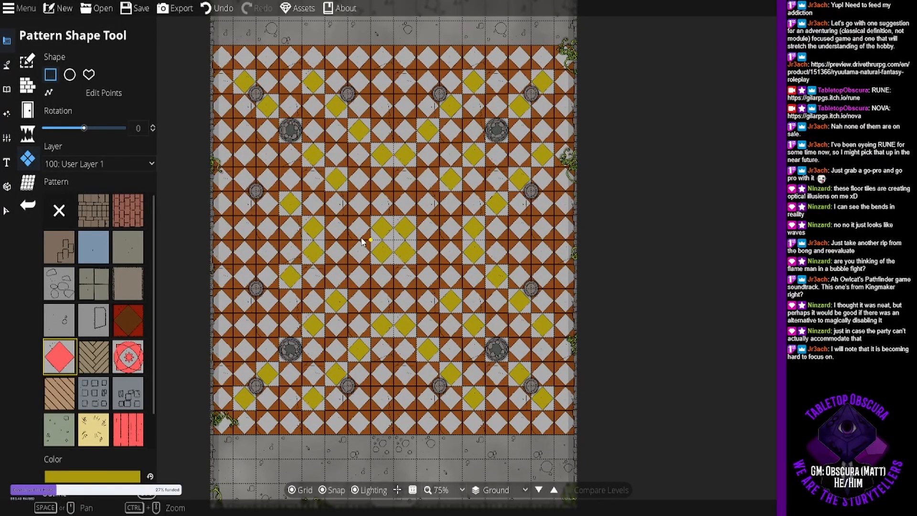
Add diagonal pairs of yellow diamond tiles at the two middle pillars of the west side.
{"action": "mouse_move", "coordinate": [362, 240]}
{"action": "left_mouse_down"}
{"action": "mouse_move", "coordinate": [377, 208]}
{"action": "mouse_move", "coordinate": [336, 290]}
{"action": "mouse_move", "coordinate": [365, 240]}
{"action": "left_mouse_up"}
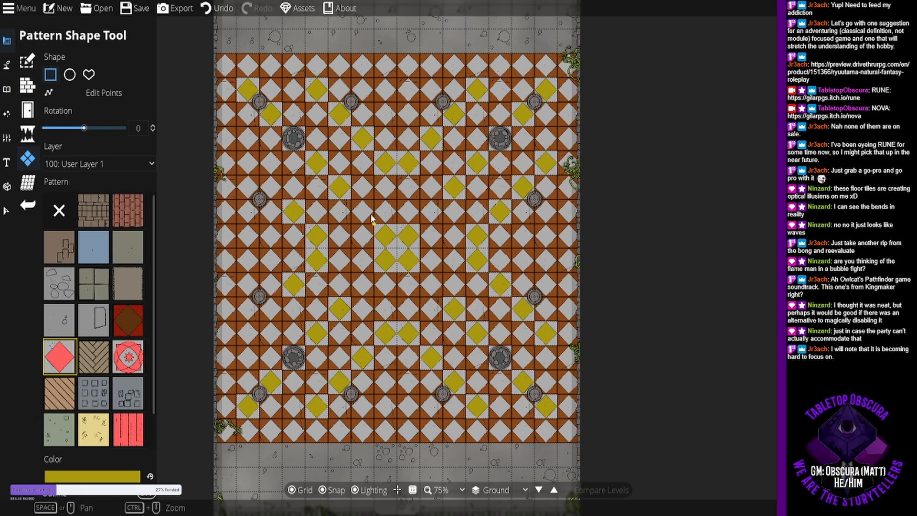
{"action": "left_click_drag", "start_coordinate": [261, 205], "coordinate": [238, 152]}
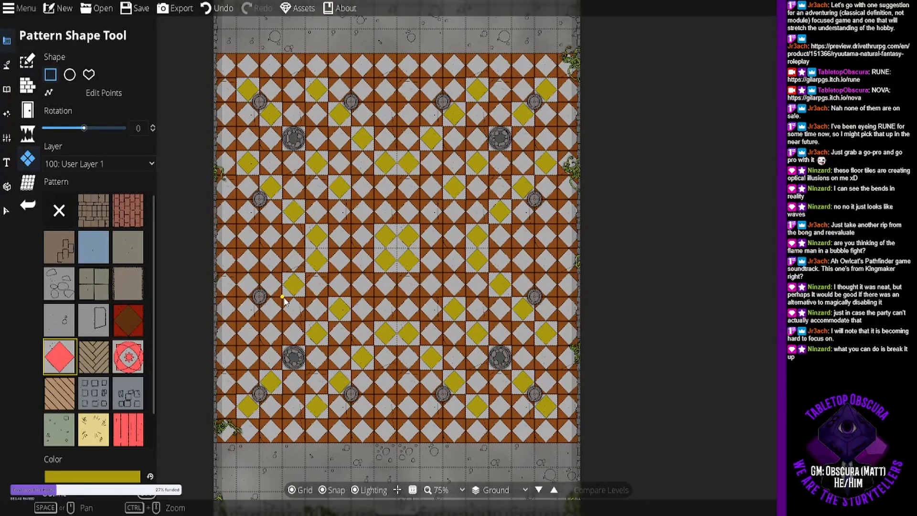
{"action": "left_click_drag", "start_coordinate": [282, 297], "coordinate": [238, 345]}
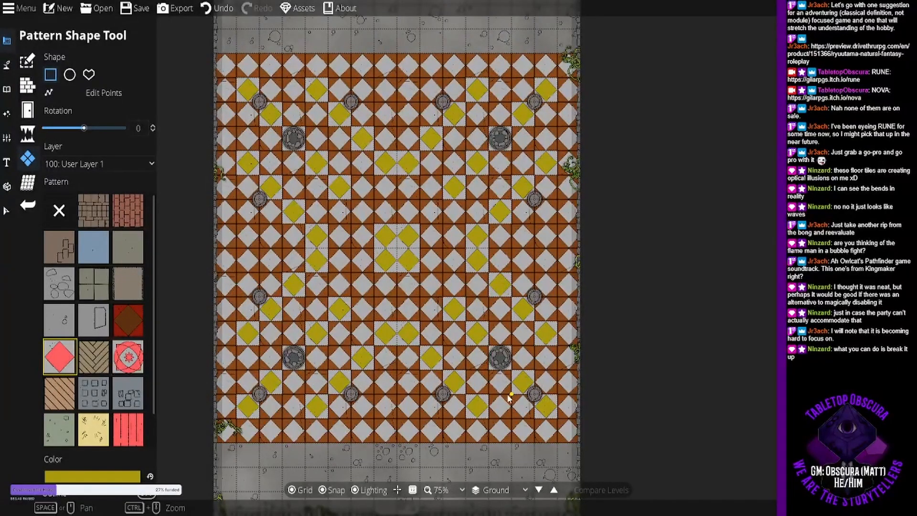
Edit the points of the large orange-and-white tile floor, pulling its two southern corners inward to the inner yellow diamonds.
{"action": "scroll", "coordinate": [507, 368], "scroll_direction": "down", "scroll_amount": 3}
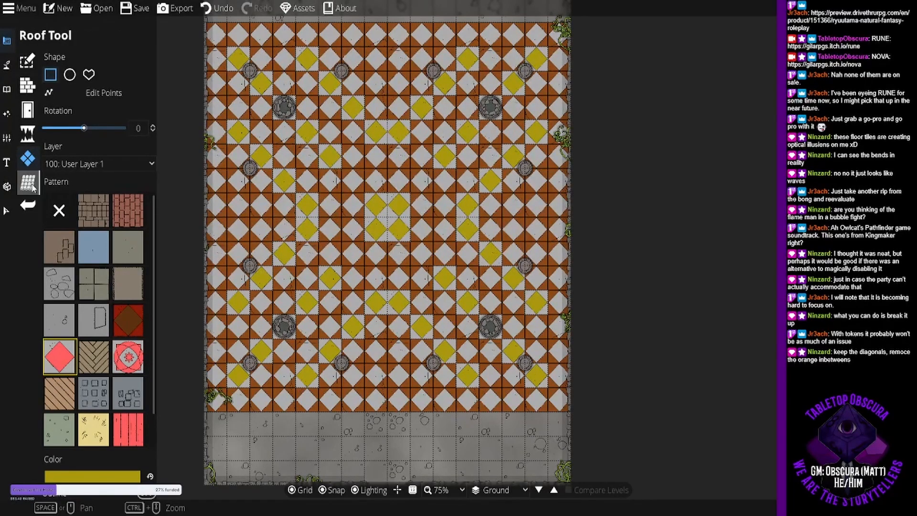
{"action": "left_click", "coordinate": [7, 213]}
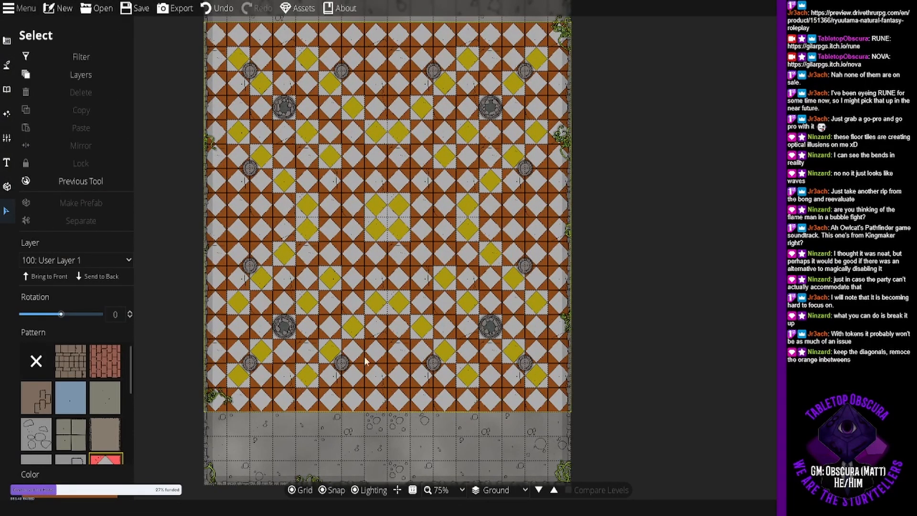
{"action": "left_click", "coordinate": [550, 409]}
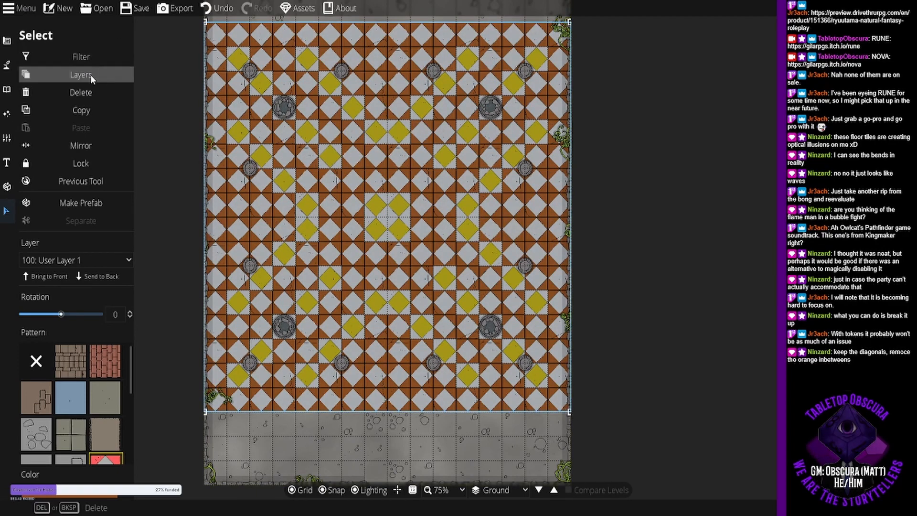
{"action": "left_click", "coordinate": [8, 68]}
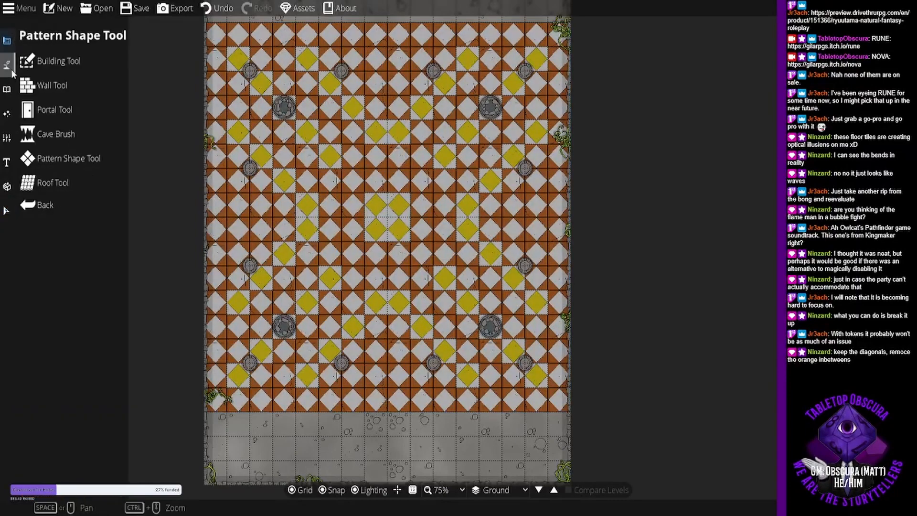
{"action": "left_click", "coordinate": [52, 158]}
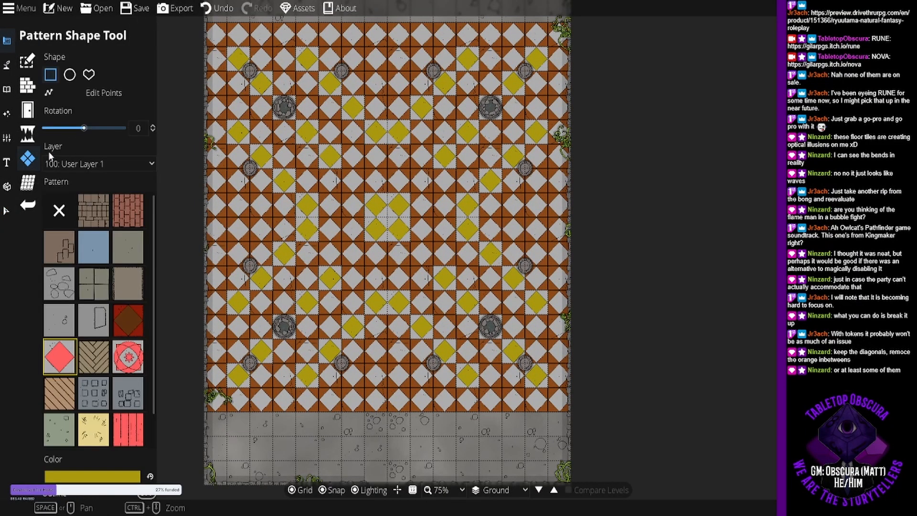
{"action": "left_click", "coordinate": [64, 93]}
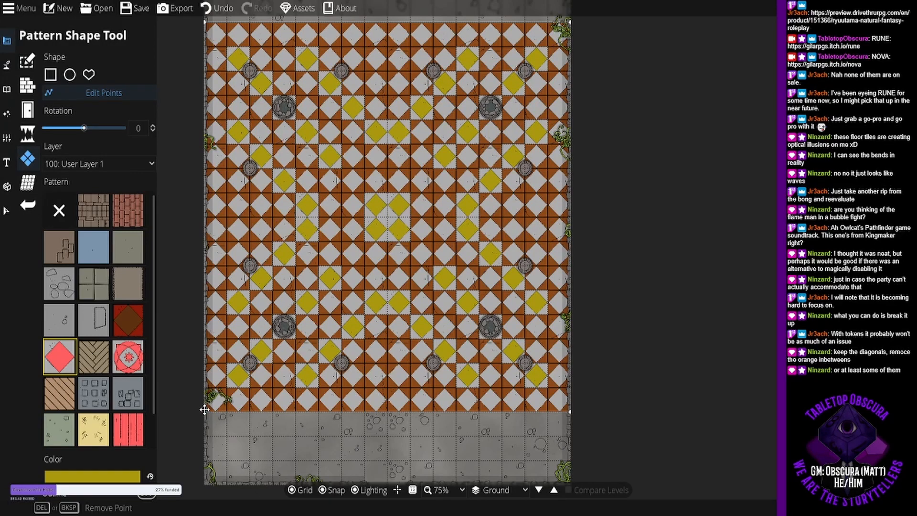
{"action": "left_click_drag", "start_coordinate": [206, 414], "coordinate": [326, 270]}
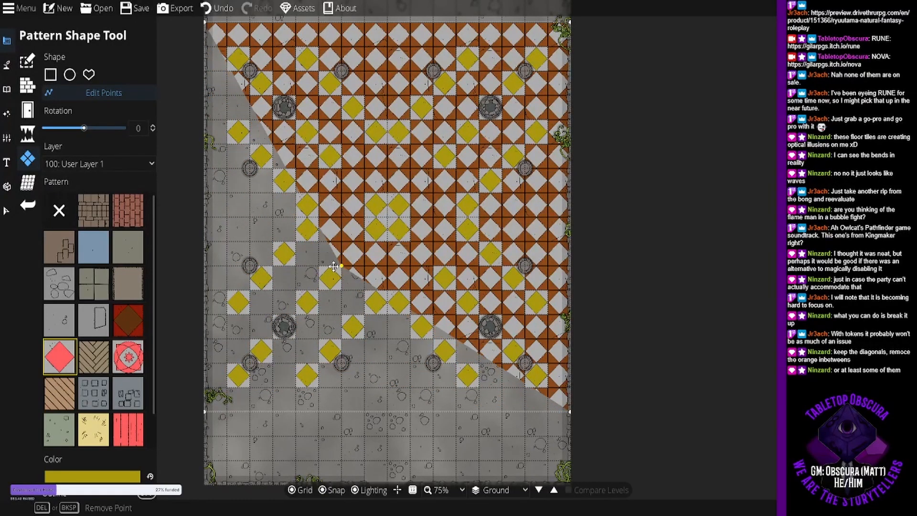
{"action": "left_click_drag", "start_coordinate": [324, 271], "coordinate": [325, 295]}
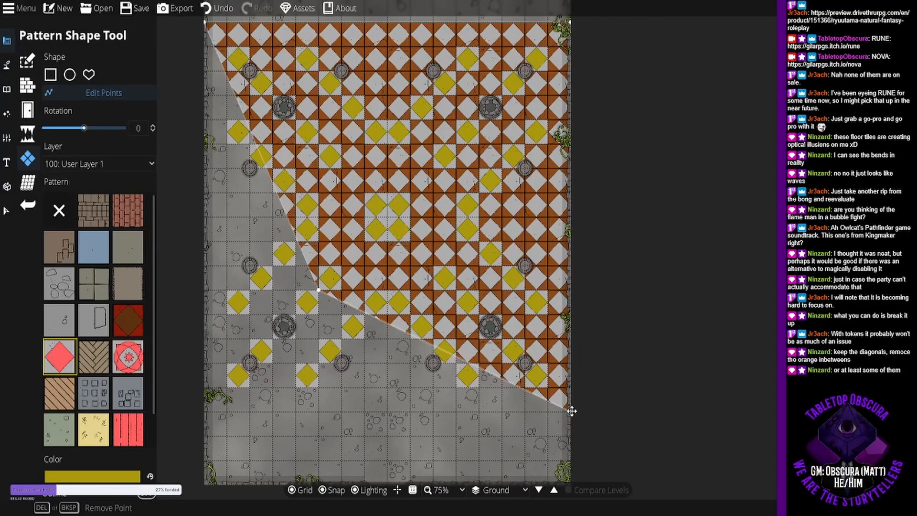
{"action": "left_click_drag", "start_coordinate": [571, 410], "coordinate": [464, 289]}
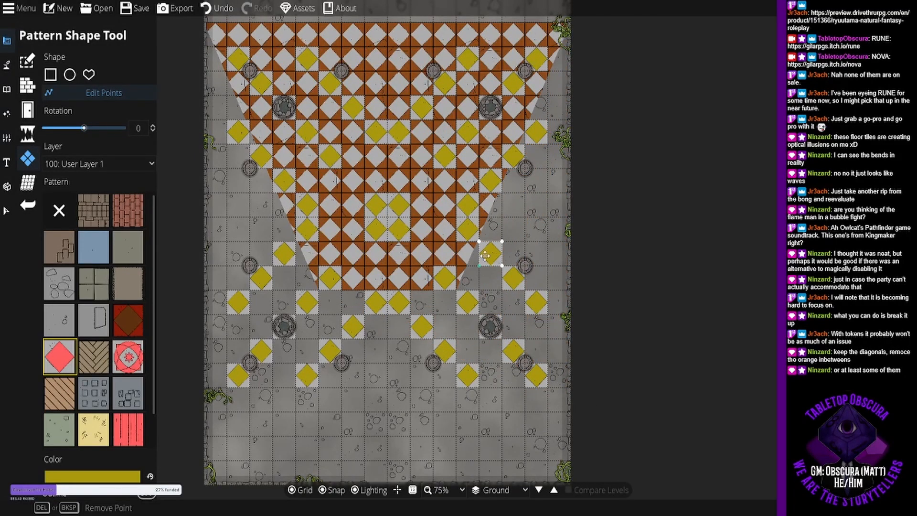
Pull the orange-and-white floor's two northern corners inward to leave a six-by-six-tile block at the room's centre.
{"action": "left_click_drag", "start_coordinate": [534, 191], "coordinate": [512, 284]}
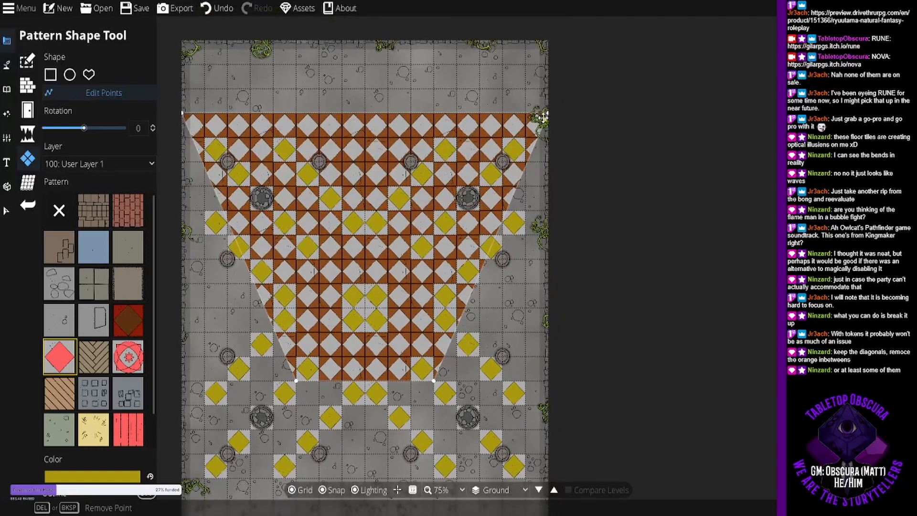
{"action": "left_click_drag", "start_coordinate": [545, 110], "coordinate": [434, 231]}
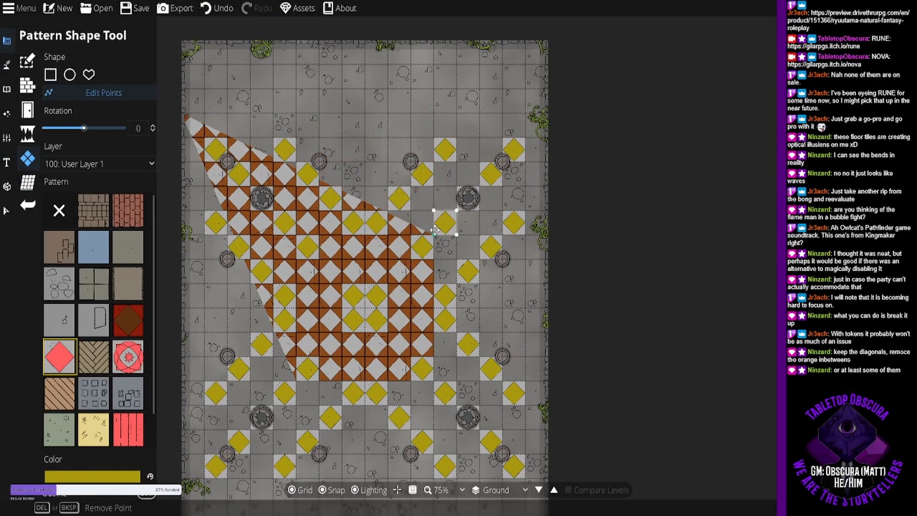
{"action": "left_click_drag", "start_coordinate": [182, 114], "coordinate": [297, 236]}
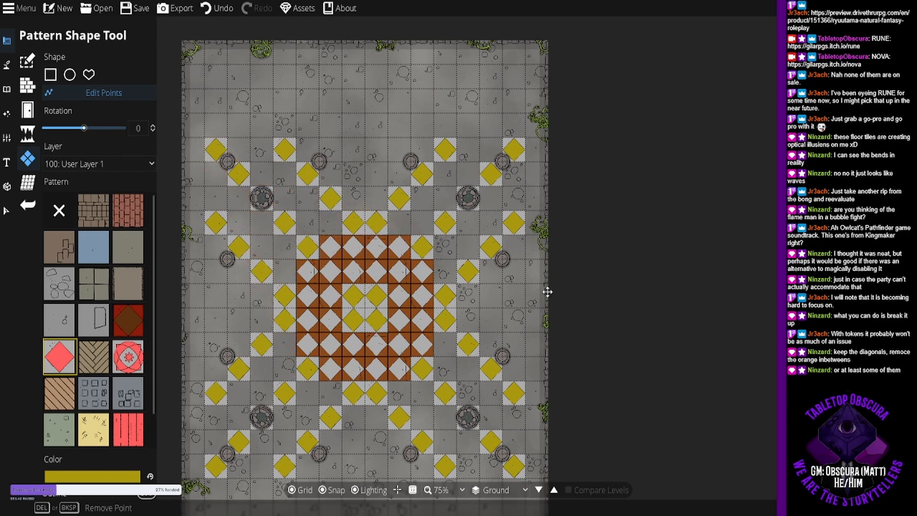
{"action": "left_click_drag", "start_coordinate": [547, 292], "coordinate": [507, 243]}
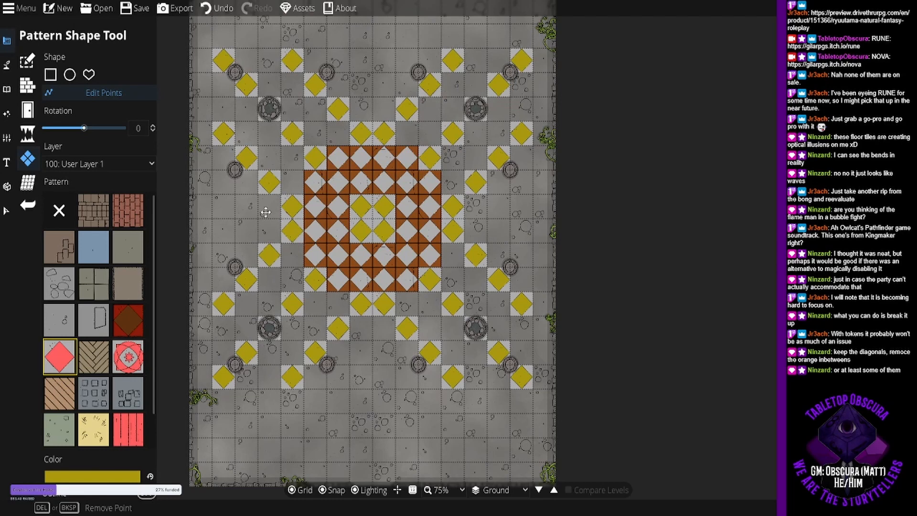
{"action": "left_click", "coordinate": [276, 256]}
{"action": "left_click", "coordinate": [291, 231]}
{"action": "left_click", "coordinate": [383, 140]}
{"action": "scroll", "coordinate": [383, 165], "scroll_direction": "up", "scroll_amount": 1}
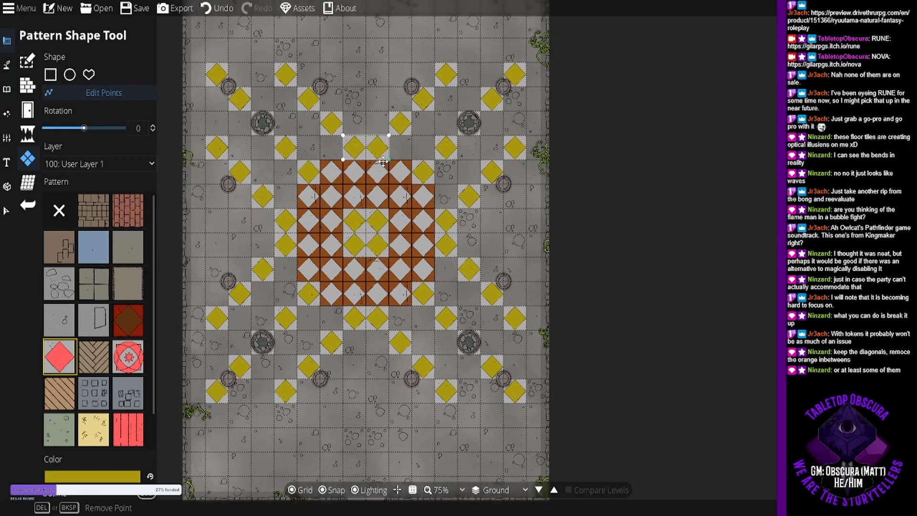
{"action": "left_click_drag", "start_coordinate": [384, 165], "coordinate": [430, 109]}
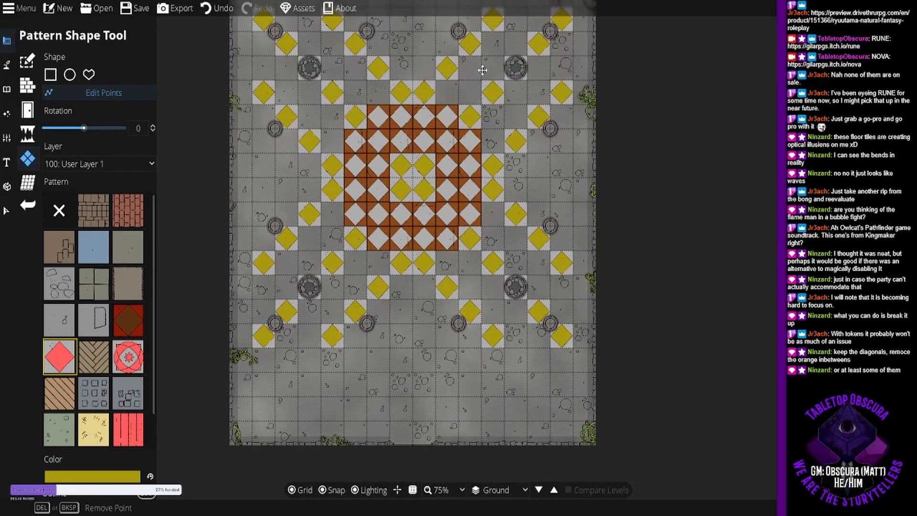
{"action": "left_click_drag", "start_coordinate": [483, 75], "coordinate": [451, 139]}
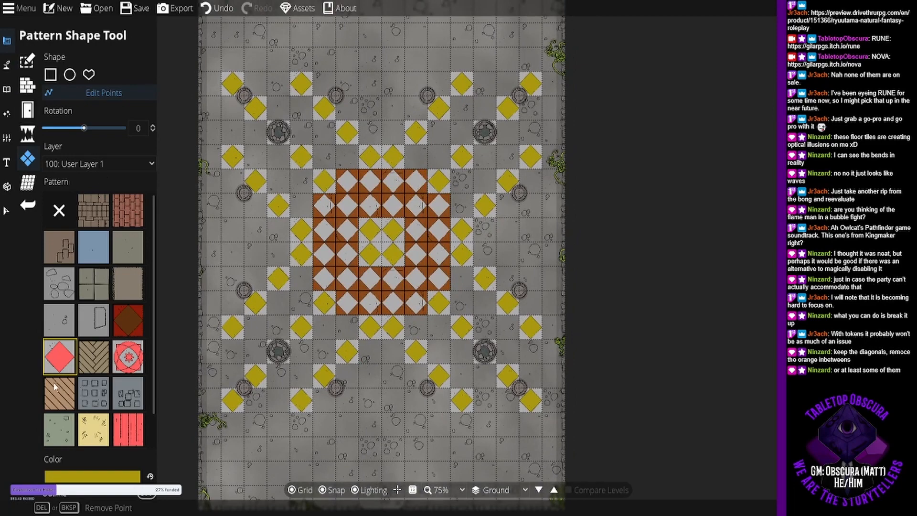
Reshape the central two-by-two yellow diamond block, extending it by one row to the south and one column to the east.
{"action": "left_click", "coordinate": [50, 75]}
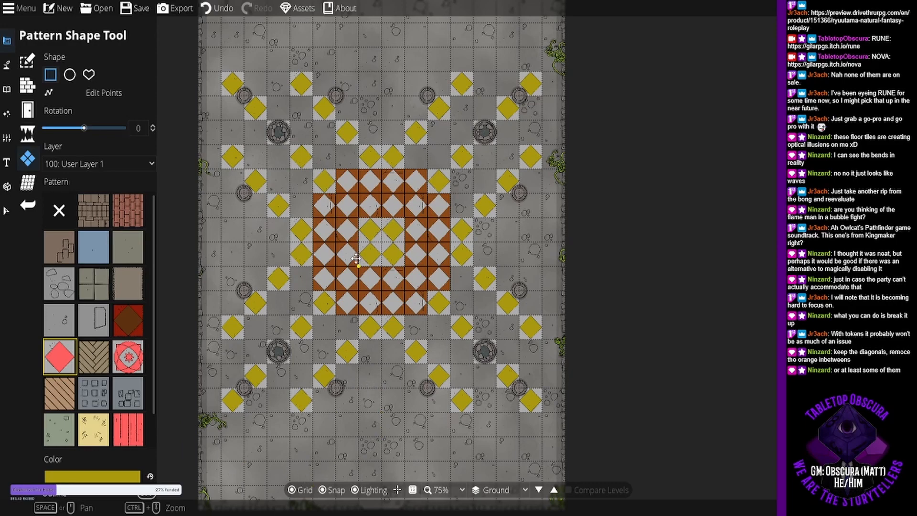
{"action": "left_click", "coordinate": [68, 91]}
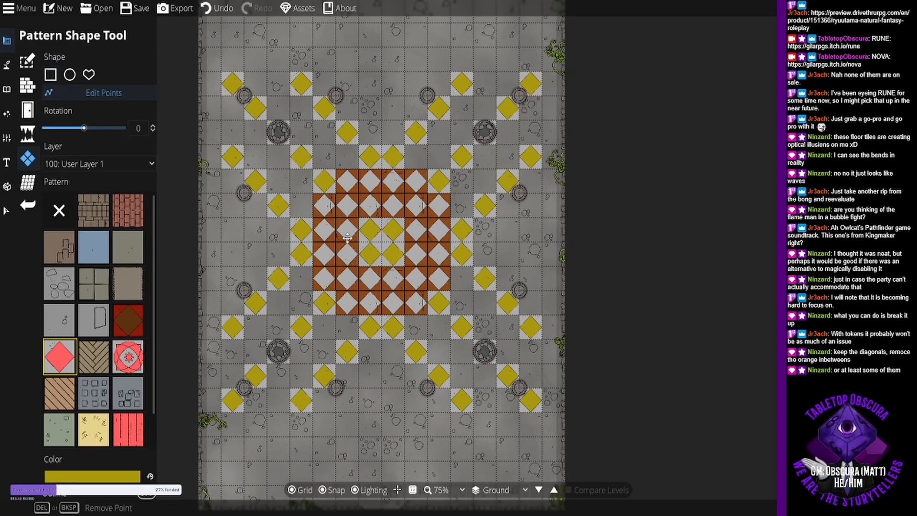
{"action": "left_click", "coordinate": [378, 254]}
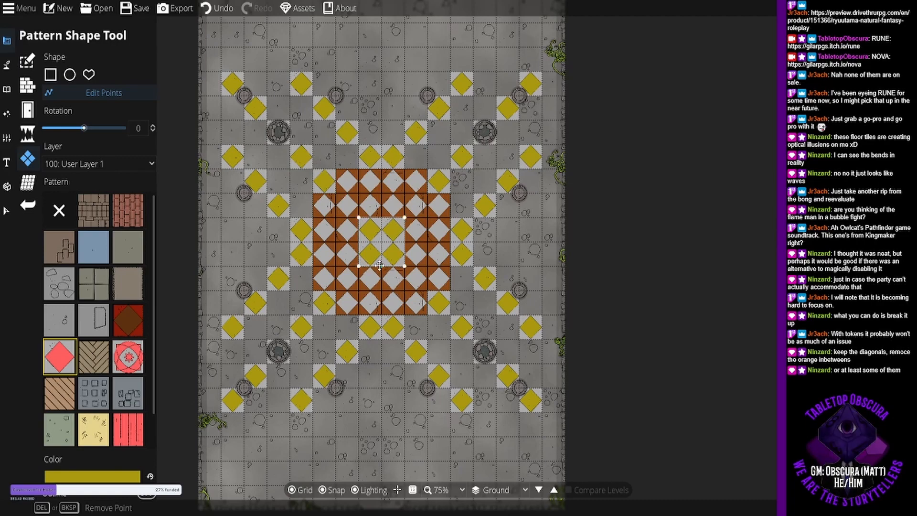
{"action": "left_click_drag", "start_coordinate": [380, 270], "coordinate": [410, 299]}
{"action": "left_click", "coordinate": [397, 238]}
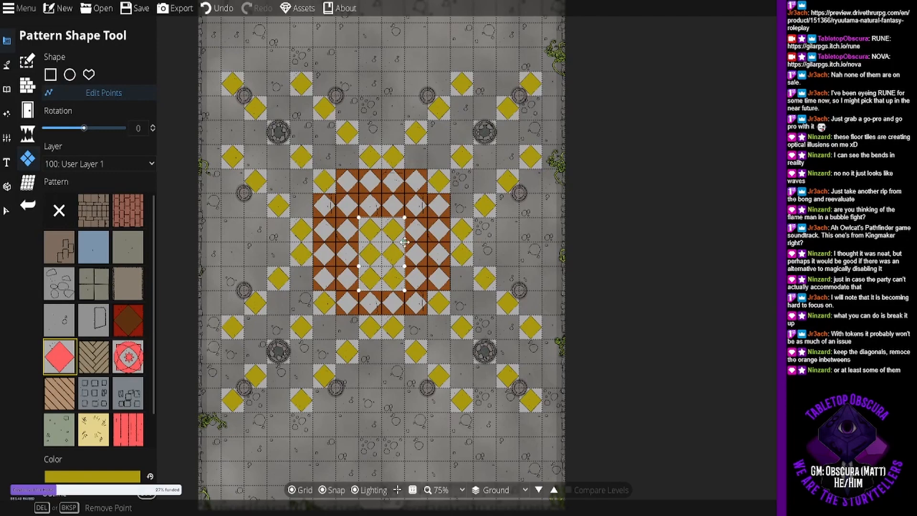
{"action": "left_click_drag", "start_coordinate": [405, 242], "coordinate": [425, 242]}
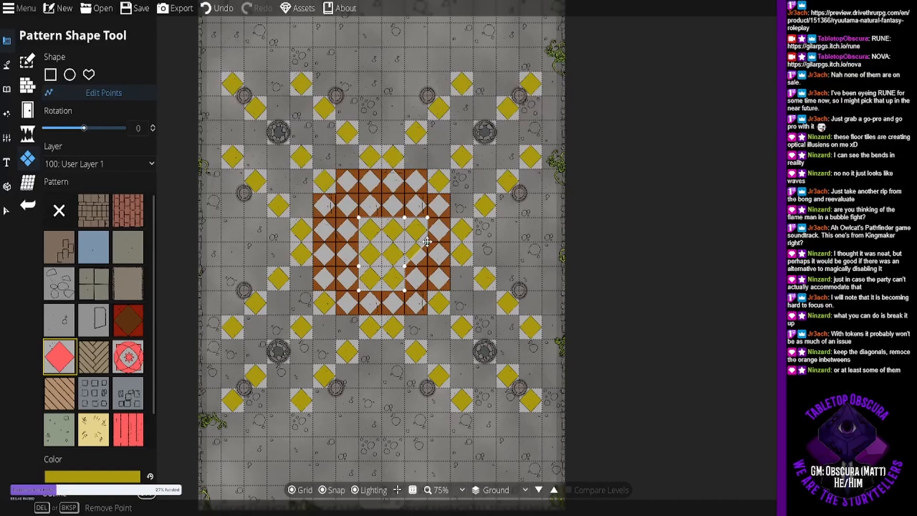
{"action": "left_click_drag", "start_coordinate": [427, 242], "coordinate": [428, 266]}
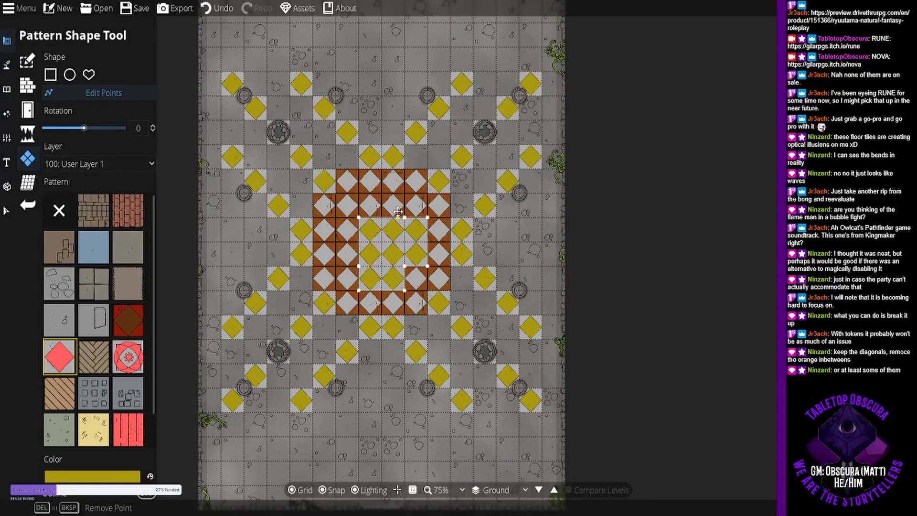
Extend the central yellow diamond block by one row to the north and one column to the west.
{"action": "left_click", "coordinate": [384, 218]}
{"action": "left_click_drag", "start_coordinate": [383, 218], "coordinate": [359, 193]}
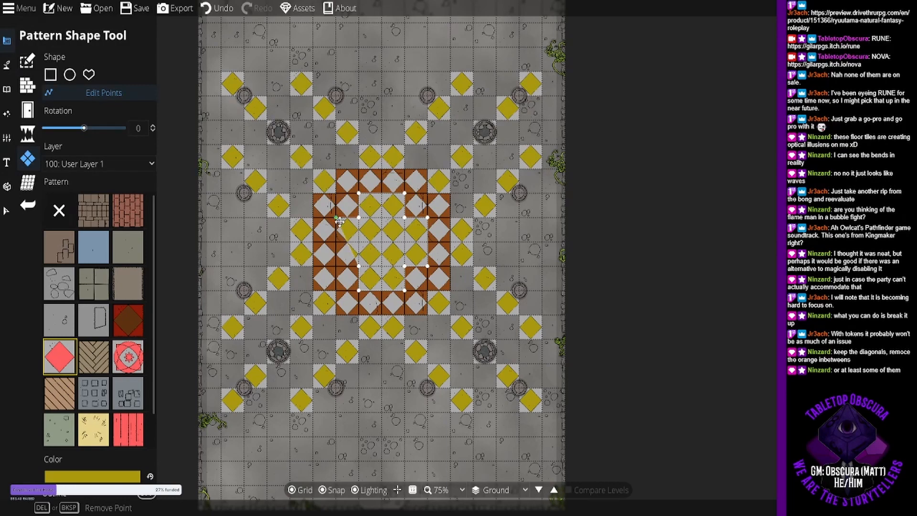
{"action": "left_click_drag", "start_coordinate": [359, 242], "coordinate": [338, 244]}
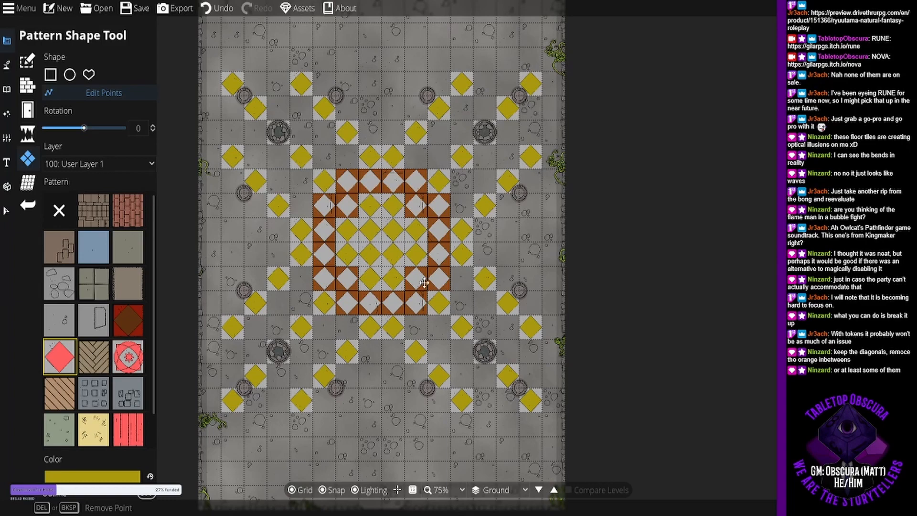
Add three-by-three blocks of the orange-brown diamond tile pattern around the southeast and southwest corner pillars.
{"action": "left_click_drag", "start_coordinate": [474, 192], "coordinate": [484, 143]}
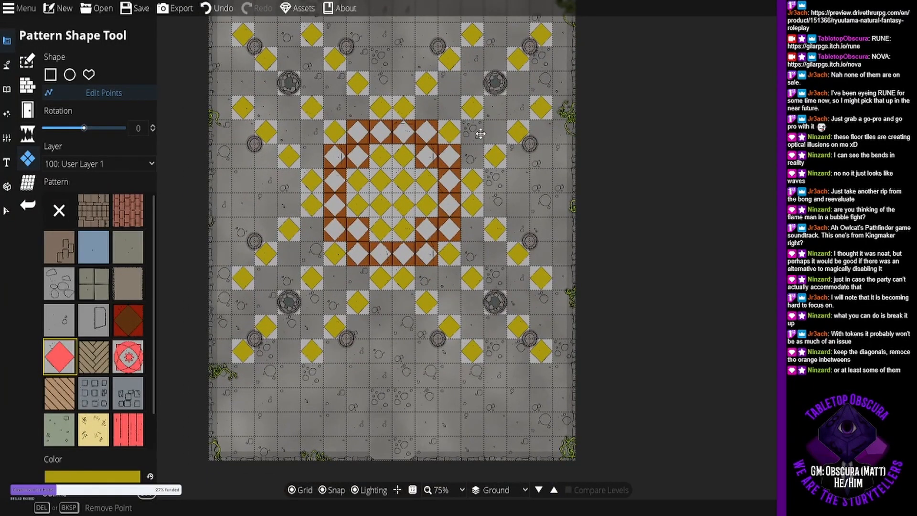
{"action": "left_click", "coordinate": [128, 320]}
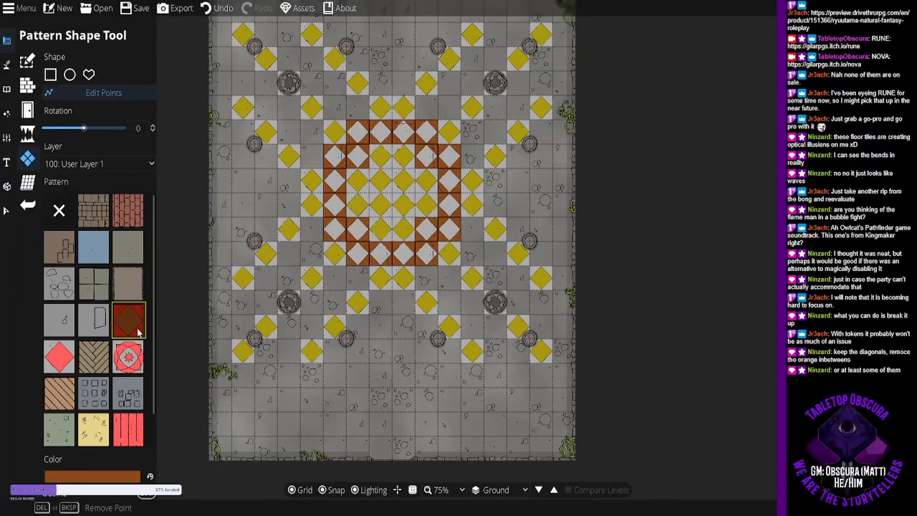
{"action": "left_click", "coordinate": [50, 73]}
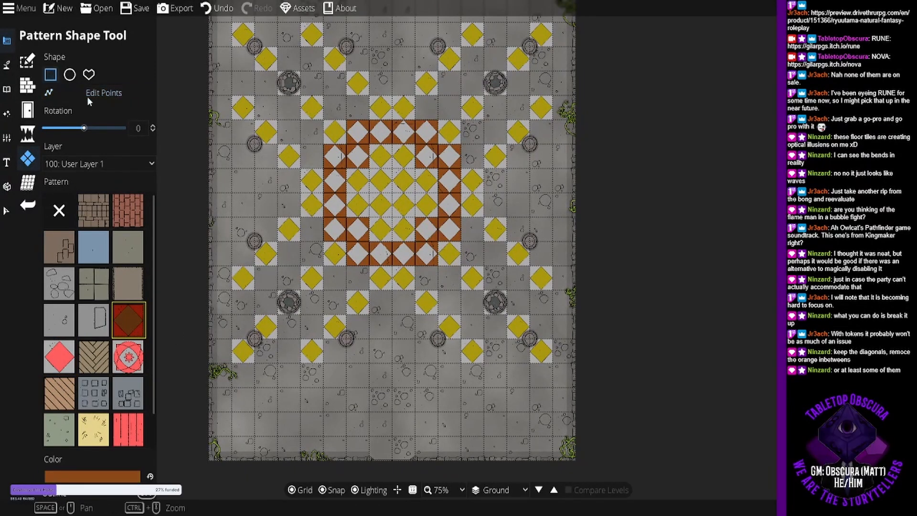
{"action": "mouse_move", "coordinate": [519, 371]}
{"action": "left_mouse_down"}
{"action": "mouse_move", "coordinate": [554, 318]}
{"action": "mouse_move", "coordinate": [592, 325]}
{"action": "left_mouse_up"}
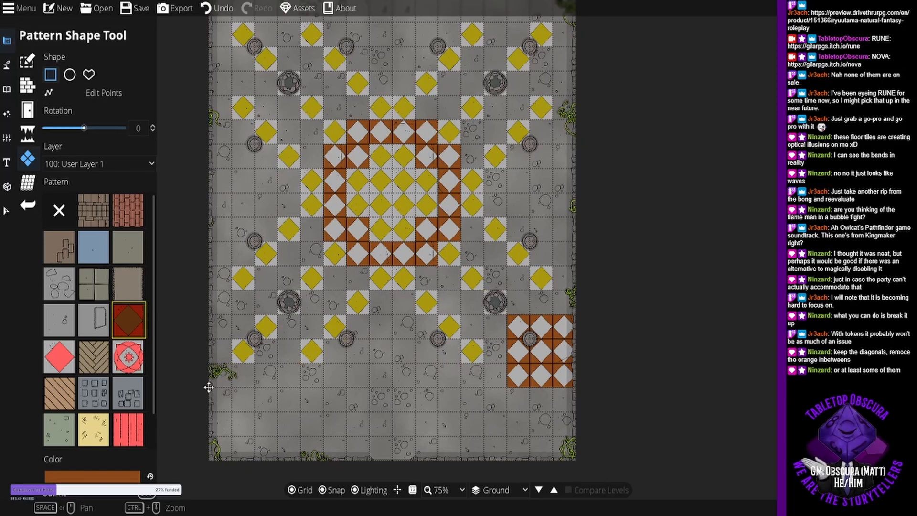
{"action": "mouse_move", "coordinate": [213, 385]}
{"action": "left_mouse_down"}
{"action": "mouse_move", "coordinate": [296, 326]}
{"action": "mouse_move", "coordinate": [289, 316]}
{"action": "left_mouse_up"}
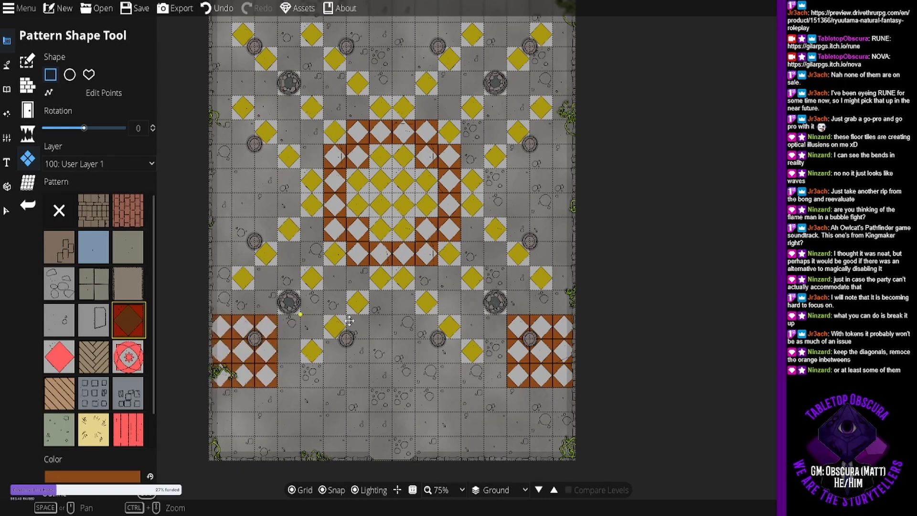
Add three-by-three blocks of the orange-brown diamond tile pattern around the northwest and northeast corner pillars.
{"action": "scroll", "coordinate": [325, 182], "scroll_direction": "up", "scroll_amount": 3}
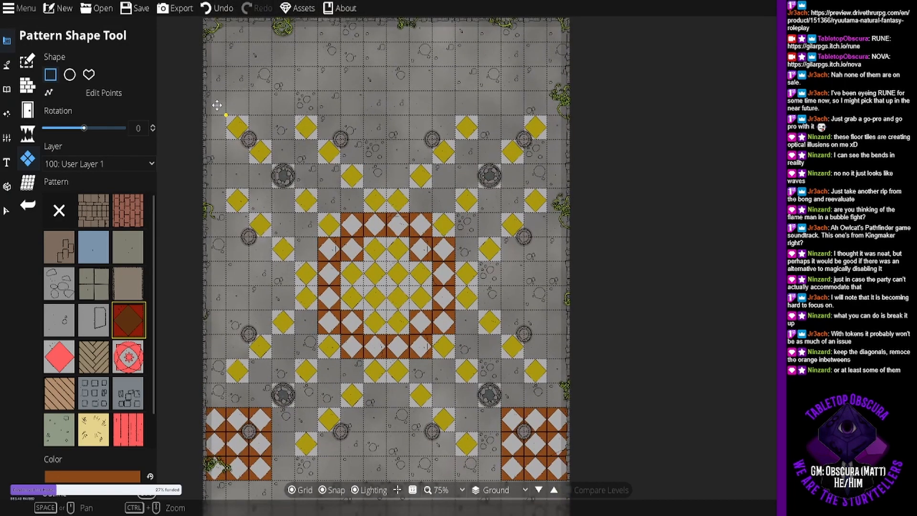
{"action": "left_click_drag", "start_coordinate": [207, 96], "coordinate": [266, 156]}
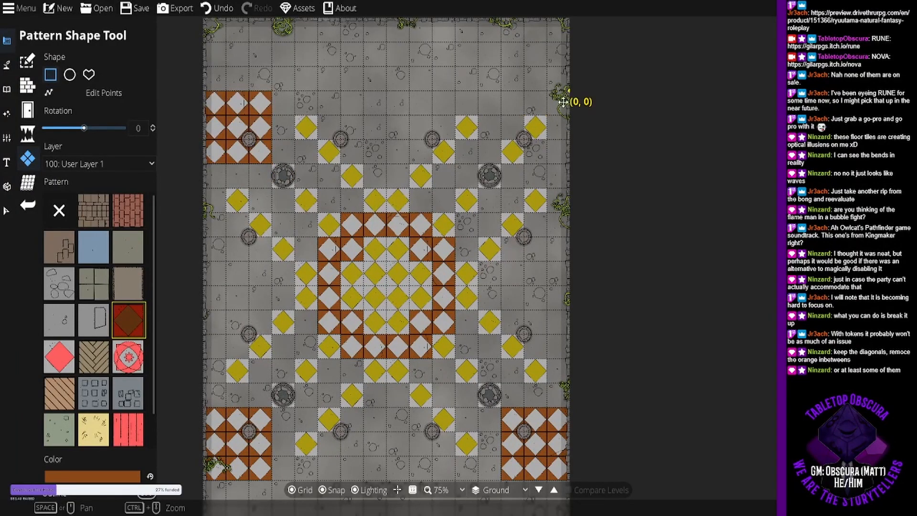
{"action": "left_click_drag", "start_coordinate": [564, 101], "coordinate": [503, 162]}
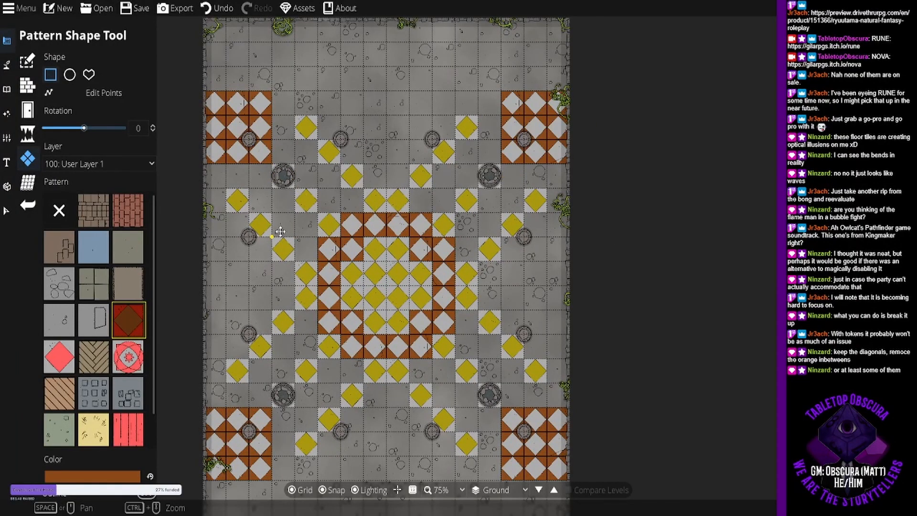
Send the orange-brown diamond tile blocks at the southwest and southeast corner pillars to the back of their layer.
{"action": "left_click_drag", "start_coordinate": [370, 391], "coordinate": [398, 283]}
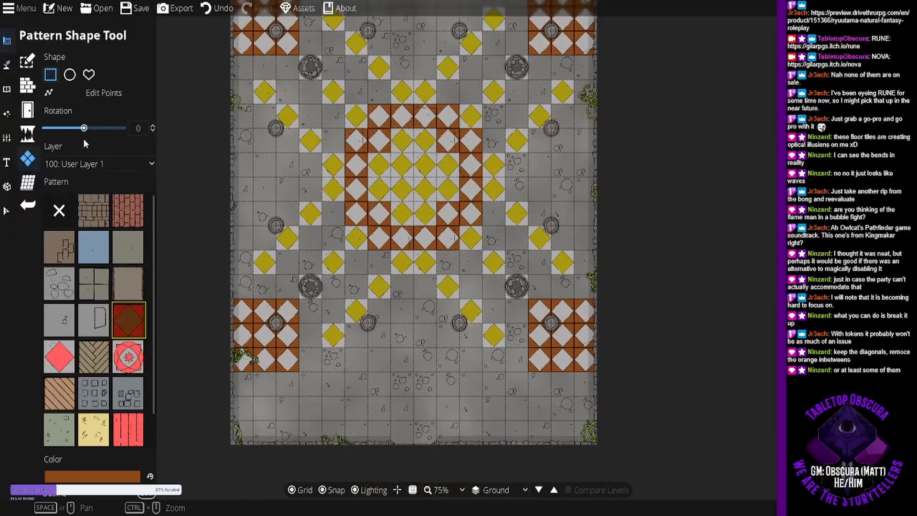
{"action": "left_click", "coordinate": [6, 211]}
{"action": "left_click", "coordinate": [255, 366]}
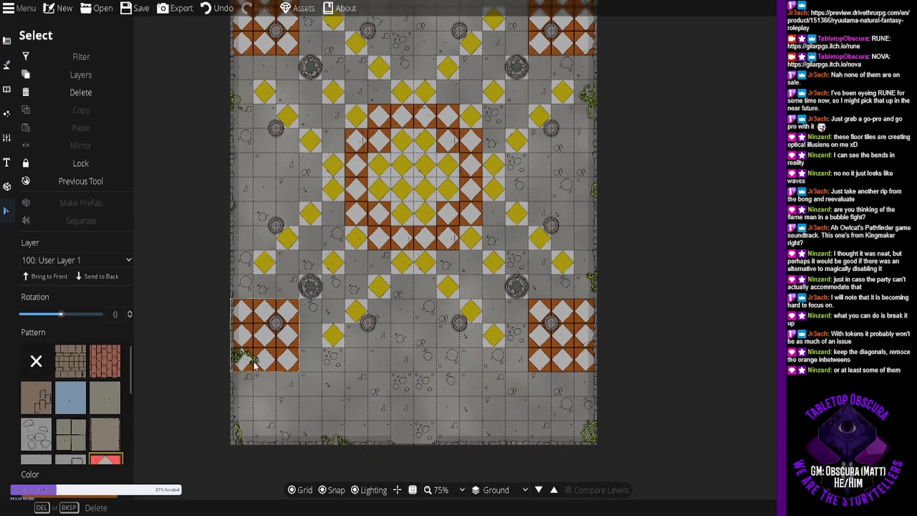
{"action": "left_click", "coordinate": [256, 366]}
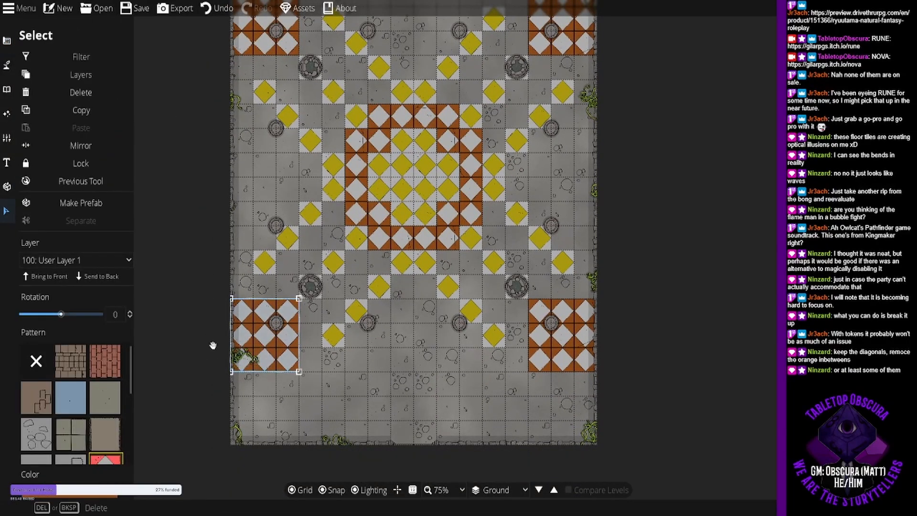
{"action": "left_click", "coordinate": [107, 280]}
{"action": "left_click", "coordinate": [554, 360]}
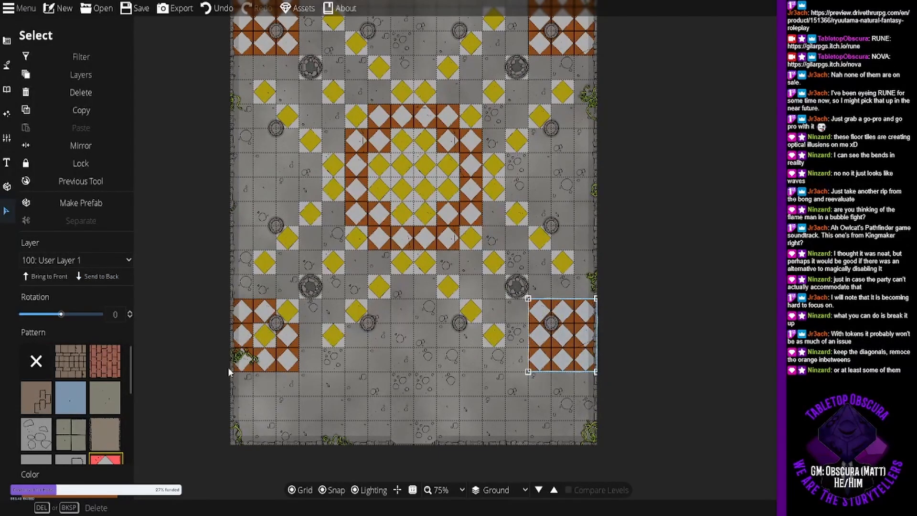
{"action": "left_click", "coordinate": [101, 276]}
Send the orange-brown diamond tile blocks at the northeast and northwest corner pillars to the back of their layer.
{"action": "scroll", "coordinate": [352, 224], "scroll_direction": "up", "scroll_amount": 4}
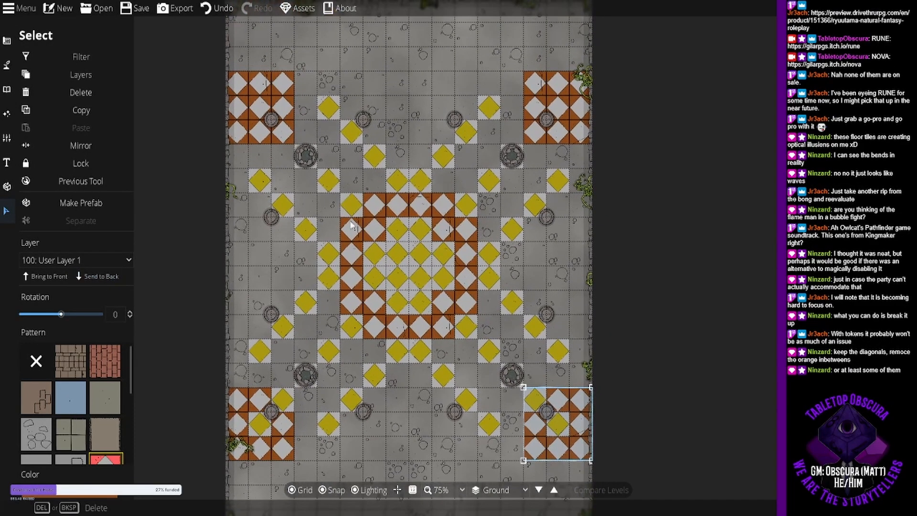
{"action": "left_click", "coordinate": [551, 91]}
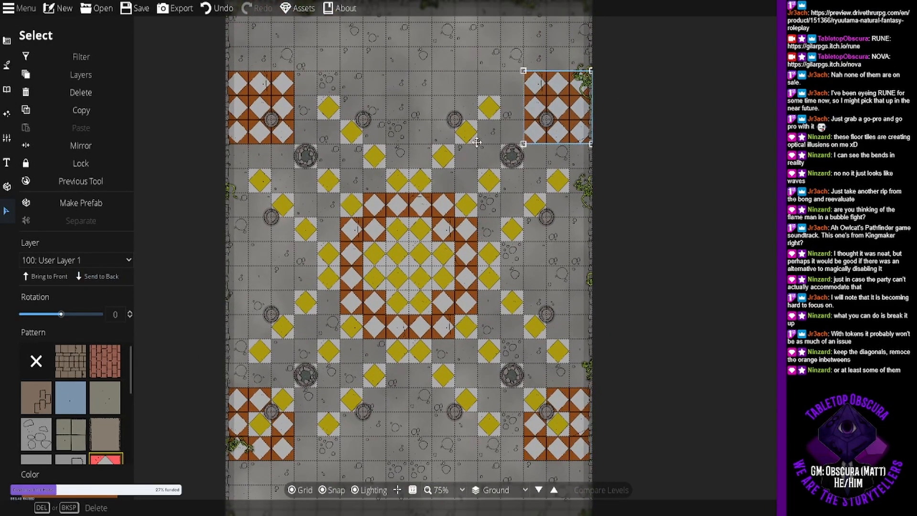
{"action": "left_click", "coordinate": [96, 277]}
{"action": "left_click", "coordinate": [261, 107]}
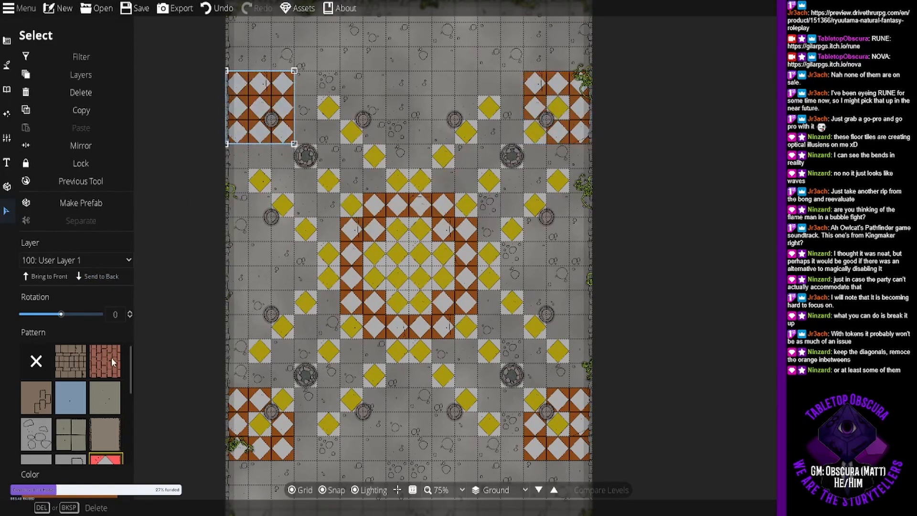
{"action": "left_click", "coordinate": [88, 278]}
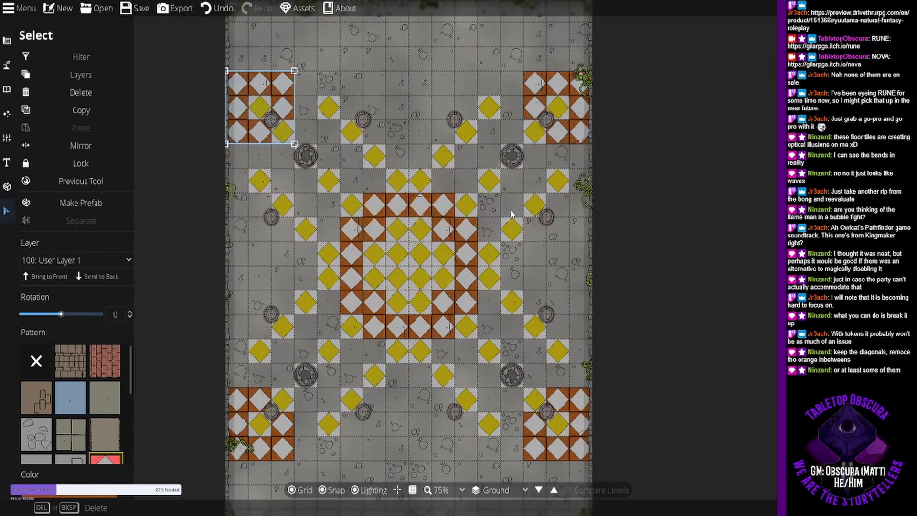
{"action": "left_click_drag", "start_coordinate": [478, 284], "coordinate": [460, 257]}
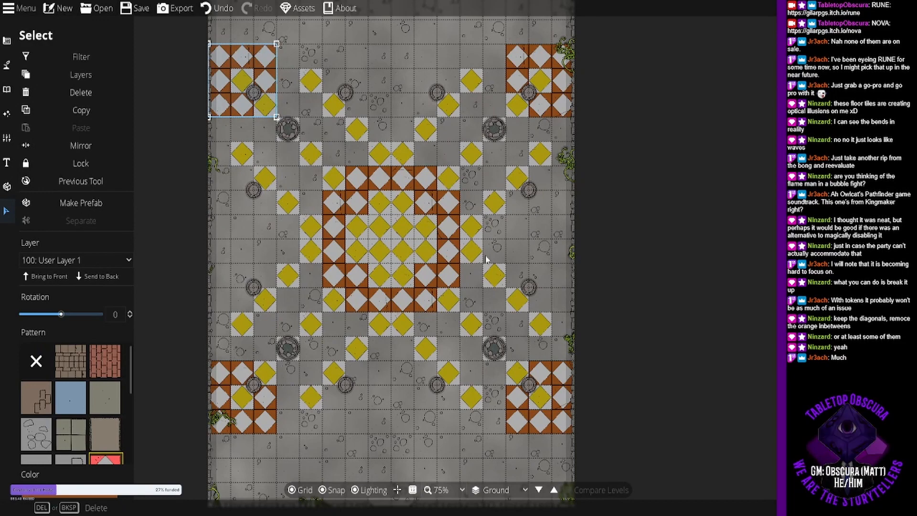
{"action": "left_click_drag", "start_coordinate": [486, 260], "coordinate": [470, 211]}
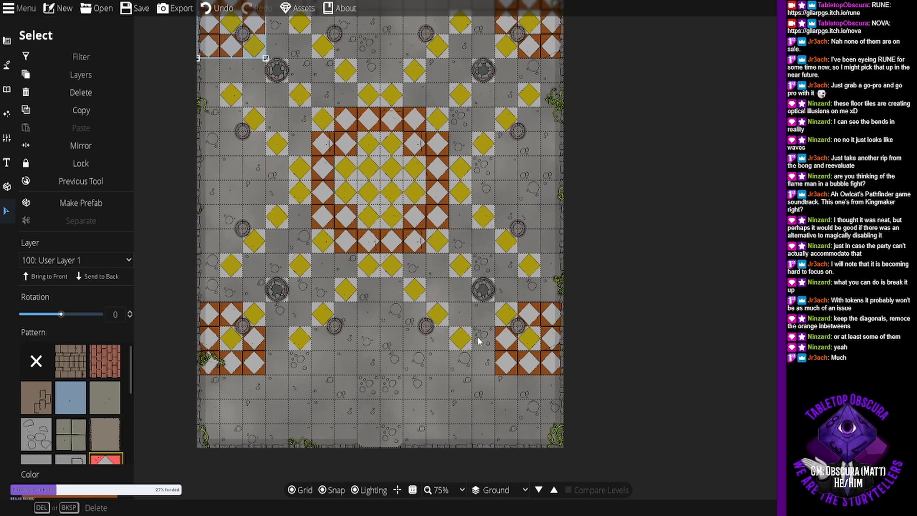
{"action": "left_click_drag", "start_coordinate": [428, 255], "coordinate": [422, 289]}
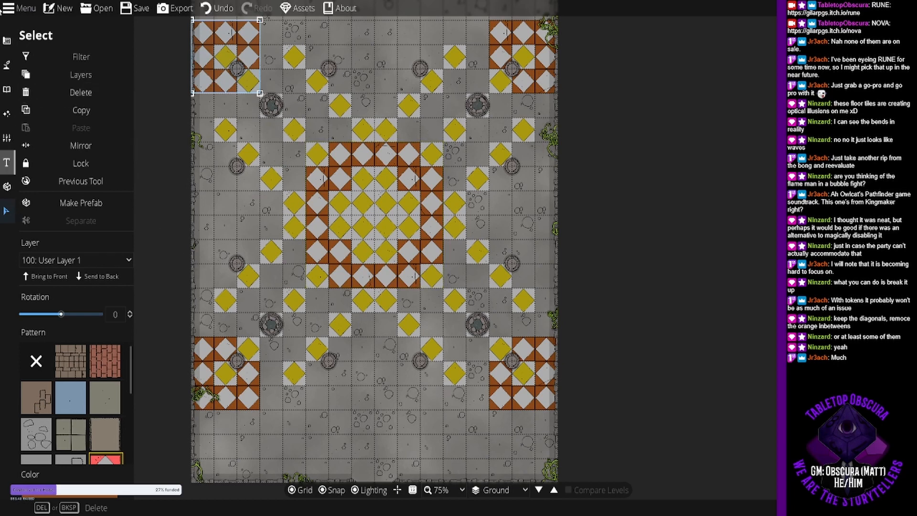
Get ready to place objects with the Object Tool on layer 200: User Layer 2.
{"action": "left_click", "coordinate": [5, 42]}
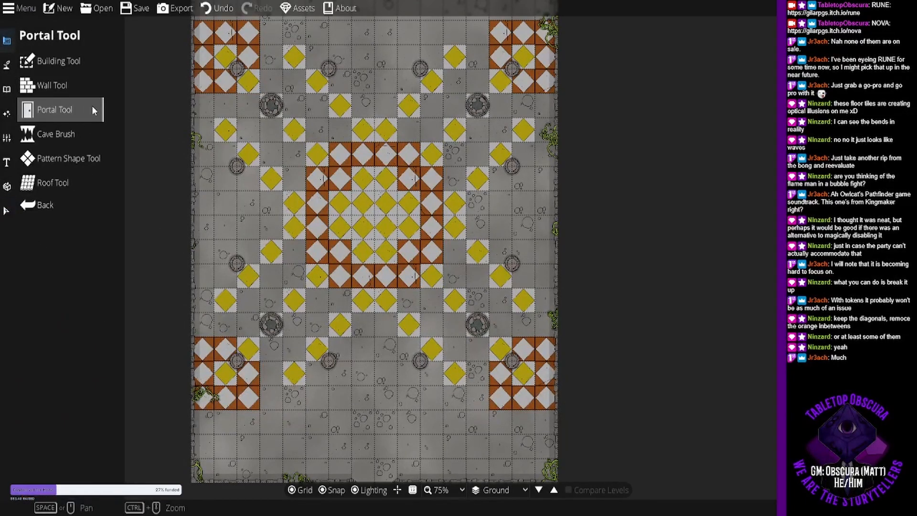
{"action": "left_click", "coordinate": [8, 65]}
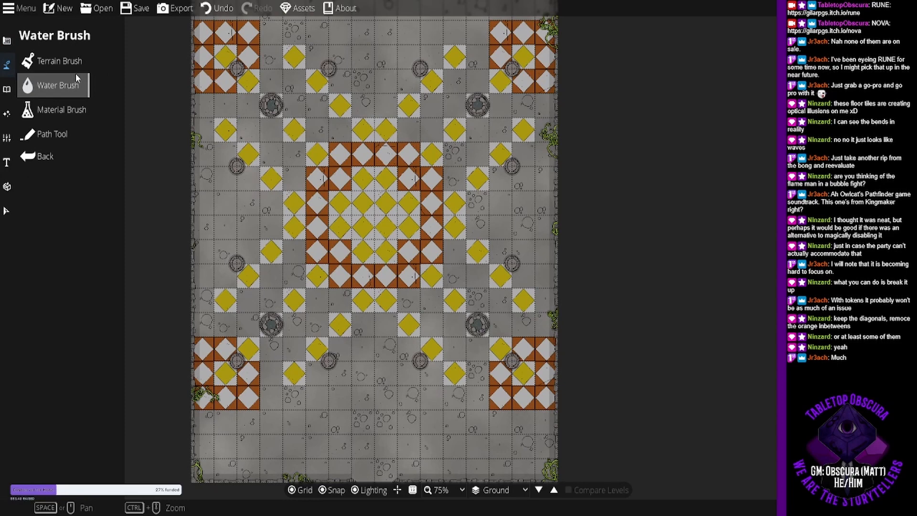
{"action": "left_click", "coordinate": [7, 89]}
{"action": "left_click", "coordinate": [47, 61]}
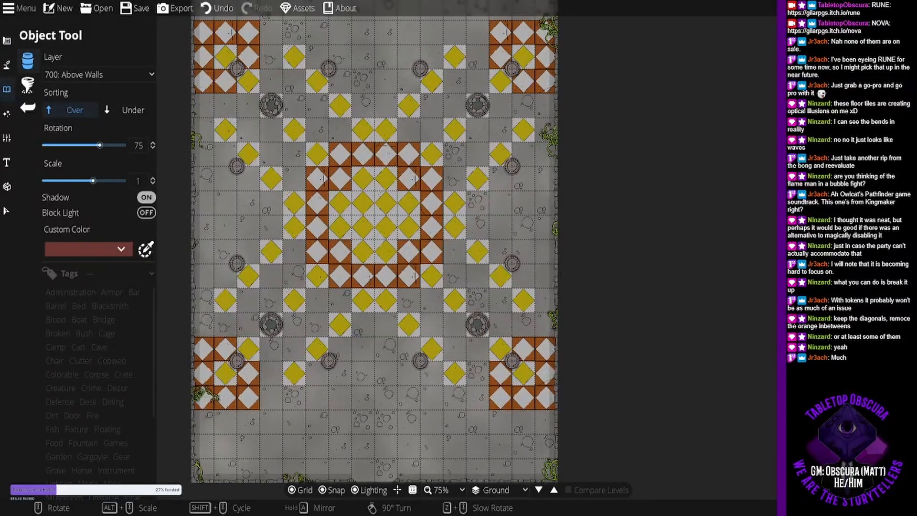
{"action": "left_click", "coordinate": [62, 72]}
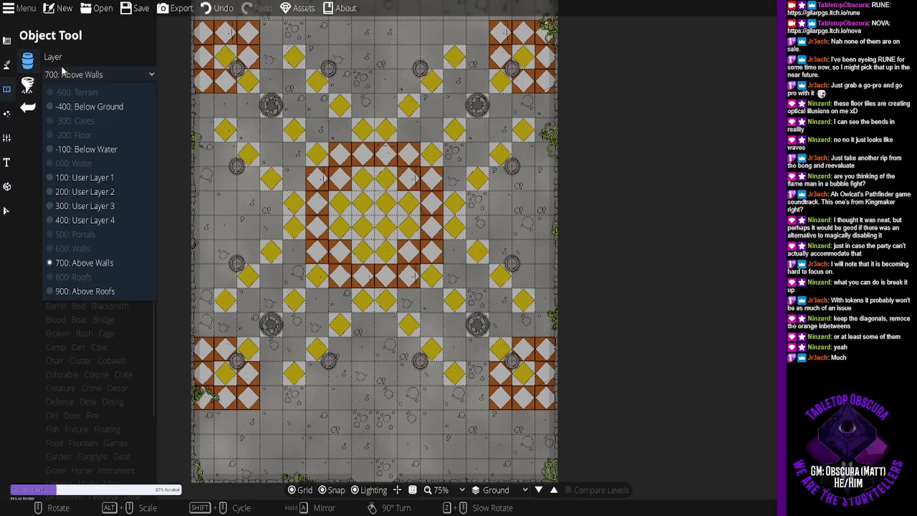
{"action": "left_click", "coordinate": [111, 192]}
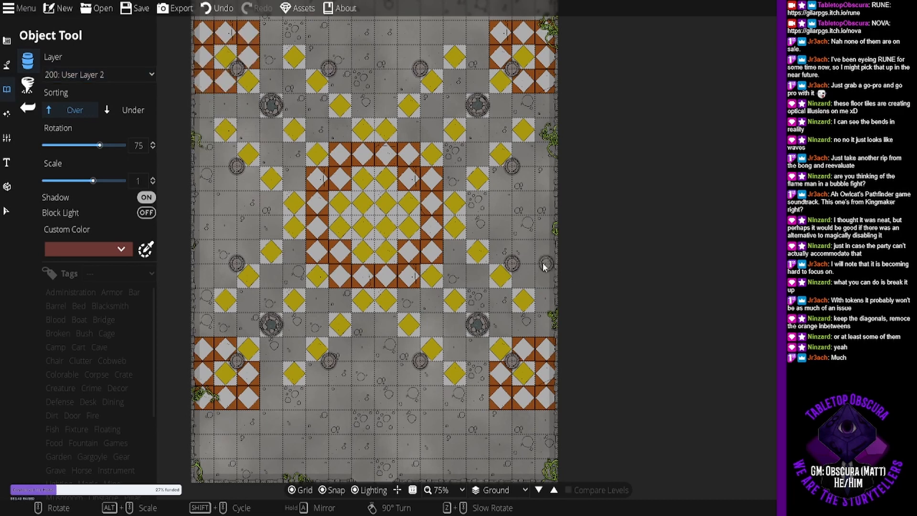
Try a small round pillar at the southeast corner of the central tile block, and undo its placement.
{"action": "left_click", "coordinate": [421, 264]}
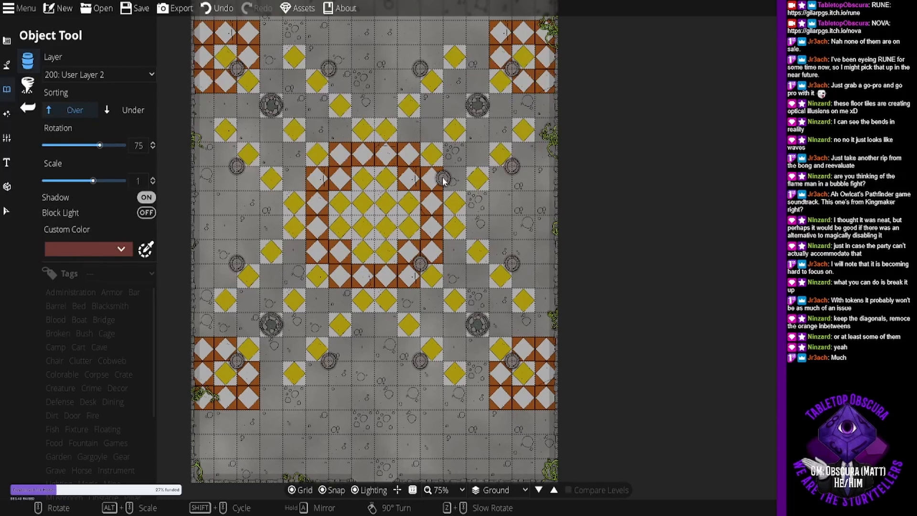
{"action": "key", "text": "ctrl+z"}
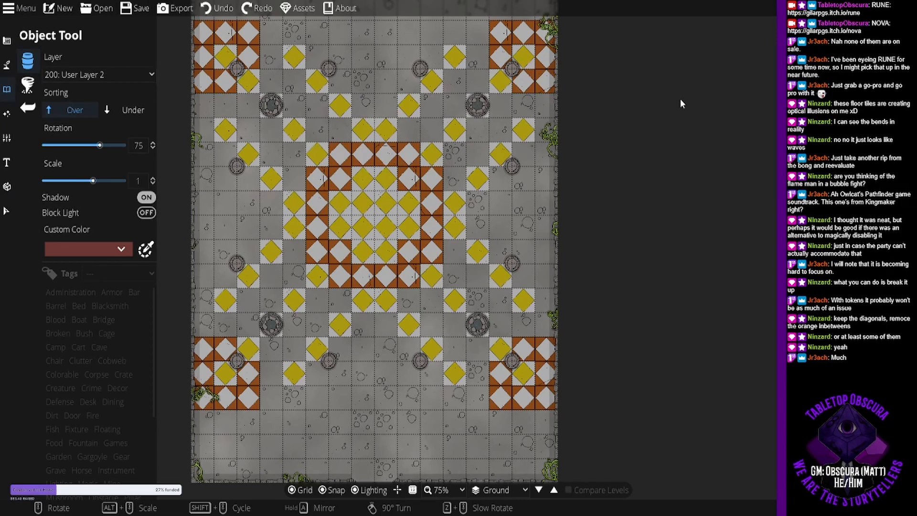
Place a stone-ended bench with a pale yellow custom color, rotated to 135, diagonally at the central tile block's southeast corner.
{"action": "mouse_move", "coordinate": [812, 96]}
{"action": "scroll", "coordinate": [406, 242], "scroll_direction": "up", "scroll_amount": 4}
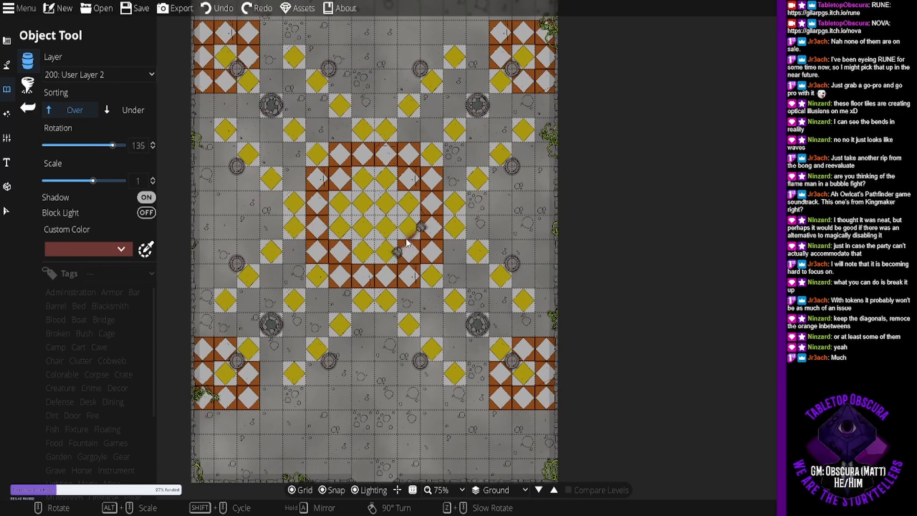
{"action": "left_click", "coordinate": [110, 250]}
{"action": "left_click", "coordinate": [99, 290]}
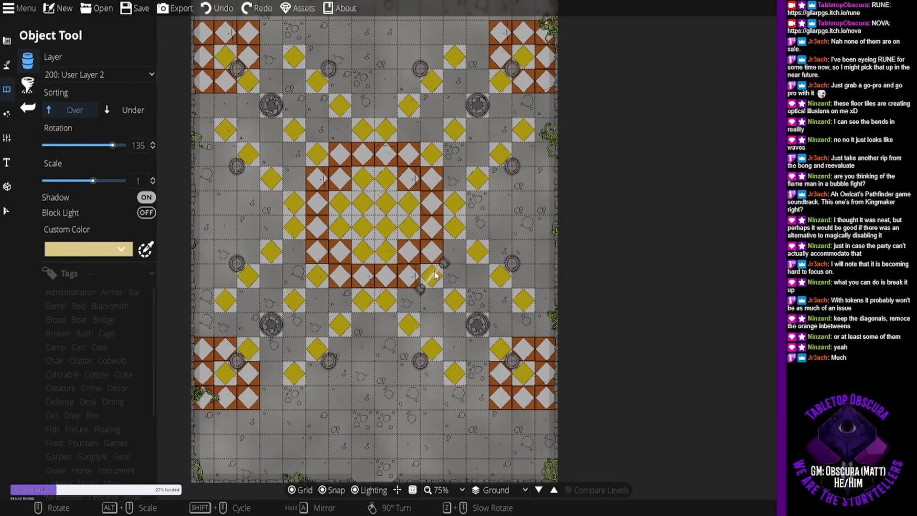
{"action": "left_click", "coordinate": [435, 276]}
Place matching pale yellow benches diagonally at the central block's other corners, rotated to 135 at the northwest and 45 at the northeast and southwest.
{"action": "scroll", "coordinate": [316, 273], "scroll_direction": "down", "scroll_amount": 4}
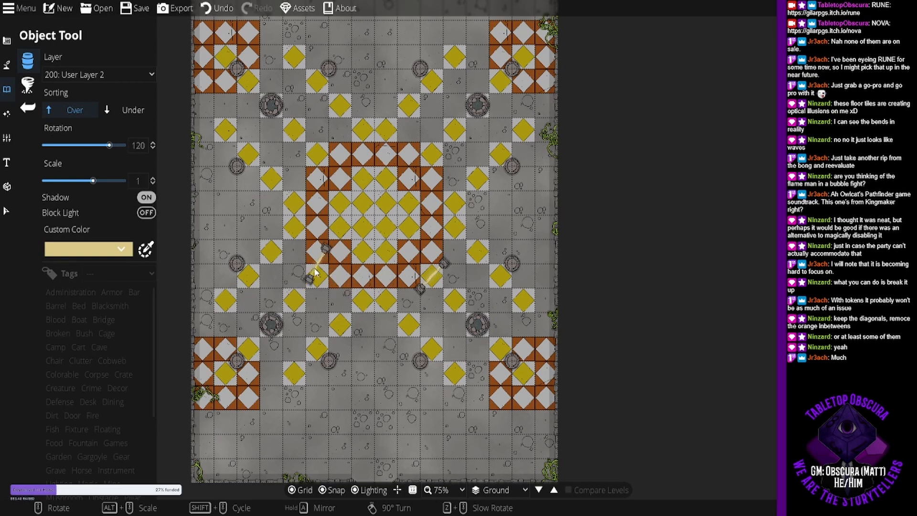
{"action": "scroll", "coordinate": [315, 273], "scroll_direction": "up", "scroll_amount": 4}
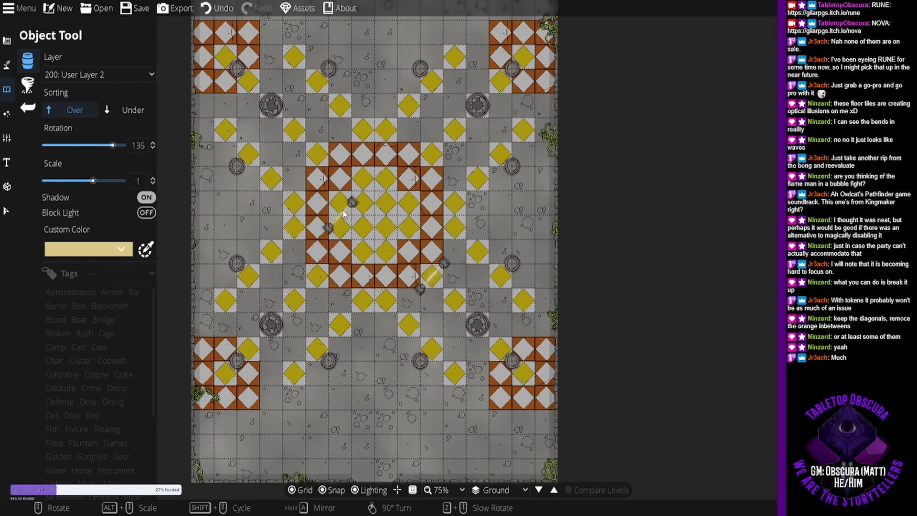
{"action": "left_click", "coordinate": [315, 156]}
{"action": "scroll", "coordinate": [433, 157], "scroll_direction": "down", "scroll_amount": 6}
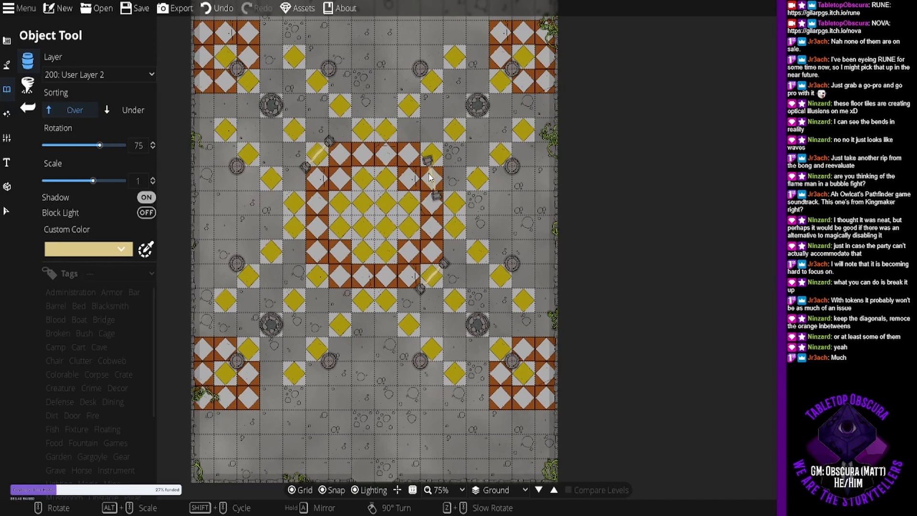
{"action": "left_click", "coordinate": [433, 155]}
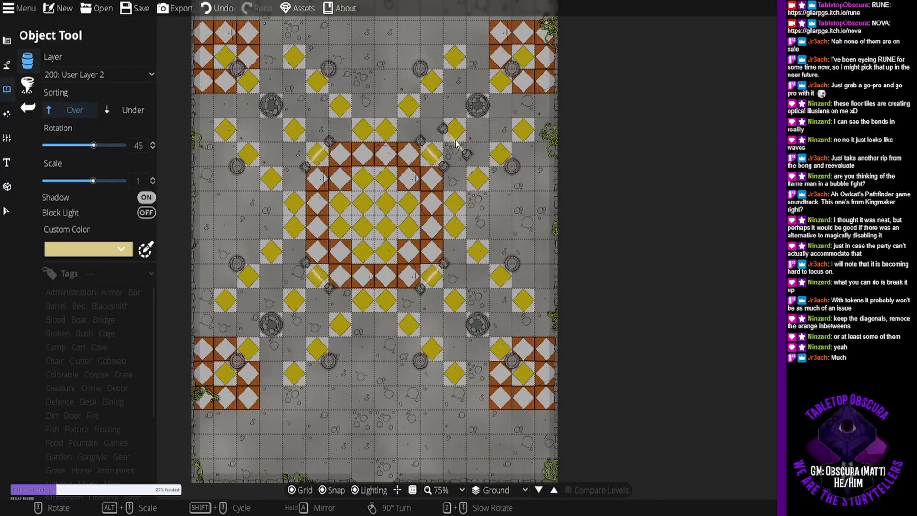
Place the large round stone centerpiece with a pale yellow core in the middle of the central tile block.
{"action": "mouse_move", "coordinate": [456, 133]}
{"action": "left_mouse_down"}
{"action": "mouse_move", "coordinate": [458, 231]}
{"action": "mouse_move", "coordinate": [459, 126]}
{"action": "left_mouse_up"}
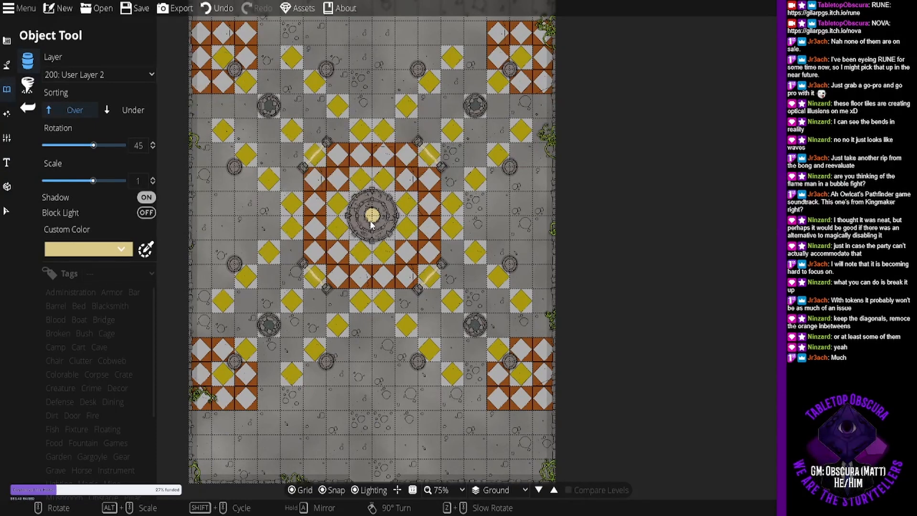
{"action": "left_click", "coordinate": [372, 224]}
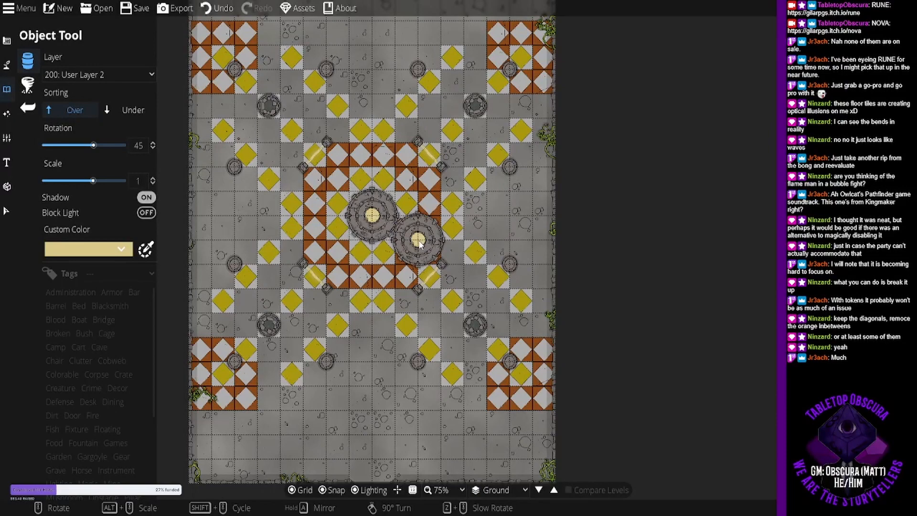
Place plain stone benches rotated to 90 along the side walls, two at the east wall and two at the west wall.
{"action": "scroll", "coordinate": [420, 244], "scroll_direction": "up", "scroll_amount": 5}
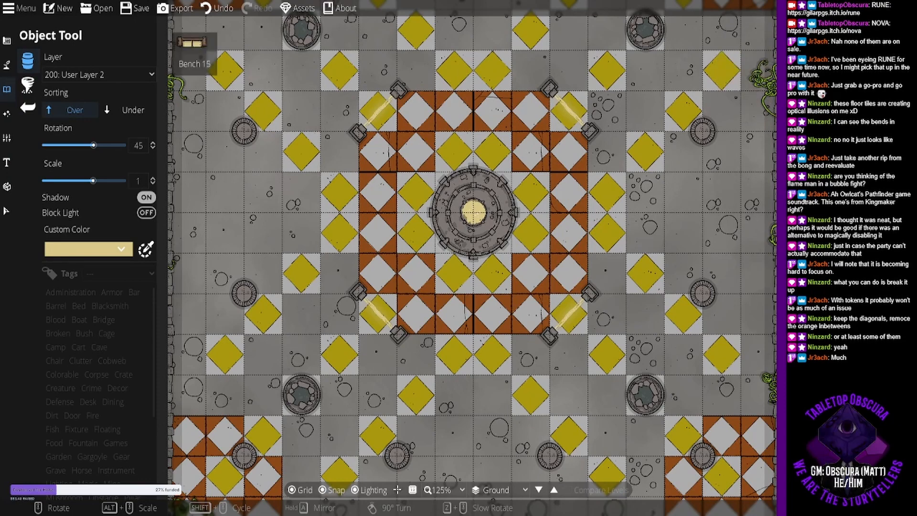
{"action": "scroll", "coordinate": [784, 287], "scroll_direction": "up", "scroll_amount": 1}
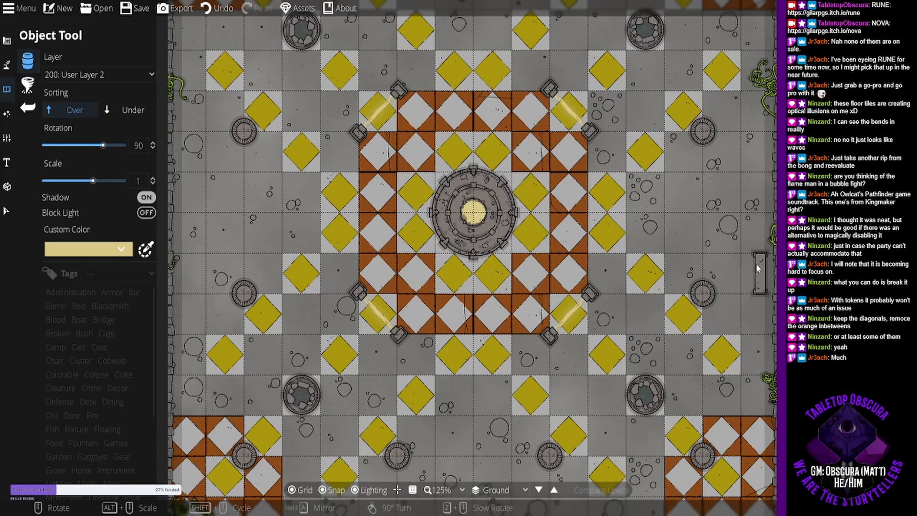
{"action": "left_click", "coordinate": [760, 251]}
{"action": "left_click", "coordinate": [766, 165]}
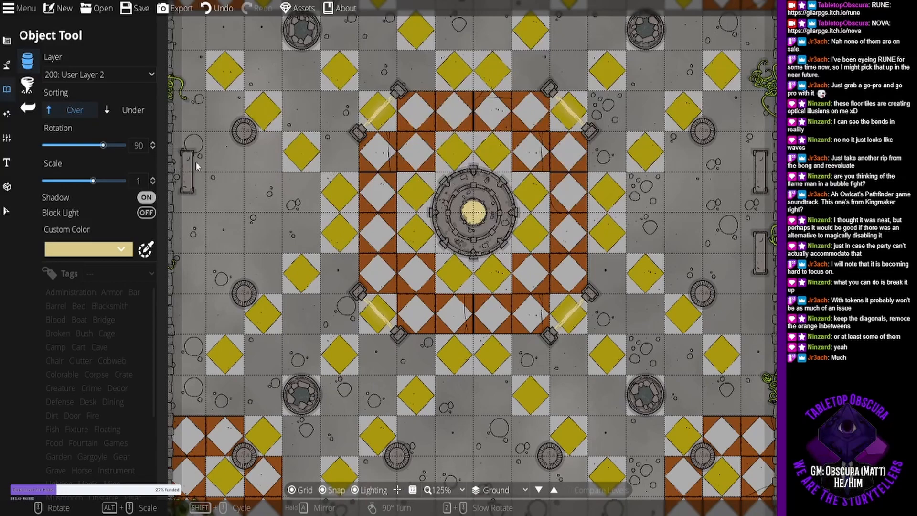
{"action": "left_click", "coordinate": [196, 162]}
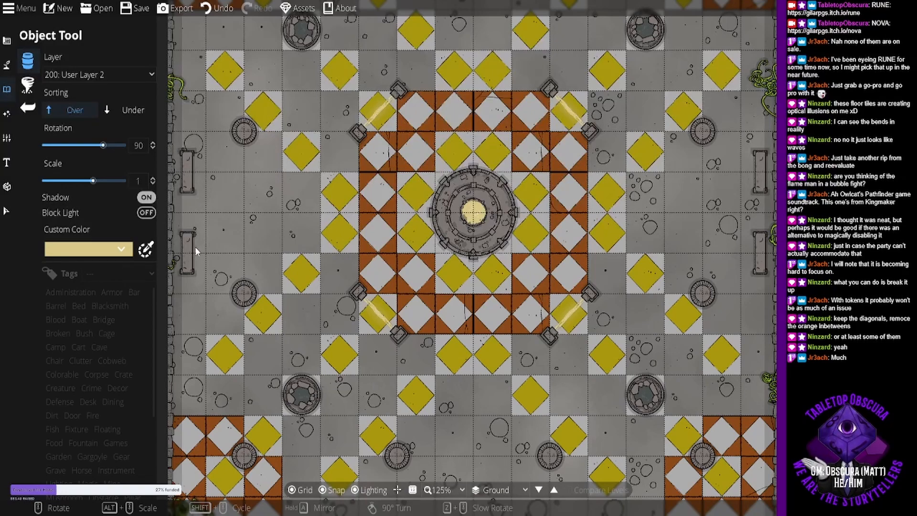
{"action": "left_click", "coordinate": [195, 247]}
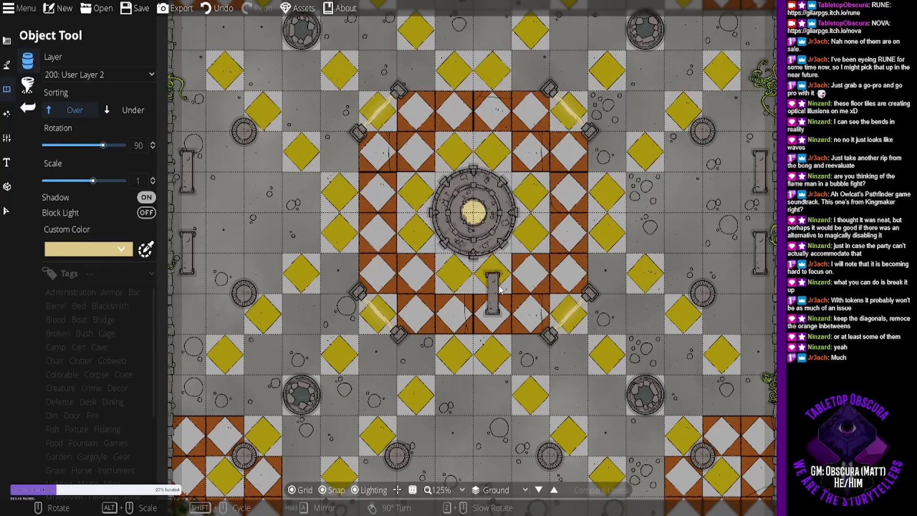
Delete the small round pillars on the southwest and southeast corner tile blocks.
{"action": "left_click_drag", "start_coordinate": [284, 357], "coordinate": [285, 287]}
{"action": "left_click_drag", "start_coordinate": [378, 232], "coordinate": [384, 321]}
{"action": "left_click_drag", "start_coordinate": [383, 248], "coordinate": [347, 203]}
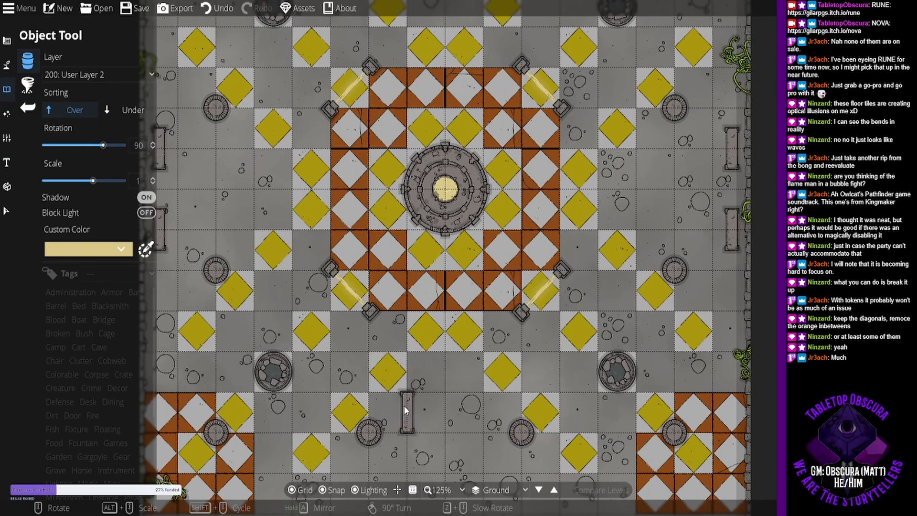
{"action": "left_click_drag", "start_coordinate": [408, 402], "coordinate": [401, 352]}
{"action": "key", "text": "Escape"}
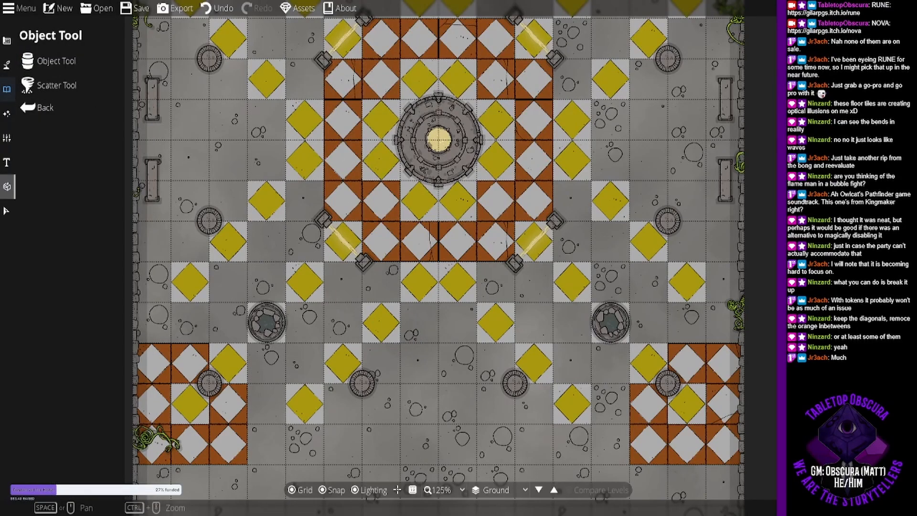
{"action": "left_click", "coordinate": [7, 212]}
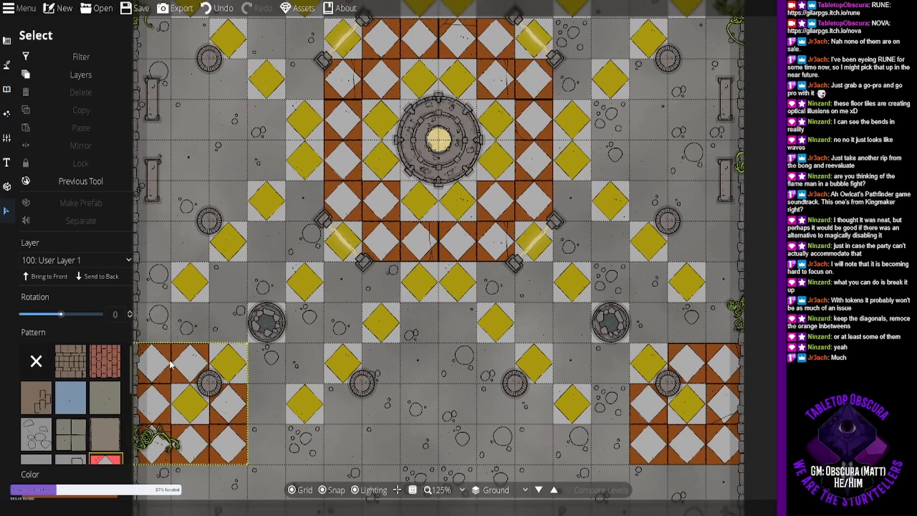
{"action": "left_click", "coordinate": [212, 381]}
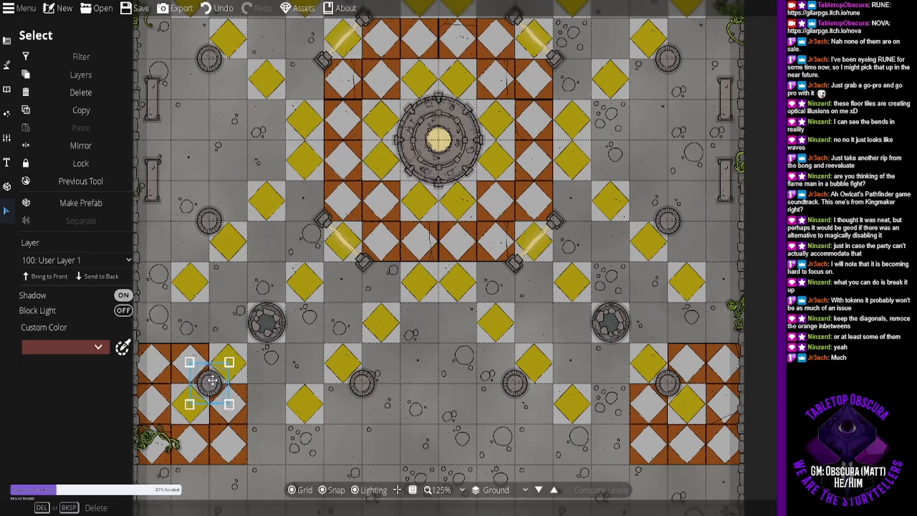
{"action": "key", "text": "Delete"}
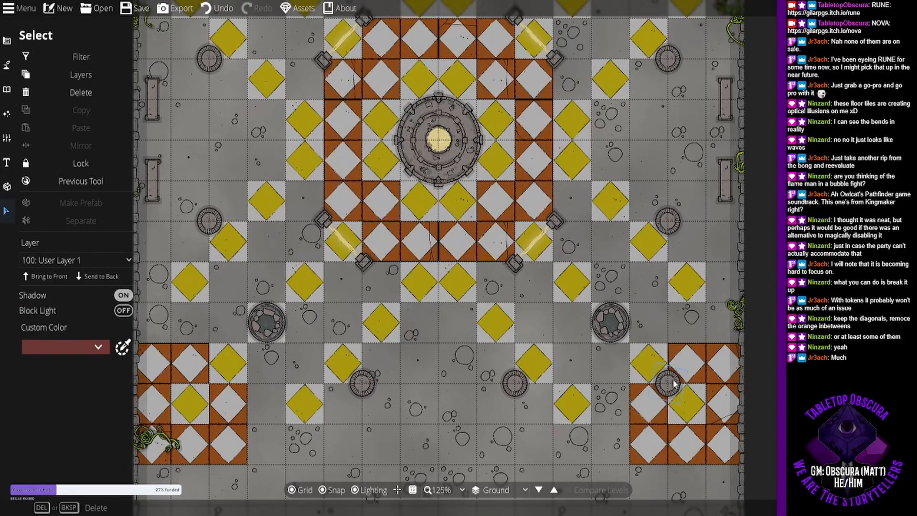
{"action": "key", "text": "Delete"}
Delete the two small round pillars on the east side of the central tile block and the northern one on its west side.
{"action": "left_click", "coordinate": [667, 215]}
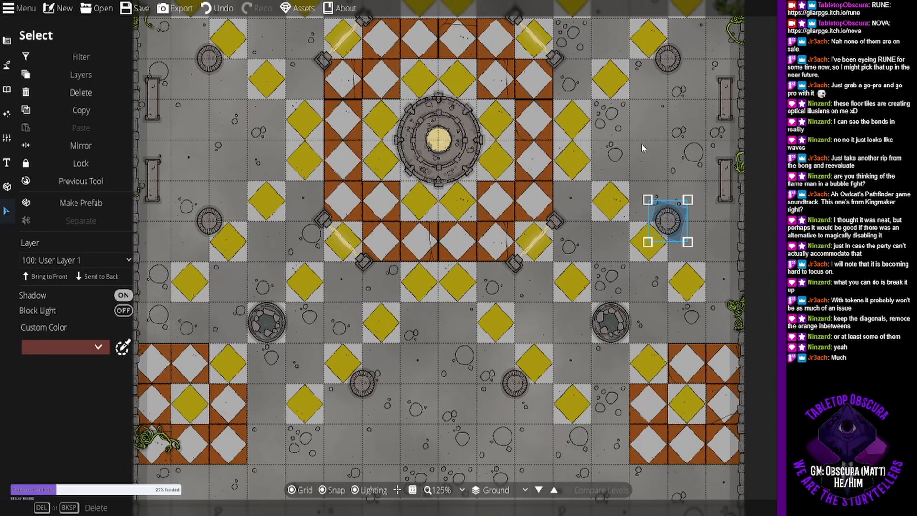
{"action": "key", "text": "Delete"}
{"action": "scroll", "coordinate": [648, 165], "scroll_direction": "up", "scroll_amount": 1}
{"action": "left_click", "coordinate": [659, 98]}
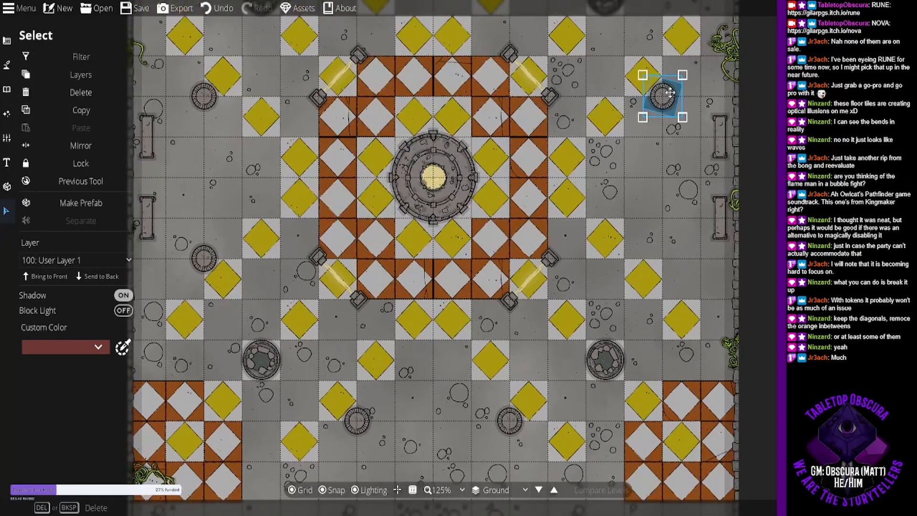
{"action": "key", "text": "Delete"}
{"action": "left_click", "coordinate": [202, 94]}
{"action": "key", "text": "Delete"}
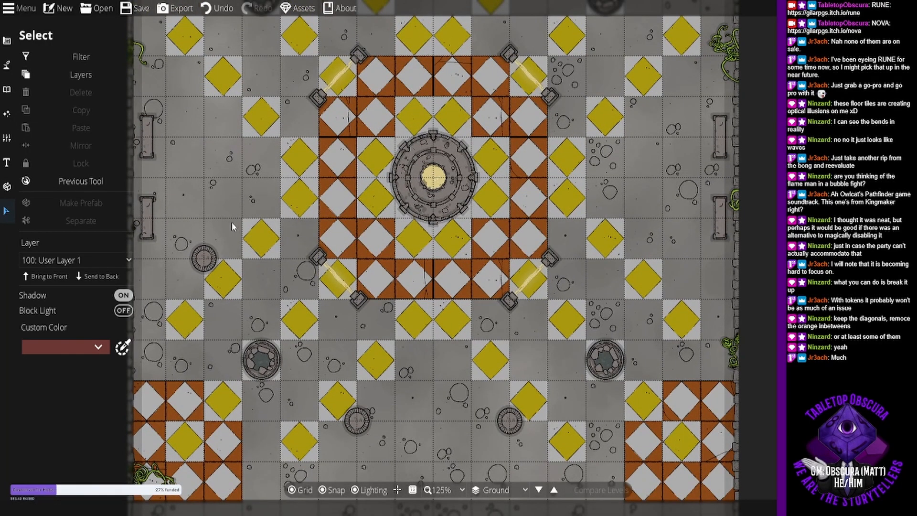
Delete the small round pillars on the northeast and northwest corner tile blocks.
{"action": "scroll", "coordinate": [436, 258], "scroll_direction": "up", "scroll_amount": 4}
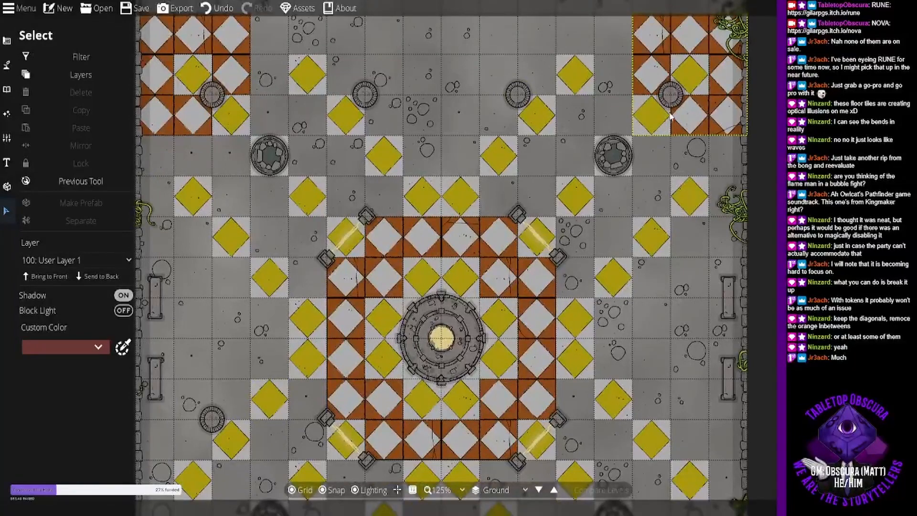
{"action": "left_click", "coordinate": [670, 94]}
{"action": "key", "text": "Delete"}
{"action": "left_click", "coordinate": [212, 94]}
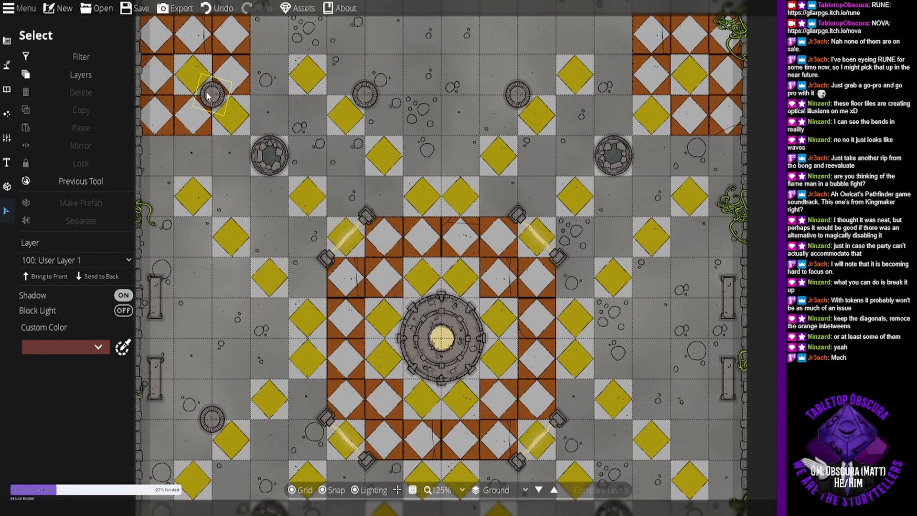
{"action": "key", "text": "Delete"}
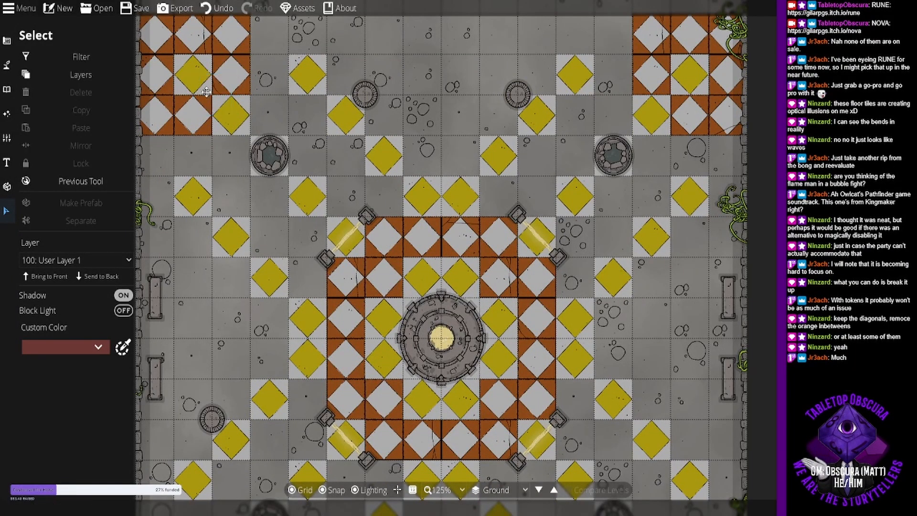
Move the two northern large round bases and their rubble onto the center tiles of the northwest and northeast corner tile blocks.
{"action": "left_click", "coordinate": [279, 154]}
{"action": "left_click_drag", "start_coordinate": [270, 145], "coordinate": [193, 64]}
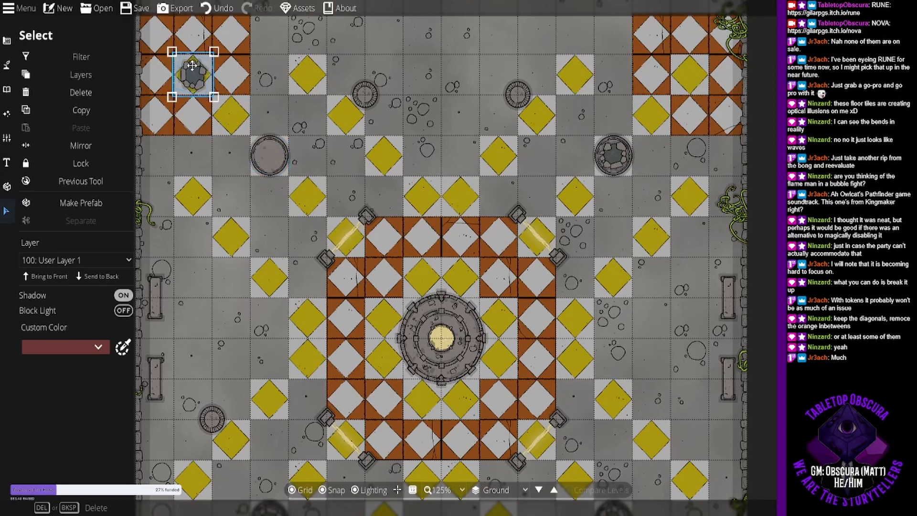
{"action": "left_click", "coordinate": [282, 150]}
{"action": "left_click_drag", "start_coordinate": [282, 150], "coordinate": [205, 70]}
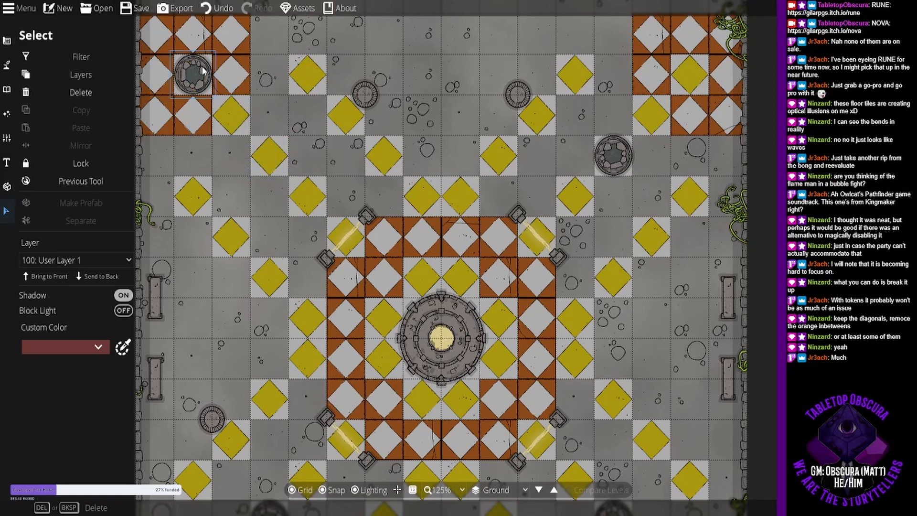
{"action": "left_click", "coordinate": [575, 109]}
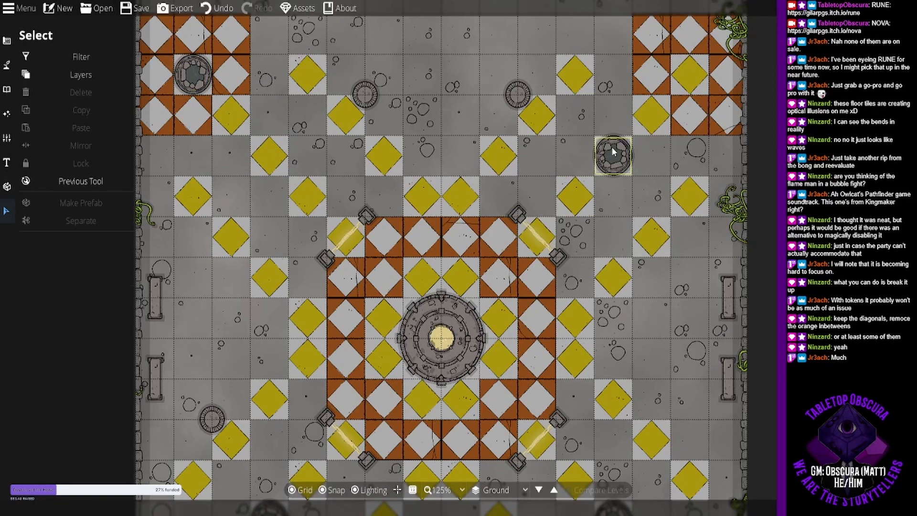
{"action": "left_click_drag", "start_coordinate": [598, 166], "coordinate": [675, 85]}
{"action": "left_click_drag", "start_coordinate": [611, 151], "coordinate": [696, 66]}
Move the southeastern large round base and its rubble onto the center tile of the southeast corner tile block.
{"action": "left_click_drag", "start_coordinate": [494, 367], "coordinate": [538, 86]}
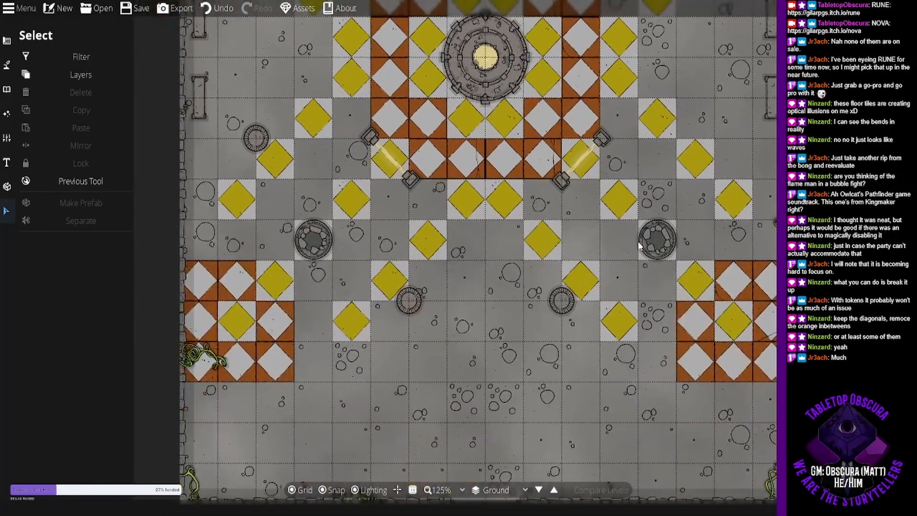
{"action": "left_click_drag", "start_coordinate": [643, 243], "coordinate": [712, 313]}
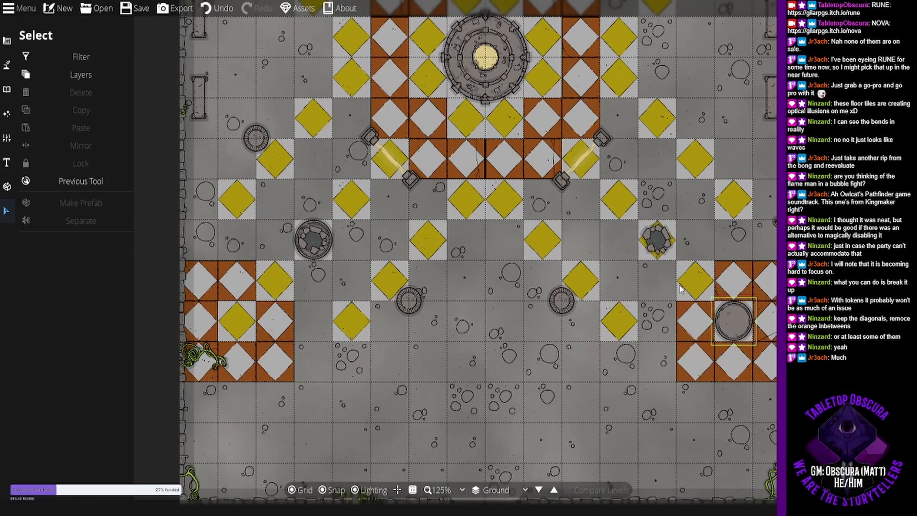
{"action": "left_click", "coordinate": [654, 249]}
{"action": "left_click_drag", "start_coordinate": [654, 249], "coordinate": [732, 330]}
Move the southwestern rubble and its large round base together onto the center tile of the southwest corner tile block.
{"action": "left_click", "coordinate": [274, 242]}
{"action": "left_click_drag", "start_coordinate": [300, 247], "coordinate": [227, 329]}
{"action": "left_click", "coordinate": [282, 305]}
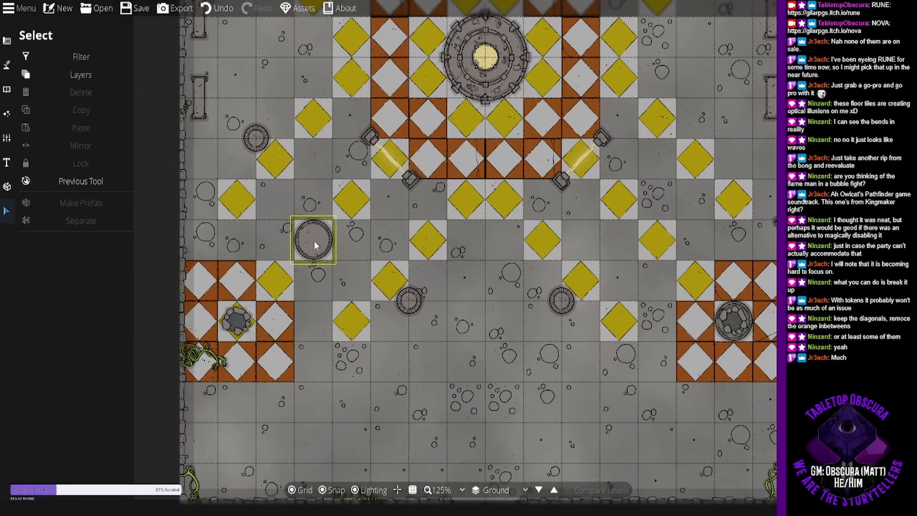
{"action": "left_click_drag", "start_coordinate": [314, 245], "coordinate": [256, 326]}
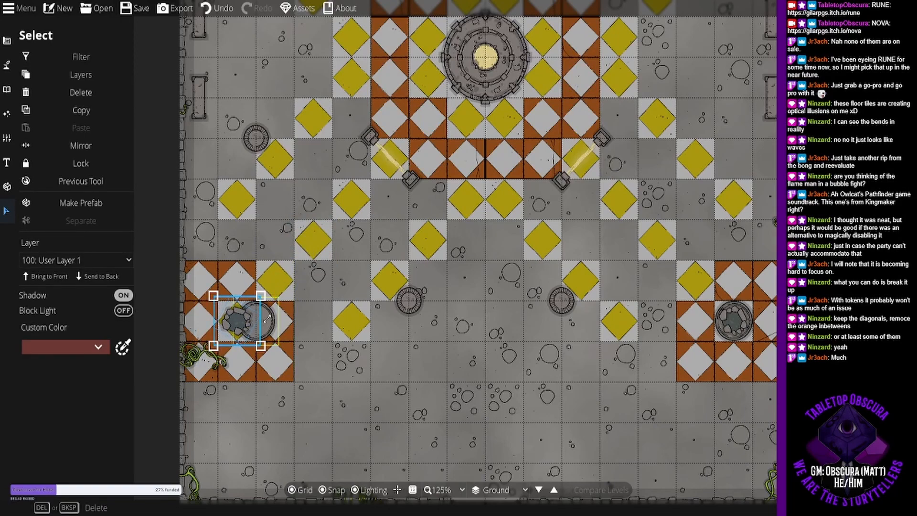
{"action": "left_click", "coordinate": [374, 404]}
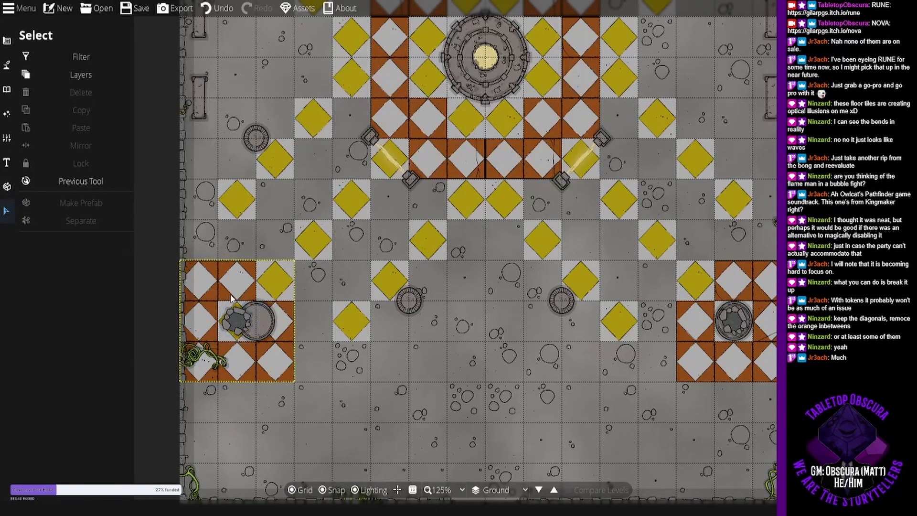
{"action": "left_click_drag", "start_coordinate": [268, 328], "coordinate": [246, 331]}
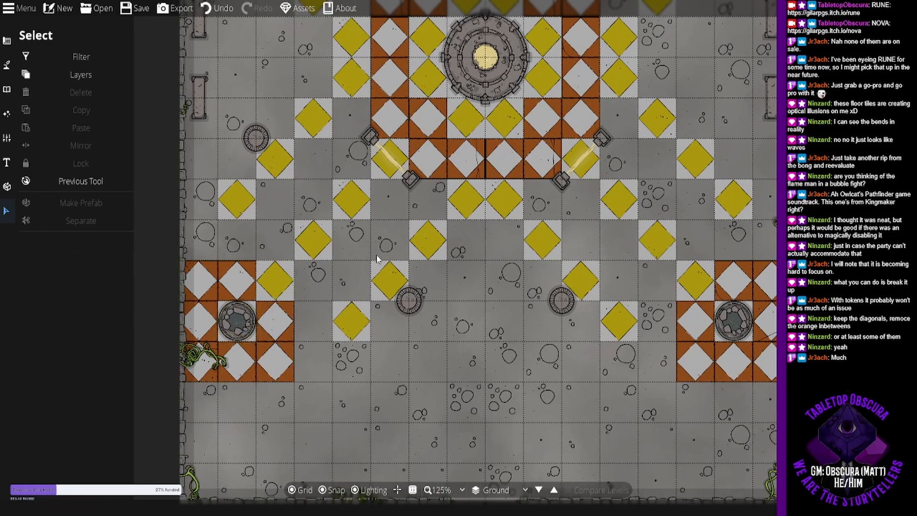
Place small round pillars at the northwest, northeast and southeast positions beside the central block, symmetrical with the remaining southwest pillar.
{"action": "left_click_drag", "start_coordinate": [382, 258], "coordinate": [405, 332]}
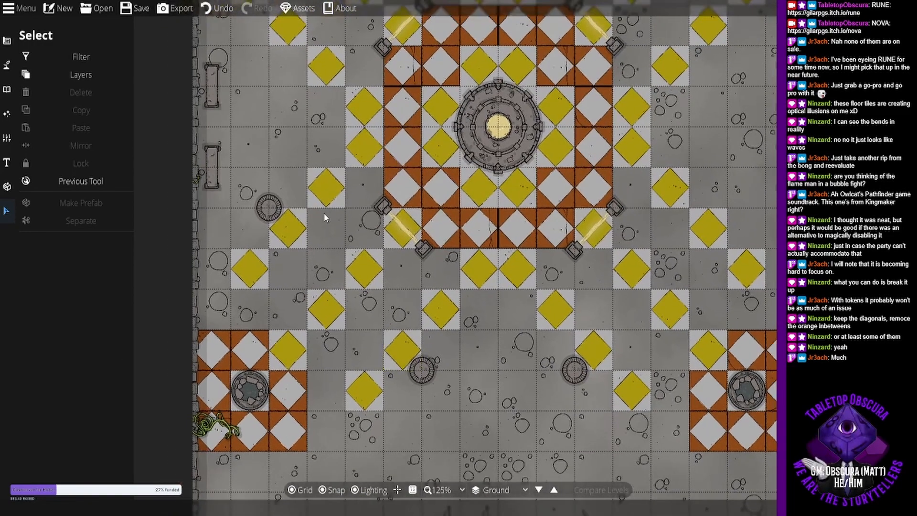
{"action": "left_click", "coordinate": [9, 66]}
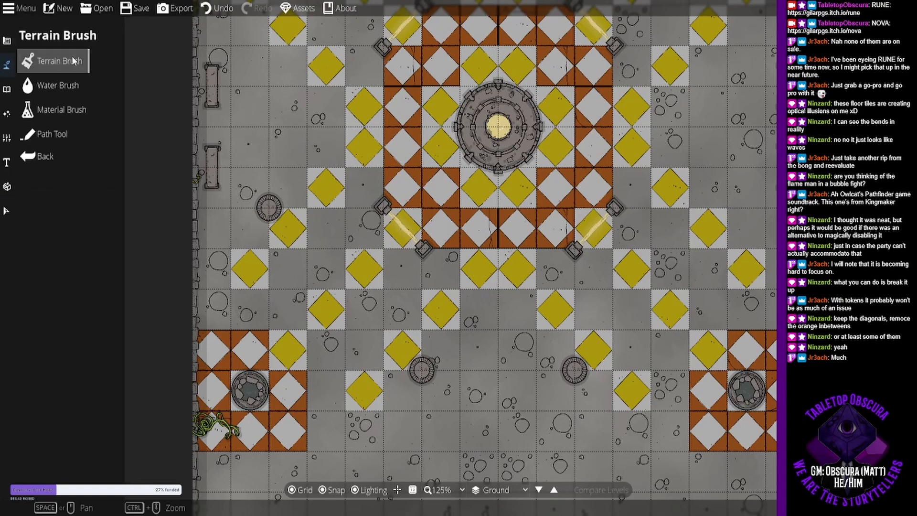
{"action": "left_click", "coordinate": [7, 90]}
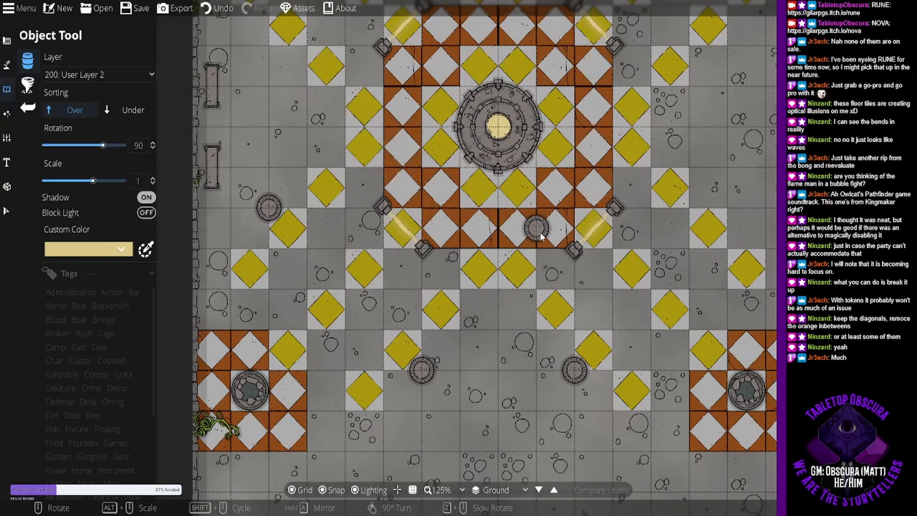
{"action": "left_click_drag", "start_coordinate": [541, 237], "coordinate": [500, 421]}
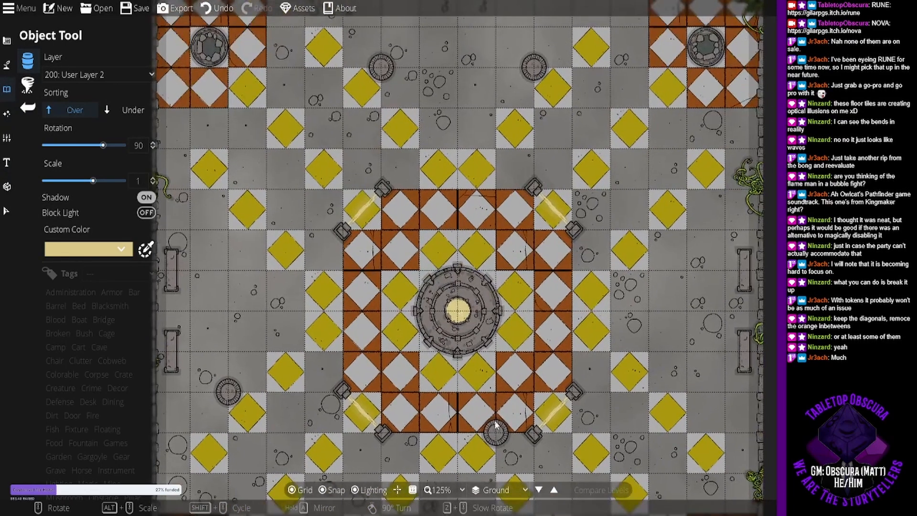
{"action": "left_click", "coordinate": [239, 237]}
{"action": "left_click_drag", "start_coordinate": [384, 304], "coordinate": [394, 353]}
{"action": "left_click_drag", "start_coordinate": [667, 300], "coordinate": [608, 226]}
{"action": "left_click", "coordinate": [622, 205]}
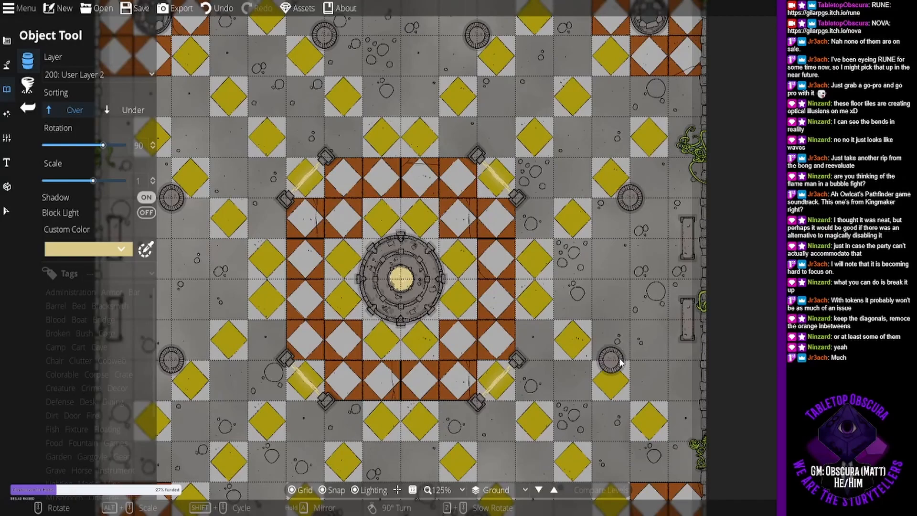
{"action": "left_click", "coordinate": [630, 361]}
Place two plain stone benches rotated to 0 in a row north of the pair of northern pillars, one tile apart.
{"action": "left_click_drag", "start_coordinate": [496, 440], "coordinate": [525, 258]}
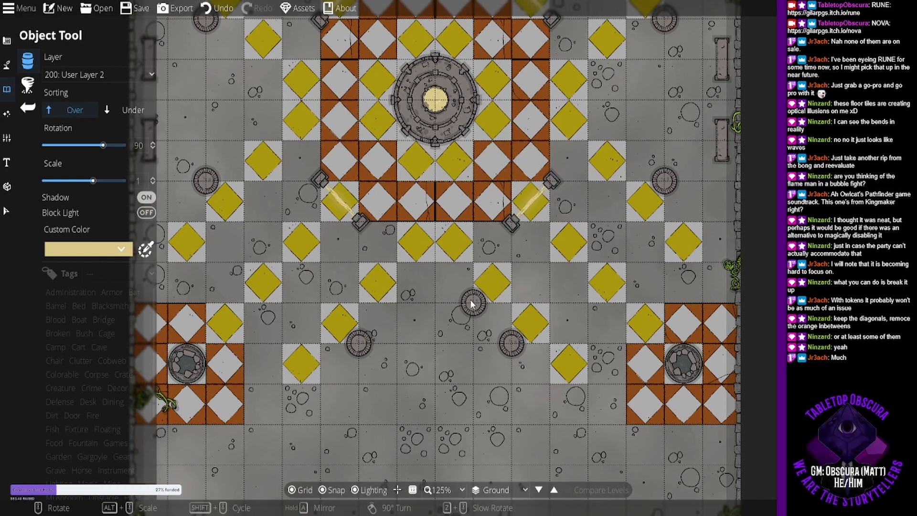
{"action": "left_click_drag", "start_coordinate": [505, 290], "coordinate": [484, 403]}
{"action": "left_click_drag", "start_coordinate": [466, 295], "coordinate": [506, 316]}
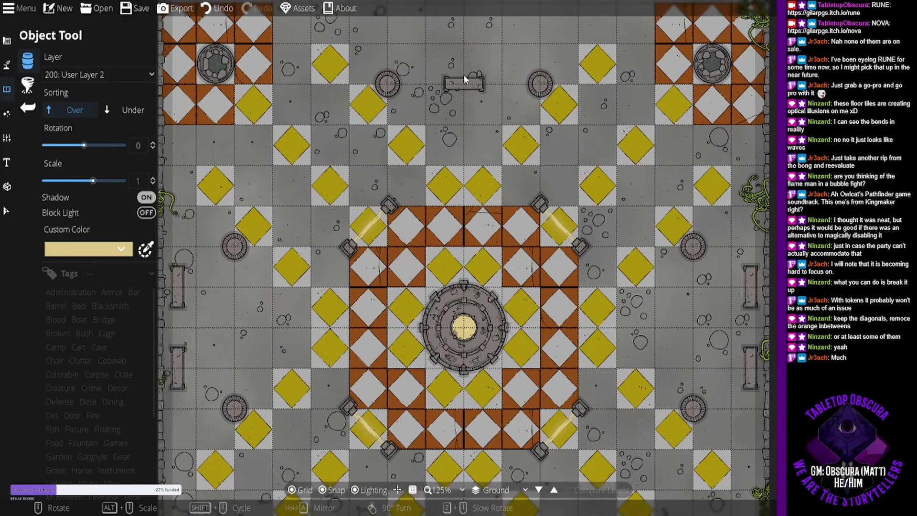
{"action": "left_click_drag", "start_coordinate": [463, 75], "coordinate": [460, 130]}
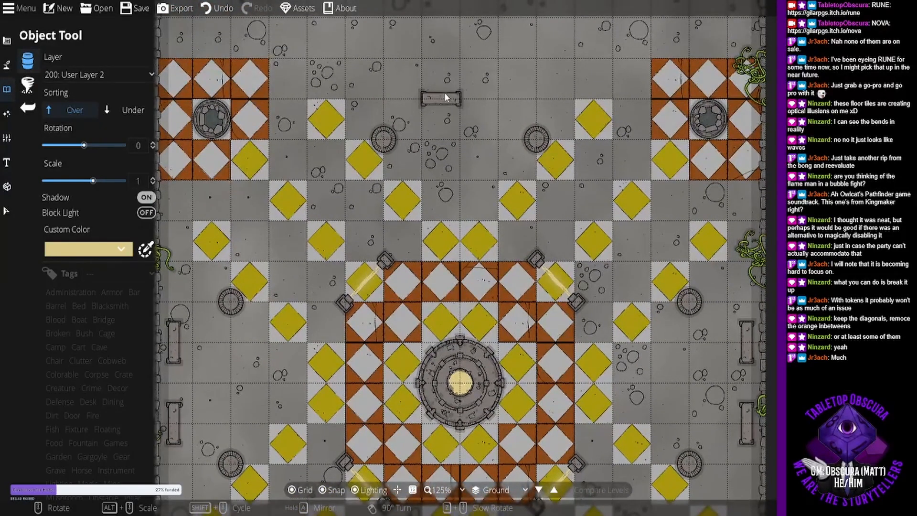
{"action": "left_click", "coordinate": [428, 72]}
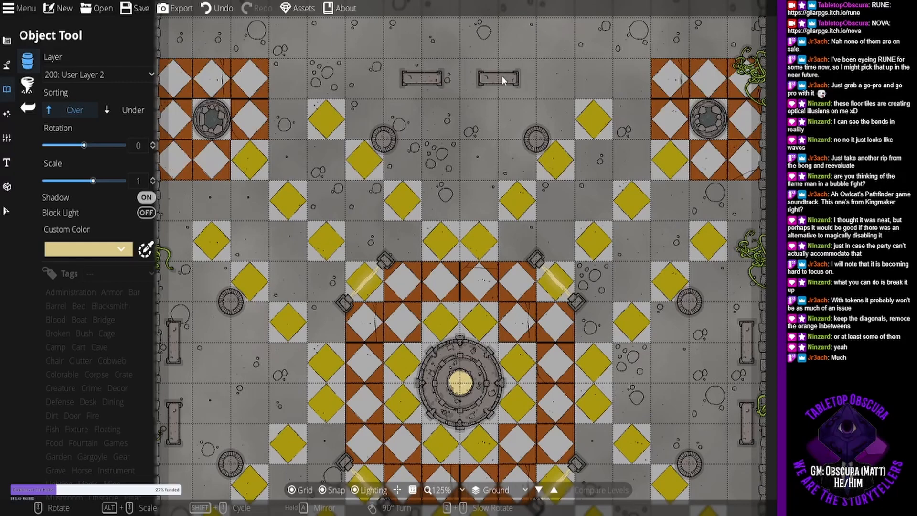
{"action": "left_click", "coordinate": [505, 76]}
Place two matching stone benches, rotated to 0, one tile apart in a row south of the pair of southern pillars.
{"action": "left_click_drag", "start_coordinate": [604, 419], "coordinate": [566, 90]}
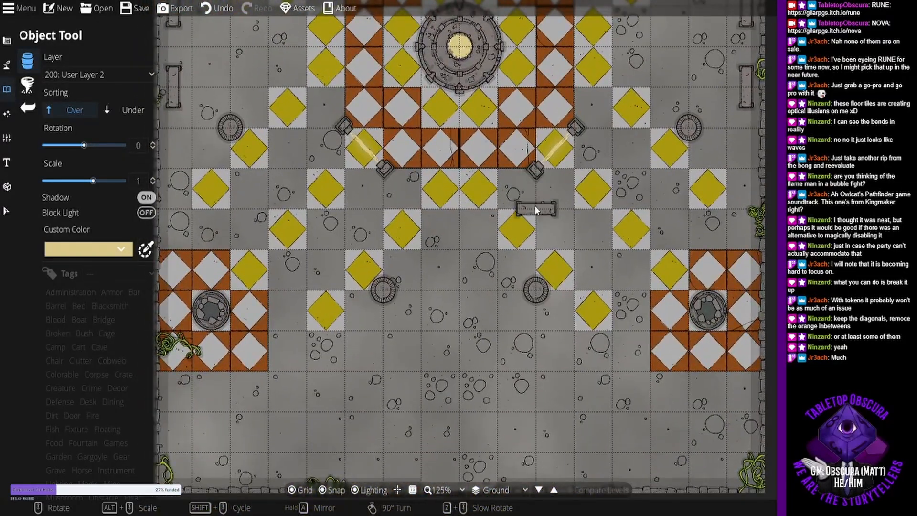
{"action": "left_click_drag", "start_coordinate": [533, 226], "coordinate": [568, 241]}
{"action": "left_click_drag", "start_coordinate": [568, 163], "coordinate": [503, 404]}
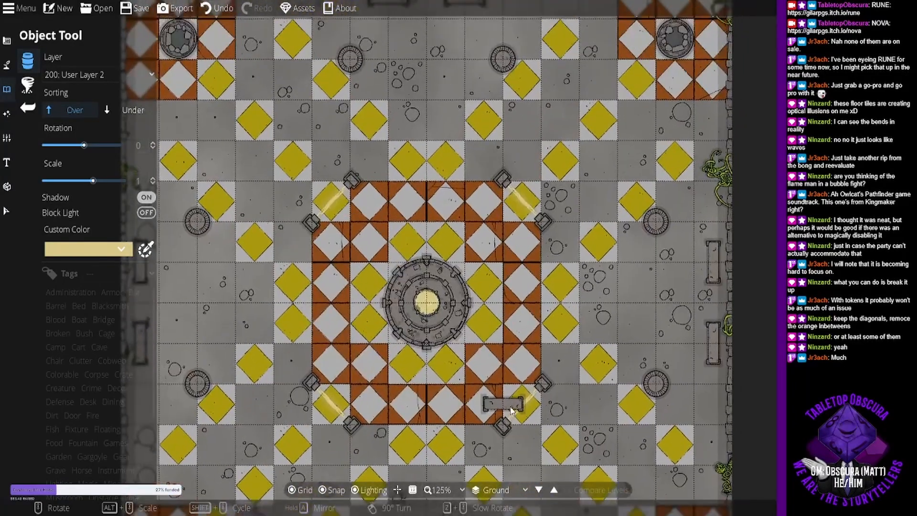
{"action": "left_click_drag", "start_coordinate": [441, 215], "coordinate": [451, 169]}
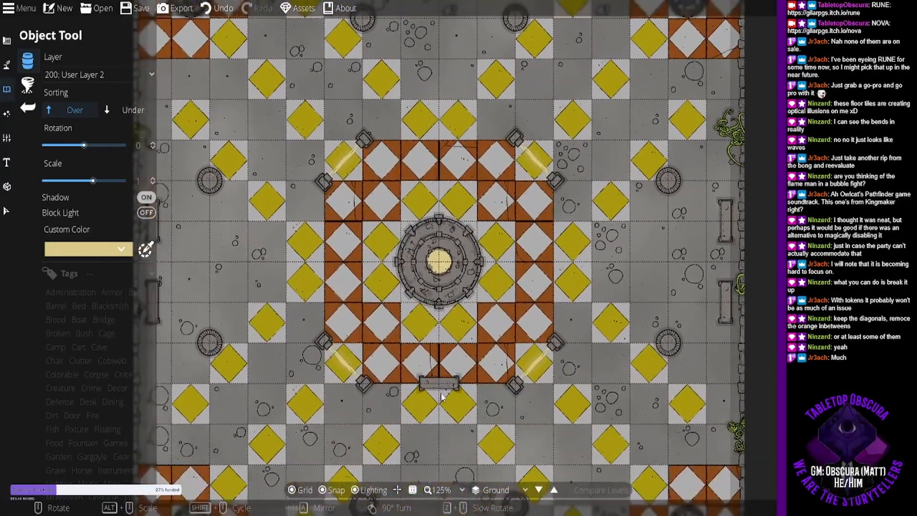
{"action": "left_click_drag", "start_coordinate": [437, 390], "coordinate": [438, 167]}
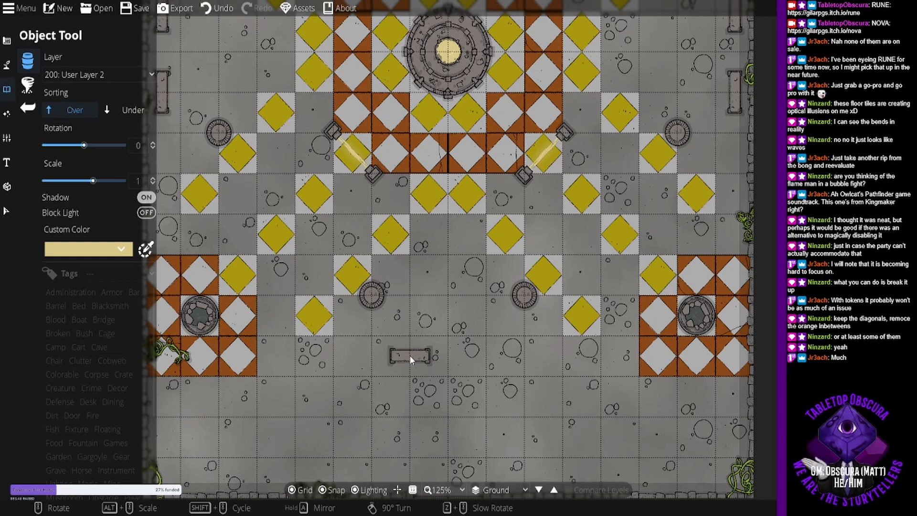
{"action": "left_click", "coordinate": [410, 356]}
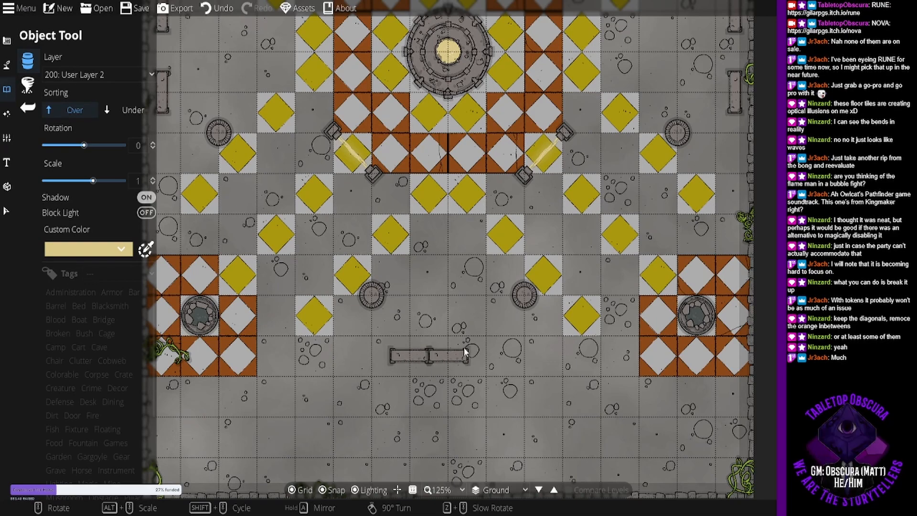
{"action": "left_click_drag", "start_coordinate": [512, 93], "coordinate": [516, 132]}
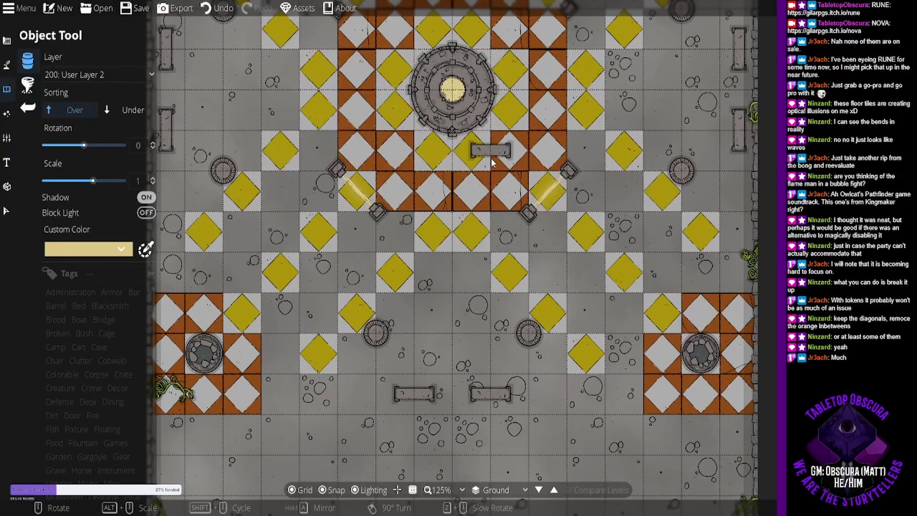
Examine the whole room map to check the balance of floor tiles, pillars and benches around the centerpiece.
{"action": "left_click_drag", "start_coordinate": [494, 142], "coordinate": [473, 207]}
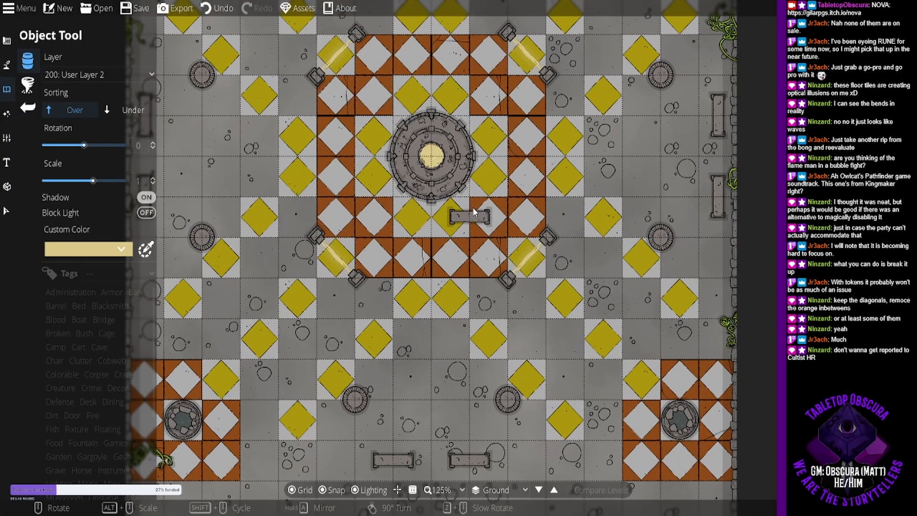
{"action": "scroll", "coordinate": [473, 212], "scroll_direction": "down", "scroll_amount": 2}
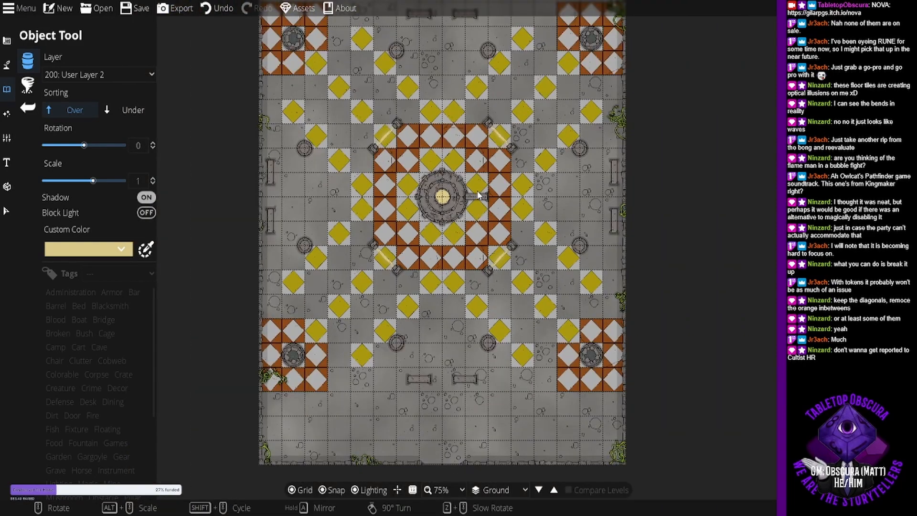
{"action": "left_click_drag", "start_coordinate": [479, 194], "coordinate": [480, 216]}
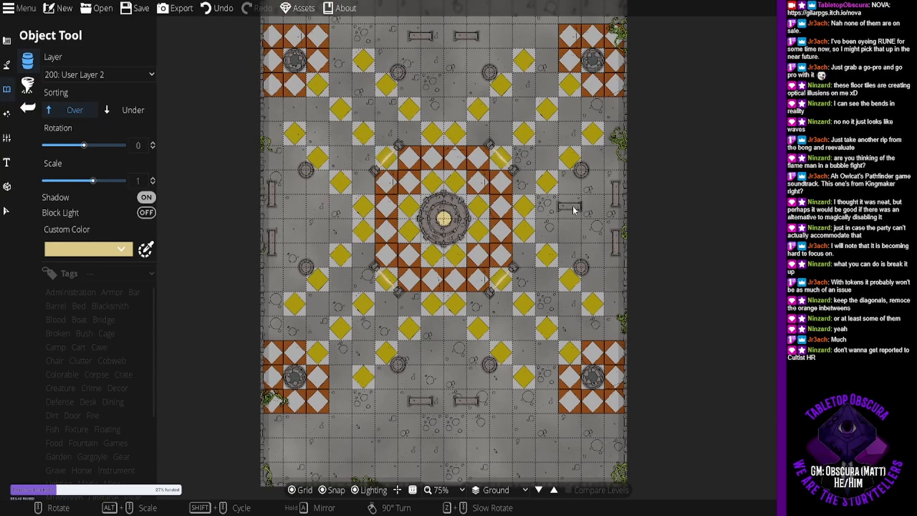
{"action": "left_click_drag", "start_coordinate": [467, 115], "coordinate": [488, 135]}
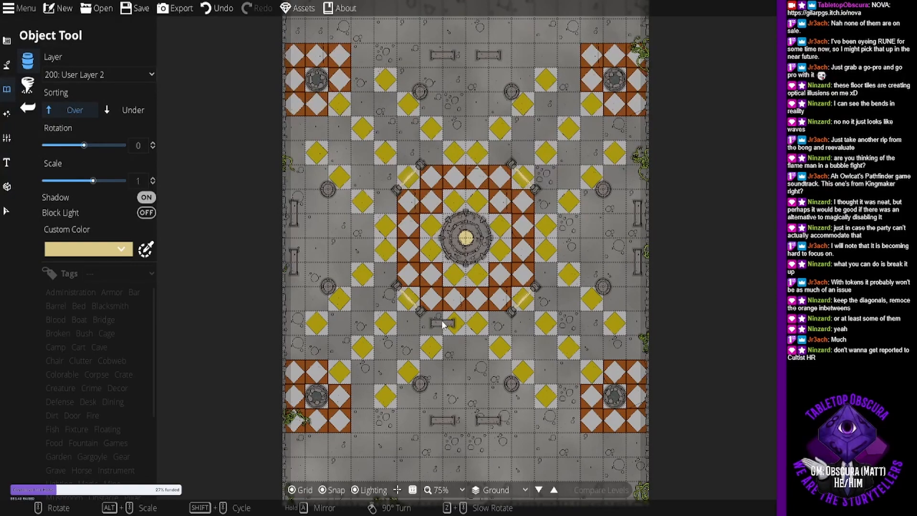
{"action": "left_click_drag", "start_coordinate": [443, 325], "coordinate": [552, 395]}
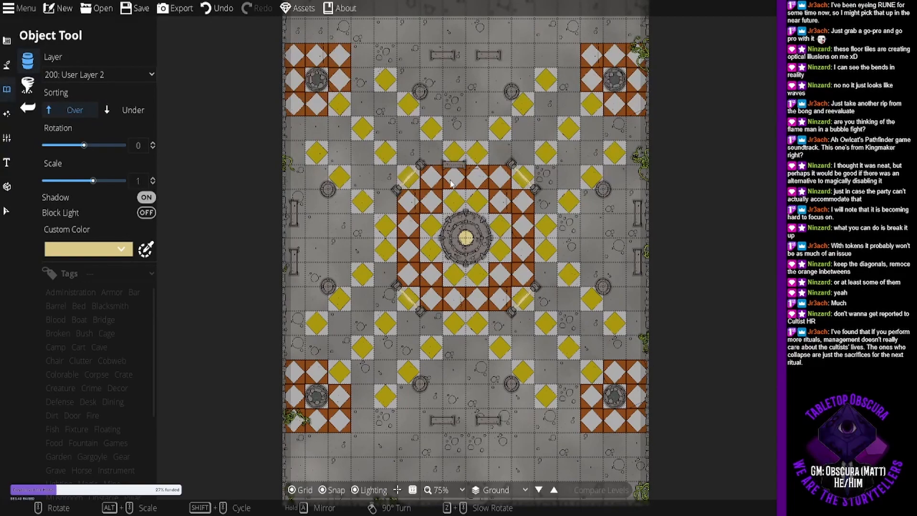
{"action": "left_click_drag", "start_coordinate": [457, 372], "coordinate": [466, 280]}
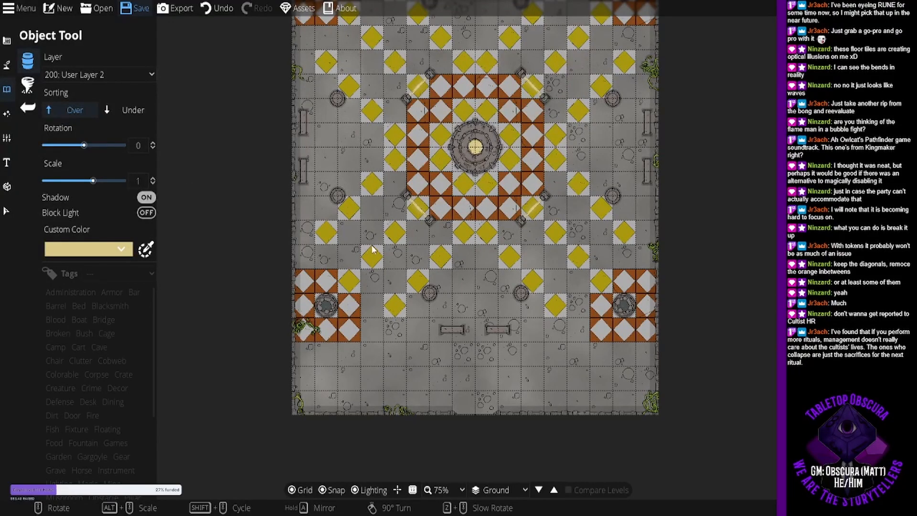
{"action": "left_click_drag", "start_coordinate": [561, 196], "coordinate": [542, 281]}
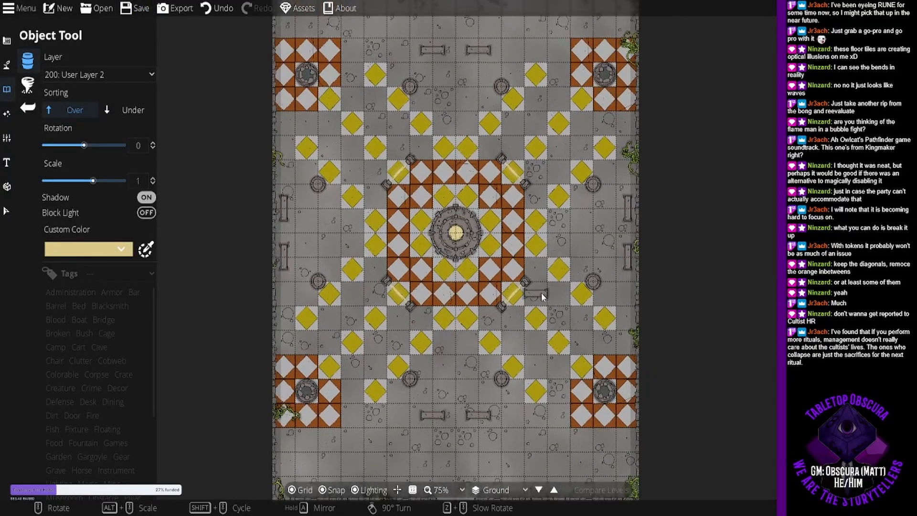
Export the map with grid and lighting on at 100 pixels per square, as Universal VTT and as PNG.
{"action": "left_click", "coordinate": [162, 8]}
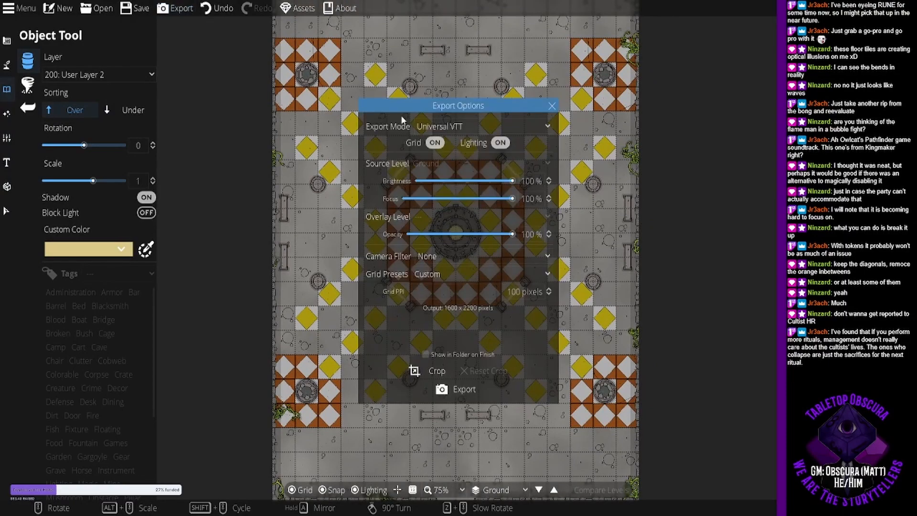
{"action": "left_click", "coordinate": [464, 389]}
{"action": "left_click", "coordinate": [469, 127]}
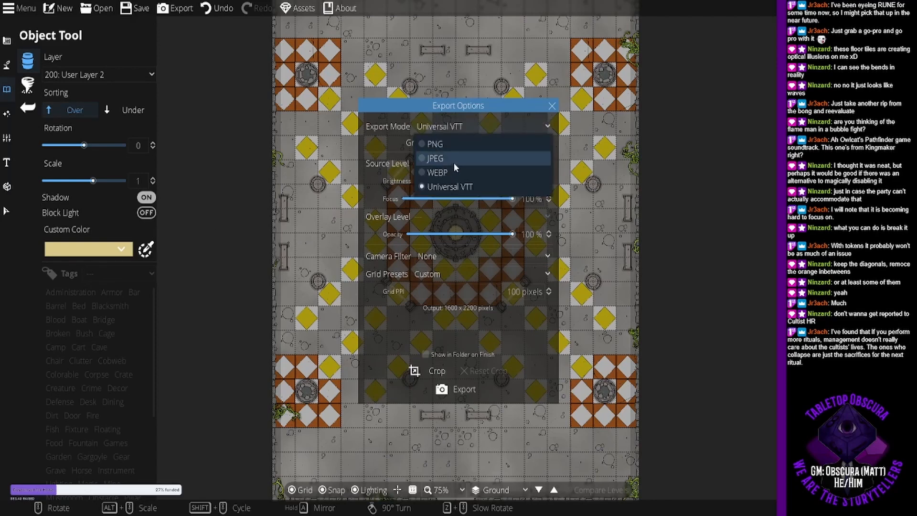
{"action": "left_click", "coordinate": [459, 143]}
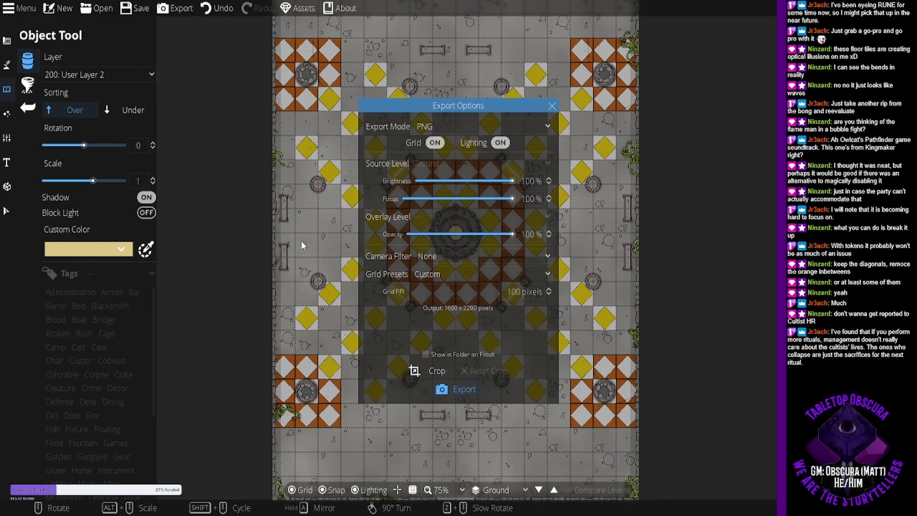
{"action": "left_click", "coordinate": [359, 260]}
{"action": "left_click", "coordinate": [552, 107]}
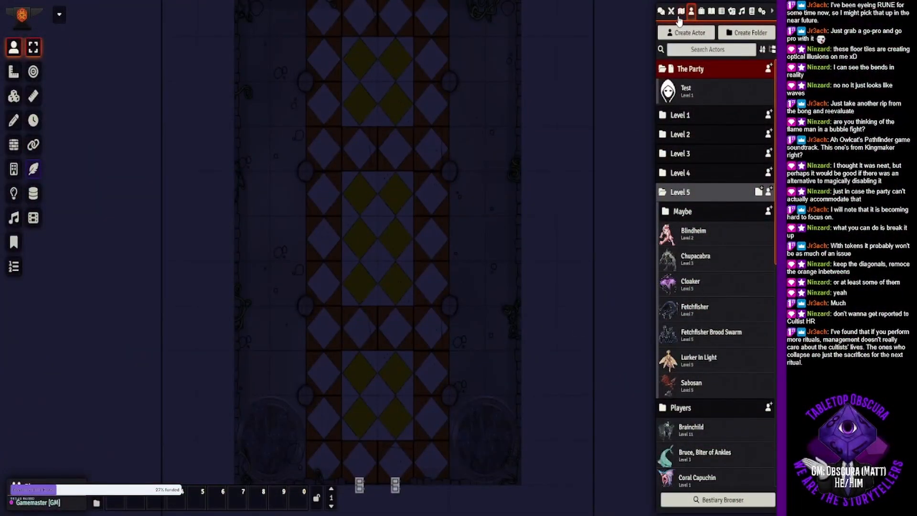
Switch to Foundry and import the exported "Room 10 - A Brand New Day - Severe 5" battlemap as a new scene.
{"action": "left_click", "coordinate": [681, 12]}
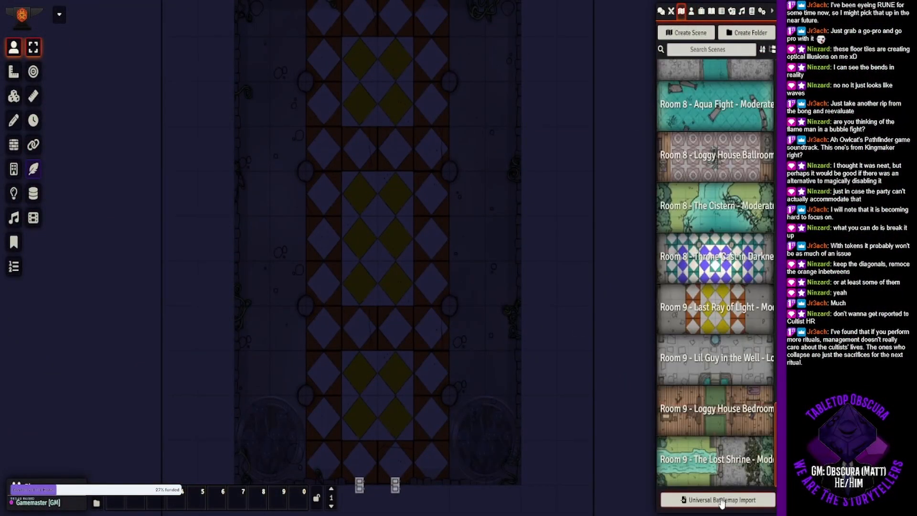
{"action": "left_click", "coordinate": [722, 500]}
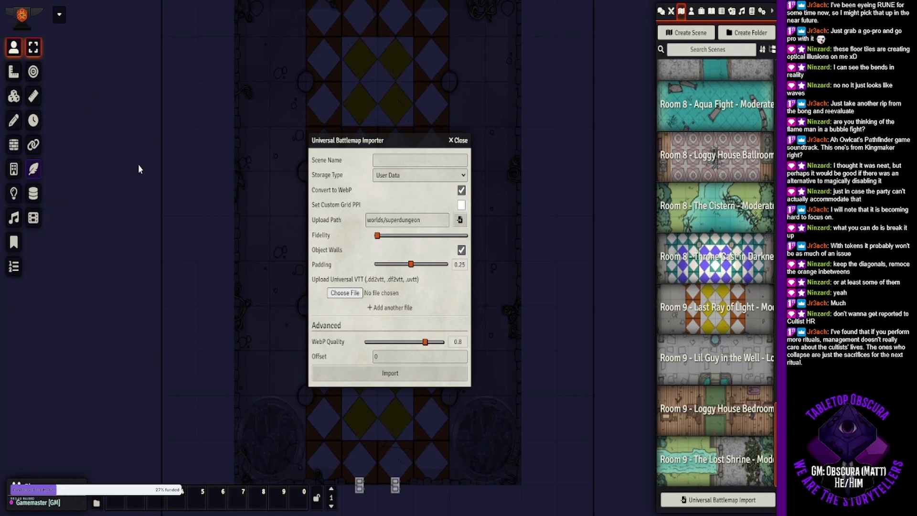
{"action": "double_click", "coordinate": [315, 265]}
{"action": "left_click", "coordinate": [359, 375]}
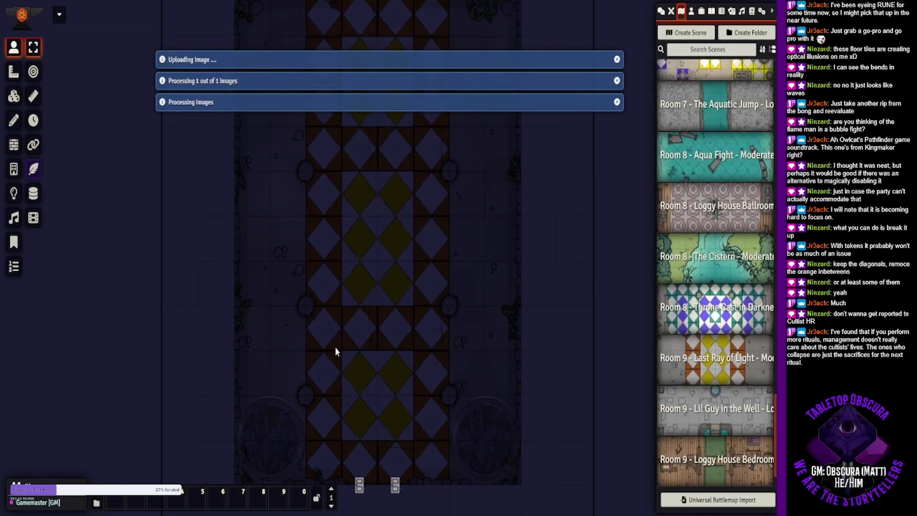
Find the "Room 10 - A Brand New Day" scene among the scenes and view it on the canvas.
{"action": "scroll", "coordinate": [690, 380], "scroll_direction": "down", "scroll_amount": 1}
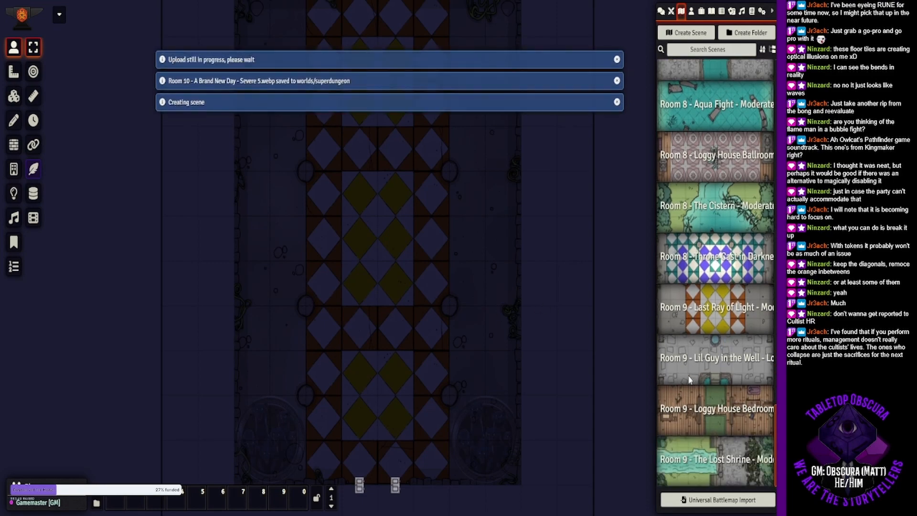
{"action": "scroll", "coordinate": [690, 380], "scroll_direction": "up", "scroll_amount": 15}
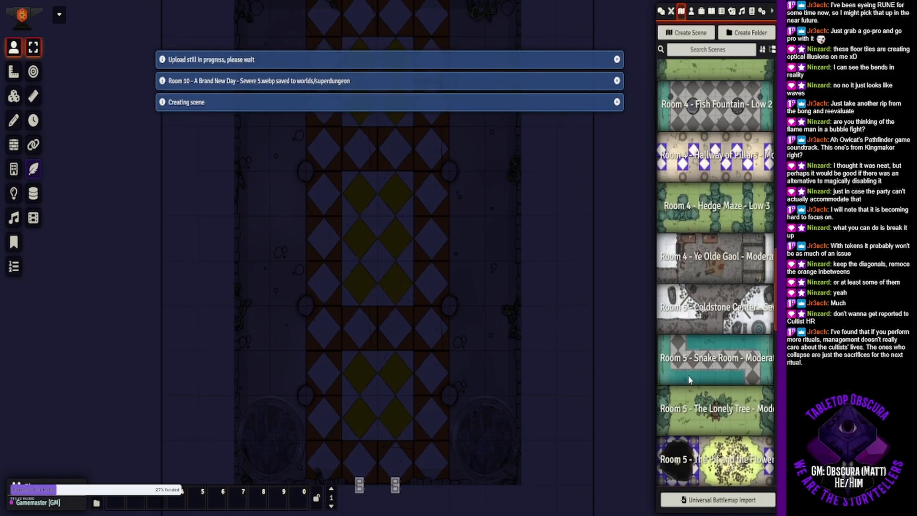
{"action": "scroll", "coordinate": [689, 380], "scroll_direction": "up", "scroll_amount": 15}
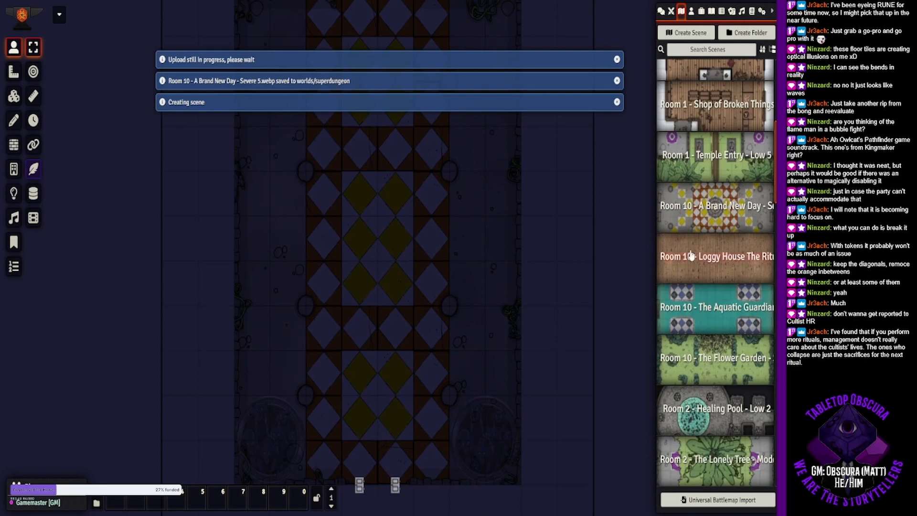
{"action": "right_click", "coordinate": [690, 223]}
{"action": "left_click", "coordinate": [690, 255]}
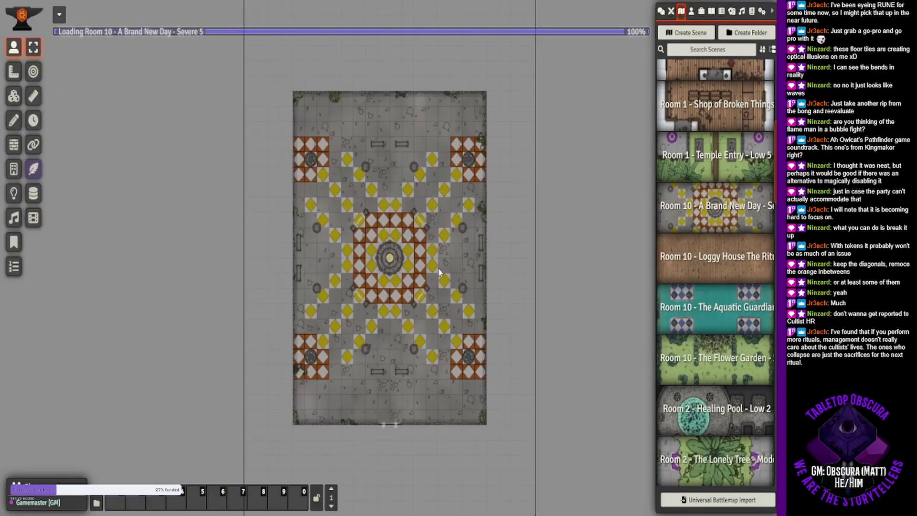
Transition the Room 10 scene's lighting to full night darkness.
{"action": "left_click", "coordinate": [14, 193]}
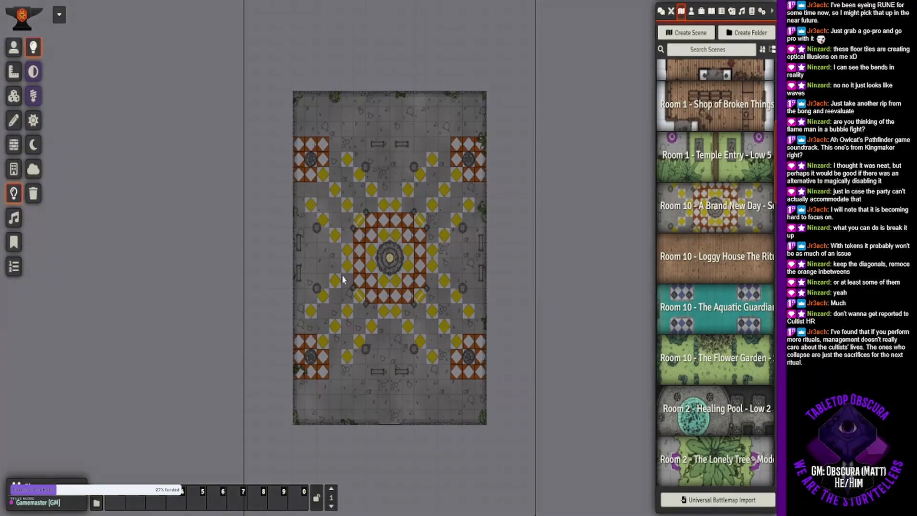
{"action": "scroll", "coordinate": [342, 280], "scroll_direction": "up", "scroll_amount": 5}
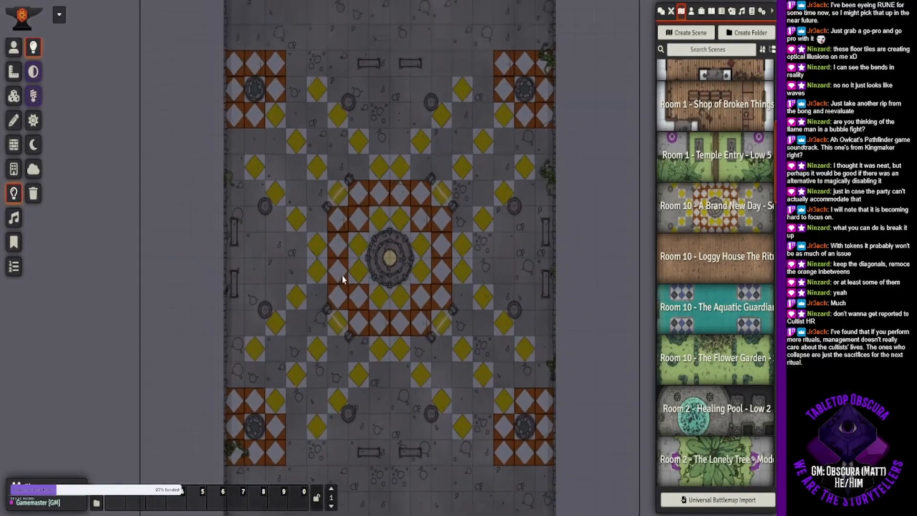
{"action": "scroll", "coordinate": [342, 280], "scroll_direction": "up", "scroll_amount": 1}
{"action": "scroll", "coordinate": [394, 335], "scroll_direction": "down", "scroll_amount": 3}
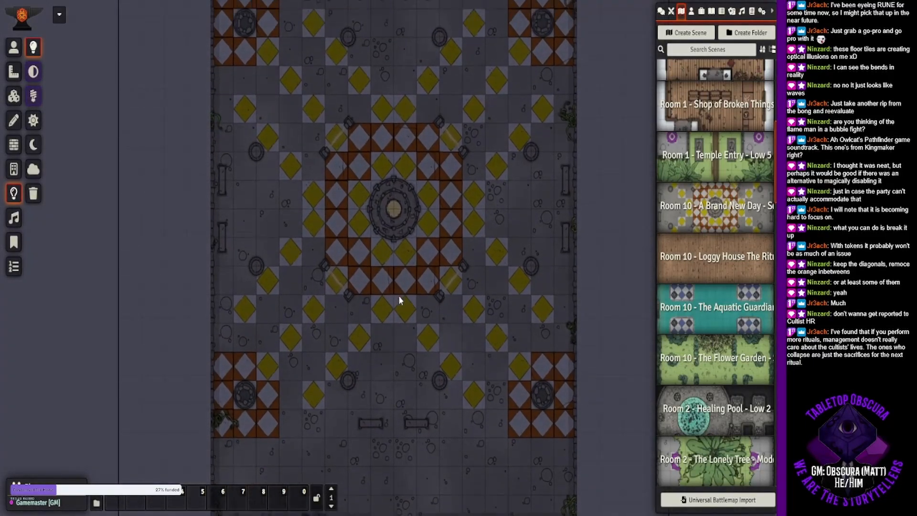
{"action": "left_click_drag", "start_coordinate": [399, 295], "coordinate": [401, 316]}
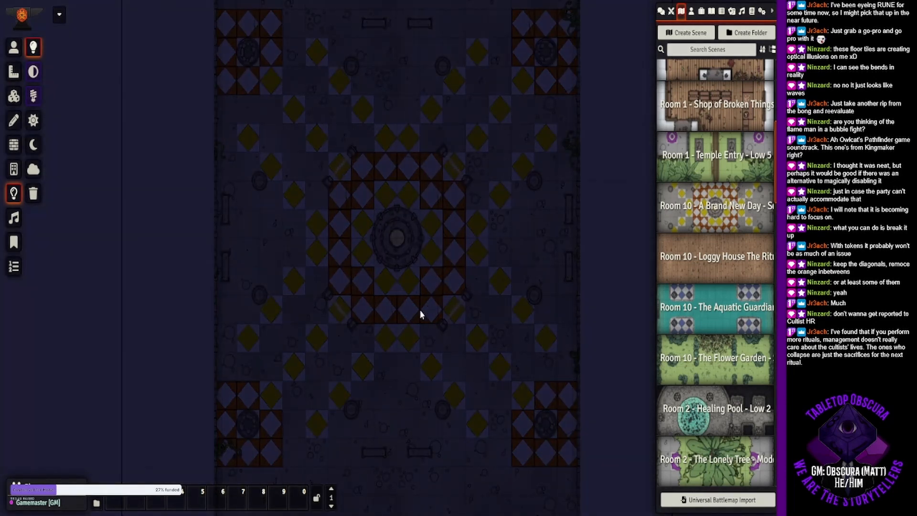
Place an ambient light on the southwest rubble base and set its light radius to 20 ft dim and 40 ft bright.
{"action": "left_click", "coordinate": [661, 10]}
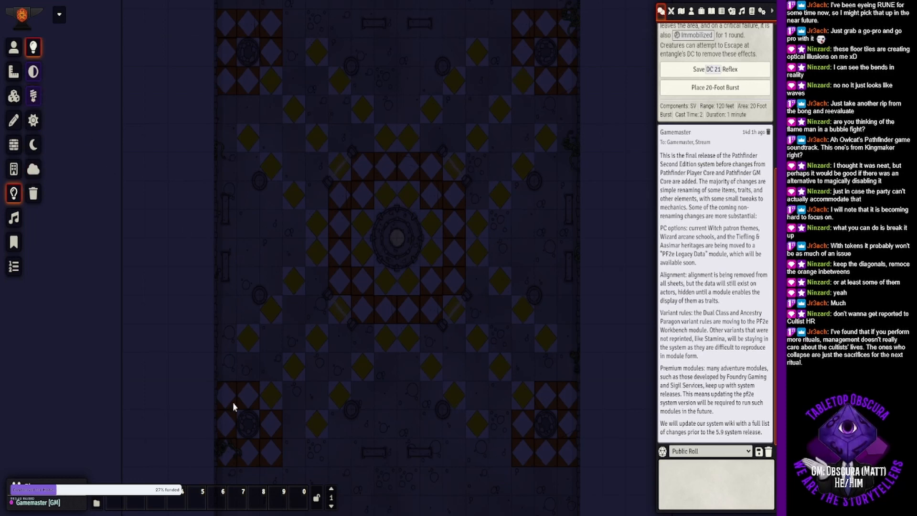
{"action": "left_click_drag", "start_coordinate": [295, 355], "coordinate": [293, 297]}
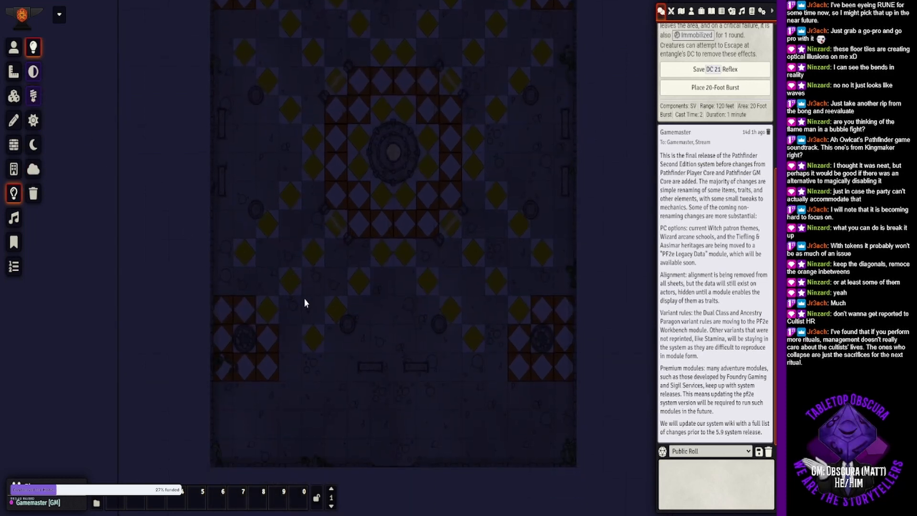
{"action": "left_click", "coordinate": [244, 340]}
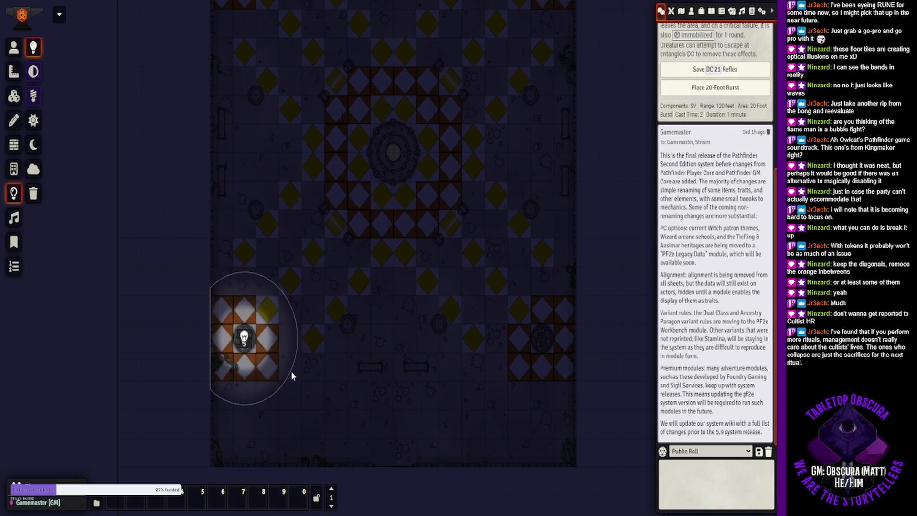
{"action": "double_click", "coordinate": [245, 339]}
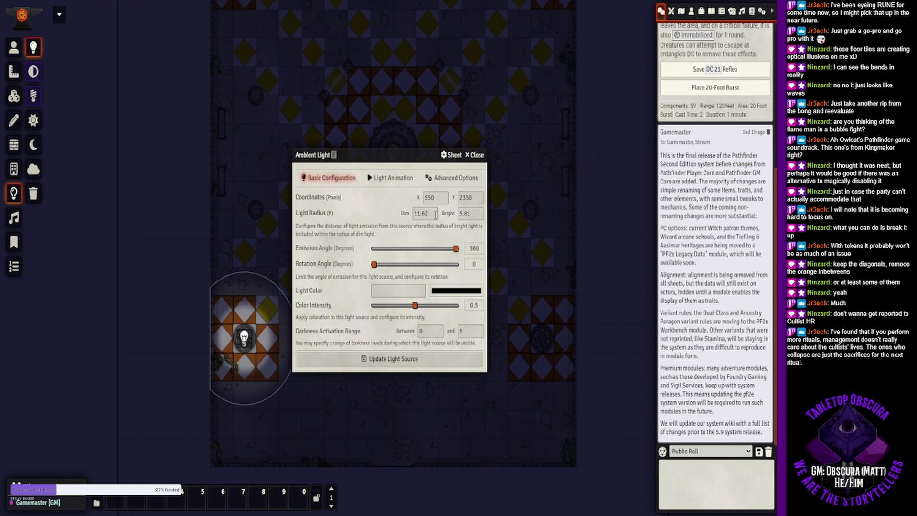
{"action": "left_click_drag", "start_coordinate": [435, 213], "coordinate": [407, 215]}
{"action": "type", "text": "20"}
{"action": "left_click_drag", "start_coordinate": [473, 213], "coordinate": [438, 215]}
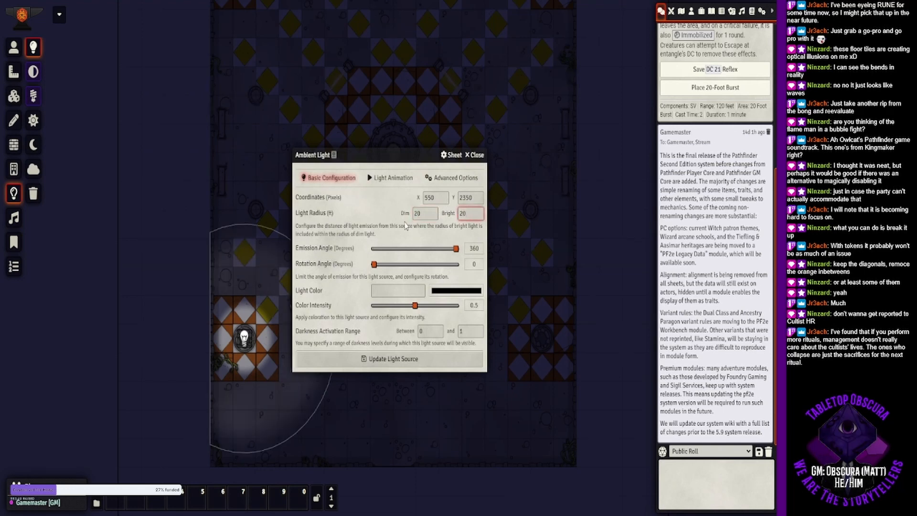
{"action": "type", "text": "40"}
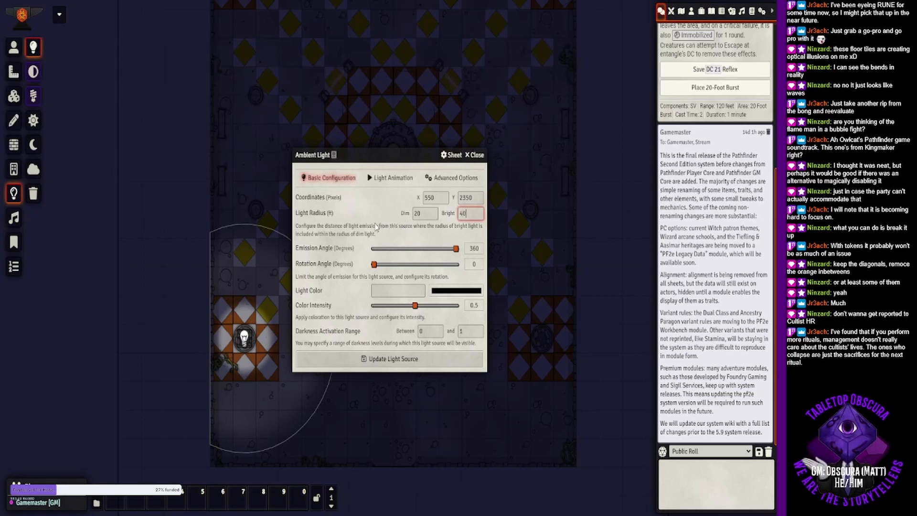
Set the lower-left brazier's ambient light to a 40 ft bright radius with a Flickering Light animation, then update the light source.
{"action": "left_click", "coordinate": [363, 229]}
{"action": "left_click", "coordinate": [391, 177]}
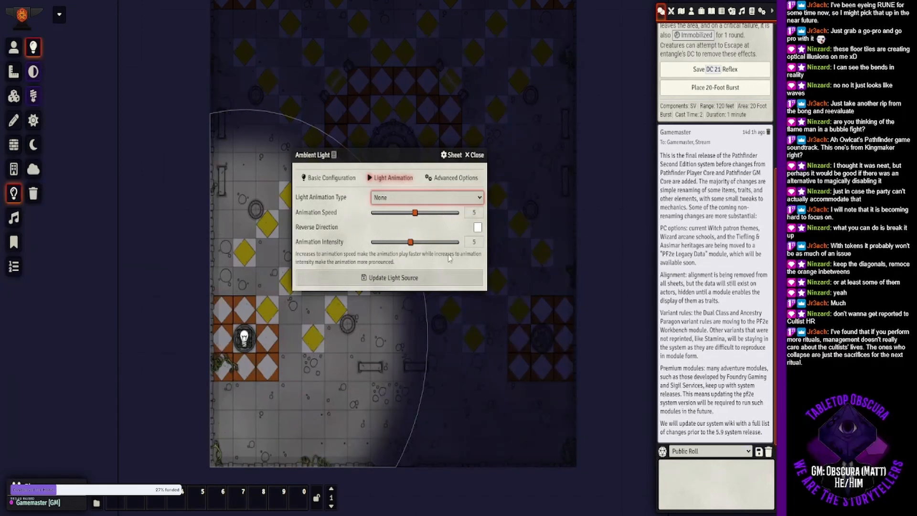
{"action": "key", "text": "Down"}
{"action": "left_click", "coordinate": [339, 178]}
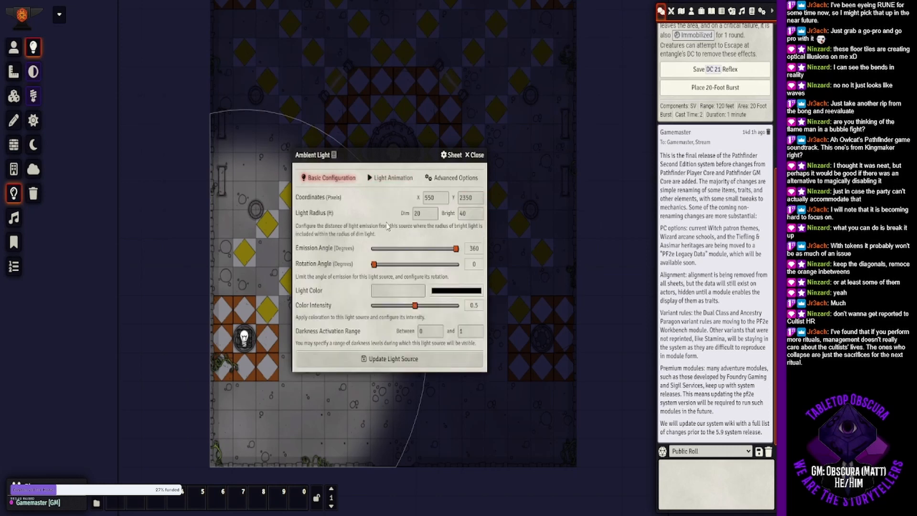
{"action": "left_click", "coordinate": [375, 359]}
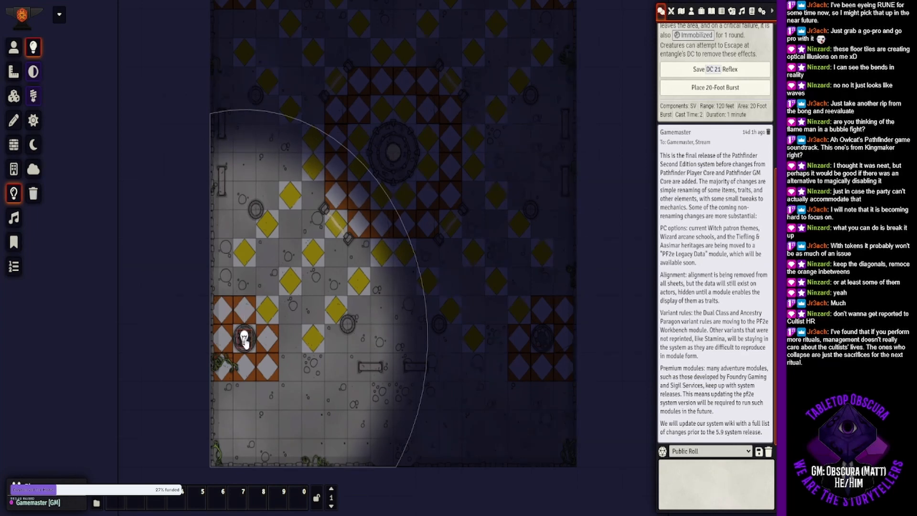
Copy the lower-left brazier's light and place duplicates centred on the other three corner braziers of the map.
{"action": "key", "text": "ctrl+c"}
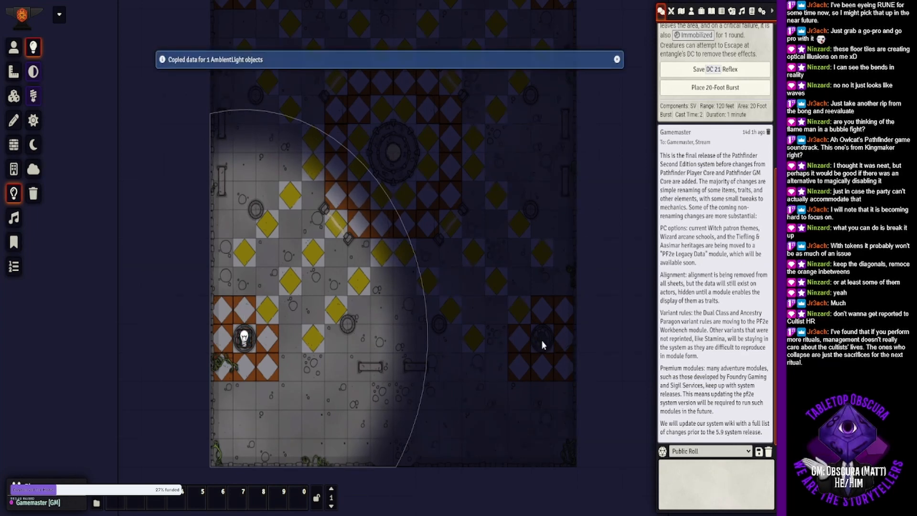
{"action": "key", "text": "ctrl+v"}
{"action": "left_click_drag", "start_coordinate": [534, 324], "coordinate": [547, 337]}
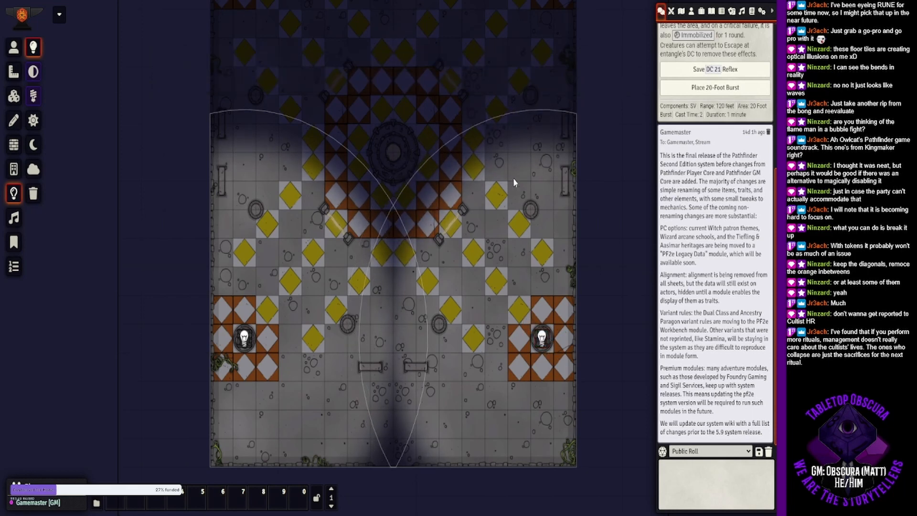
{"action": "left_click_drag", "start_coordinate": [484, 55], "coordinate": [477, 285]}
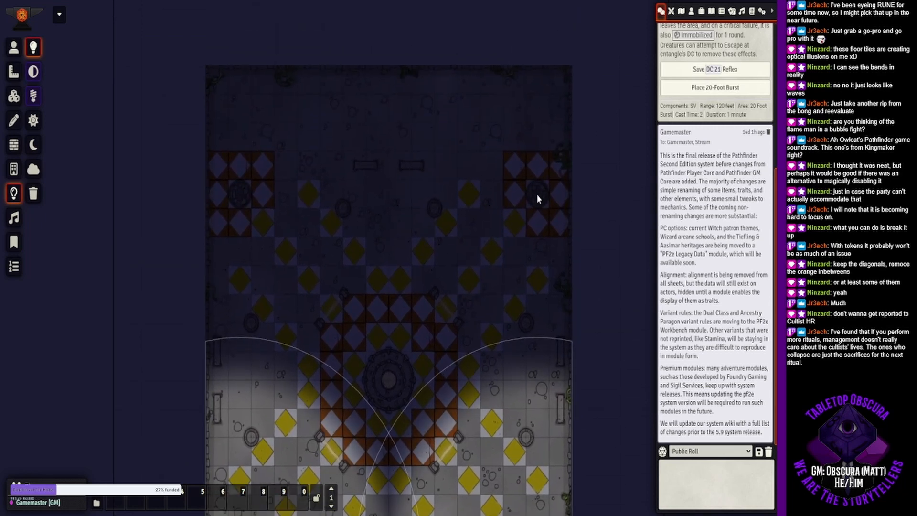
{"action": "key", "text": "ctrl+v"}
{"action": "key", "text": "ctrl+v"}
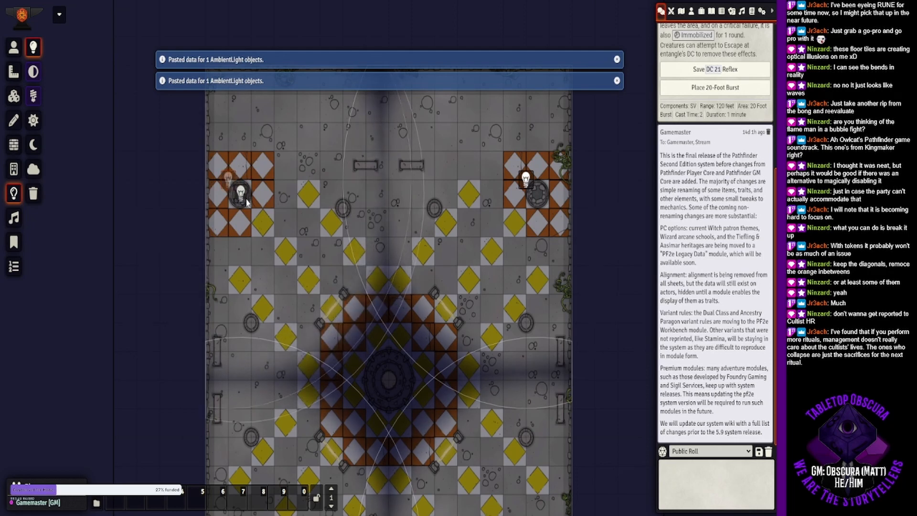
{"action": "left_click_drag", "start_coordinate": [525, 189], "coordinate": [538, 203]}
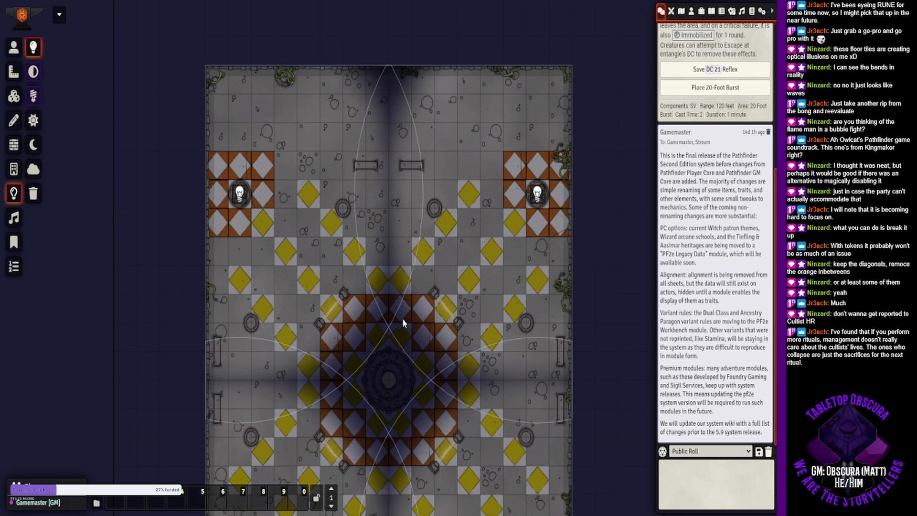
Paste another light just below the central tiled platform and set its emission angle to 90 degrees.
{"action": "left_click_drag", "start_coordinate": [418, 305], "coordinate": [454, 188]}
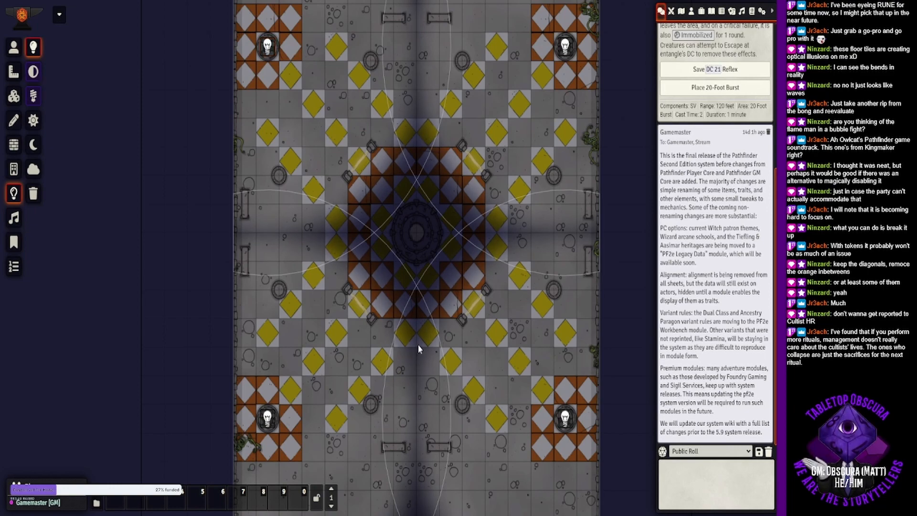
{"action": "key", "text": "ctrl+v"}
{"action": "double_click", "coordinate": [416, 318]}
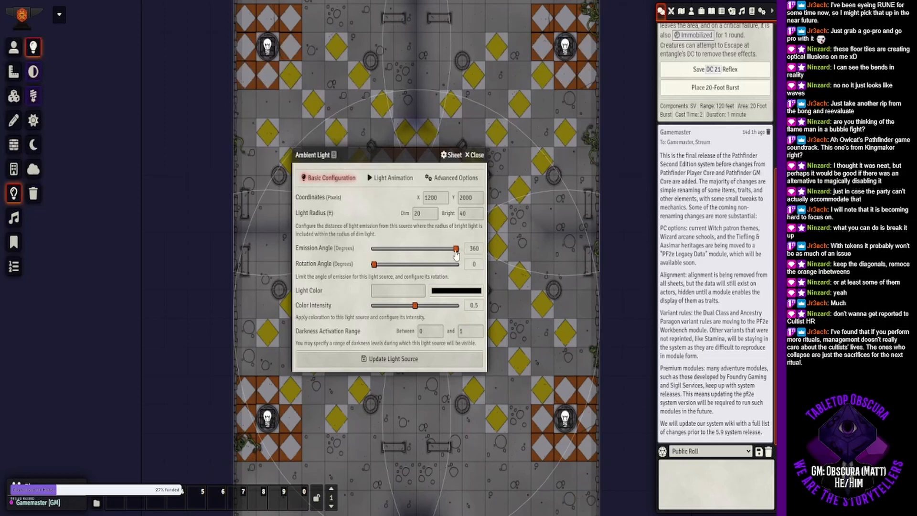
{"action": "left_click_drag", "start_coordinate": [456, 252], "coordinate": [395, 254]}
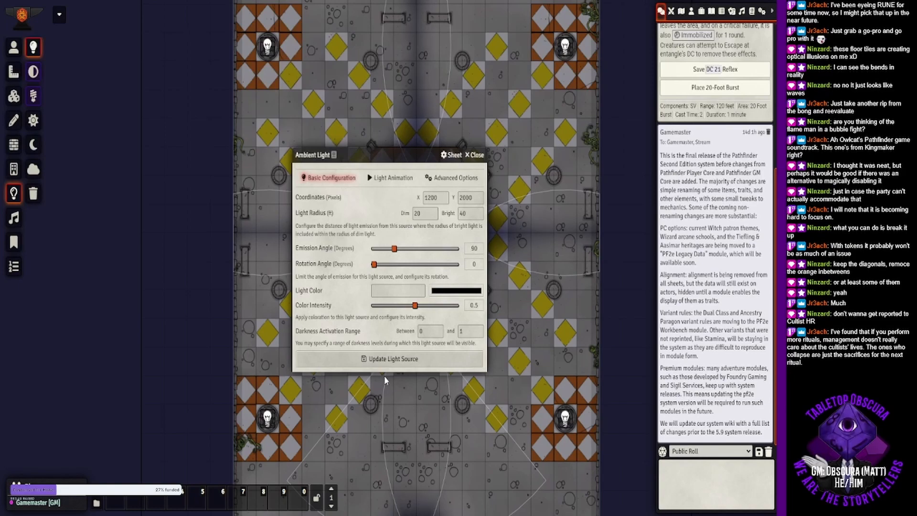
{"action": "left_click", "coordinate": [388, 359]}
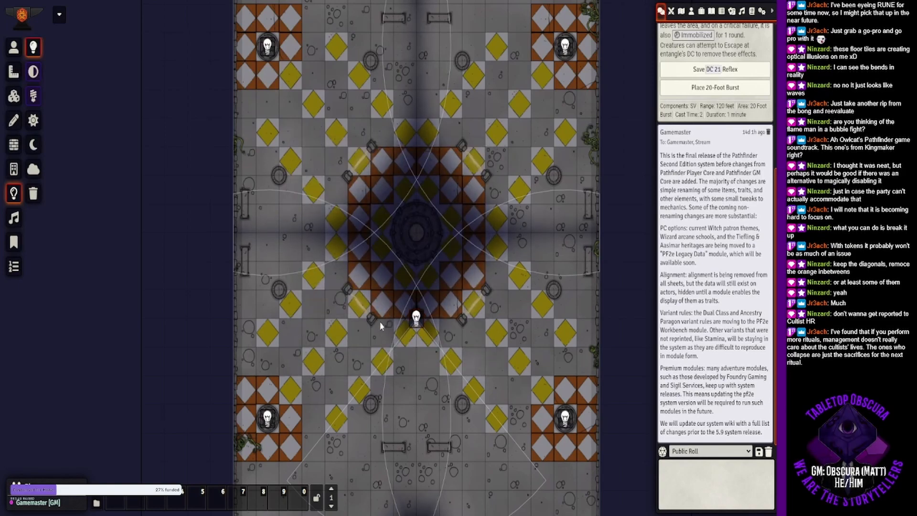
Rotate the cone light to 135 degrees and move it to the central platform's lower-right corner, at X 1450, Y 1950.
{"action": "scroll", "coordinate": [416, 315], "scroll_direction": "down", "scroll_amount": 8}
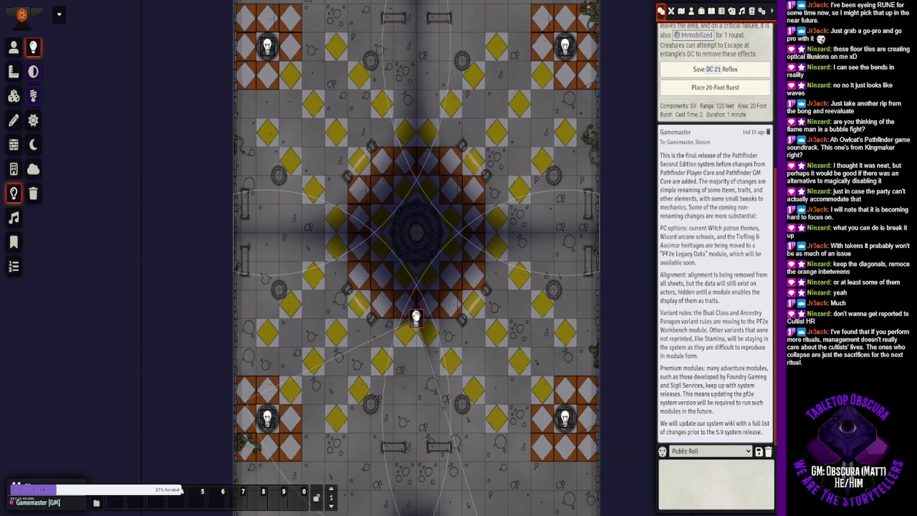
{"action": "scroll", "coordinate": [416, 316], "scroll_direction": "down", "scroll_amount": 10}
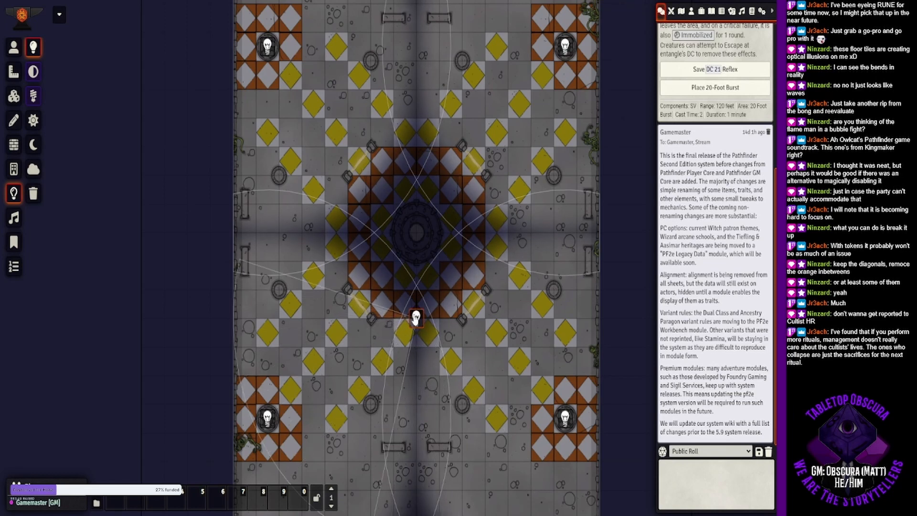
{"action": "scroll", "coordinate": [416, 319], "scroll_direction": "down", "scroll_amount": 10}
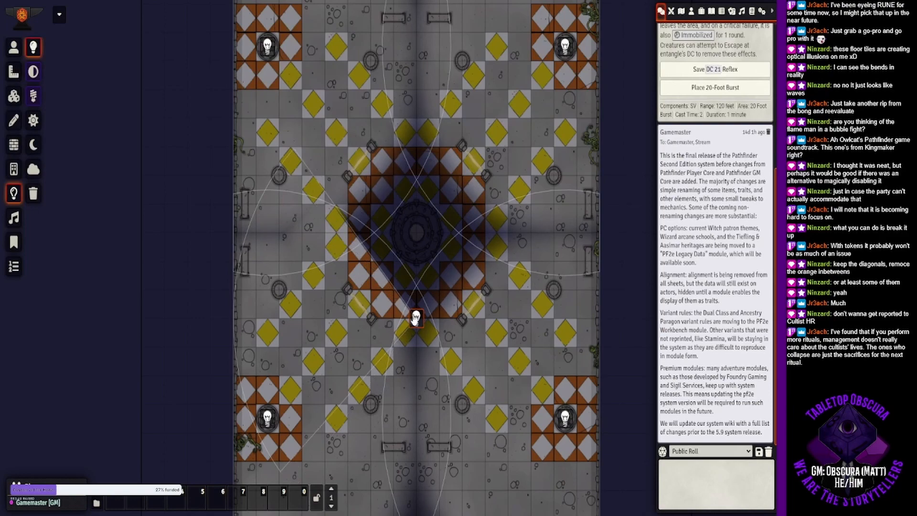
{"action": "scroll", "coordinate": [416, 319], "scroll_direction": "down", "scroll_amount": 10}
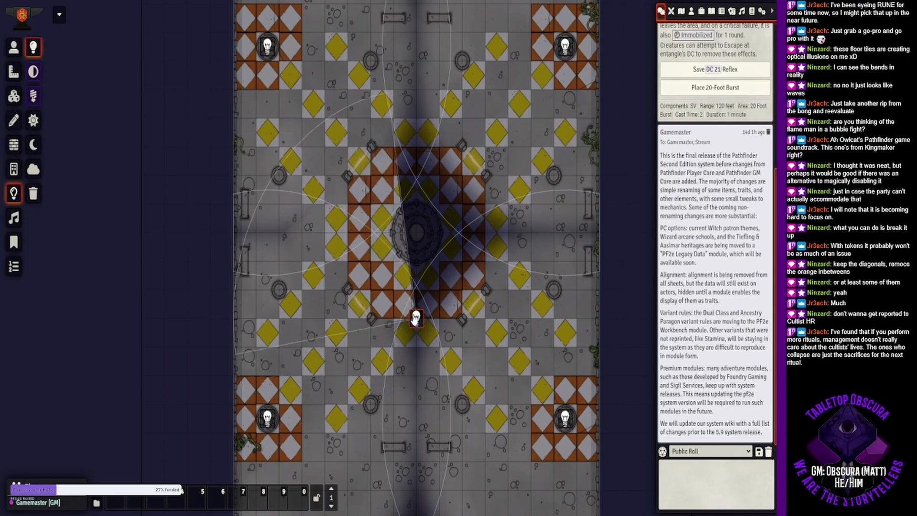
{"action": "scroll", "coordinate": [416, 319], "scroll_direction": "down", "scroll_amount": 4}
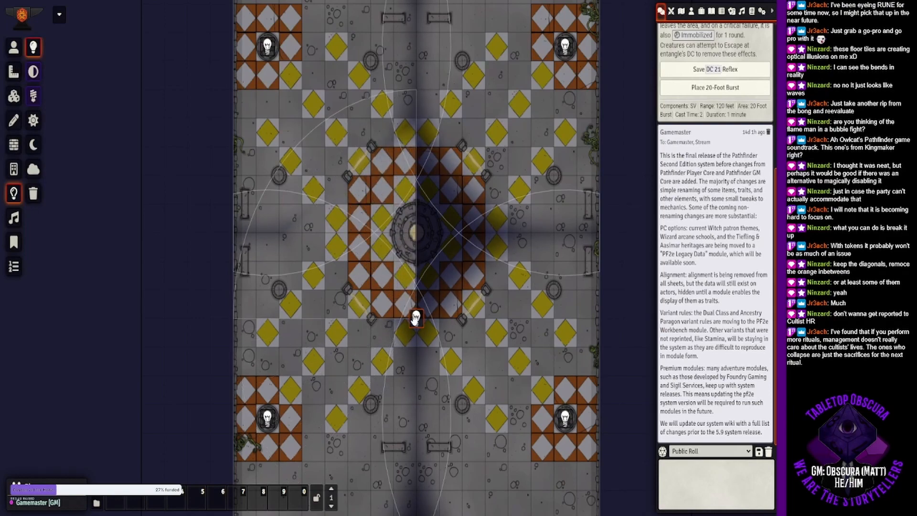
{"action": "left_click_drag", "start_coordinate": [416, 319], "coordinate": [475, 316]}
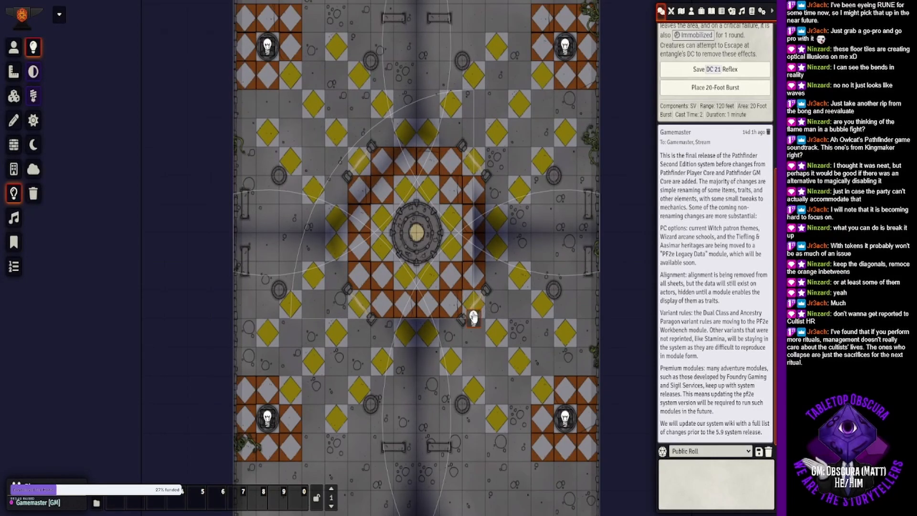
{"action": "mouse_move", "coordinate": [474, 320]}
{"action": "left_mouse_down"}
{"action": "mouse_move", "coordinate": [488, 308]}
{"action": "mouse_move", "coordinate": [477, 320]}
{"action": "left_mouse_up"}
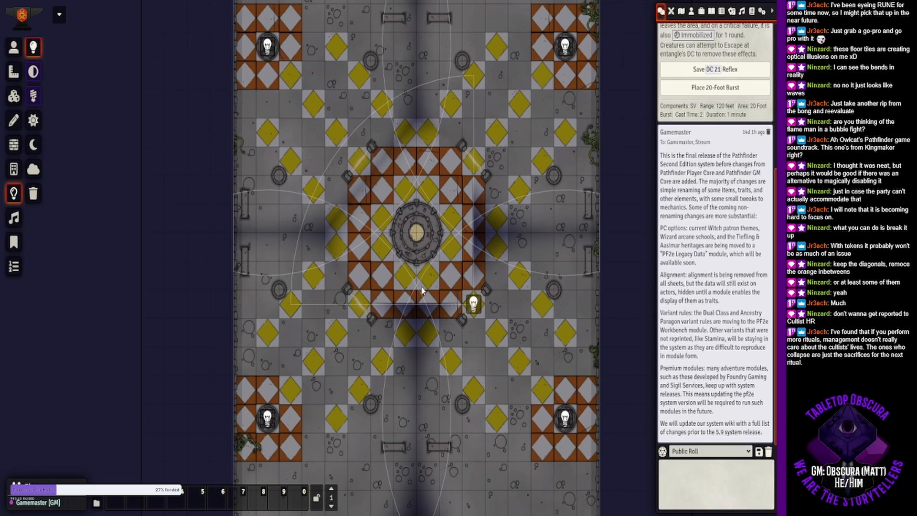
Set the platform corner light's bright radius to 20 ft and its dim radius to 0, and update it.
{"action": "double_click", "coordinate": [470, 309]}
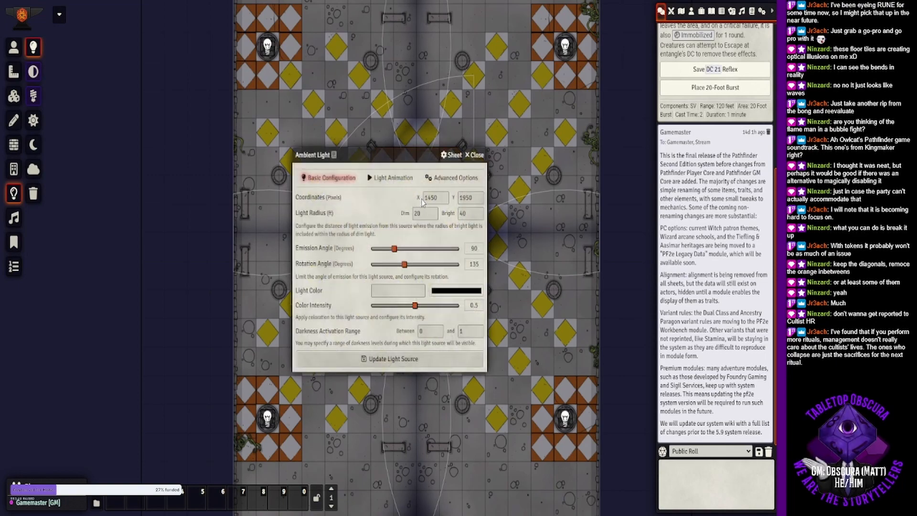
{"action": "left_click", "coordinate": [458, 214]}
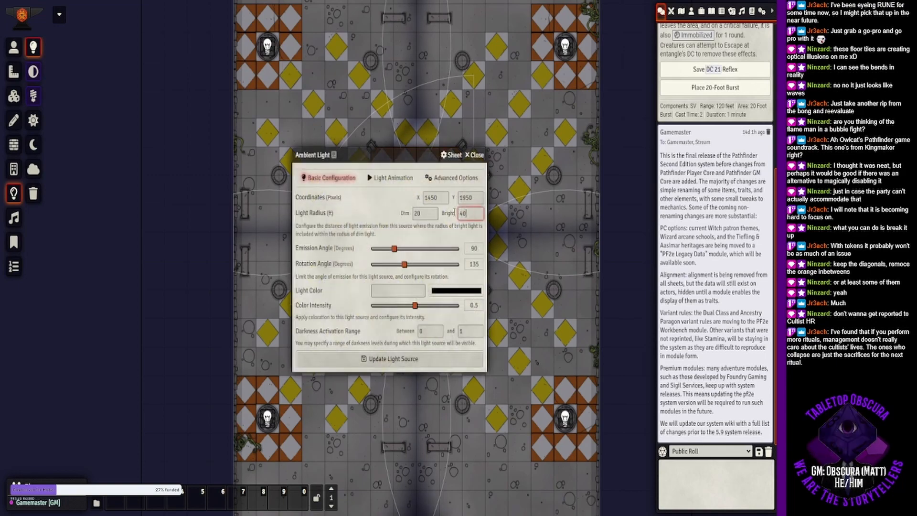
{"action": "type", "text": "20"}
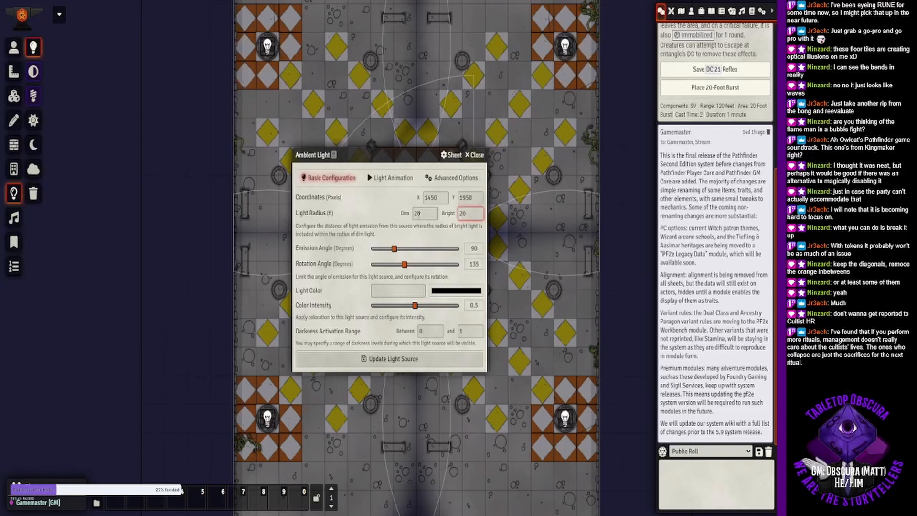
{"action": "left_click", "coordinate": [375, 211]}
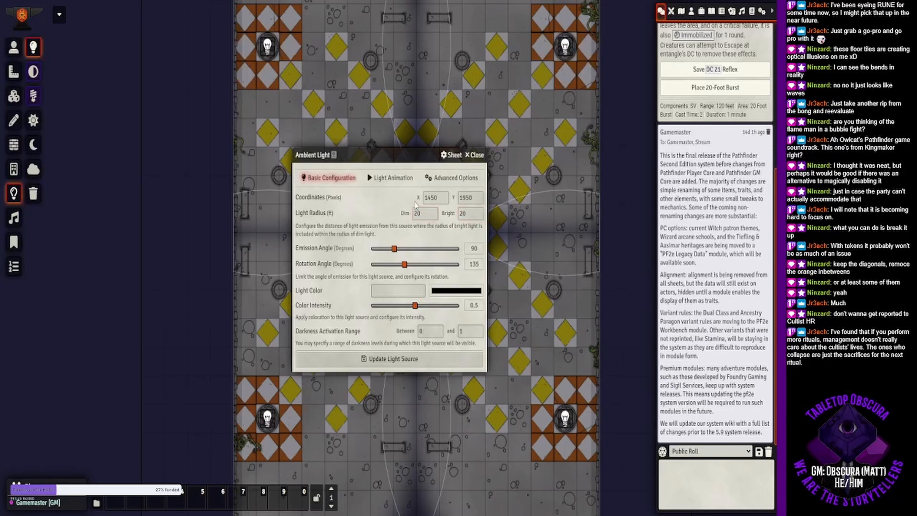
{"action": "double_click", "coordinate": [426, 214]}
{"action": "type", "text": "0"}
{"action": "left_click", "coordinate": [391, 363]}
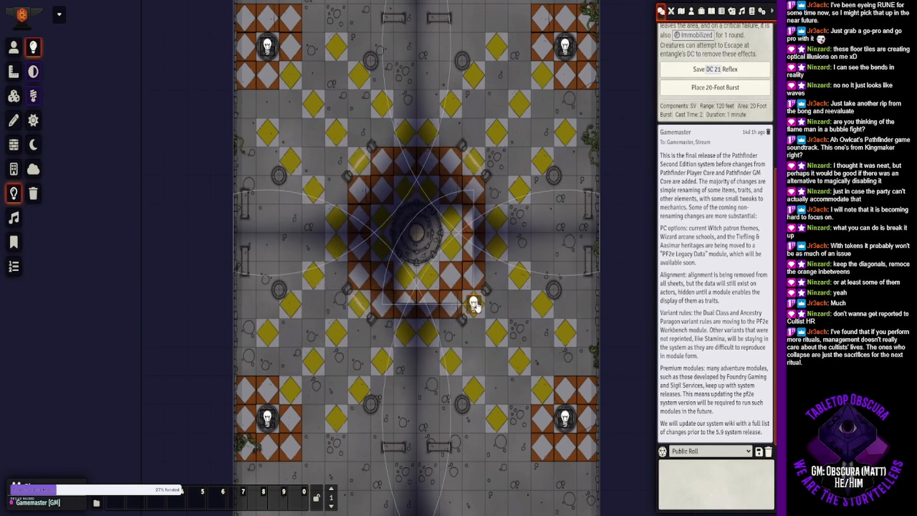
Give the platform corner light a Pulsing Wave animation with speed 2 and intensity 2.
{"action": "double_click", "coordinate": [475, 305]}
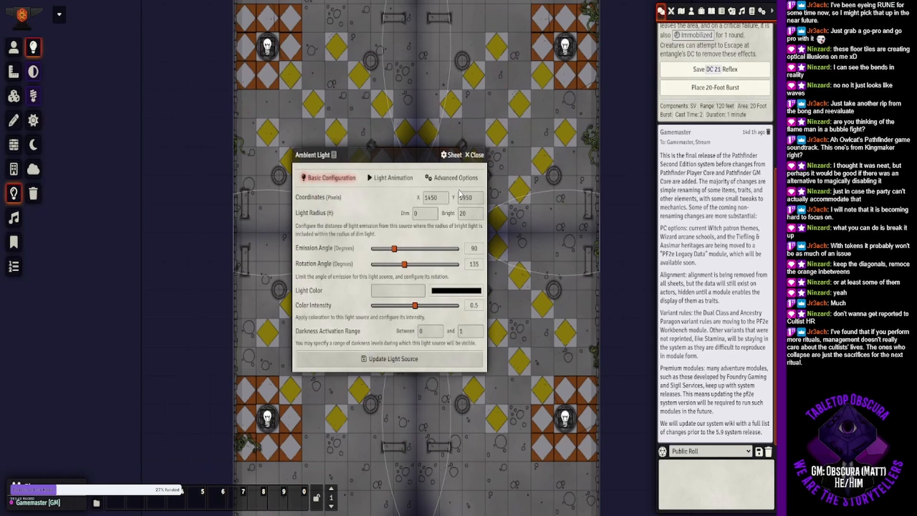
{"action": "left_click", "coordinate": [409, 179]}
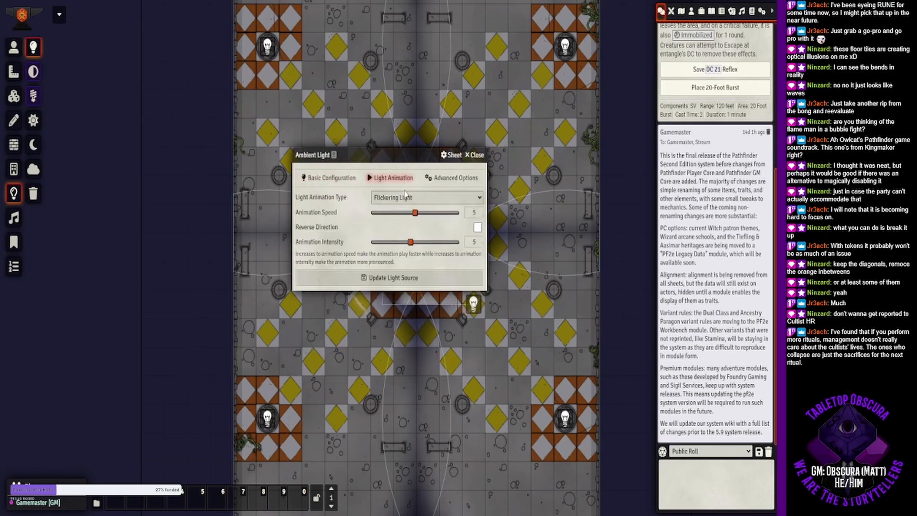
{"action": "left_click", "coordinate": [420, 328]}
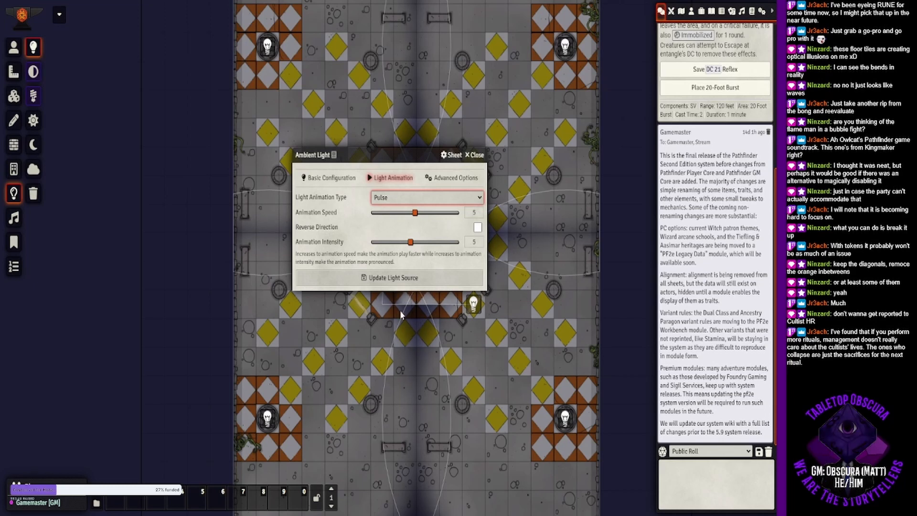
{"action": "left_click", "coordinate": [389, 277]}
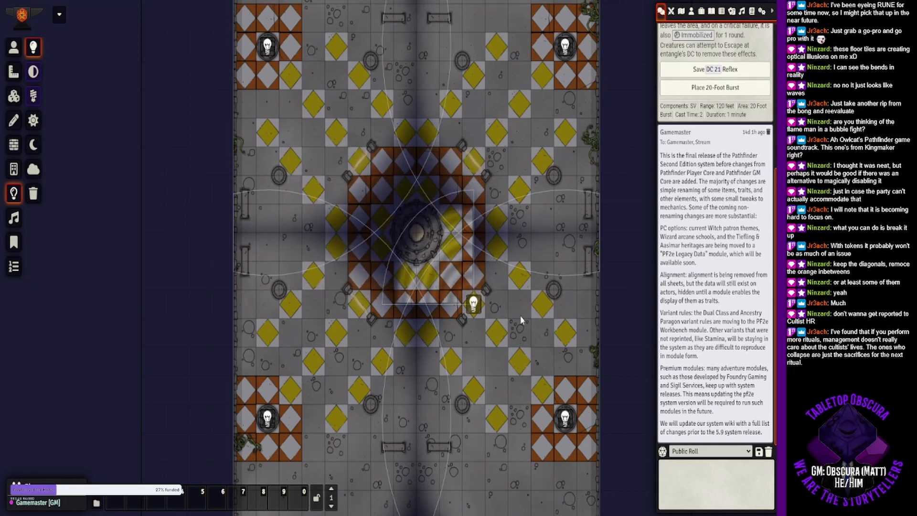
{"action": "double_click", "coordinate": [468, 304]}
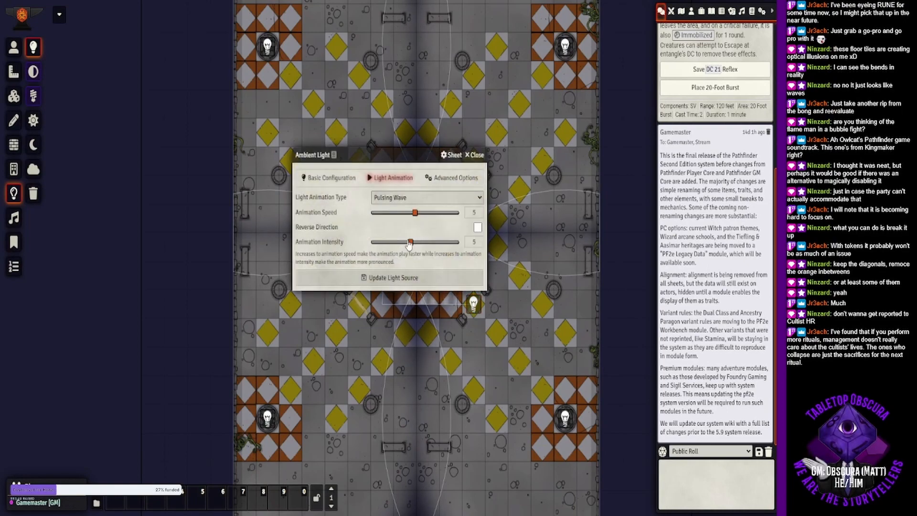
{"action": "left_click_drag", "start_coordinate": [411, 242], "coordinate": [385, 248]}
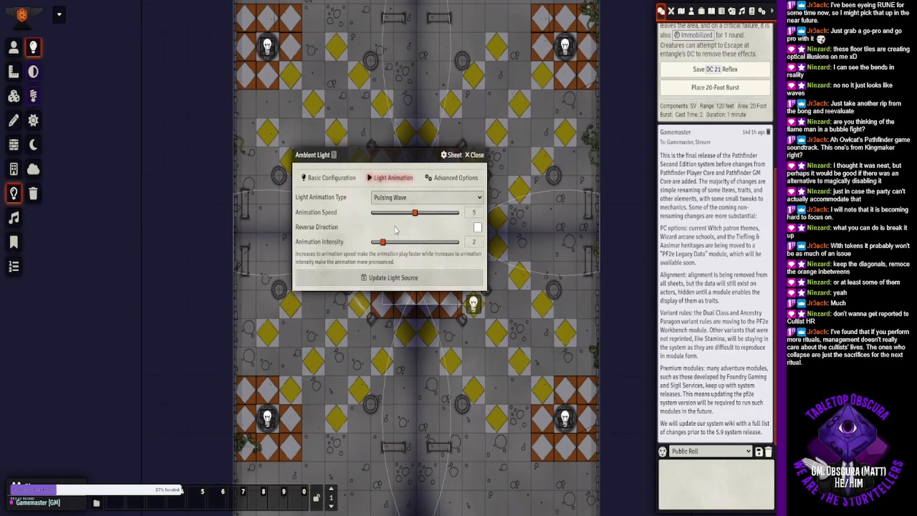
{"action": "left_click_drag", "start_coordinate": [415, 213], "coordinate": [394, 218]}
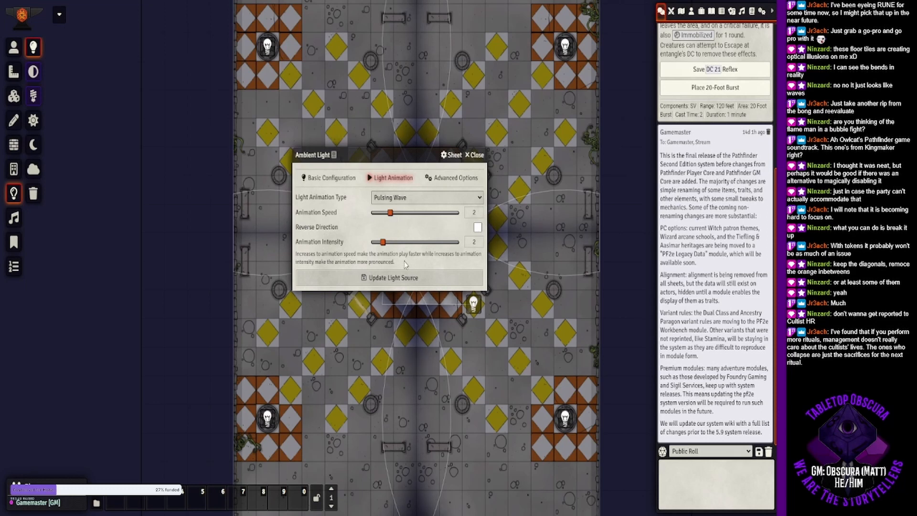
{"action": "left_click", "coordinate": [404, 278]}
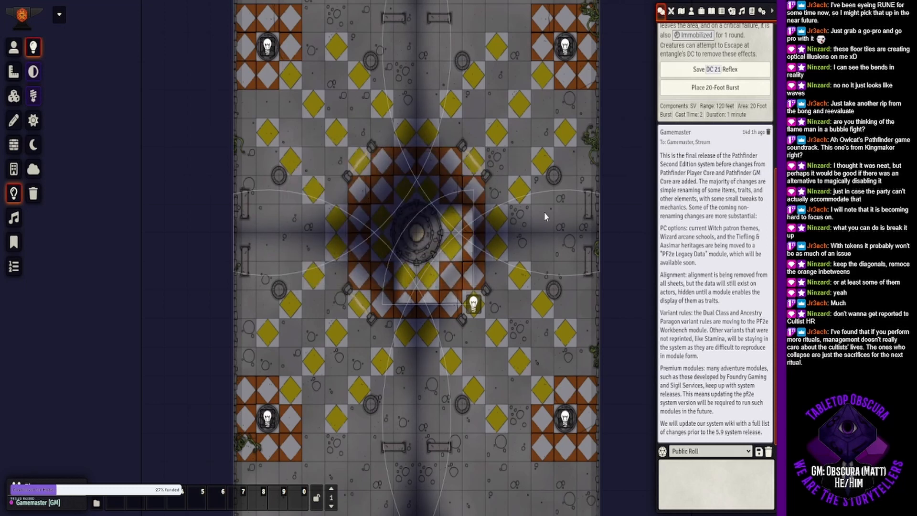
Set the platform corner light's colour to yellow and update the light source.
{"action": "double_click", "coordinate": [474, 304]}
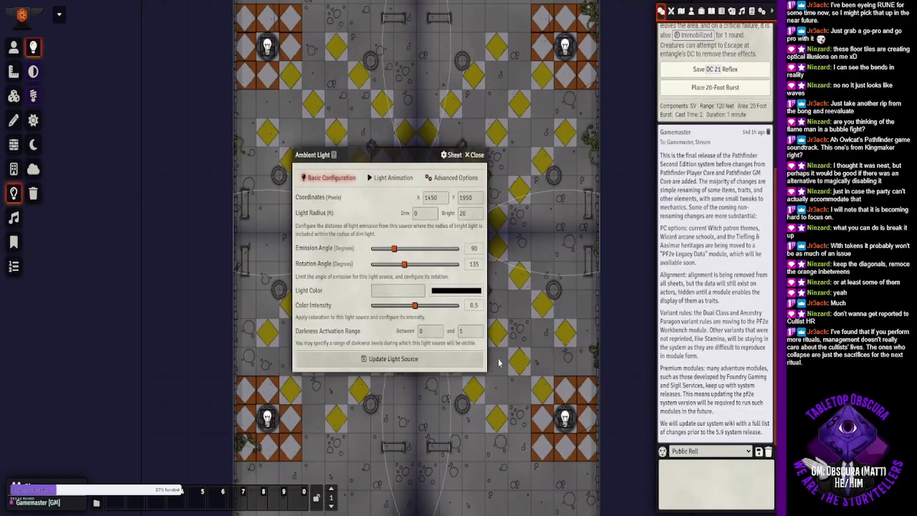
{"action": "left_click_drag", "start_coordinate": [501, 319], "coordinate": [516, 301]}
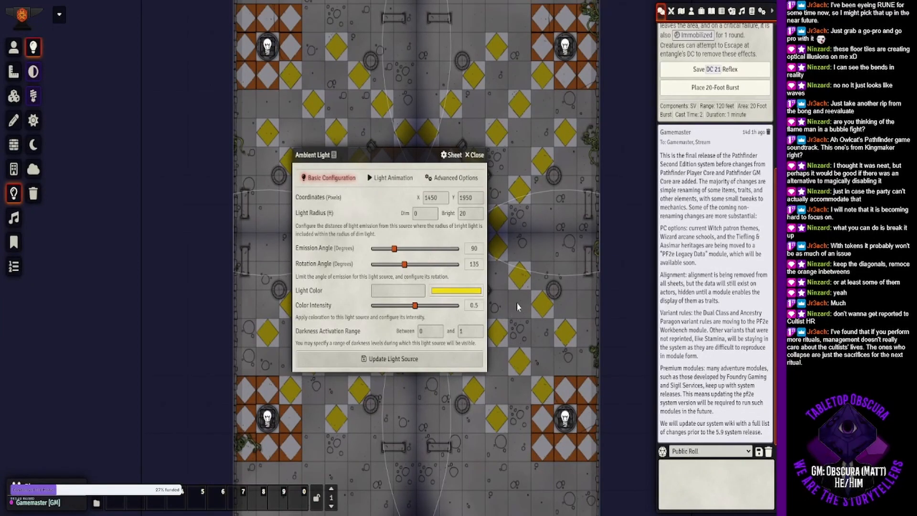
{"action": "left_click", "coordinate": [356, 359]}
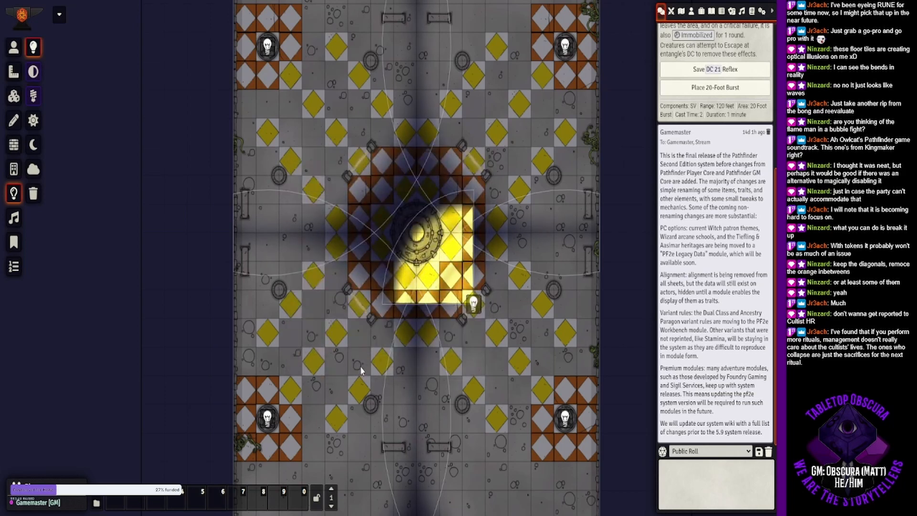
Set the platform corner light's colour intensity to 0.2, update it, and paste three copies of it around the platform.
{"action": "double_click", "coordinate": [474, 305]}
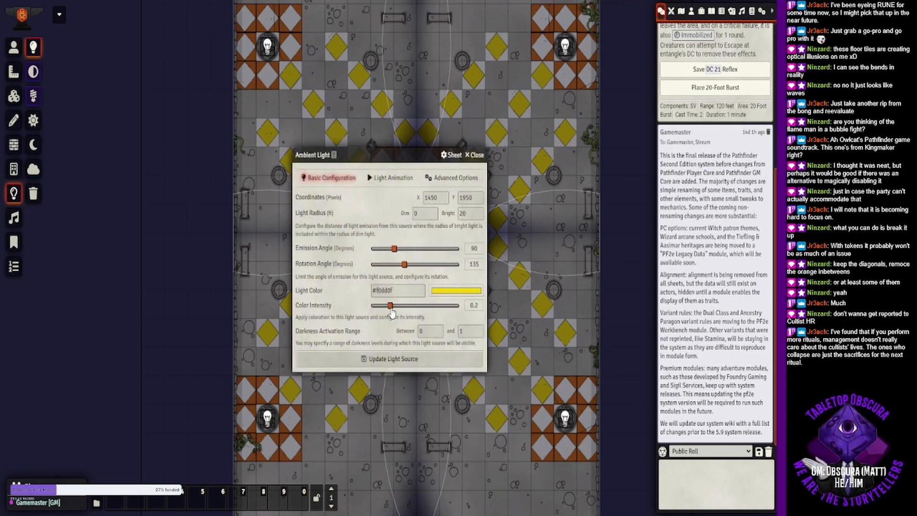
{"action": "left_click", "coordinate": [385, 357]}
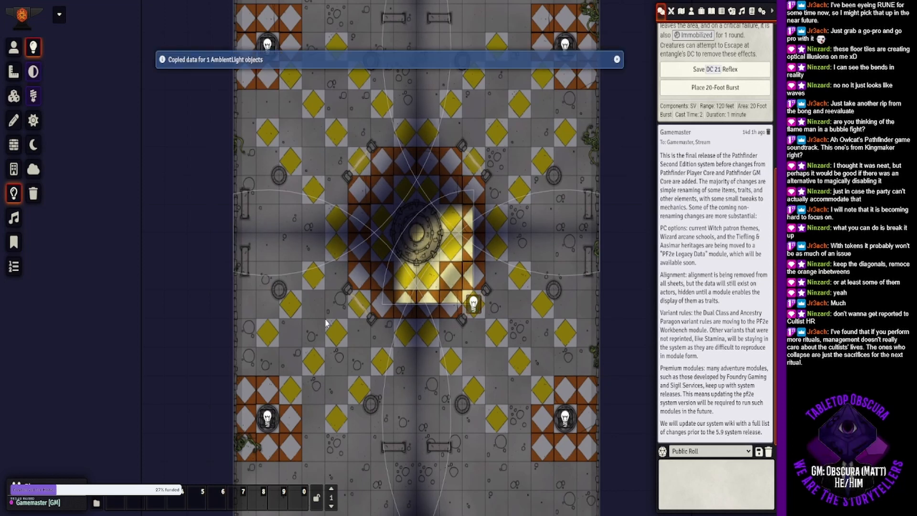
{"action": "key", "text": "ctrl+v"}
{"action": "key", "text": "ctrl+v"}
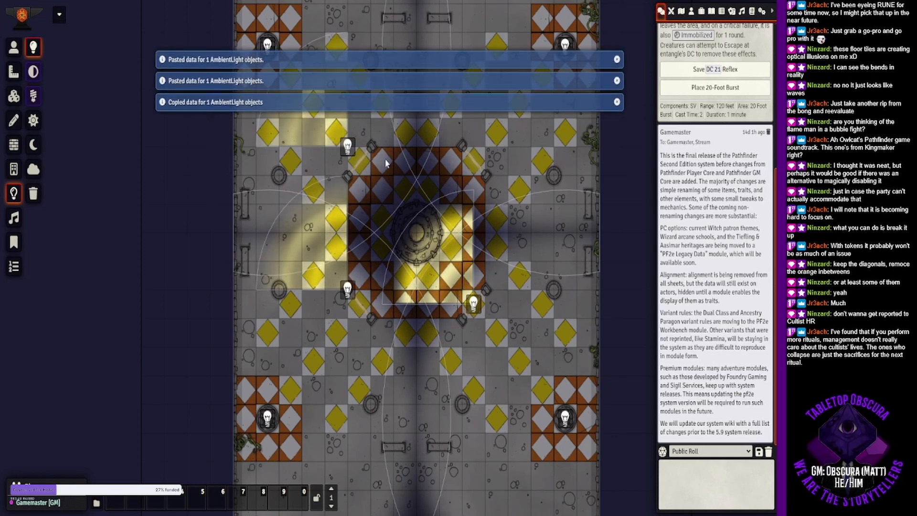
{"action": "key", "text": "ctrl+v"}
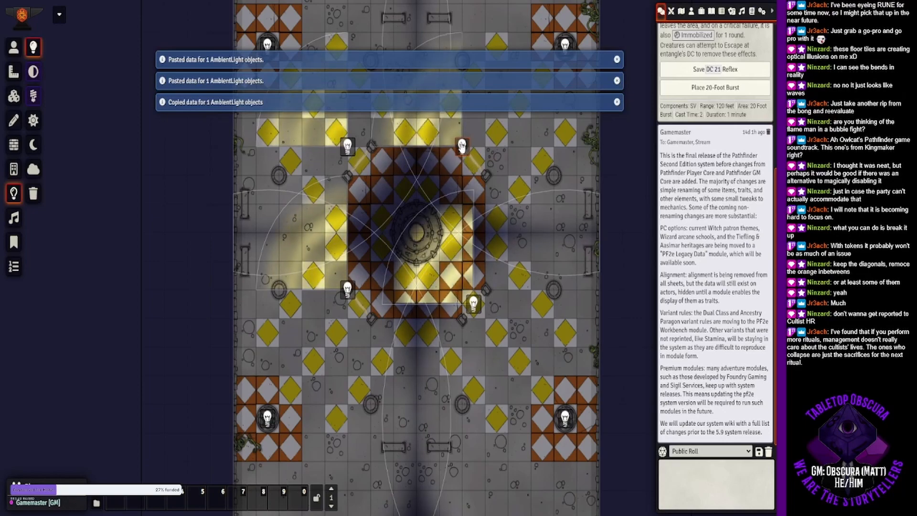
{"action": "key", "text": "ctrl+v"}
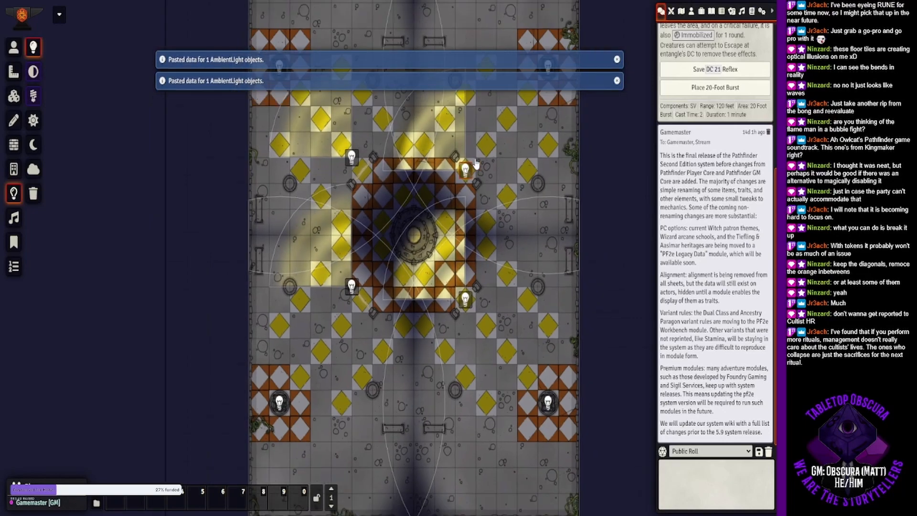
Place the copied lights at the platform's other three corners, rotating each one so its cone shines inward over the platform.
{"action": "scroll", "coordinate": [475, 163], "scroll_direction": "down", "scroll_amount": 1}
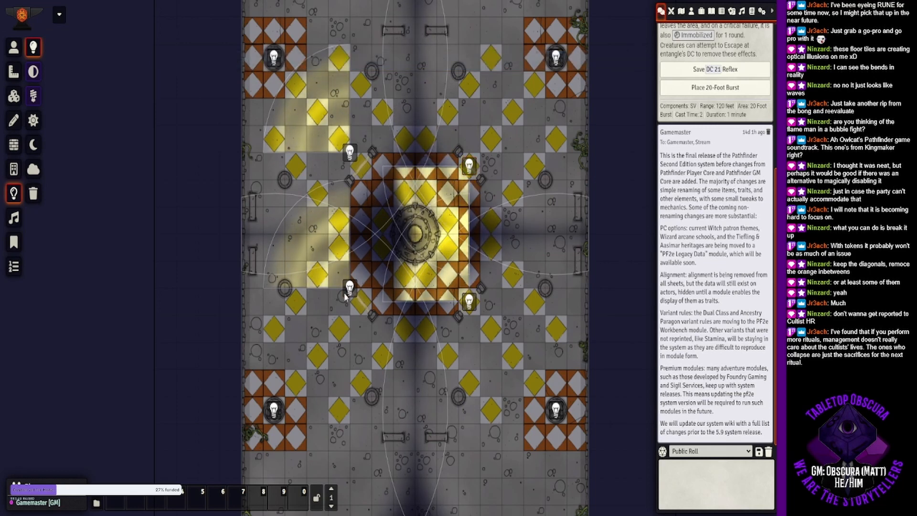
{"action": "left_click_drag", "start_coordinate": [353, 293], "coordinate": [369, 315]}
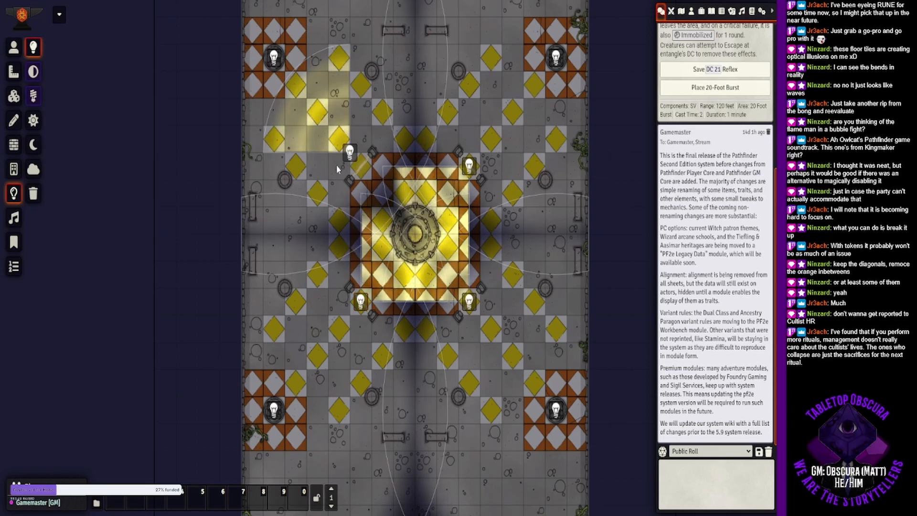
{"action": "left_click_drag", "start_coordinate": [350, 152], "coordinate": [363, 166]}
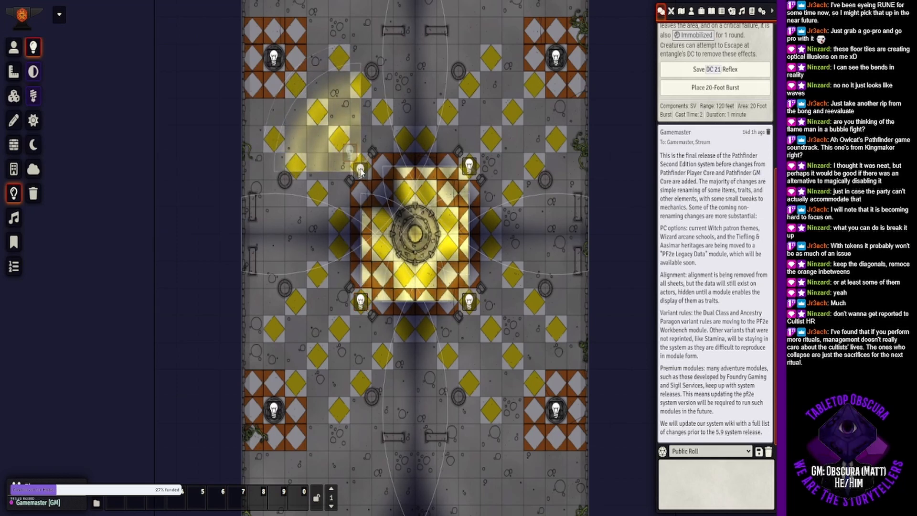
{"action": "scroll", "coordinate": [364, 165], "scroll_direction": "down", "scroll_amount": 11}
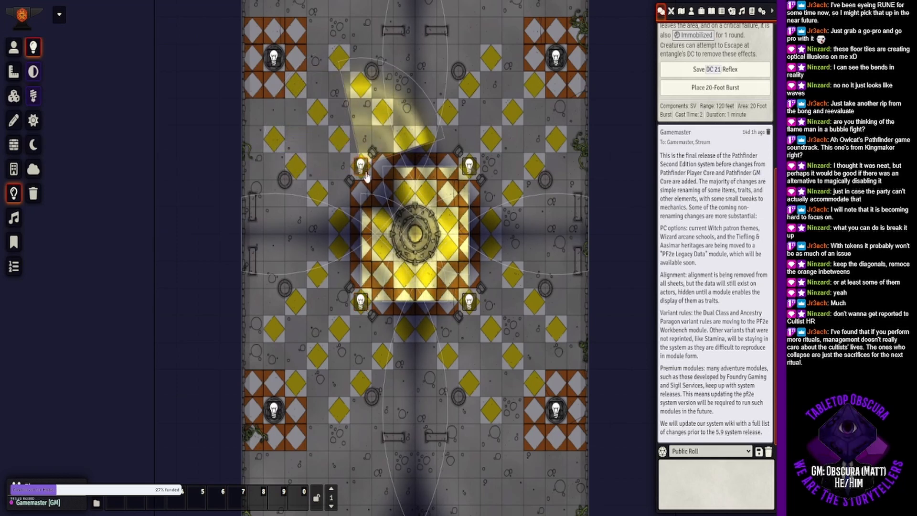
{"action": "scroll", "coordinate": [366, 176], "scroll_direction": "down", "scroll_amount": 6}
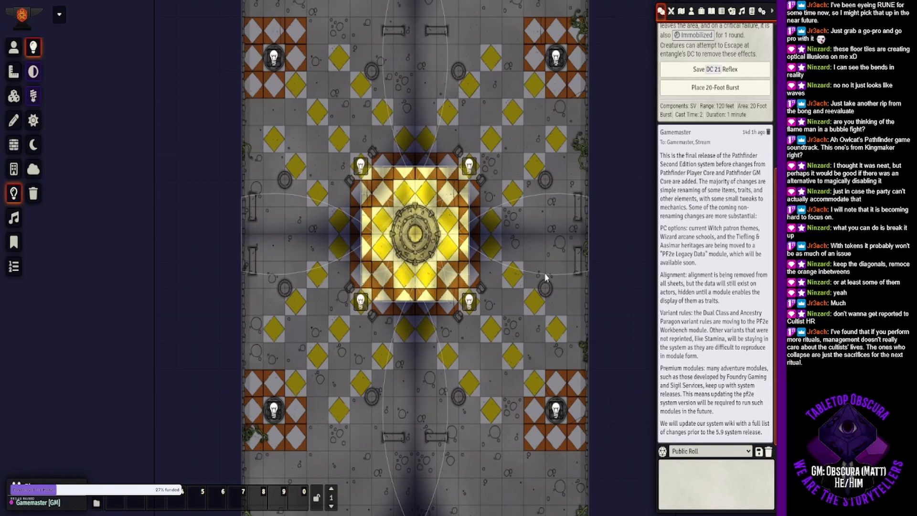
Add a light at the platform's centre, at X 1200, Y 1700, with a dim radius of 25 ft and bright radius of 45 ft.
{"action": "mouse_move", "coordinate": [515, 209]}
{"action": "left_mouse_down"}
{"action": "mouse_move", "coordinate": [484, 139]}
{"action": "mouse_move", "coordinate": [511, 216]}
{"action": "left_mouse_up"}
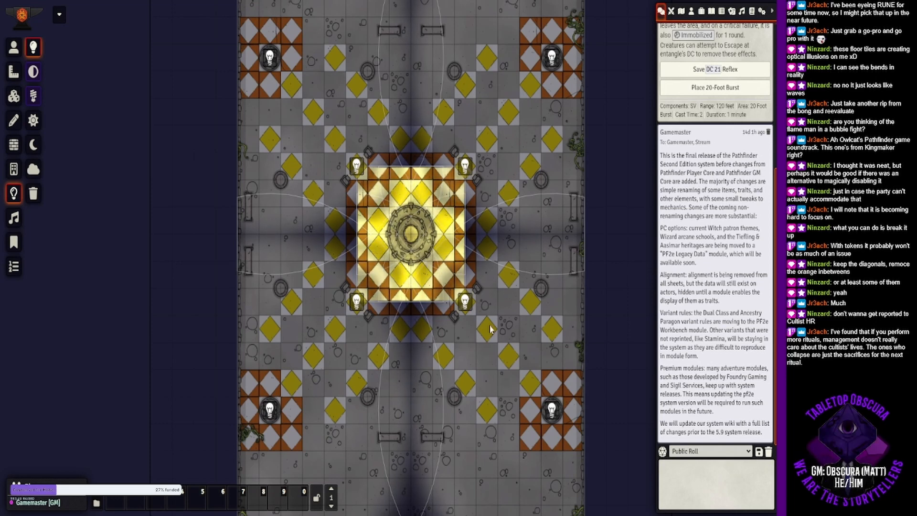
{"action": "scroll", "coordinate": [515, 310], "scroll_direction": "up", "scroll_amount": 2}
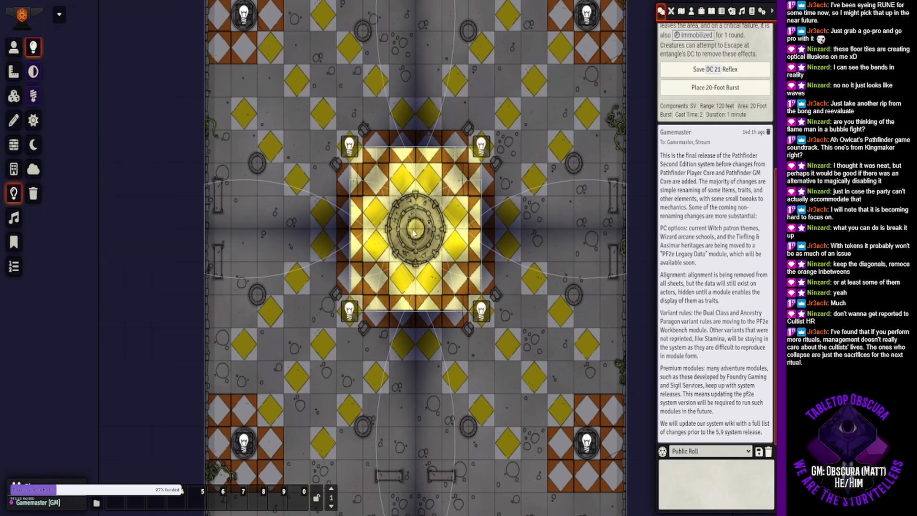
{"action": "left_click_drag", "start_coordinate": [416, 232], "coordinate": [286, 242]}
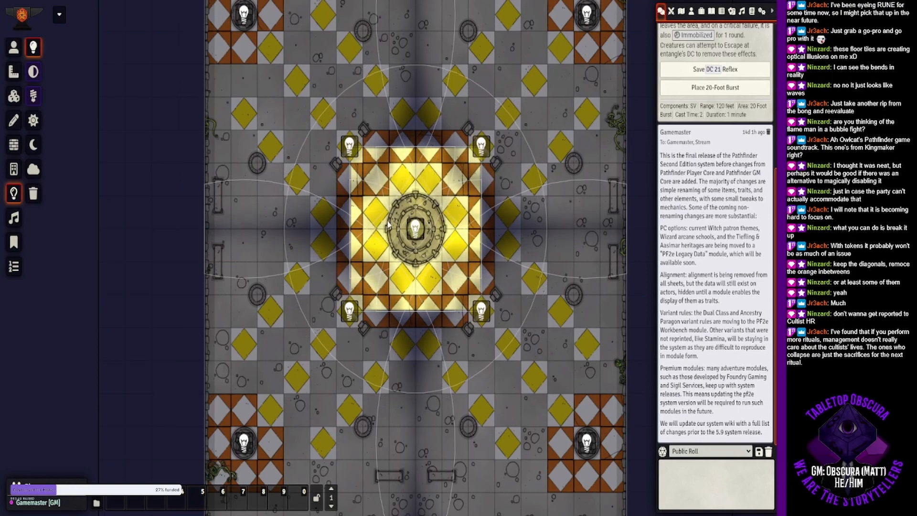
{"action": "double_click", "coordinate": [415, 228]}
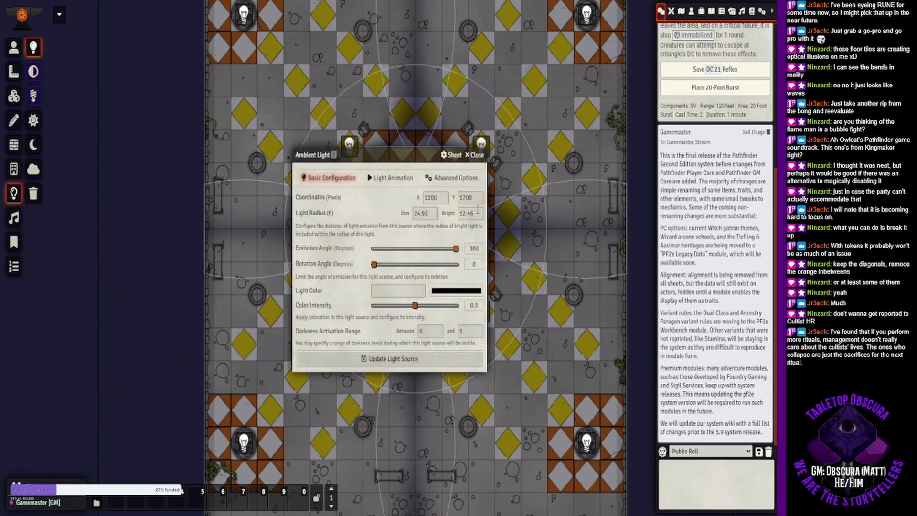
{"action": "double_click", "coordinate": [431, 213]}
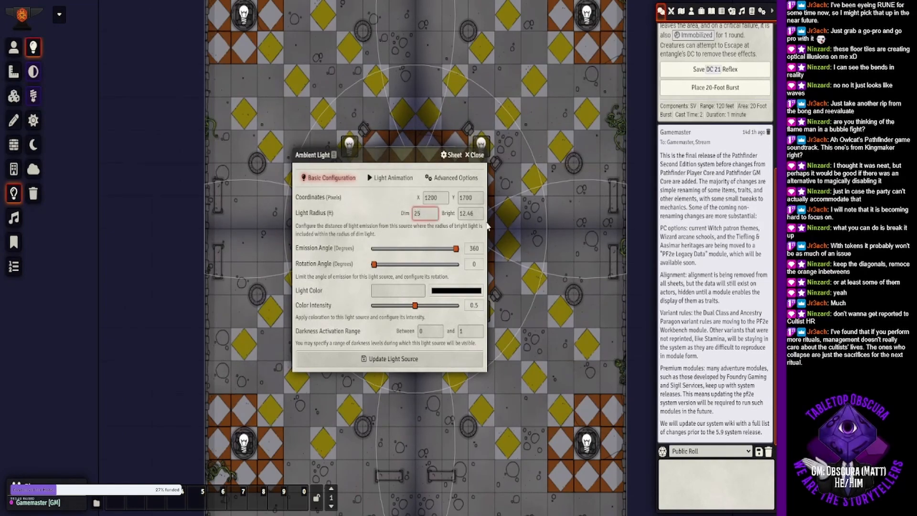
{"action": "left_click_drag", "start_coordinate": [478, 213], "coordinate": [441, 216]}
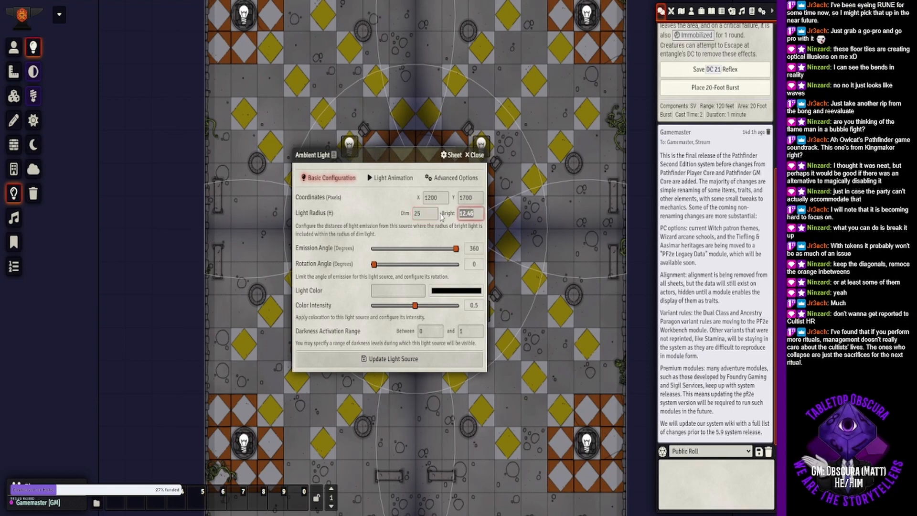
{"action": "type", "text": "45"}
{"action": "left_click", "coordinate": [371, 230]}
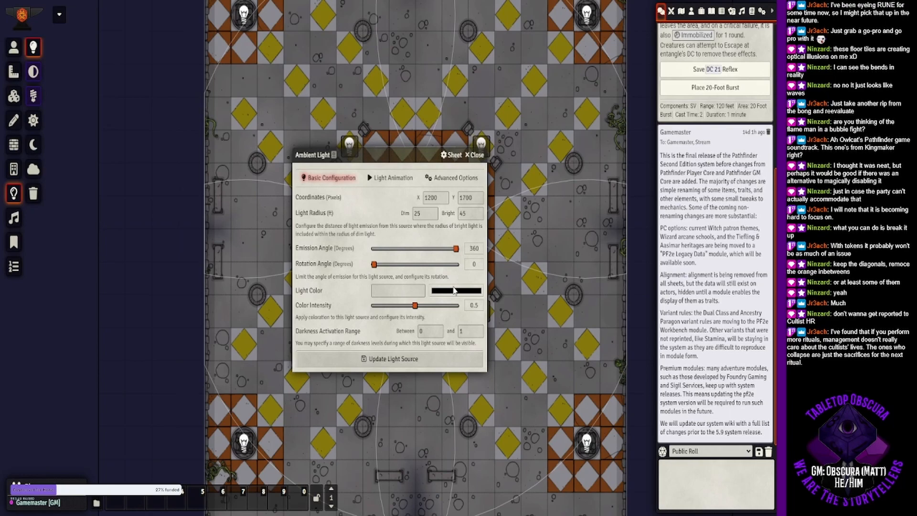
Give the platform's centre light the yellow colour #d6e600 and a colour intensity of 0.1, and update it.
{"action": "left_click", "coordinate": [378, 306]}
{"action": "left_click", "coordinate": [393, 358]}
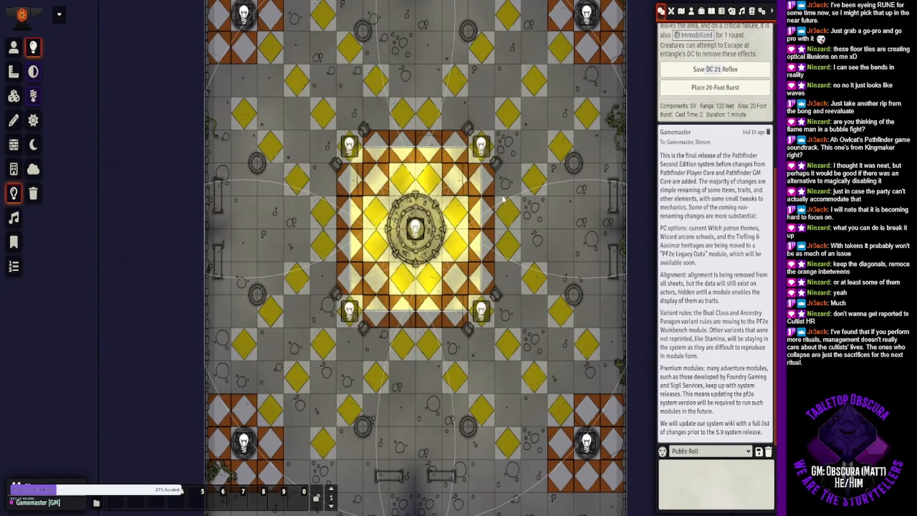
{"action": "double_click", "coordinate": [415, 232]}
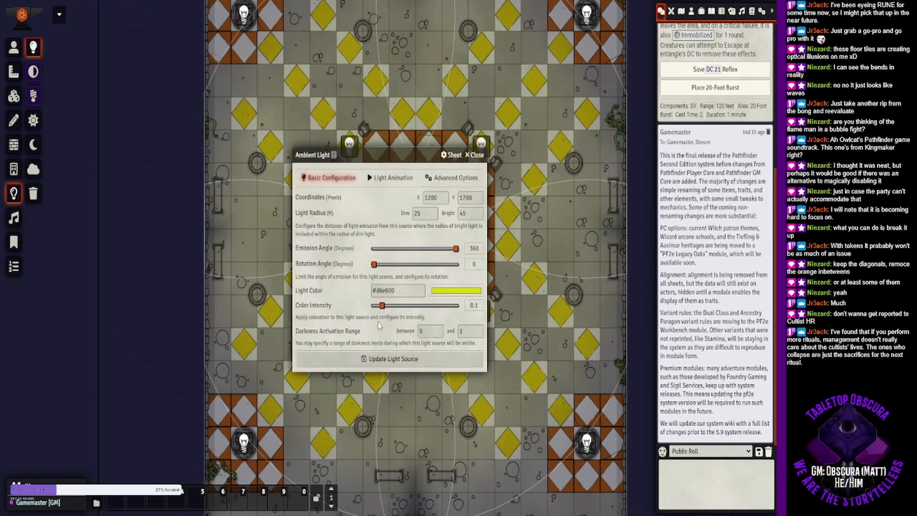
{"action": "left_click", "coordinate": [388, 362]}
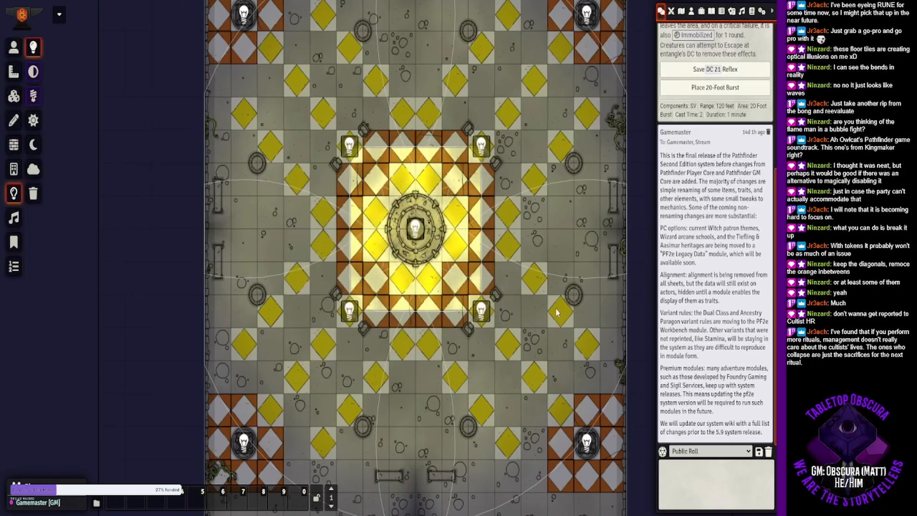
Switch off the platform's centre light and its four corner lights.
{"action": "right_click", "coordinate": [414, 229]}
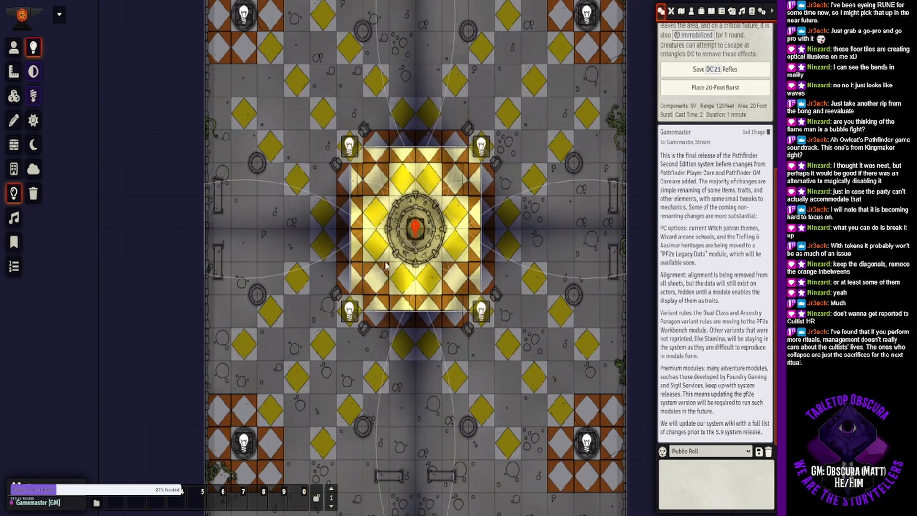
{"action": "right_click", "coordinate": [349, 310]}
{"action": "right_click", "coordinate": [349, 146]}
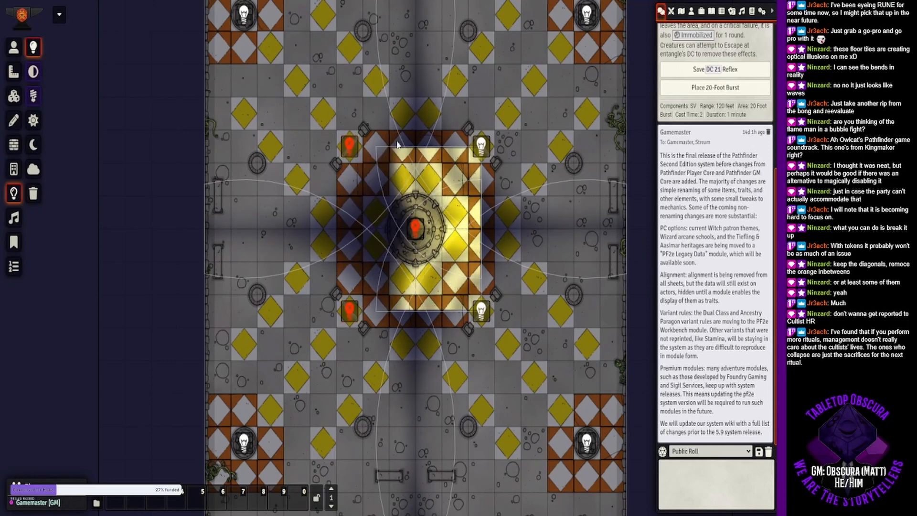
{"action": "right_click", "coordinate": [487, 147]}
{"action": "right_click", "coordinate": [481, 316]}
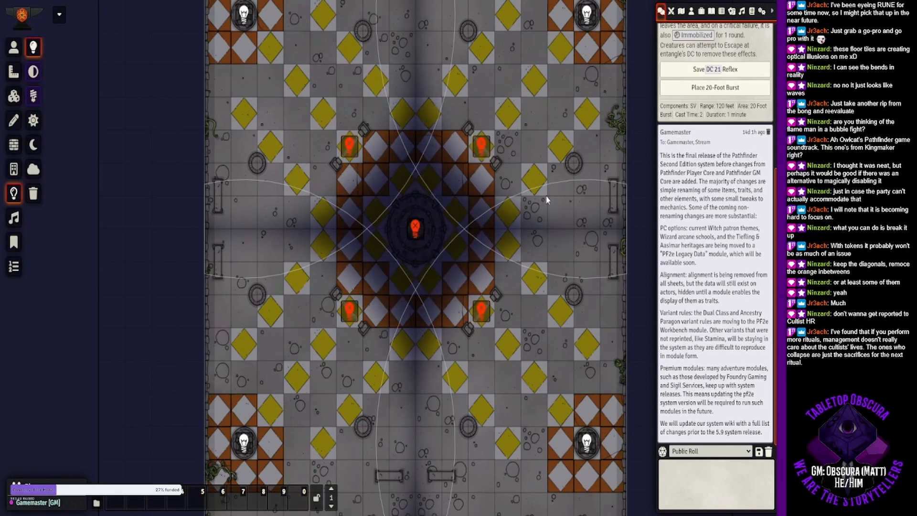
Switch off the four brazier lights in the outer corners of the map to darken the whole scene.
{"action": "left_click_drag", "start_coordinate": [526, 315], "coordinate": [517, 145]}
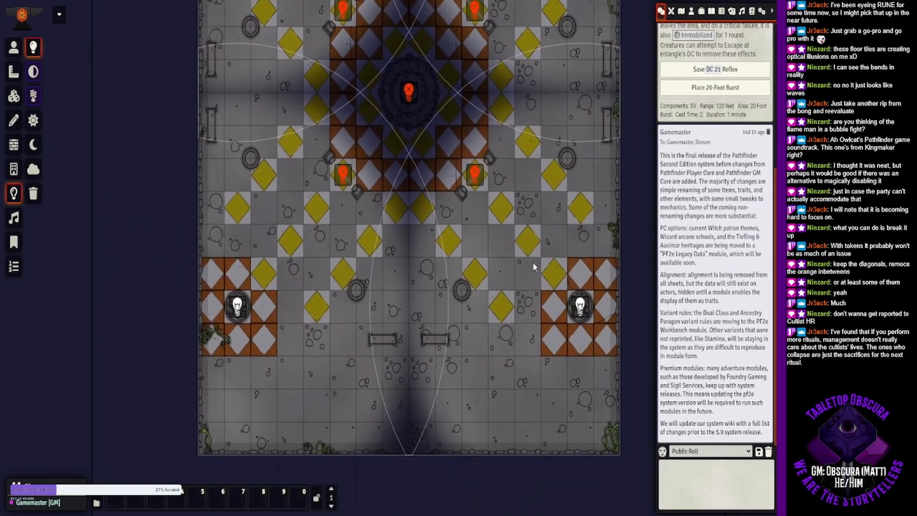
{"action": "right_click", "coordinate": [576, 297]}
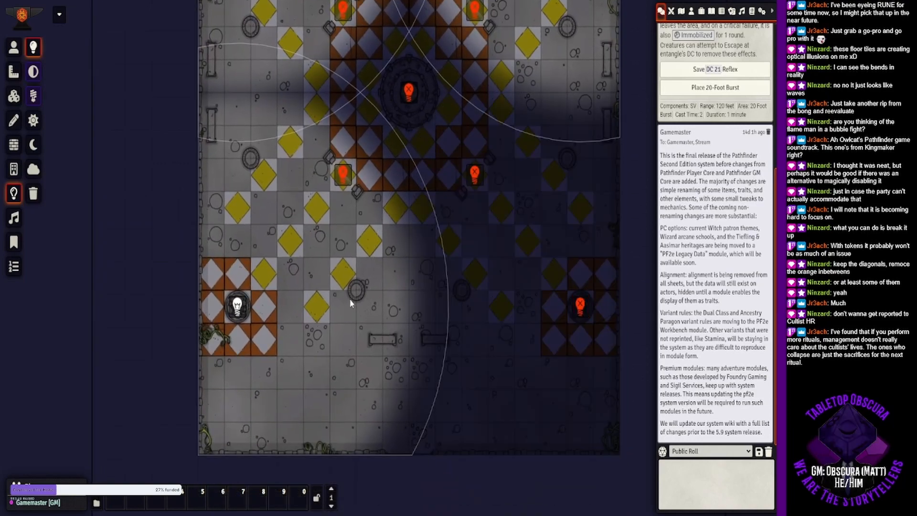
{"action": "right_click", "coordinate": [235, 306]}
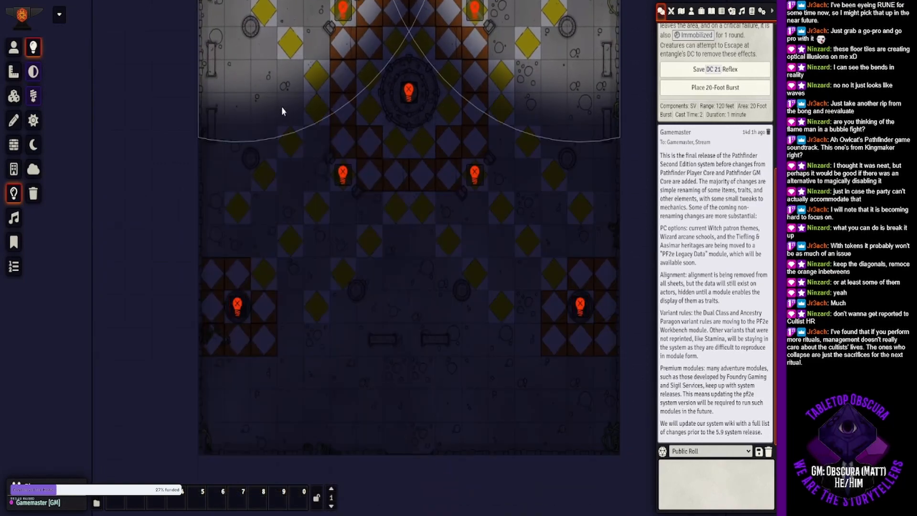
{"action": "left_click_drag", "start_coordinate": [282, 107], "coordinate": [259, 367]}
{"action": "right_click", "coordinate": [215, 142]}
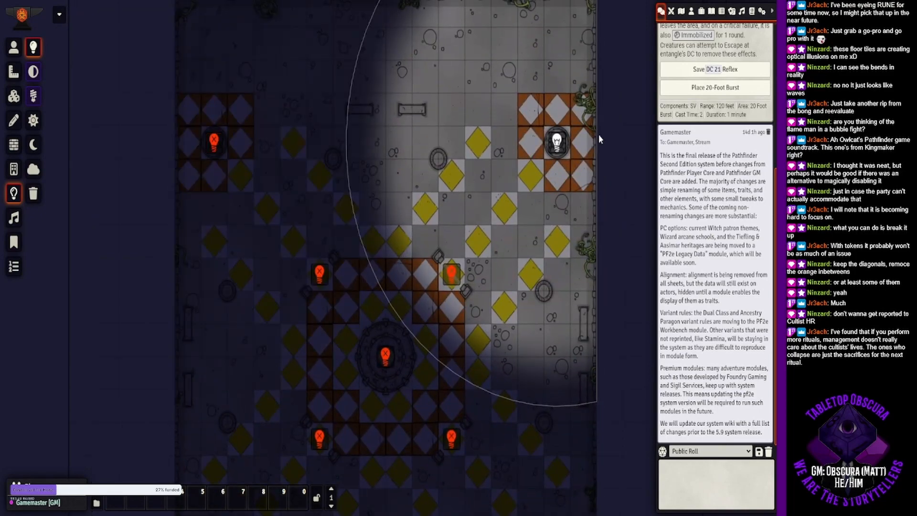
{"action": "right_click", "coordinate": [558, 145]}
{"action": "left_click_drag", "start_coordinate": [492, 320], "coordinate": [471, 203]}
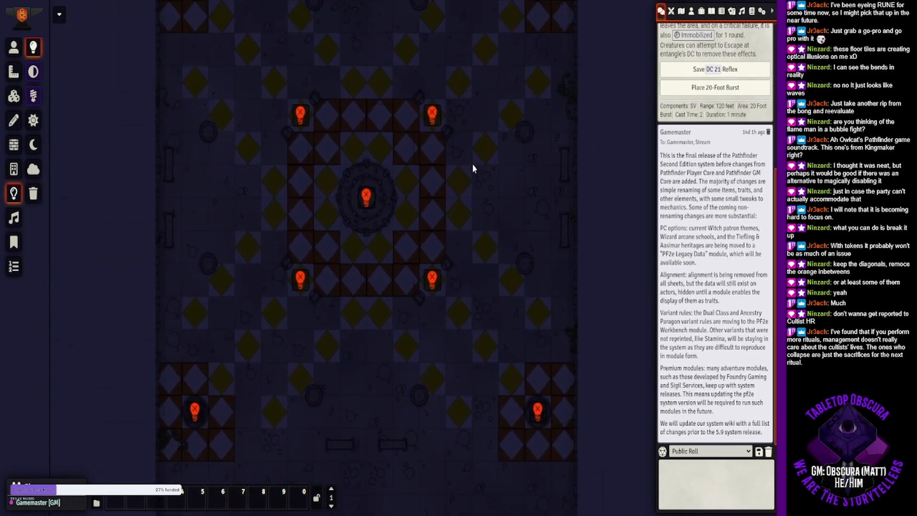
{"action": "scroll", "coordinate": [468, 210], "scroll_direction": "down", "scroll_amount": 2}
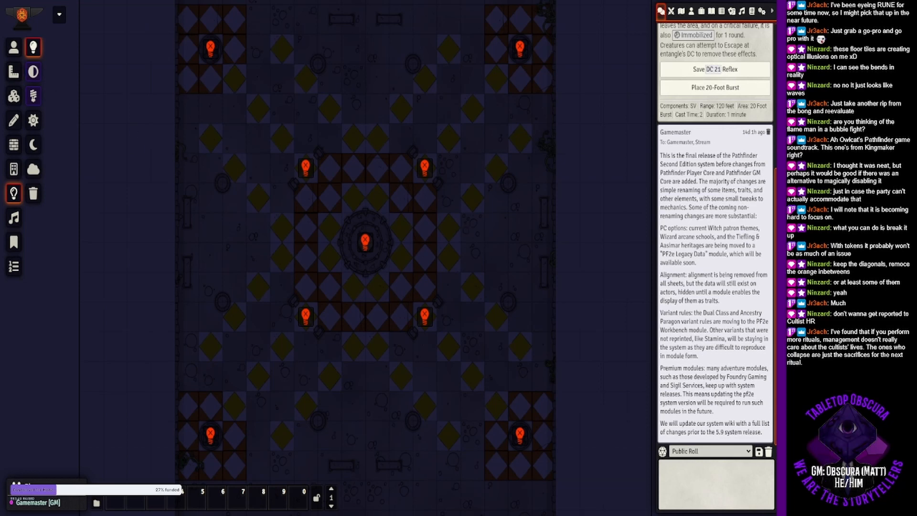
Place a Fetchfisher token from the Level 5 actors on the upper part of the central platform.
{"action": "left_click", "coordinate": [14, 48]}
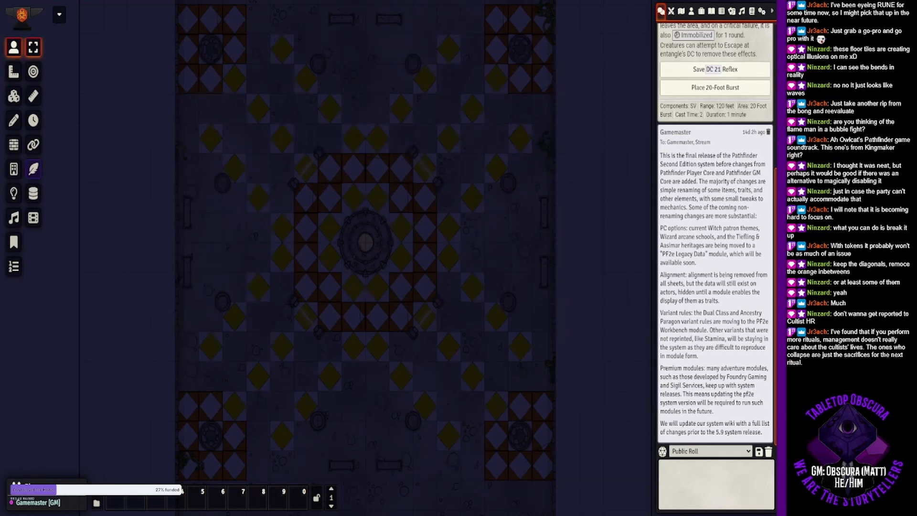
{"action": "left_click", "coordinate": [692, 12]}
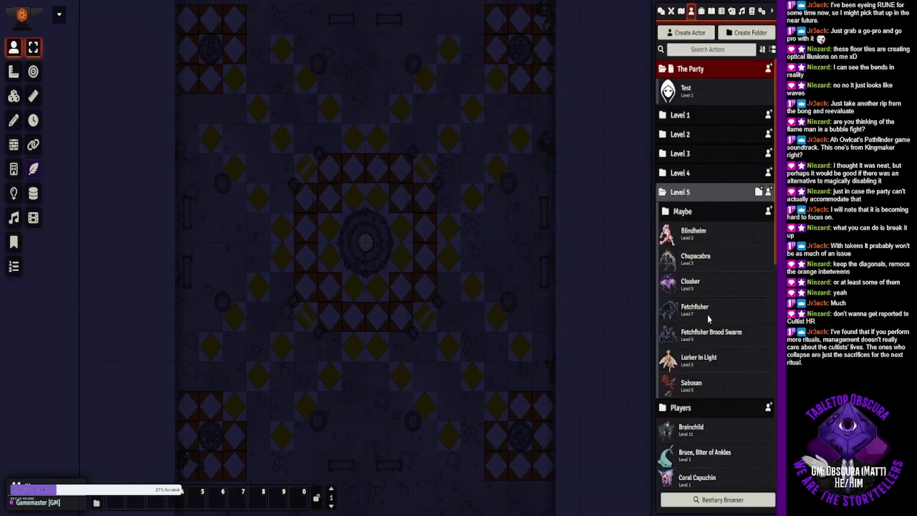
{"action": "left_click_drag", "start_coordinate": [696, 311], "coordinate": [366, 175]}
{"action": "left_click_drag", "start_coordinate": [394, 209], "coordinate": [377, 174]}
View the Fetchfisher's full artwork from its creature sheet and read the description of its Shadow Step action.
{"action": "double_click", "coordinate": [377, 174]}
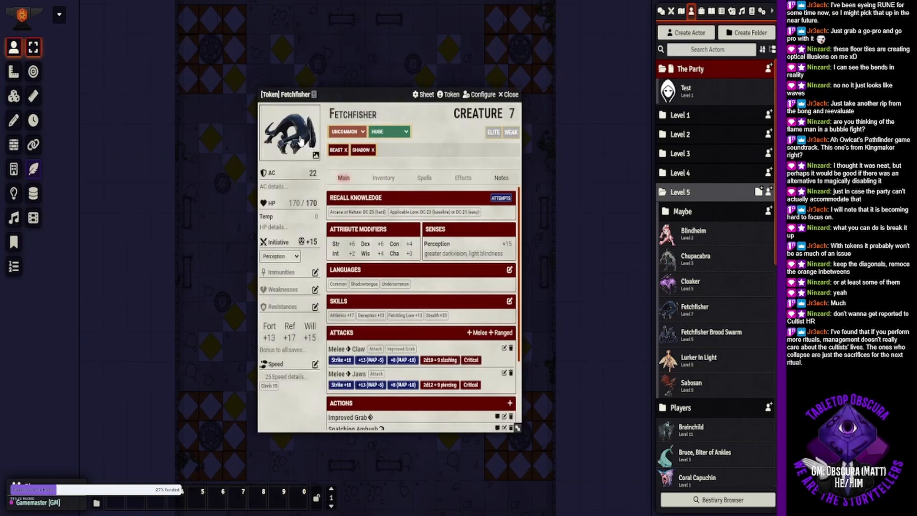
{"action": "left_click", "coordinate": [316, 159]}
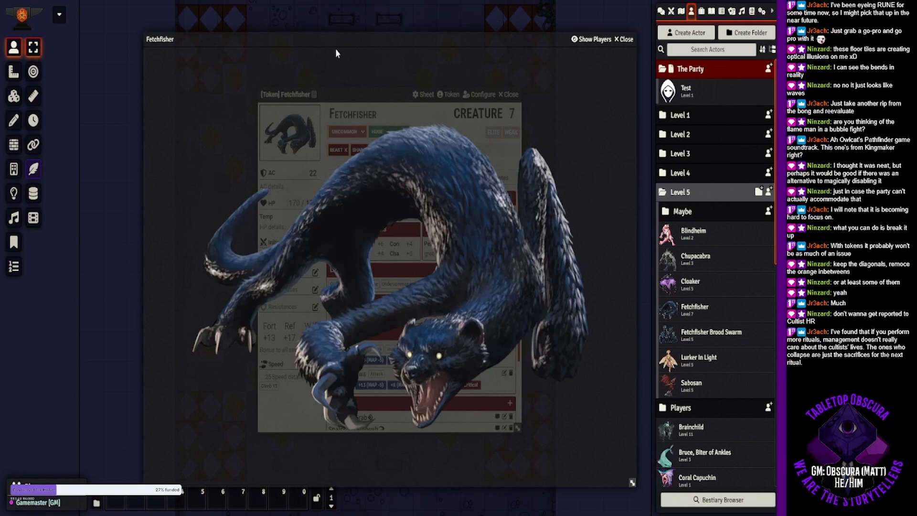
{"action": "left_click", "coordinate": [629, 39]}
{"action": "scroll", "coordinate": [435, 333], "scroll_direction": "down", "scroll_amount": 2}
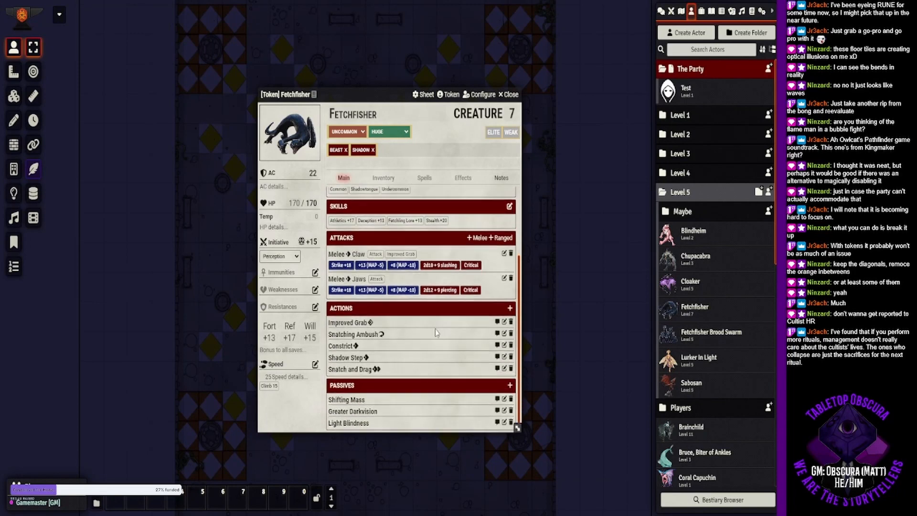
{"action": "left_click", "coordinate": [354, 358]}
{"action": "scroll", "coordinate": [387, 329], "scroll_direction": "down", "scroll_amount": 2}
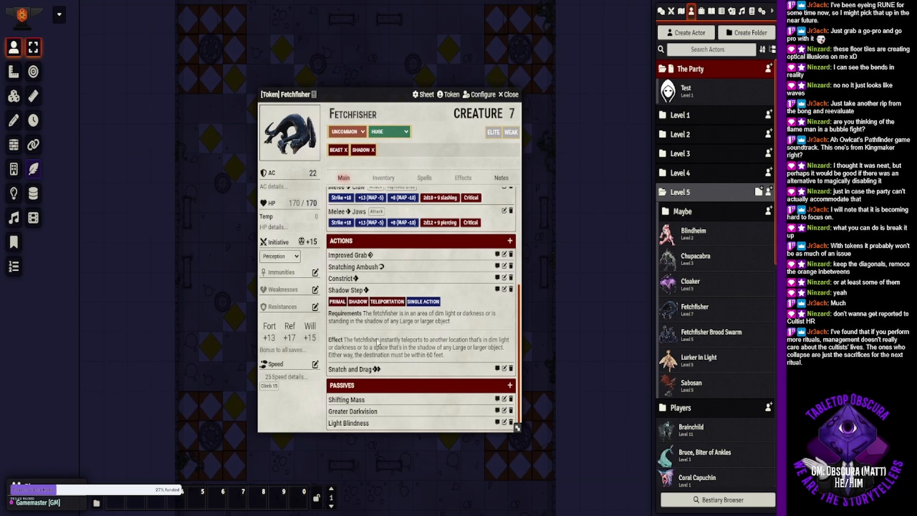
Read the Shifting Mass description on the Fetchfisher's sheet, close the sheet and move the token just above the central platform.
{"action": "left_click", "coordinate": [346, 399]}
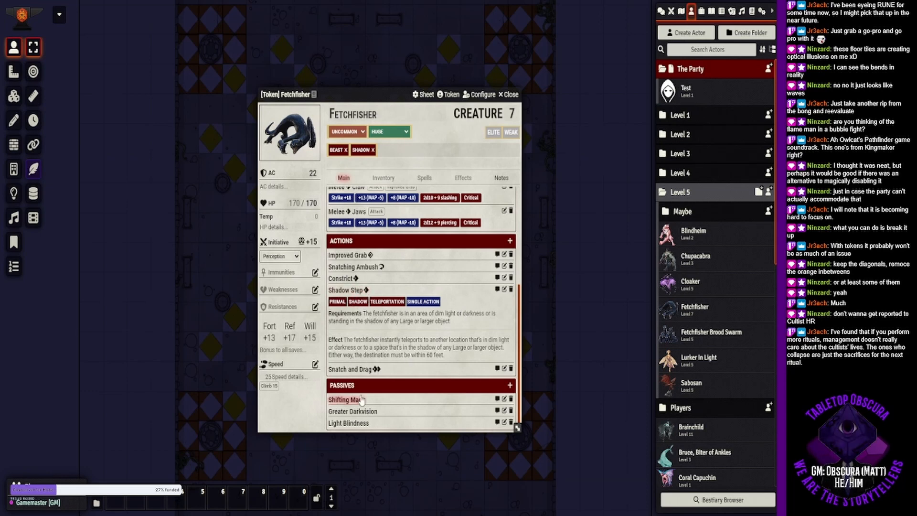
{"action": "scroll", "coordinate": [403, 355], "scroll_direction": "down", "scroll_amount": 2}
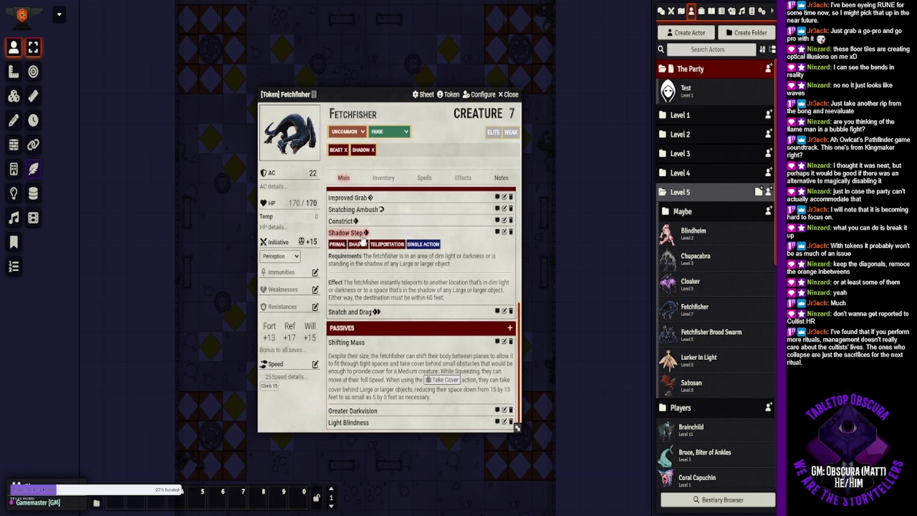
{"action": "left_click", "coordinate": [348, 343]}
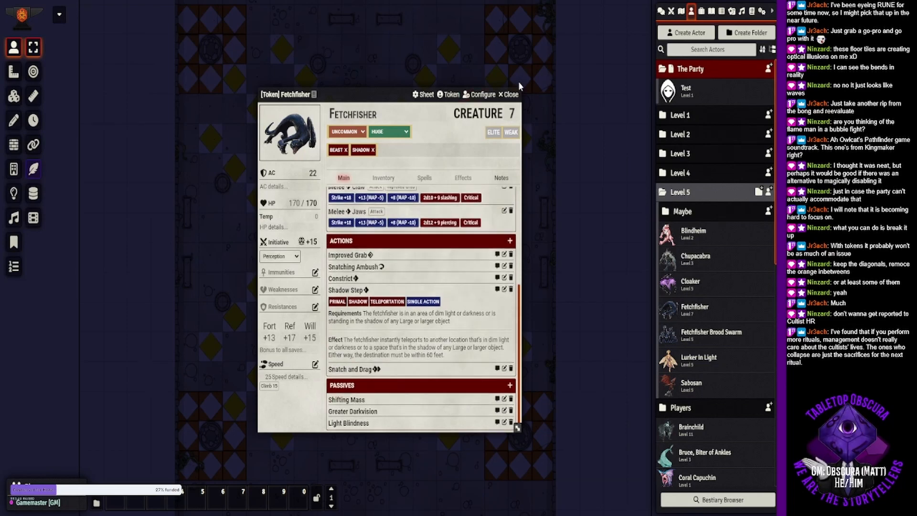
{"action": "left_click", "coordinate": [510, 95]}
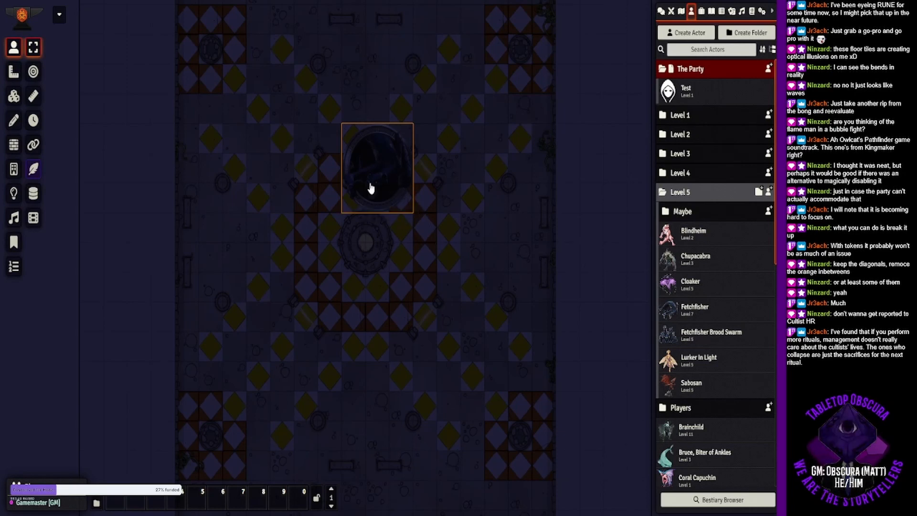
{"action": "left_click_drag", "start_coordinate": [369, 160], "coordinate": [347, 102]}
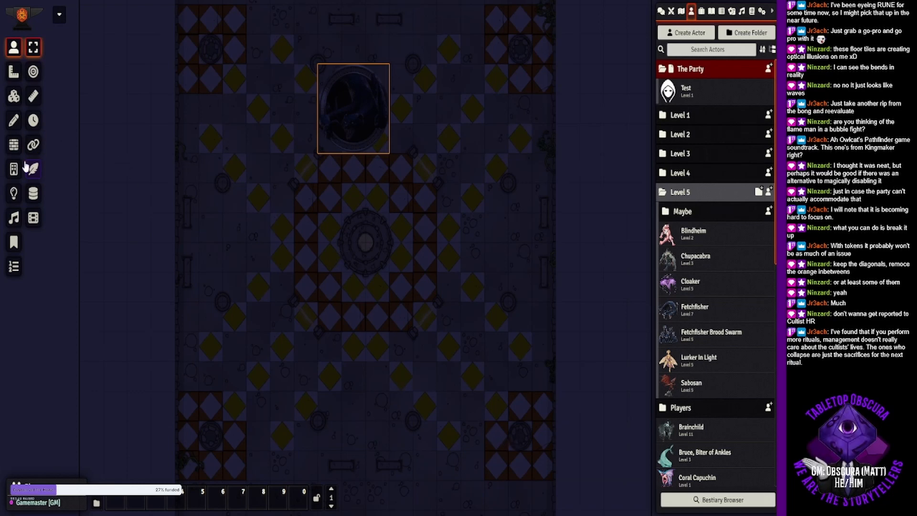
Switch on the two brazier lights in the lower corners of the map and the platform's two lower corner lights.
{"action": "left_click", "coordinate": [14, 193]}
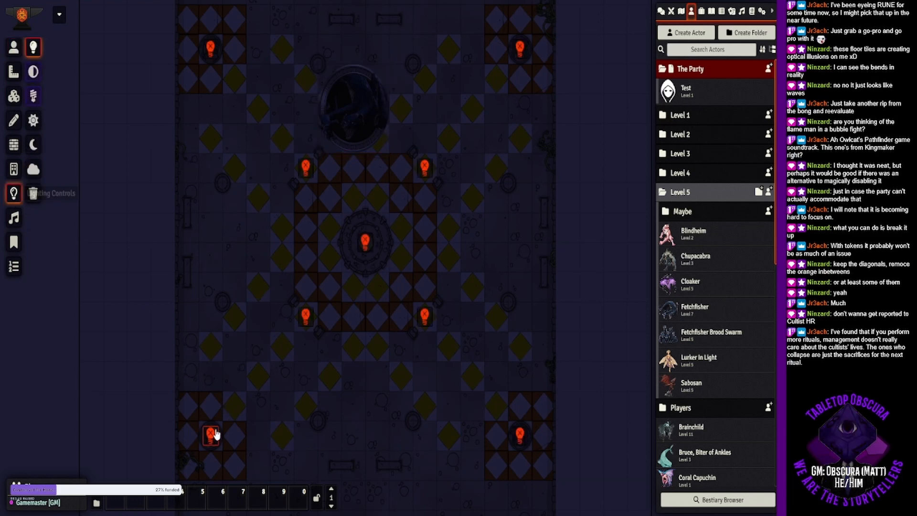
{"action": "right_click", "coordinate": [211, 434]}
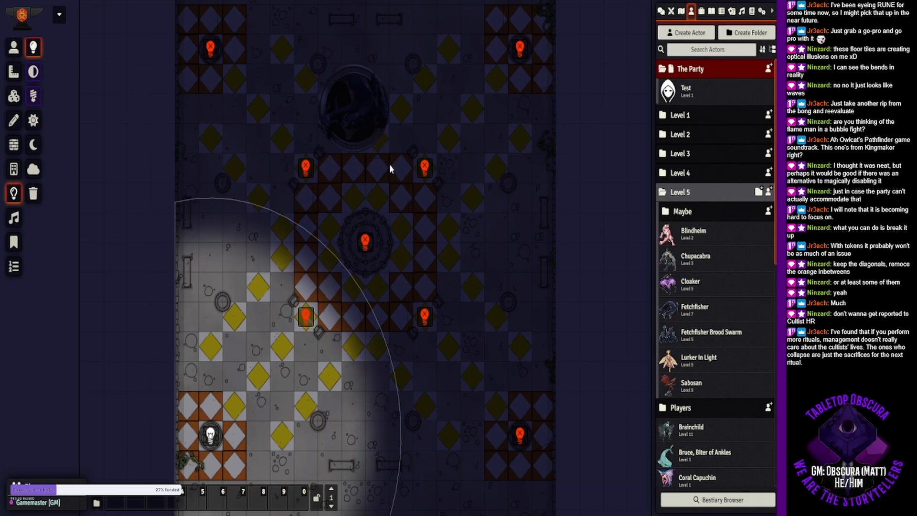
{"action": "left_click_drag", "start_coordinate": [396, 291], "coordinate": [392, 223]}
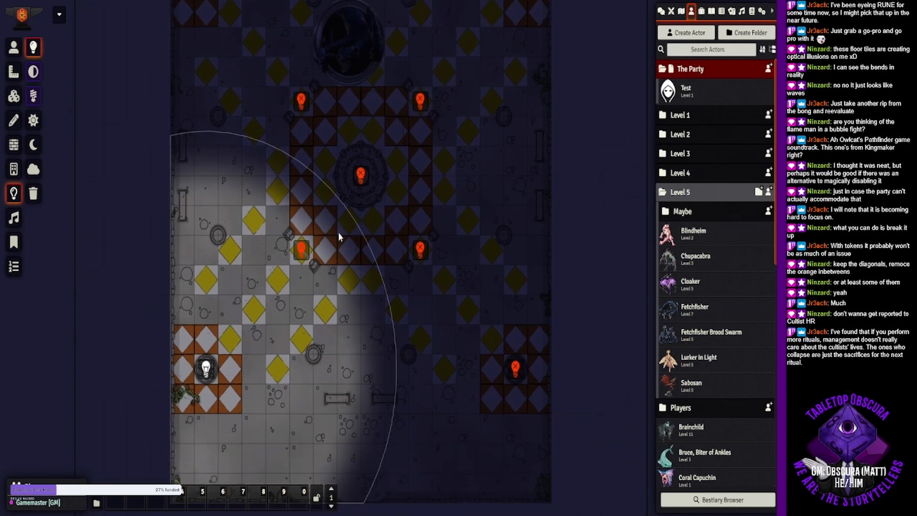
{"action": "left_click_drag", "start_coordinate": [361, 242], "coordinate": [366, 172]}
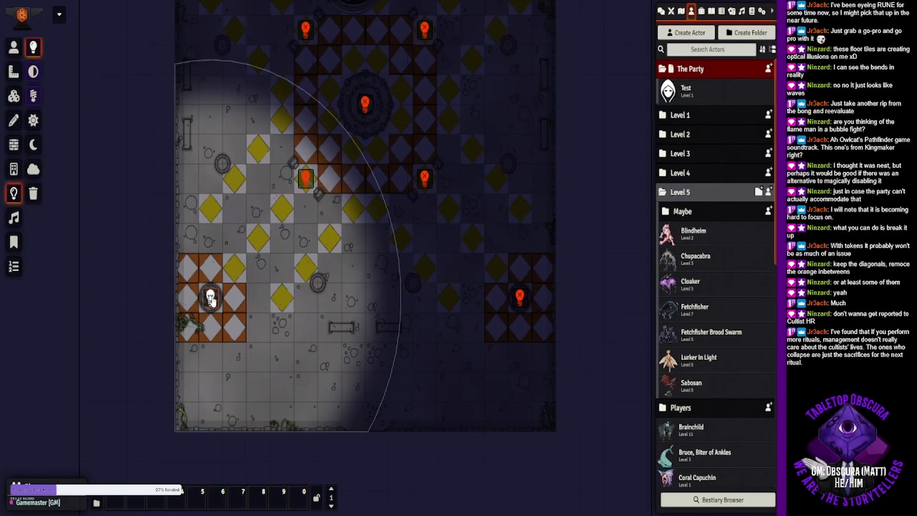
{"action": "right_click", "coordinate": [306, 178]}
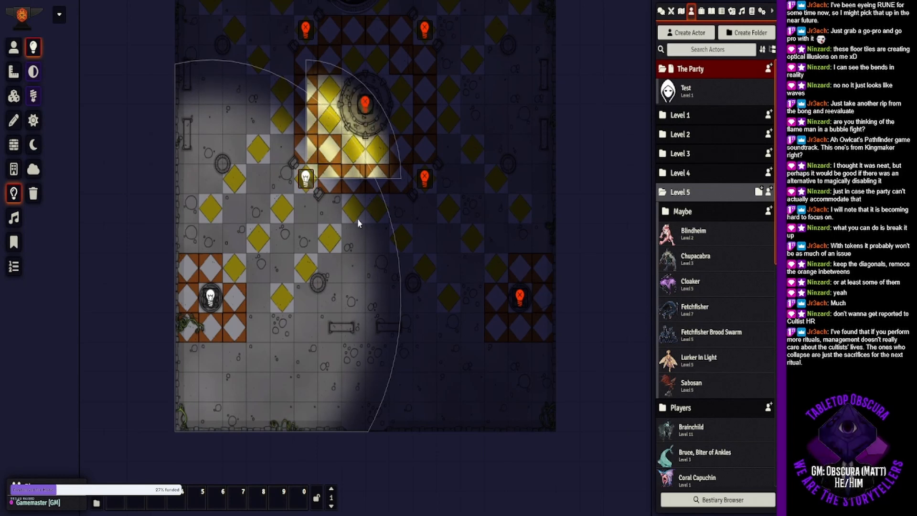
{"action": "left_click_drag", "start_coordinate": [456, 214], "coordinate": [411, 262]}
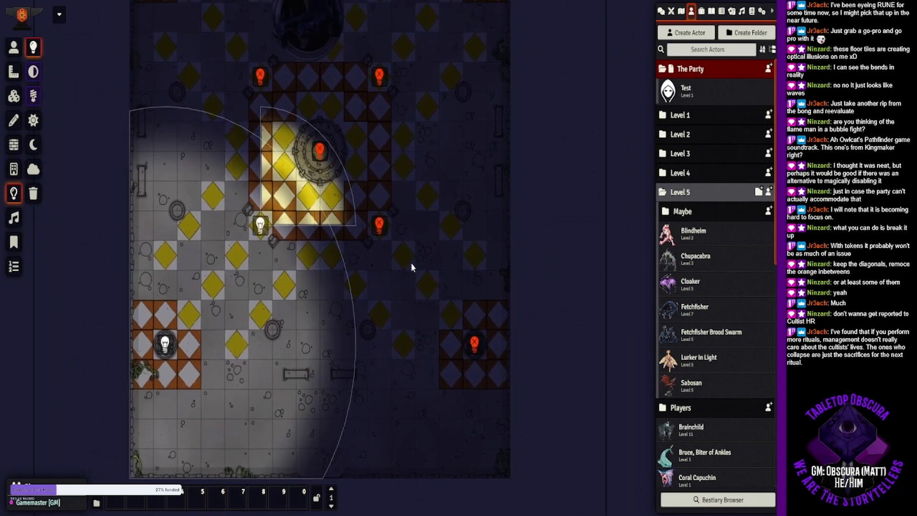
{"action": "right_click", "coordinate": [474, 343]}
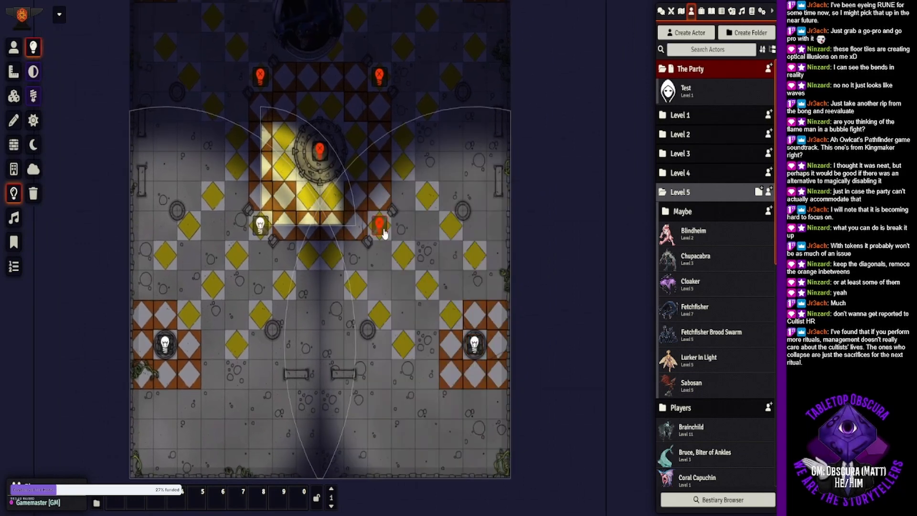
{"action": "right_click", "coordinate": [379, 224]}
Switch on the platform's two upper corner lights, the two upper brazier lights and the platform's centre light.
{"action": "left_click_drag", "start_coordinate": [422, 179], "coordinate": [434, 303]}
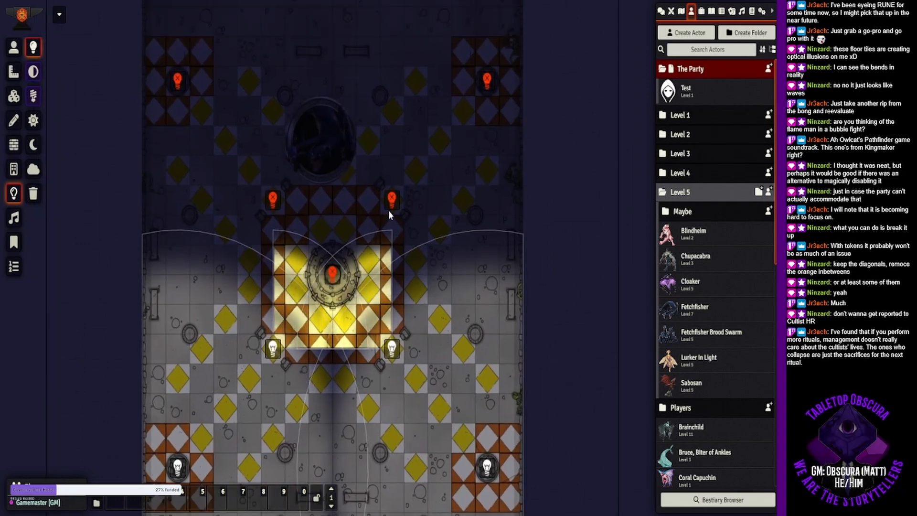
{"action": "right_click", "coordinate": [392, 200]}
{"action": "right_click", "coordinate": [272, 199]}
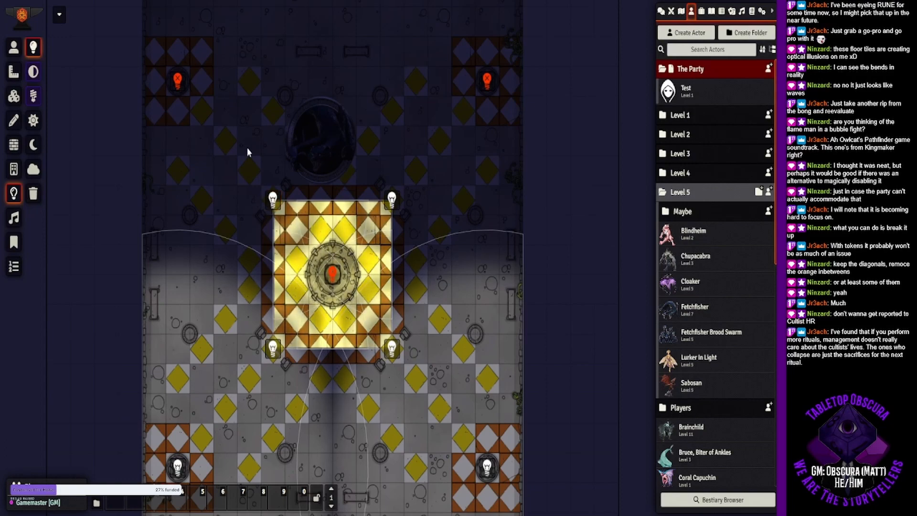
{"action": "right_click", "coordinate": [177, 82]}
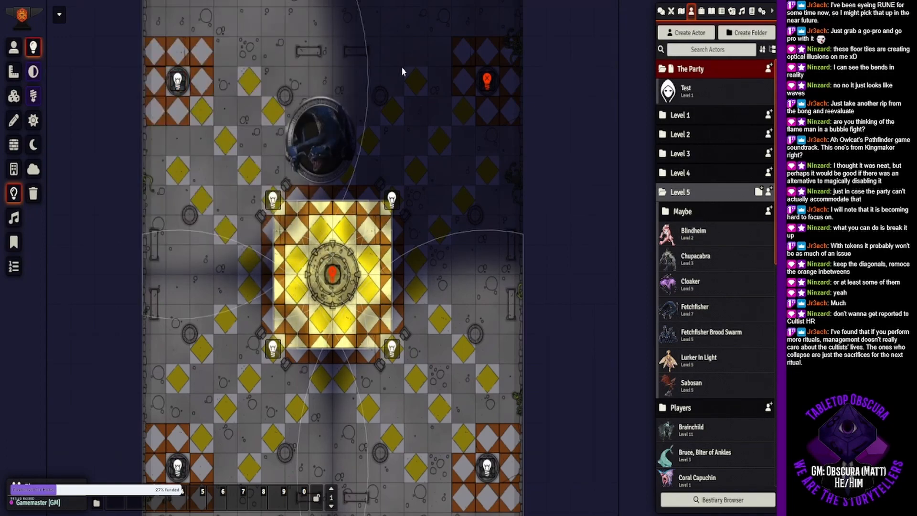
{"action": "right_click", "coordinate": [487, 80]}
{"action": "right_click", "coordinate": [334, 276]}
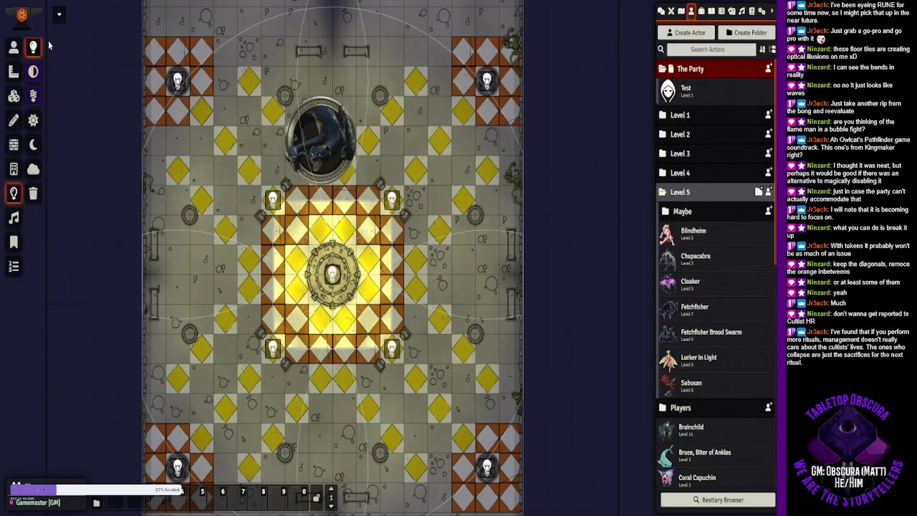
Review the fully lit battle map with the Fetchfisher token, from the platform down to the lower entrance.
{"action": "left_click", "coordinate": [13, 47]}
{"action": "left_click", "coordinate": [322, 155]}
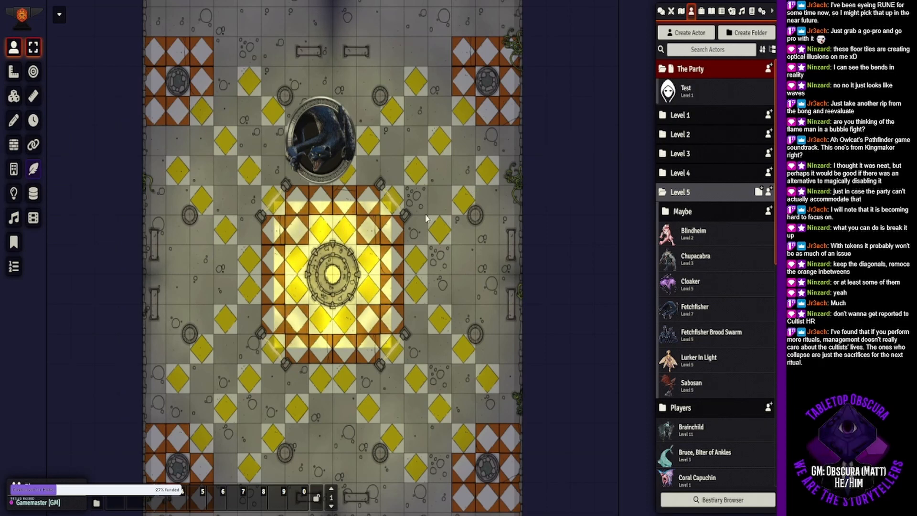
{"action": "left_click_drag", "start_coordinate": [411, 250], "coordinate": [425, 176]}
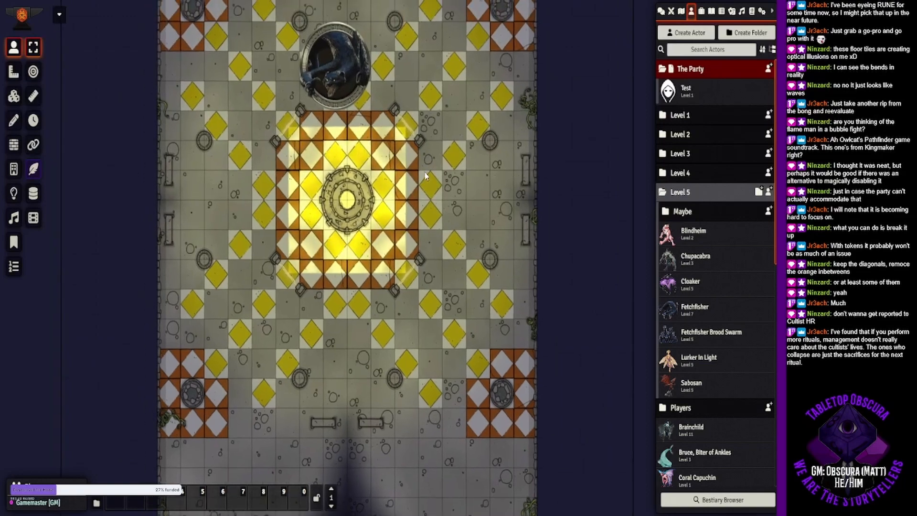
{"action": "scroll", "coordinate": [425, 175], "scroll_direction": "down", "scroll_amount": 2}
{"action": "scroll", "coordinate": [424, 173], "scroll_direction": "down", "scroll_amount": 3}
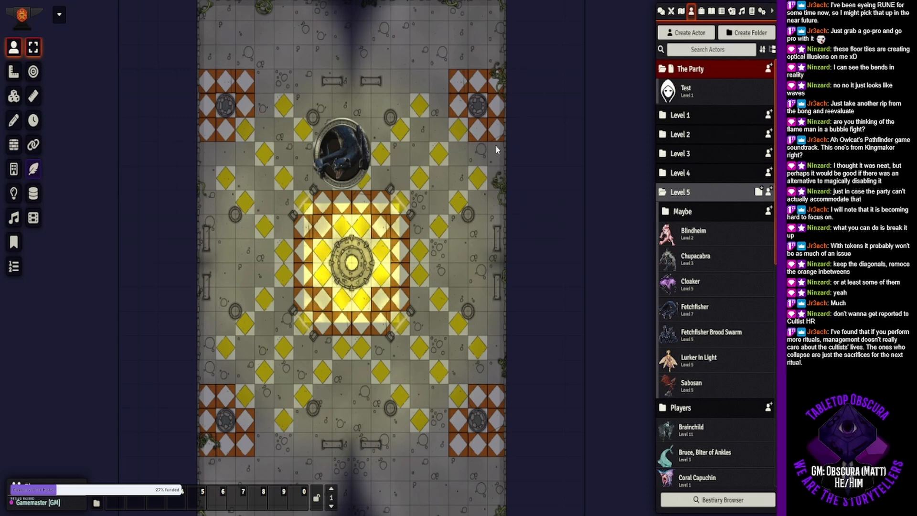
{"action": "left_click_drag", "start_coordinate": [445, 218], "coordinate": [456, 181]}
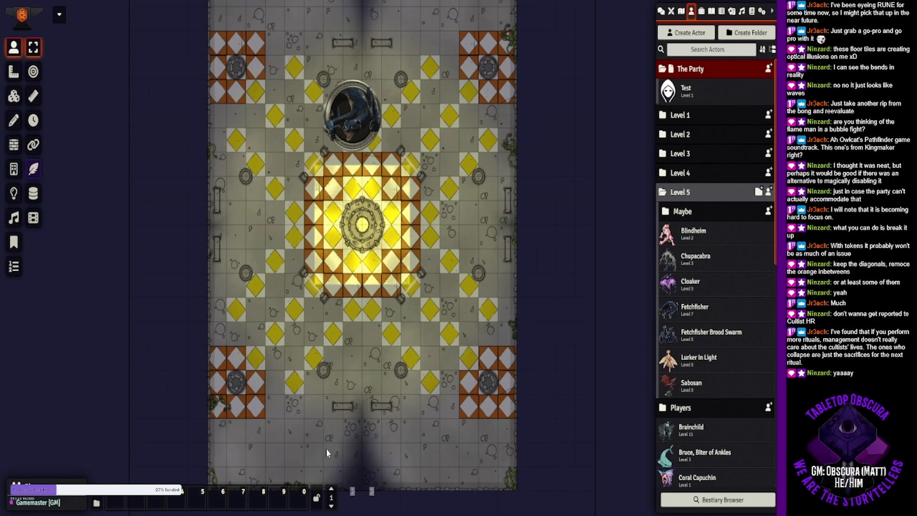
{"action": "left_click_drag", "start_coordinate": [327, 449], "coordinate": [336, 420]}
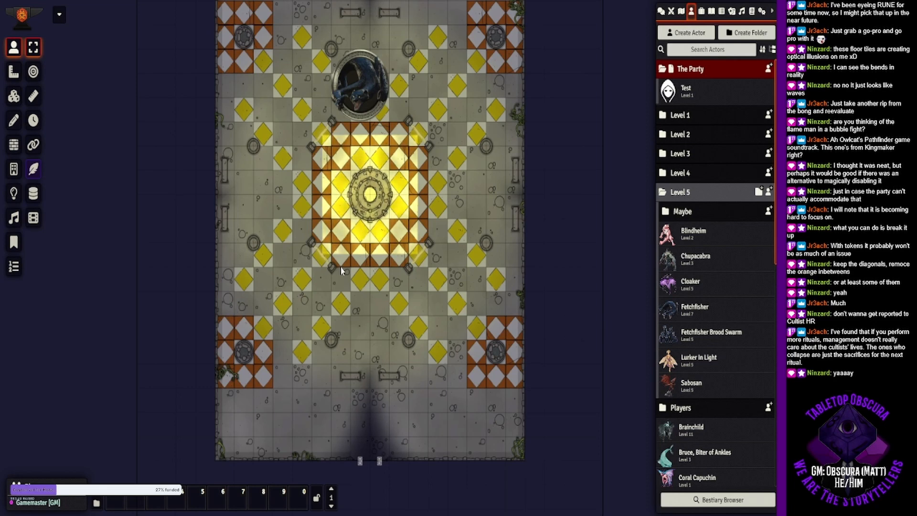
{"action": "left_click_drag", "start_coordinate": [341, 271], "coordinate": [325, 310]}
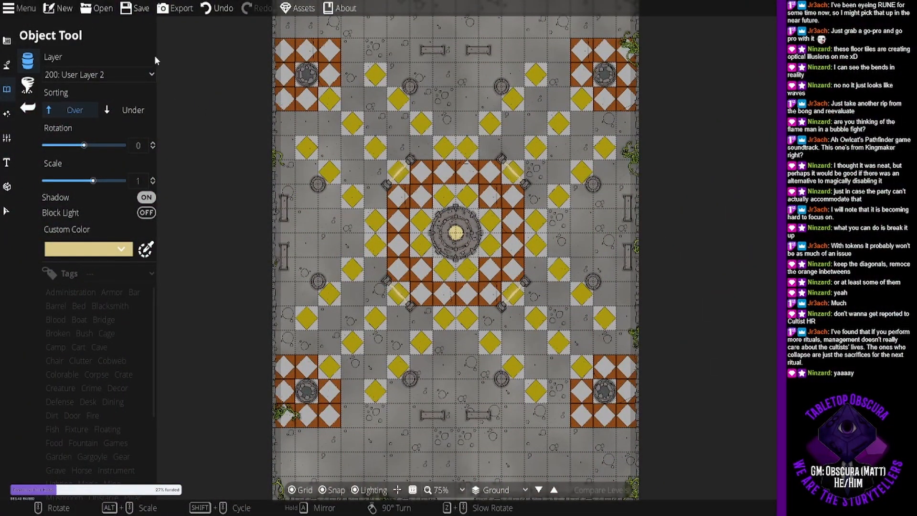
In Dungeondraft, open the harbour town map with the piers in place of the platform map.
{"action": "left_click_drag", "start_coordinate": [389, 195], "coordinate": [388, 225]}
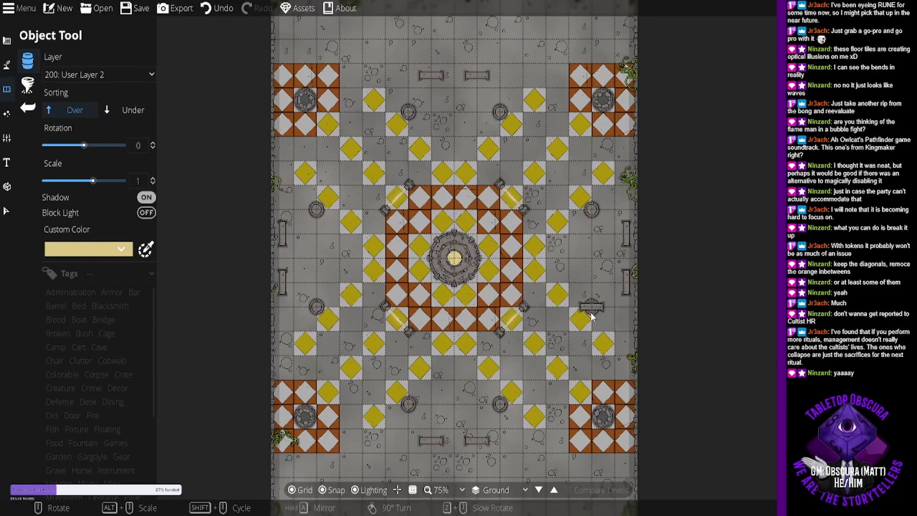
{"action": "left_click", "coordinate": [92, 10]}
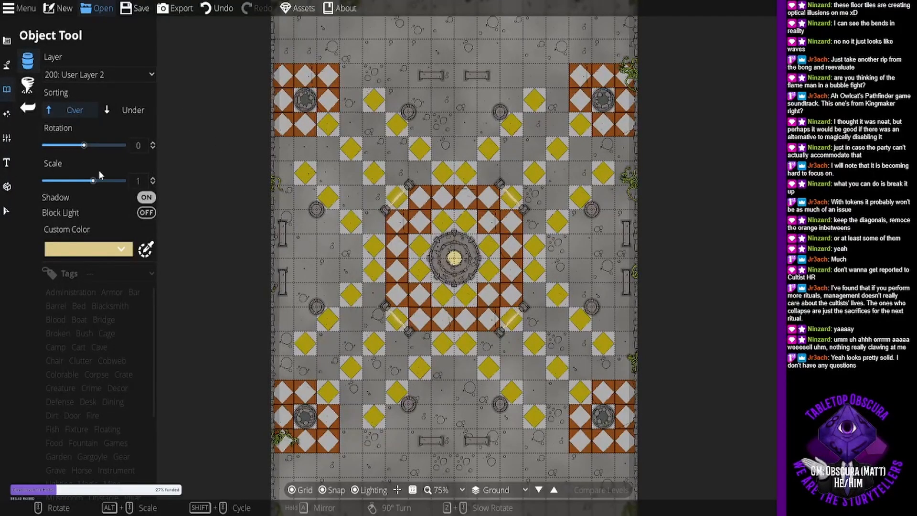
{"action": "left_click", "coordinate": [388, 253]}
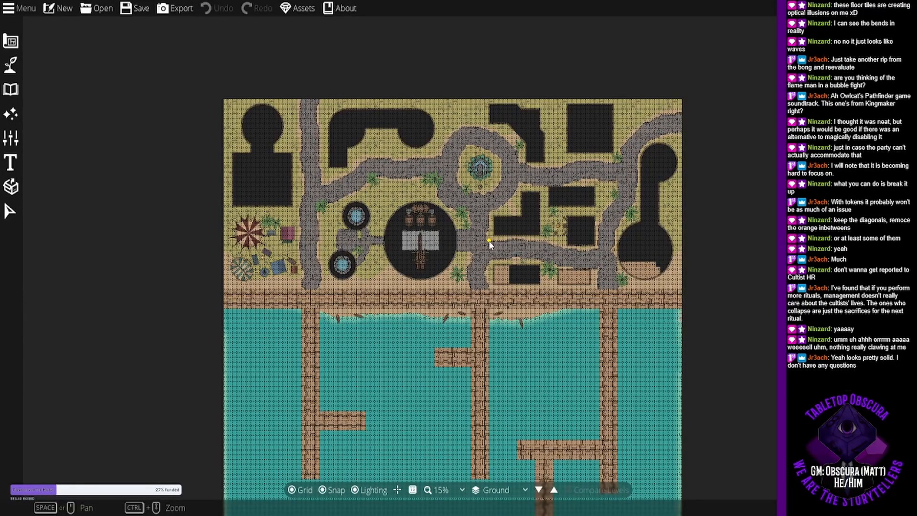
Examine the harbour town's round building, the boardwalk and the streets around the L-shaped building.
{"action": "scroll", "coordinate": [503, 280], "scroll_direction": "up", "scroll_amount": 8}
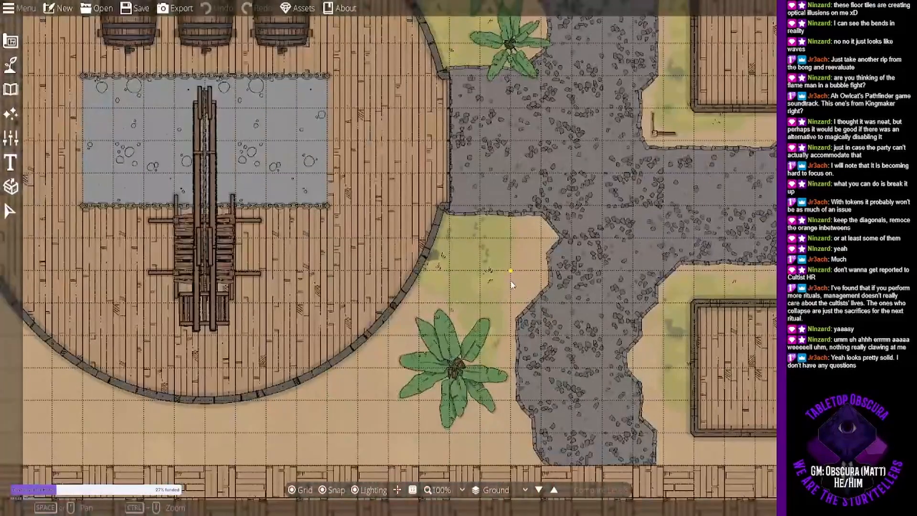
{"action": "scroll", "coordinate": [511, 281], "scroll_direction": "down", "scroll_amount": 1}
{"action": "left_click_drag", "start_coordinate": [430, 380], "coordinate": [546, 278]}
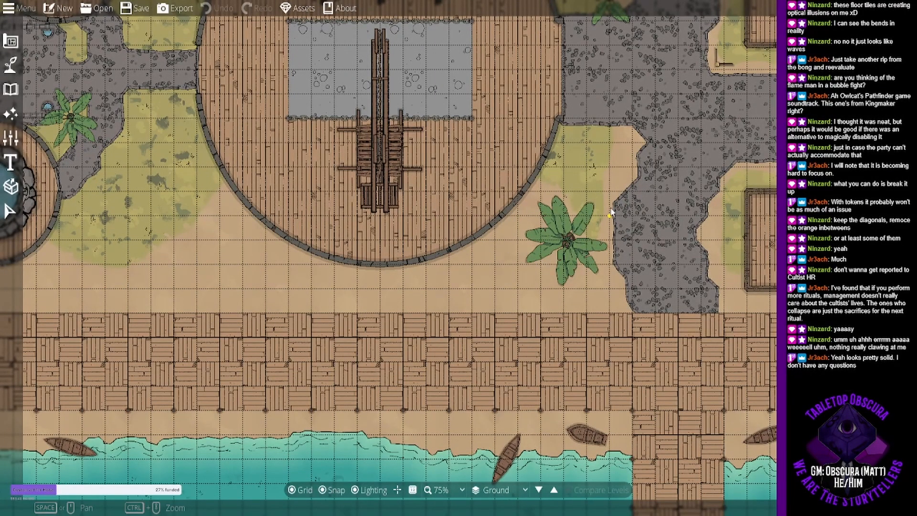
{"action": "left_click_drag", "start_coordinate": [614, 210], "coordinate": [386, 326]}
{"action": "left_click_drag", "start_coordinate": [584, 176], "coordinate": [525, 368]}
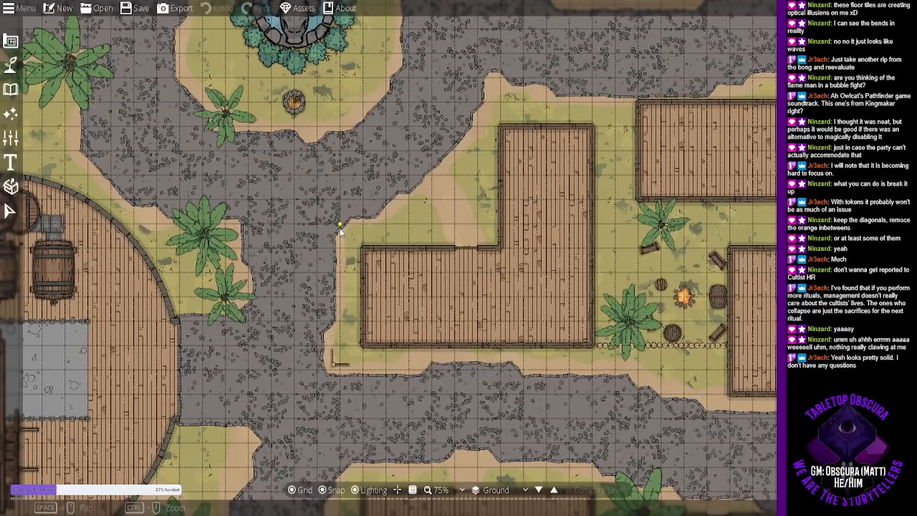
{"action": "left_click_drag", "start_coordinate": [340, 232], "coordinate": [336, 214]}
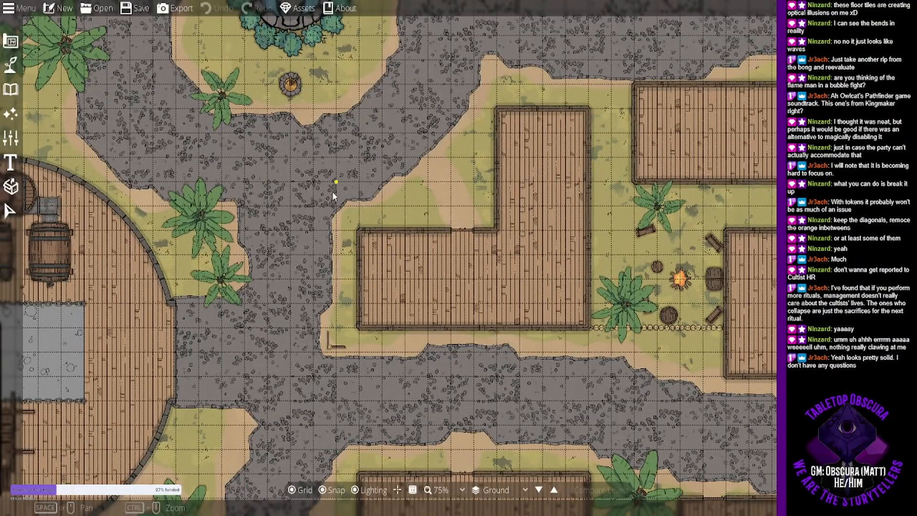
Examine the L-shaped building, the town's street layout and the large curved building north of the cobbled street.
{"action": "left_click", "coordinate": [10, 63]}
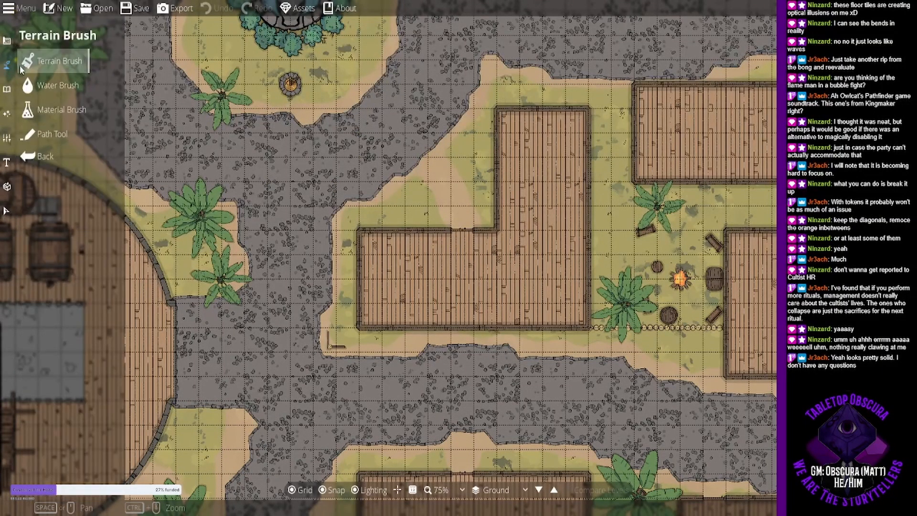
{"action": "left_click", "coordinate": [11, 50]}
{"action": "left_click", "coordinate": [9, 87]}
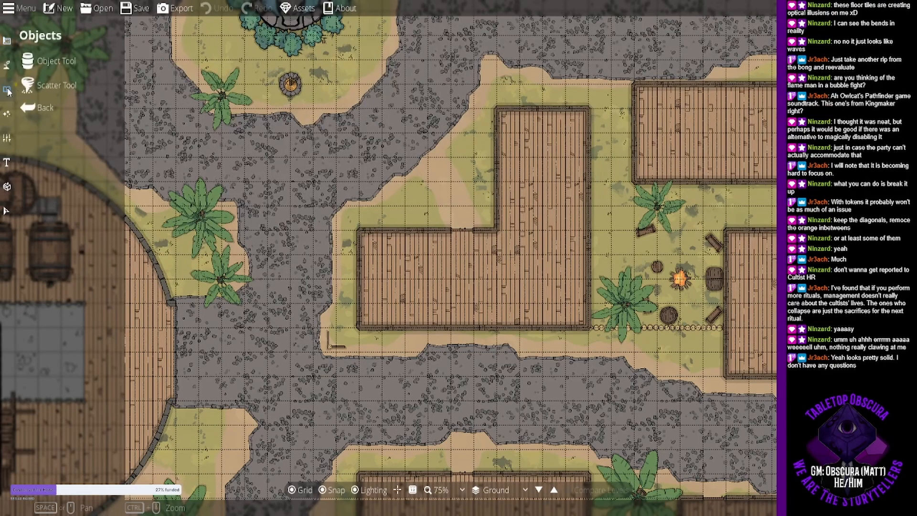
{"action": "left_click", "coordinate": [46, 58]}
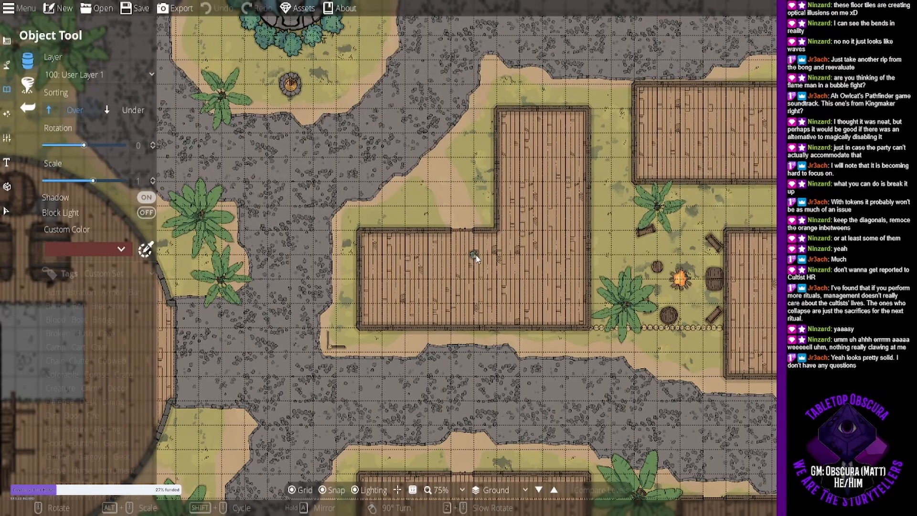
{"action": "scroll", "coordinate": [508, 280], "scroll_direction": "up", "scroll_amount": 4}
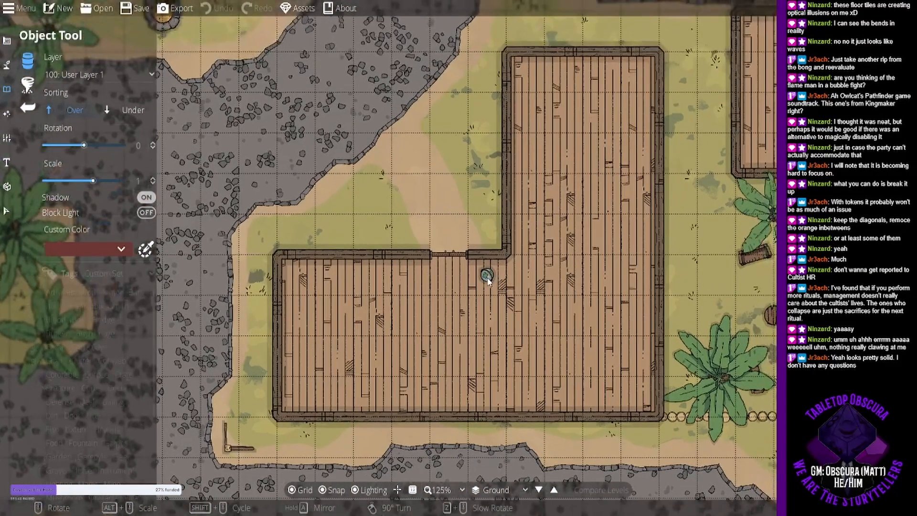
{"action": "left_click_drag", "start_coordinate": [488, 281], "coordinate": [487, 296]}
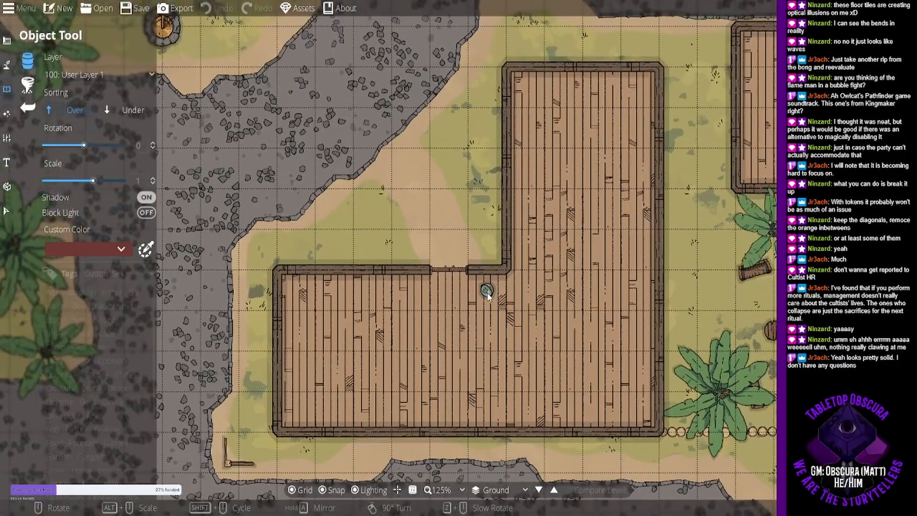
{"action": "scroll", "coordinate": [651, 199], "scroll_direction": "down", "scroll_amount": 5}
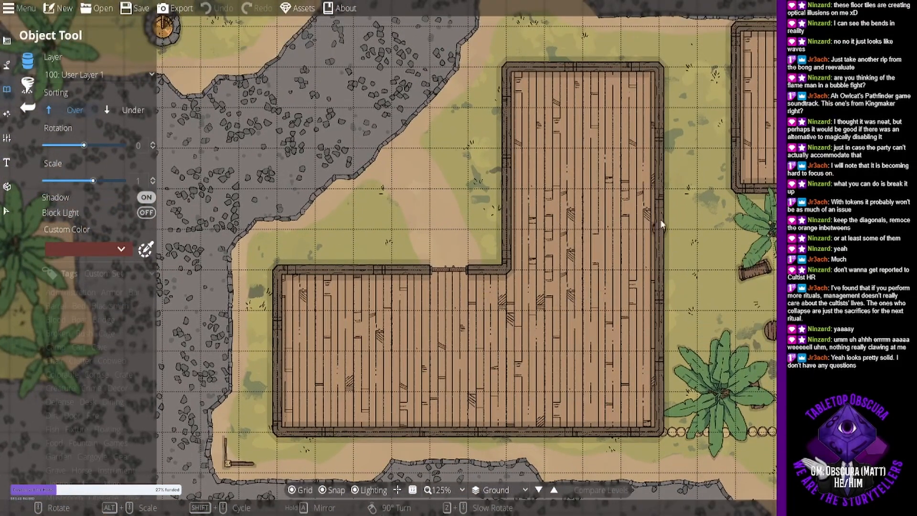
{"action": "scroll", "coordinate": [649, 196], "scroll_direction": "up", "scroll_amount": 1}
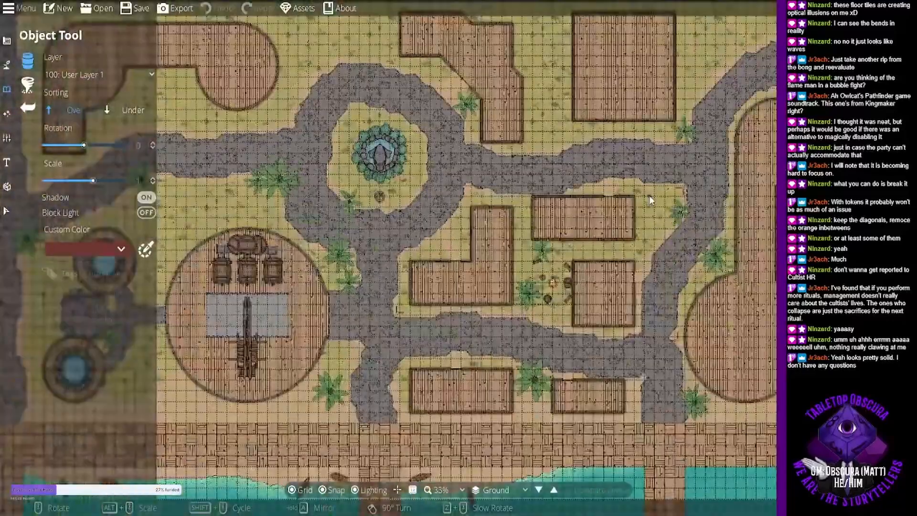
{"action": "left_click_drag", "start_coordinate": [227, 185], "coordinate": [576, 234]}
{"action": "scroll", "coordinate": [576, 234], "scroll_direction": "up", "scroll_amount": 3}
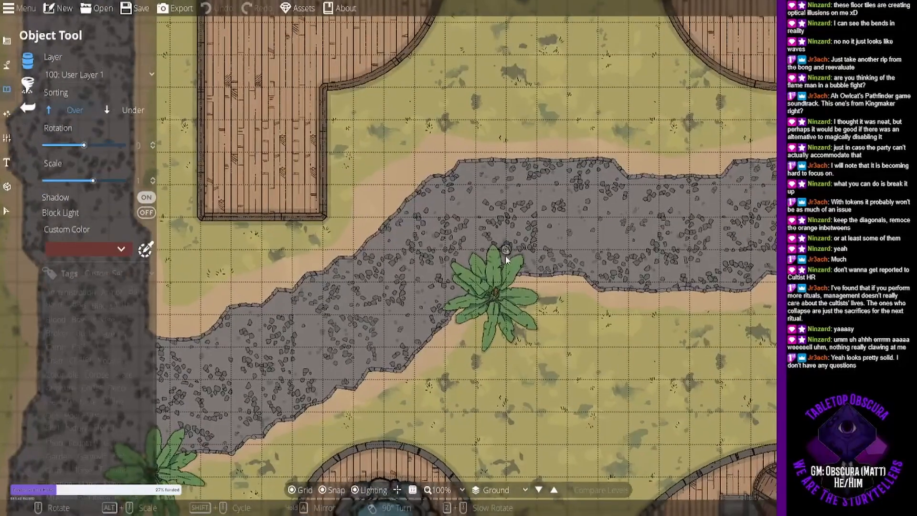
{"action": "left_click_drag", "start_coordinate": [502, 269], "coordinate": [477, 413]}
{"action": "left_click_drag", "start_coordinate": [481, 256], "coordinate": [445, 381]}
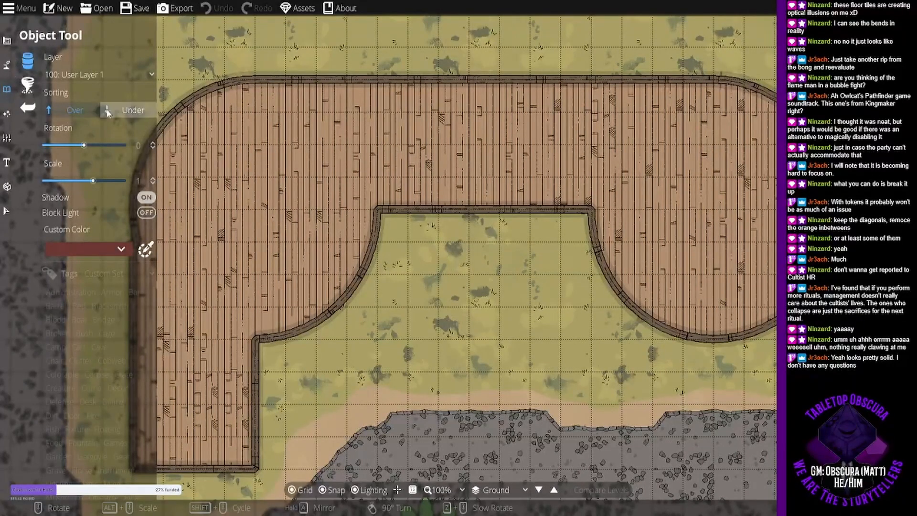
Place a two-square-wide door, rotated 180 degrees, in the recessed straight south wall of the large curved building.
{"action": "left_click", "coordinate": [7, 40]}
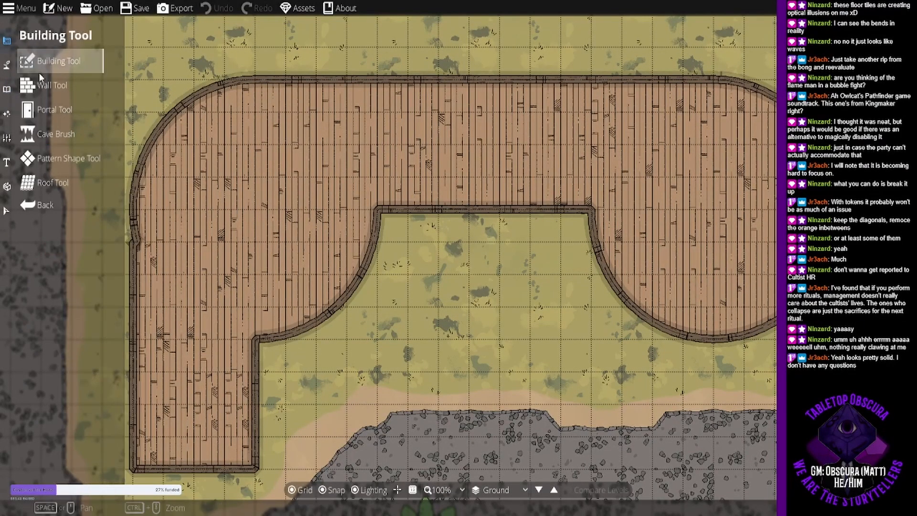
{"action": "left_click", "coordinate": [29, 111]}
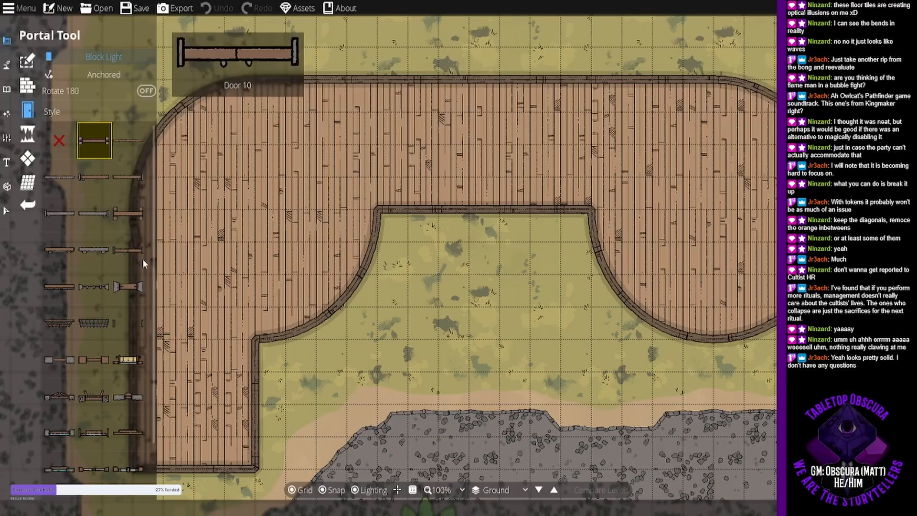
{"action": "left_click", "coordinate": [142, 255]}
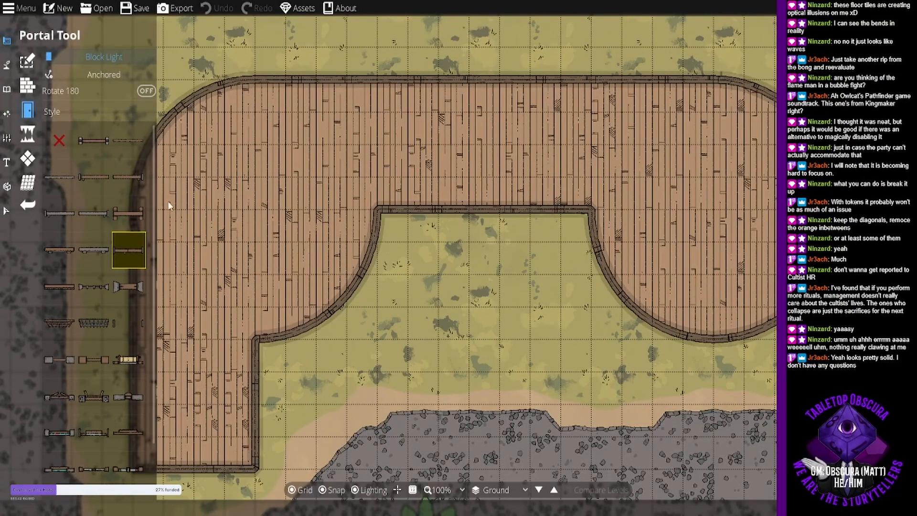
{"action": "left_click", "coordinate": [105, 183]}
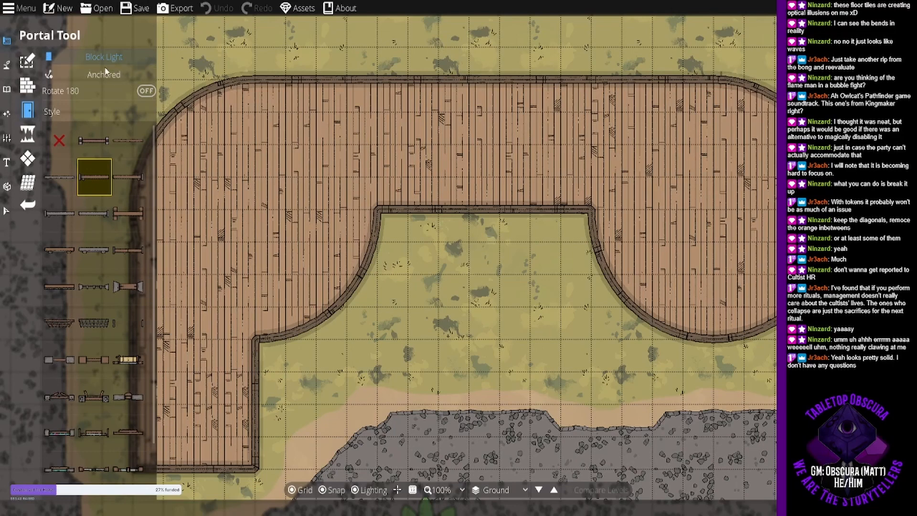
{"action": "left_click", "coordinate": [136, 94]}
{"action": "left_click", "coordinate": [465, 216]}
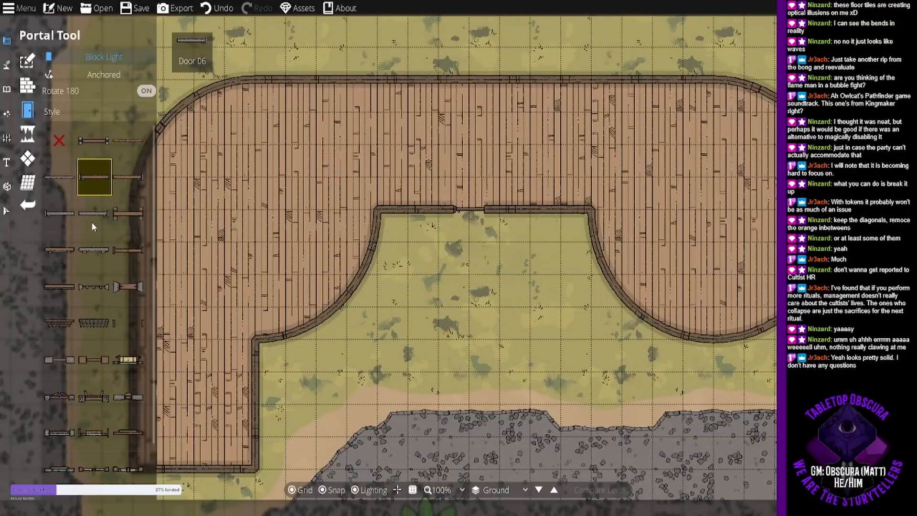
{"action": "left_click", "coordinate": [129, 180]}
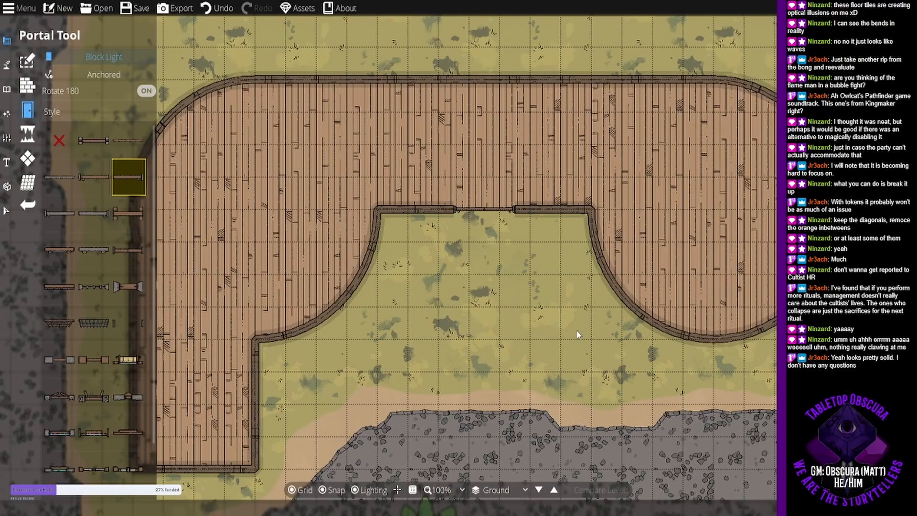
Paint a Terrain Sand path from the new door down to the cobbled street with brush size 3.
{"action": "left_click_drag", "start_coordinate": [576, 330], "coordinate": [545, 328]}
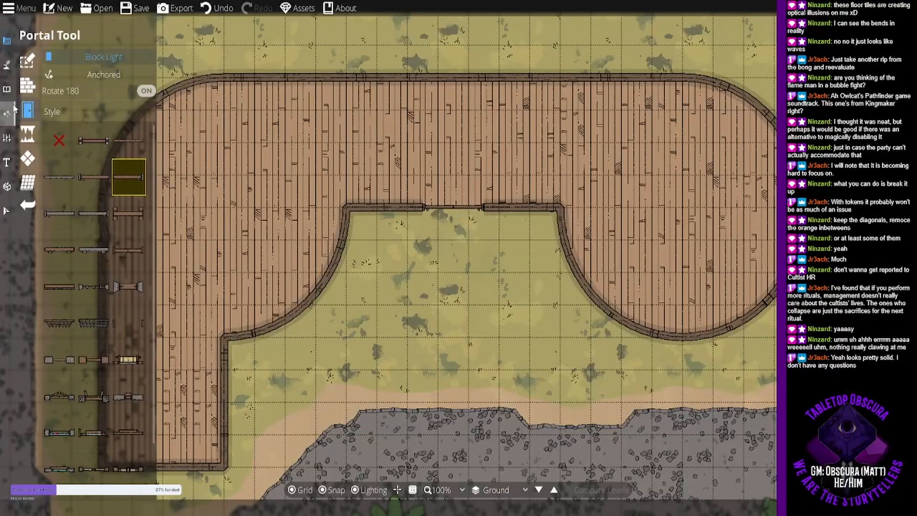
{"action": "left_click", "coordinate": [8, 90]}
{"action": "left_click", "coordinate": [8, 67]}
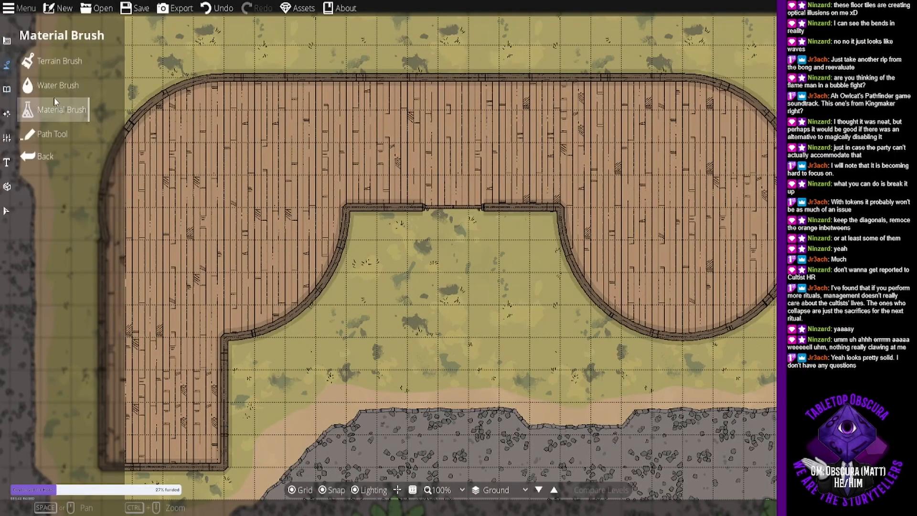
{"action": "left_click", "coordinate": [57, 112]}
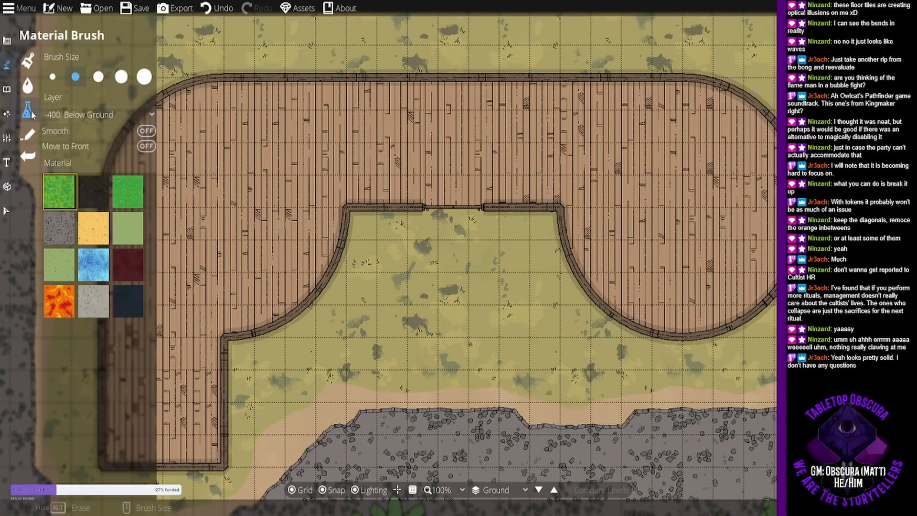
{"action": "left_click", "coordinate": [28, 60]}
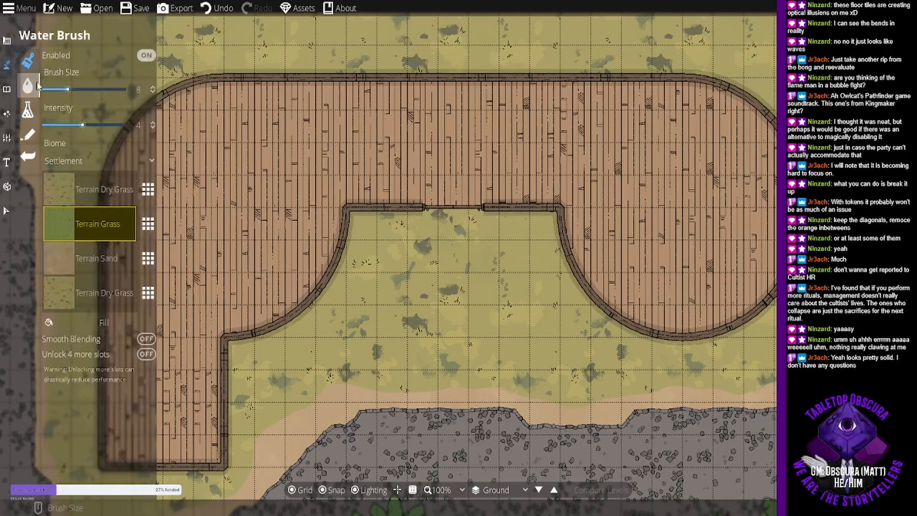
{"action": "left_click", "coordinate": [98, 251]}
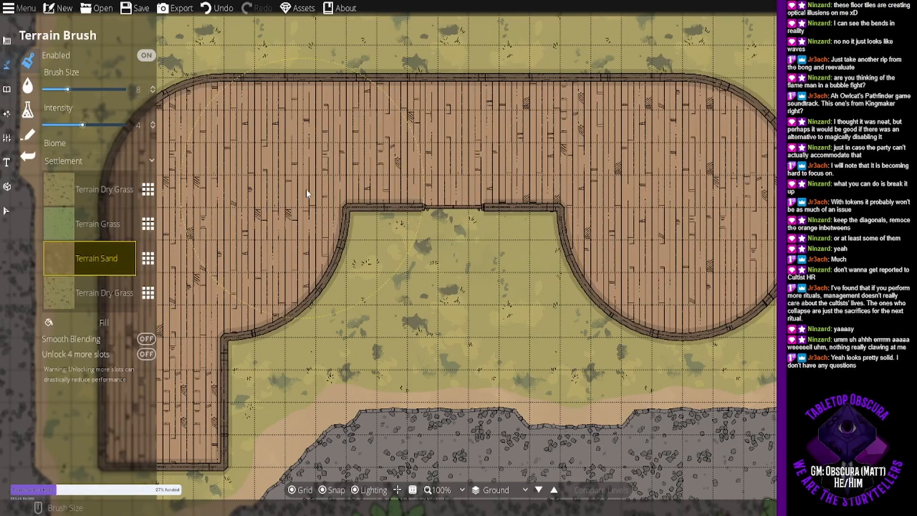
{"action": "scroll", "coordinate": [452, 306], "scroll_direction": "down", "scroll_amount": 4}
{"action": "mouse_move", "coordinate": [456, 379]}
{"action": "left_mouse_down"}
{"action": "mouse_move", "coordinate": [458, 205]}
{"action": "mouse_move", "coordinate": [456, 256]}
{"action": "mouse_move", "coordinate": [437, 227]}
{"action": "left_mouse_up"}
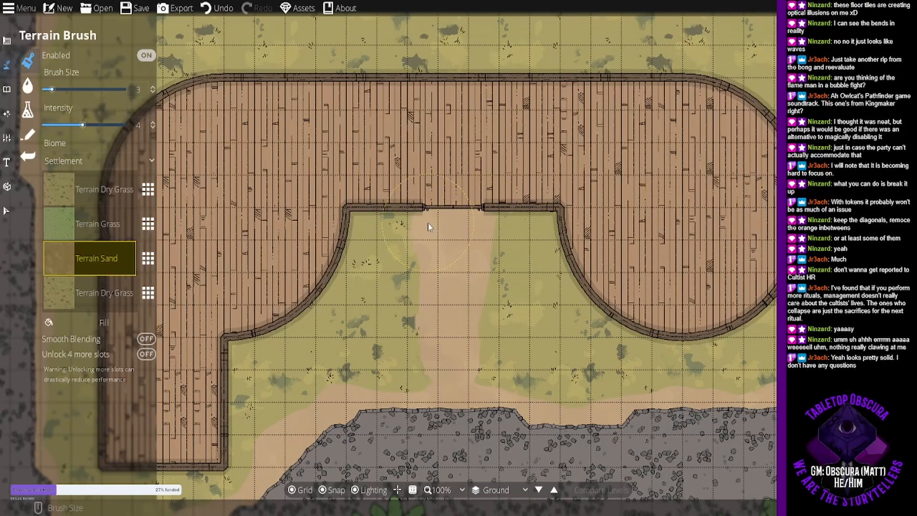
{"action": "mouse_move", "coordinate": [467, 313]}
{"action": "left_mouse_down"}
{"action": "mouse_move", "coordinate": [439, 310]}
{"action": "mouse_move", "coordinate": [452, 350]}
{"action": "left_mouse_up"}
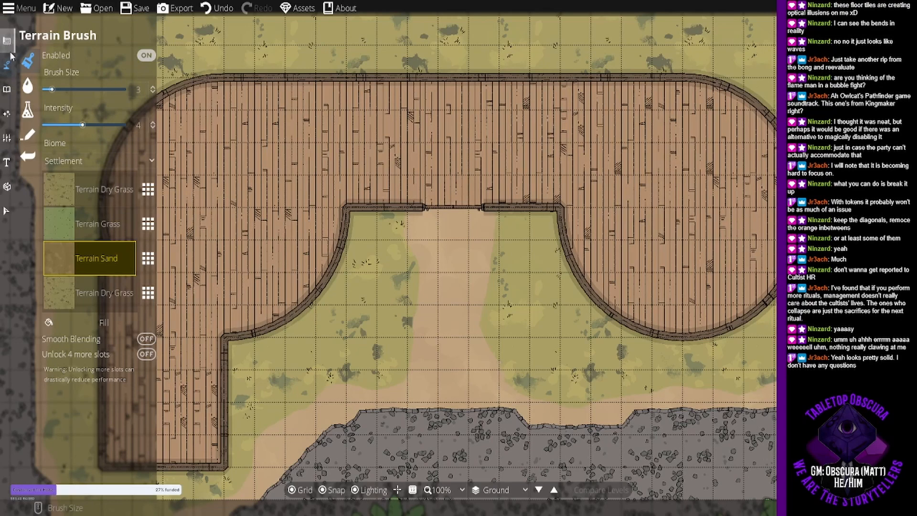
{"action": "left_click_drag", "start_coordinate": [479, 297], "coordinate": [475, 264]}
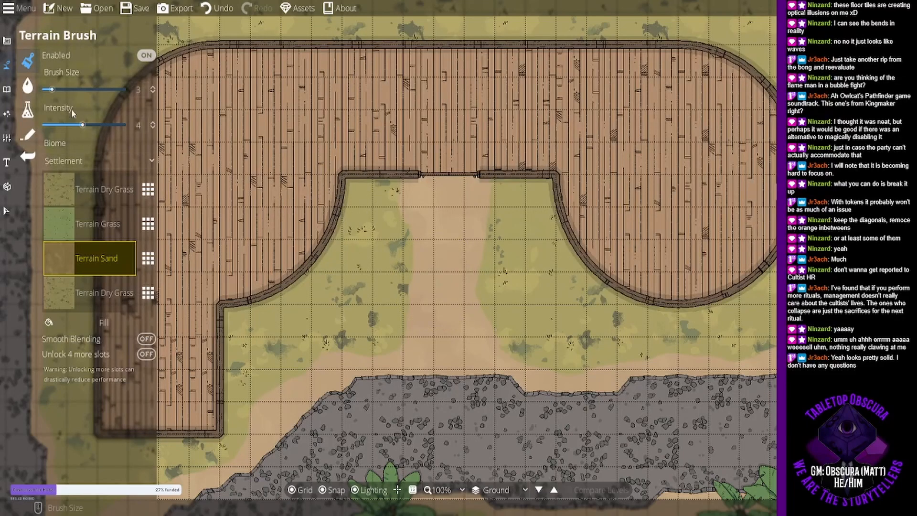
Place a Palm Tree 02 on the 700: Above Walls layer, just east of the new door.
{"action": "left_click", "coordinate": [7, 41]}
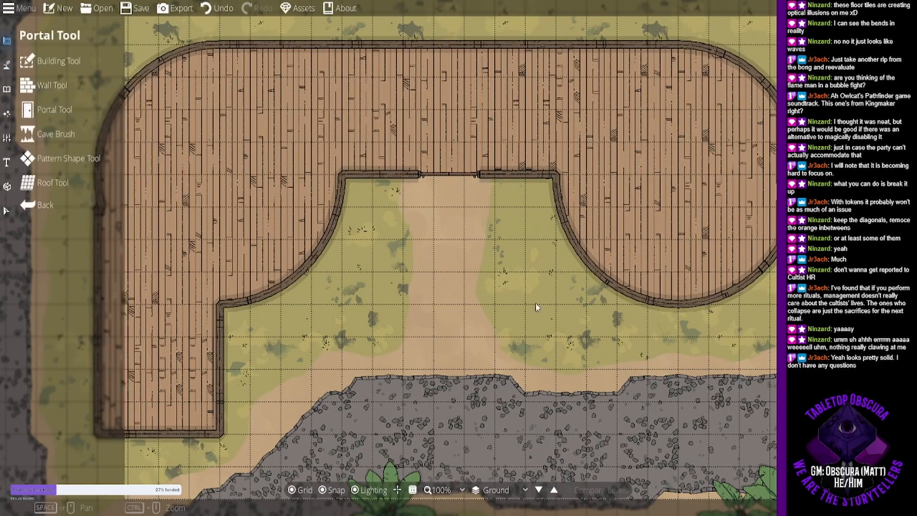
{"action": "left_click_drag", "start_coordinate": [459, 353], "coordinate": [492, 347]}
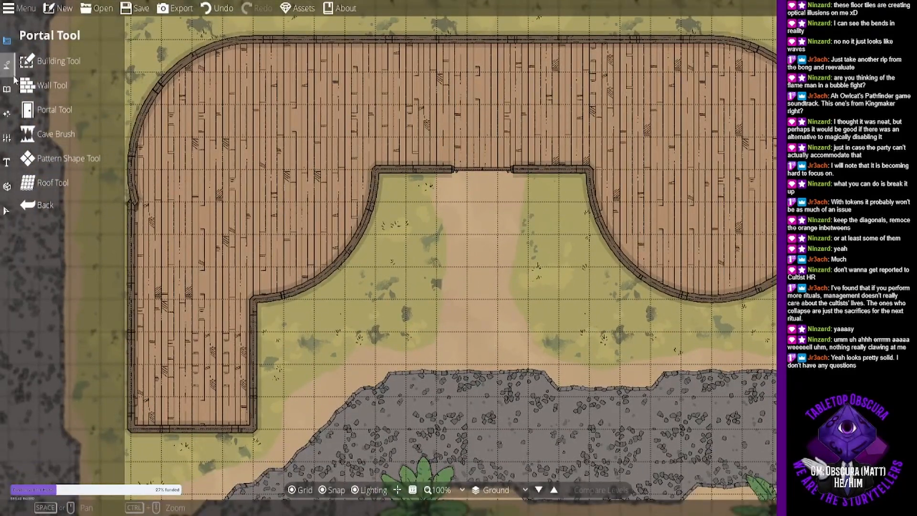
{"action": "left_click", "coordinate": [25, 86]}
{"action": "left_click", "coordinate": [7, 90]}
{"action": "left_click", "coordinate": [32, 62]}
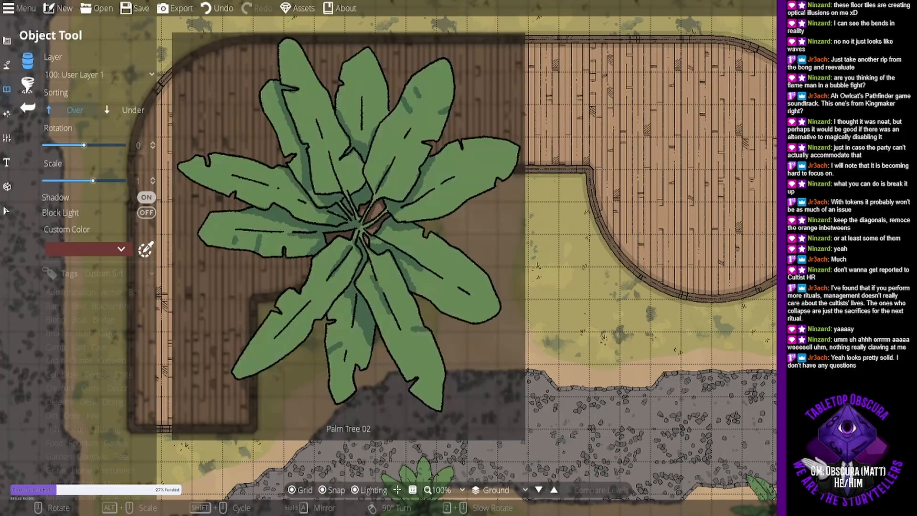
{"action": "left_click", "coordinate": [841, 234]}
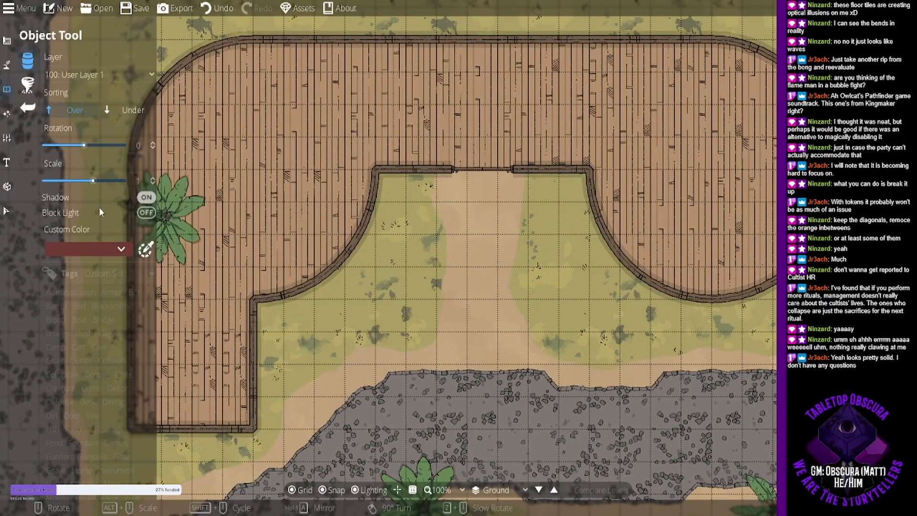
{"action": "left_click", "coordinate": [102, 77]}
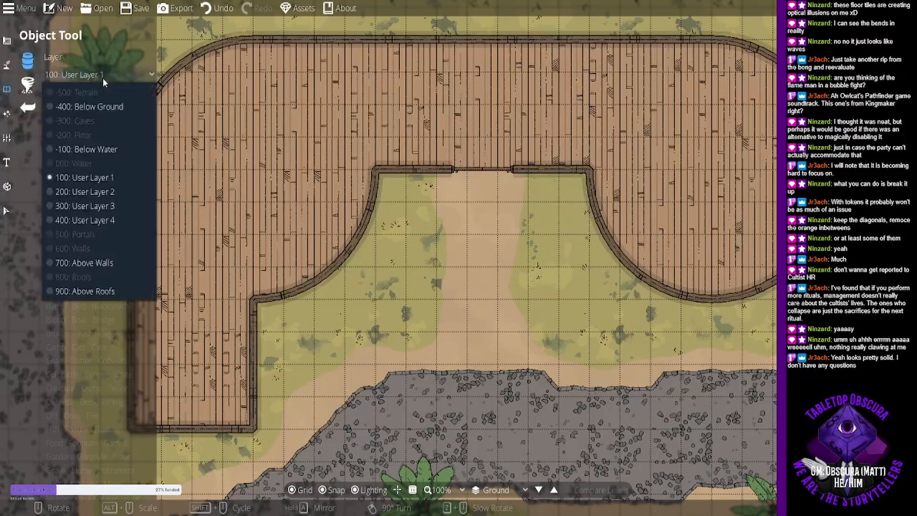
{"action": "left_click", "coordinate": [106, 269]}
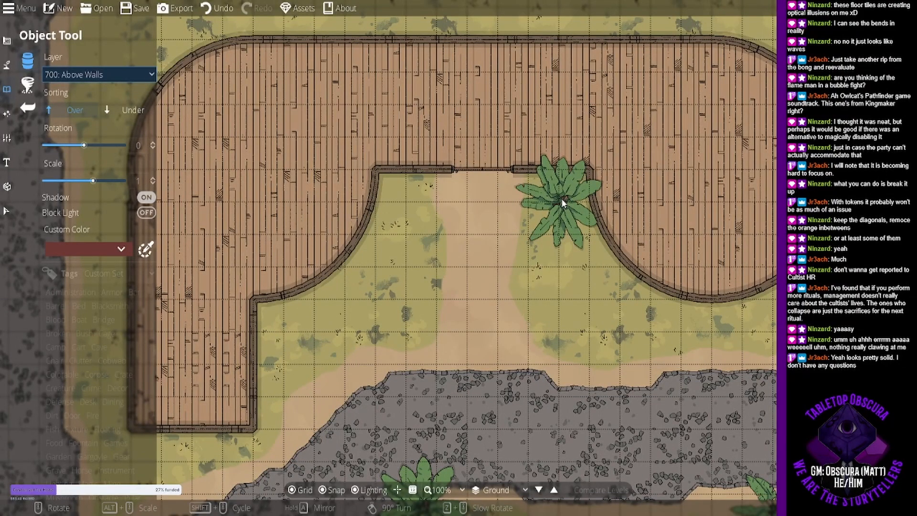
{"action": "left_click", "coordinate": [561, 198]}
Place a smaller palm tree, rotated to 75, in the wall corner just west of the door.
{"action": "left_click", "coordinate": [841, 191]}
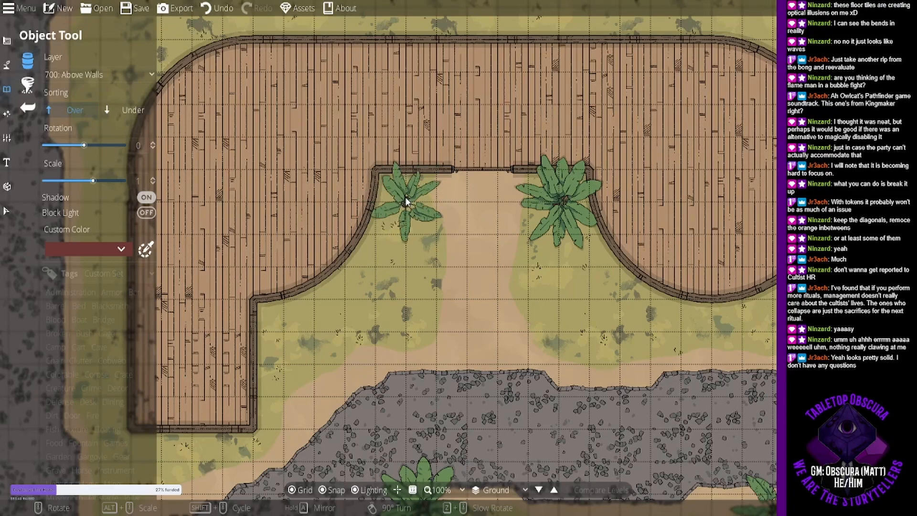
{"action": "scroll", "coordinate": [404, 197], "scroll_direction": "up", "scroll_amount": 5}
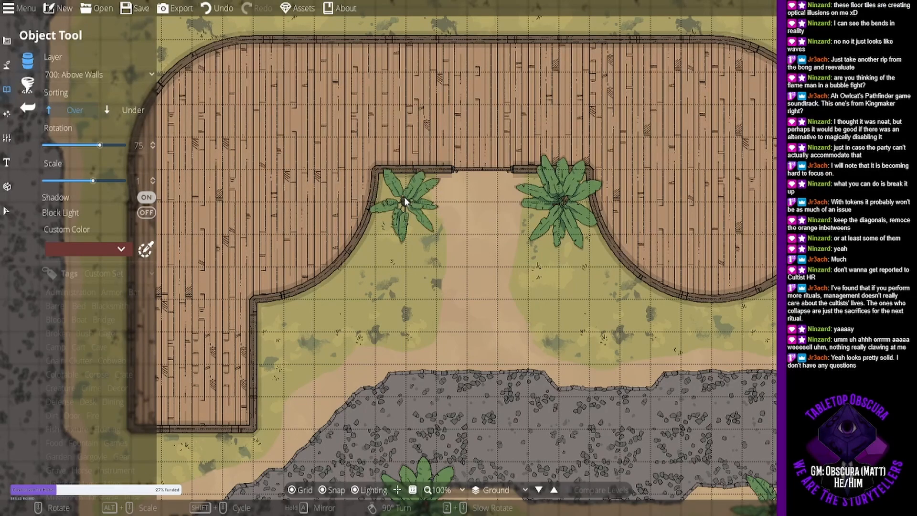
{"action": "left_click", "coordinate": [405, 198]}
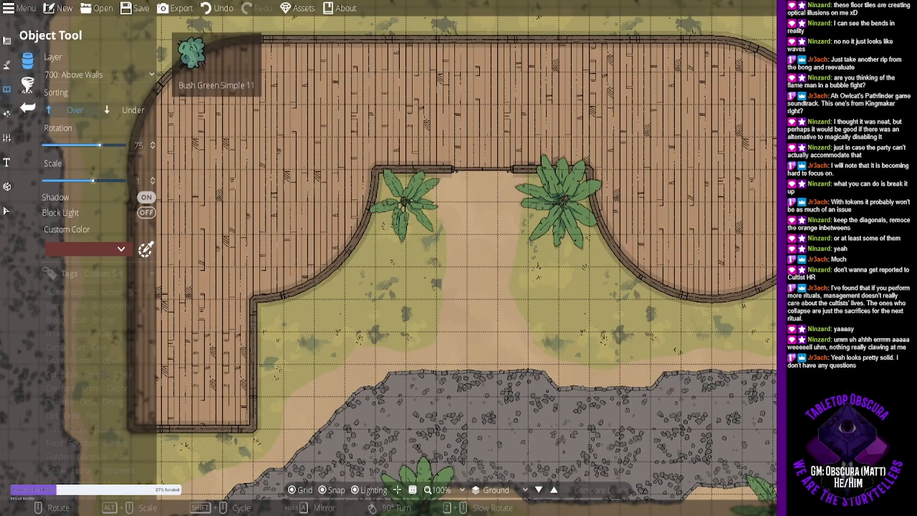
Place two green bushes side by side on the grass east of the sand path, near the street, the second rotated to 30.
{"action": "scroll", "coordinate": [553, 348], "scroll_direction": "down", "scroll_amount": 2}
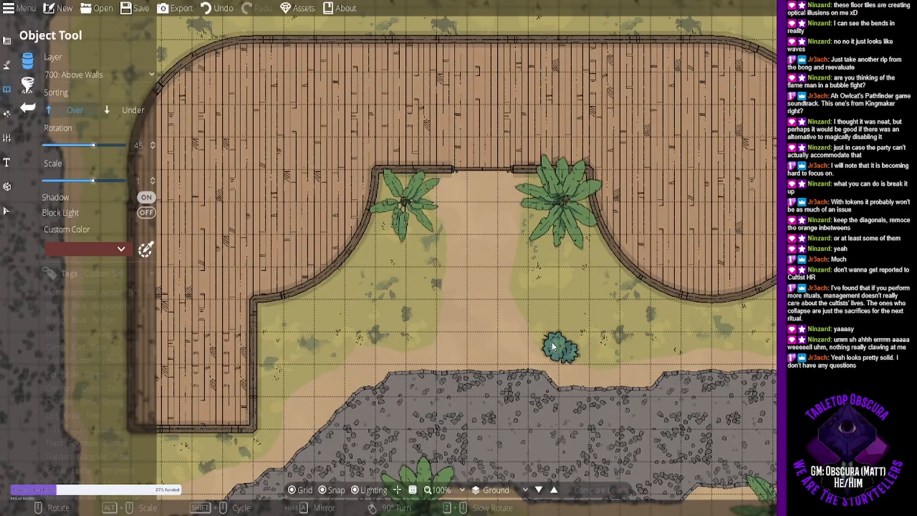
{"action": "scroll", "coordinate": [553, 347], "scroll_direction": "down", "scroll_amount": 1}
{"action": "left_click", "coordinate": [553, 347]}
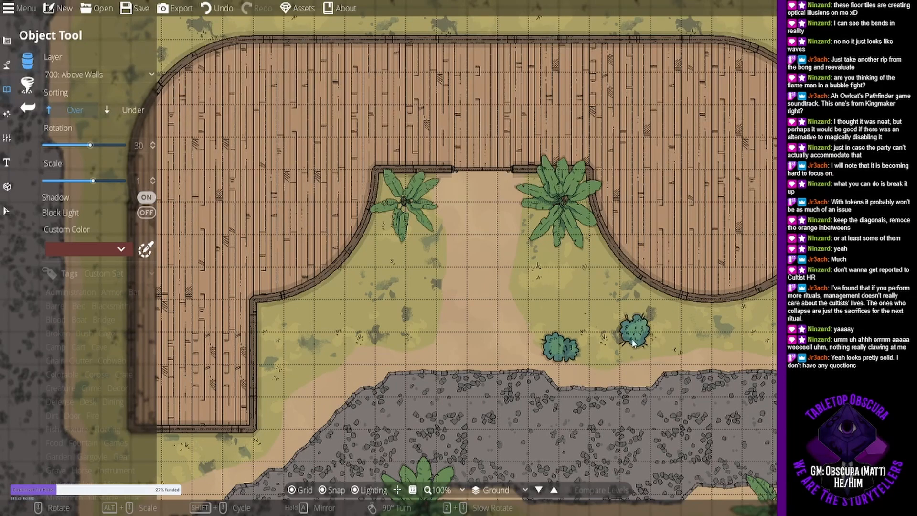
{"action": "left_click", "coordinate": [589, 347]}
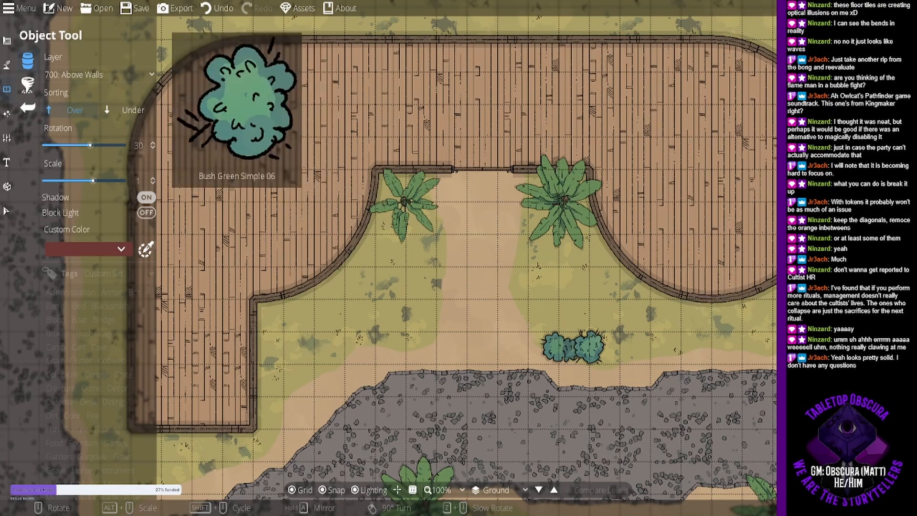
{"action": "left_click", "coordinate": [618, 352]}
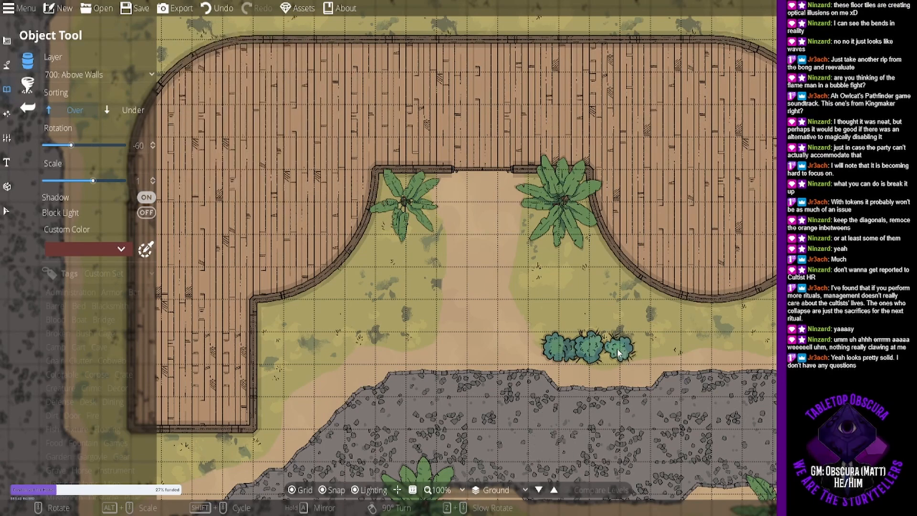
{"action": "scroll", "coordinate": [617, 351], "scroll_direction": "down", "scroll_amount": 11}
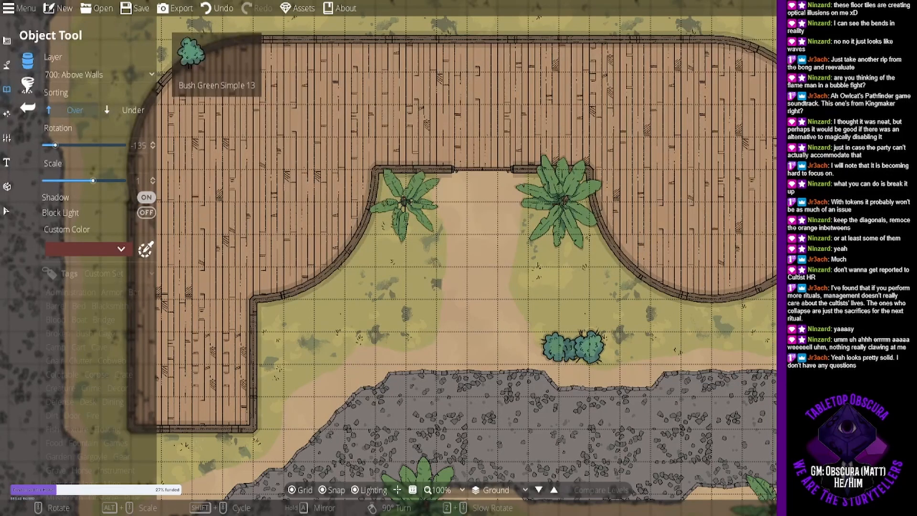
{"action": "scroll", "coordinate": [618, 355], "scroll_direction": "up", "scroll_amount": 6}
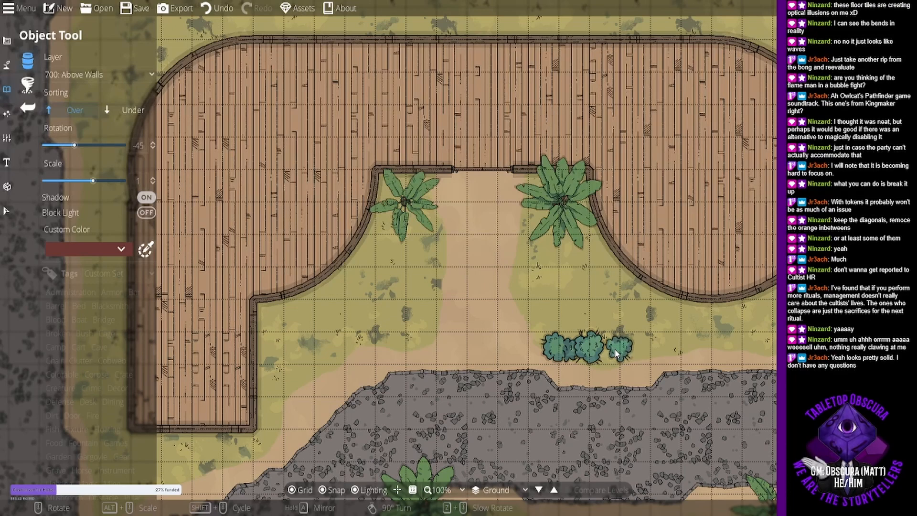
Place two green bushes rotated to -45 on the grass west of the sand path, near the street, and shift both slightly west.
{"action": "scroll", "coordinate": [617, 354], "scroll_direction": "up", "scroll_amount": 5}
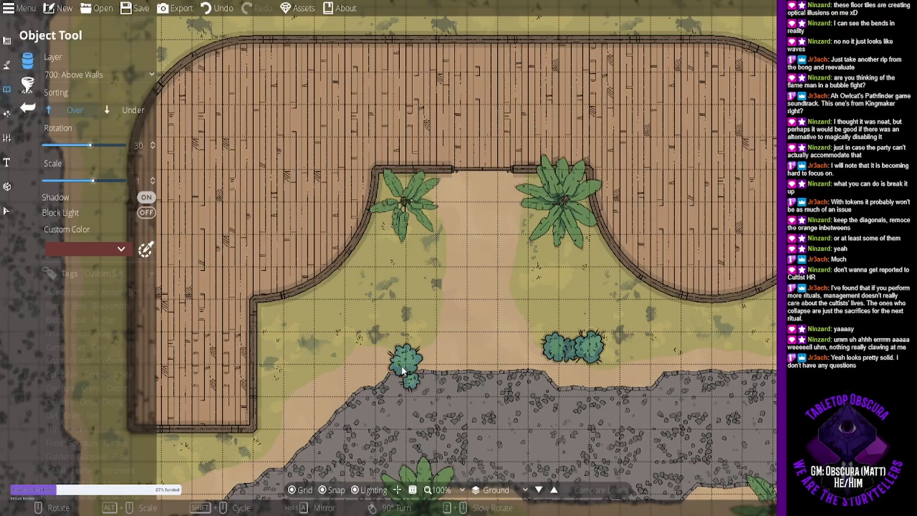
{"action": "scroll", "coordinate": [403, 349], "scroll_direction": "down", "scroll_amount": 5}
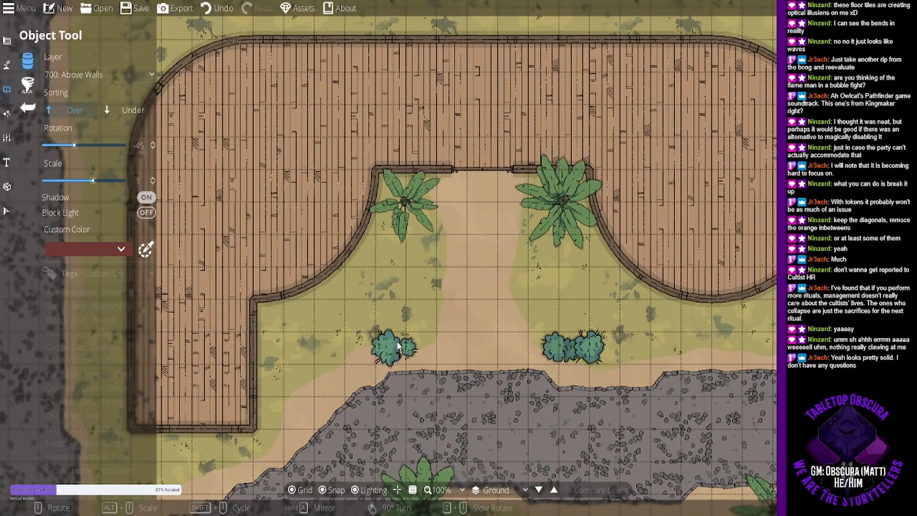
{"action": "left_click", "coordinate": [398, 342]}
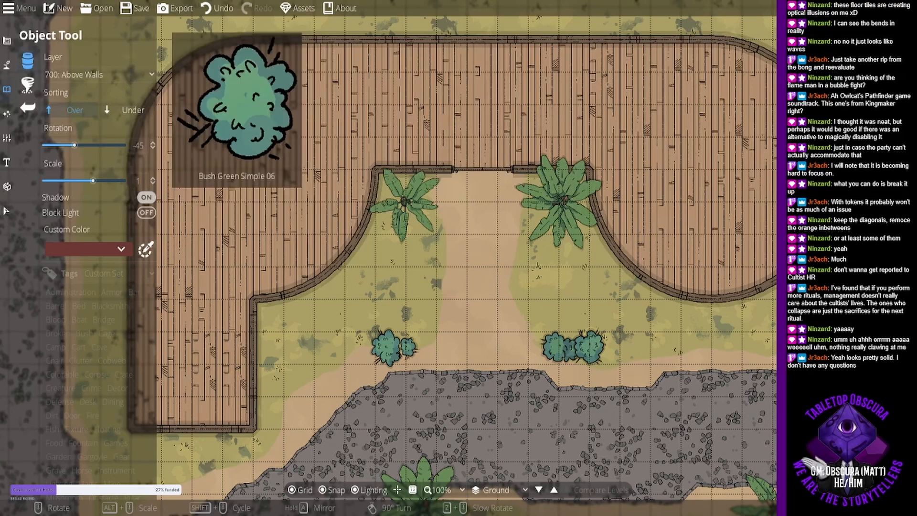
{"action": "left_click", "coordinate": [420, 347]}
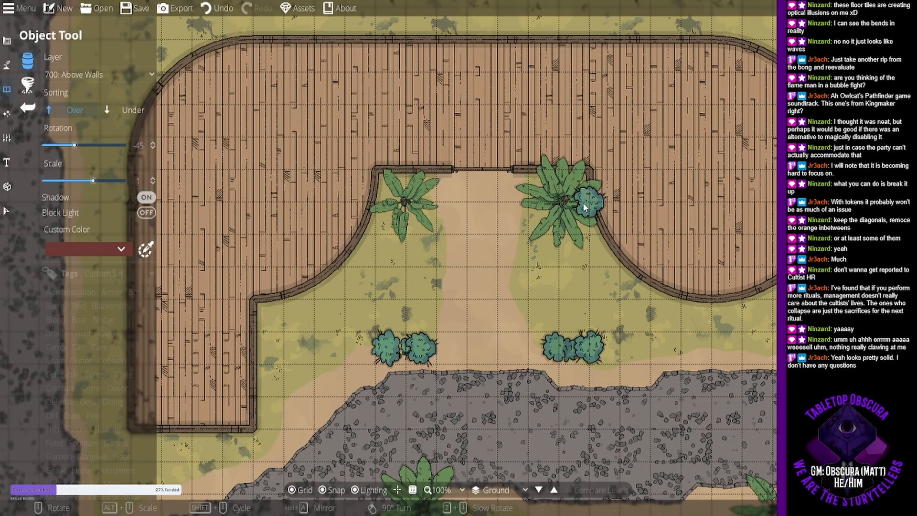
{"action": "left_click", "coordinate": [4, 214]}
{"action": "left_click_drag", "start_coordinate": [371, 320], "coordinate": [429, 356]}
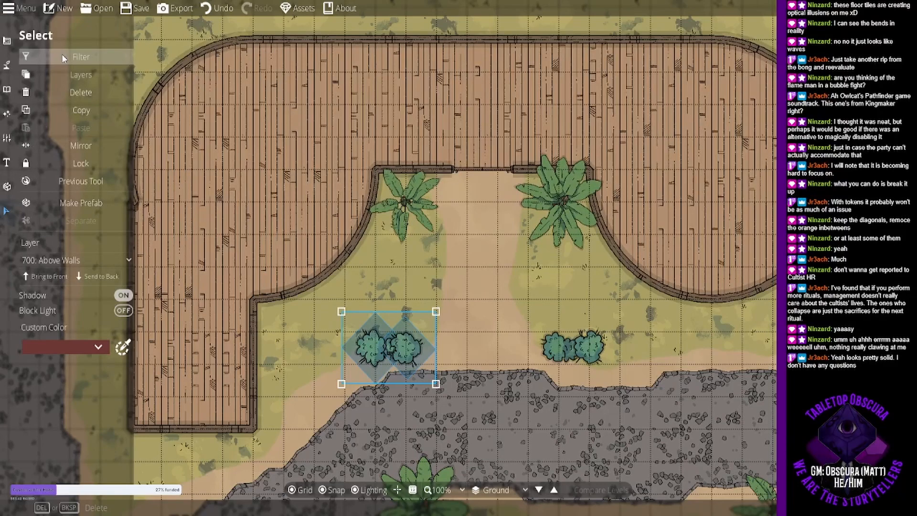
Place a U-shaped wooden counter at rotation 0 inside the building, opposite the door and open towards the north wall.
{"action": "left_click", "coordinate": [7, 64]}
{"action": "left_click", "coordinate": [53, 82]}
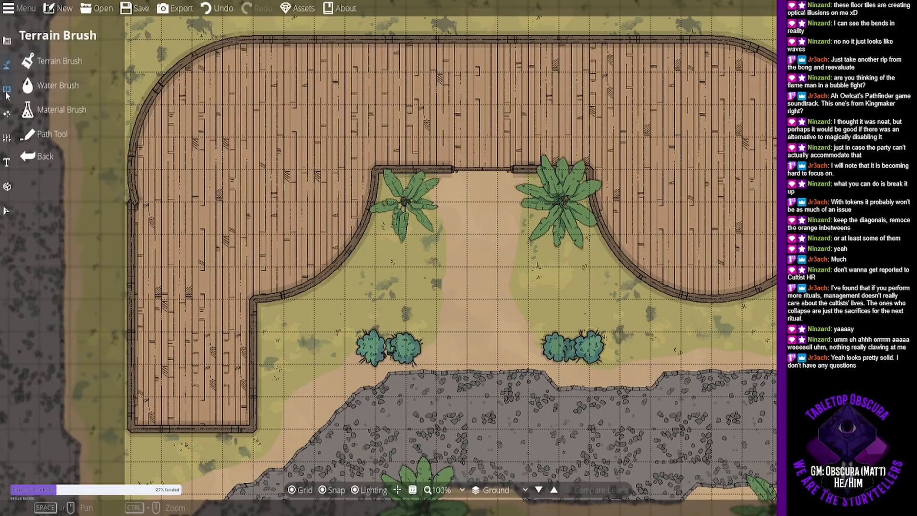
{"action": "left_click", "coordinate": [7, 89]}
{"action": "left_click", "coordinate": [59, 60]}
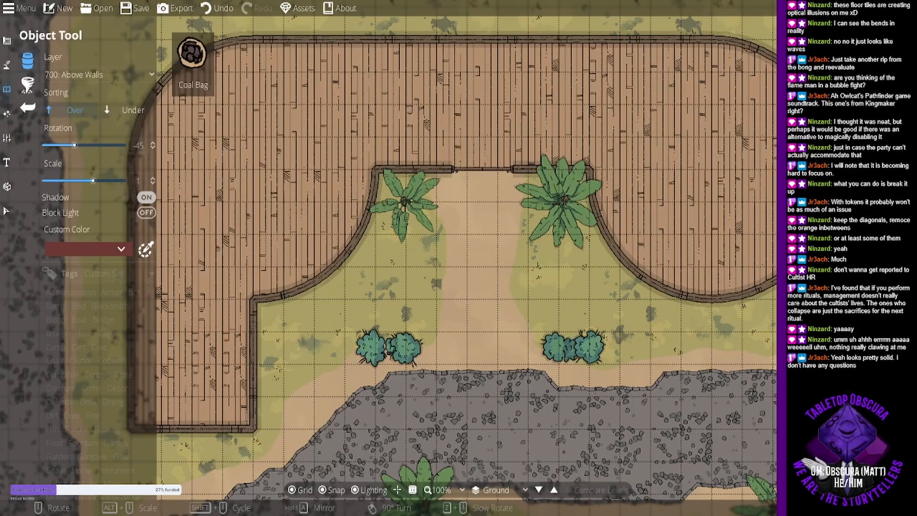
{"action": "left_click", "coordinate": [827, 154]}
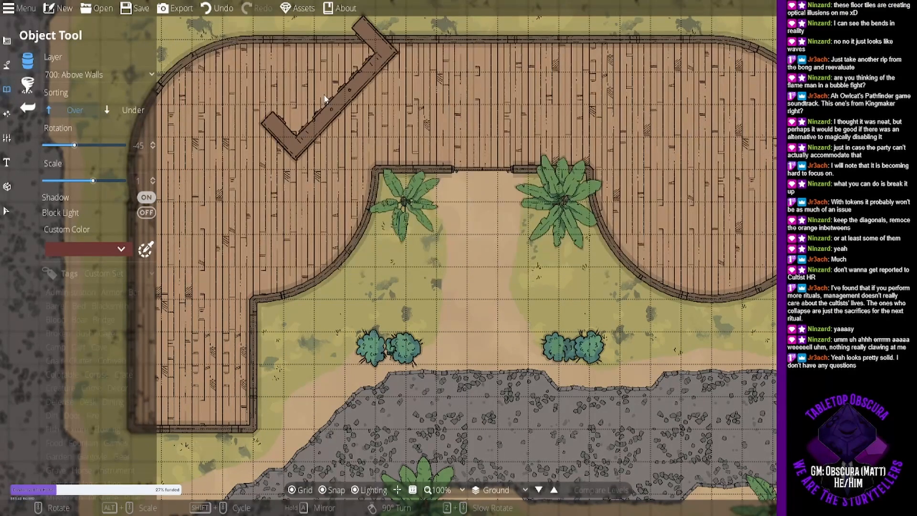
{"action": "scroll", "coordinate": [488, 106], "scroll_direction": "up", "scroll_amount": 3}
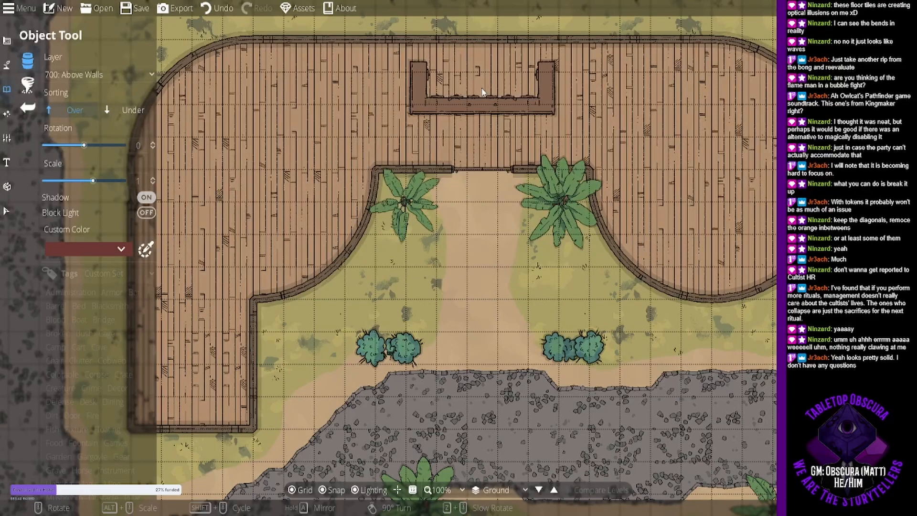
{"action": "left_click_drag", "start_coordinate": [482, 92], "coordinate": [489, 84]}
{"action": "left_click", "coordinate": [489, 81]}
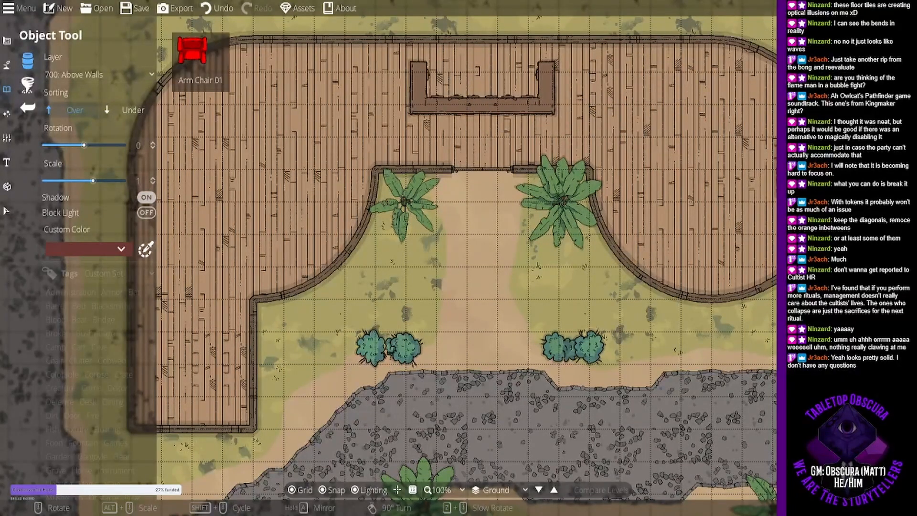
Place a small square wooden piece between each counter arm and the north wall, with snapping turned off.
{"action": "left_click_drag", "start_coordinate": [546, 187], "coordinate": [543, 270]}
{"action": "scroll", "coordinate": [544, 268], "scroll_direction": "up", "scroll_amount": 1}
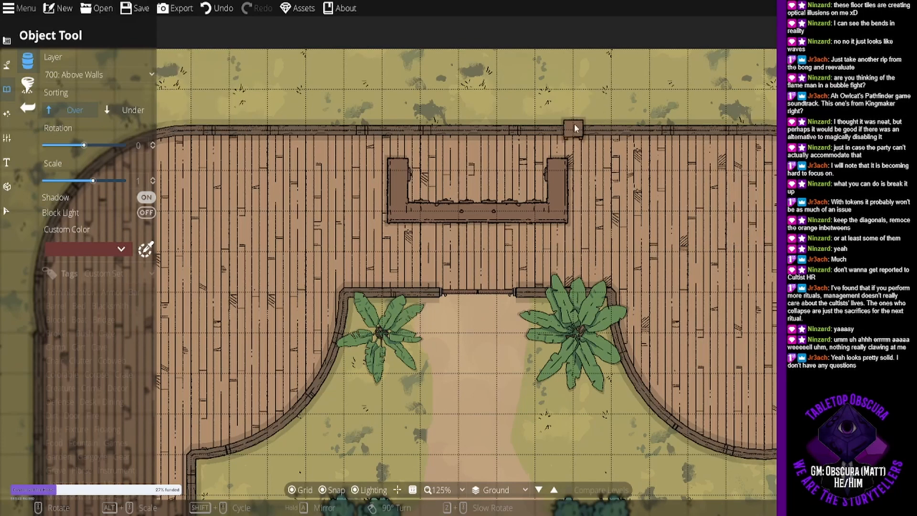
{"action": "left_click", "coordinate": [323, 490]}
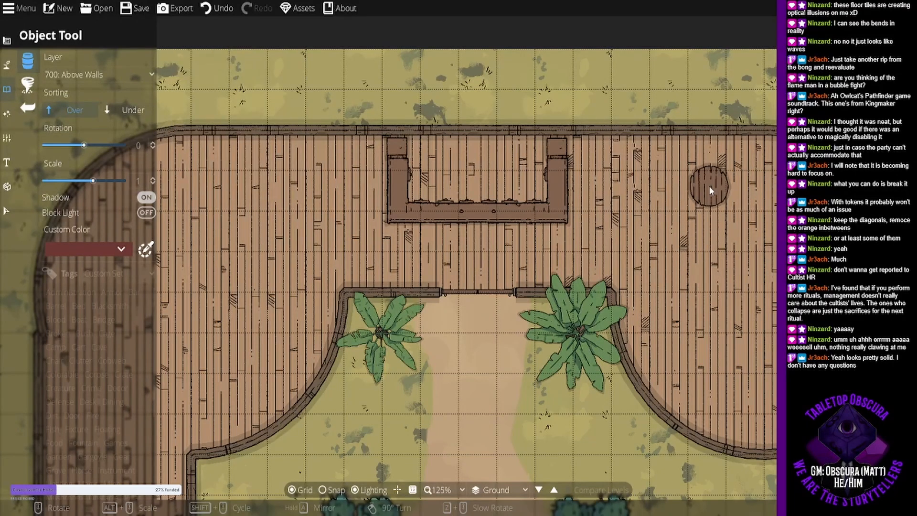
Turn snapping back on and place three round wooden tables, rotated to -45, around the north, east and south of the round eastern room.
{"action": "left_click_drag", "start_coordinate": [604, 373], "coordinate": [363, 283]}
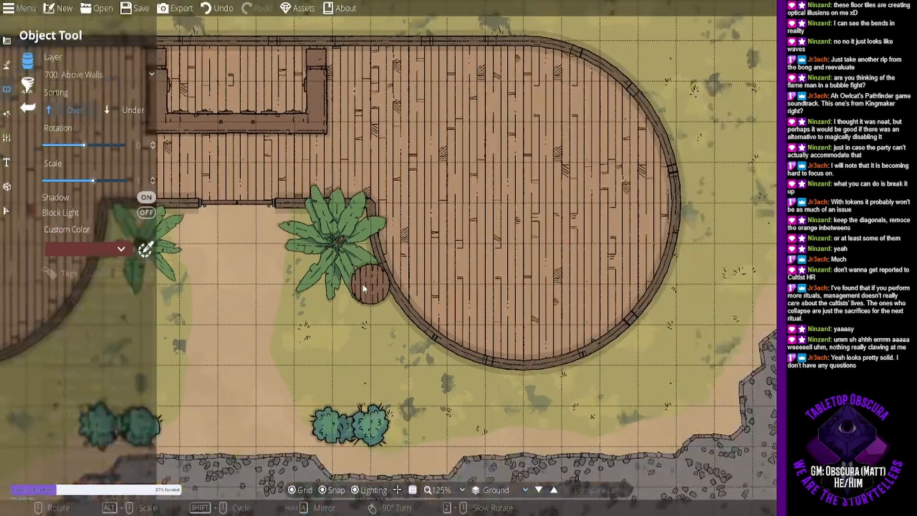
{"action": "scroll", "coordinate": [489, 305], "scroll_direction": "down", "scroll_amount": 5}
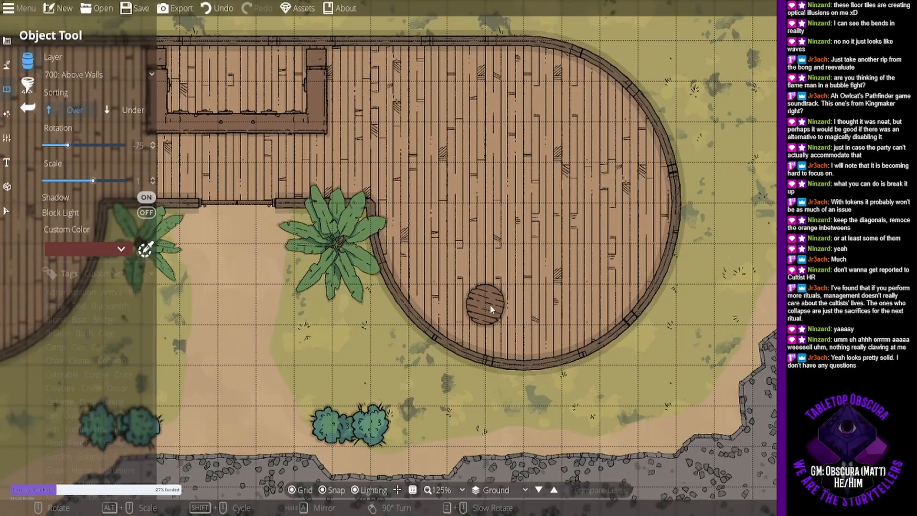
{"action": "scroll", "coordinate": [497, 304], "scroll_direction": "up", "scroll_amount": 2}
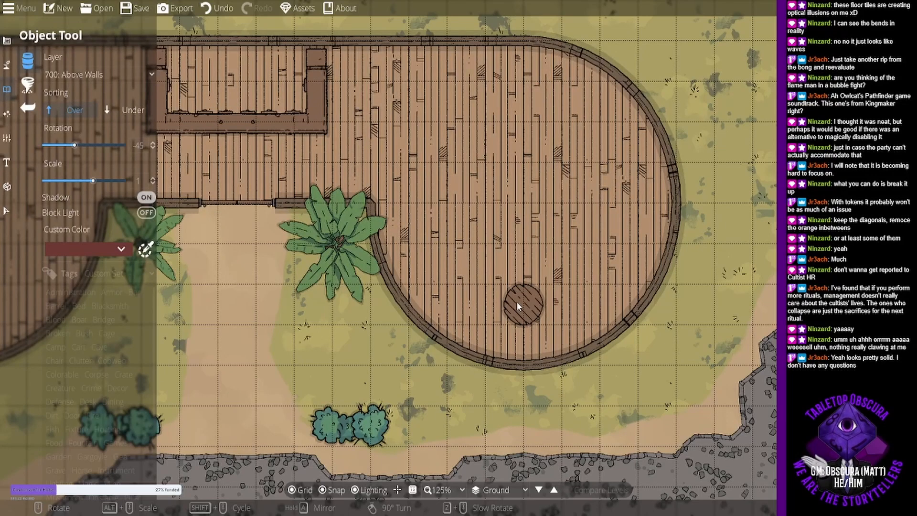
{"action": "left_click", "coordinate": [517, 302]}
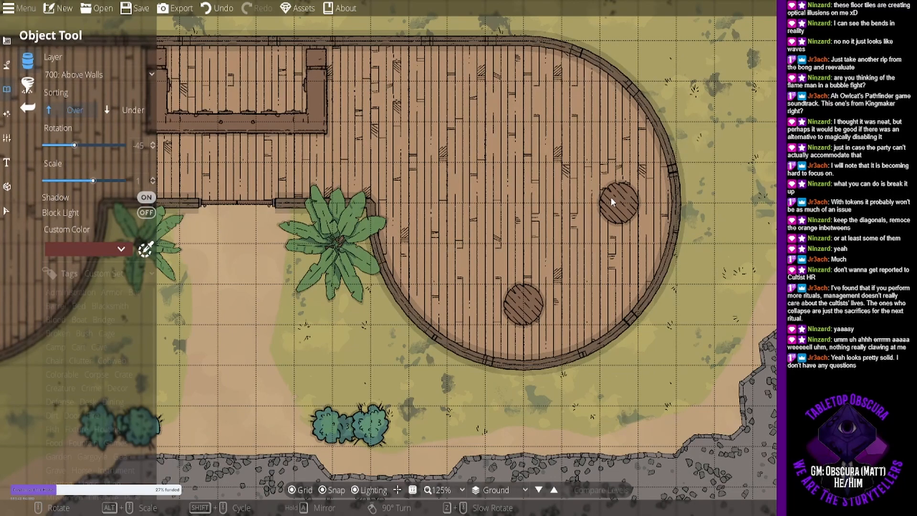
{"action": "left_click", "coordinate": [610, 197]}
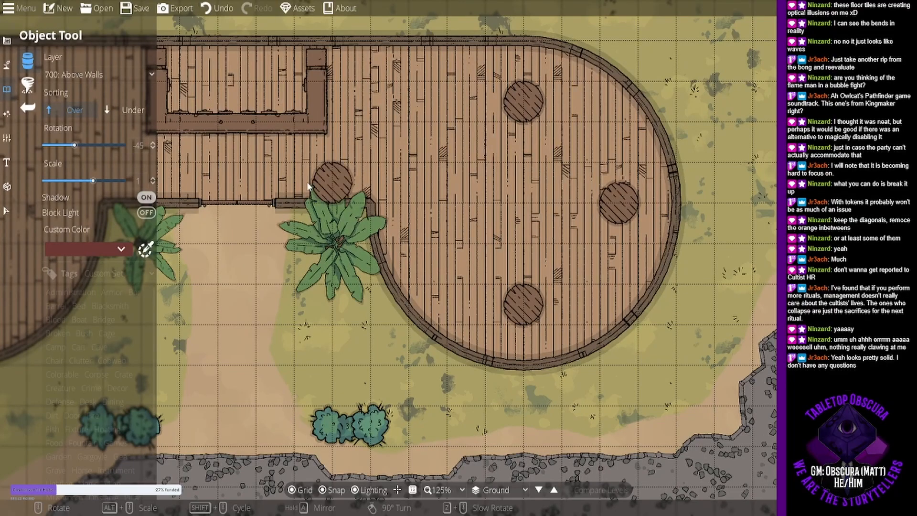
Place a small rectangular table with seats at rotation 0 in the western room, between the counter and the rounded corner.
{"action": "left_click_drag", "start_coordinate": [302, 202], "coordinate": [356, 226]}
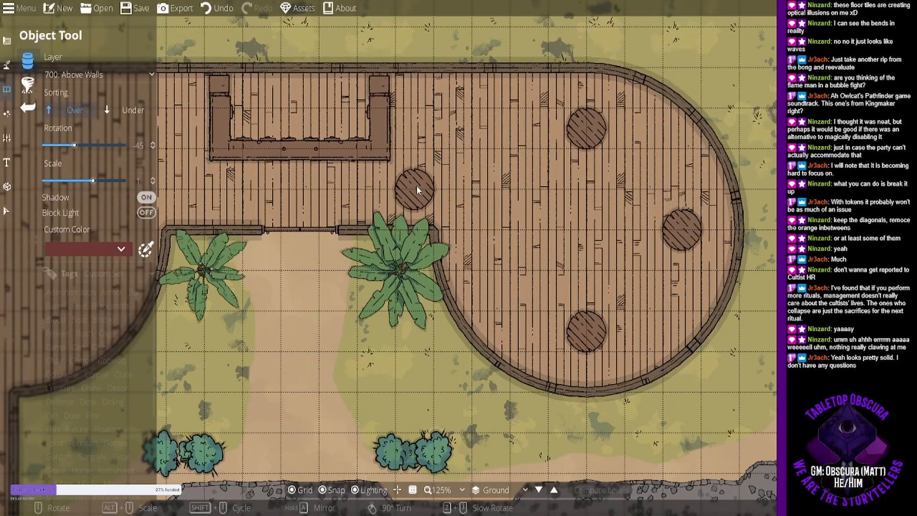
{"action": "left_click_drag", "start_coordinate": [282, 322], "coordinate": [544, 327]}
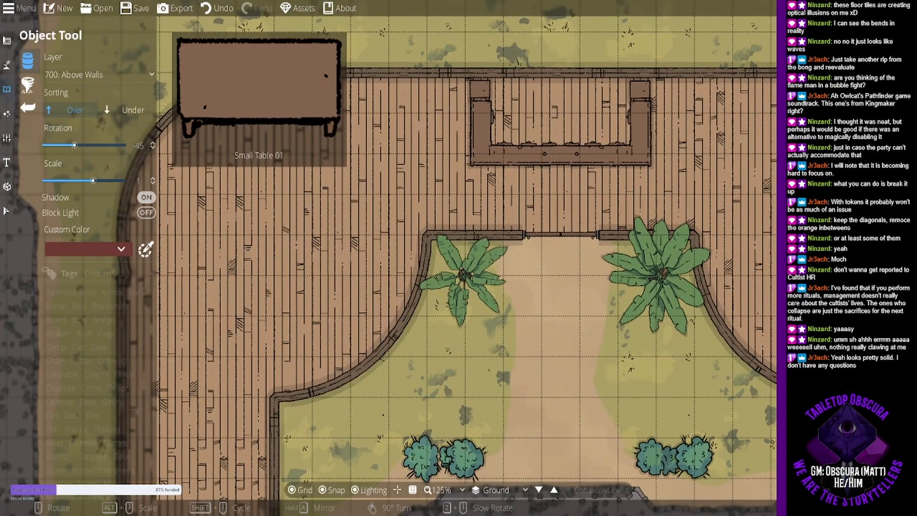
{"action": "scroll", "coordinate": [285, 269], "scroll_direction": "up", "scroll_amount": 3}
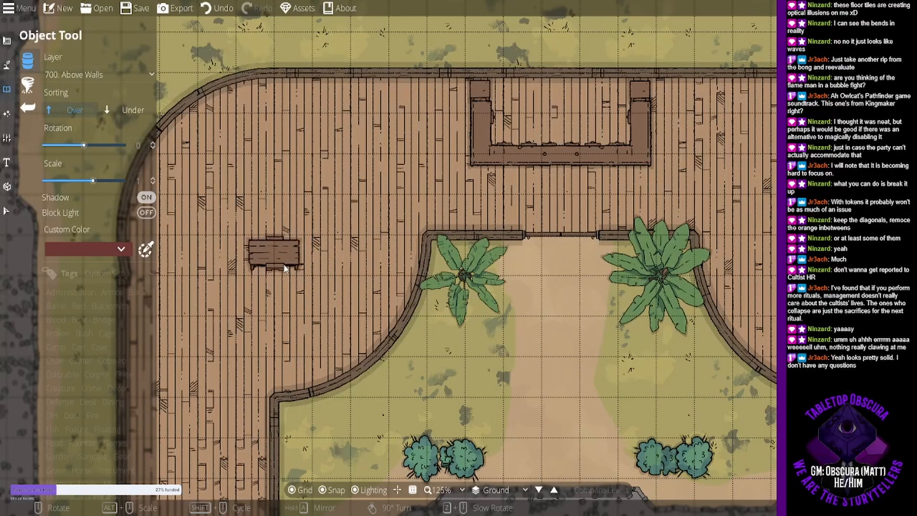
{"action": "scroll", "coordinate": [285, 269], "scroll_direction": "down", "scroll_amount": 6}
{"action": "scroll", "coordinate": [285, 269], "scroll_direction": "up", "scroll_amount": 6}
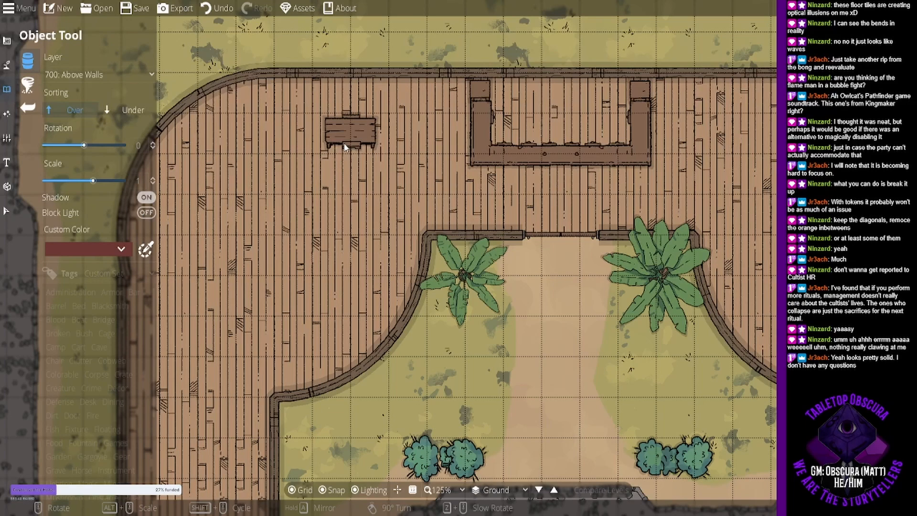
{"action": "left_click", "coordinate": [345, 146]}
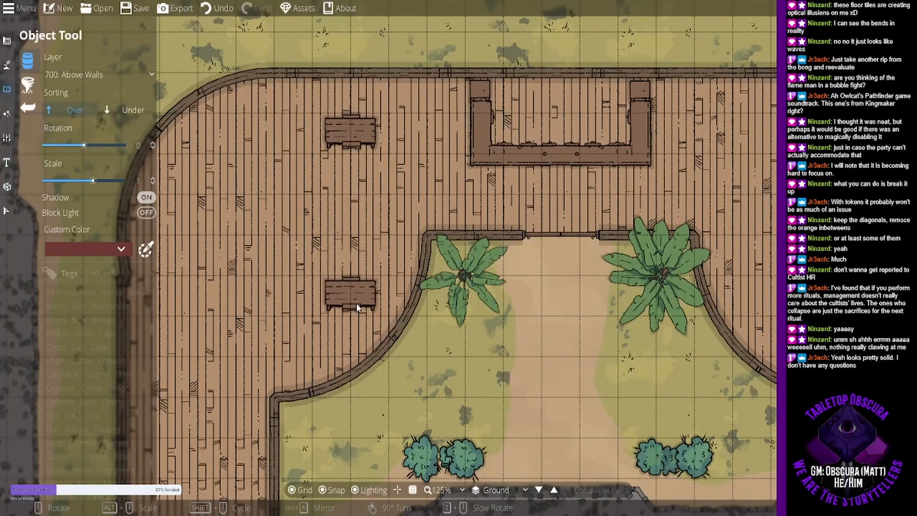
Place another small rectangular table, rotated to -60, near the middle of the round eastern room.
{"action": "left_click_drag", "start_coordinate": [741, 352], "coordinate": [398, 332]}
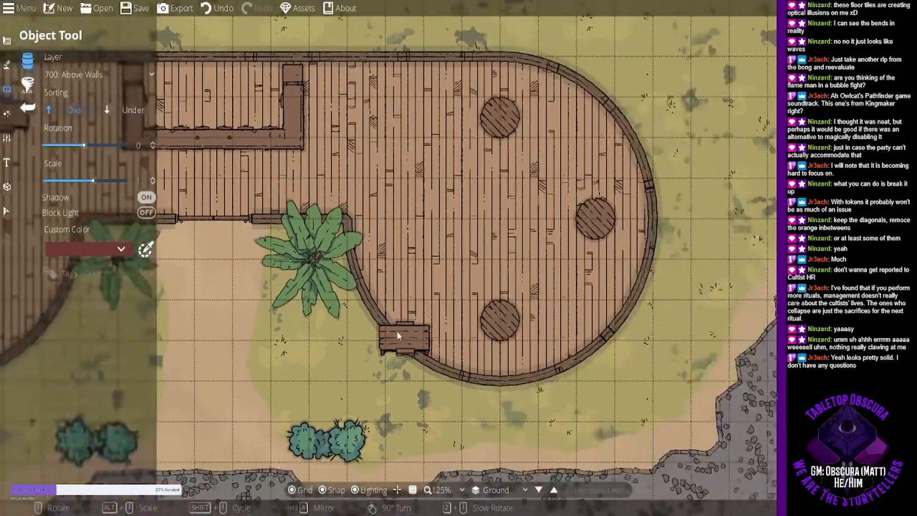
{"action": "scroll", "coordinate": [451, 225], "scroll_direction": "up", "scroll_amount": 4}
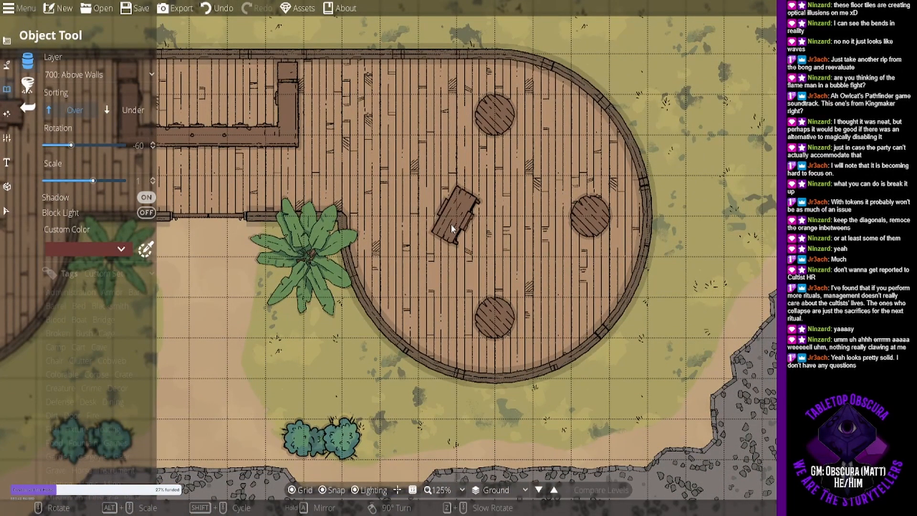
{"action": "left_click", "coordinate": [451, 225]}
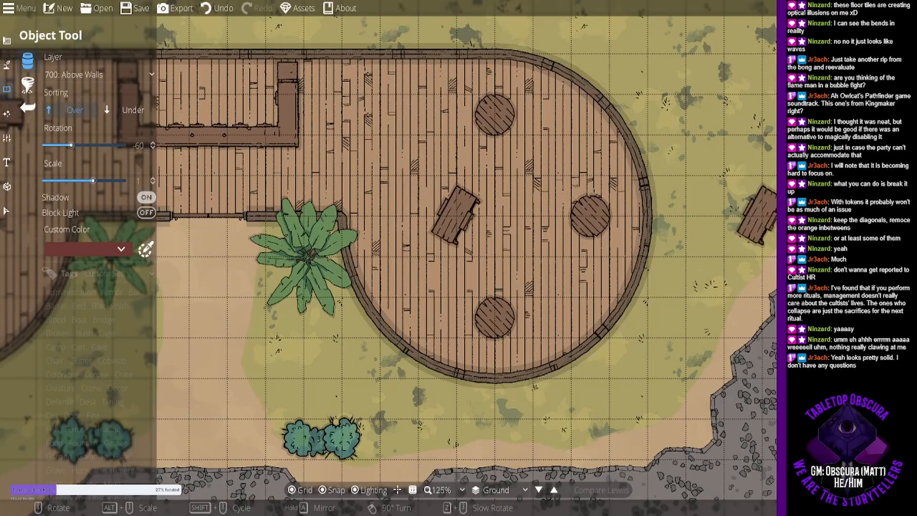
Place a larger plank table, rotated to -90, against the north wall east of the counter on the 100: User Layer 1 layer.
{"action": "scroll", "coordinate": [397, 119], "scroll_direction": "down", "scroll_amount": 4}
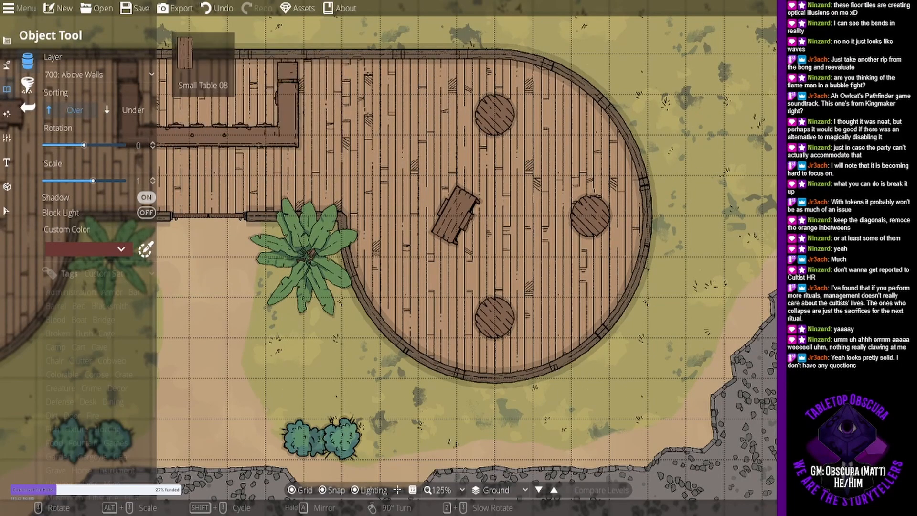
{"action": "scroll", "coordinate": [382, 101], "scroll_direction": "up", "scroll_amount": 6}
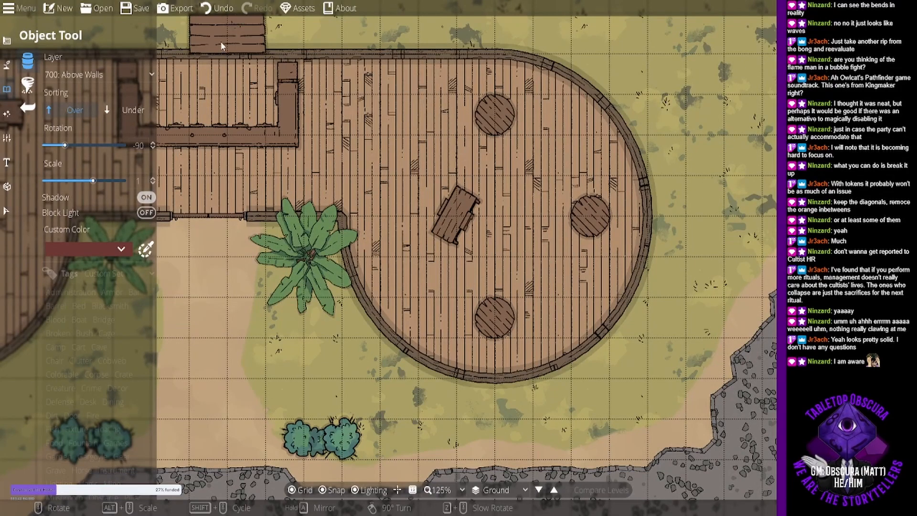
{"action": "left_click", "coordinate": [122, 78]}
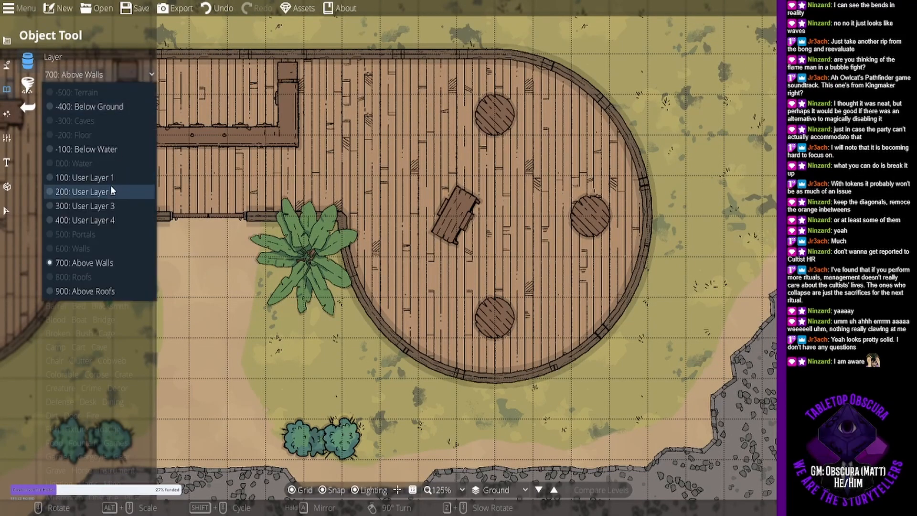
{"action": "left_click", "coordinate": [111, 191]}
{"action": "left_click", "coordinate": [124, 73]}
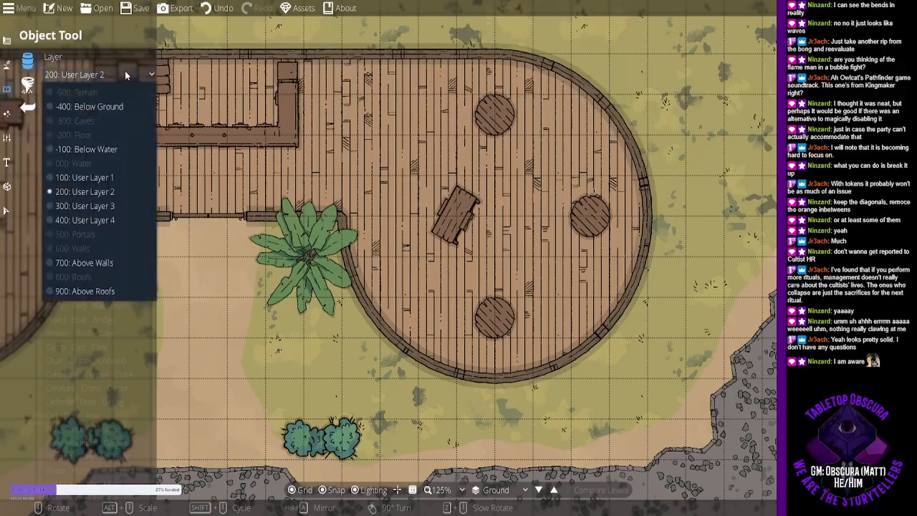
{"action": "left_click", "coordinate": [110, 176]}
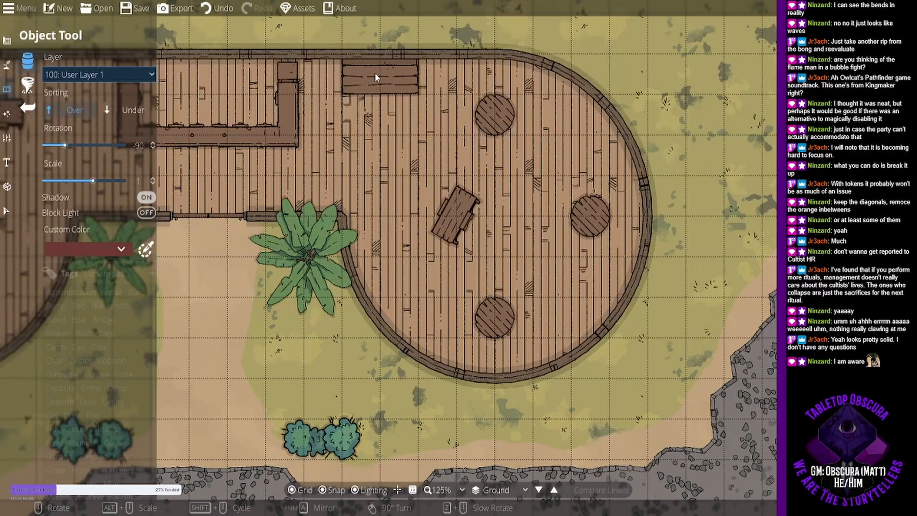
{"action": "left_click", "coordinate": [375, 73]}
Place a plank table rotated to -135 in the western room, diagonally northwest of the curved inner wall.
{"action": "left_click_drag", "start_coordinate": [319, 197], "coordinate": [513, 199]}
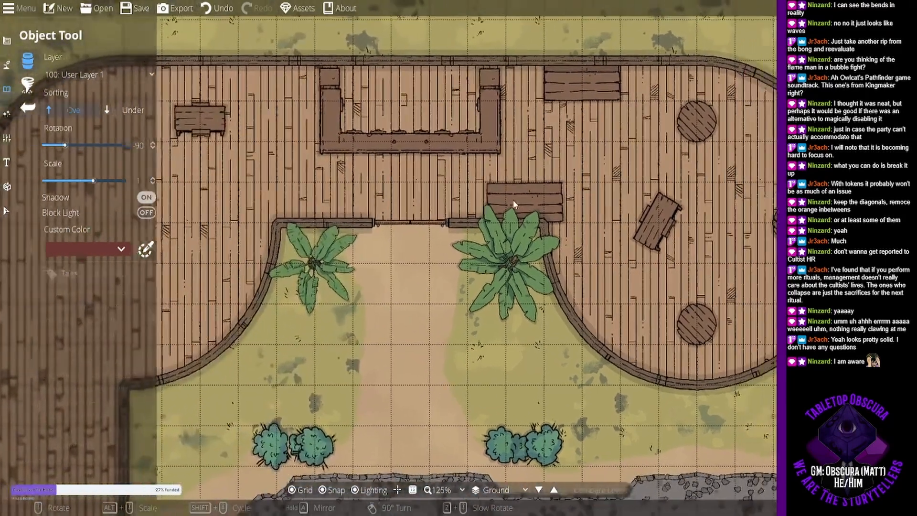
{"action": "left_click_drag", "start_coordinate": [360, 313], "coordinate": [521, 320]}
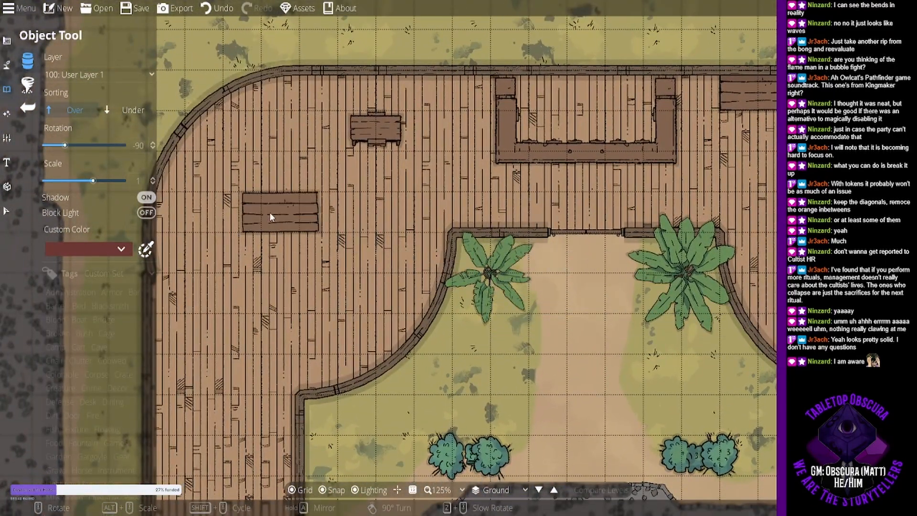
{"action": "scroll", "coordinate": [246, 206], "scroll_direction": "down", "scroll_amount": 2}
{"action": "scroll", "coordinate": [245, 202], "scroll_direction": "down", "scroll_amount": 1}
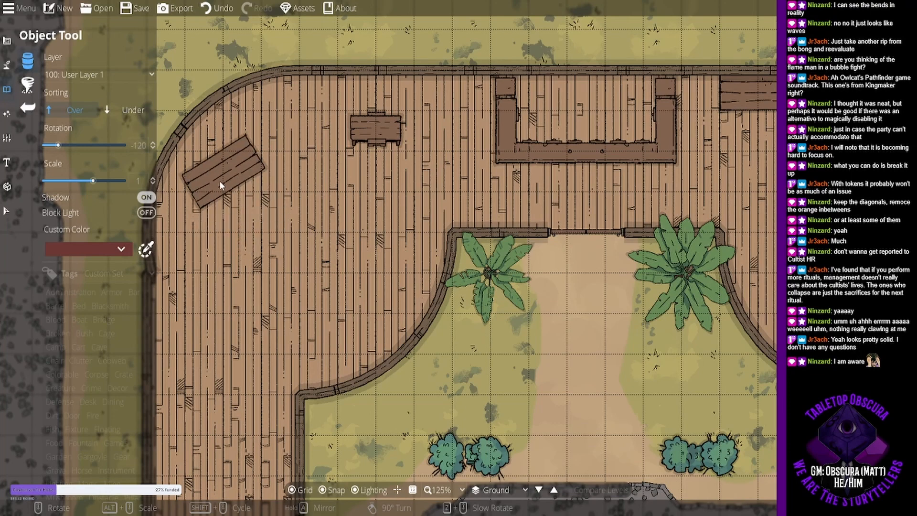
{"action": "left_click", "coordinate": [341, 275]}
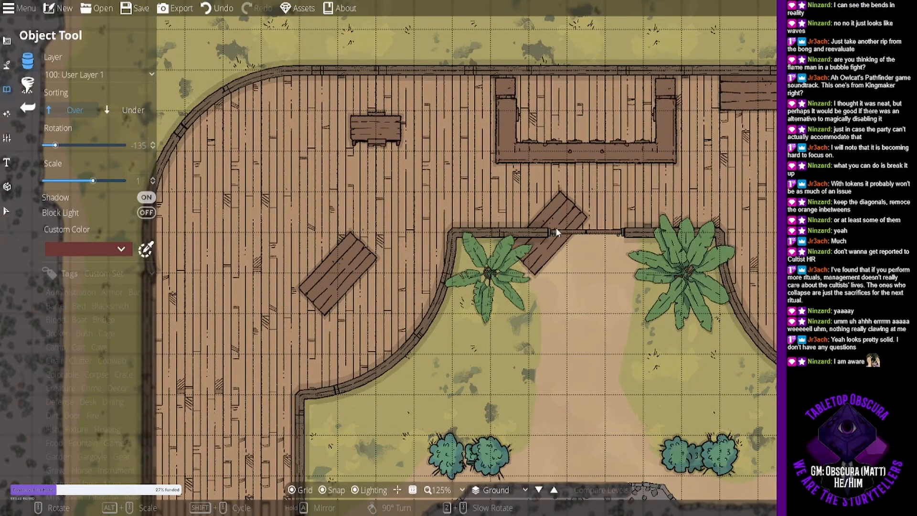
Place another plank table, rotated to -180, in the narrow southern wing of the western room.
{"action": "left_click_drag", "start_coordinate": [434, 352], "coordinate": [575, 211]}
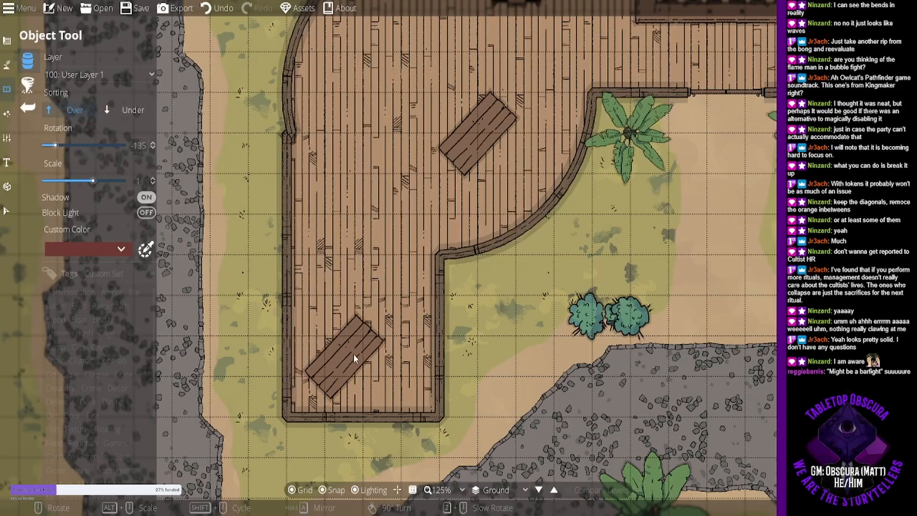
{"action": "scroll", "coordinate": [358, 346], "scroll_direction": "down", "scroll_amount": 3}
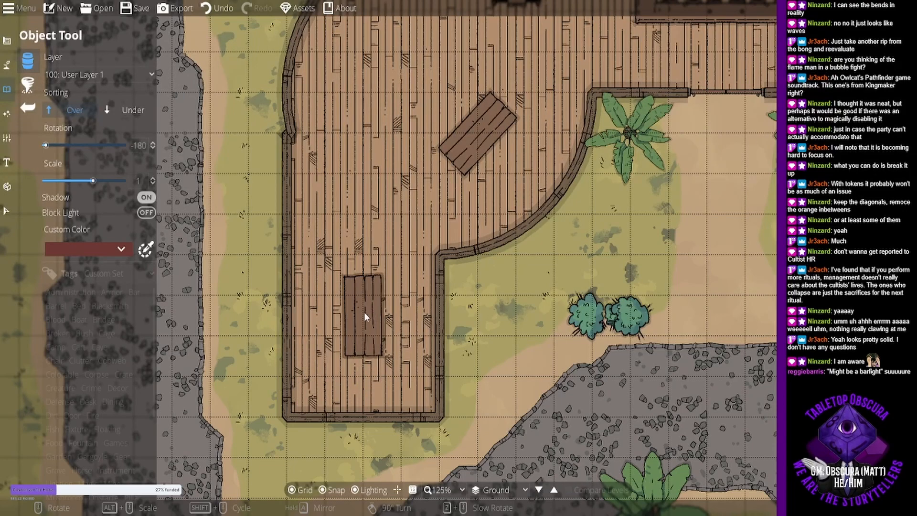
{"action": "left_click", "coordinate": [364, 312]}
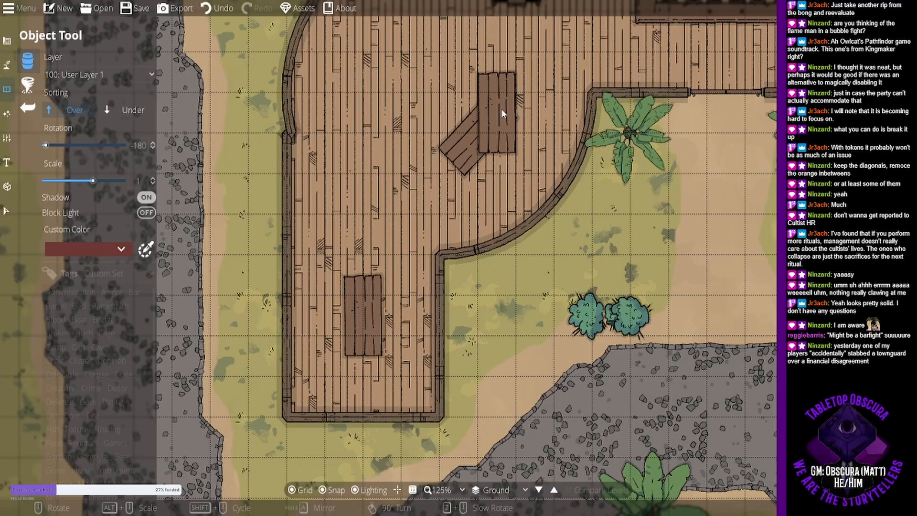
Place two round wooden tables in the western room, one in the rounded northwest corner and one near the west wall.
{"action": "left_click_drag", "start_coordinate": [437, 167], "coordinate": [468, 284]}
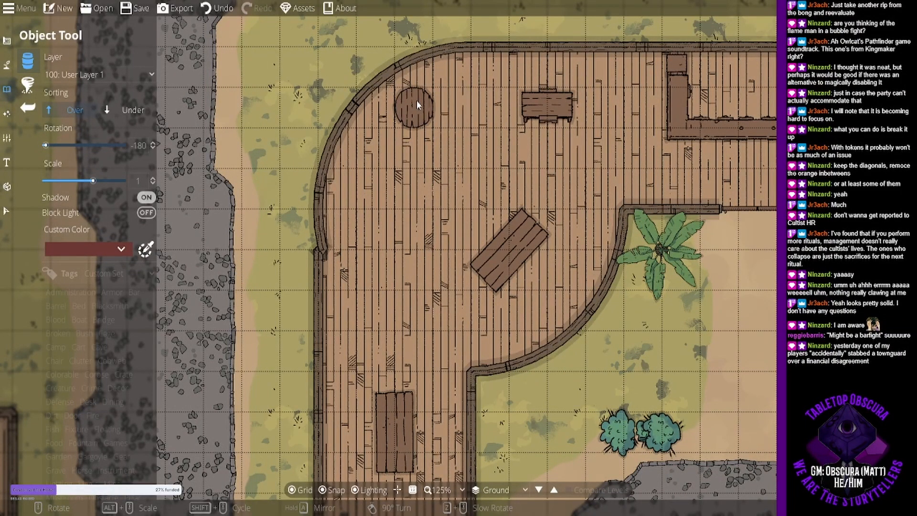
{"action": "left_click", "coordinate": [417, 101]}
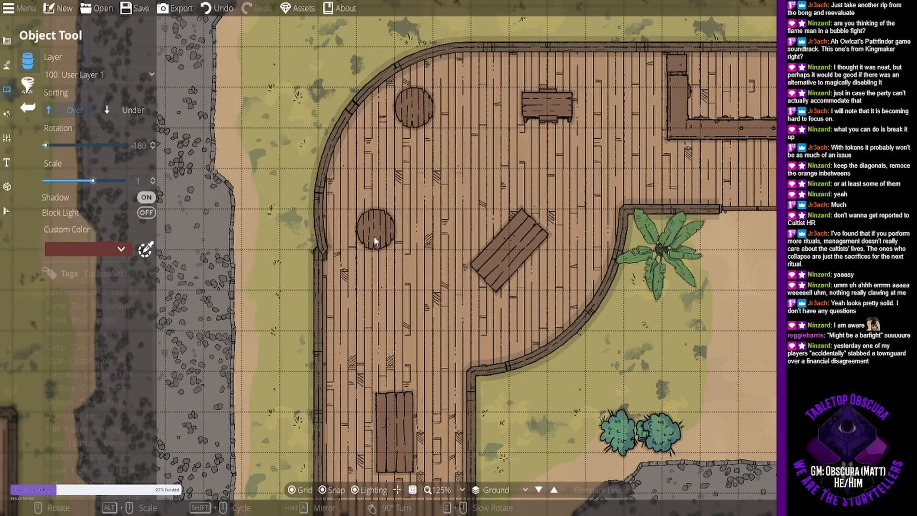
{"action": "left_click", "coordinate": [375, 240]}
Turn snapping off and place a small wooden chair, rotated to -120, at the southwest end of the diagonal plank table.
{"action": "left_click_drag", "start_coordinate": [407, 292], "coordinate": [190, 297]}
{"action": "left_click_drag", "start_coordinate": [209, 329], "coordinate": [405, 189]}
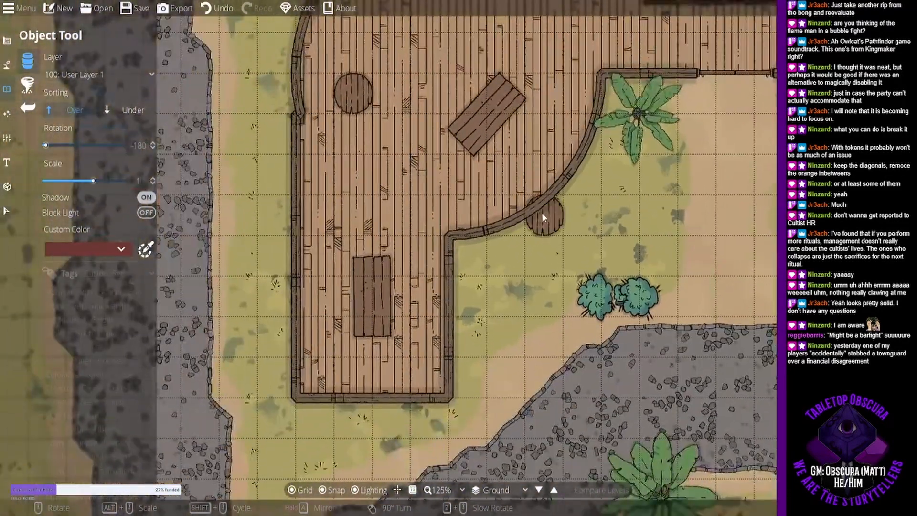
{"action": "left_click_drag", "start_coordinate": [536, 242], "coordinate": [470, 289]}
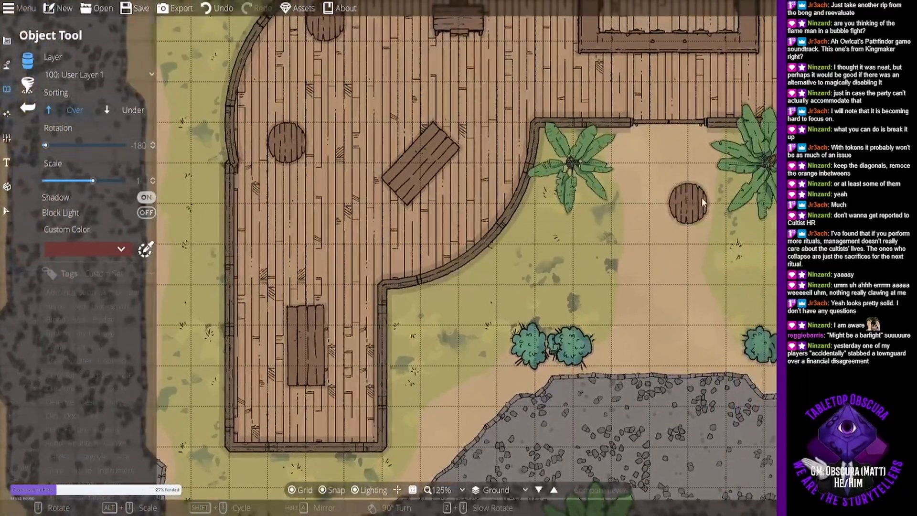
{"action": "left_click_drag", "start_coordinate": [689, 214], "coordinate": [446, 402]}
{"action": "left_click_drag", "start_coordinate": [453, 333], "coordinate": [589, 260]}
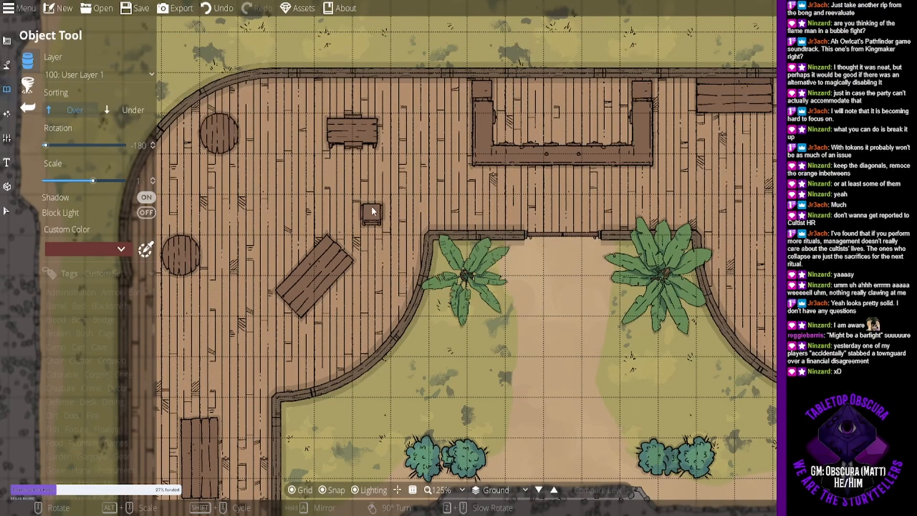
{"action": "left_click_drag", "start_coordinate": [373, 208], "coordinate": [463, 188]}
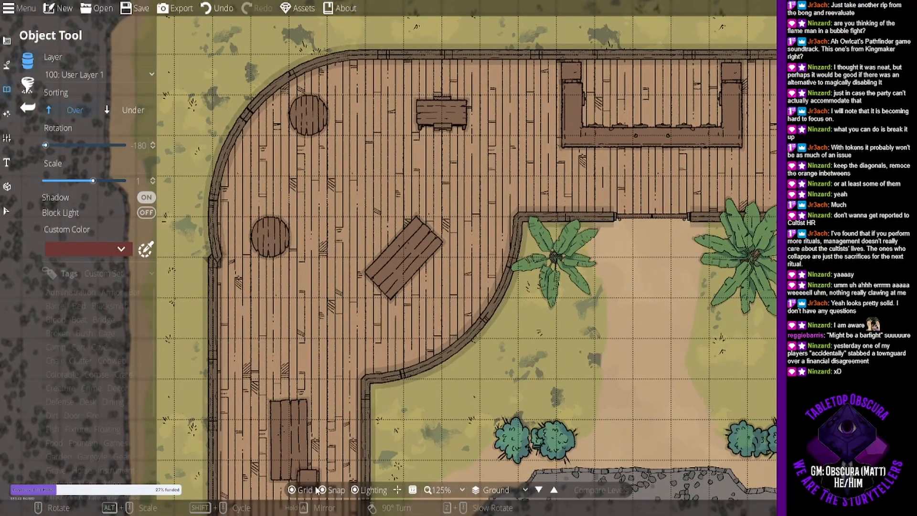
{"action": "scroll", "coordinate": [343, 302], "scroll_direction": "up", "scroll_amount": 2}
{"action": "scroll", "coordinate": [352, 297], "scroll_direction": "up", "scroll_amount": 1}
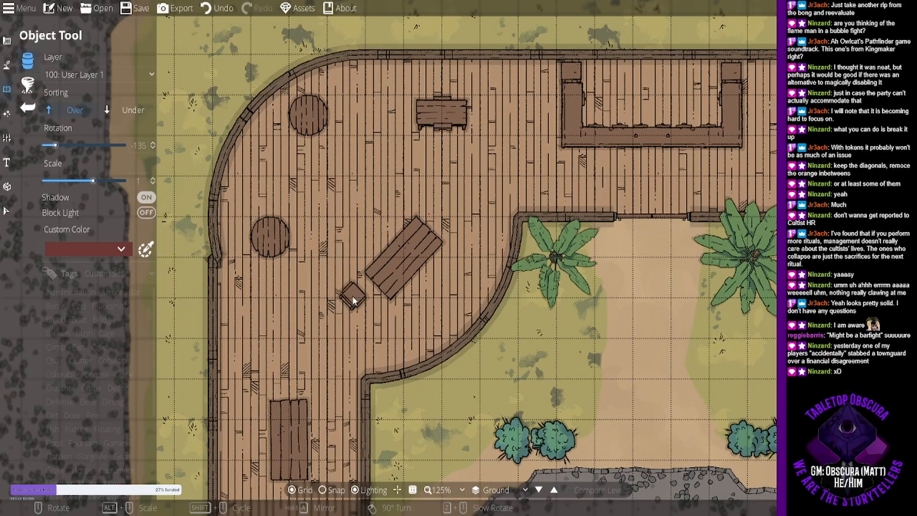
{"action": "scroll", "coordinate": [366, 296], "scroll_direction": "up", "scroll_amount": 1}
{"action": "left_click", "coordinate": [367, 296]}
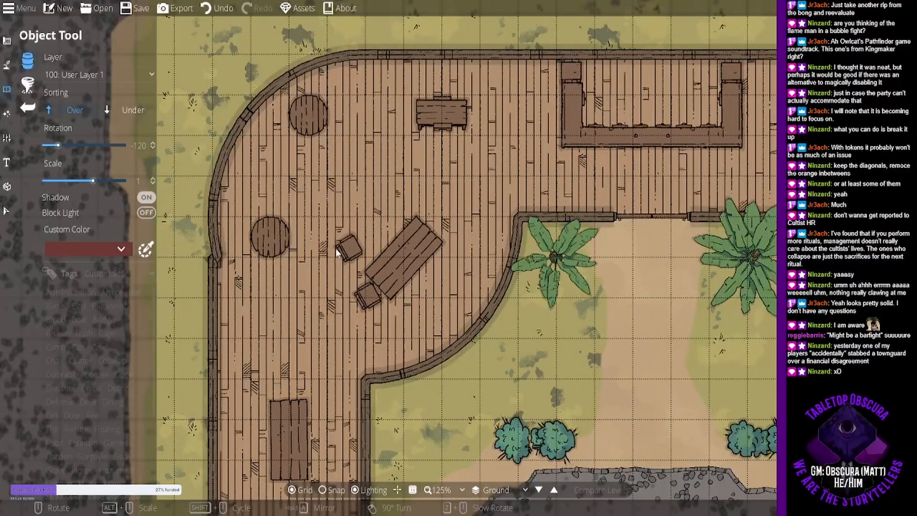
Set object sorting to Under and tuck a chair rotated to 165 against the diagonal table's southeast side.
{"action": "left_click", "coordinate": [122, 110]}
{"action": "scroll", "coordinate": [422, 292], "scroll_direction": "down", "scroll_amount": 5}
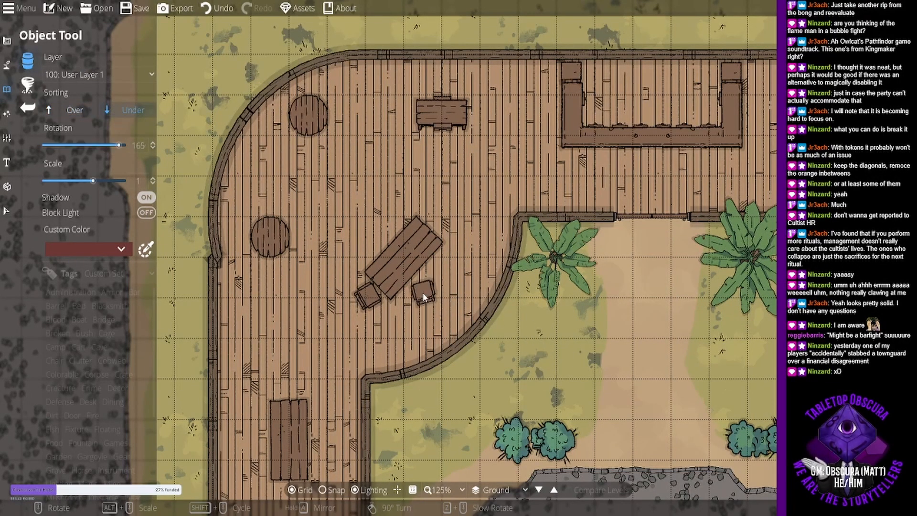
{"action": "left_click", "coordinate": [421, 280]}
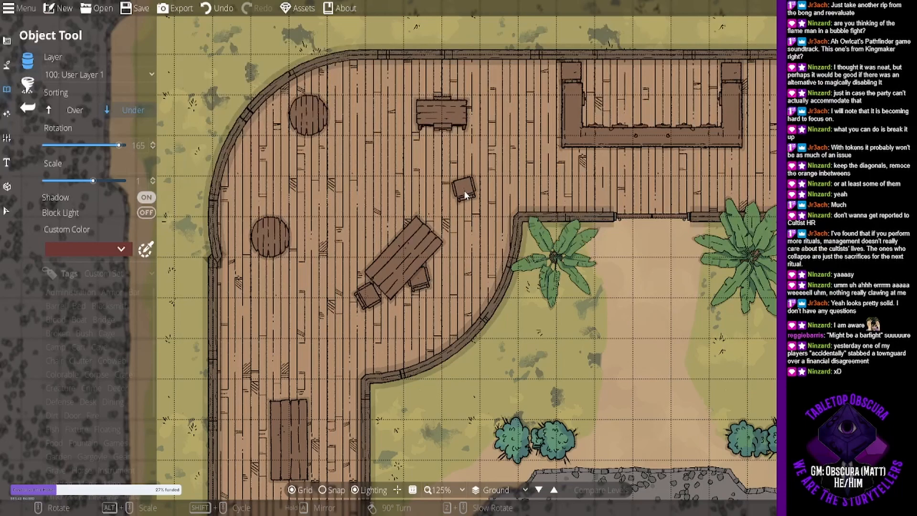
Place two more chairs at the diagonal table, one at its northeast end and one on its northwest side.
{"action": "scroll", "coordinate": [459, 206], "scroll_direction": "down", "scroll_amount": 6}
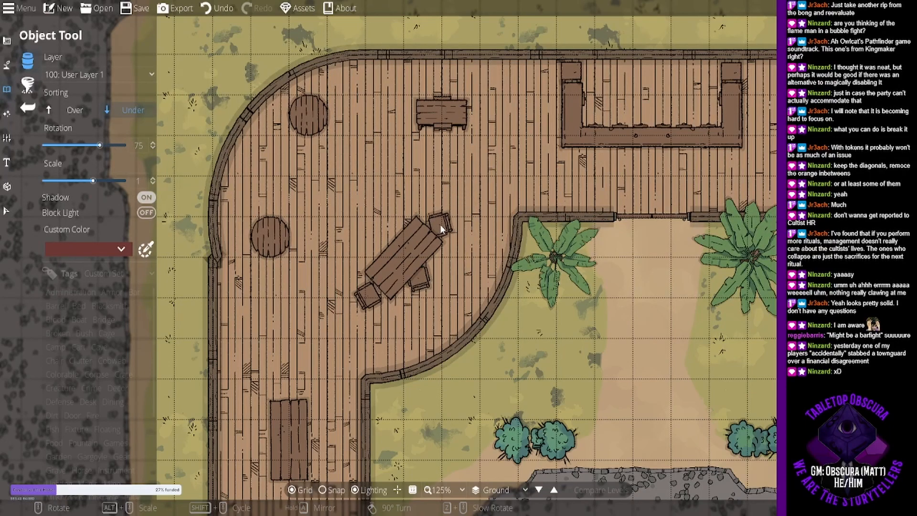
{"action": "scroll", "coordinate": [440, 224], "scroll_direction": "down", "scroll_amount": 2}
{"action": "scroll", "coordinate": [389, 240], "scroll_direction": "down", "scroll_amount": 4}
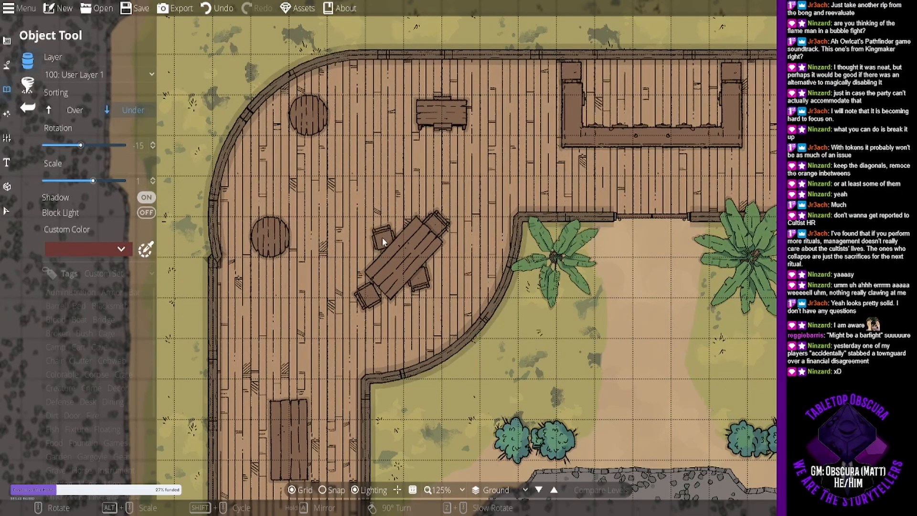
{"action": "scroll", "coordinate": [383, 237], "scroll_direction": "down", "scroll_amount": 3}
{"action": "scroll", "coordinate": [383, 237], "scroll_direction": "up", "scroll_amount": 1}
{"action": "left_click", "coordinate": [383, 236]}
{"action": "scroll", "coordinate": [383, 236], "scroll_direction": "up", "scroll_amount": 1}
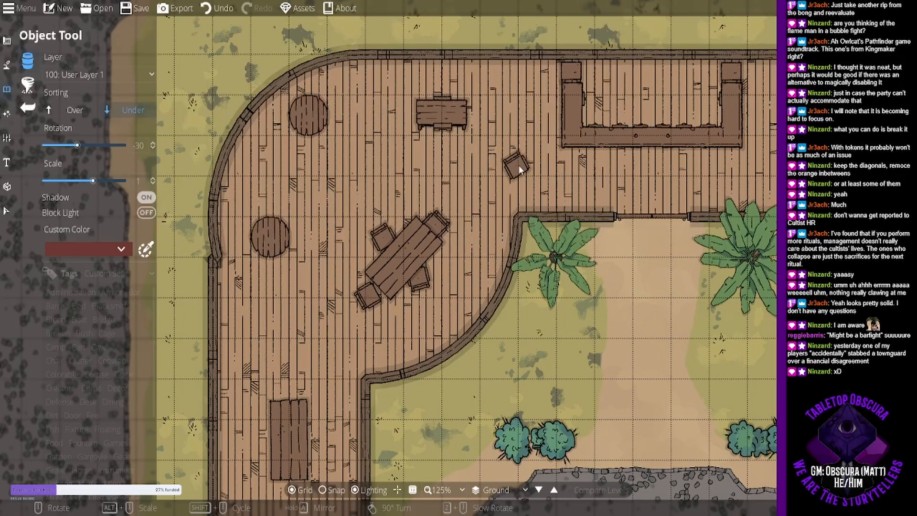
Place a chair rotated to -180 at the south end of the southern wing's plank table and another on its east side.
{"action": "left_click_drag", "start_coordinate": [378, 339], "coordinate": [442, 189]}
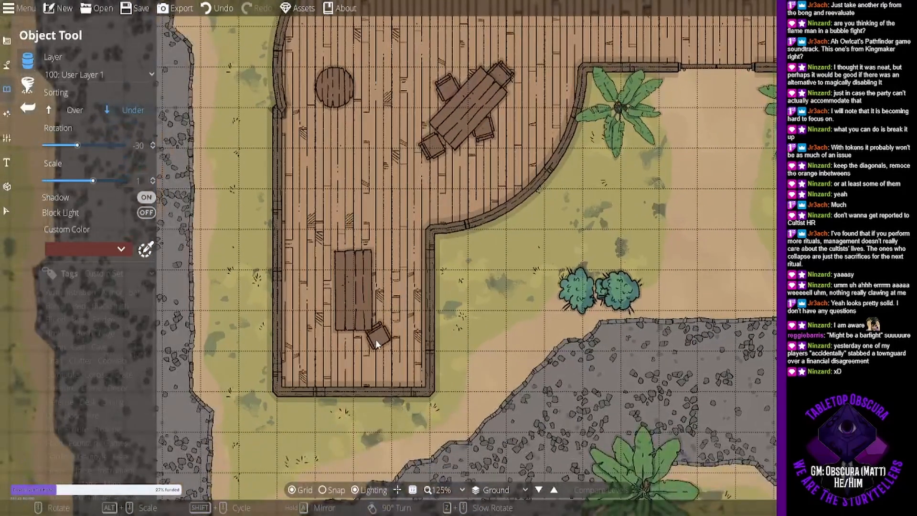
{"action": "scroll", "coordinate": [358, 352], "scroll_direction": "down", "scroll_amount": 11}
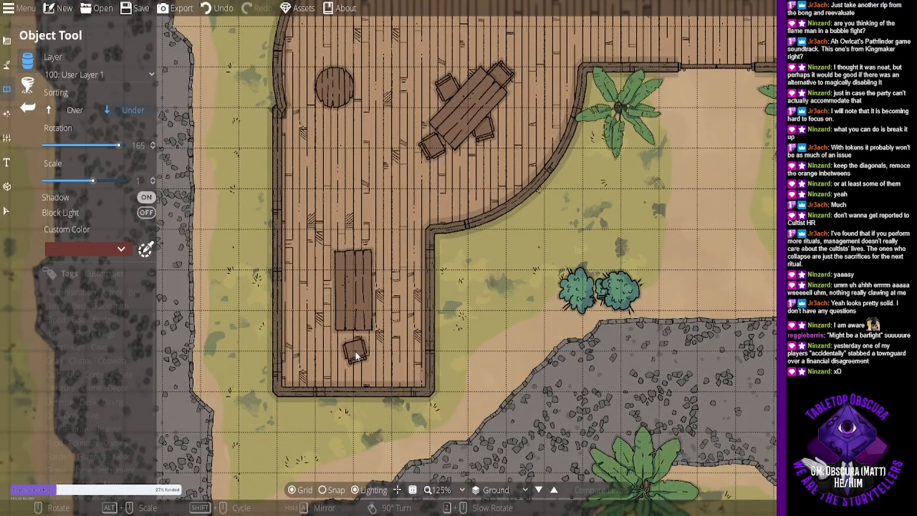
{"action": "scroll", "coordinate": [356, 356], "scroll_direction": "down", "scroll_amount": 1}
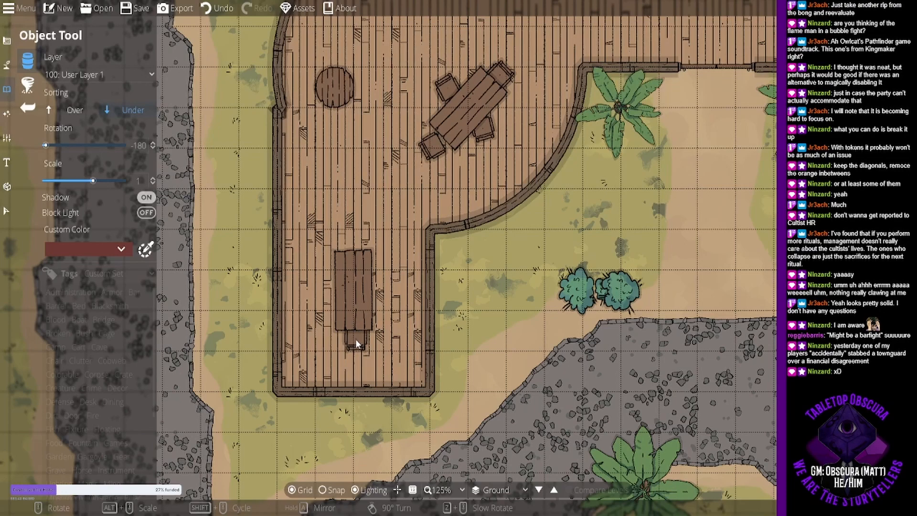
{"action": "left_click", "coordinate": [355, 340]}
{"action": "scroll", "coordinate": [378, 298], "scroll_direction": "up", "scroll_amount": 4}
{"action": "left_click", "coordinate": [378, 297]}
Place a chair rotated to -90 on the west side of the southern wing's table and one rotated to -15 at its north end.
{"action": "scroll", "coordinate": [334, 277], "scroll_direction": "down", "scroll_amount": 9}
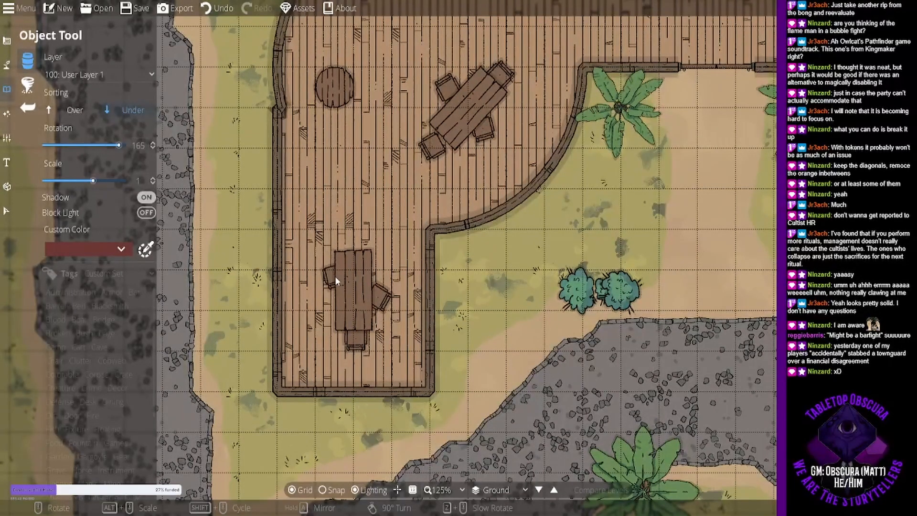
{"action": "scroll", "coordinate": [334, 276], "scroll_direction": "up", "scroll_amount": 1}
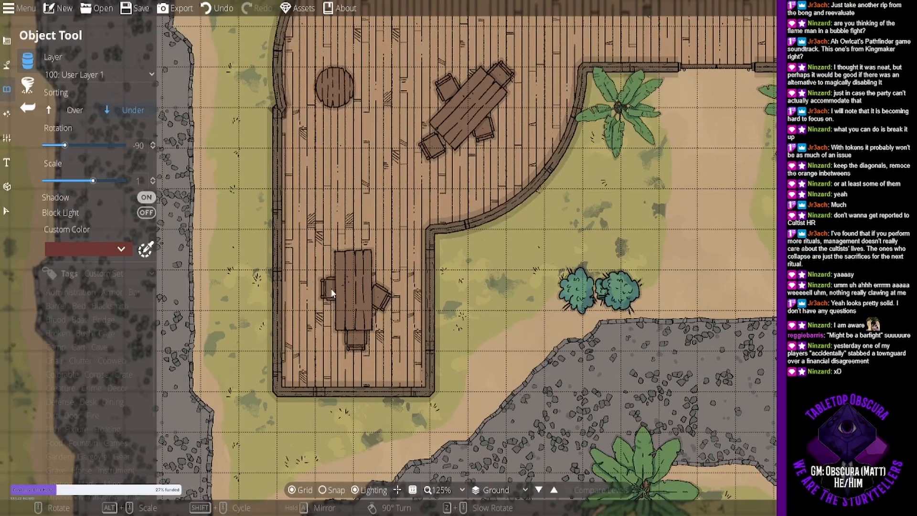
{"action": "left_click", "coordinate": [328, 291]}
{"action": "scroll", "coordinate": [335, 262], "scroll_direction": "up", "scroll_amount": 4}
{"action": "scroll", "coordinate": [353, 243], "scroll_direction": "up", "scroll_amount": 1}
{"action": "left_click", "coordinate": [352, 235]}
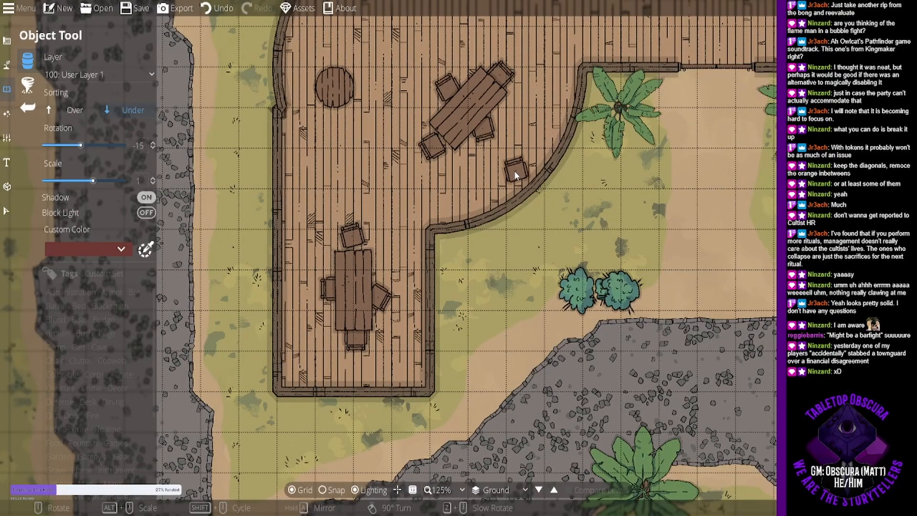
Place two chairs at the northwest corner's round table, one rotated to 45 on its northeast side and one rotated to -75 on its west.
{"action": "left_click_drag", "start_coordinate": [514, 171], "coordinate": [459, 258]}
{"action": "left_click_drag", "start_coordinate": [502, 199], "coordinate": [406, 320]}
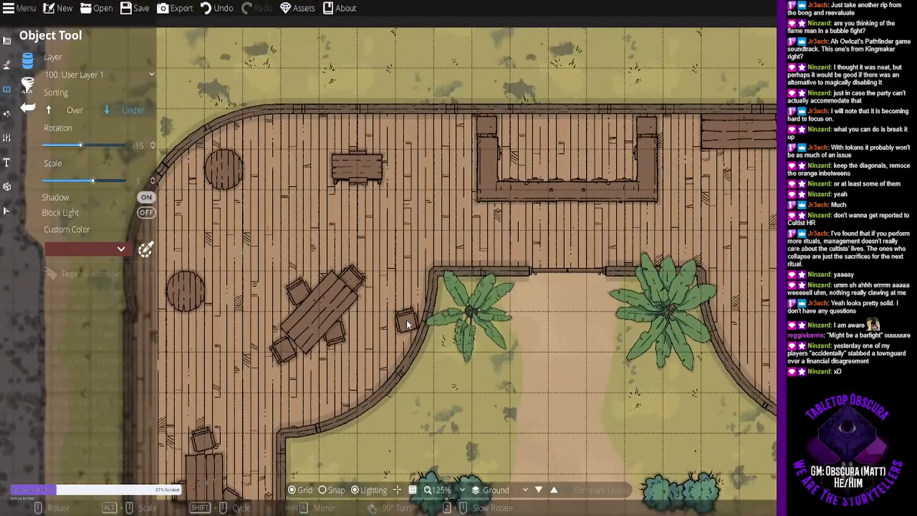
{"action": "left_click_drag", "start_coordinate": [280, 239], "coordinate": [468, 207]}
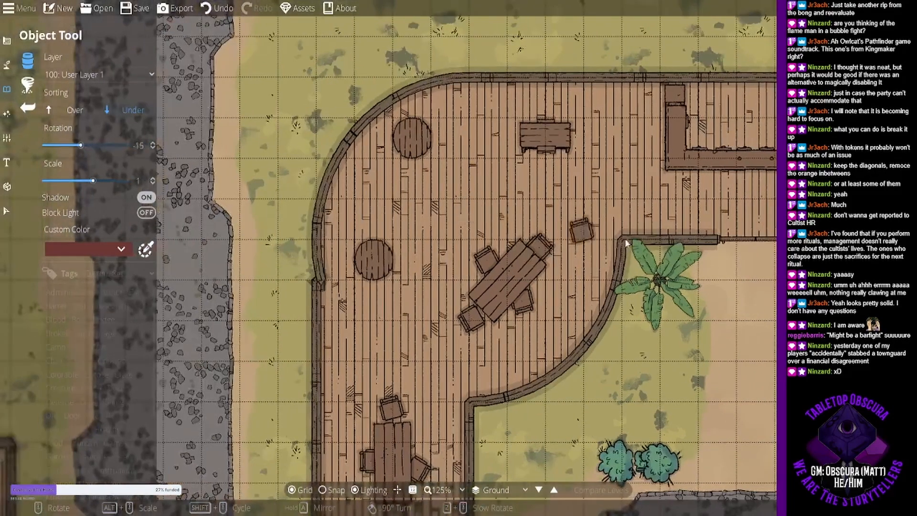
{"action": "scroll", "coordinate": [434, 116], "scroll_direction": "up", "scroll_amount": 4}
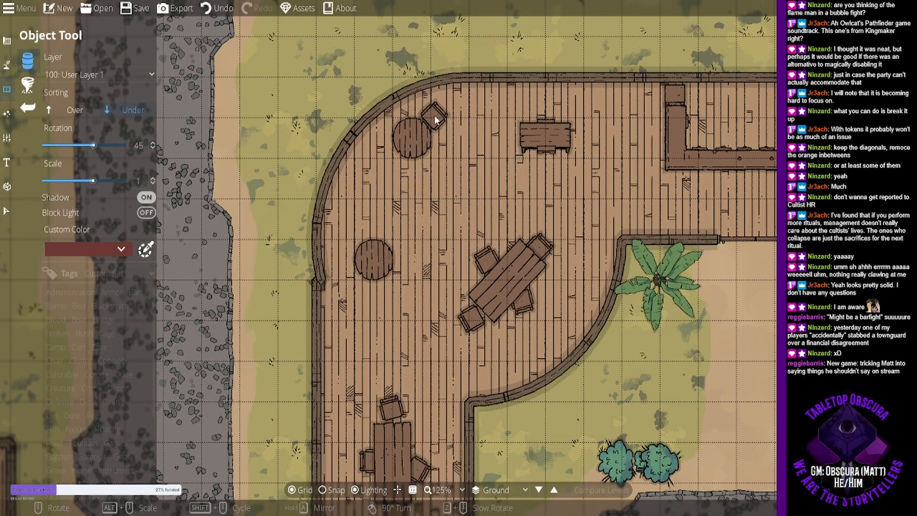
{"action": "scroll", "coordinate": [375, 163], "scroll_direction": "down", "scroll_amount": 8}
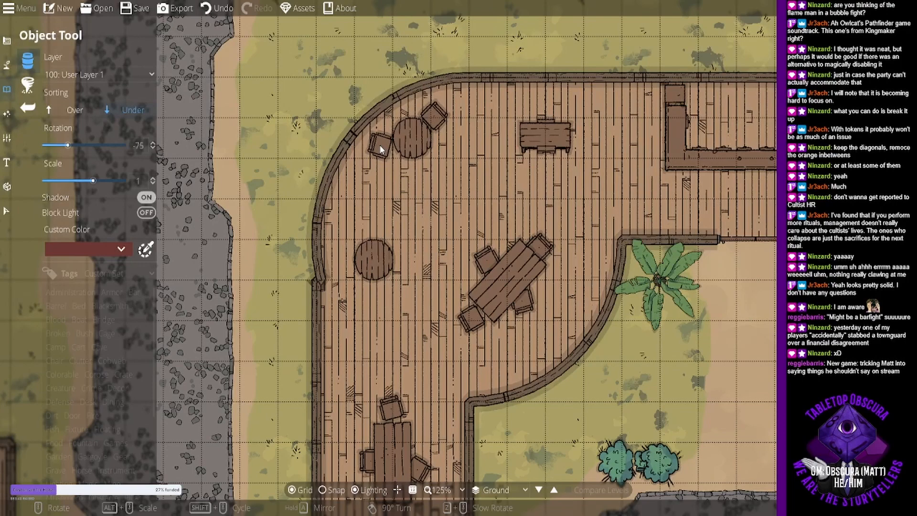
{"action": "left_click", "coordinate": [379, 145]}
Place two chairs at the round table near the west wall, one on its northwest side and one rotated to 105 on its east.
{"action": "scroll", "coordinate": [355, 224], "scroll_direction": "up", "scroll_amount": 2}
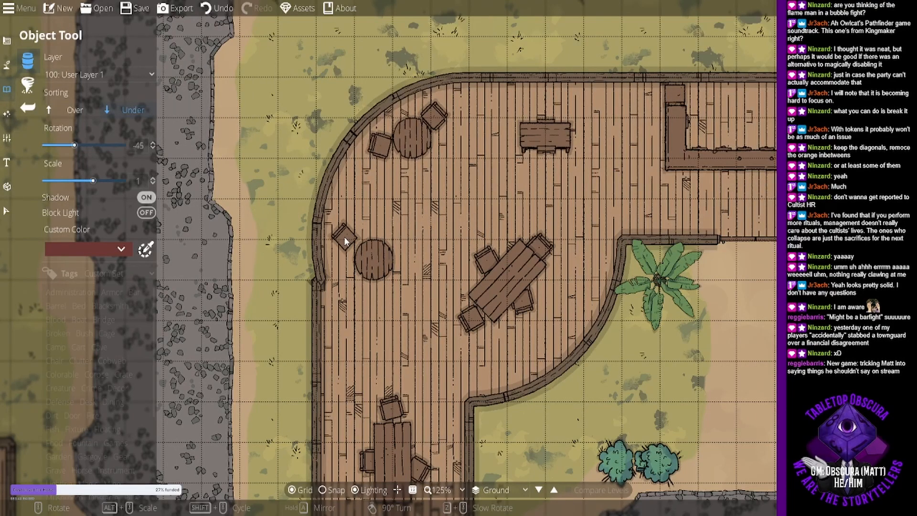
{"action": "scroll", "coordinate": [344, 237], "scroll_direction": "down", "scroll_amount": 1}
{"action": "left_click", "coordinate": [344, 236]}
{"action": "scroll", "coordinate": [390, 291], "scroll_direction": "up", "scroll_amount": 2}
{"action": "scroll", "coordinate": [389, 291], "scroll_direction": "up", "scroll_amount": 9}
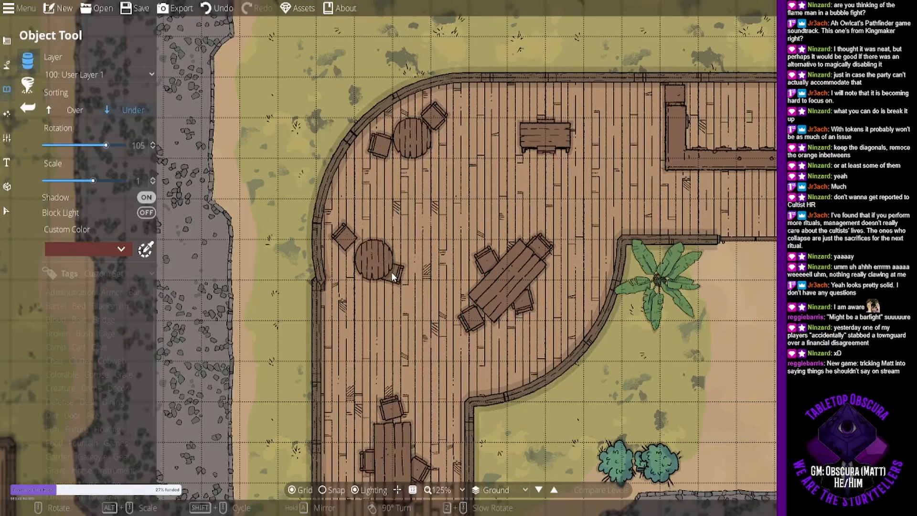
{"action": "left_click", "coordinate": [391, 271]}
Remove the stray outline points where the building's northwest curve meets the west wall, rebuilding its walls in the wooden plank style.
{"action": "left_click", "coordinate": [12, 48]}
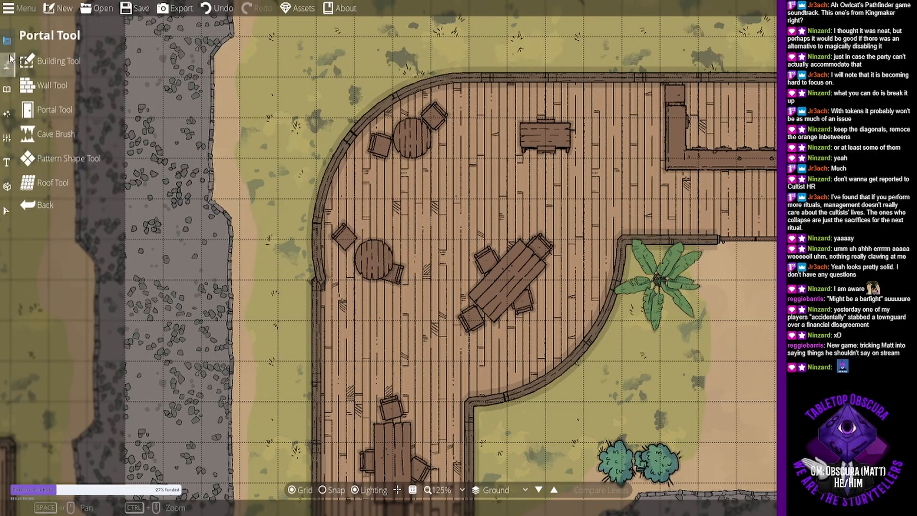
{"action": "left_click", "coordinate": [78, 85]}
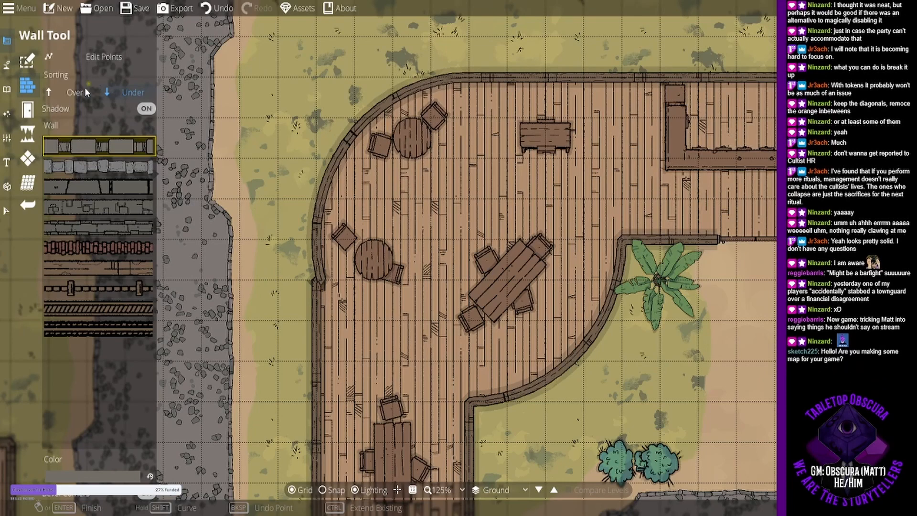
{"action": "left_click", "coordinate": [76, 56]}
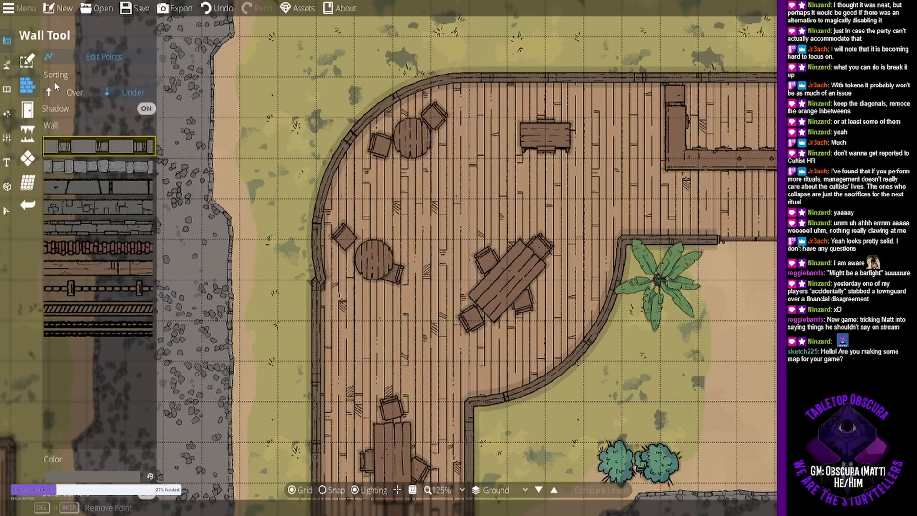
{"action": "left_click", "coordinate": [29, 61]}
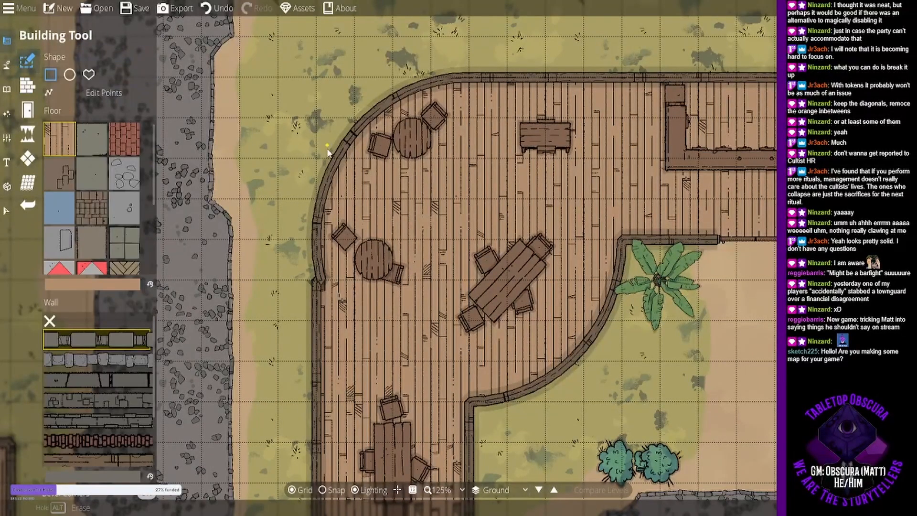
{"action": "left_click", "coordinate": [81, 98]}
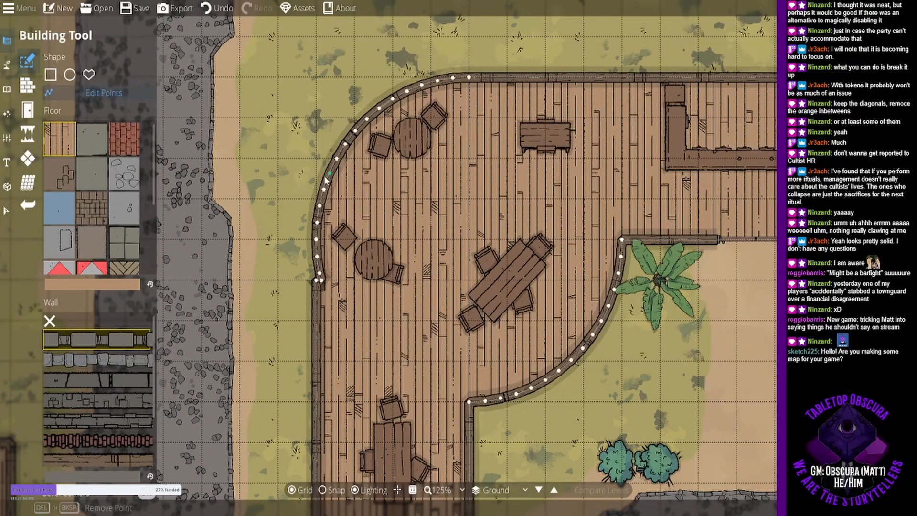
{"action": "left_click", "coordinate": [326, 280]}
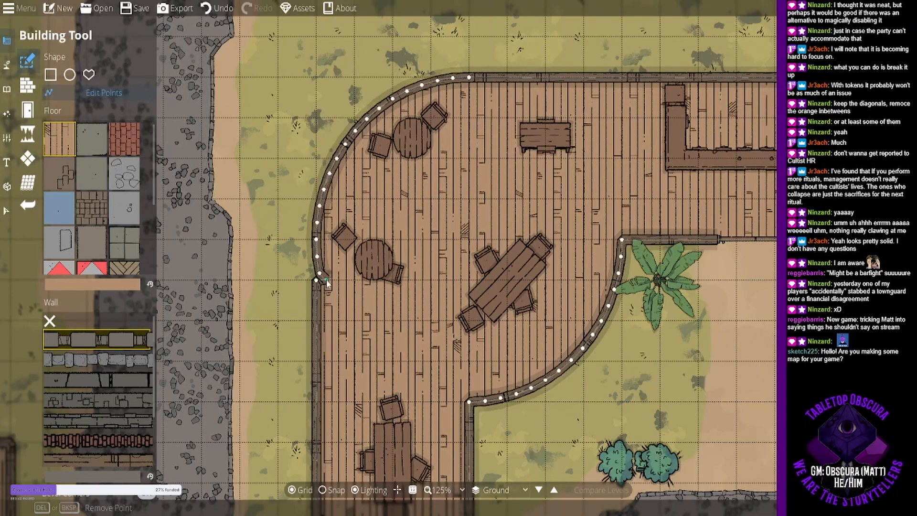
{"action": "key", "text": "Delete"}
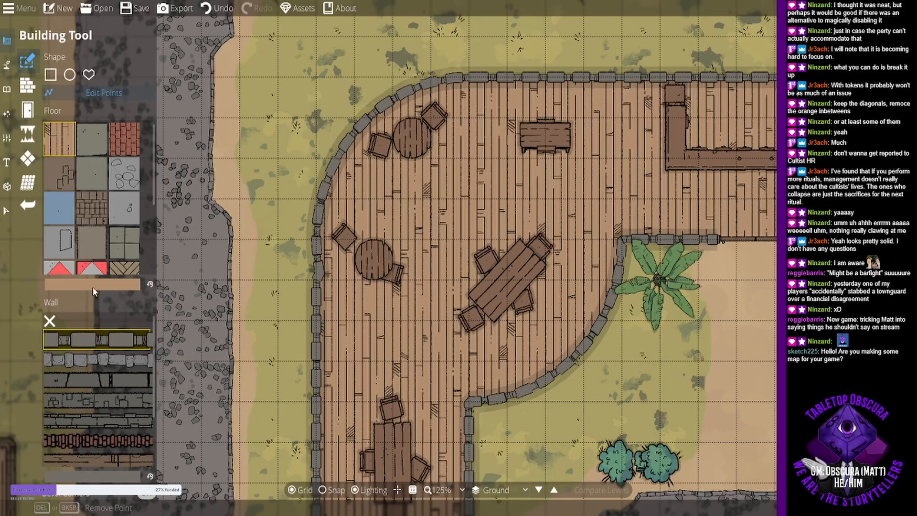
{"action": "left_click", "coordinate": [106, 460]}
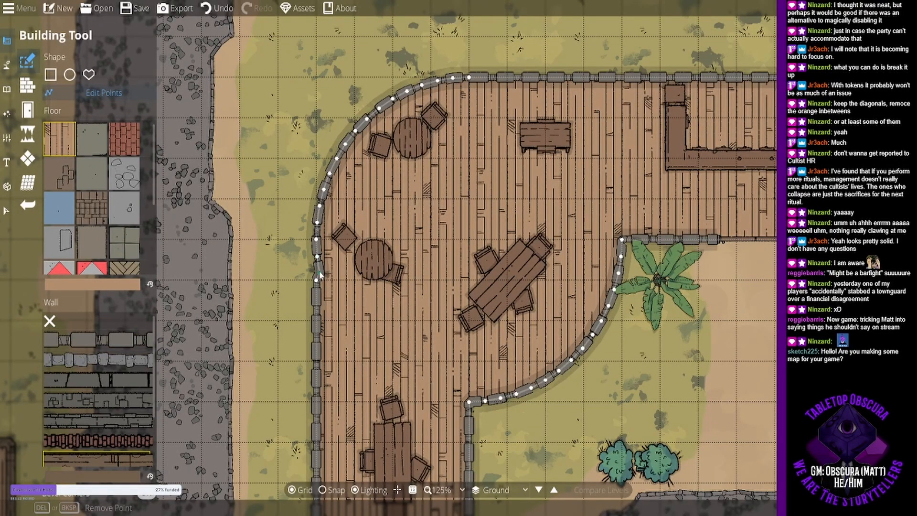
{"action": "right_click", "coordinate": [319, 274]}
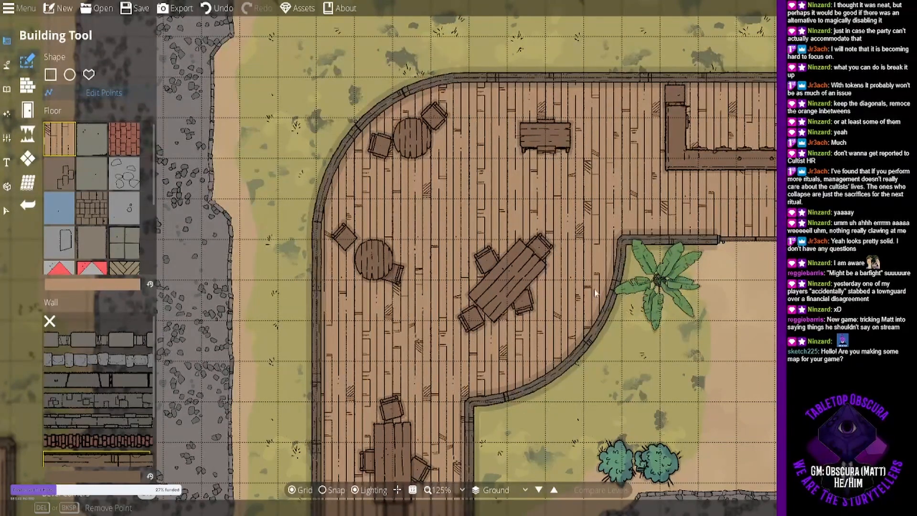
Place a chair rotated to 105 at the east end of the long plank table against the north wall.
{"action": "left_click_drag", "start_coordinate": [596, 285], "coordinate": [480, 260]}
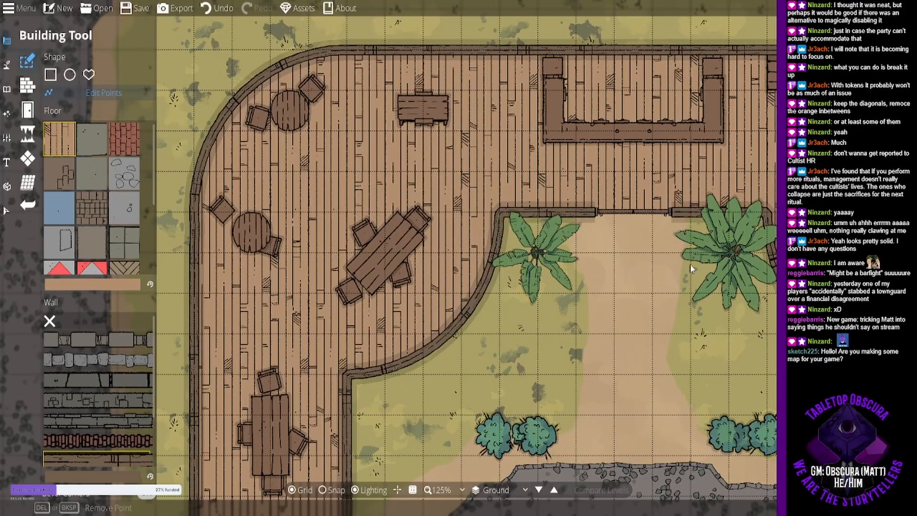
{"action": "left_click_drag", "start_coordinate": [696, 336], "coordinate": [661, 330]}
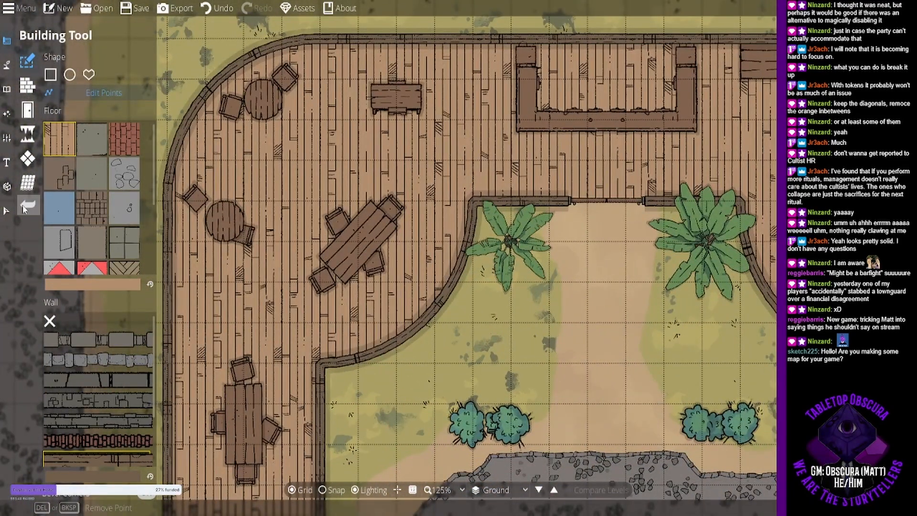
{"action": "left_click", "coordinate": [7, 64]}
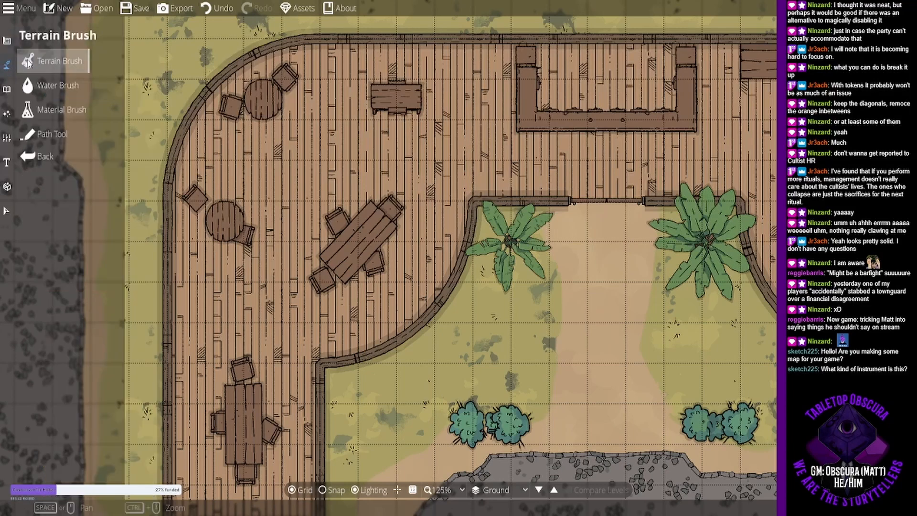
{"action": "left_click", "coordinate": [33, 84]}
{"action": "left_click", "coordinate": [7, 89]}
{"action": "left_click", "coordinate": [47, 59]}
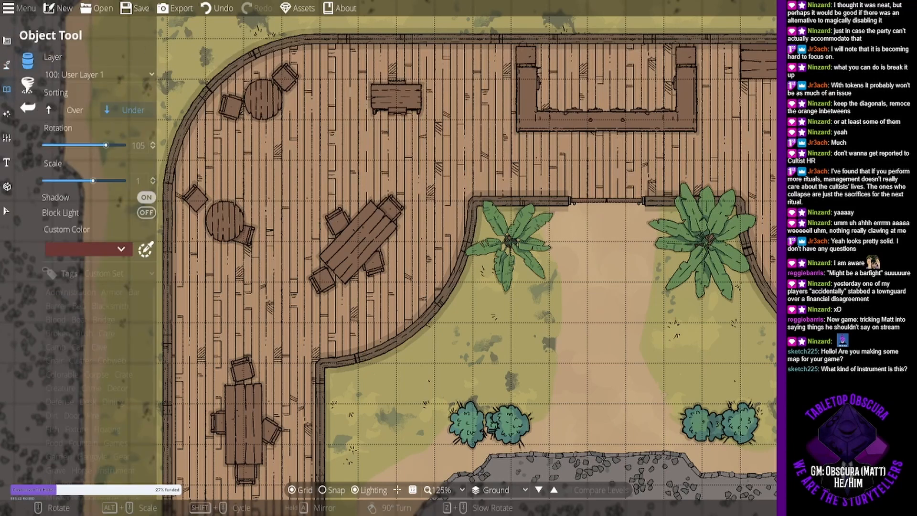
{"action": "left_click_drag", "start_coordinate": [704, 208], "coordinate": [435, 256]}
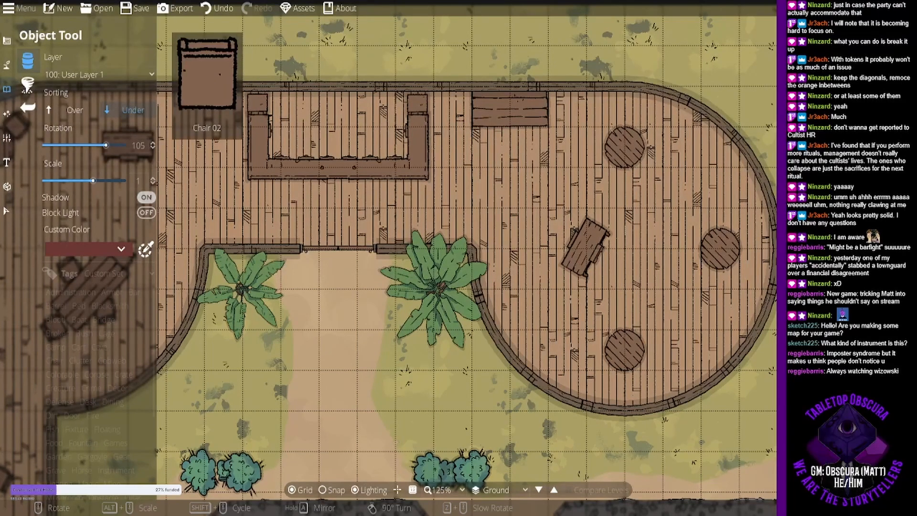
{"action": "left_click", "coordinate": [737, 165]}
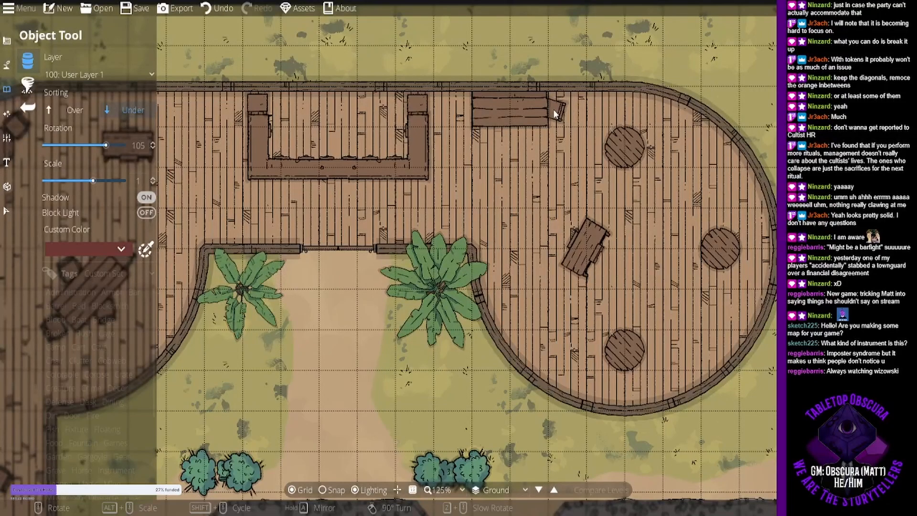
{"action": "left_click", "coordinate": [553, 109]}
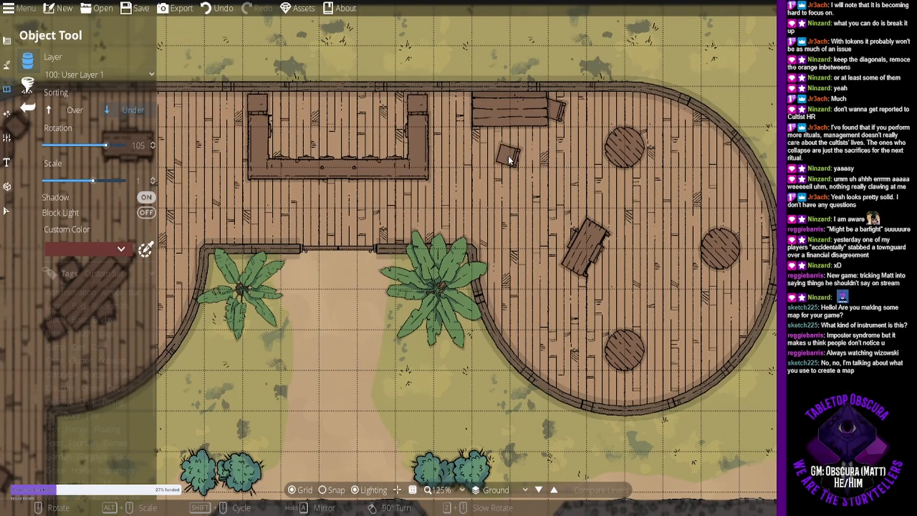
Place a chair rotated to -150 on the south side of the long plank table by the north wall.
{"action": "scroll", "coordinate": [488, 148], "scroll_direction": "down", "scroll_amount": 5}
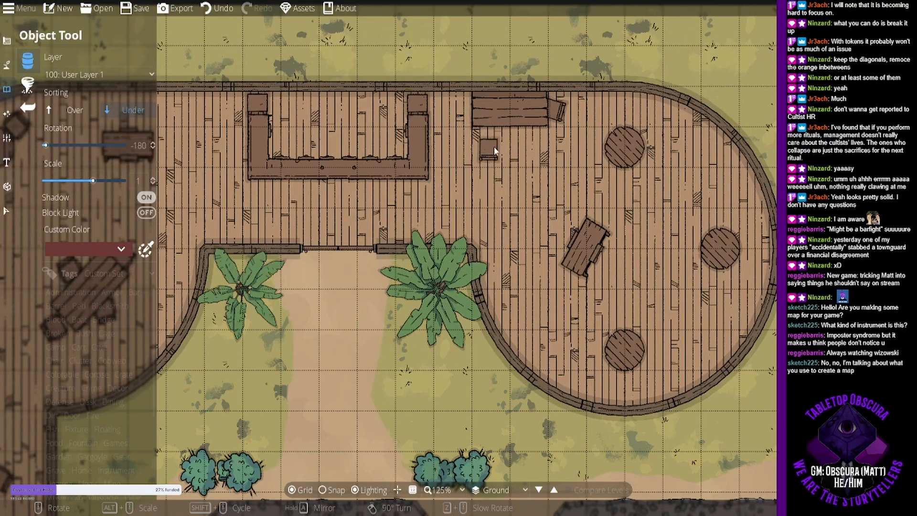
{"action": "scroll", "coordinate": [459, 136], "scroll_direction": "down", "scroll_amount": 2}
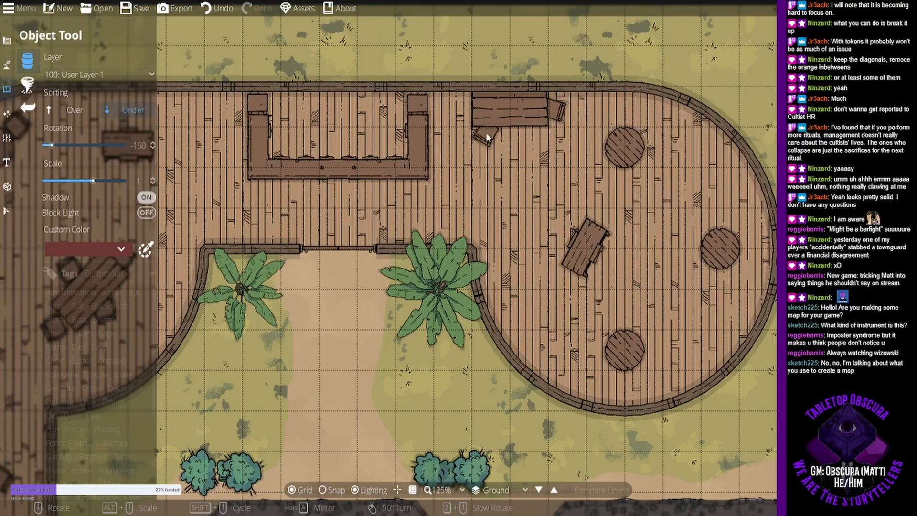
{"action": "left_click", "coordinate": [505, 138]}
In the round east room, place a chair north of the northern round table and one rotated to 105 southwest of the eastern table.
{"action": "scroll", "coordinate": [643, 177], "scroll_direction": "up", "scroll_amount": 5}
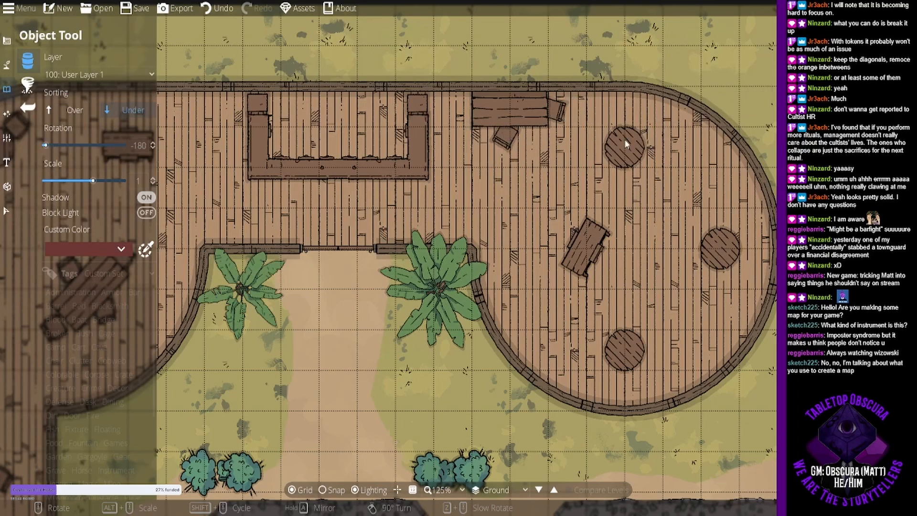
{"action": "scroll", "coordinate": [652, 143], "scroll_direction": "up", "scroll_amount": 5}
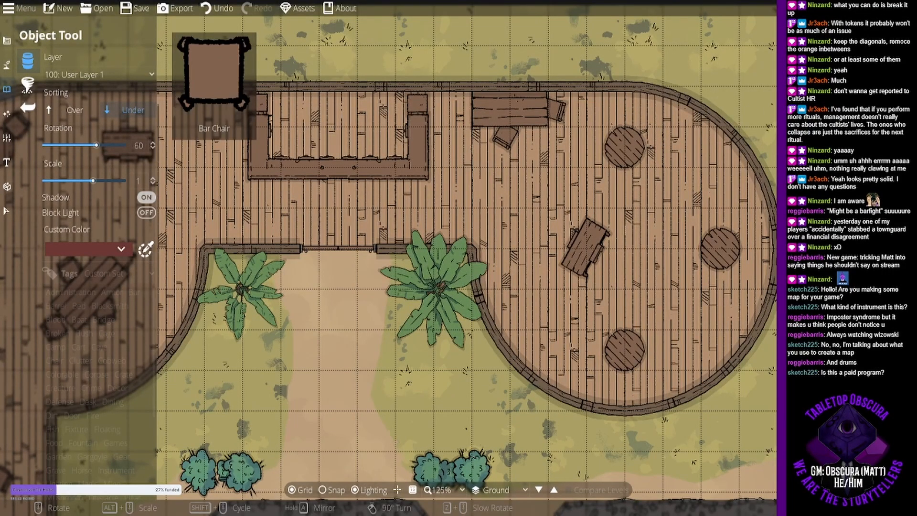
{"action": "scroll", "coordinate": [620, 117], "scroll_direction": "down", "scroll_amount": 1}
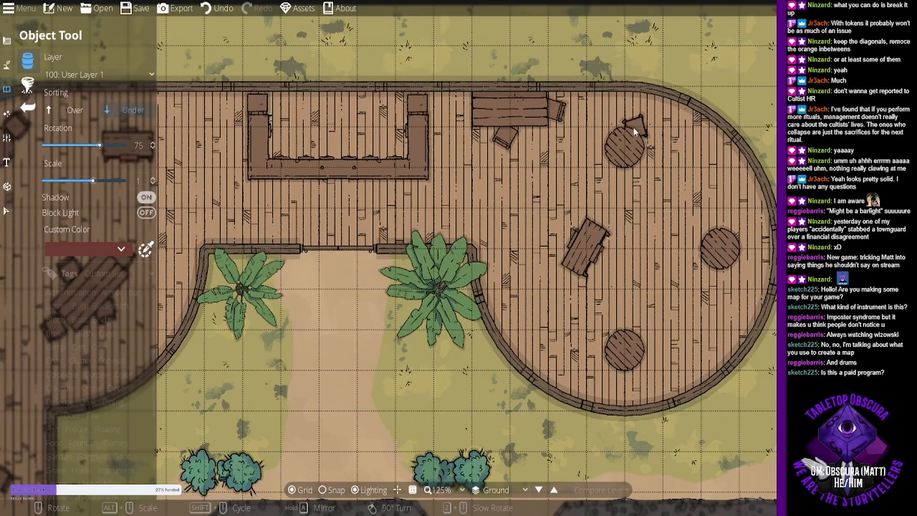
{"action": "scroll", "coordinate": [625, 121], "scroll_direction": "down", "scroll_amount": 2}
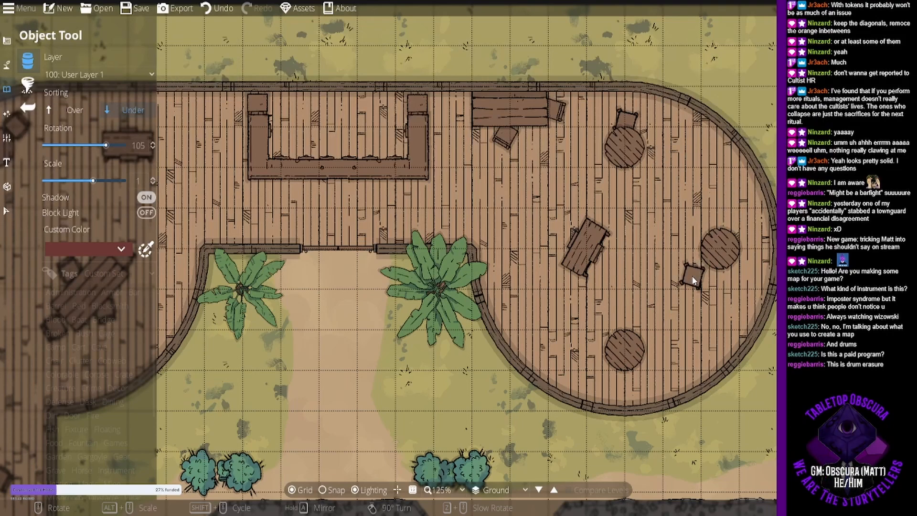
{"action": "left_click", "coordinate": [700, 268]}
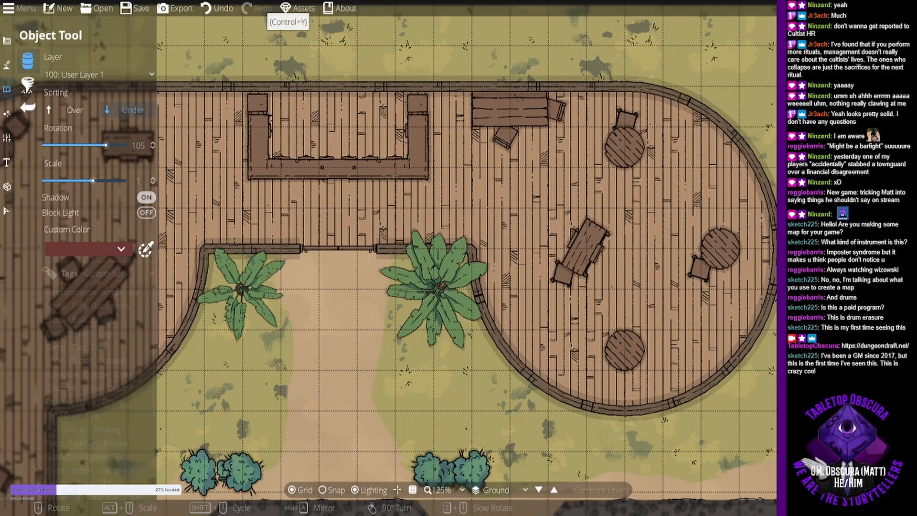
Place two chairs at the east room's southern round table, one rotated to 75 on its southwest and one rotated to 15 on its north.
{"action": "scroll", "coordinate": [566, 268], "scroll_direction": "down", "scroll_amount": 1}
{"action": "scroll", "coordinate": [635, 314], "scroll_direction": "down", "scroll_amount": 1}
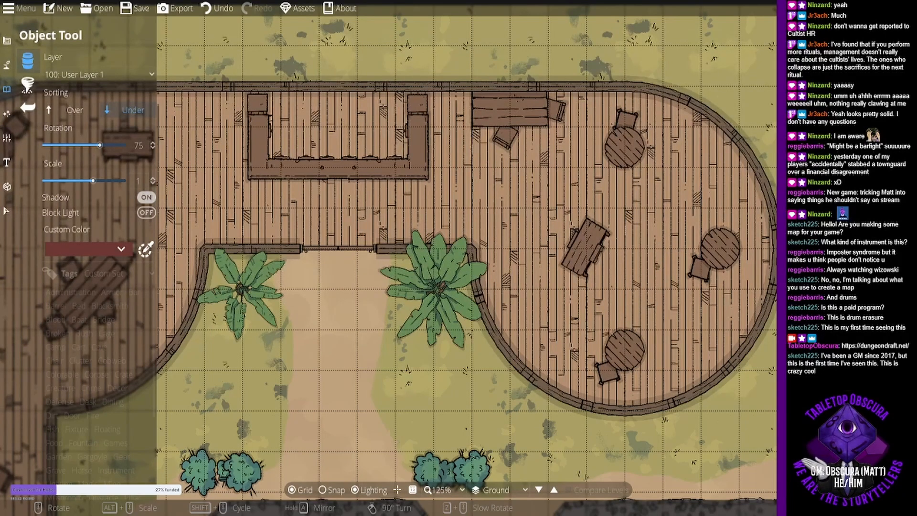
{"action": "left_click", "coordinate": [608, 373]}
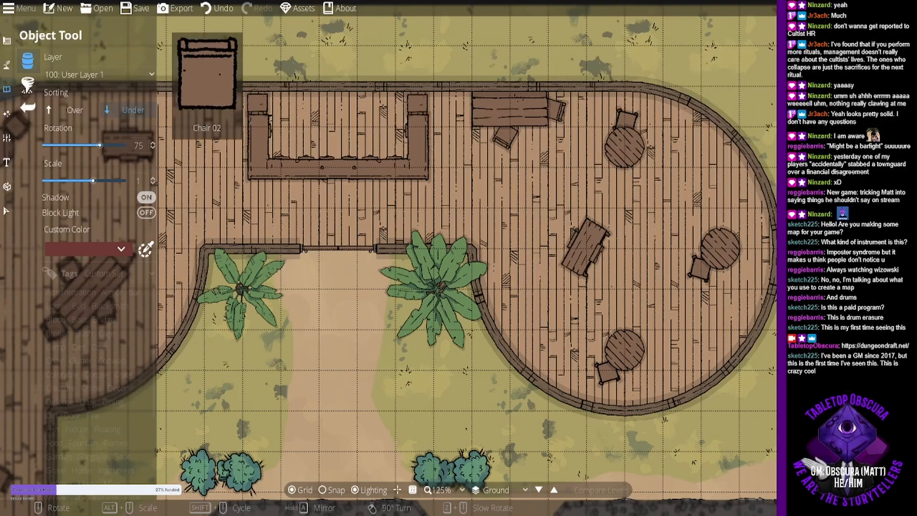
{"action": "scroll", "coordinate": [632, 329], "scroll_direction": "down", "scroll_amount": 3}
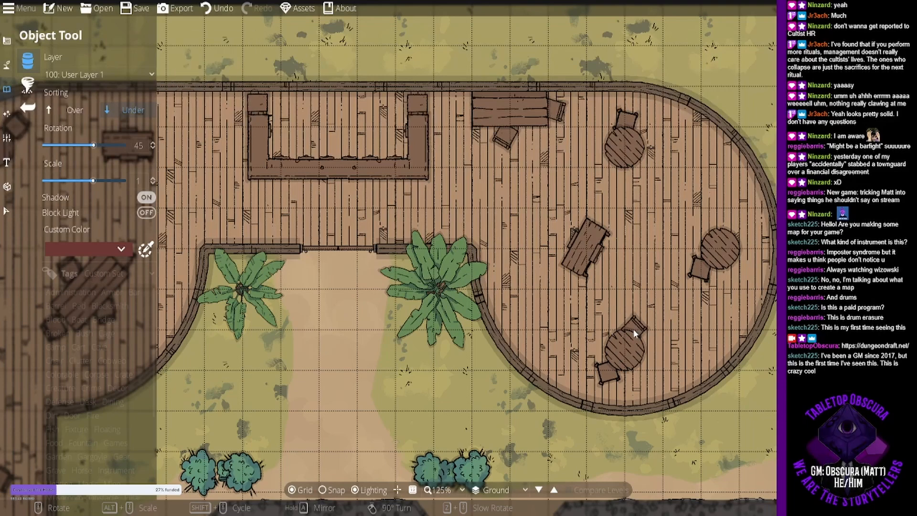
{"action": "scroll", "coordinate": [633, 329], "scroll_direction": "down", "scroll_amount": 1}
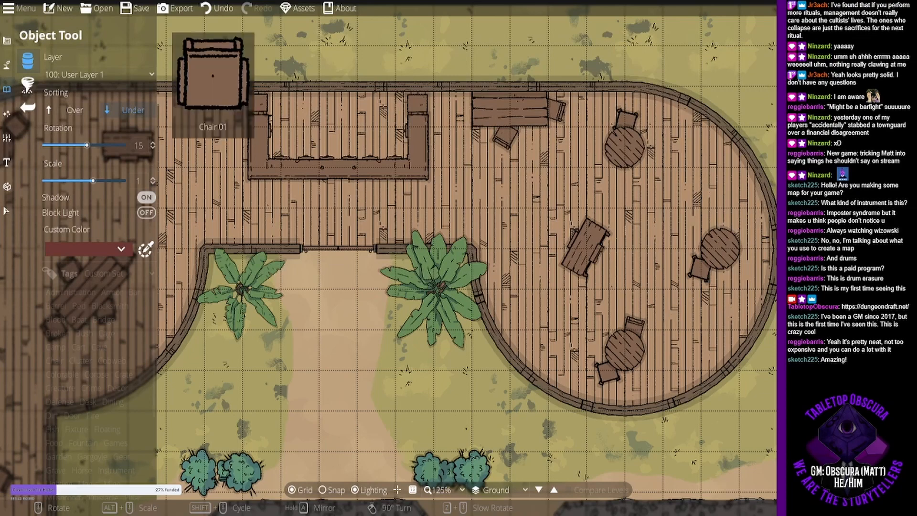
Place a chair rotated to 0 north of the east room's eastern round table and one rotated to 120 southeast of the northern table.
{"action": "scroll", "coordinate": [742, 231], "scroll_direction": "down", "scroll_amount": 1}
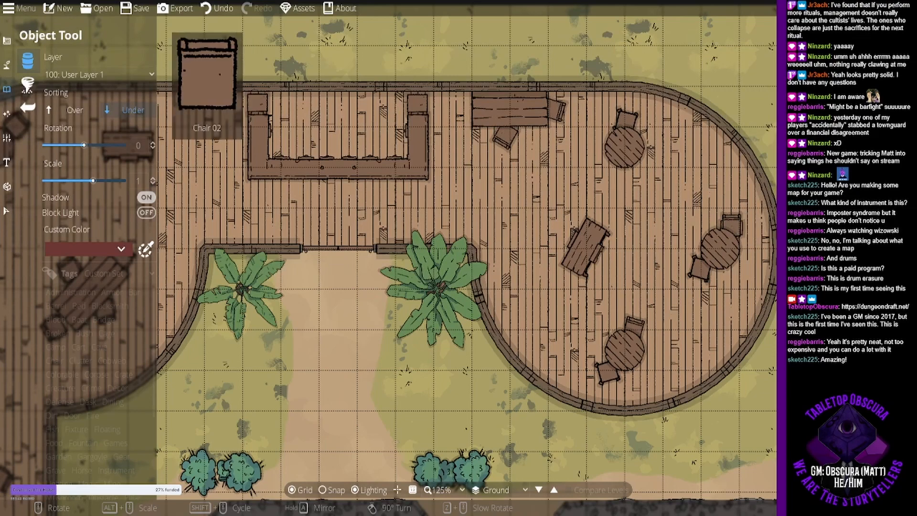
{"action": "scroll", "coordinate": [649, 161], "scroll_direction": "up", "scroll_amount": 4}
{"action": "scroll", "coordinate": [647, 162], "scroll_direction": "up", "scroll_amount": 4}
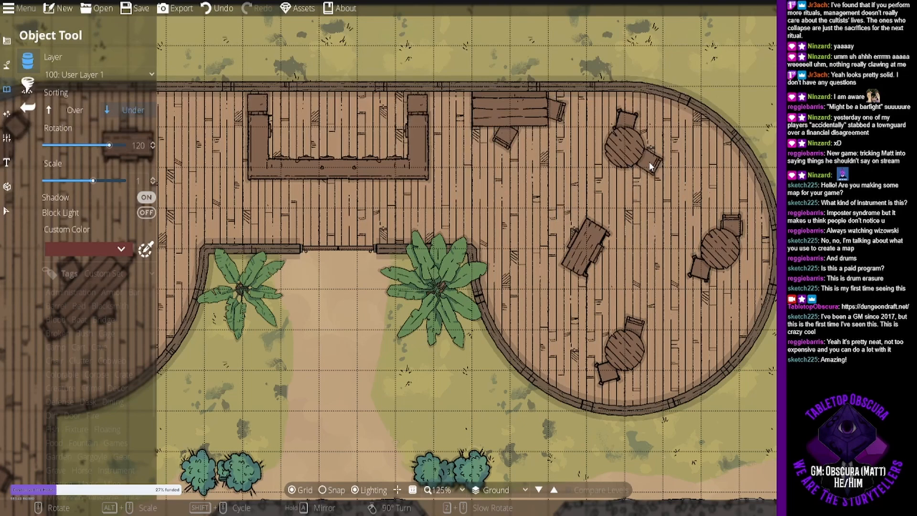
{"action": "left_click", "coordinate": [644, 162]}
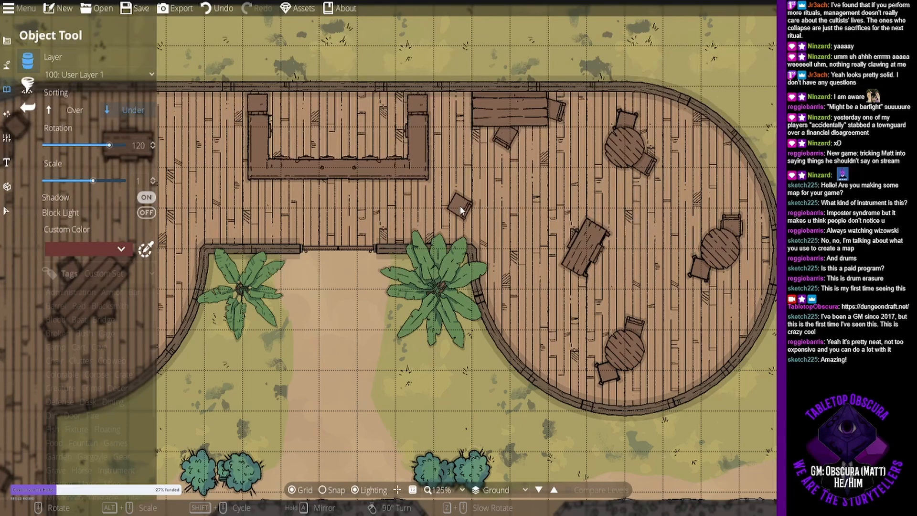
Place a chair rotated to 105 on the southeast side of the northwest corner's round table.
{"action": "left_click_drag", "start_coordinate": [448, 211], "coordinate": [702, 213]}
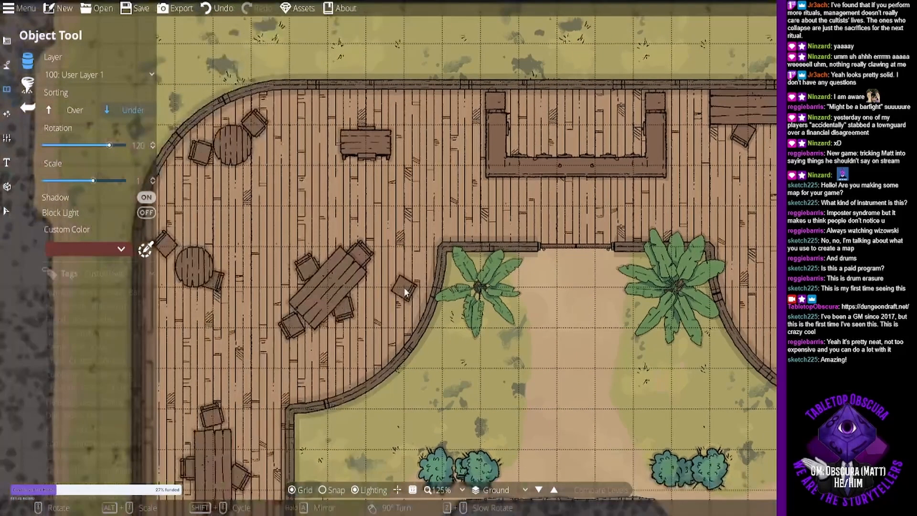
{"action": "left_click_drag", "start_coordinate": [400, 238], "coordinate": [496, 239]}
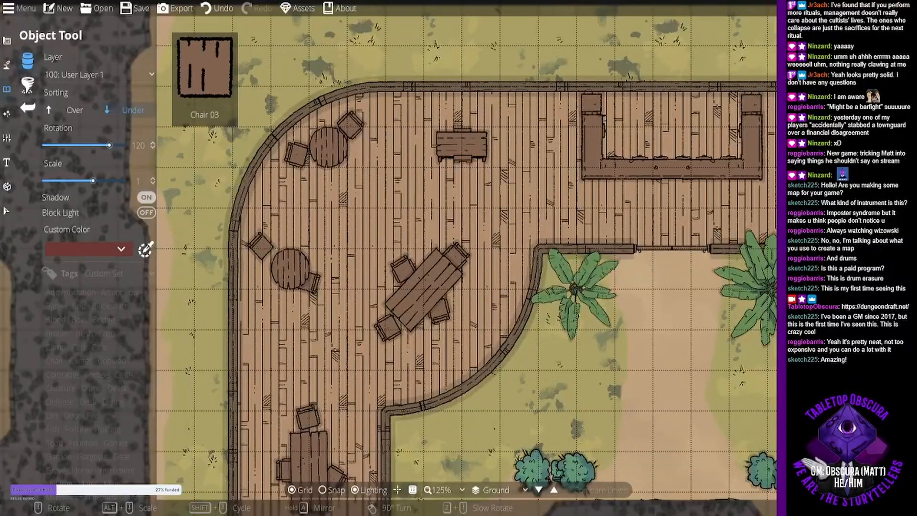
{"action": "scroll", "coordinate": [346, 168], "scroll_direction": "down", "scroll_amount": 1}
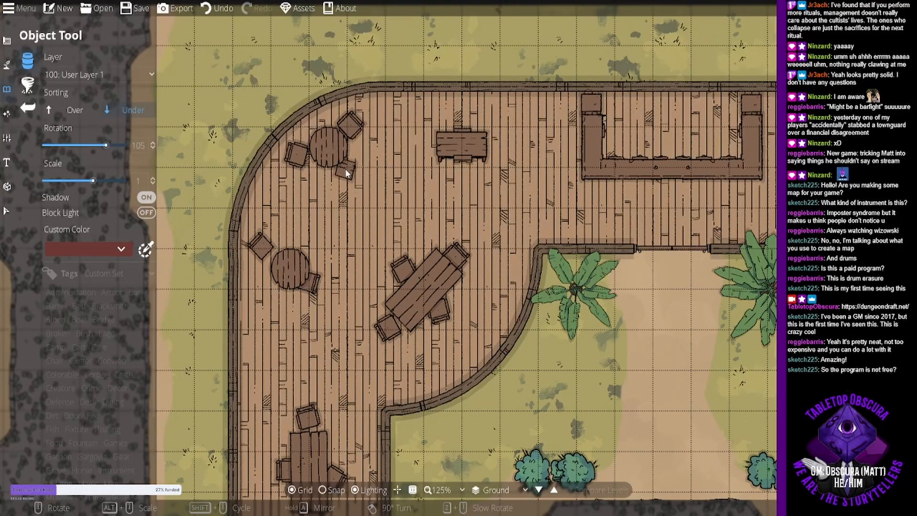
{"action": "left_click", "coordinate": [346, 168]}
{"action": "left_click_drag", "start_coordinate": [562, 186], "coordinate": [487, 177]}
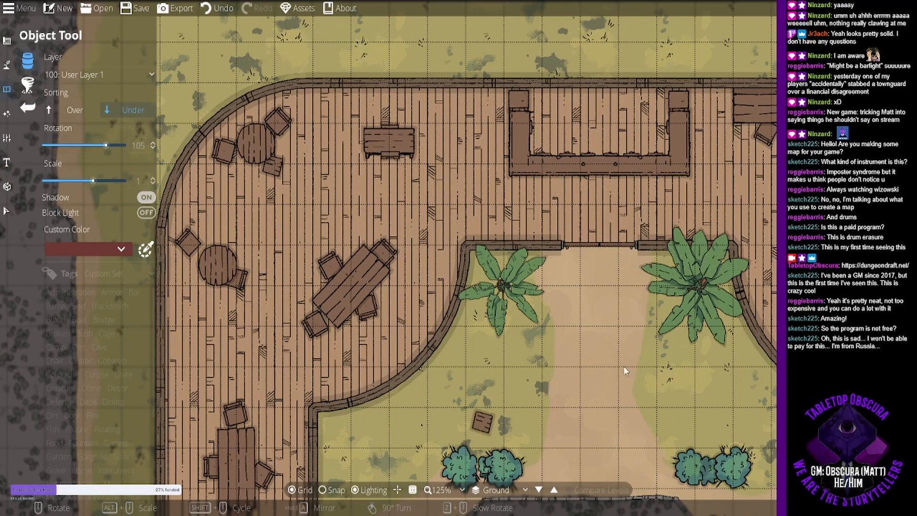
{"action": "left_click_drag", "start_coordinate": [664, 166], "coordinate": [637, 193]}
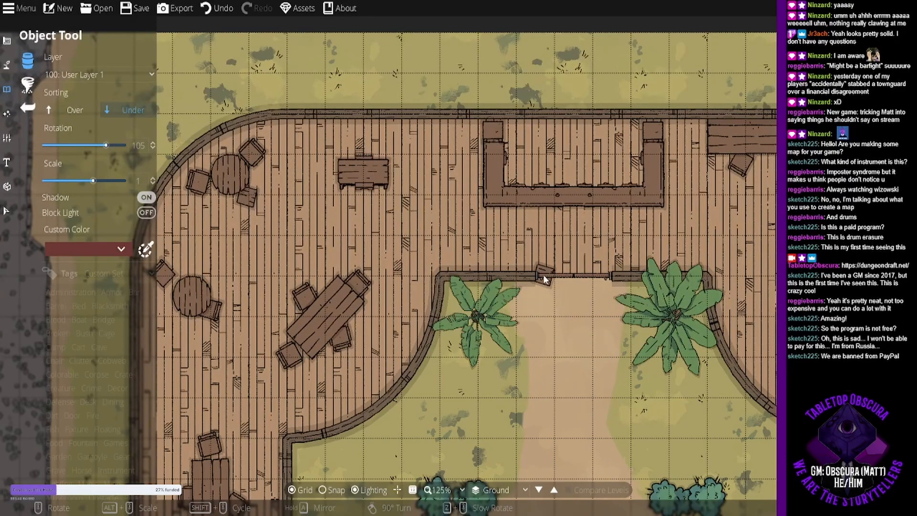
Turn on snapping and place Barrel 01 and Barrel 02, both rotated to 165, side by side against the north wall behind the bar.
{"action": "left_click_drag", "start_coordinate": [588, 234], "coordinate": [544, 248]}
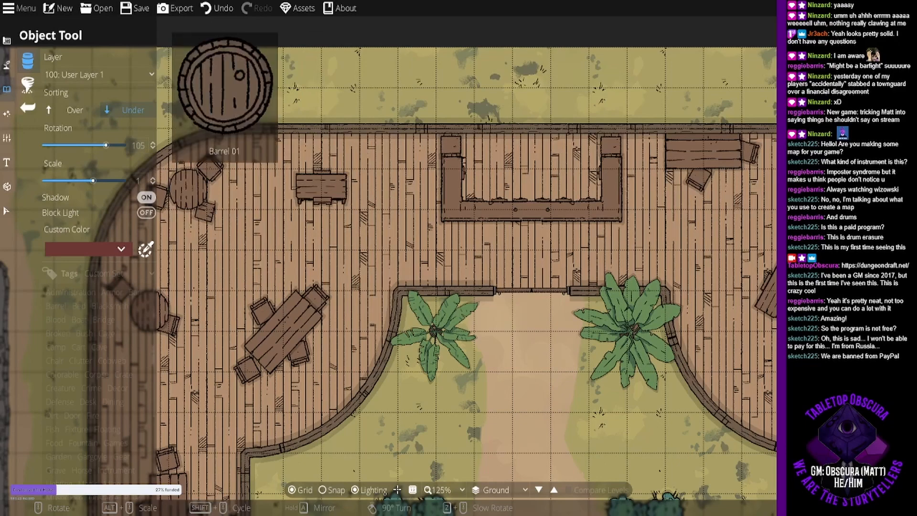
{"action": "left_click", "coordinate": [808, 344]}
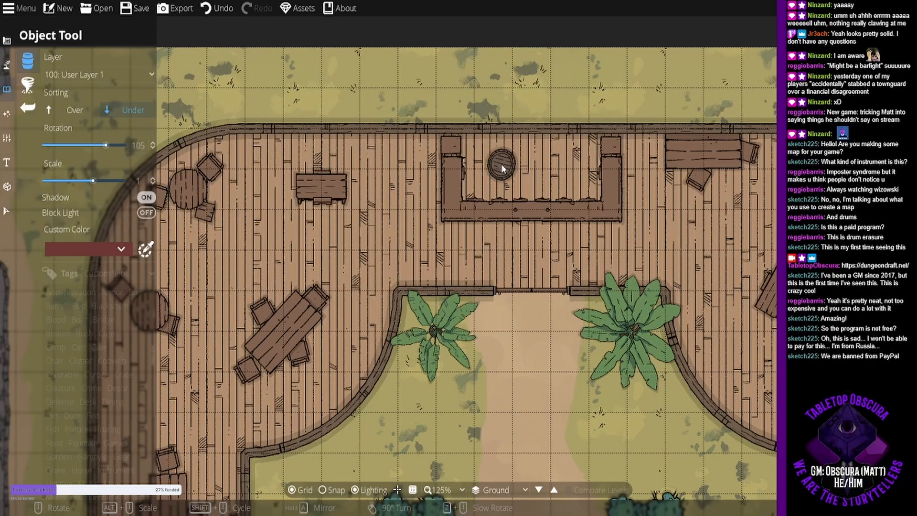
{"action": "left_click", "coordinate": [330, 489]}
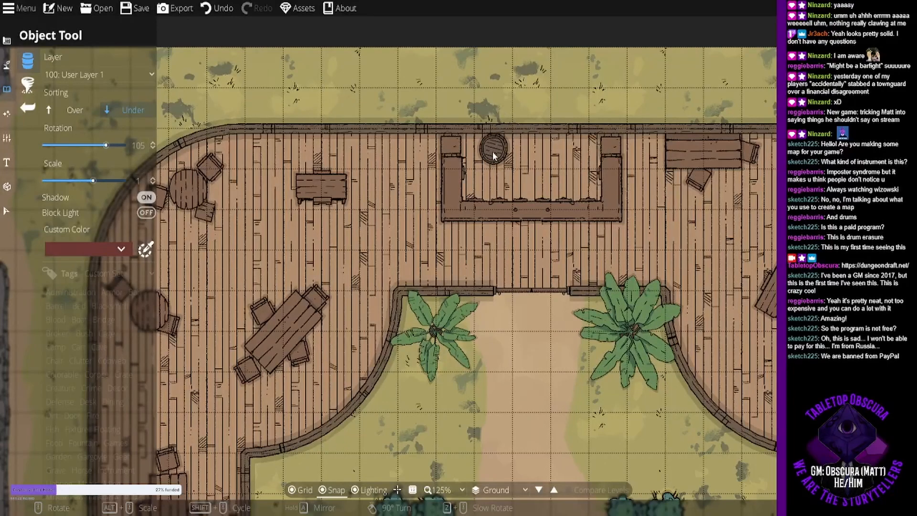
{"action": "scroll", "coordinate": [510, 155], "scroll_direction": "up", "scroll_amount": 2}
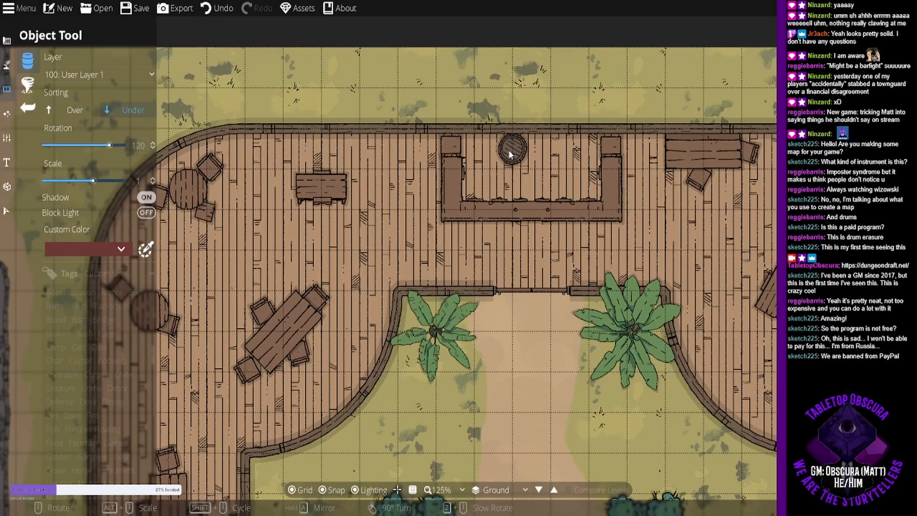
{"action": "scroll", "coordinate": [510, 154], "scroll_direction": "up", "scroll_amount": 2}
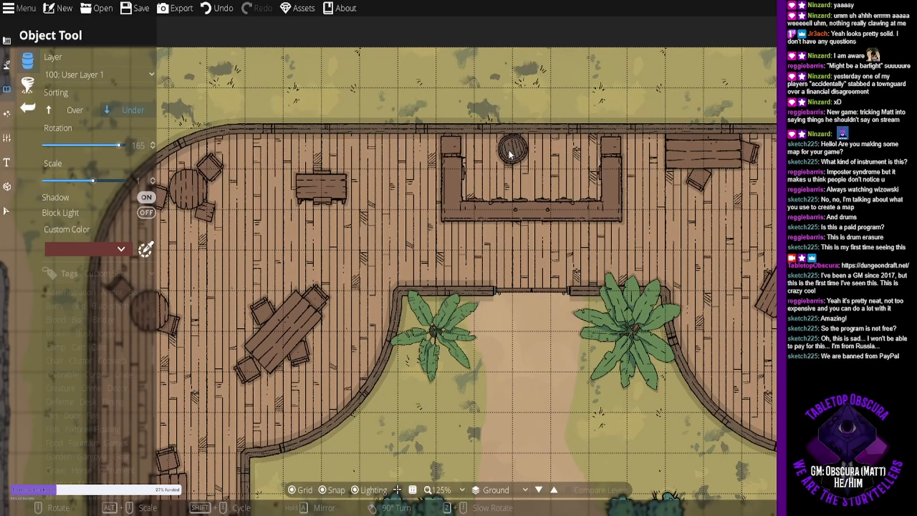
{"action": "left_click", "coordinate": [510, 155]}
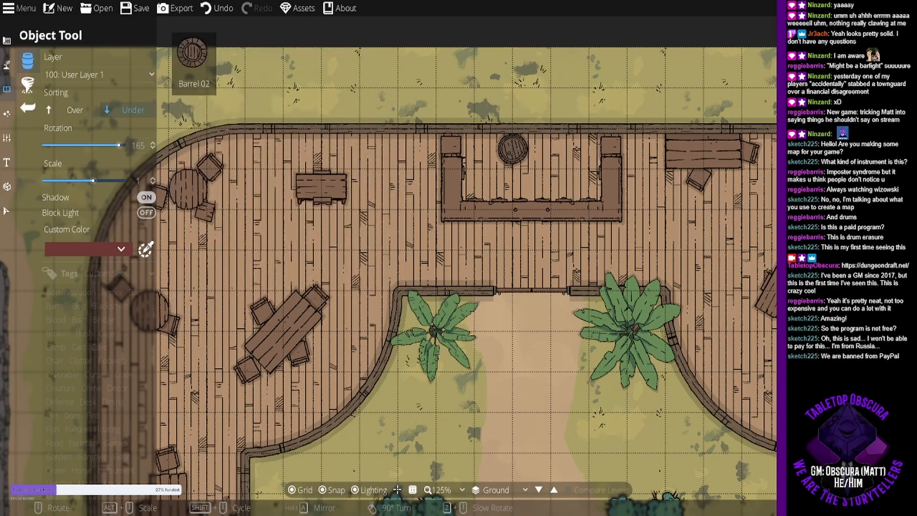
{"action": "left_click", "coordinate": [554, 150]}
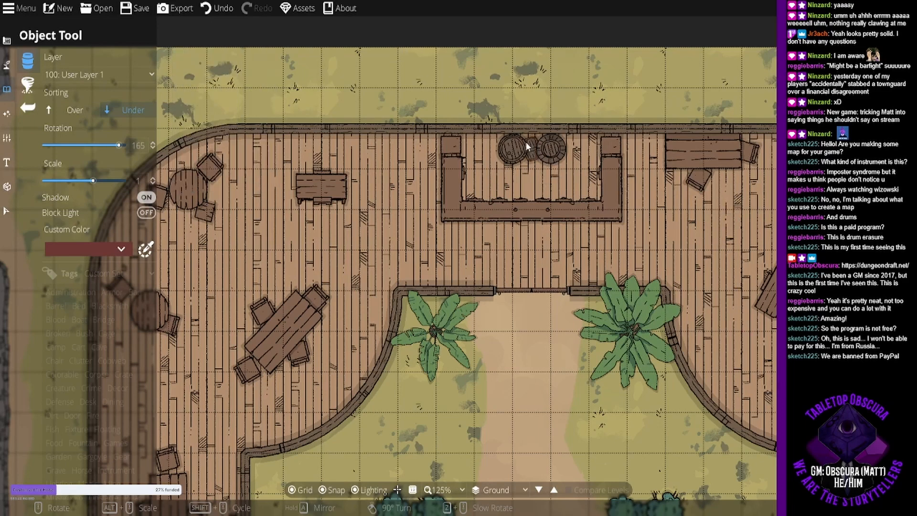
Place a lying barrel rotated to 90 with Over sorting across the two barrels and shift the whole stack slightly west.
{"action": "left_click", "coordinate": [75, 111]}
{"action": "scroll", "coordinate": [516, 143], "scroll_direction": "down", "scroll_amount": 5}
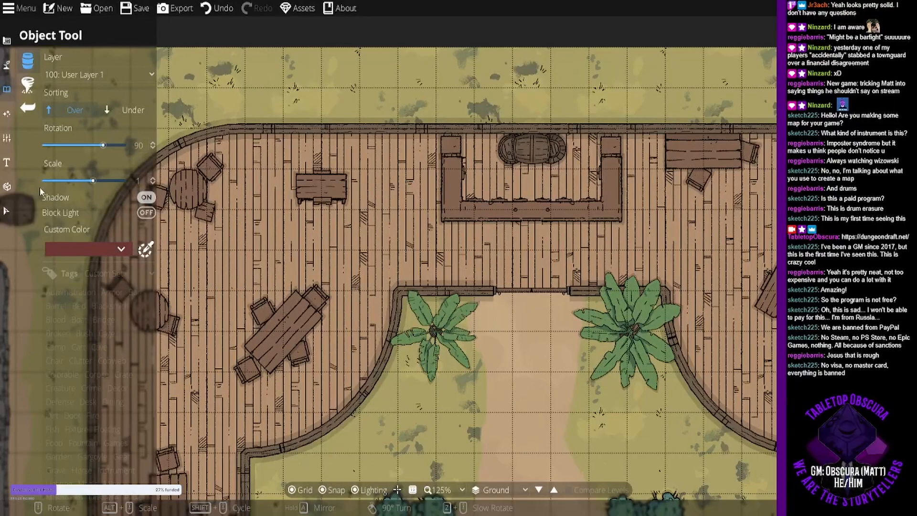
{"action": "left_click", "coordinate": [15, 210]}
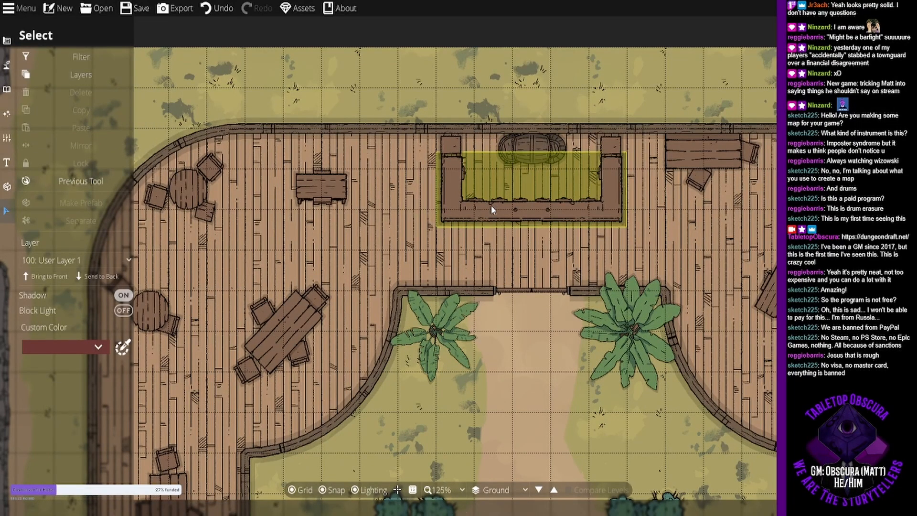
{"action": "left_click_drag", "start_coordinate": [501, 182], "coordinate": [505, 146]}
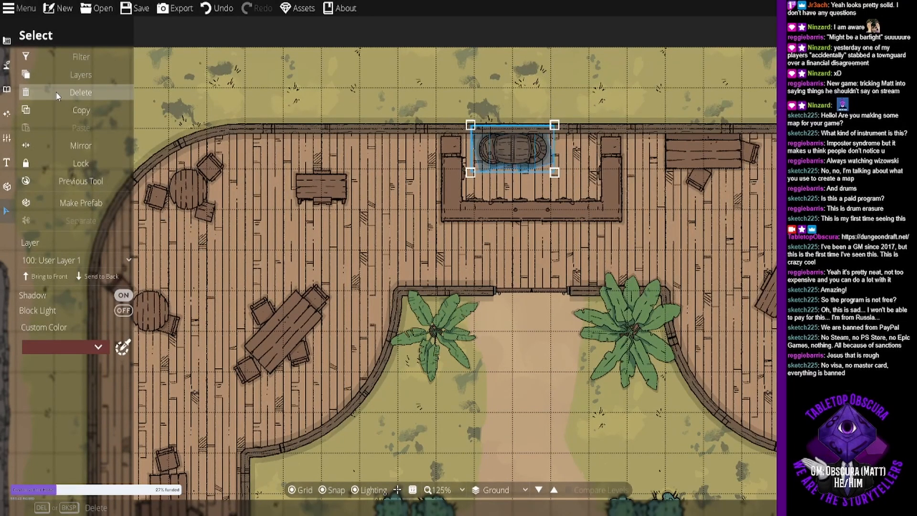
Place a standing barrel rotated to 15 east of the barrel stack behind the bar.
{"action": "left_click", "coordinate": [7, 40]}
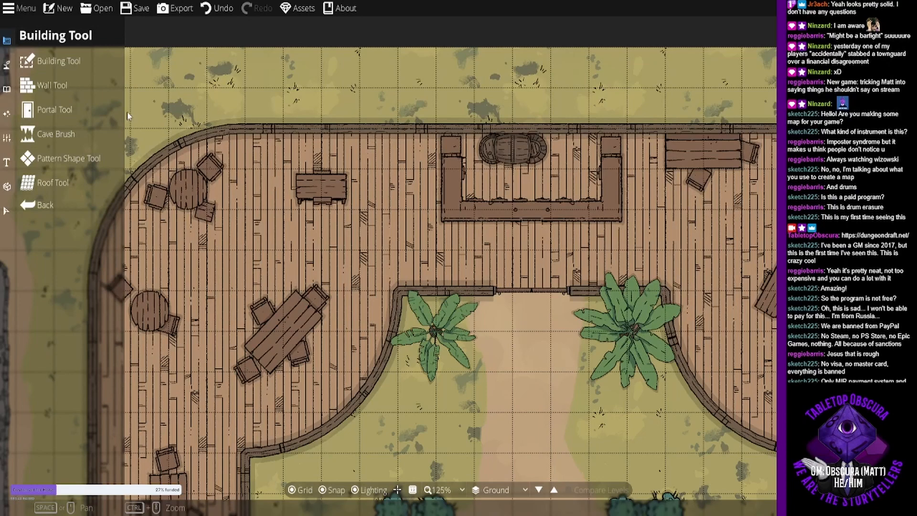
{"action": "left_click", "coordinate": [7, 90]}
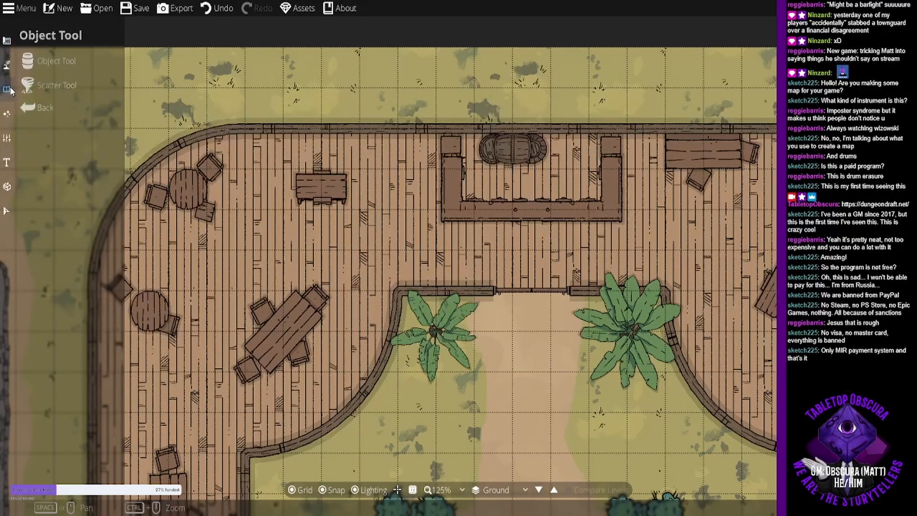
{"action": "left_click", "coordinate": [57, 61]}
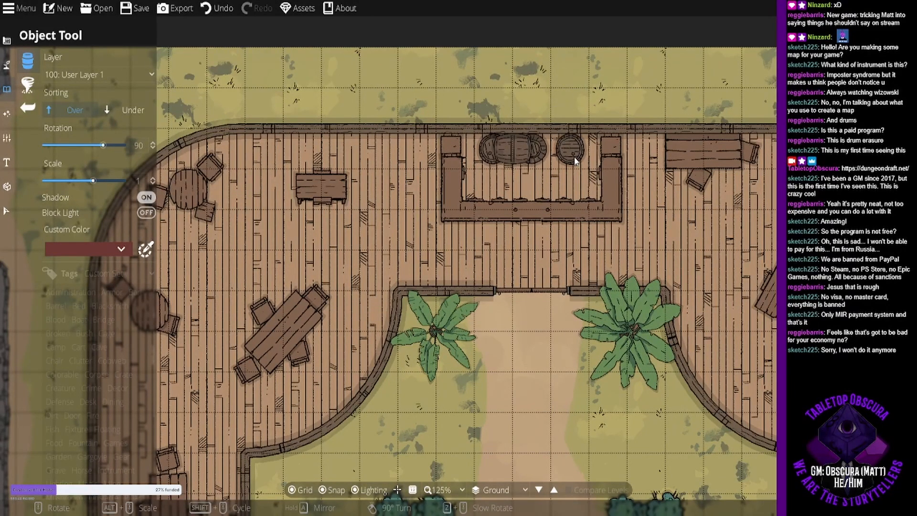
{"action": "scroll", "coordinate": [576, 161], "scroll_direction": "down", "scroll_amount": 3}
{"action": "scroll", "coordinate": [576, 162], "scroll_direction": "down", "scroll_amount": 2}
{"action": "left_click", "coordinate": [576, 162]}
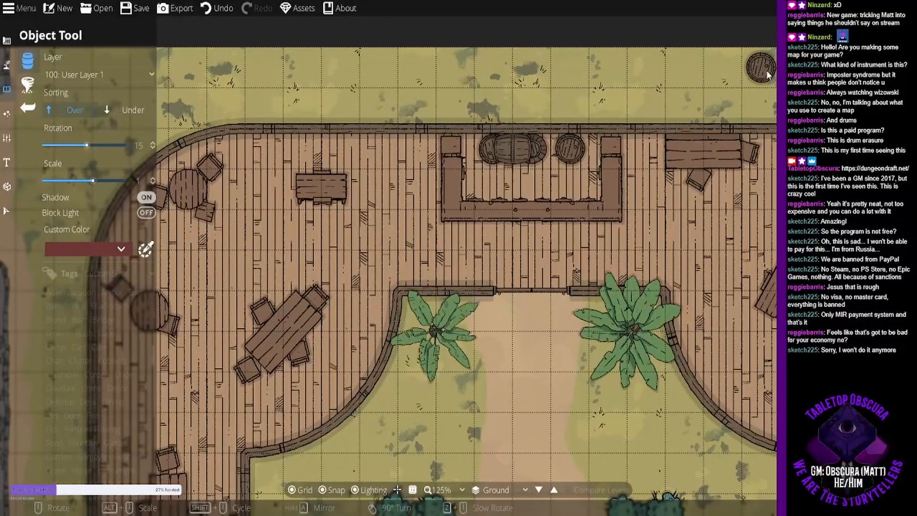
Place a wooden plank table rotated to 90 at scale 0.5 between the barrel stack and the eastern barrel.
{"action": "left_click", "coordinate": [817, 299]}
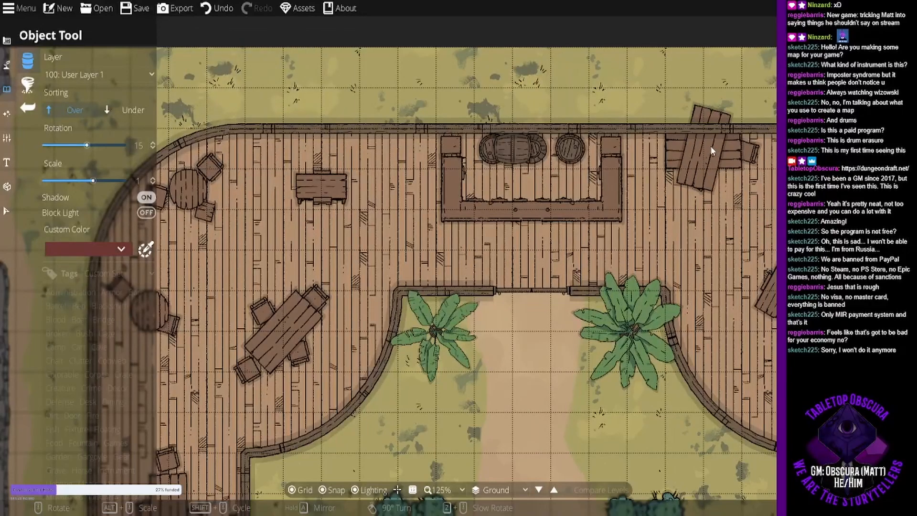
{"action": "scroll", "coordinate": [546, 153], "scroll_direction": "down", "scroll_amount": 4}
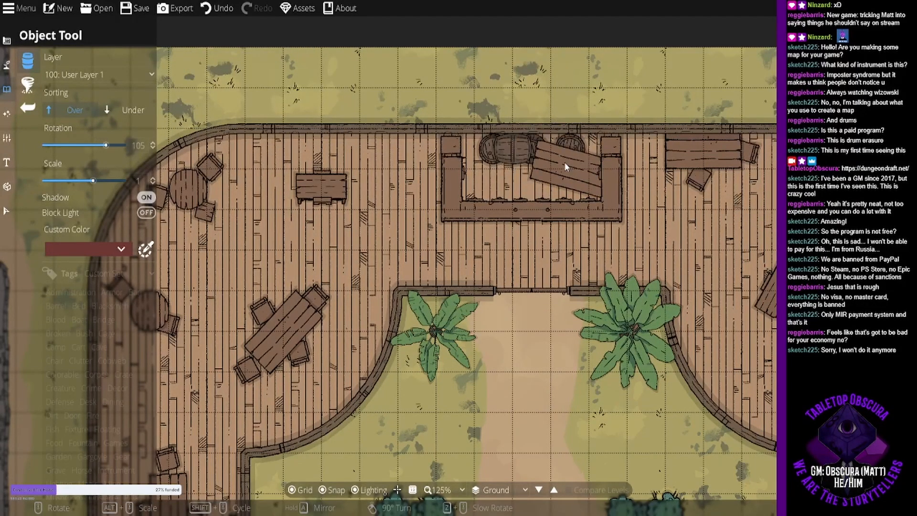
{"action": "scroll", "coordinate": [553, 150], "scroll_direction": "down", "scroll_amount": 1}
{"action": "scroll", "coordinate": [560, 151], "scroll_direction": "down", "scroll_amount": 4, "text": "alt"}
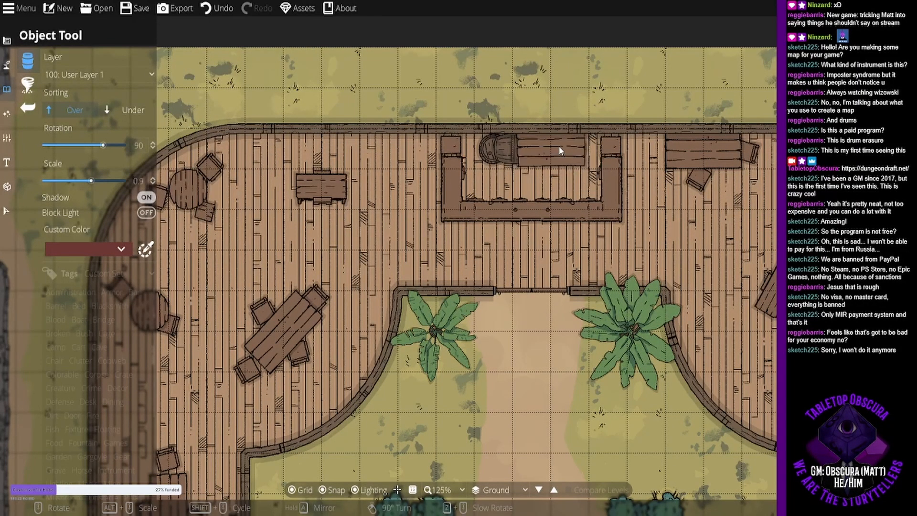
{"action": "scroll", "coordinate": [558, 145], "scroll_direction": "down", "scroll_amount": 1, "text": "alt"}
{"action": "left_click", "coordinate": [559, 145]}
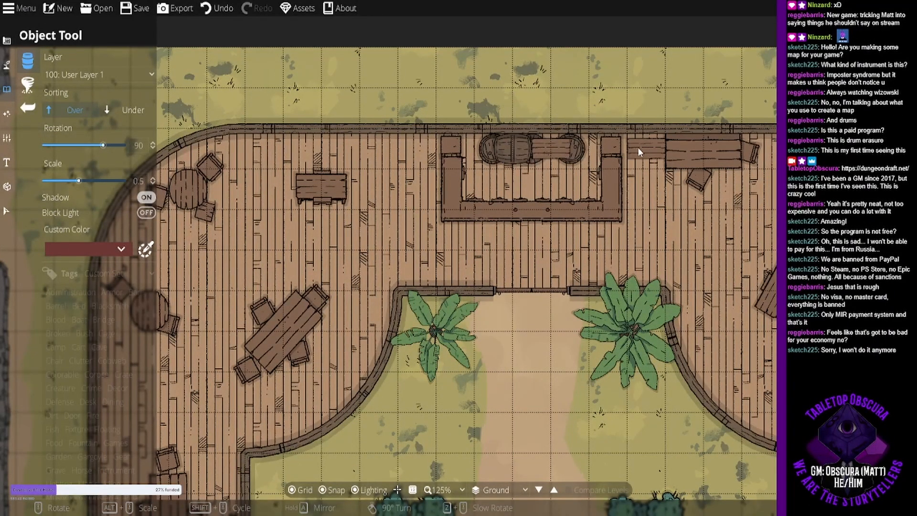
Examine the bar counter, the barrels behind it and the tables on both sides of the entrance.
{"action": "left_click_drag", "start_coordinate": [624, 209], "coordinate": [518, 229]}
{"action": "scroll", "coordinate": [509, 283], "scroll_direction": "up", "scroll_amount": 3, "text": "ctrl"}
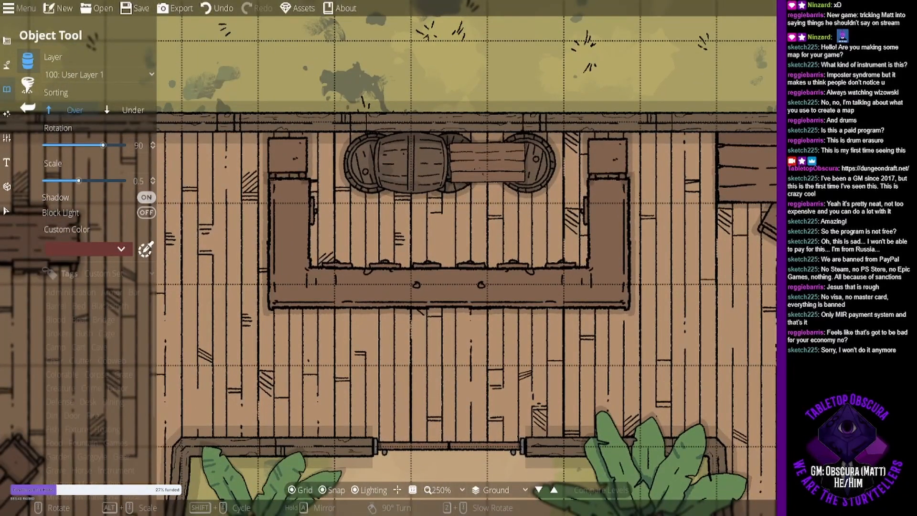
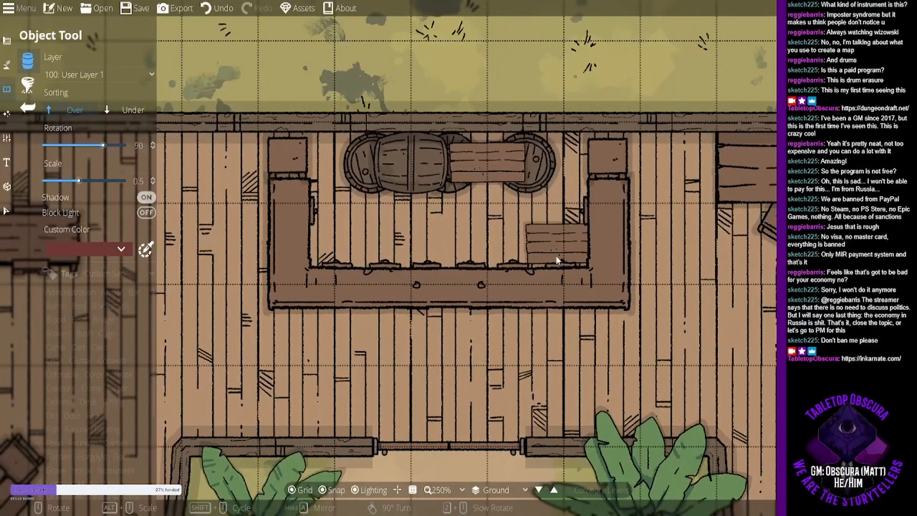
{"action": "left_click_drag", "start_coordinate": [557, 259], "coordinate": [495, 266]}
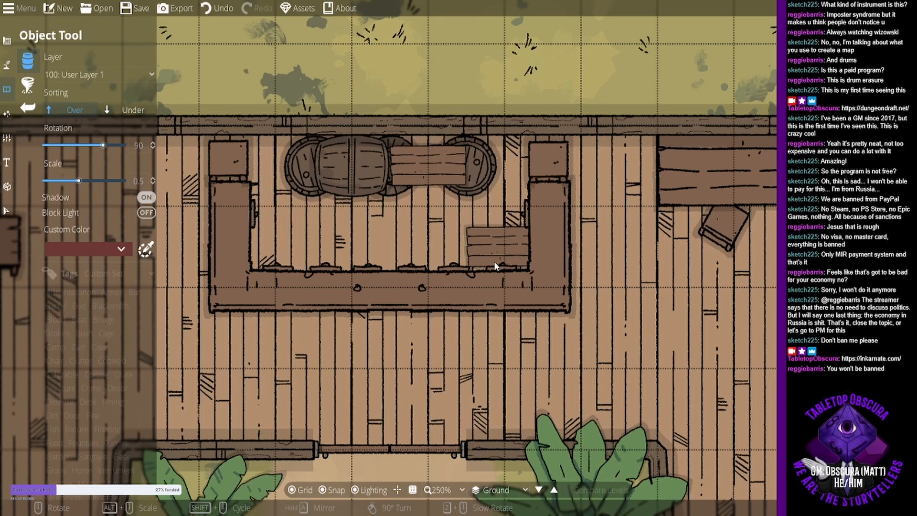
{"action": "left_click_drag", "start_coordinate": [503, 263], "coordinate": [642, 295]}
{"action": "left_click_drag", "start_coordinate": [607, 259], "coordinate": [607, 254]}
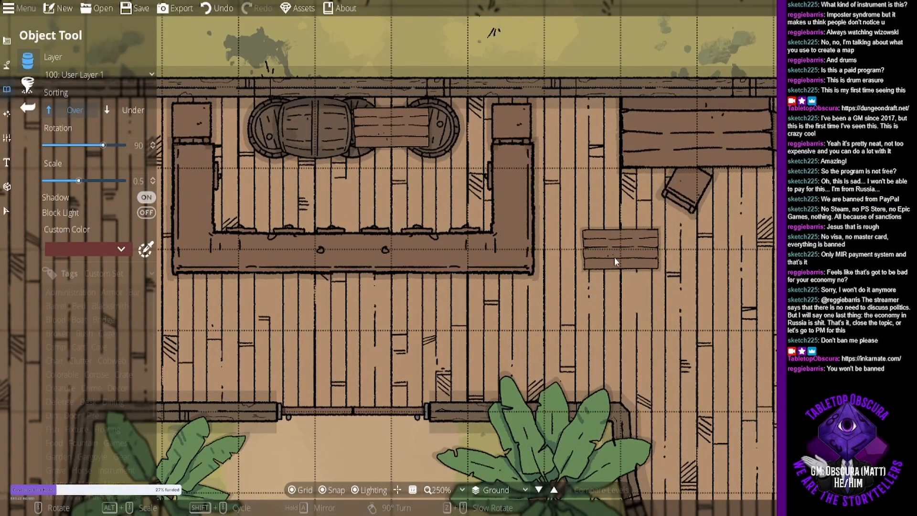
{"action": "left_click_drag", "start_coordinate": [620, 259], "coordinate": [571, 243]}
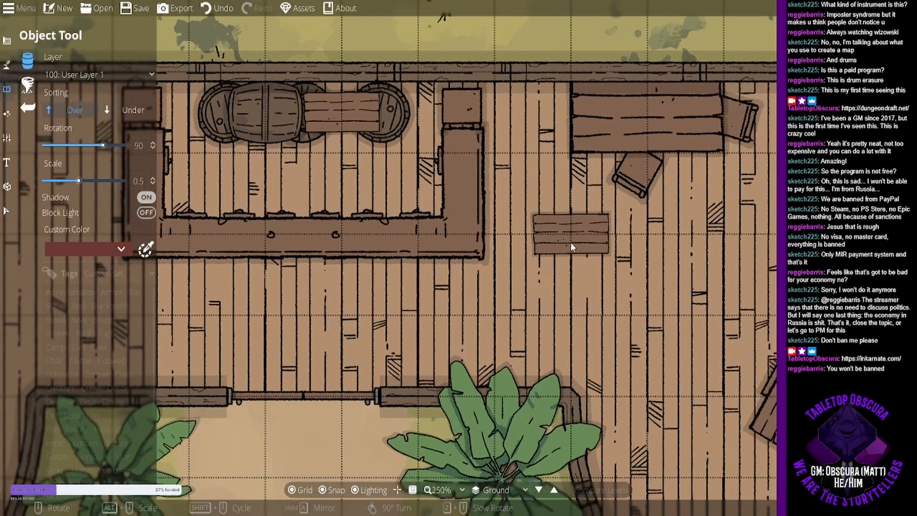
{"action": "scroll", "coordinate": [449, 297], "scroll_direction": "down", "scroll_amount": 2}
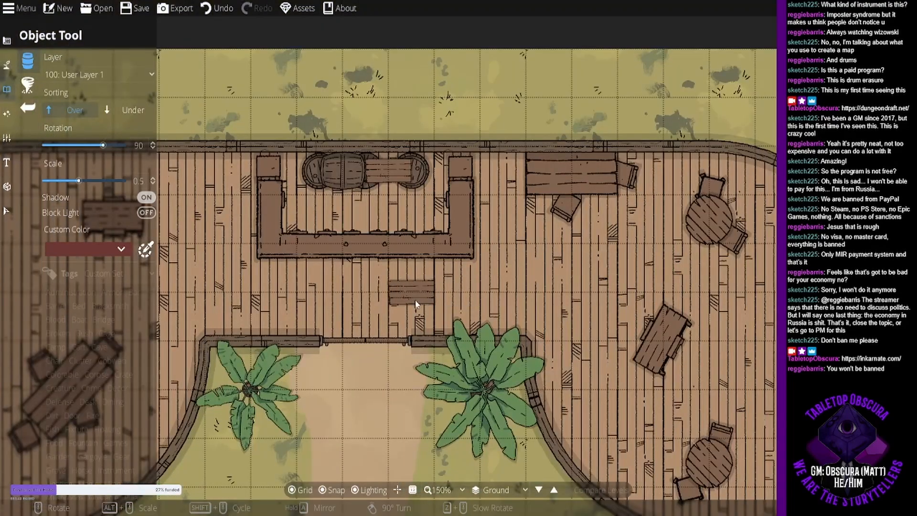
{"action": "left_click_drag", "start_coordinate": [449, 300], "coordinate": [582, 404]}
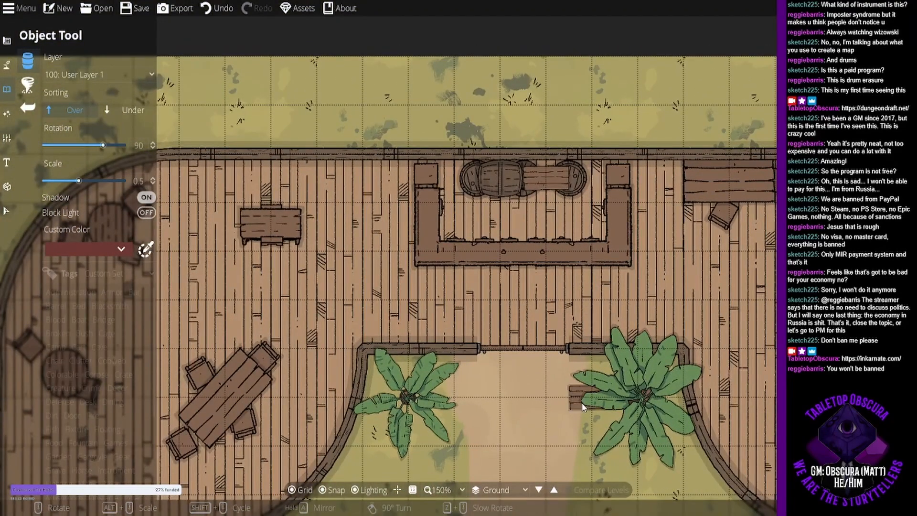
{"action": "left_click_drag", "start_coordinate": [383, 308], "coordinate": [439, 281]}
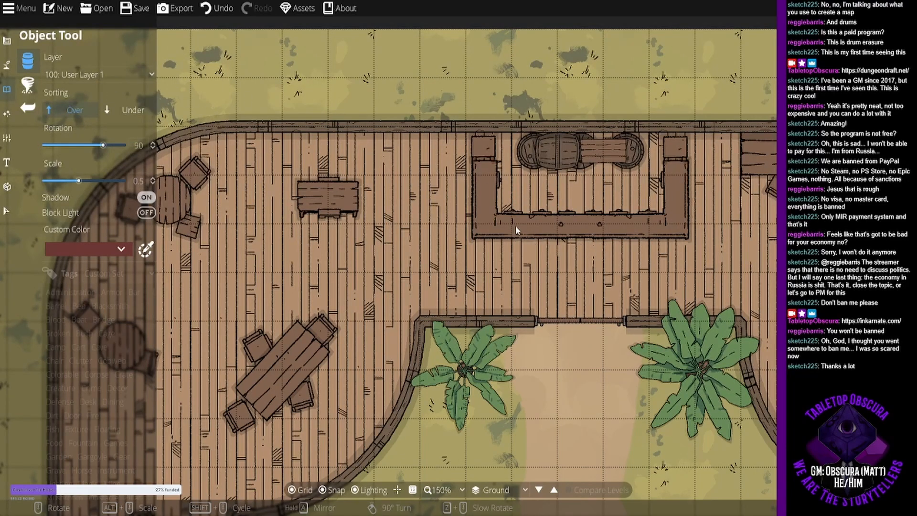
Set new objects to layer 700: Above Walls with Over sorting for placing a small round item.
{"action": "left_click", "coordinate": [125, 110]}
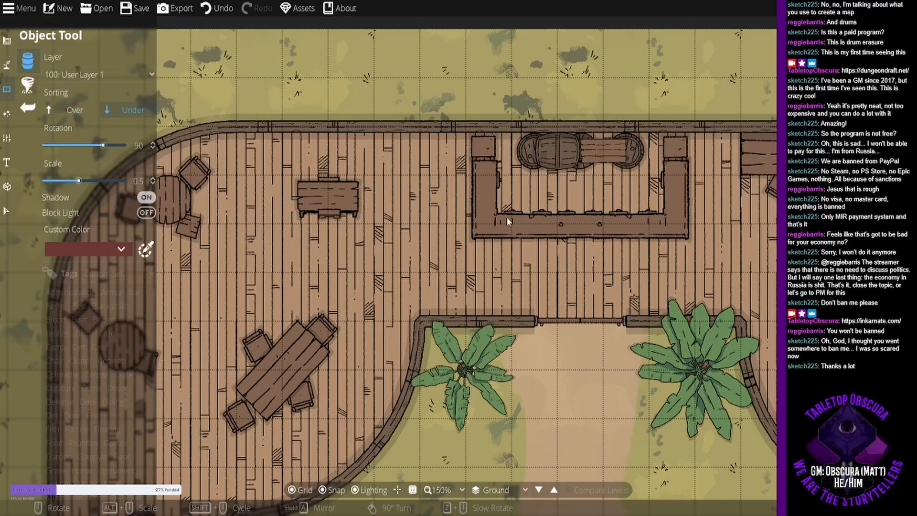
{"action": "left_click", "coordinate": [72, 110]}
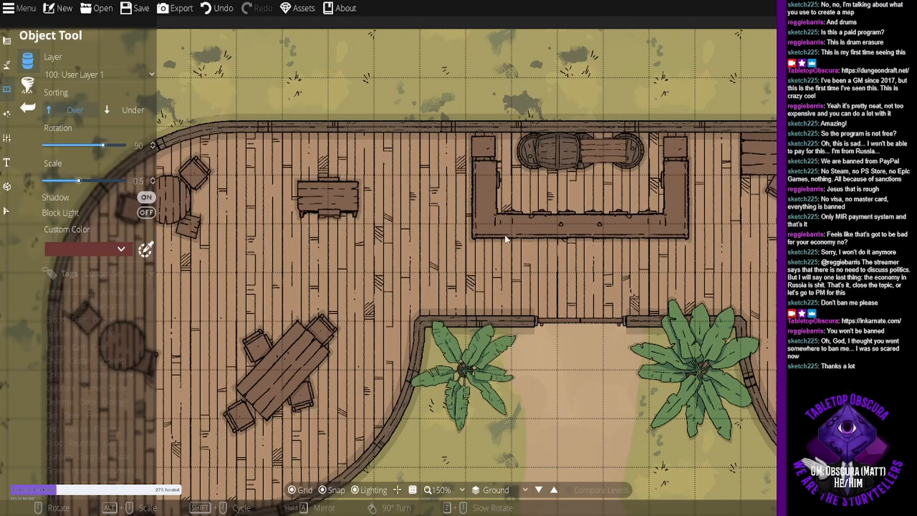
{"action": "left_click", "coordinate": [107, 78]}
{"action": "left_click", "coordinate": [97, 196]}
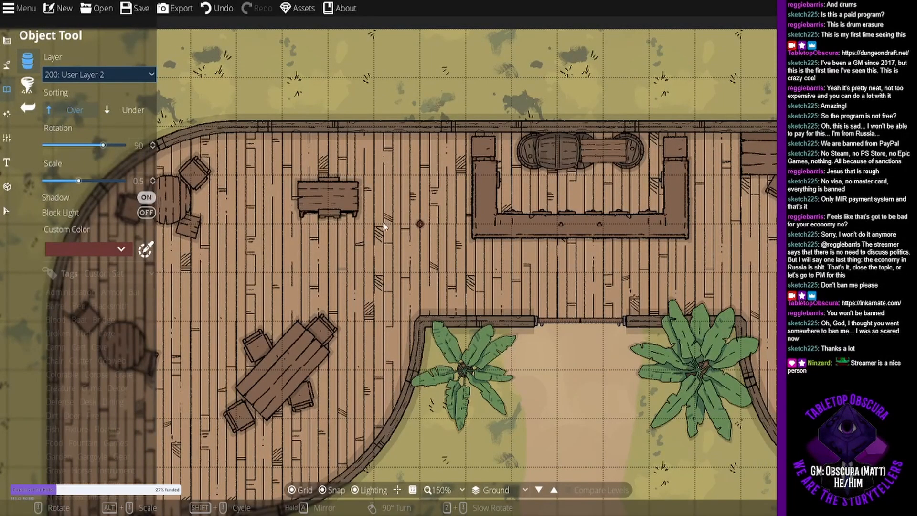
{"action": "left_click", "coordinate": [133, 72]}
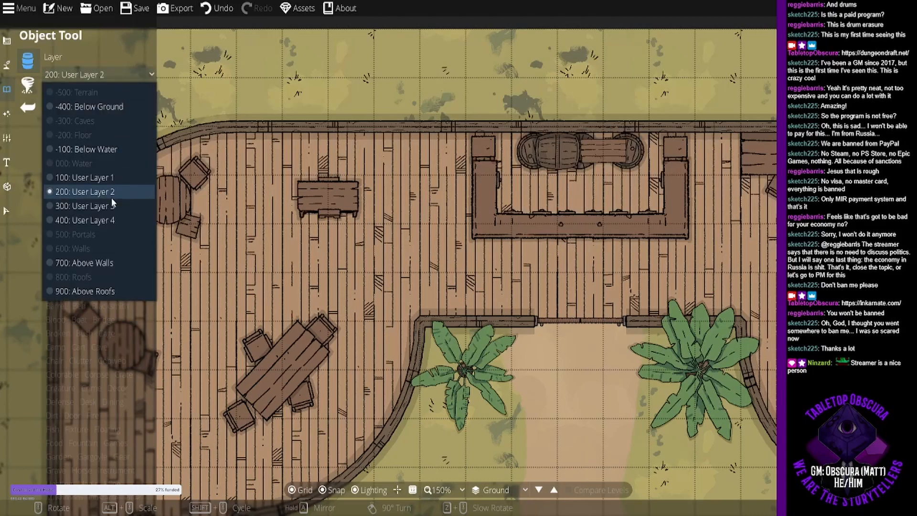
{"action": "left_click", "coordinate": [101, 263]}
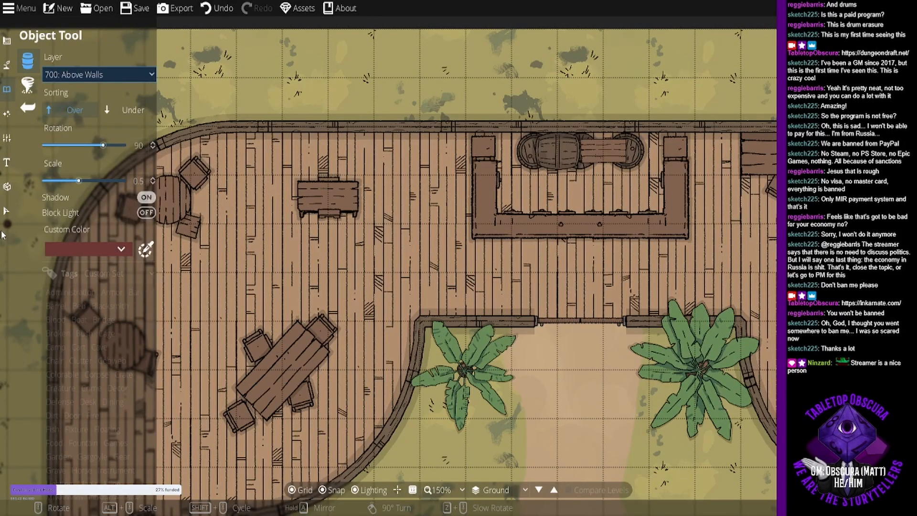
Move the U-shaped bar counter to layer 100: User Layer 1 and return to object placement.
{"action": "left_click", "coordinate": [6, 211]}
{"action": "left_click", "coordinate": [524, 221]}
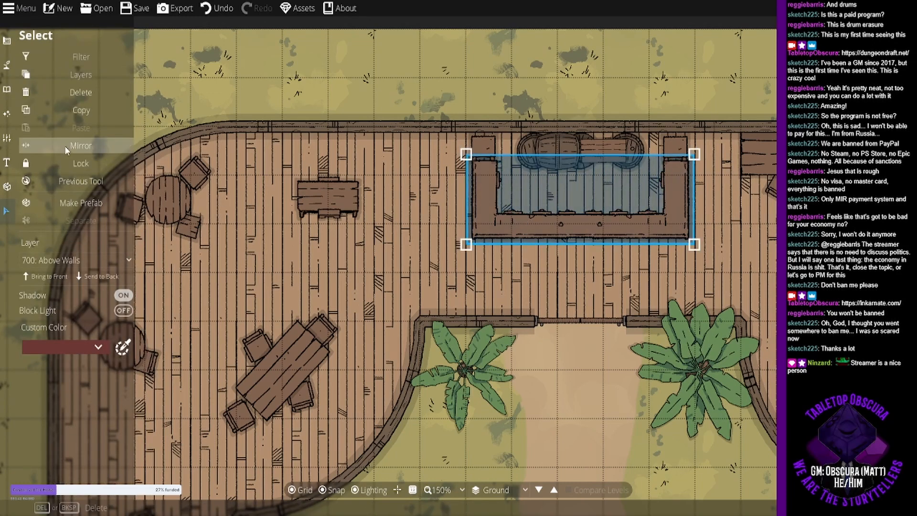
{"action": "left_click", "coordinate": [79, 257]}
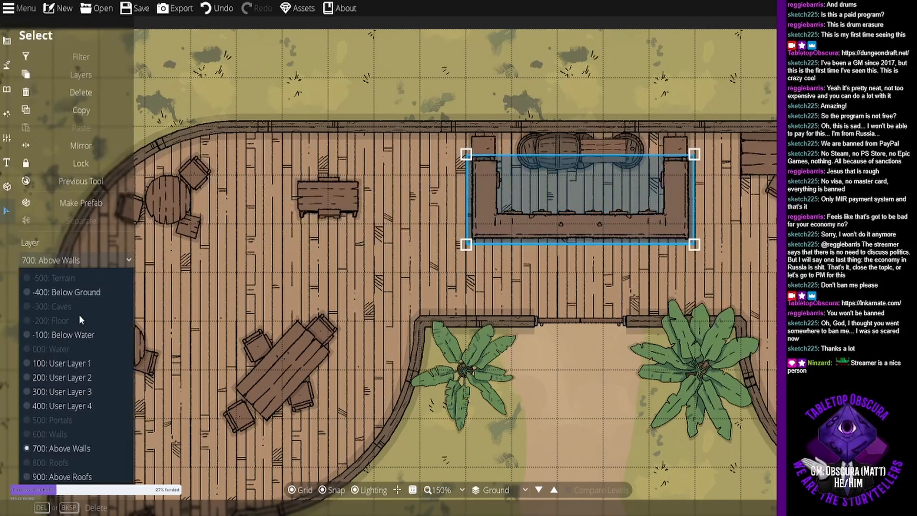
{"action": "left_click", "coordinate": [84, 357]}
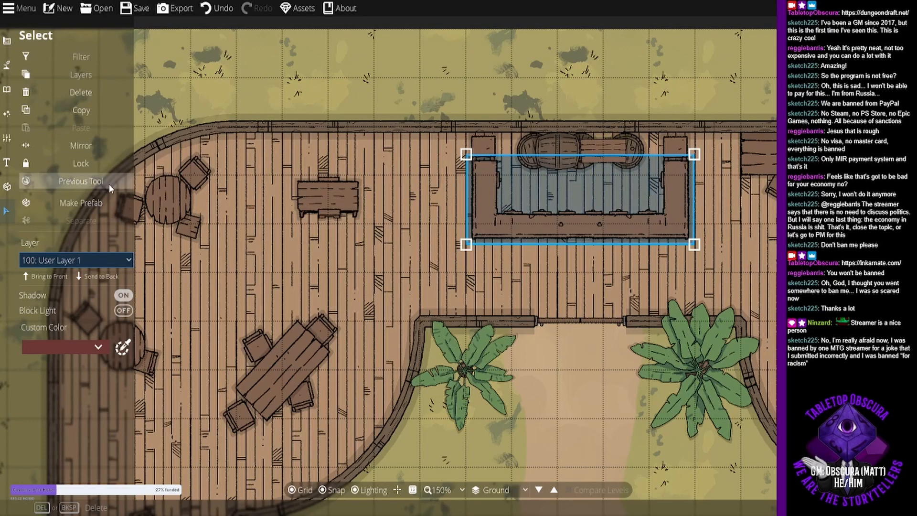
{"action": "left_click", "coordinate": [6, 89]}
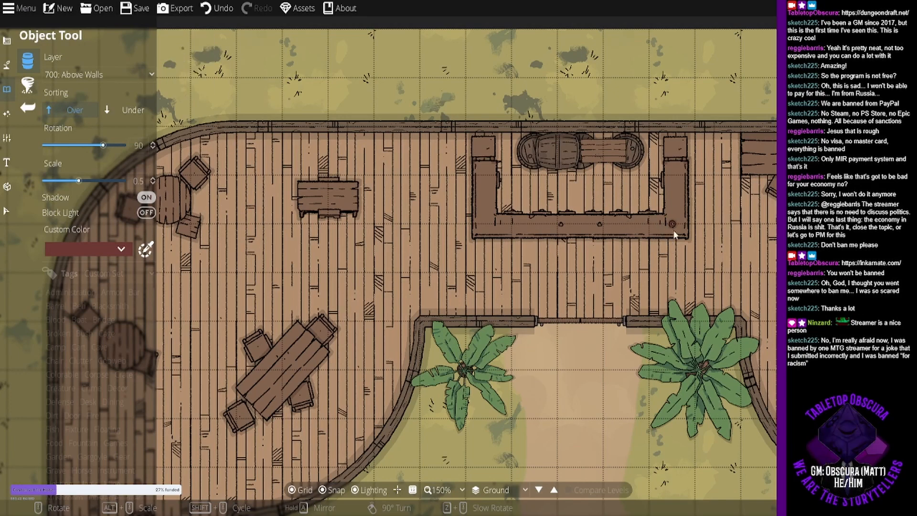
Turn off snapping and place one dark red and one mauve round item at opposite ends of the plank table behind the bar.
{"action": "left_click_drag", "start_coordinate": [693, 196], "coordinate": [547, 268]}
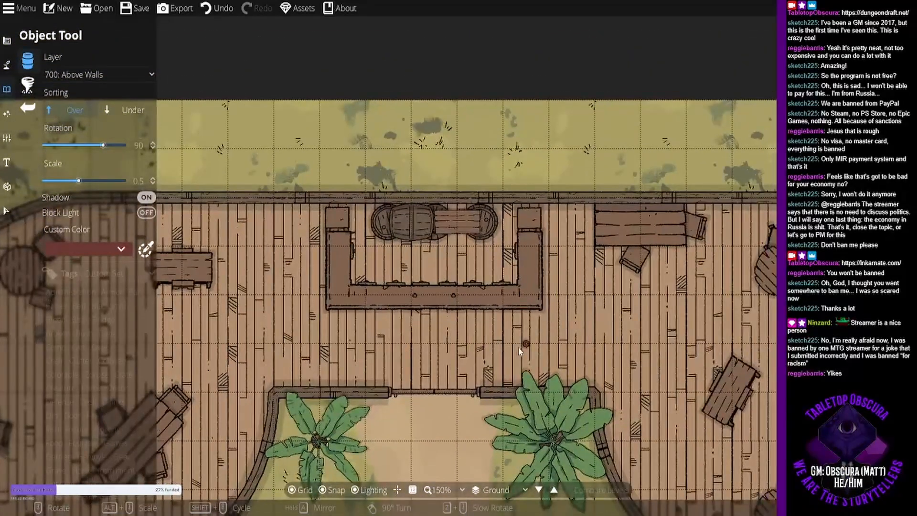
{"action": "scroll", "coordinate": [521, 351], "scroll_direction": "up", "scroll_amount": 4}
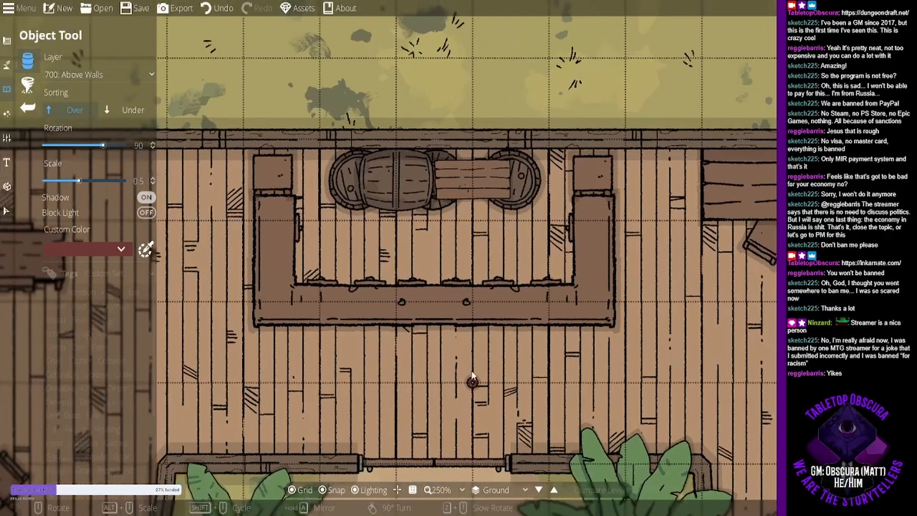
{"action": "left_click_drag", "start_coordinate": [472, 377], "coordinate": [501, 297]}
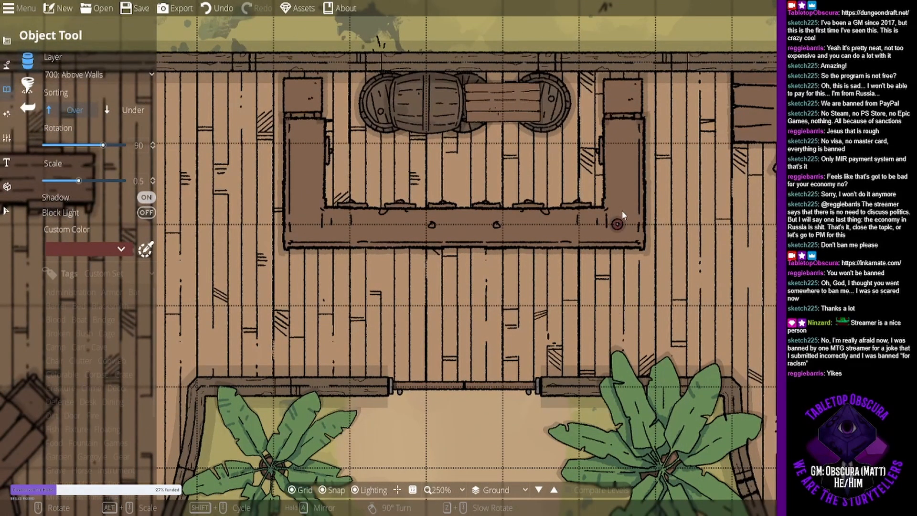
{"action": "left_click", "coordinate": [332, 490]}
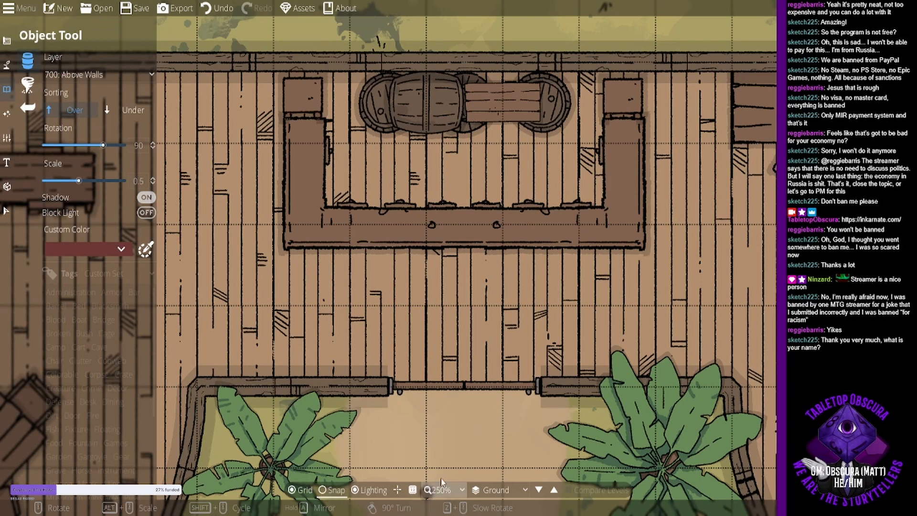
{"action": "left_click", "coordinate": [480, 93]}
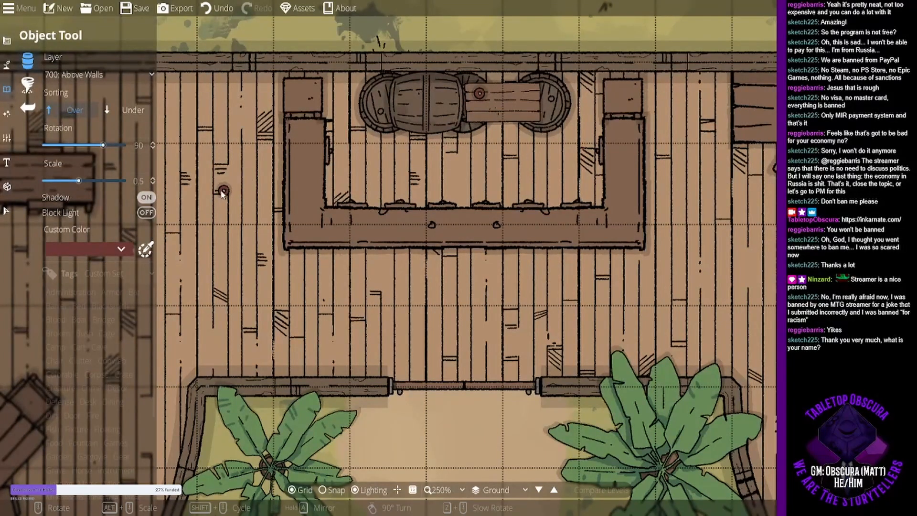
{"action": "left_click", "coordinate": [113, 251]}
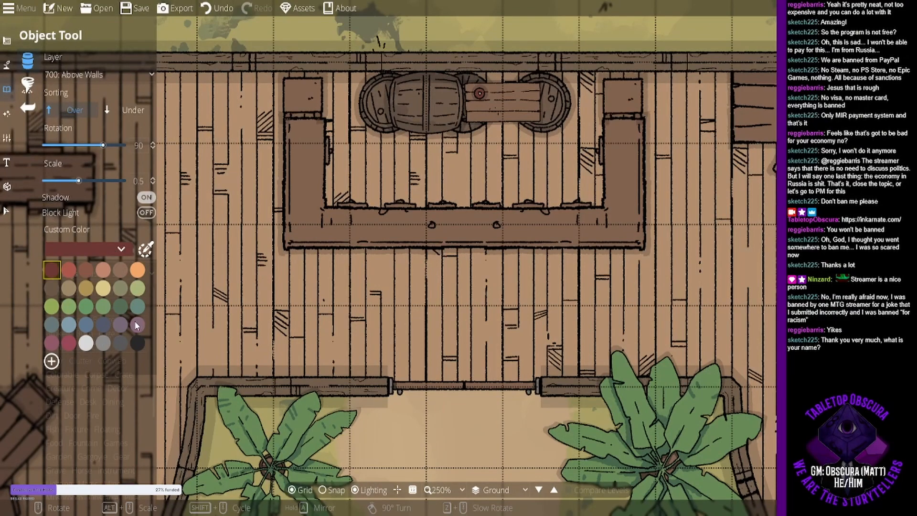
{"action": "left_click", "coordinate": [136, 325]}
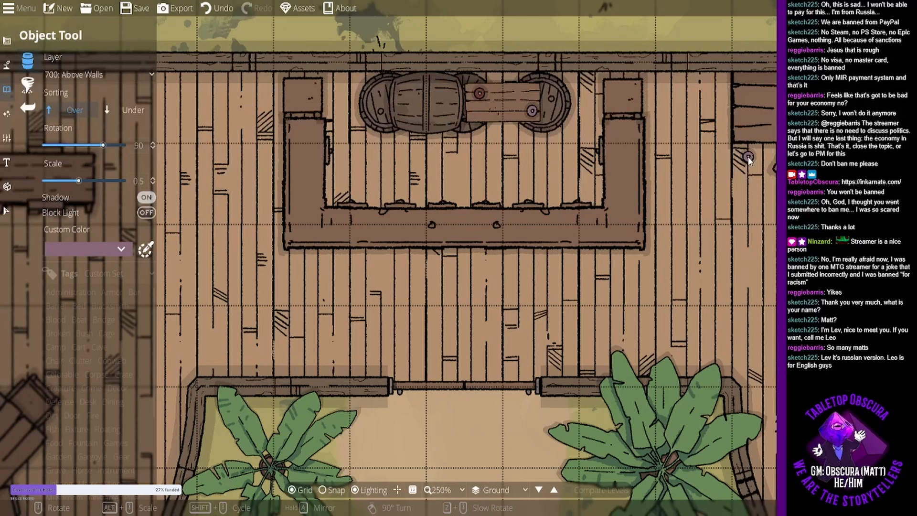
Place two dark red rectangular panels side by side at the east end of the bar counter, at scale 0.3 with shadow off.
{"action": "left_click", "coordinate": [808, 228]}
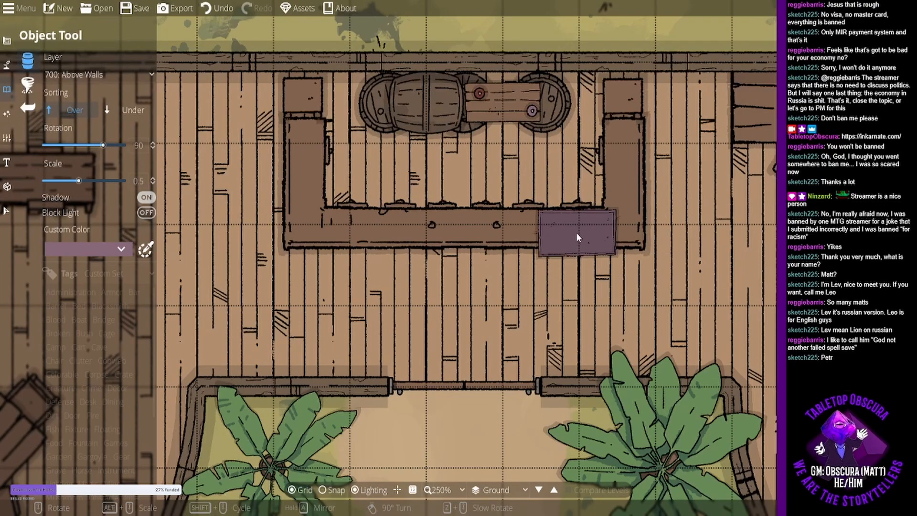
{"action": "scroll", "coordinate": [577, 232], "scroll_direction": "down", "scroll_amount": 2, "text": "alt"}
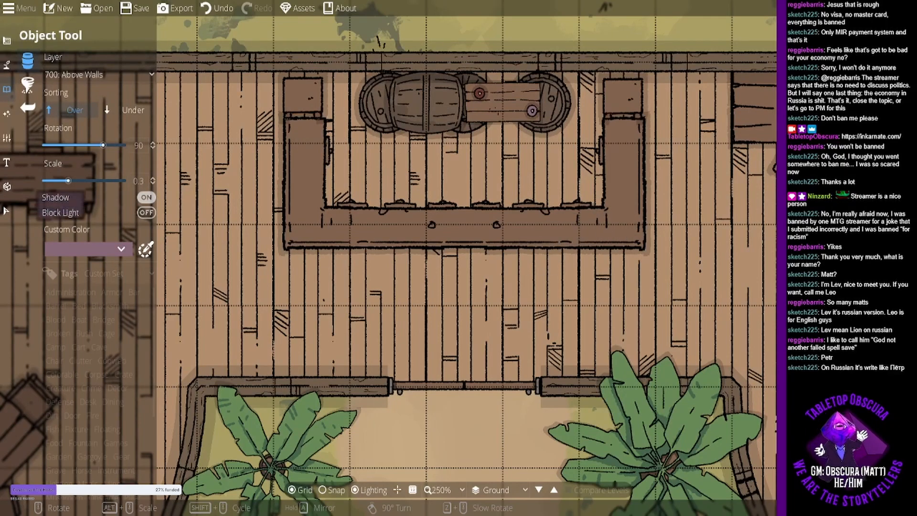
{"action": "left_click", "coordinate": [86, 250]}
{"action": "left_click", "coordinate": [55, 271]}
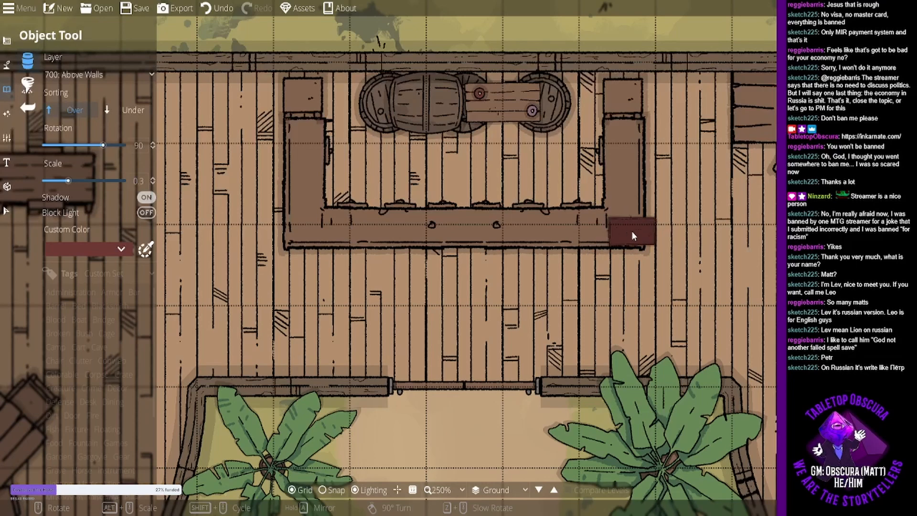
{"action": "scroll", "coordinate": [631, 231], "scroll_direction": "up", "scroll_amount": 2}
{"action": "scroll", "coordinate": [588, 283], "scroll_direction": "up", "scroll_amount": 2}
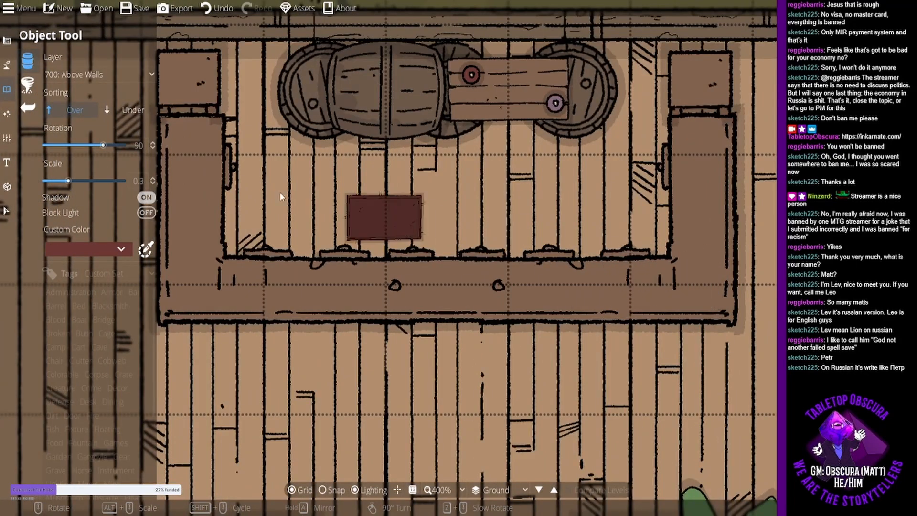
{"action": "left_click", "coordinate": [145, 197]}
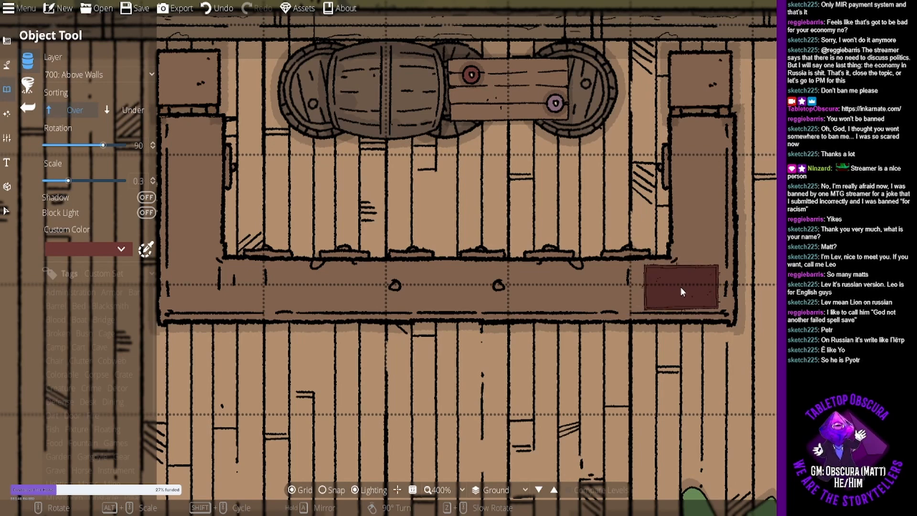
{"action": "left_click", "coordinate": [680, 286]}
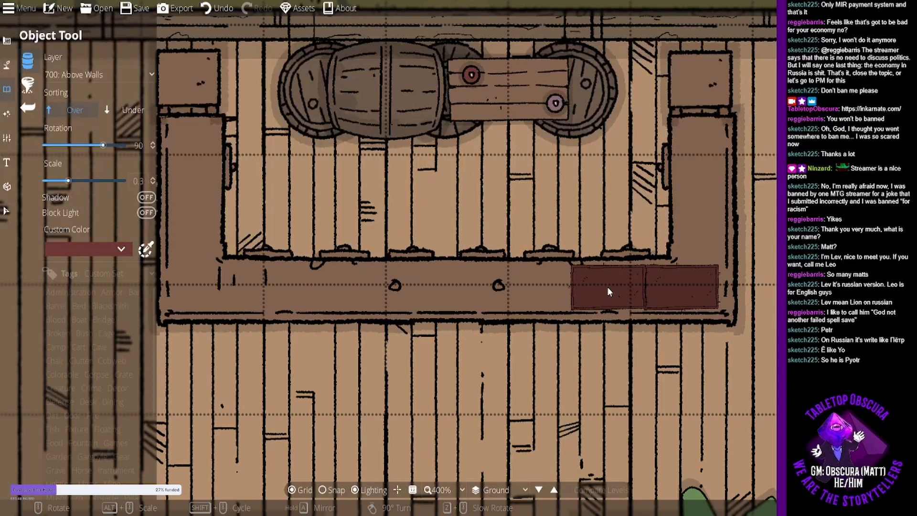
{"action": "left_click", "coordinate": [609, 291]}
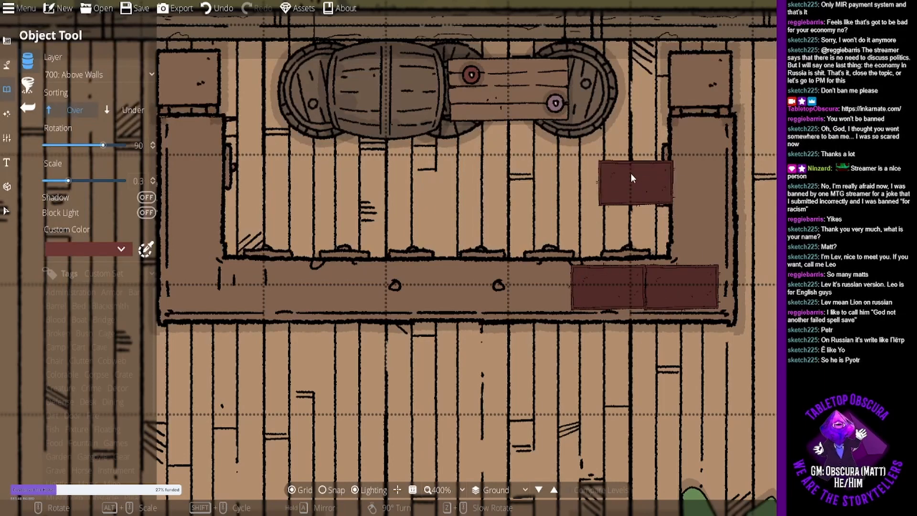
Copy the two dark red panels and paste the pair directly west of them on the counter.
{"action": "left_click", "coordinate": [6, 211]}
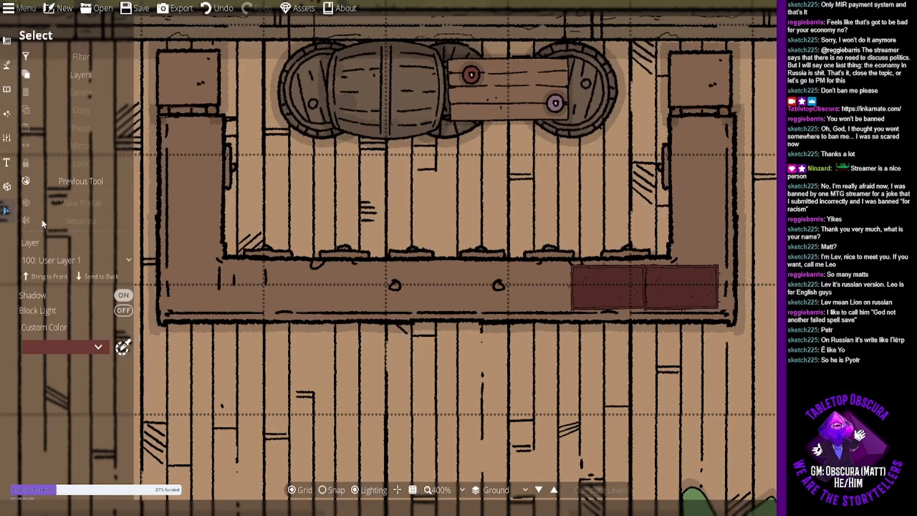
{"action": "left_click", "coordinate": [622, 299]}
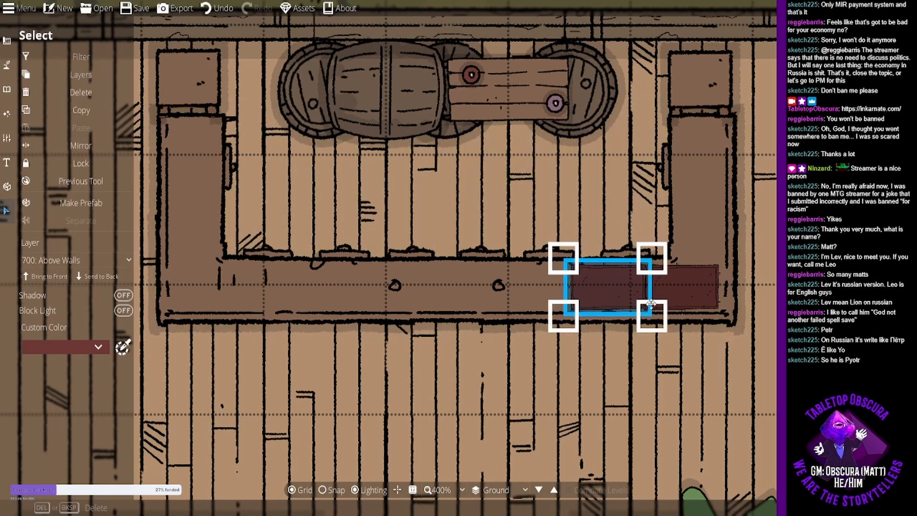
{"action": "left_click", "coordinate": [694, 300], "text": "shift"}
{"action": "key", "text": "ctrl+c"}
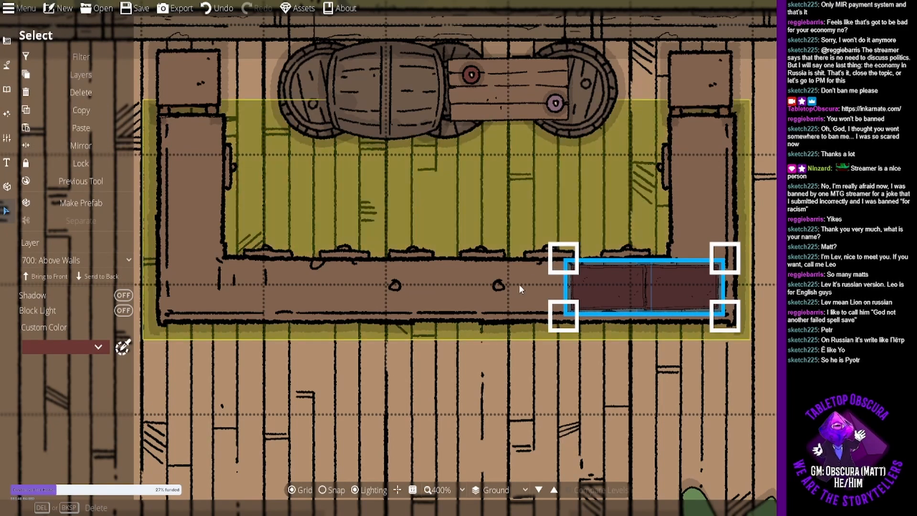
{"action": "key", "text": "ctrl+v"}
{"action": "left_click_drag", "start_coordinate": [507, 279], "coordinate": [523, 297]}
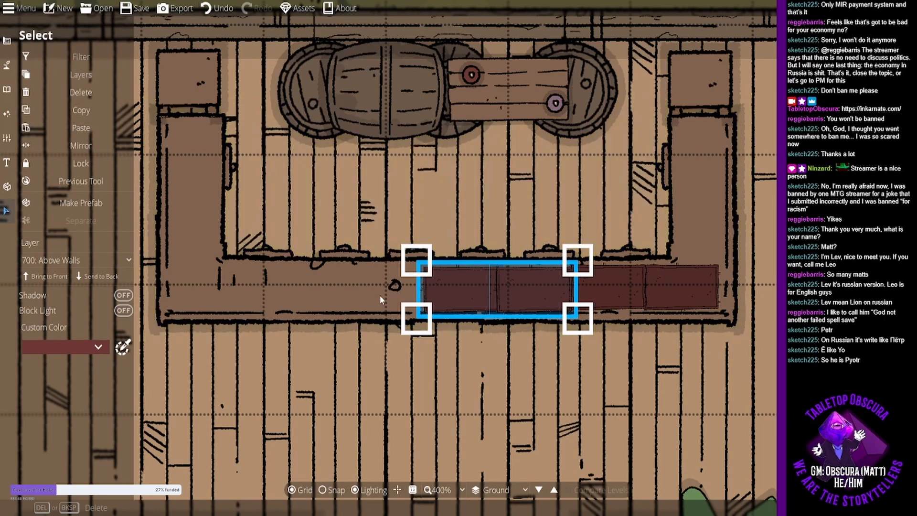
Duplicate the four dark red panels and align the copies along the western half of the counter's long side.
{"action": "left_click", "coordinate": [618, 299], "text": "shift"}
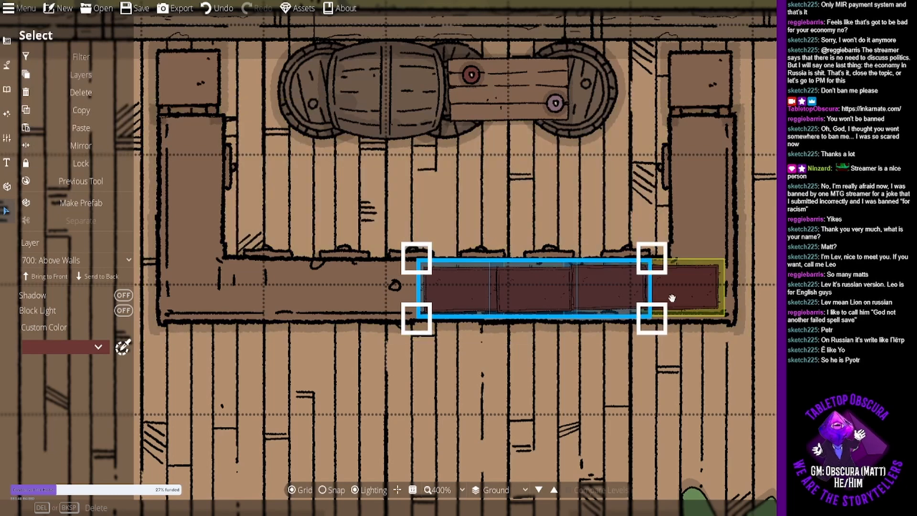
{"action": "left_click", "coordinate": [678, 296], "text": "shift"}
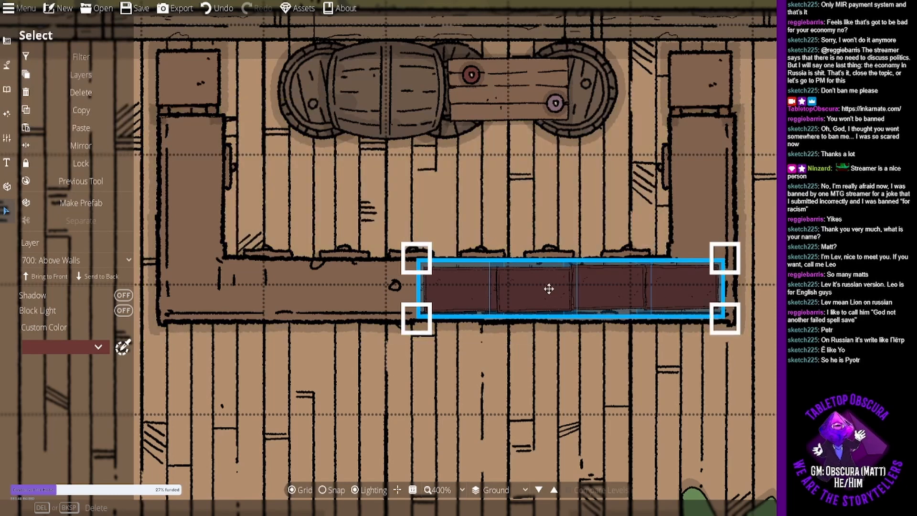
{"action": "left_click_drag", "start_coordinate": [549, 288], "coordinate": [437, 258]}
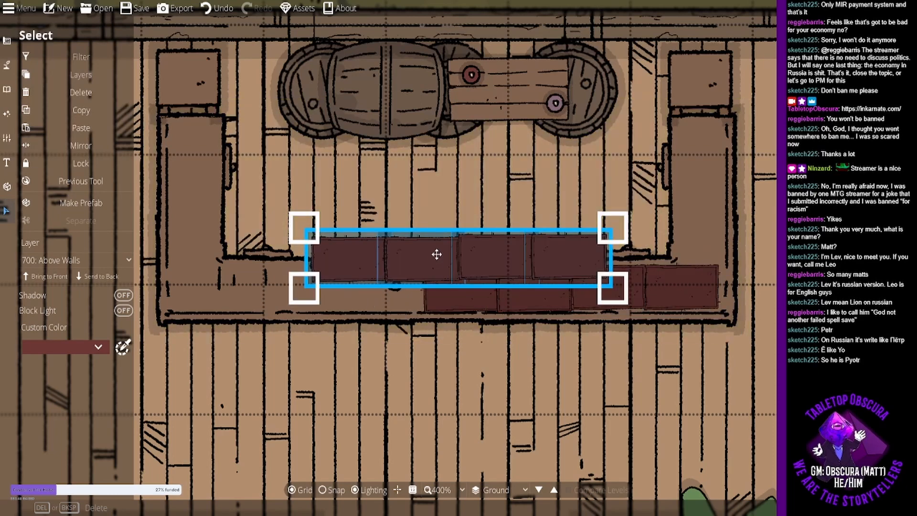
{"action": "scroll", "coordinate": [437, 255], "scroll_direction": "up", "scroll_amount": 6}
{"action": "left_click_drag", "start_coordinate": [431, 262], "coordinate": [291, 291]}
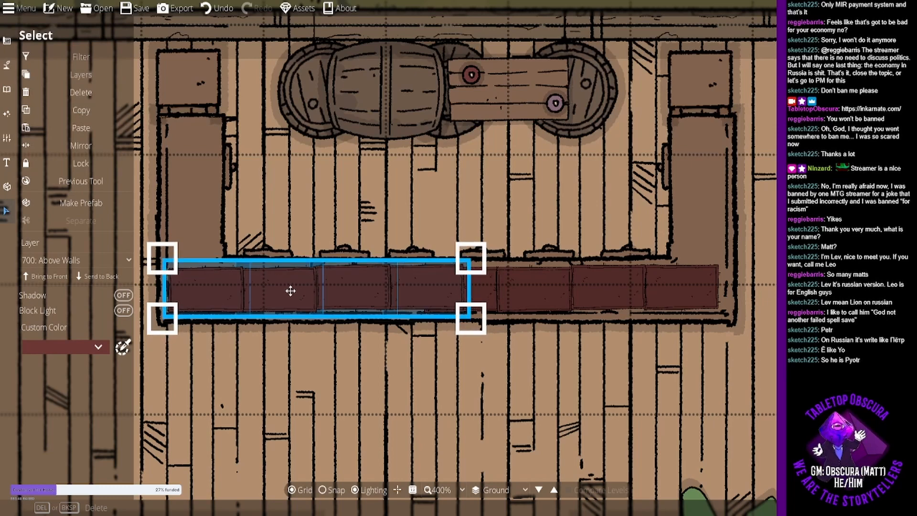
{"action": "left_click", "coordinate": [457, 373]}
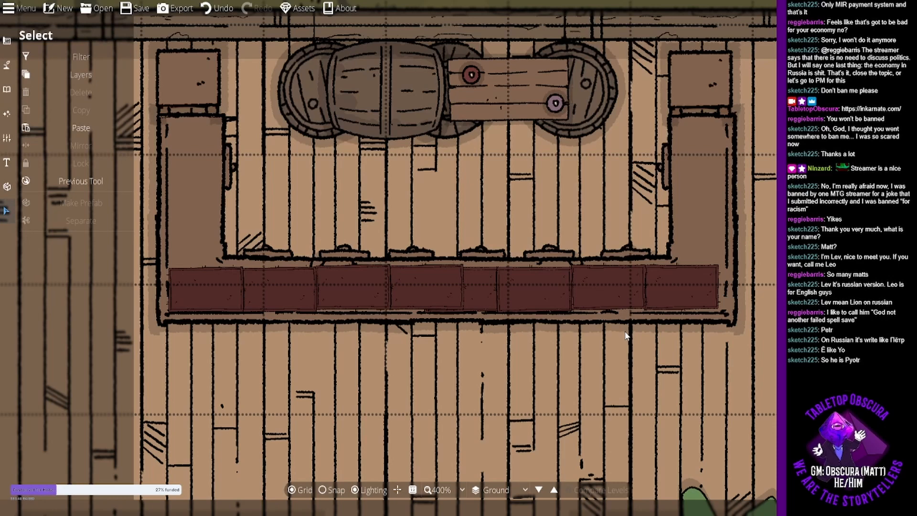
{"action": "left_click", "coordinate": [288, 292]}
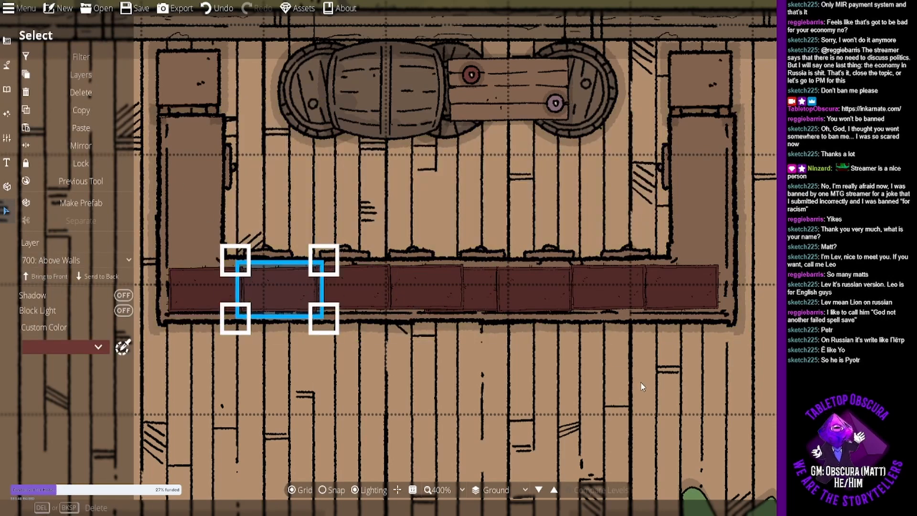
{"action": "left_click", "coordinate": [615, 345]}
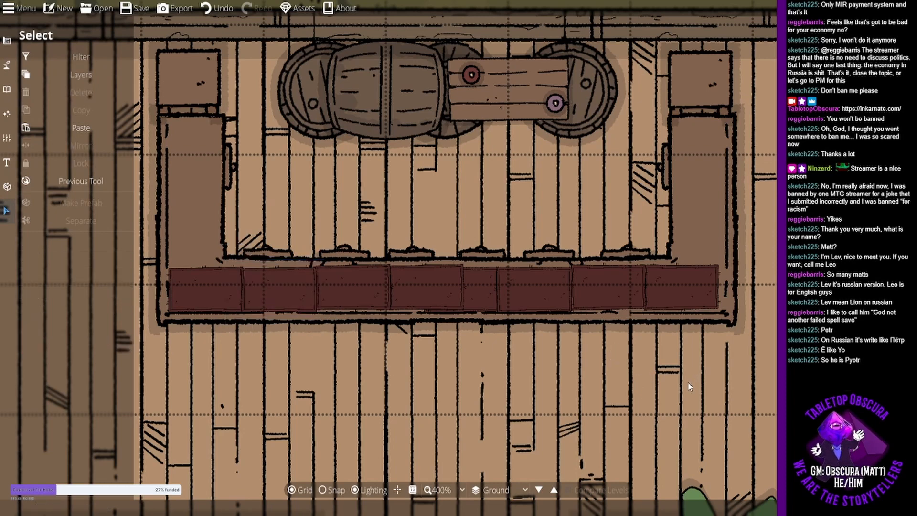
Line both side arms of the counter with two dark red panels each, rotated to -180 on the east and 0 on the west.
{"action": "scroll", "coordinate": [689, 387], "scroll_direction": "down", "scroll_amount": 2}
{"action": "scroll", "coordinate": [690, 387], "scroll_direction": "up", "scroll_amount": 1}
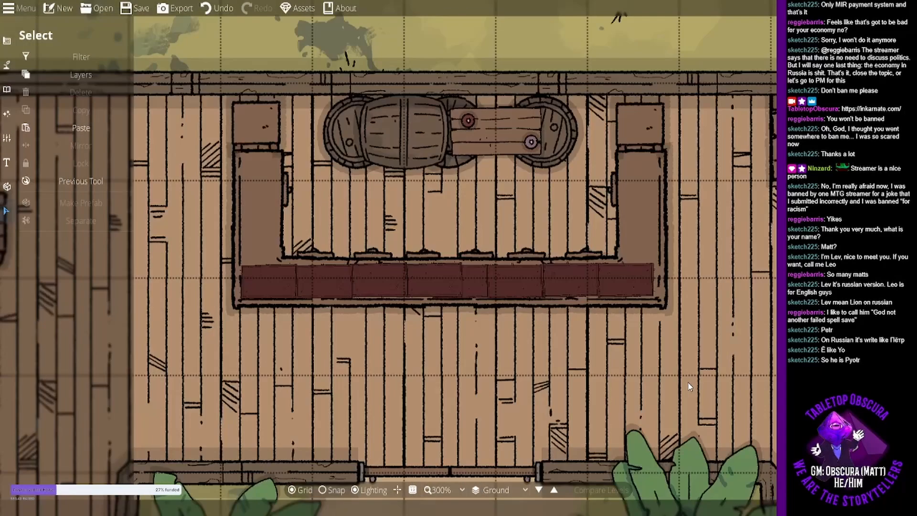
{"action": "left_click", "coordinate": [10, 42]}
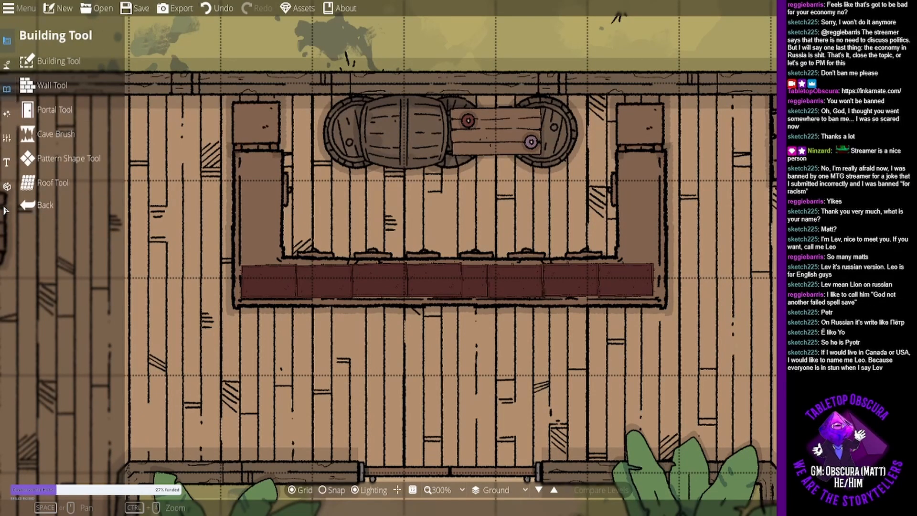
{"action": "left_click", "coordinate": [6, 89]}
{"action": "left_click", "coordinate": [54, 60]}
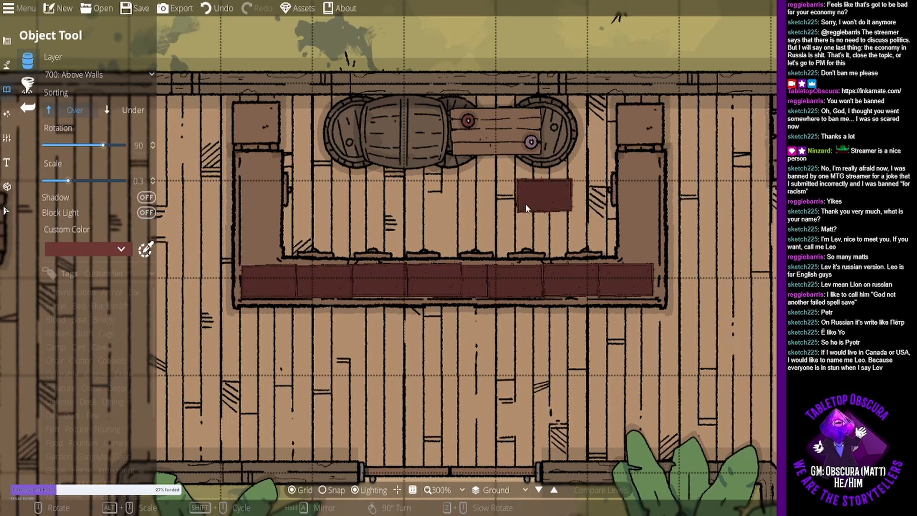
{"action": "scroll", "coordinate": [647, 238], "scroll_direction": "down", "scroll_amount": 3}
{"action": "scroll", "coordinate": [648, 238], "scroll_direction": "down", "scroll_amount": 3}
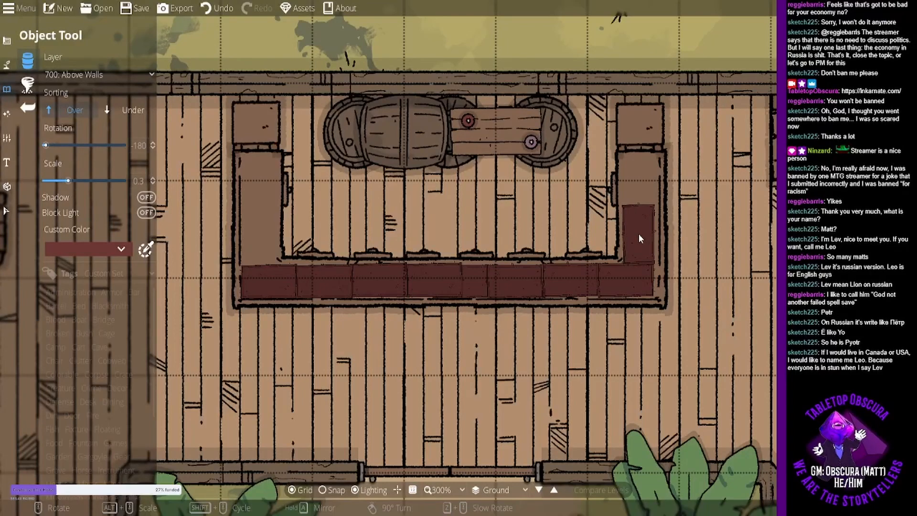
{"action": "left_click", "coordinate": [638, 233]}
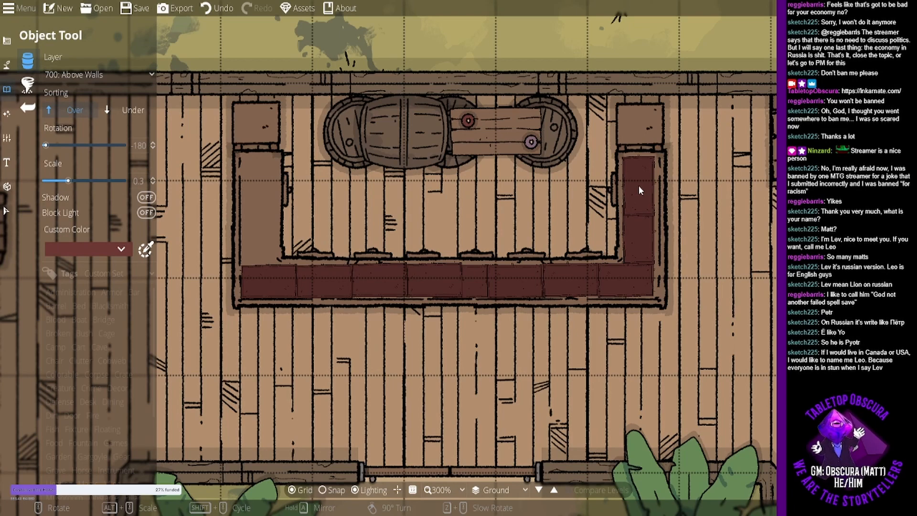
{"action": "left_click", "coordinate": [638, 186]}
{"action": "scroll", "coordinate": [274, 201], "scroll_direction": "up", "scroll_amount": 8}
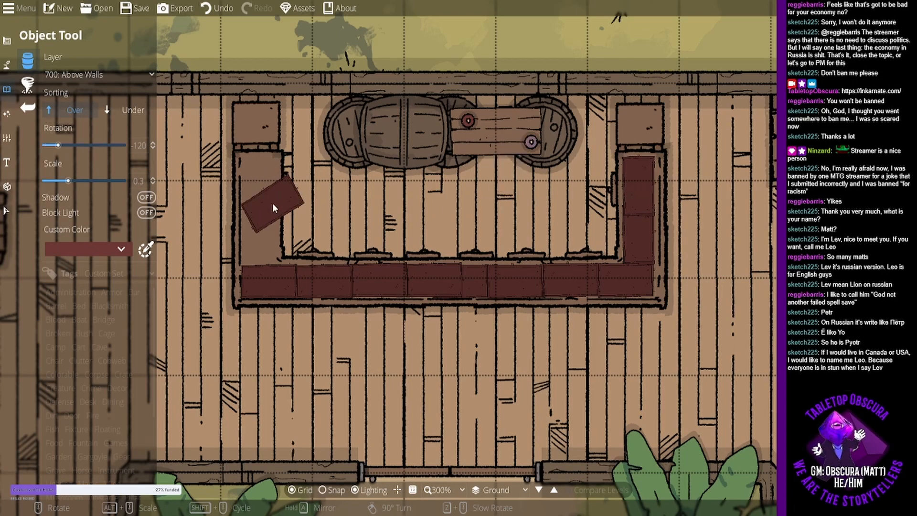
{"action": "scroll", "coordinate": [273, 206], "scroll_direction": "up", "scroll_amount": 4}
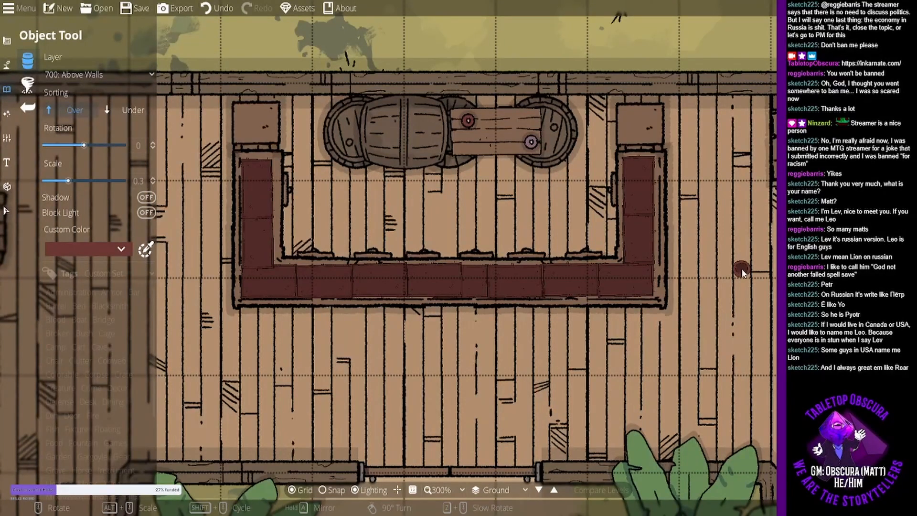
Place a small green round item at scale 0.2 on the counter's southwest corner.
{"action": "left_click", "coordinate": [68, 244]}
{"action": "left_click", "coordinate": [102, 308]}
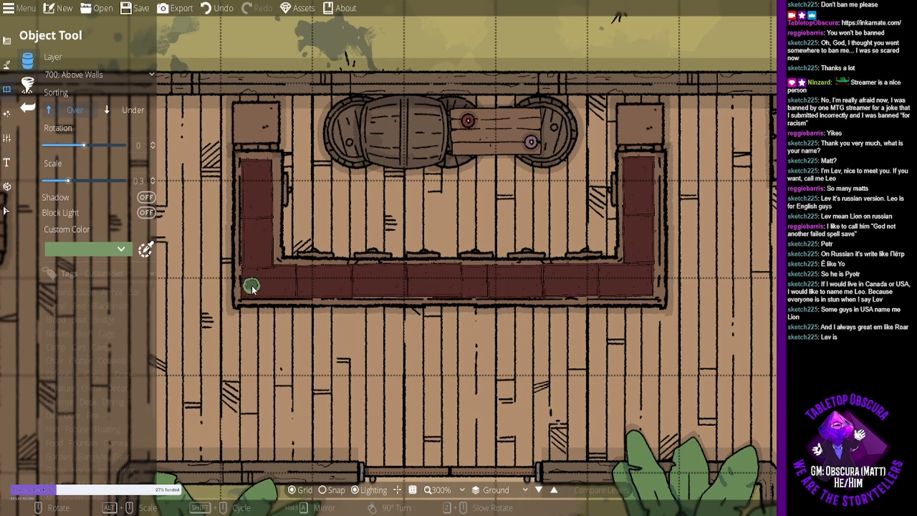
{"action": "scroll", "coordinate": [252, 288], "scroll_direction": "down", "scroll_amount": 1, "text": "alt"}
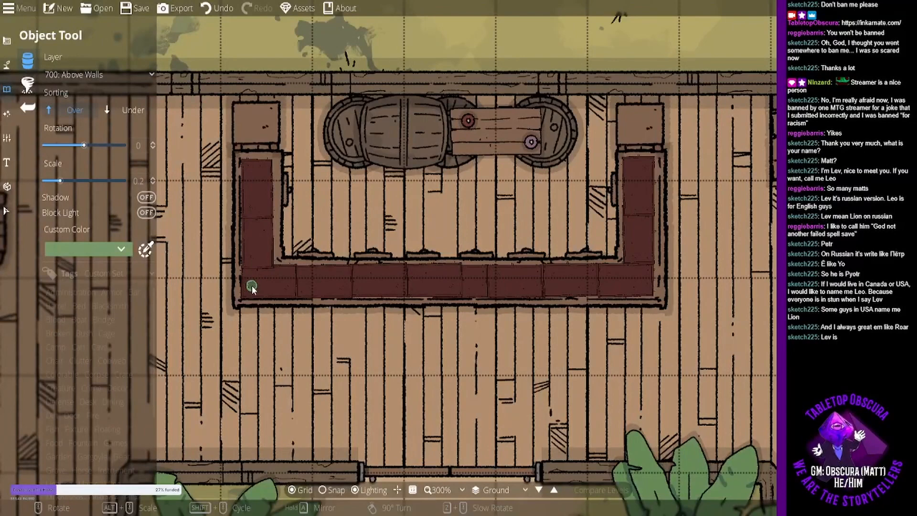
{"action": "left_click", "coordinate": [252, 287]}
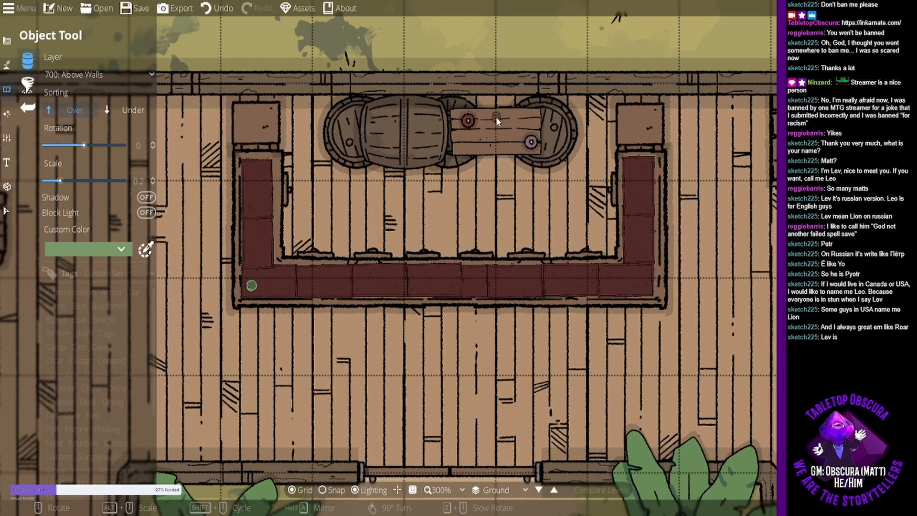
Place two small barrels side by side at scale 0.6 on the plank table behind the counter, and enable the shadow for further objects.
{"action": "scroll", "coordinate": [496, 116], "scroll_direction": "up", "scroll_amount": 4, "text": "alt"}
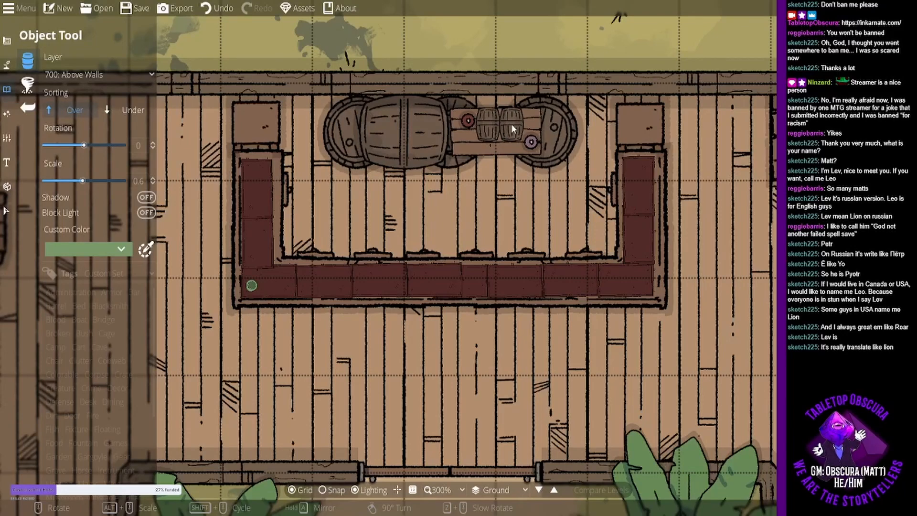
{"action": "left_click", "coordinate": [512, 124]}
{"action": "left_click", "coordinate": [834, 382]}
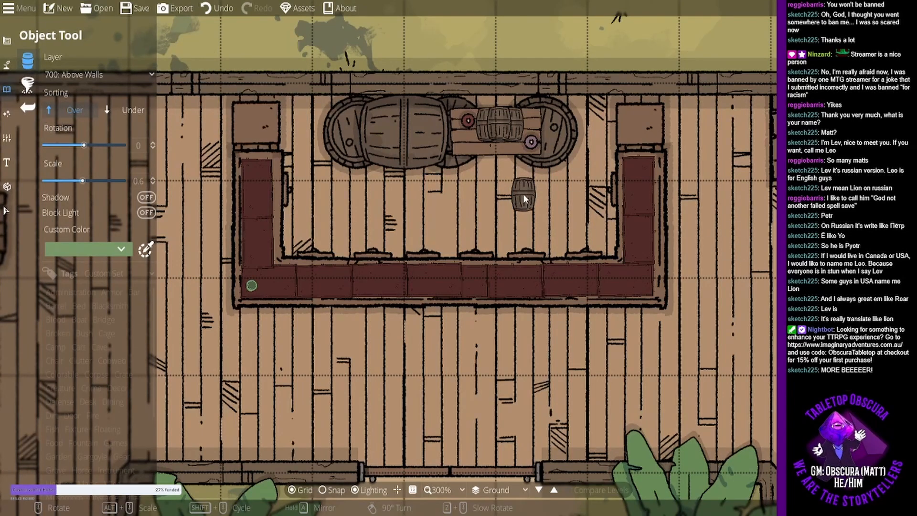
{"action": "scroll", "coordinate": [524, 196], "scroll_direction": "up", "scroll_amount": 2}
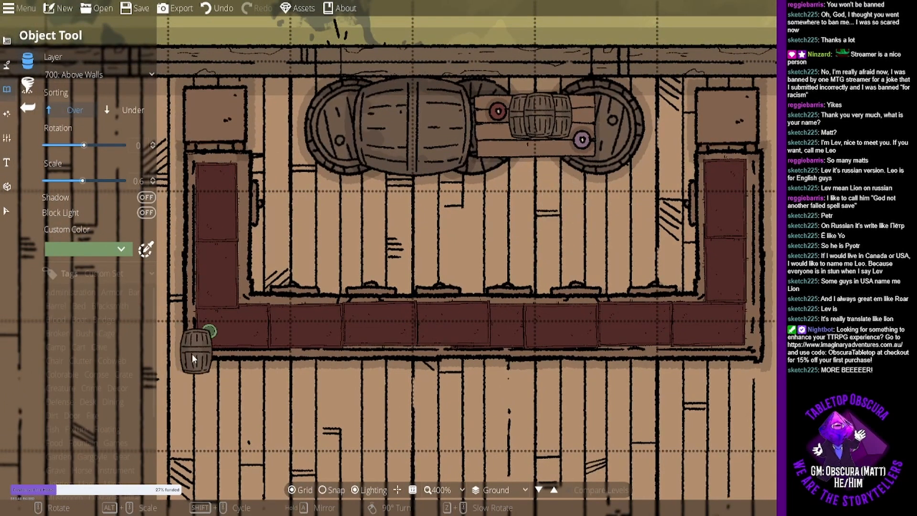
{"action": "left_click", "coordinate": [146, 197]}
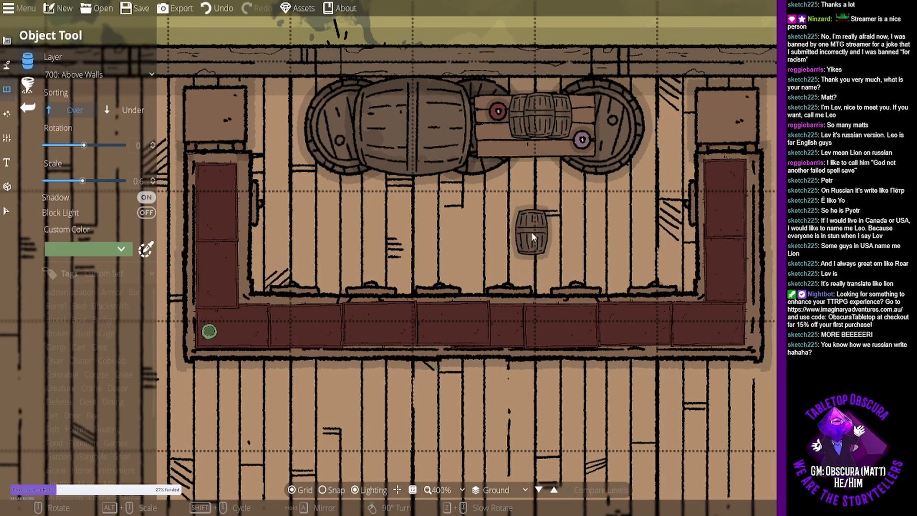
Look over the whole tavern, the surrounding streets and the unfurnished buildings across the harbour town.
{"action": "scroll", "coordinate": [531, 222], "scroll_direction": "down", "scroll_amount": 10}
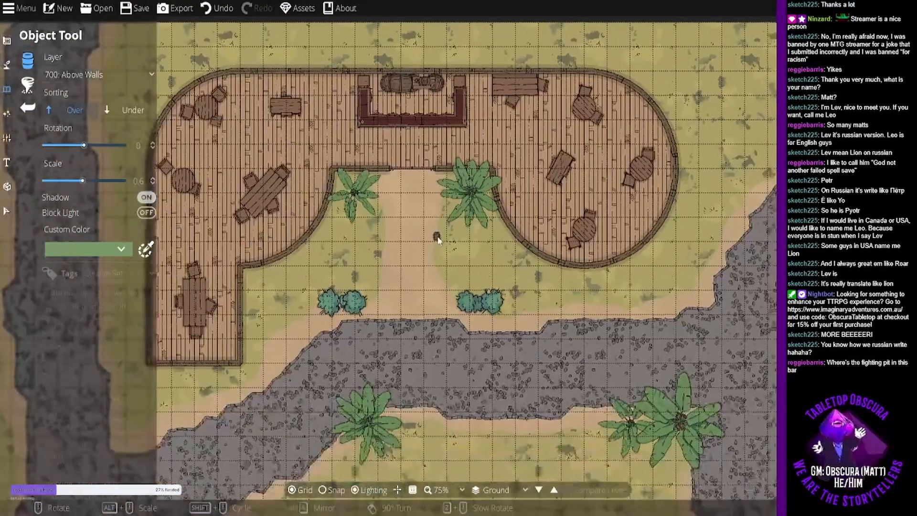
{"action": "left_click_drag", "start_coordinate": [423, 227], "coordinate": [452, 295]}
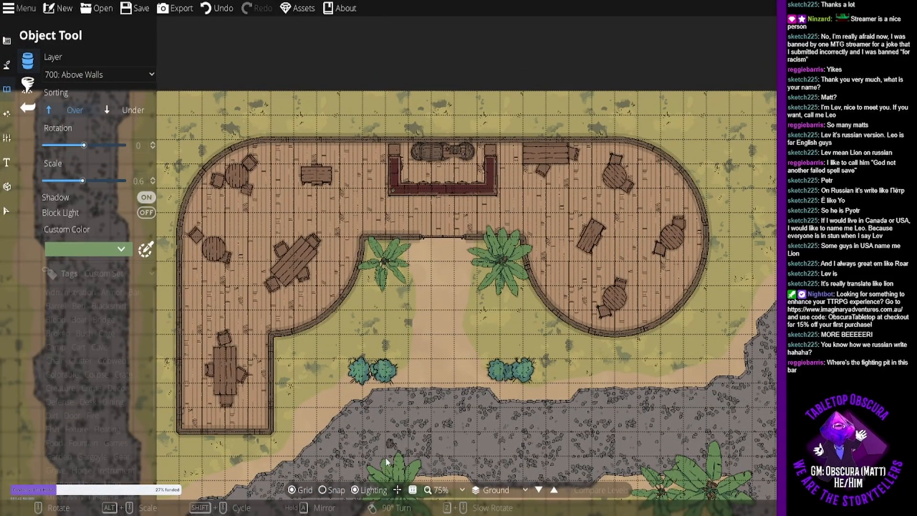
{"action": "left_click_drag", "start_coordinate": [445, 418], "coordinate": [551, 118]}
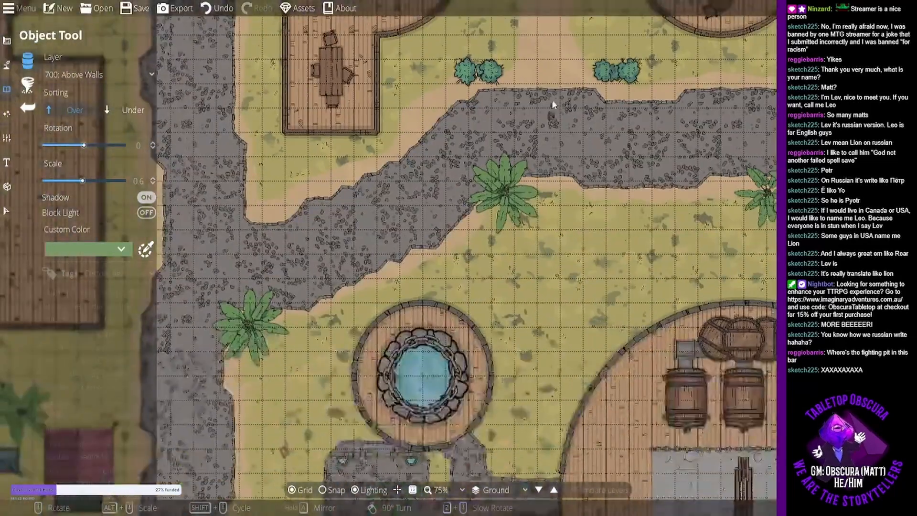
{"action": "scroll", "coordinate": [538, 330], "scroll_direction": "down", "scroll_amount": 6}
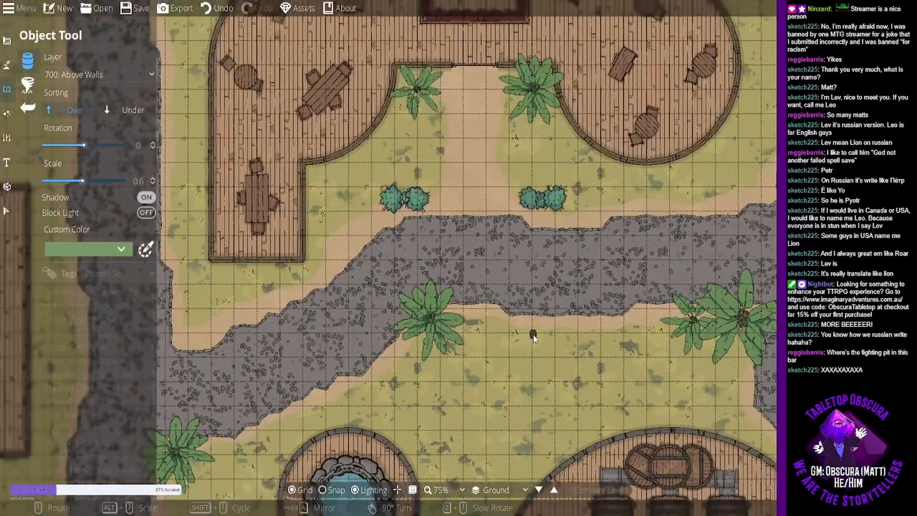
{"action": "scroll", "coordinate": [562, 345], "scroll_direction": "up", "scroll_amount": 3}
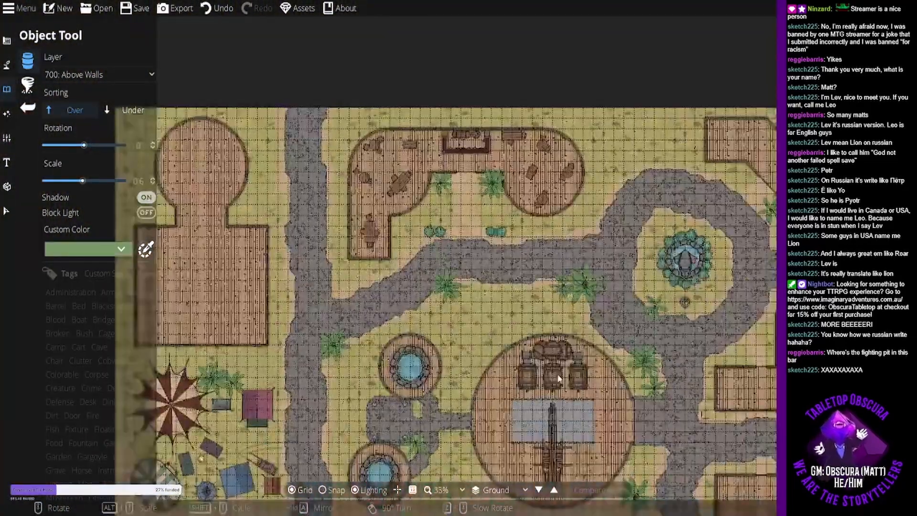
{"action": "scroll", "coordinate": [444, 248], "scroll_direction": "up", "scroll_amount": 3}
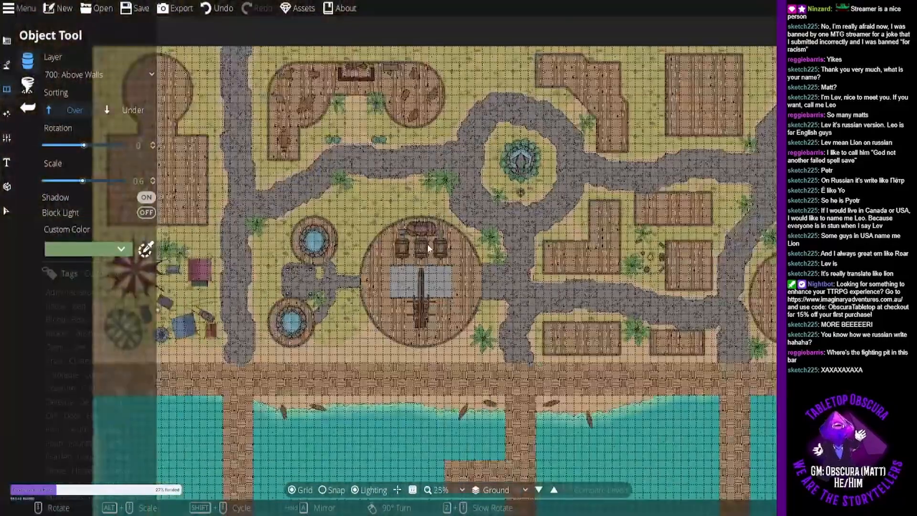
{"action": "scroll", "coordinate": [427, 243], "scroll_direction": "down", "scroll_amount": 1}
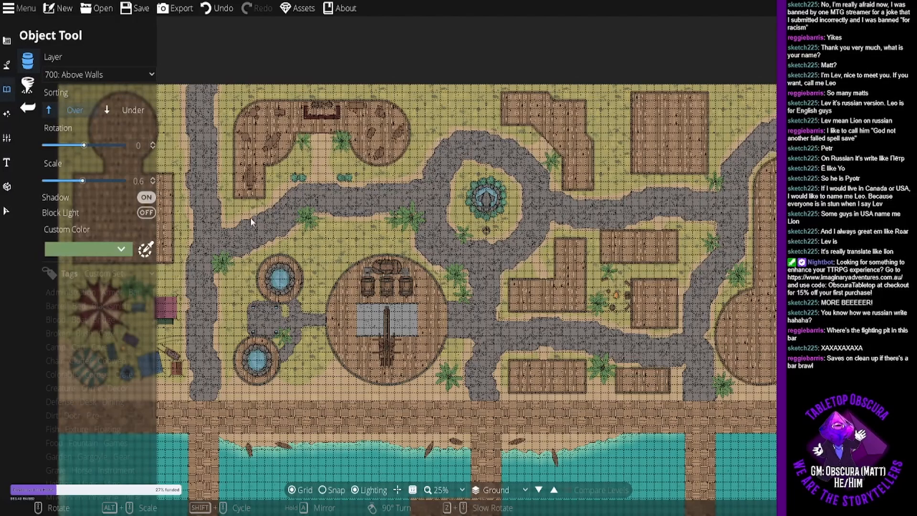
{"action": "left_click_drag", "start_coordinate": [281, 238], "coordinate": [442, 237]}
{"action": "scroll", "coordinate": [296, 146], "scroll_direction": "up", "scroll_amount": 4}
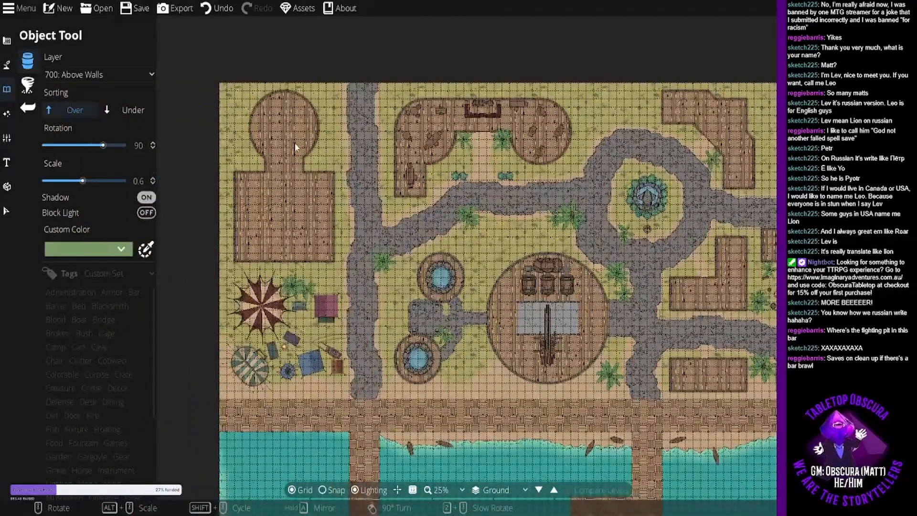
{"action": "scroll", "coordinate": [353, 206], "scroll_direction": "up", "scroll_amount": 4}
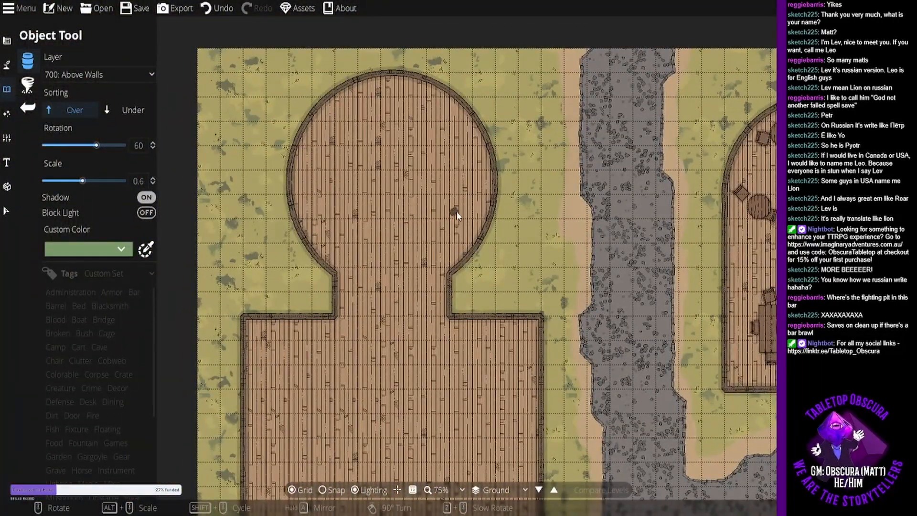
{"action": "scroll", "coordinate": [625, 359], "scroll_direction": "down", "scroll_amount": 6}
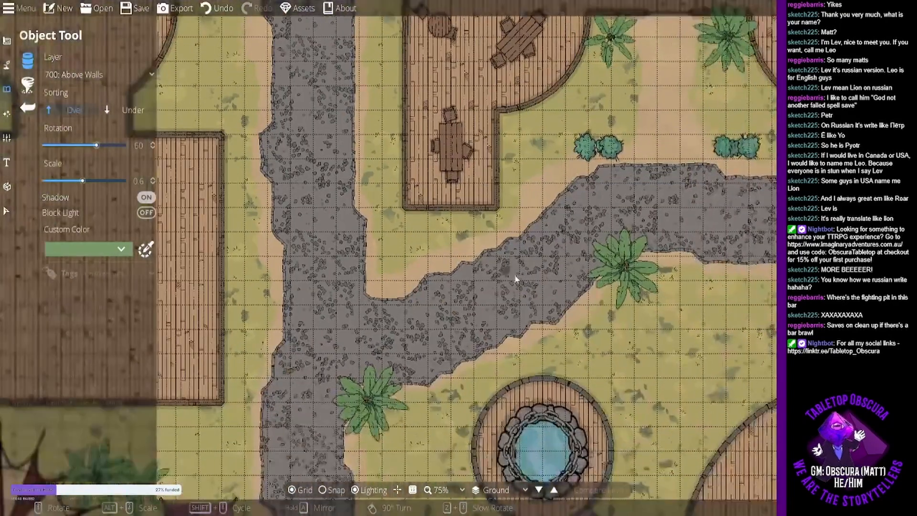
{"action": "scroll", "coordinate": [509, 325], "scroll_direction": "up", "scroll_amount": 3}
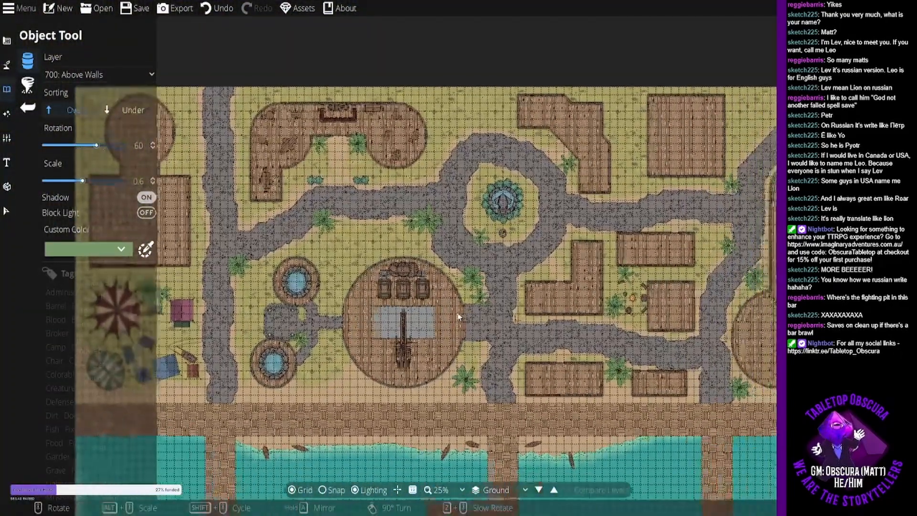
Save the harbour town map.
{"action": "left_click_drag", "start_coordinate": [459, 317], "coordinate": [450, 307]}
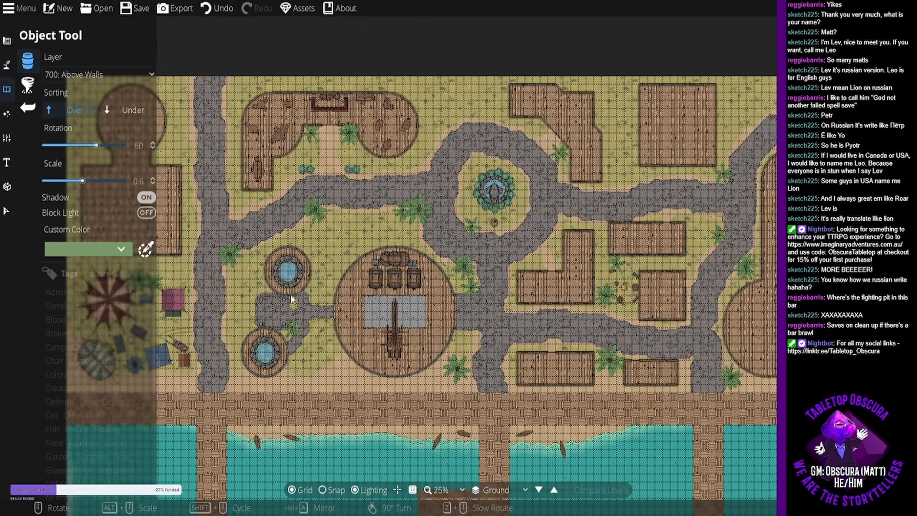
{"action": "left_click", "coordinate": [132, 10]}
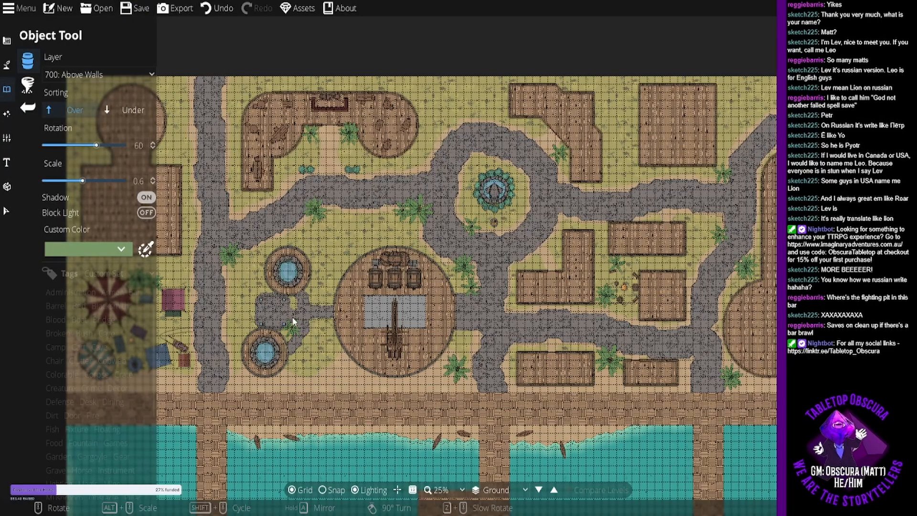